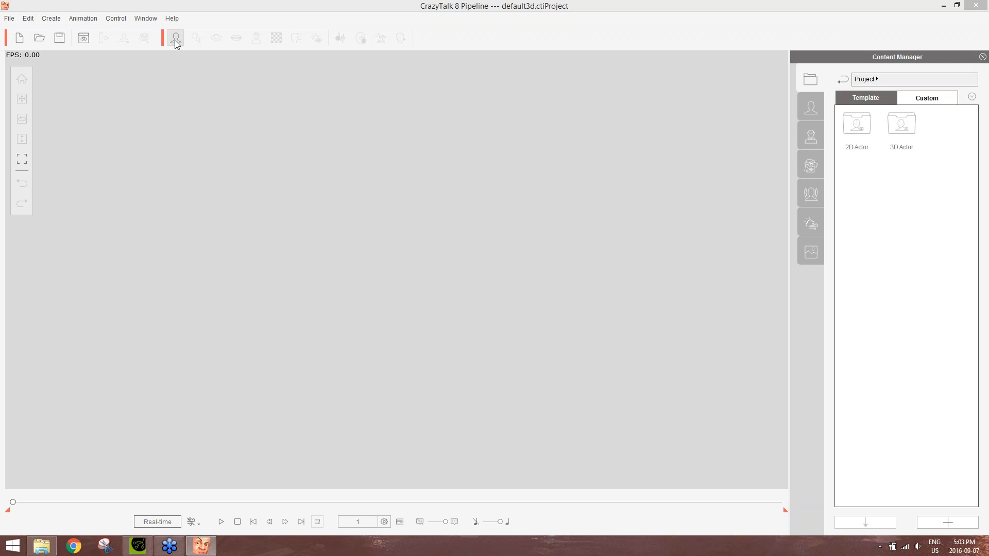
Step: Start creating a new 2D actor from an image file
{"action": "left_click", "coordinate": [176, 43]}
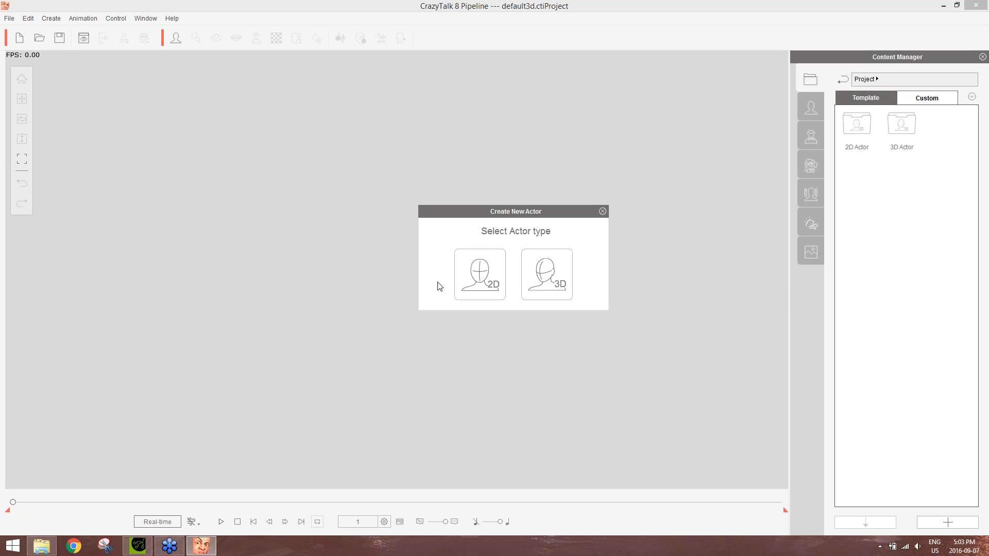
{"action": "left_click", "coordinate": [485, 267]}
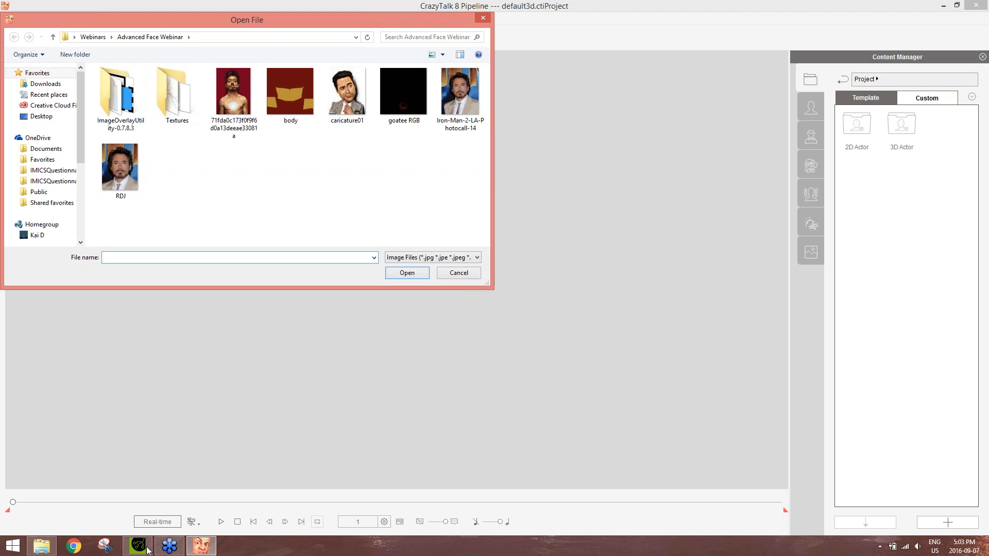
Step: Switch to iClone 6, play the suited character's head animation, stop it and return to CrazyTalk 8
{"action": "left_click", "coordinate": [150, 546]}
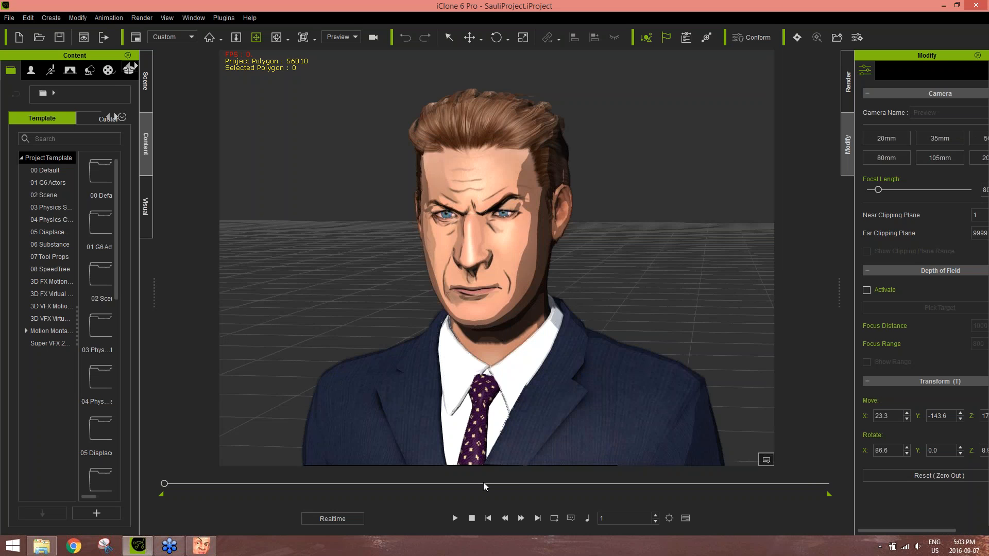
{"action": "left_click", "coordinate": [455, 519]}
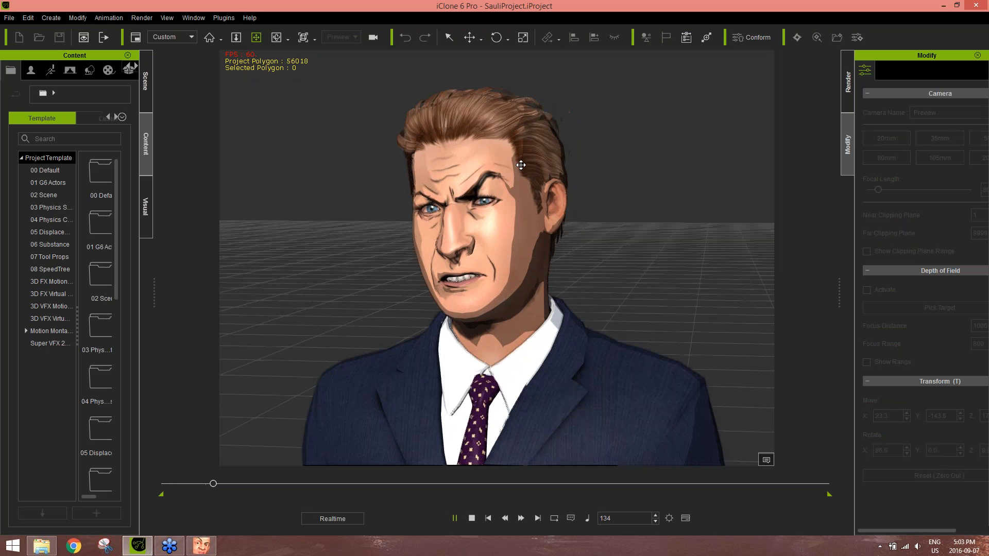
{"action": "left_click", "coordinate": [472, 518]}
{"action": "mouse_move", "coordinate": [161, 484]}
{"action": "left_mouse_down"}
{"action": "mouse_move", "coordinate": [236, 495]}
{"action": "mouse_move", "coordinate": [175, 490]}
{"action": "mouse_move", "coordinate": [204, 485]}
{"action": "mouse_move", "coordinate": [218, 501]}
{"action": "mouse_move", "coordinate": [153, 500]}
{"action": "left_mouse_up"}
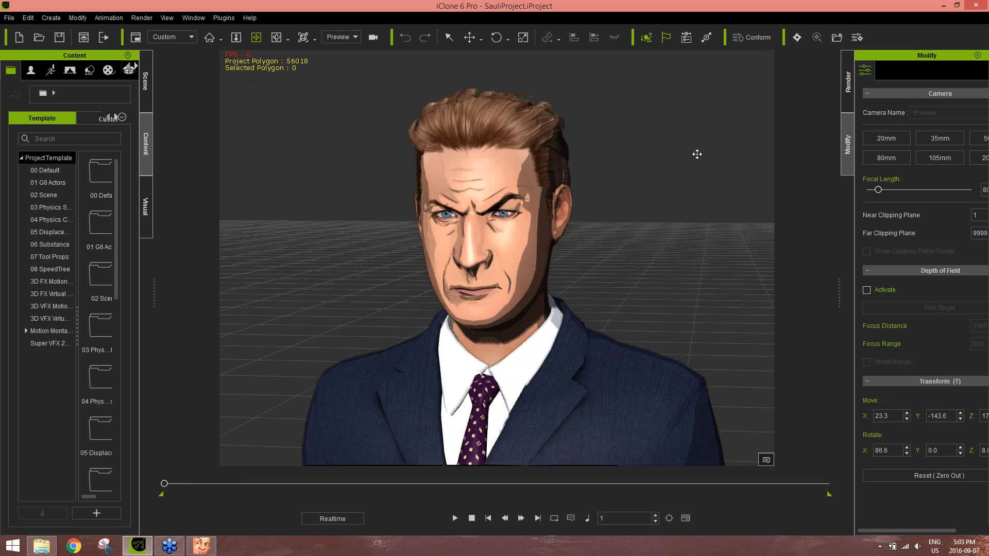
{"action": "left_click", "coordinate": [981, 5]}
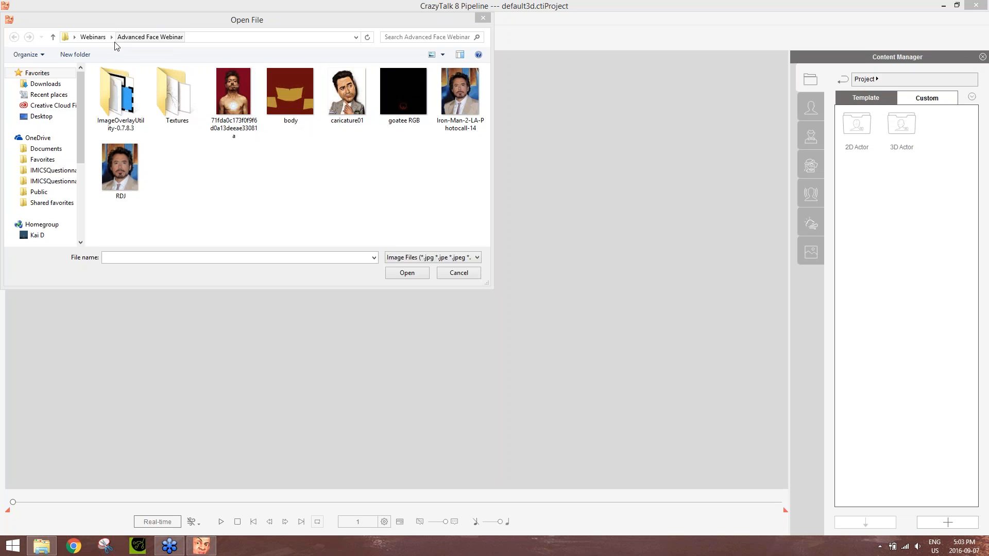
Step: Preview the Saul Goodman image in Webinars > CT8 3D Head Creation and load it as the actor's picture without any image processing
{"action": "left_click", "coordinate": [99, 40]}
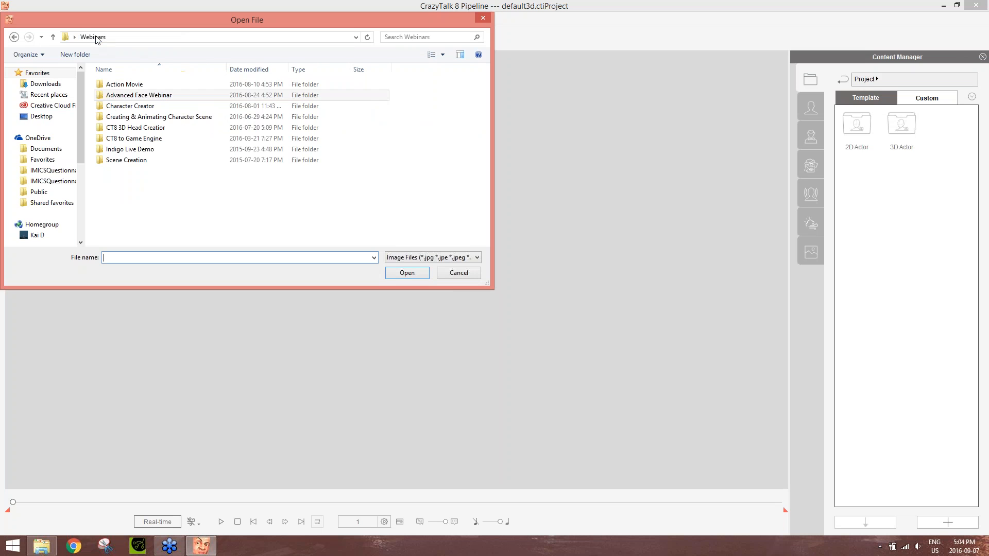
{"action": "double_click", "coordinate": [144, 126]}
{"action": "right_click", "coordinate": [285, 82]}
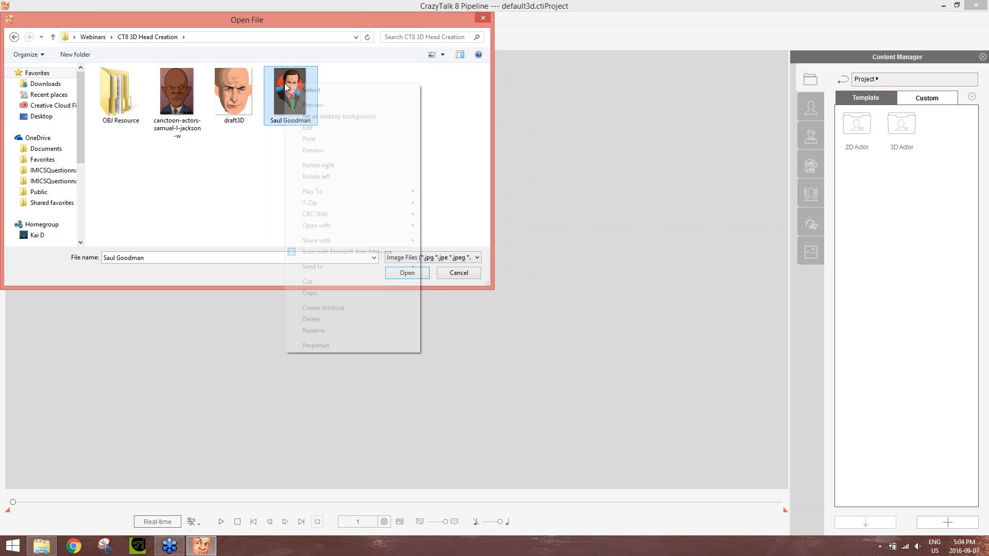
{"action": "left_click", "coordinate": [323, 106]}
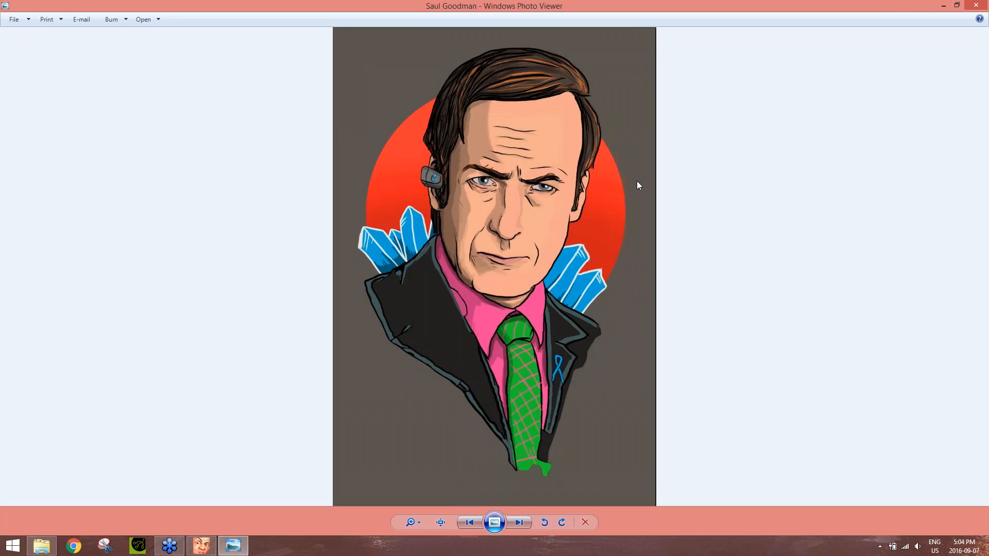
{"action": "left_click", "coordinate": [976, 5]}
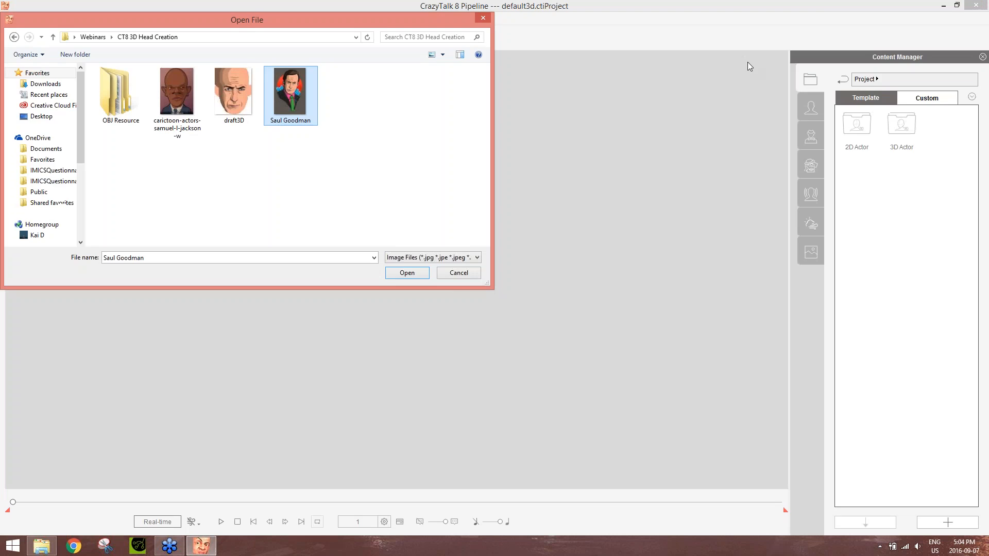
{"action": "double_click", "coordinate": [291, 99]}
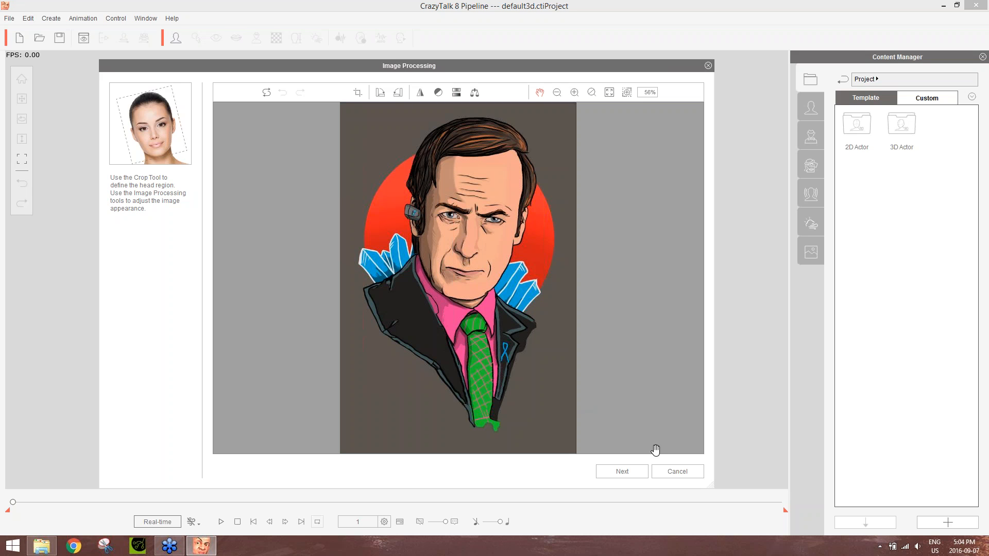
{"action": "left_click", "coordinate": [629, 475]}
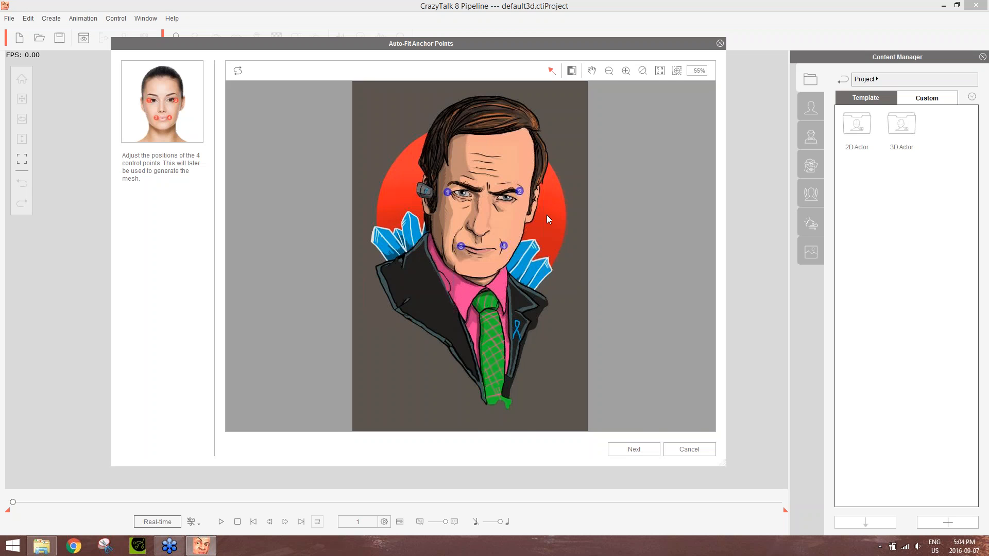
Step: Align the auto-fit anchor points with the outer eye corners and mouth corners, and continue to the Face Fitting Editor
{"action": "scroll", "coordinate": [533, 256], "scroll_direction": "up", "scroll_amount": 3}
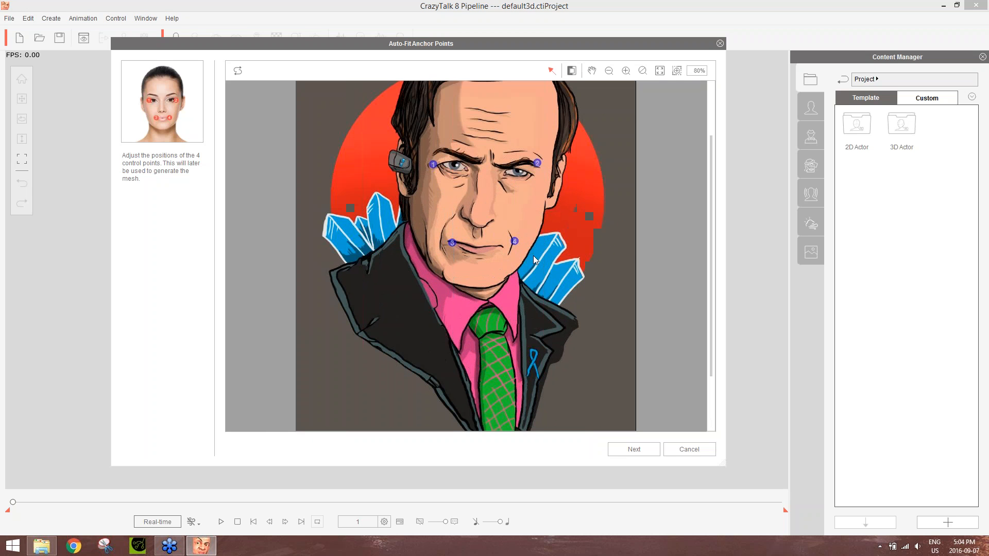
{"action": "left_click_drag", "start_coordinate": [431, 156], "coordinate": [440, 157]}
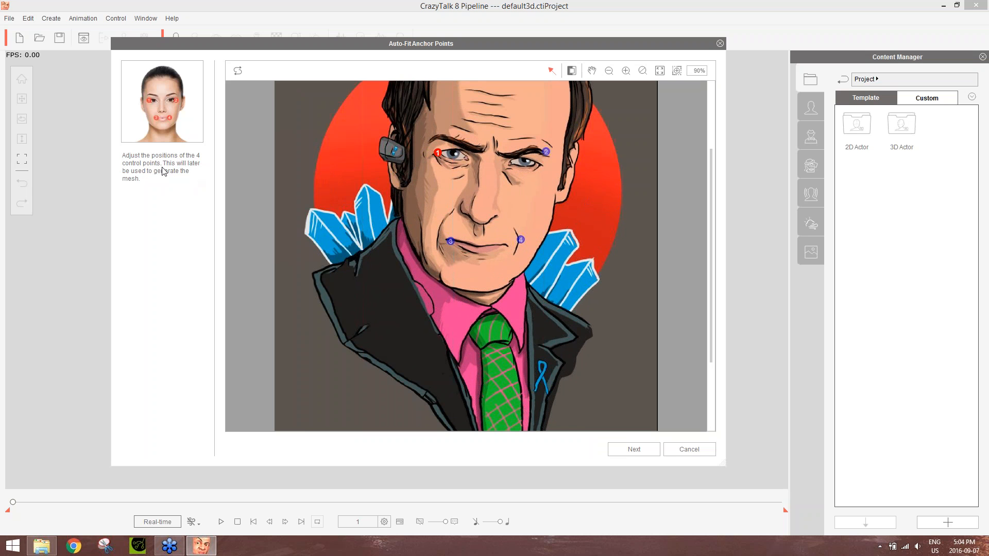
{"action": "left_click_drag", "start_coordinate": [546, 152], "coordinate": [536, 165]}
{"action": "left_click_drag", "start_coordinate": [519, 241], "coordinate": [506, 246]}
{"action": "left_click", "coordinate": [453, 242]}
{"action": "left_click", "coordinate": [634, 450]}
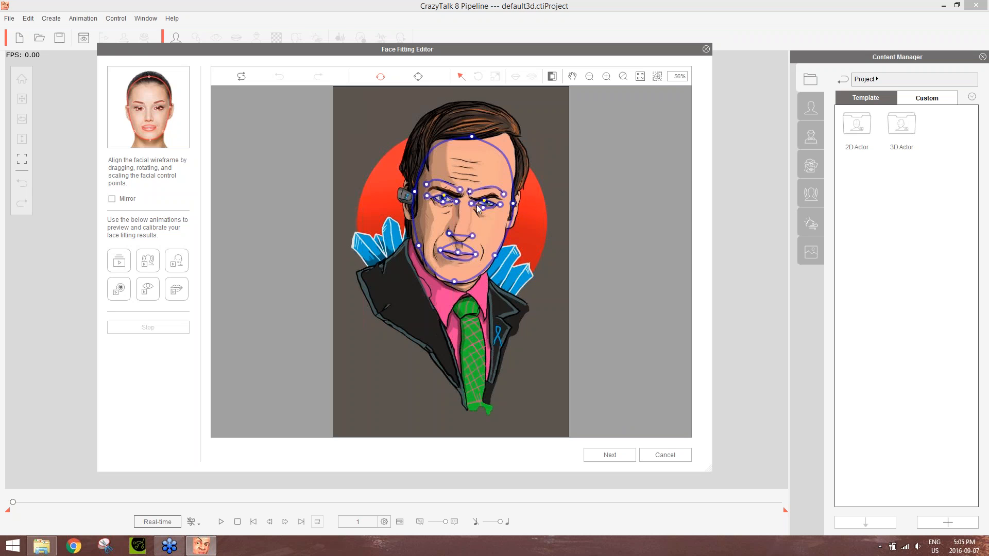
Step: Raise the top control point of the face outline from the hairline into the hair near the crown
{"action": "scroll", "coordinate": [546, 279], "scroll_direction": "up", "scroll_amount": 10}
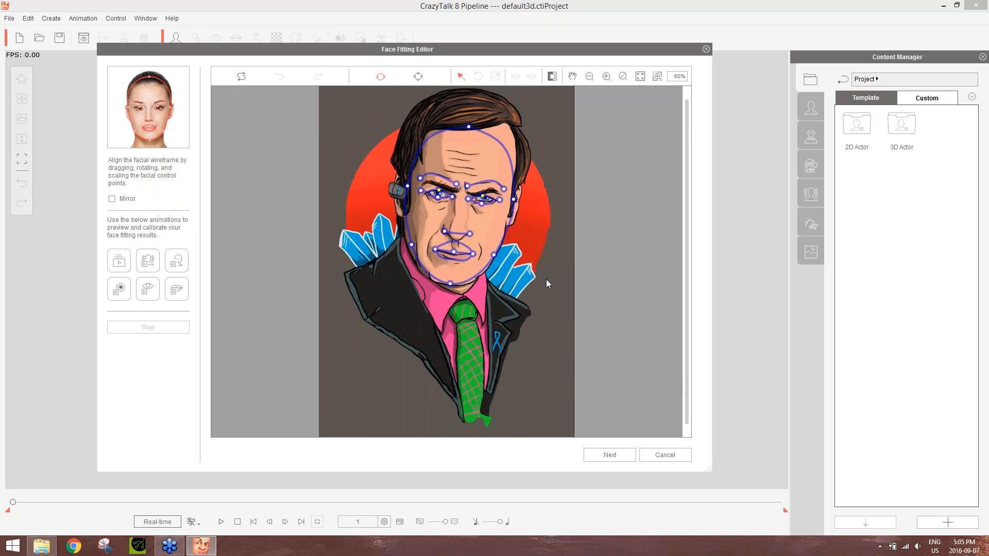
{"action": "scroll", "coordinate": [546, 279], "scroll_direction": "down", "scroll_amount": 5}
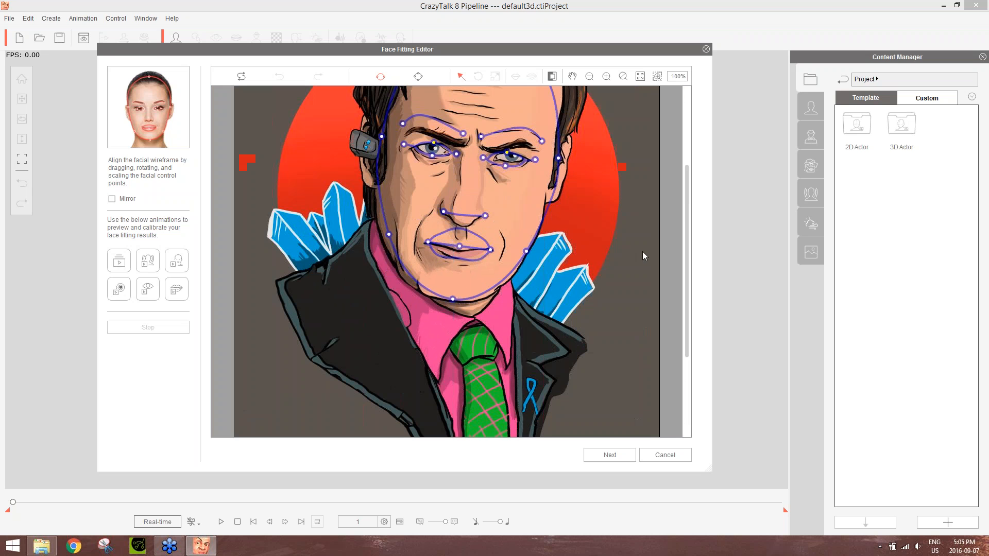
{"action": "left_click_drag", "start_coordinate": [687, 211], "coordinate": [687, 150]}
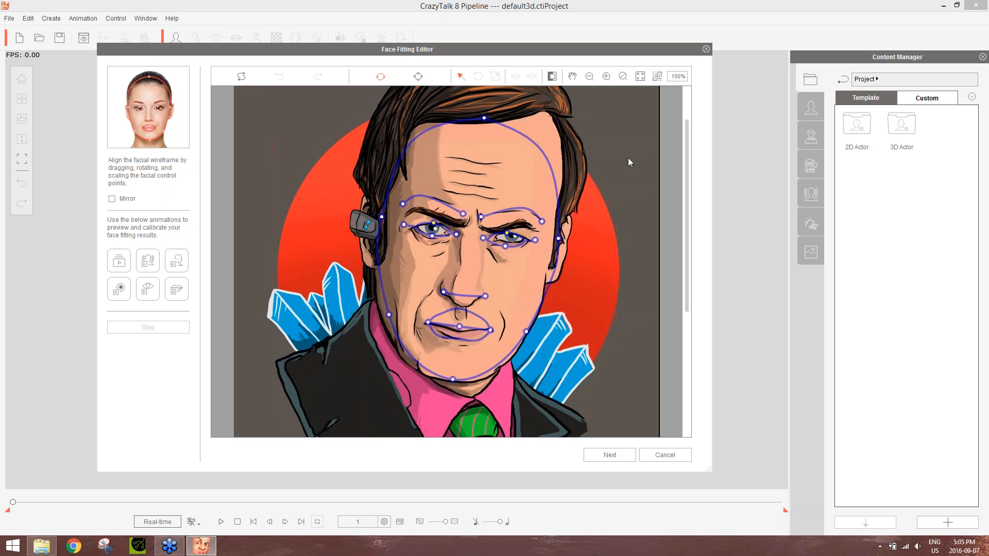
{"action": "left_click_drag", "start_coordinate": [686, 147], "coordinate": [694, 126]}
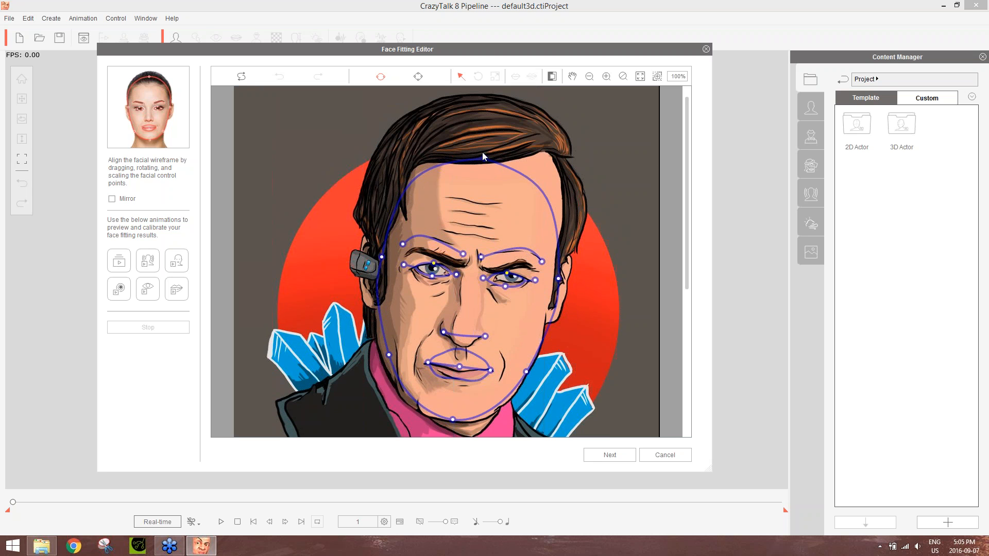
{"action": "left_click_drag", "start_coordinate": [483, 160], "coordinate": [502, 121]}
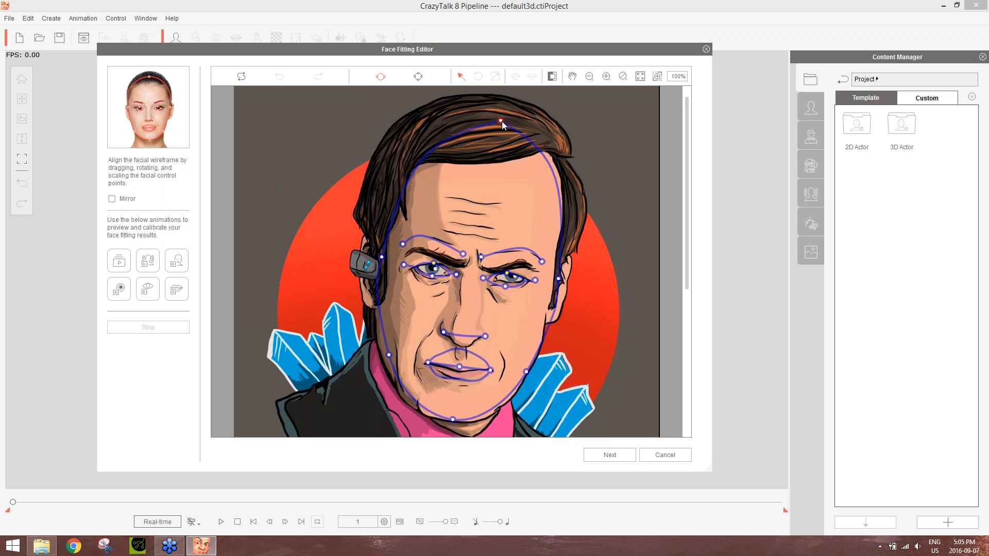
Step: Lower both eyebrow curves onto the drawn eyebrows and move their outer end points to the eyebrow tips
{"action": "scroll", "coordinate": [518, 344], "scroll_direction": "up", "scroll_amount": 5}
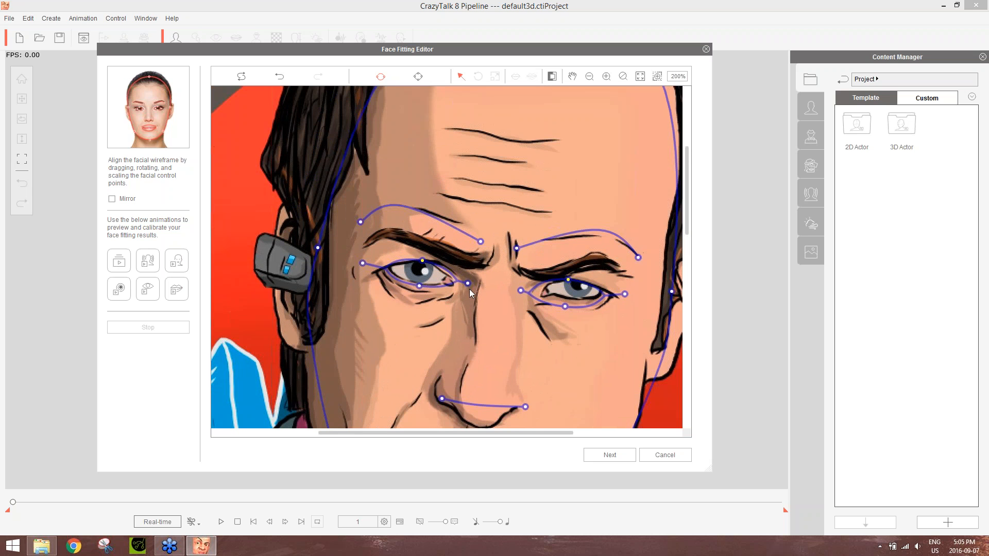
{"action": "left_click_drag", "start_coordinate": [454, 229], "coordinate": [450, 255]}
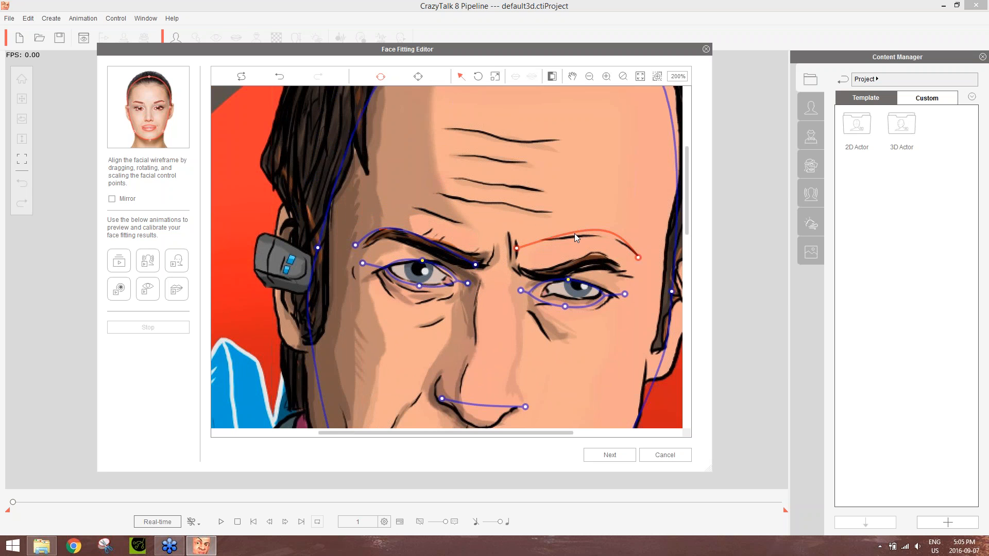
{"action": "left_click_drag", "start_coordinate": [574, 233], "coordinate": [586, 261]}
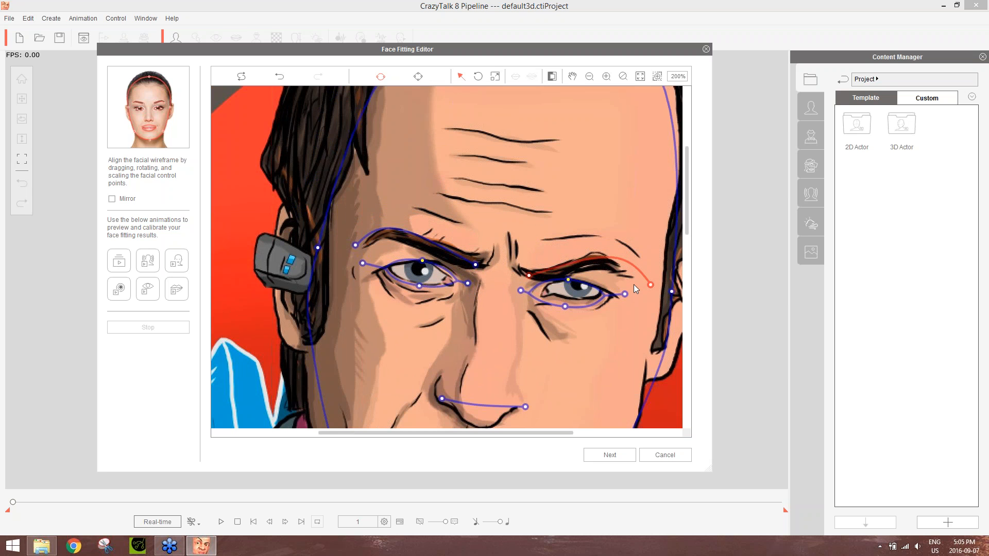
{"action": "left_click_drag", "start_coordinate": [651, 285], "coordinate": [622, 278]}
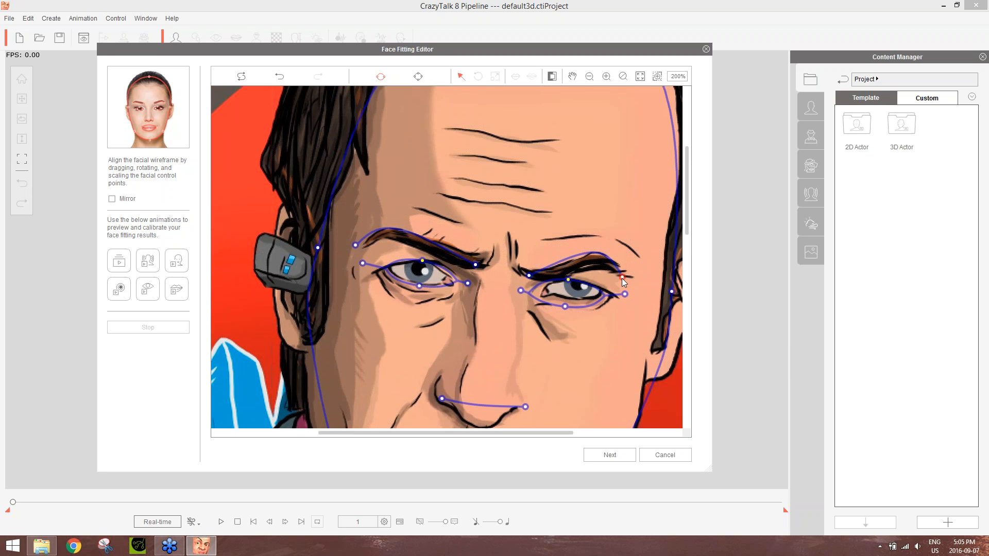
{"action": "left_click_drag", "start_coordinate": [354, 246], "coordinate": [366, 246]}
Step: Fit the eye wireframes by adjusting the inner corners of both eyes and the lower lid and outer corner of the right-hand eye
{"action": "scroll", "coordinate": [426, 310], "scroll_direction": "up", "scroll_amount": 1}
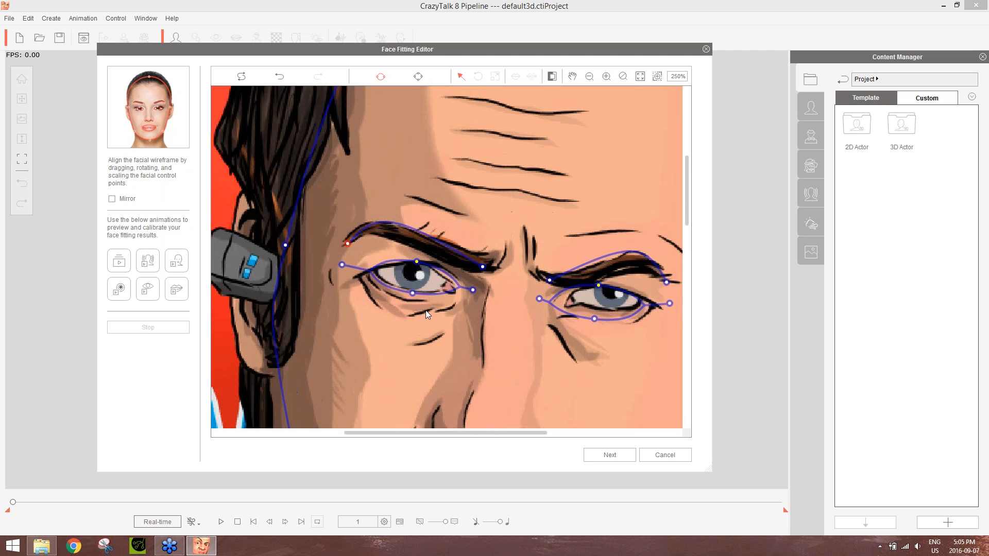
{"action": "left_click_drag", "start_coordinate": [472, 292], "coordinate": [465, 291]}
{"action": "left_click_drag", "start_coordinate": [541, 296], "coordinate": [601, 310]}
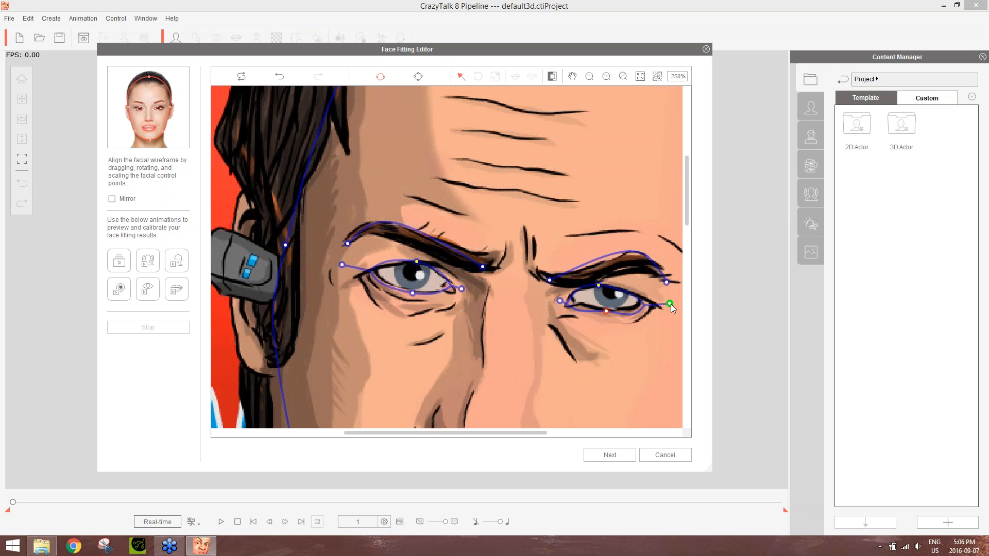
{"action": "left_click_drag", "start_coordinate": [670, 304], "coordinate": [672, 293]}
Step: Fit the nose line by moving its two control points to the outer edges of the nostrils
{"action": "scroll", "coordinate": [582, 326], "scroll_direction": "down", "scroll_amount": 5}
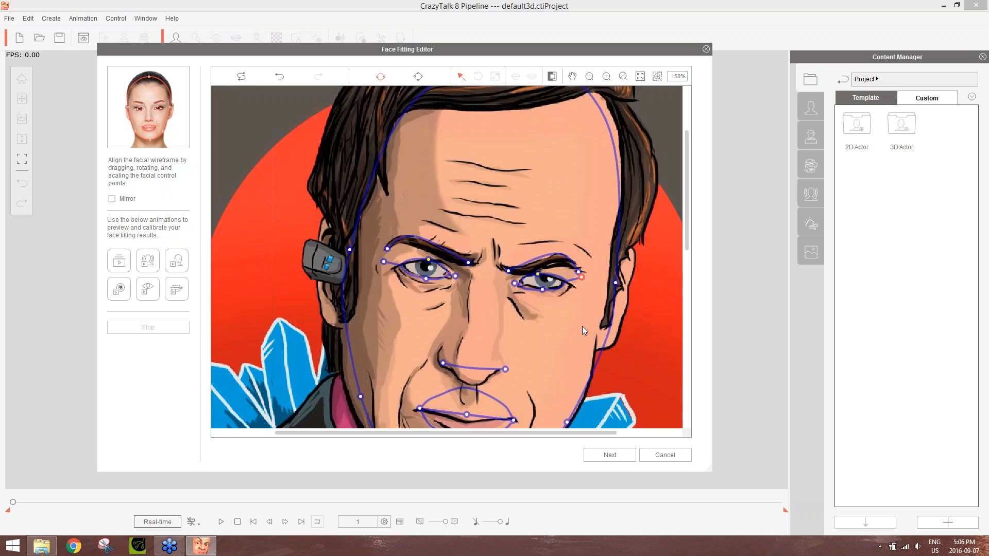
{"action": "scroll", "coordinate": [582, 326], "scroll_direction": "up", "scroll_amount": 4}
{"action": "left_click_drag", "start_coordinate": [687, 216], "coordinate": [693, 268]}
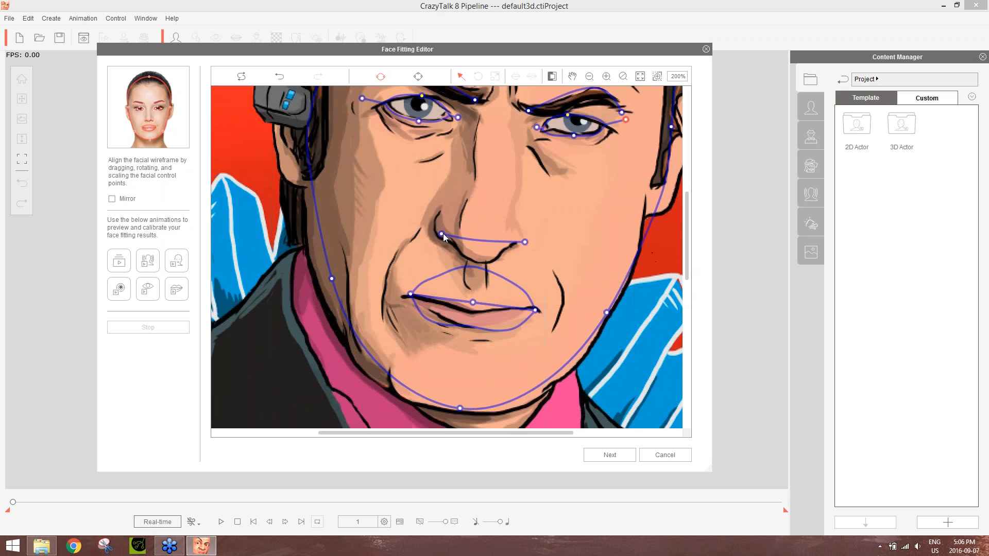
{"action": "left_click_drag", "start_coordinate": [441, 234], "coordinate": [435, 224]}
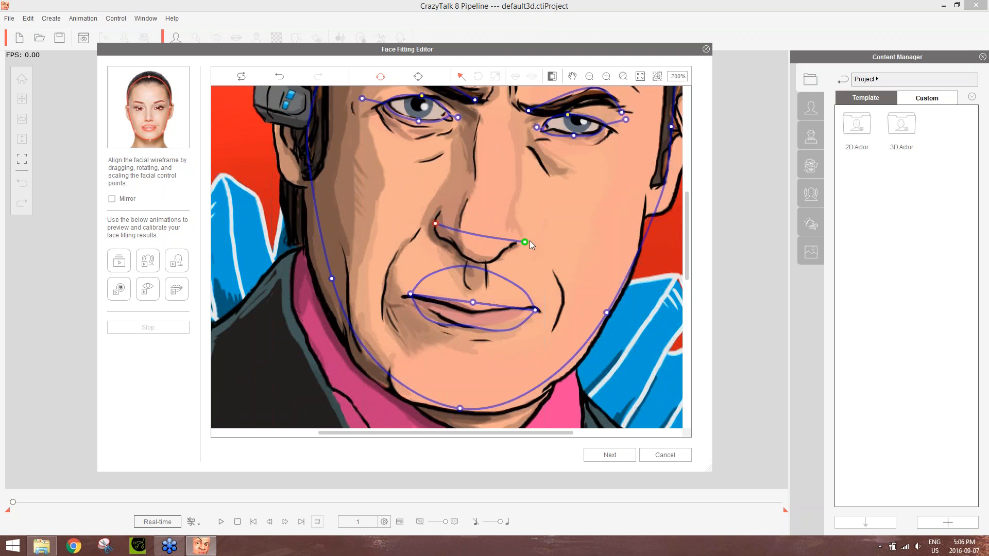
{"action": "left_click_drag", "start_coordinate": [525, 241], "coordinate": [526, 238]}
{"action": "left_click", "coordinate": [436, 224]}
Step: Fit the mouth wireframe by aligning its centre and both corner points with the drawn line between the lips
{"action": "left_click_drag", "start_coordinate": [473, 303], "coordinate": [470, 311]}
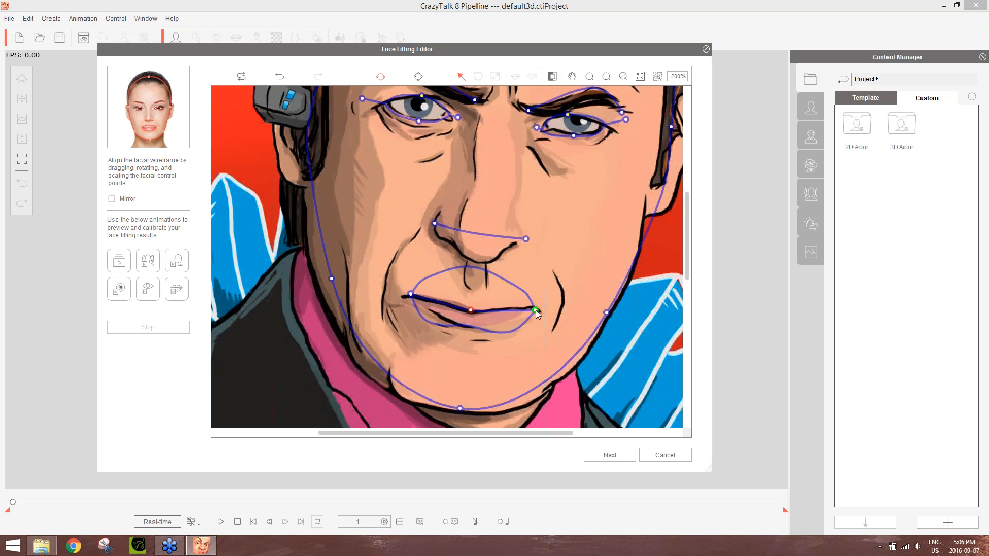
{"action": "left_click_drag", "start_coordinate": [536, 311], "coordinate": [533, 308]}
{"action": "left_click_drag", "start_coordinate": [410, 295], "coordinate": [410, 297]}
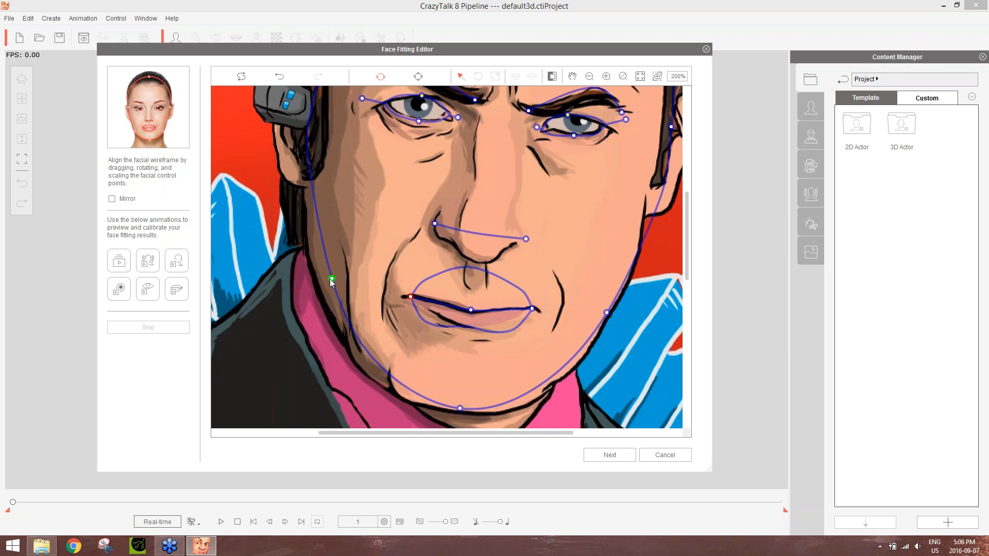
Step: Fit the lower face outline by moving the two jaw points and the chin point outward to the drawn jawline
{"action": "left_click_drag", "start_coordinate": [331, 279], "coordinate": [320, 285]}
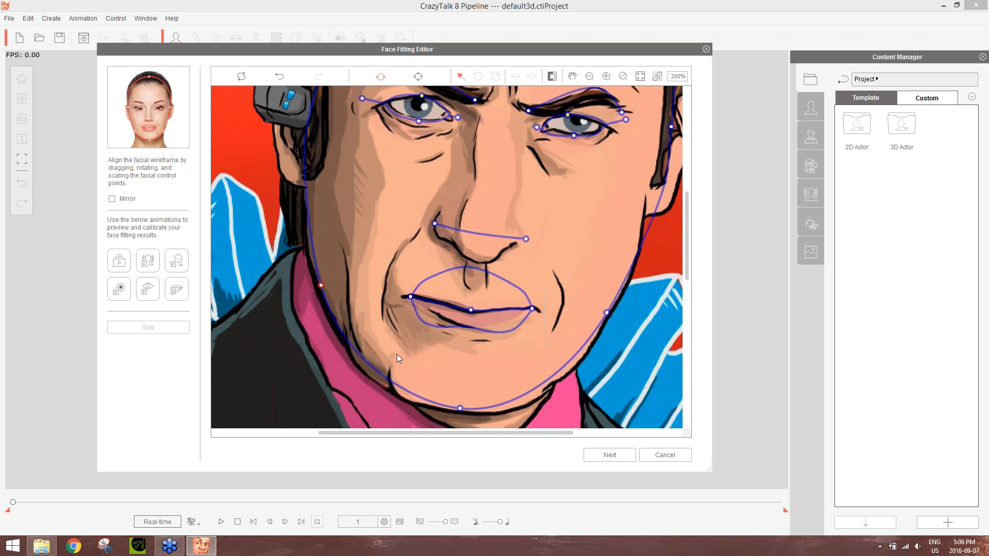
{"action": "left_click_drag", "start_coordinate": [460, 408], "coordinate": [460, 414]}
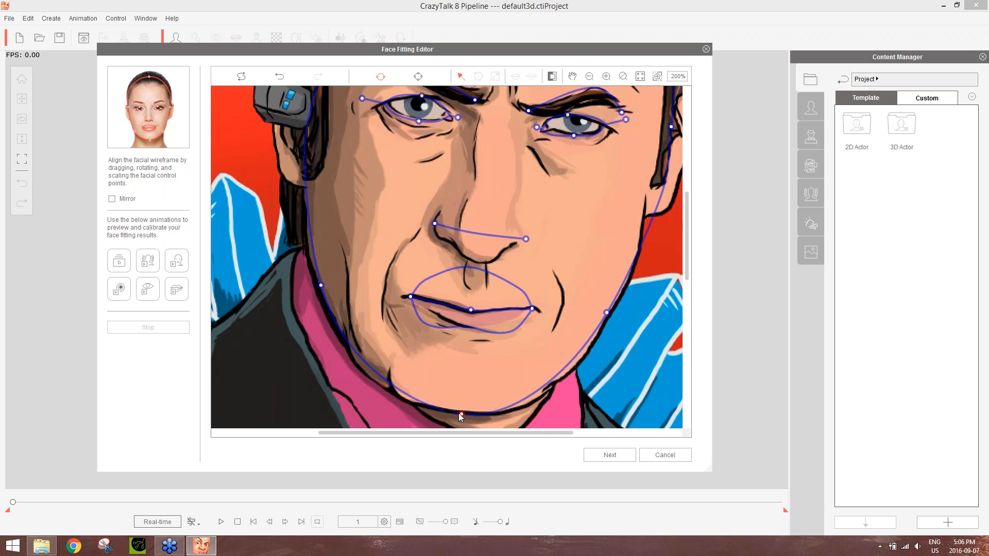
{"action": "left_click_drag", "start_coordinate": [607, 313], "coordinate": [610, 312]}
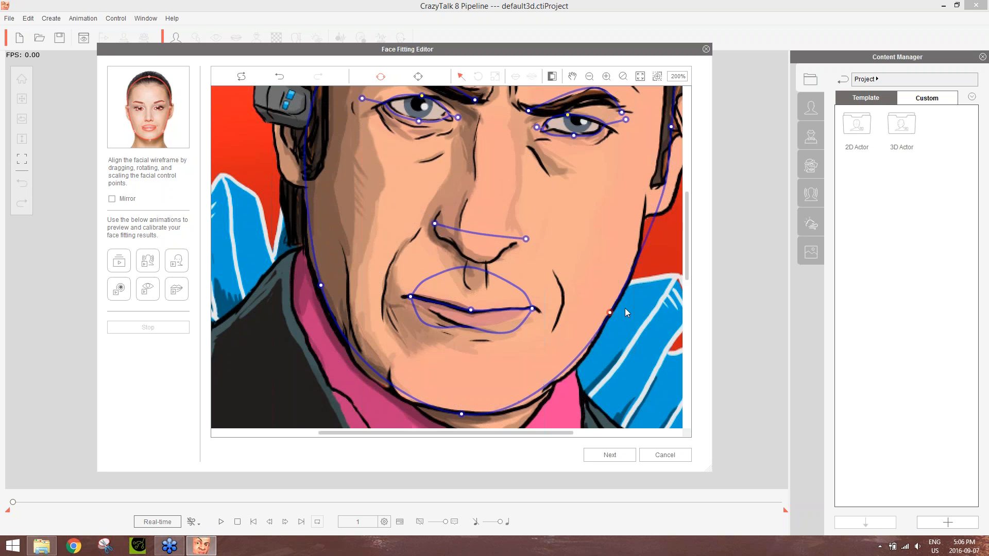
{"action": "left_click_drag", "start_coordinate": [688, 268], "coordinate": [691, 236]}
{"action": "scroll", "coordinate": [548, 301], "scroll_direction": "down", "scroll_amount": 3}
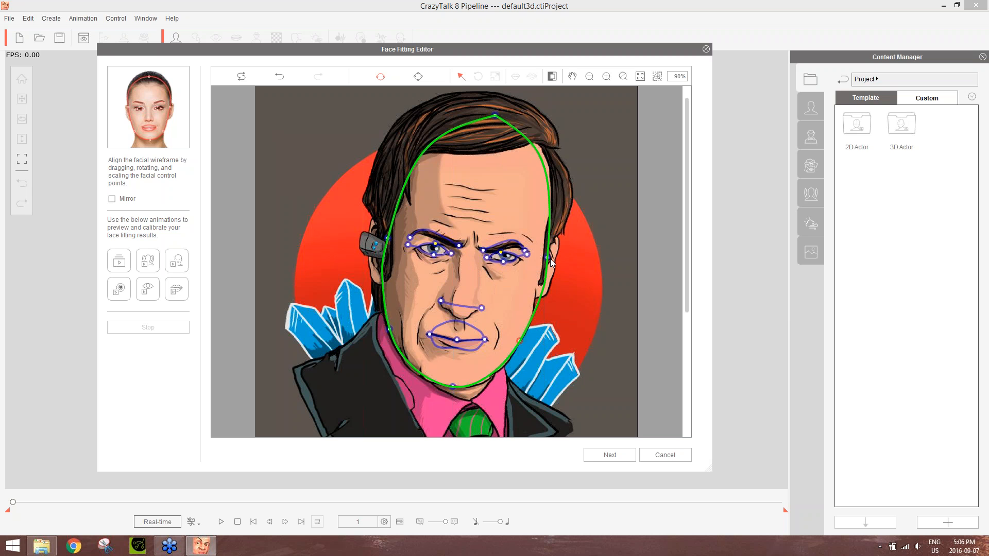
Step: Accept the basic wireframe fitting, rotate the orientation mask to match the head's slight turn with Strength 1.0, and create the actor
{"action": "left_click", "coordinate": [604, 457]}
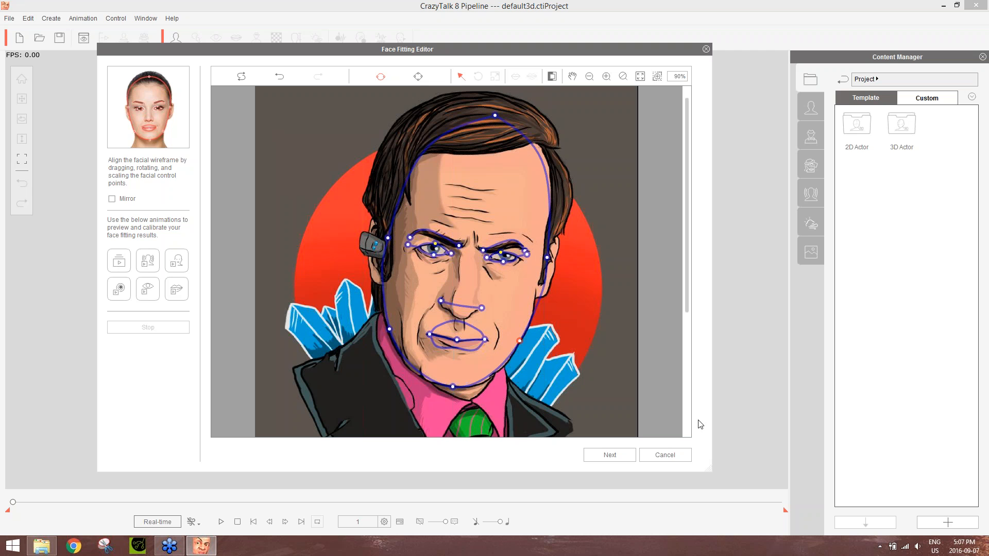
{"action": "left_click", "coordinate": [625, 457]}
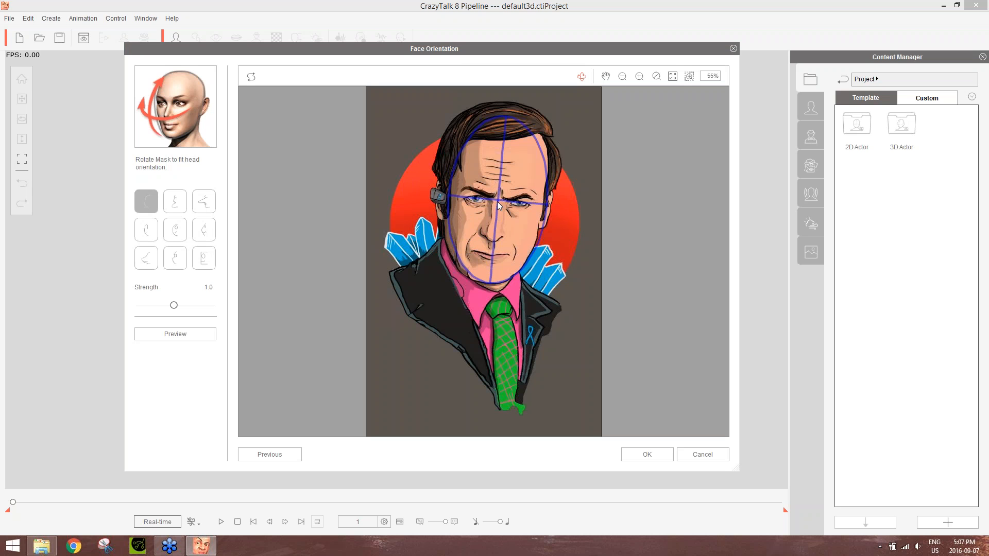
{"action": "left_click_drag", "start_coordinate": [497, 199], "coordinate": [577, 194]}
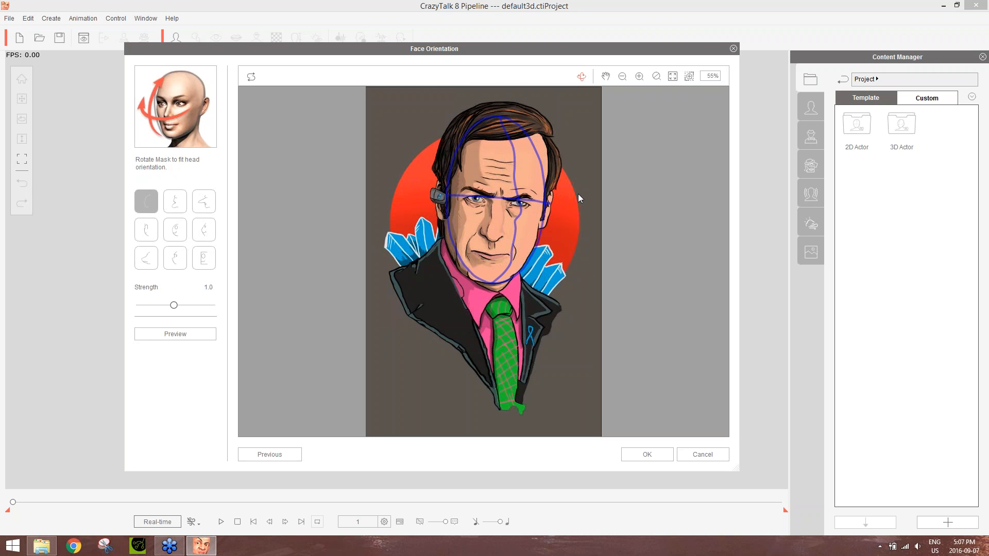
{"action": "left_click_drag", "start_coordinate": [578, 194], "coordinate": [499, 201]}
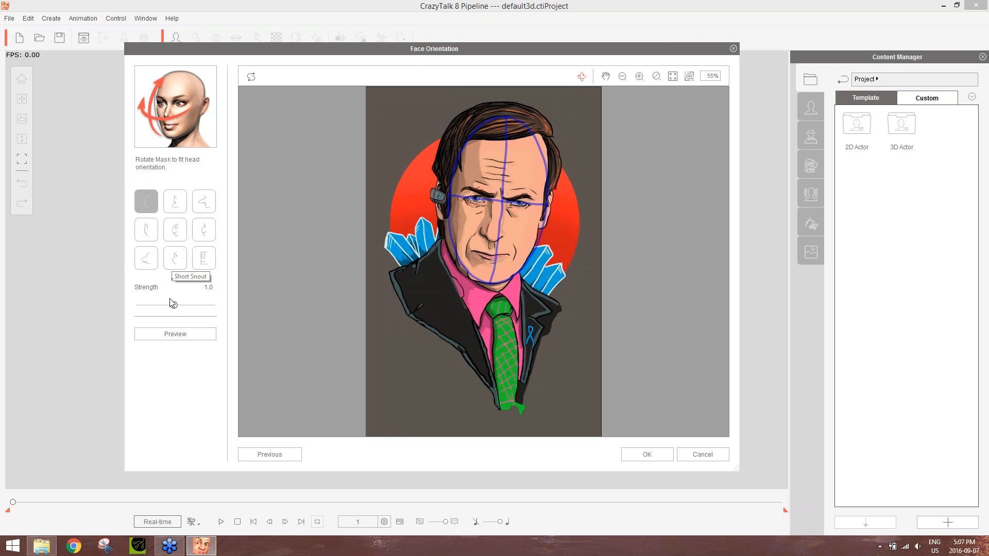
{"action": "left_click_drag", "start_coordinate": [499, 173], "coordinate": [645, 245]}
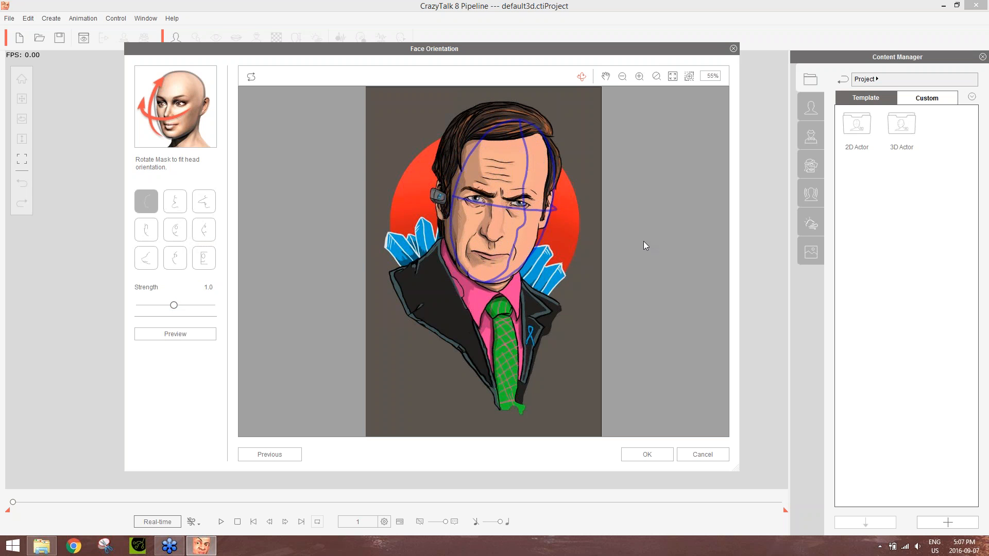
{"action": "left_click", "coordinate": [185, 308]}
{"action": "mouse_move", "coordinate": [185, 308]}
{"action": "left_mouse_down"}
{"action": "mouse_move", "coordinate": [212, 308]}
{"action": "mouse_move", "coordinate": [173, 308]}
{"action": "left_mouse_up"}
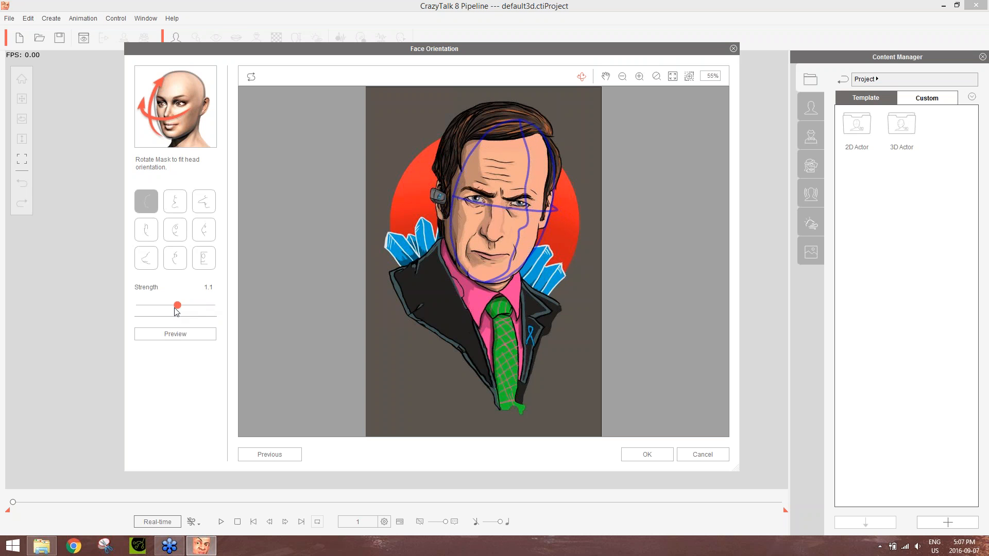
{"action": "left_click_drag", "start_coordinate": [511, 219], "coordinate": [484, 214]}
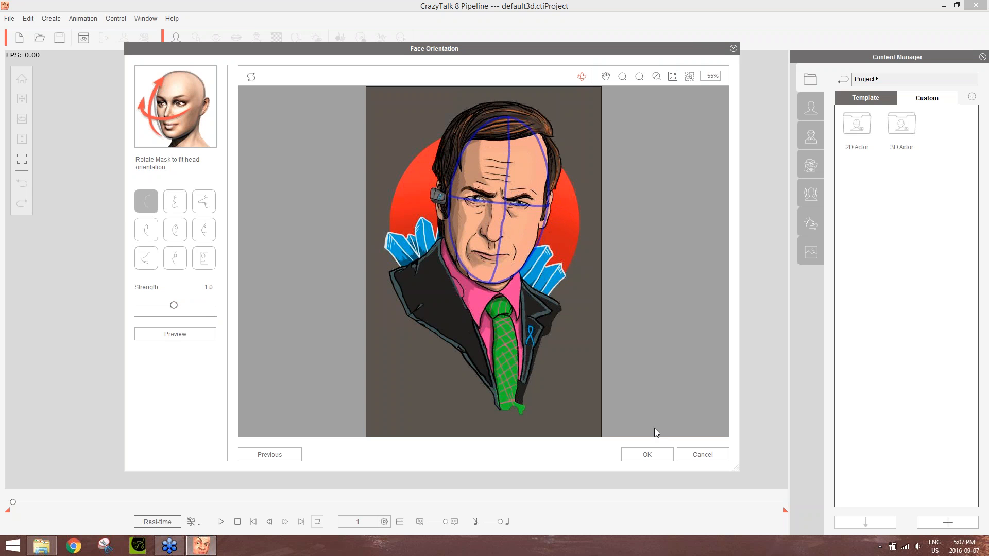
{"action": "left_click", "coordinate": [648, 454]}
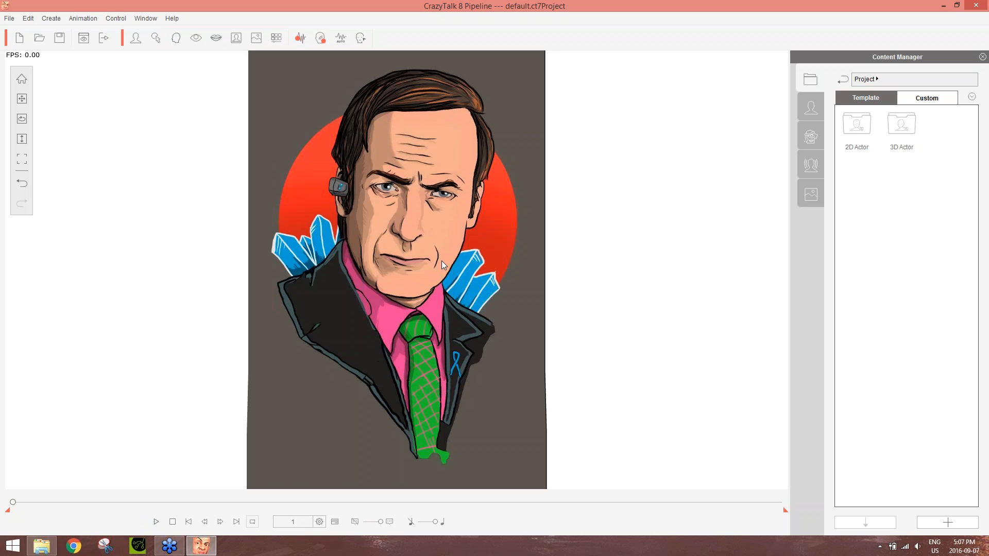
{"action": "left_click", "coordinate": [176, 40]}
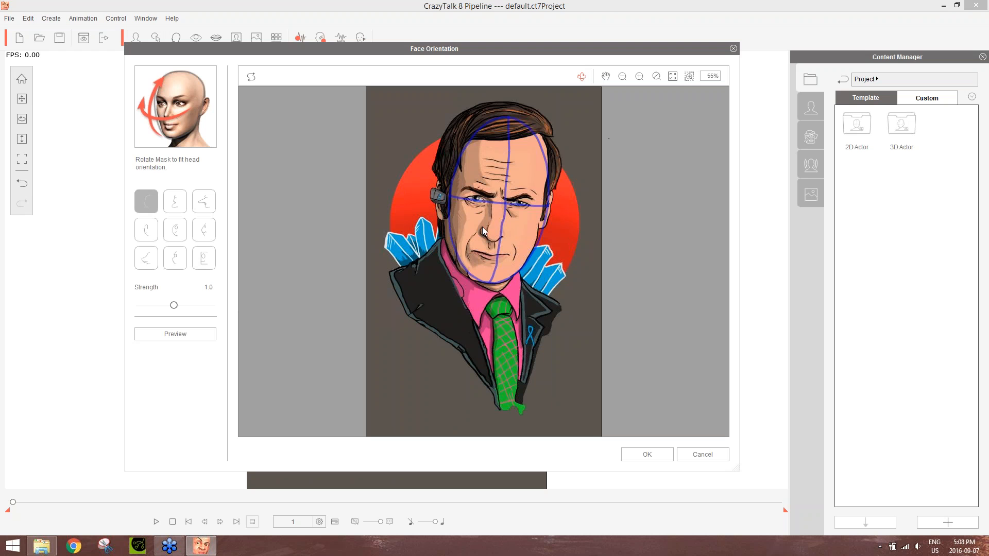
{"action": "left_click", "coordinate": [733, 49]}
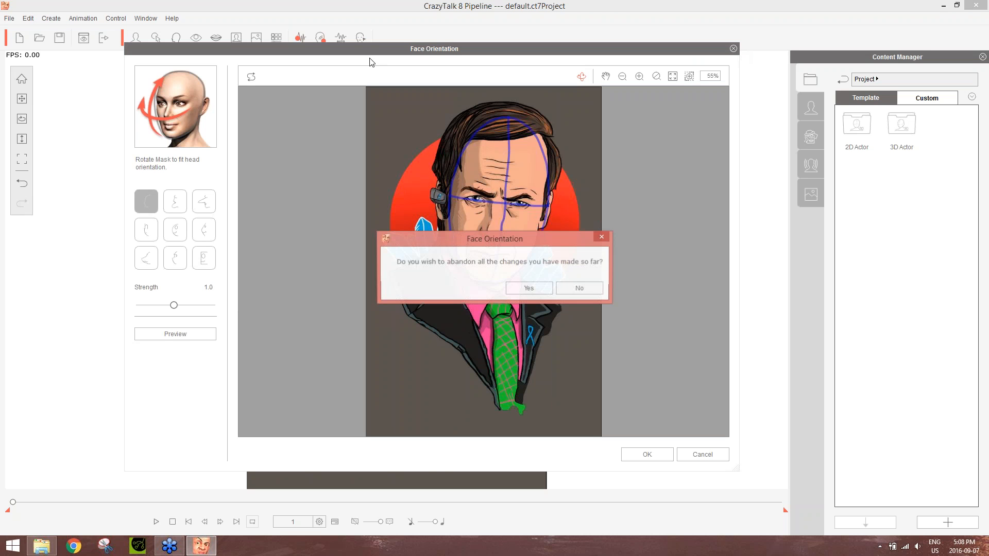
{"action": "left_click", "coordinate": [534, 287]}
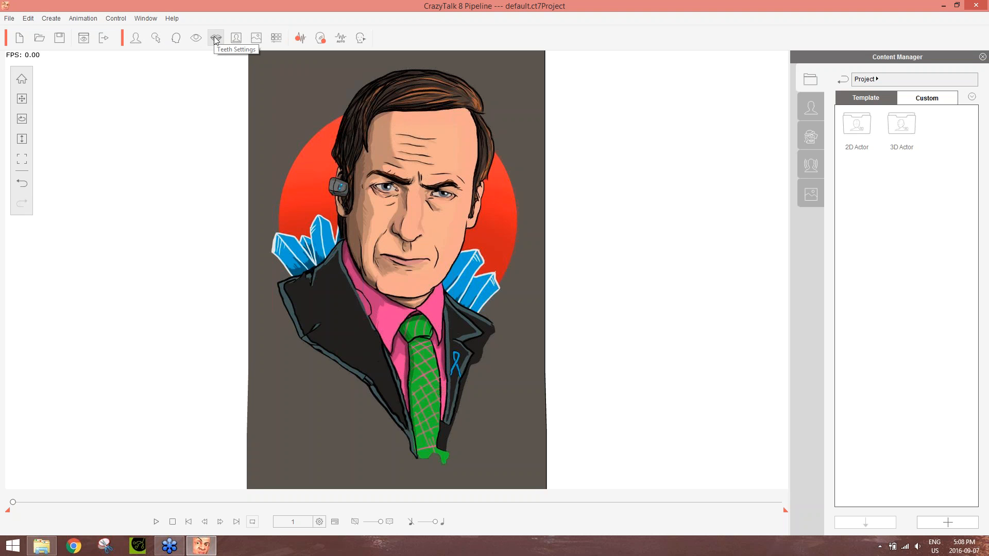
Step: Reopen the actor's face fitting and switch from the basic wireframe to the detailed set of control points
{"action": "left_click", "coordinate": [155, 39]}
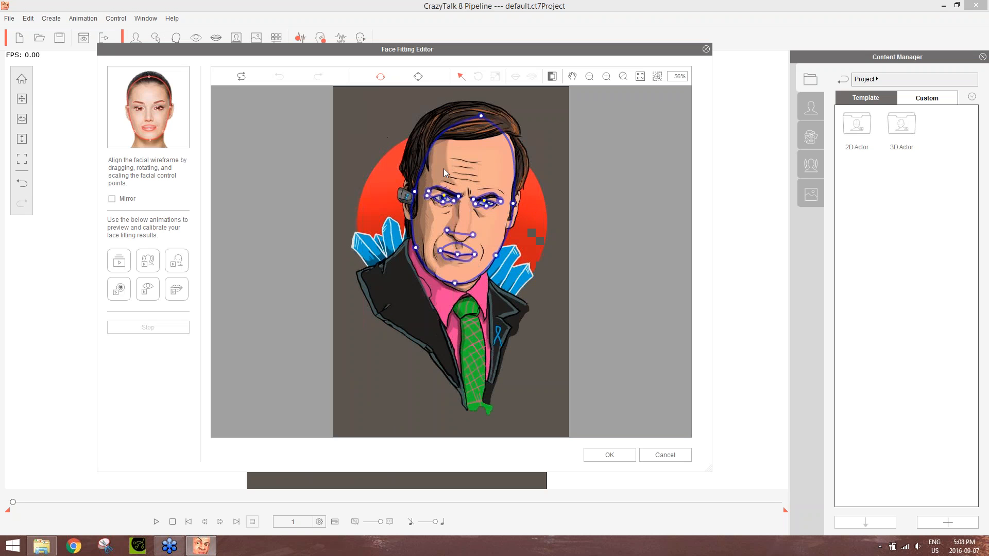
{"action": "scroll", "coordinate": [550, 300], "scroll_direction": "up", "scroll_amount": 6}
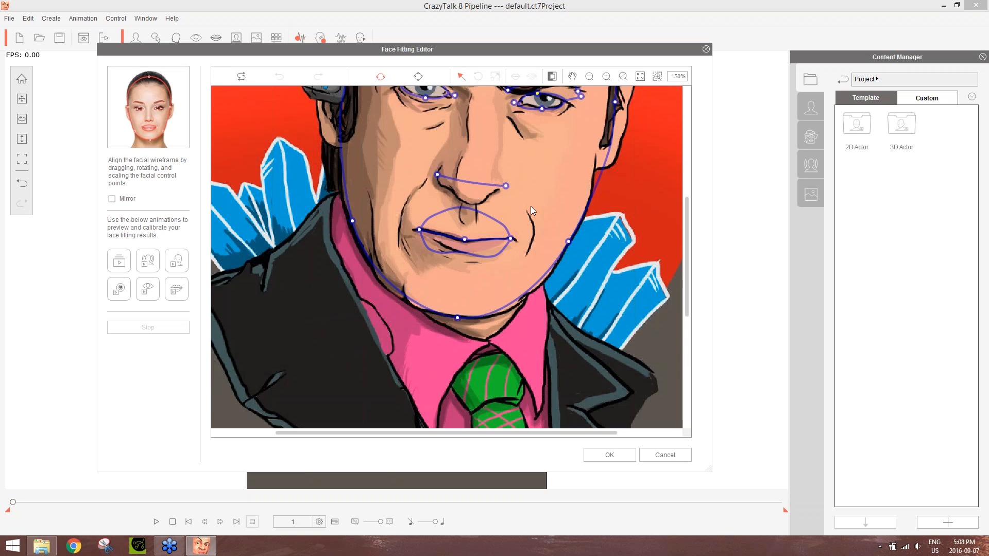
{"action": "left_click_drag", "start_coordinate": [686, 224], "coordinate": [702, 184]}
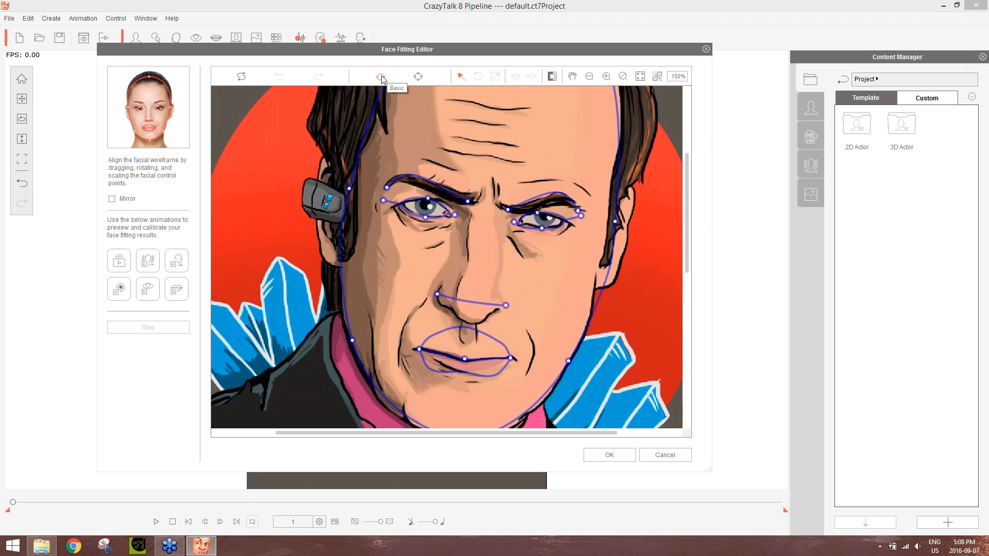
{"action": "left_click", "coordinate": [419, 78]}
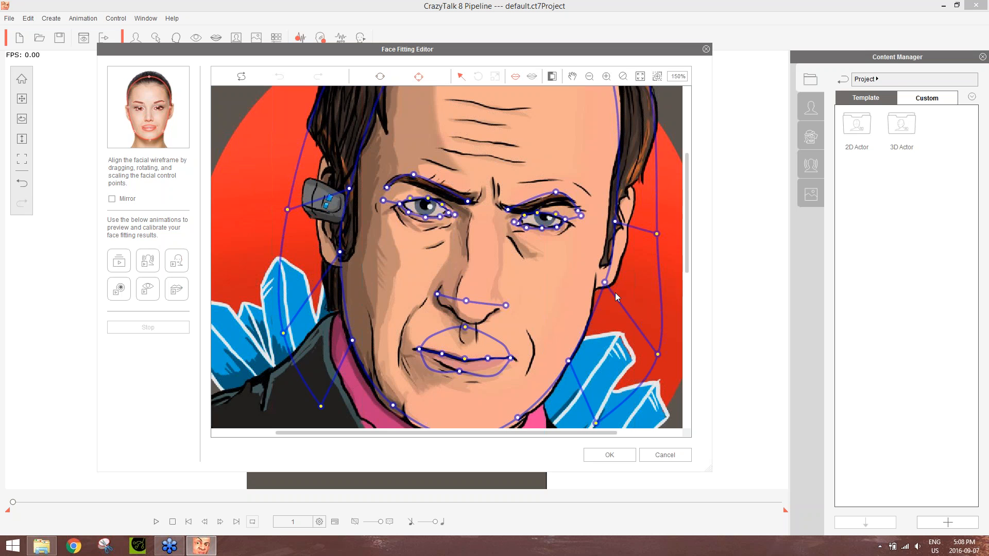
Step: Fit the left-hand eye's detailed lid and outer corner points to the drawn eye, and lower the eyebrow's peak point onto the brow
{"action": "scroll", "coordinate": [616, 292], "scroll_direction": "up", "scroll_amount": 3}
{"action": "scroll", "coordinate": [613, 297], "scroll_direction": "down", "scroll_amount": 1}
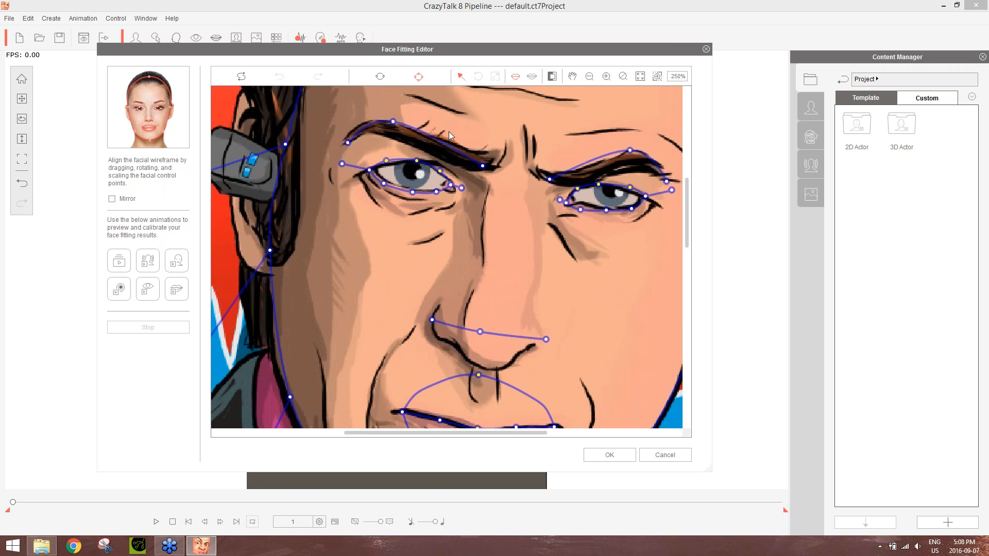
{"action": "left_click_drag", "start_coordinate": [385, 161], "coordinate": [395, 165]}
{"action": "left_click_drag", "start_coordinate": [440, 171], "coordinate": [373, 168]}
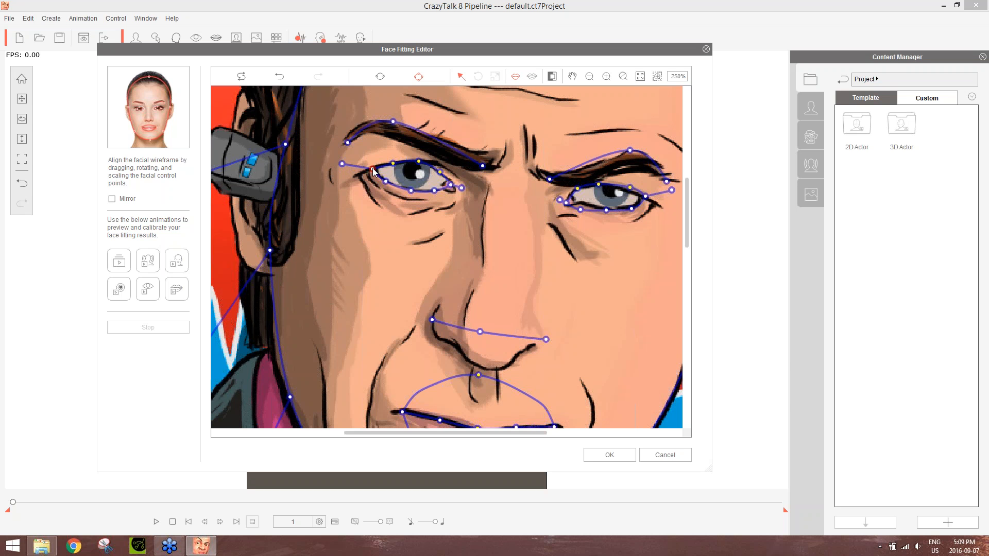
{"action": "left_click", "coordinate": [450, 185]}
{"action": "left_click_drag", "start_coordinate": [393, 122], "coordinate": [392, 126]}
{"action": "left_click_drag", "start_coordinate": [342, 164], "coordinate": [351, 168]}
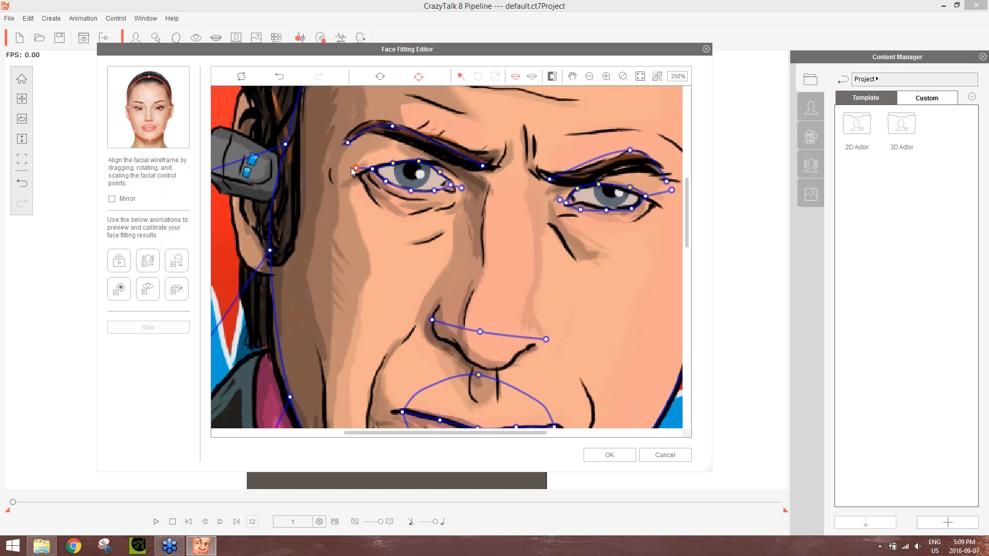
Step: Fit the right-hand eye's lid and corner points to the drawn eye, and refine the left-hand eye's inner corner
{"action": "left_click", "coordinate": [591, 208]}
{"action": "left_click_drag", "start_coordinate": [631, 209], "coordinate": [581, 192]}
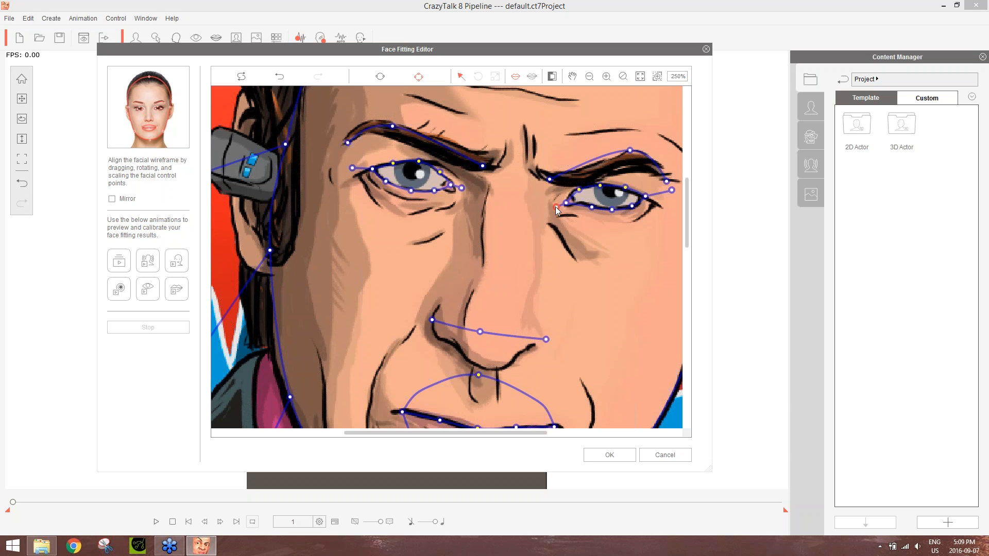
{"action": "left_click_drag", "start_coordinate": [461, 189], "coordinate": [462, 190]}
{"action": "left_click_drag", "start_coordinate": [672, 190], "coordinate": [658, 204]}
Step: Curve the nose line by lowering its centre point toward the nose tip and raising both end points beside the nostrils
{"action": "scroll", "coordinate": [685, 218], "scroll_direction": "down", "scroll_amount": 3}
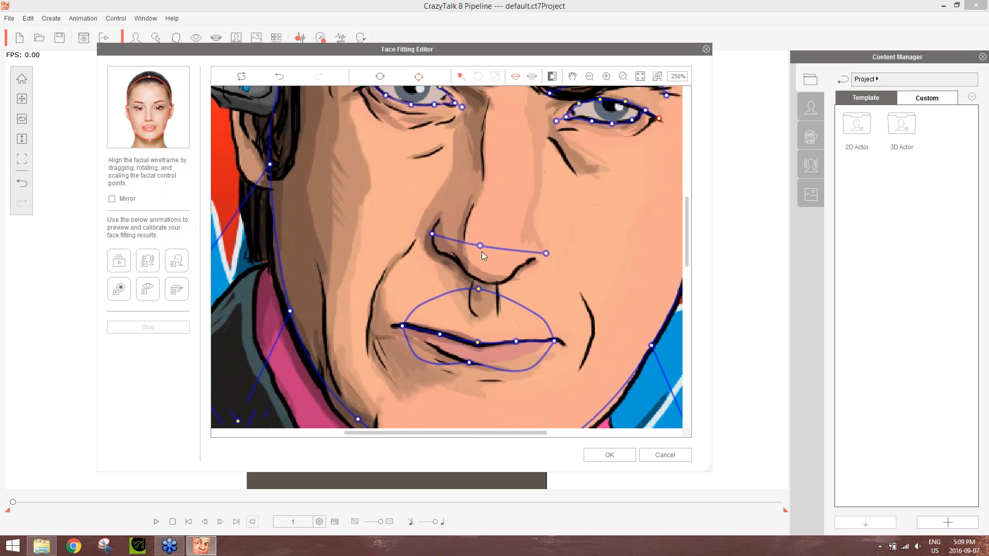
{"action": "left_click_drag", "start_coordinate": [479, 247], "coordinate": [491, 265]}
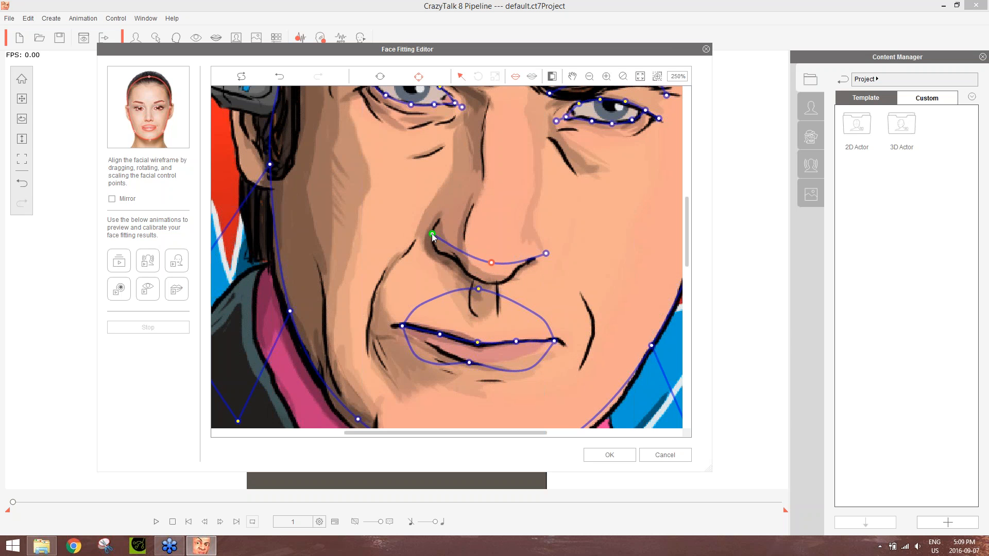
{"action": "left_click_drag", "start_coordinate": [432, 234], "coordinate": [430, 232]}
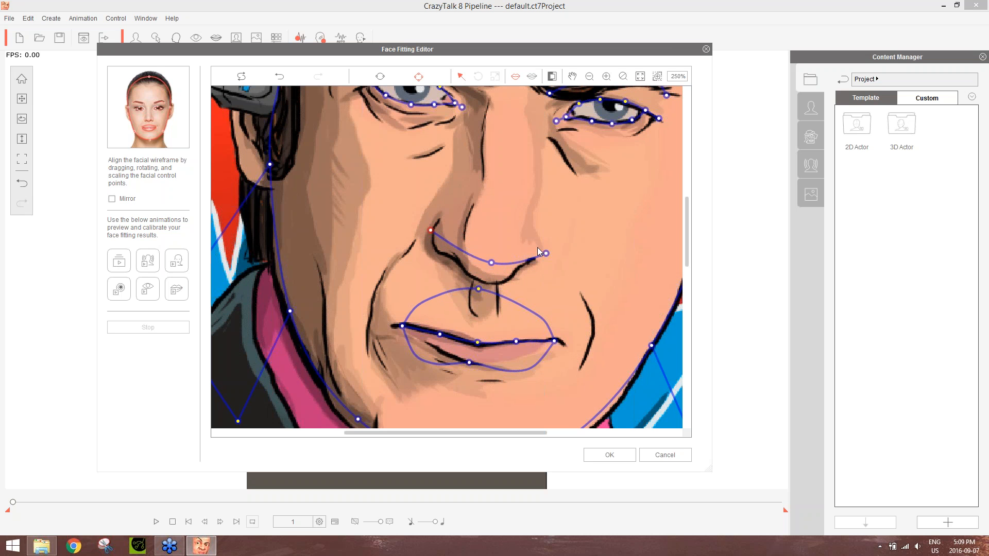
{"action": "left_click_drag", "start_coordinate": [545, 253], "coordinate": [548, 248]}
Step: Fit the lip outline by lowering the upper lip's centre, aligning the mouth line's points, and moving the lower lip's centre to its drawn edge
{"action": "left_click_drag", "start_coordinate": [477, 290], "coordinate": [479, 324]}
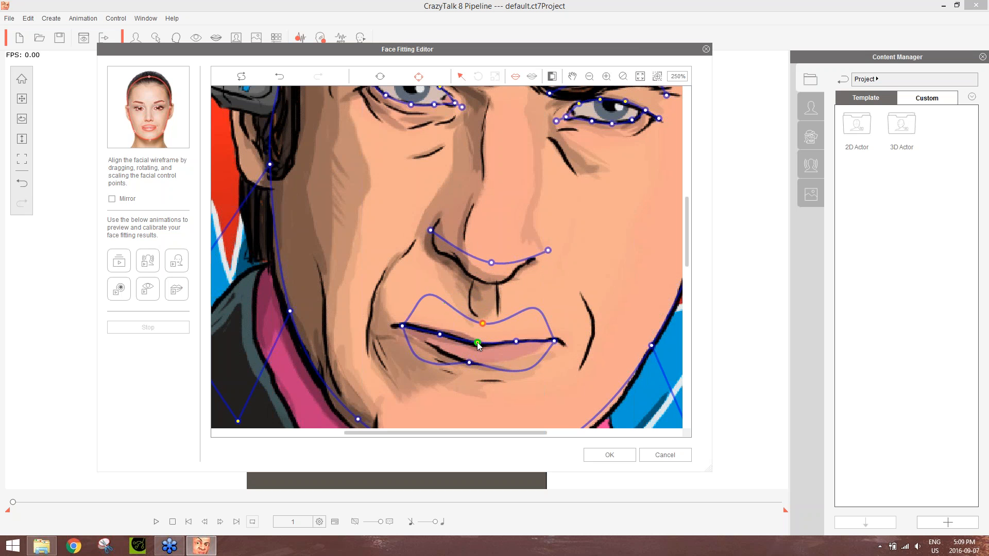
{"action": "left_click", "coordinate": [477, 342]}
{"action": "left_click_drag", "start_coordinate": [469, 363], "coordinate": [477, 369]}
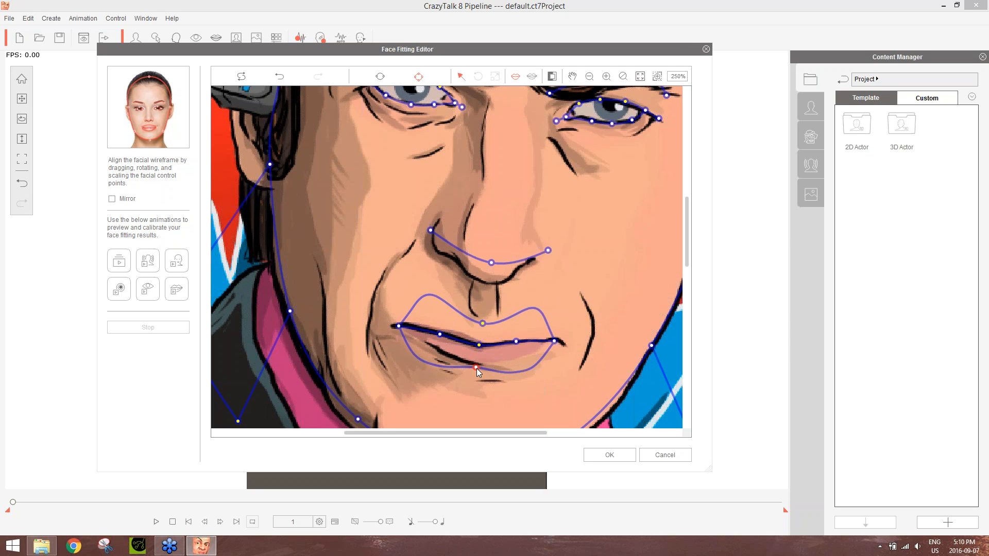
Step: Expand the top of the outer head outline around the hair by moving the crown point and both upper side points outward
{"action": "left_click_drag", "start_coordinate": [684, 238], "coordinate": [703, 136]}
{"action": "scroll", "coordinate": [592, 285], "scroll_direction": "down", "scroll_amount": 6}
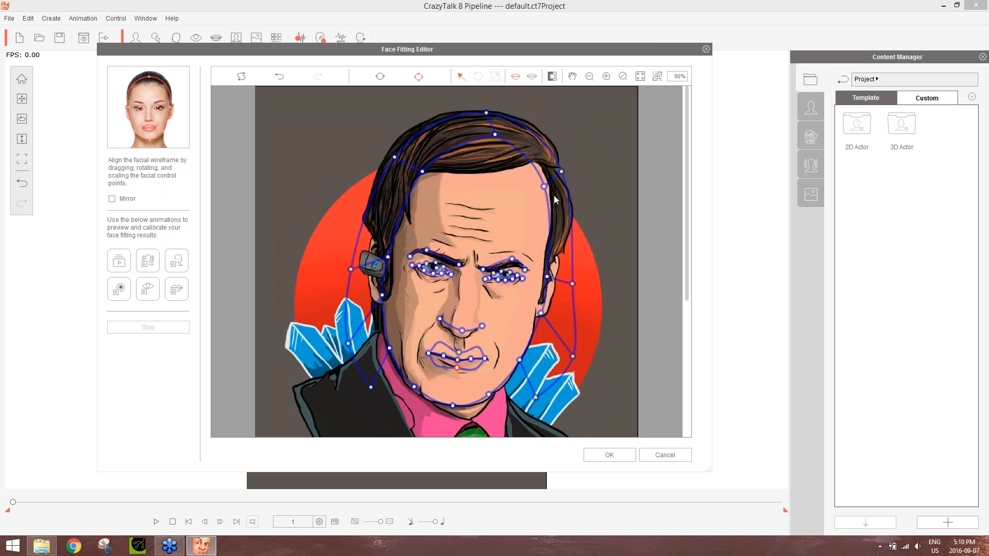
{"action": "left_click", "coordinate": [532, 133]}
{"action": "left_click_drag", "start_coordinate": [487, 112], "coordinate": [487, 106]}
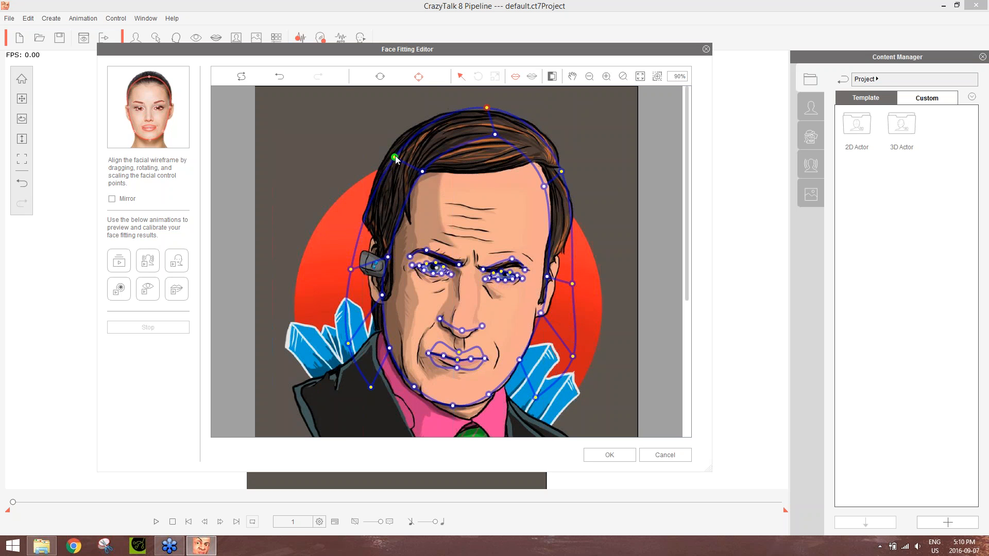
{"action": "left_click_drag", "start_coordinate": [391, 154], "coordinate": [387, 146]}
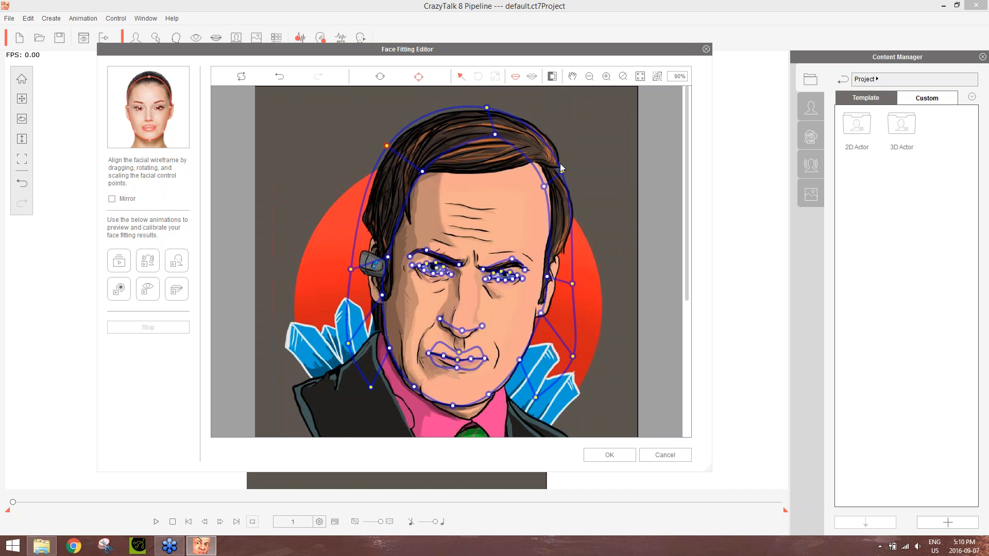
{"action": "left_click_drag", "start_coordinate": [563, 171], "coordinate": [565, 160]}
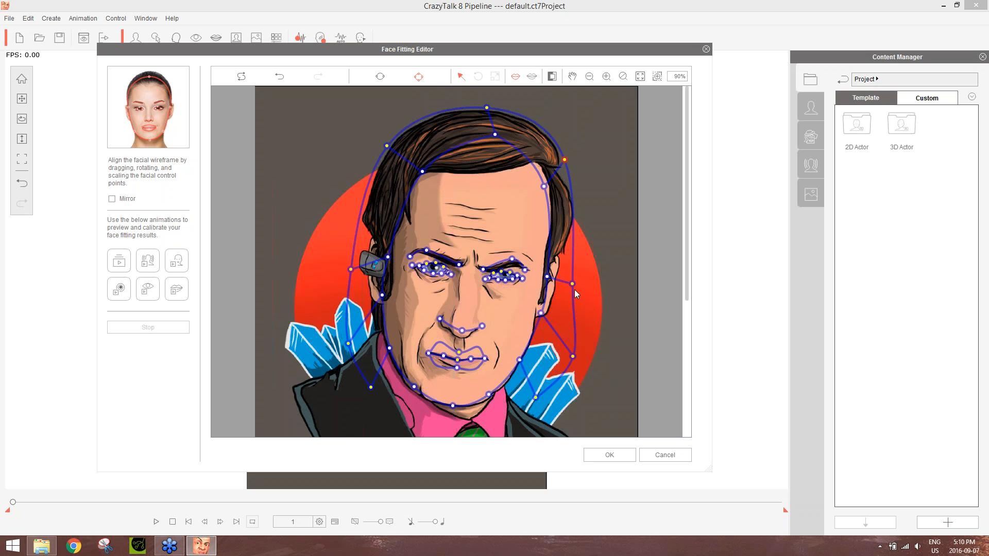
Step: Tighten the right-hand side of the outer head outline by raising its three lower points alongside the hair and ear
{"action": "left_click_drag", "start_coordinate": [572, 283], "coordinate": [575, 239]}
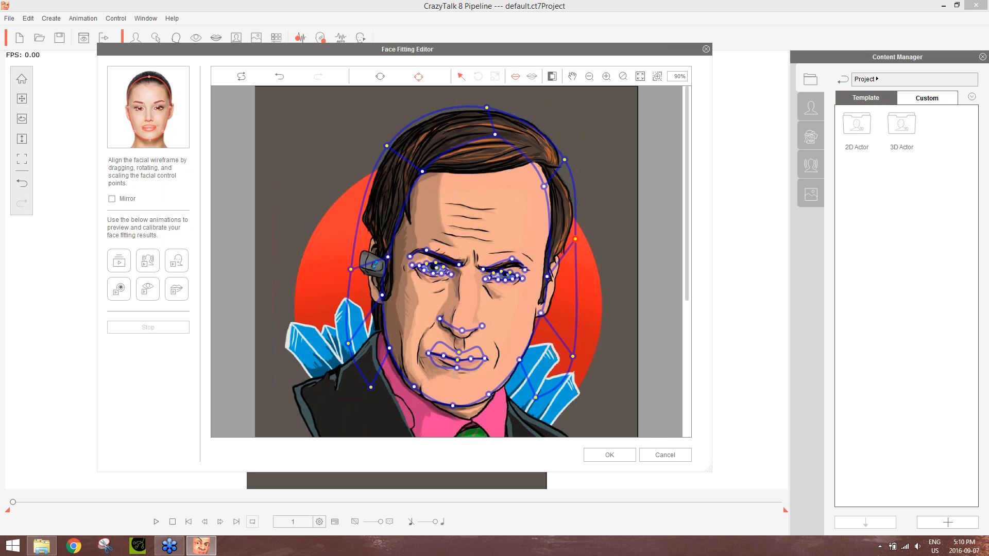
{"action": "left_click_drag", "start_coordinate": [572, 357], "coordinate": [566, 270]}
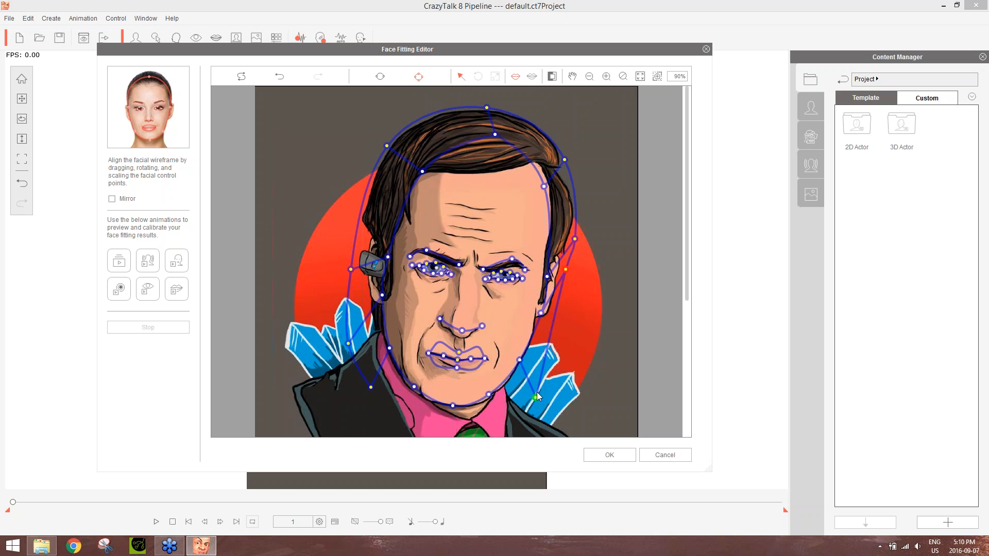
{"action": "left_click_drag", "start_coordinate": [537, 393], "coordinate": [542, 330]}
Step: Fit the left-hand side of the outer head outline by refining its upper point and raising the three lower points around the earpiece and ear
{"action": "left_click_drag", "start_coordinate": [387, 145], "coordinate": [388, 148]}
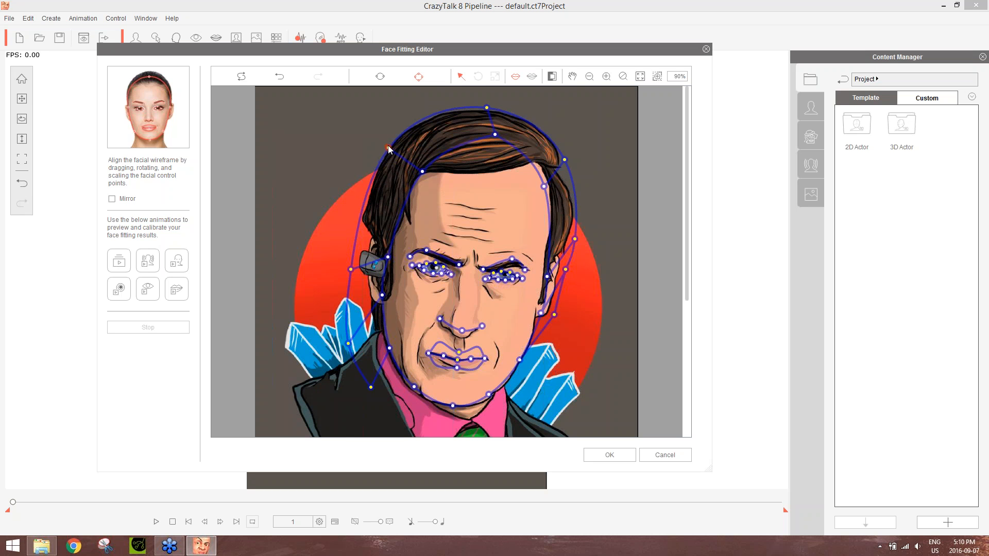
{"action": "left_click_drag", "start_coordinate": [350, 269], "coordinate": [357, 241]}
{"action": "left_click_drag", "start_coordinate": [349, 343], "coordinate": [356, 290]}
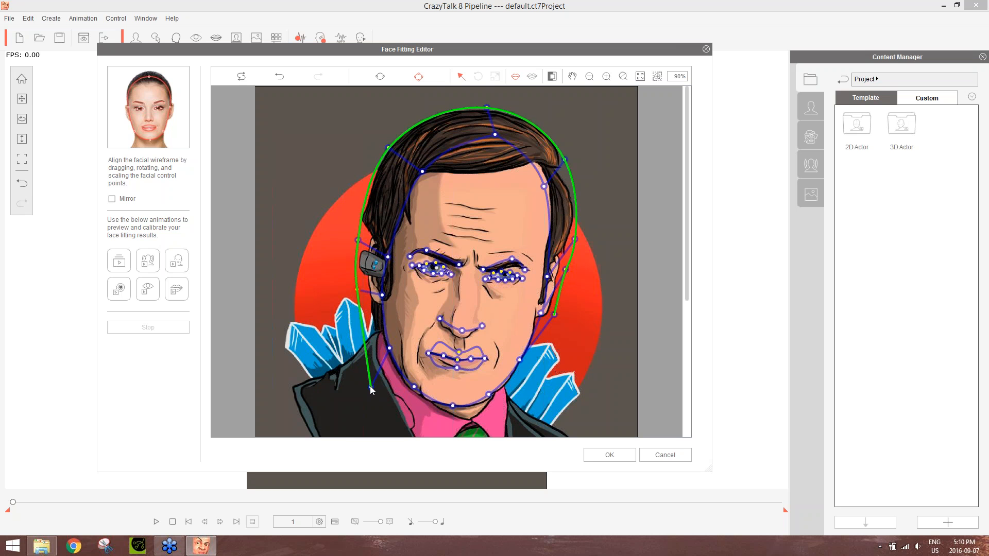
{"action": "left_click_drag", "start_coordinate": [371, 387], "coordinate": [370, 313]}
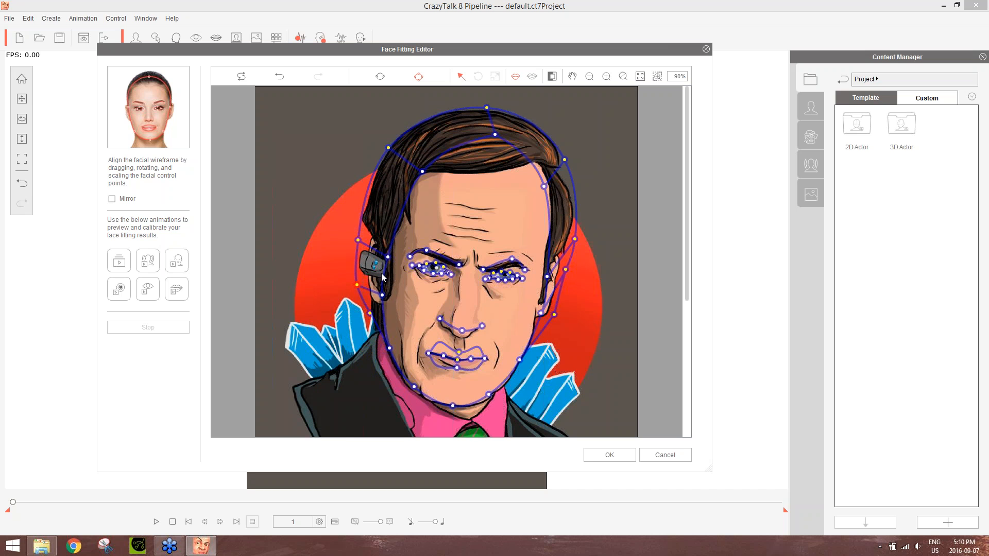
Step: Refine the inner face outline by nudging its points at the temple, hairline, right-hand sideburn and right-hand side of the chin
{"action": "left_click_drag", "start_coordinate": [388, 257], "coordinate": [385, 254]}
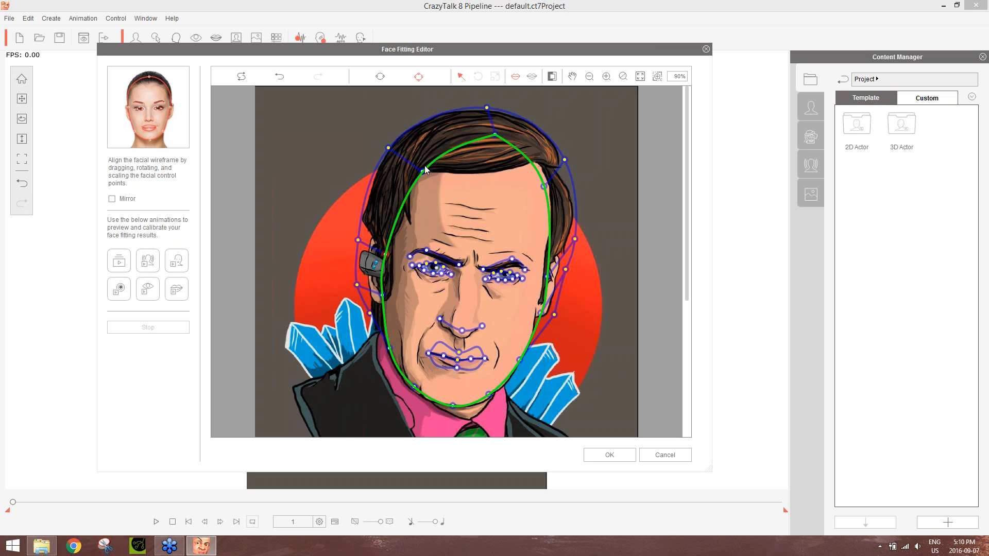
{"action": "left_click_drag", "start_coordinate": [422, 171], "coordinate": [415, 168]}
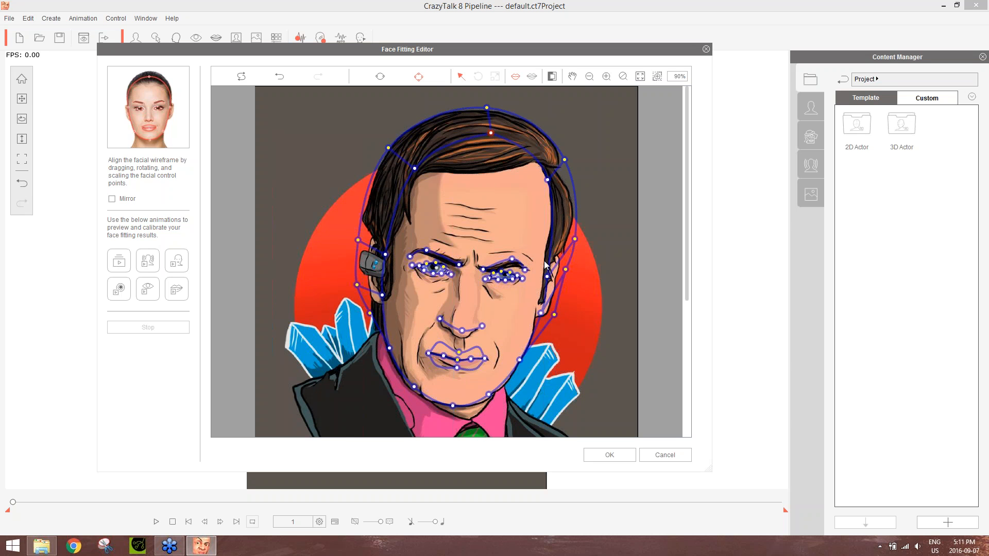
{"action": "left_click_drag", "start_coordinate": [547, 276], "coordinate": [544, 276]}
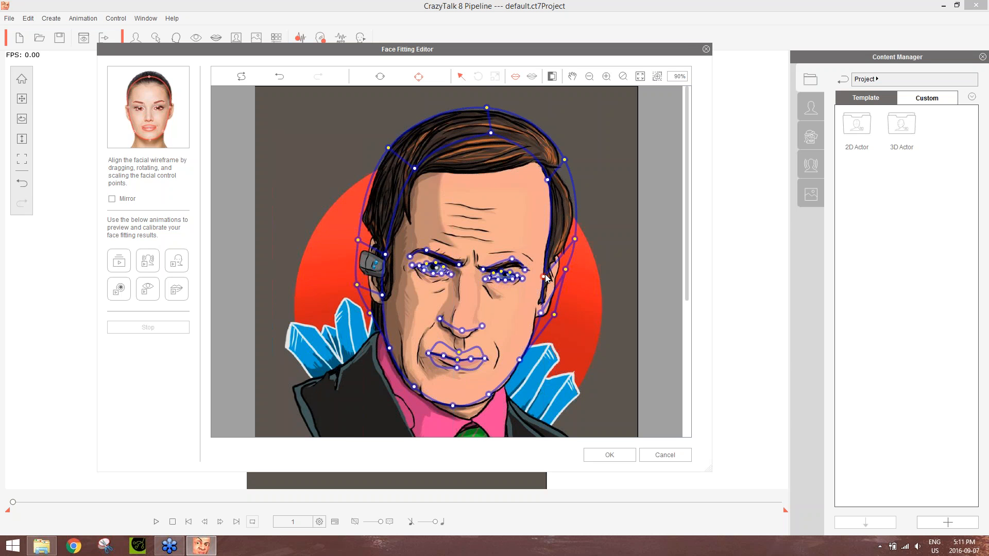
{"action": "left_click_drag", "start_coordinate": [541, 314], "coordinate": [539, 313]}
{"action": "left_click_drag", "start_coordinate": [489, 395], "coordinate": [492, 395]}
Step: Fit the left-hand jaw point of the face outline to the drawn jawline at close range
{"action": "scroll", "coordinate": [500, 407], "scroll_direction": "up", "scroll_amount": 8}
{"action": "scroll", "coordinate": [500, 407], "scroll_direction": "down", "scroll_amount": 7}
{"action": "left_click_drag", "start_coordinate": [686, 278], "coordinate": [685, 377]}
{"action": "scroll", "coordinate": [469, 332], "scroll_direction": "up", "scroll_amount": 3}
{"action": "left_click", "coordinate": [375, 263]}
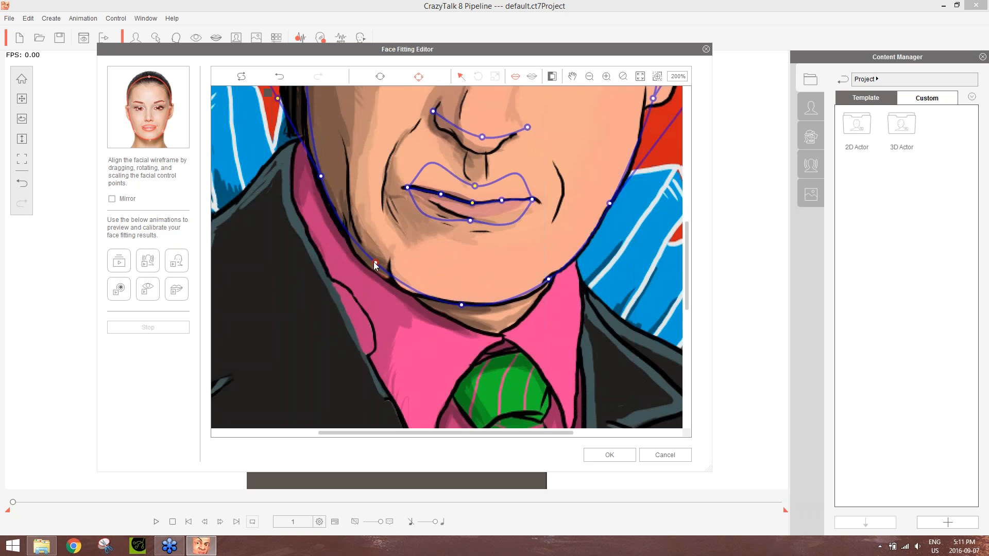
{"action": "left_click_drag", "start_coordinate": [375, 264], "coordinate": [373, 265]}
{"action": "scroll", "coordinate": [491, 296], "scroll_direction": "down", "scroll_amount": 5}
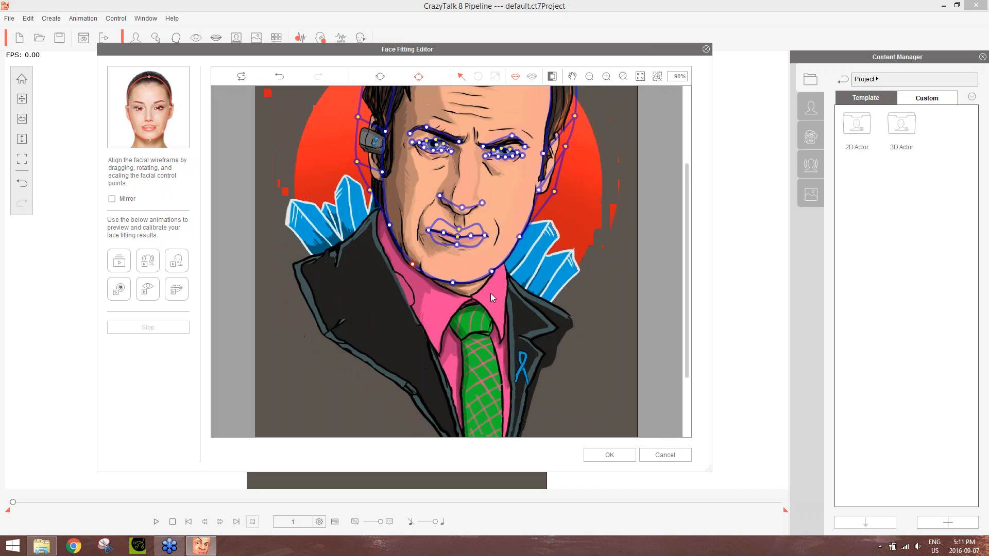
{"action": "left_click_drag", "start_coordinate": [687, 239], "coordinate": [691, 162]}
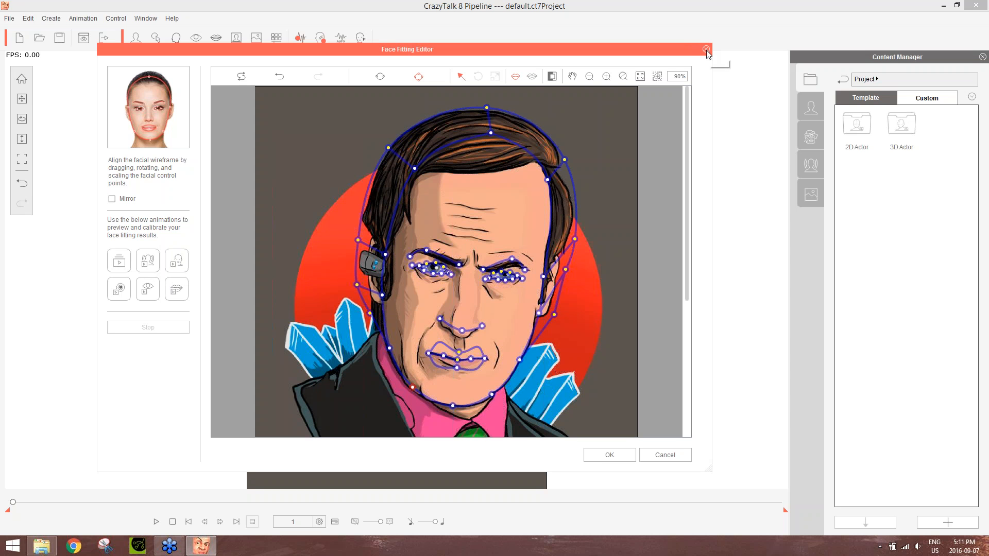
Step: Accept the face fitting and preview the actor in a short playback
{"action": "left_click", "coordinate": [625, 457]}
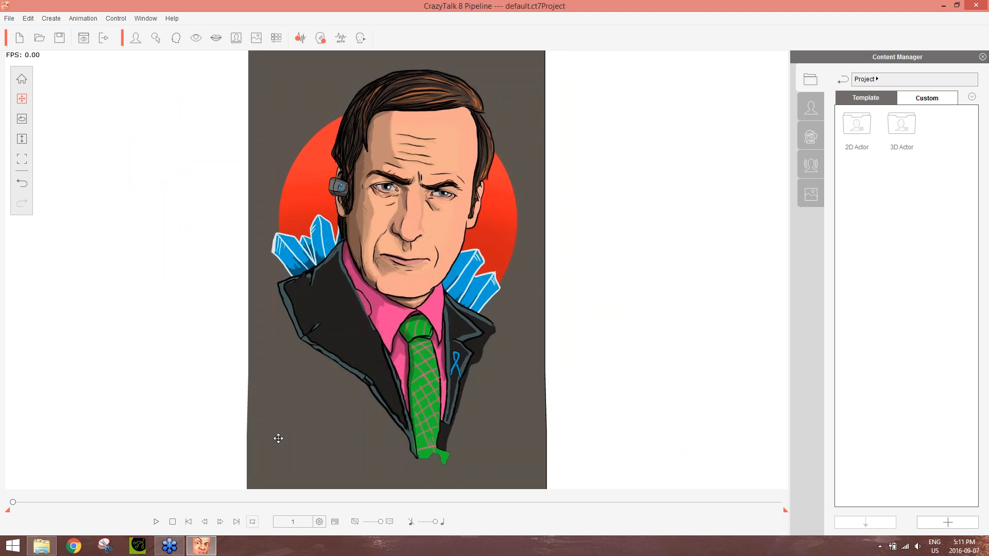
{"action": "left_click", "coordinate": [157, 522]}
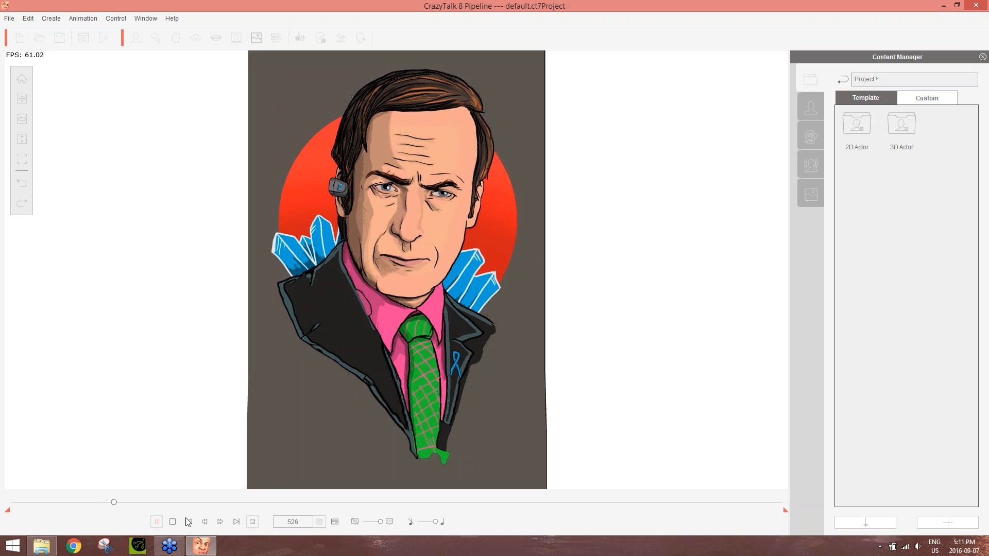
{"action": "left_click", "coordinate": [173, 522]}
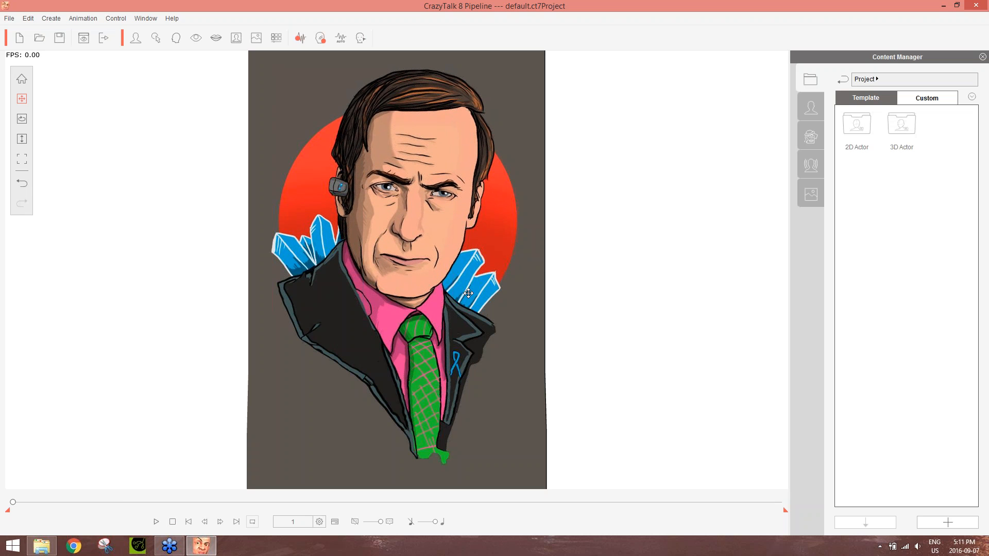
Step: Apply the Bragging voice script template to the actor and stop its playback
{"action": "left_click", "coordinate": [815, 168]}
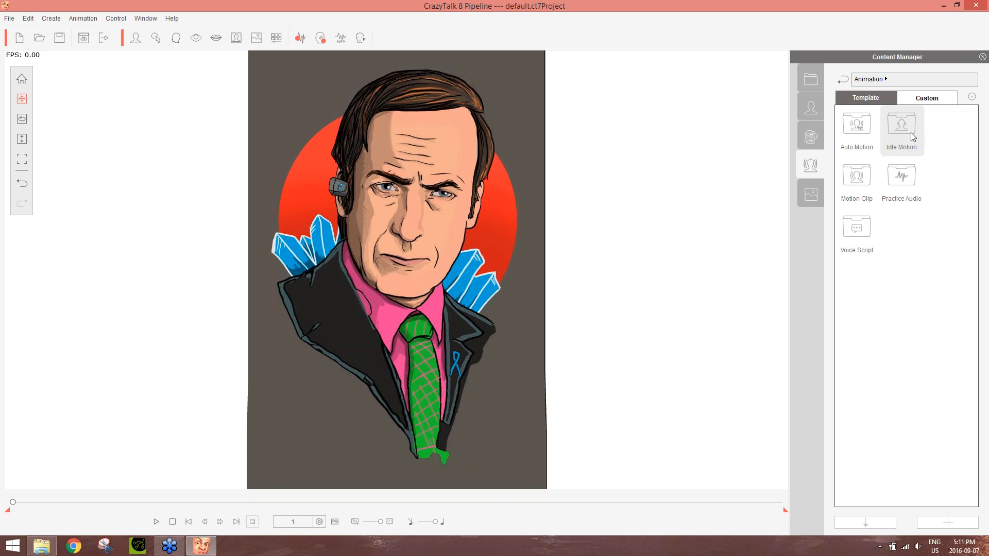
{"action": "double_click", "coordinate": [864, 228]}
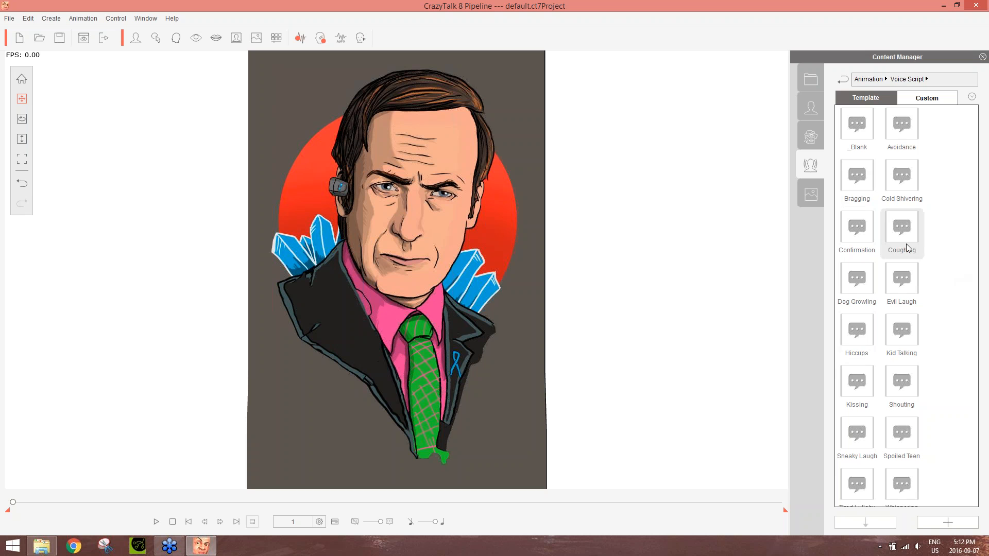
{"action": "double_click", "coordinate": [864, 189]}
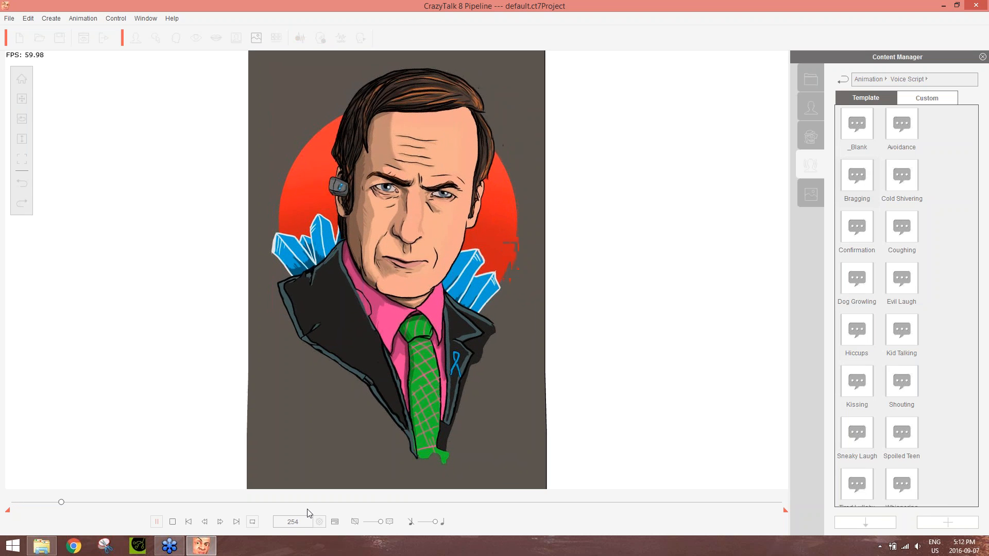
{"action": "left_click", "coordinate": [173, 522]}
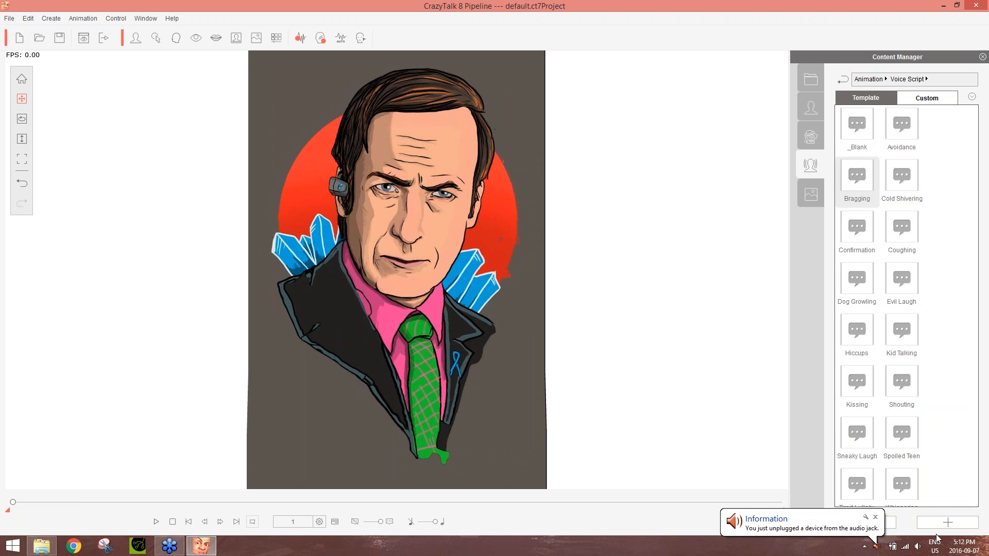
Step: Raise the system speaker volume to 100
{"action": "left_click", "coordinate": [875, 547]}
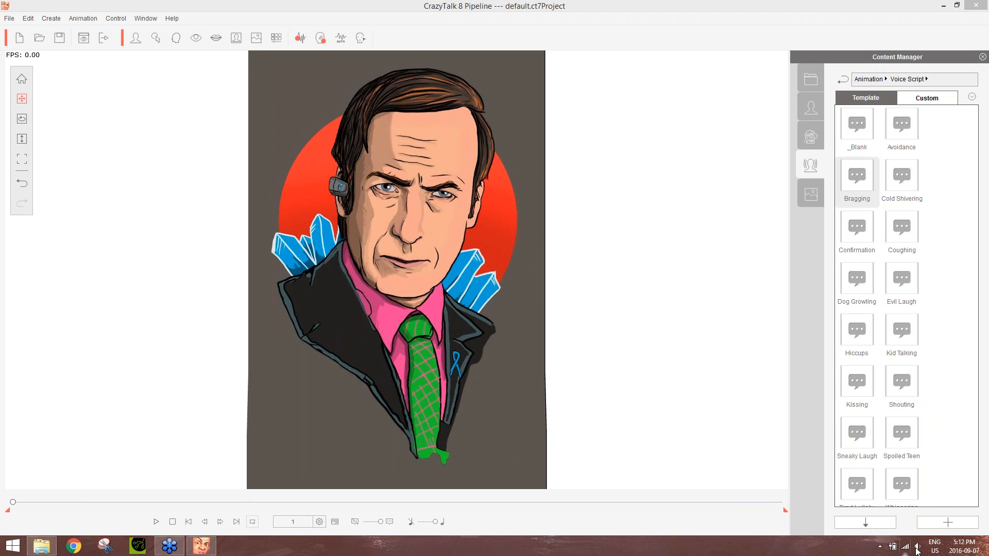
{"action": "left_click", "coordinate": [918, 546]}
{"action": "left_click_drag", "start_coordinate": [923, 444], "coordinate": [915, 418]}
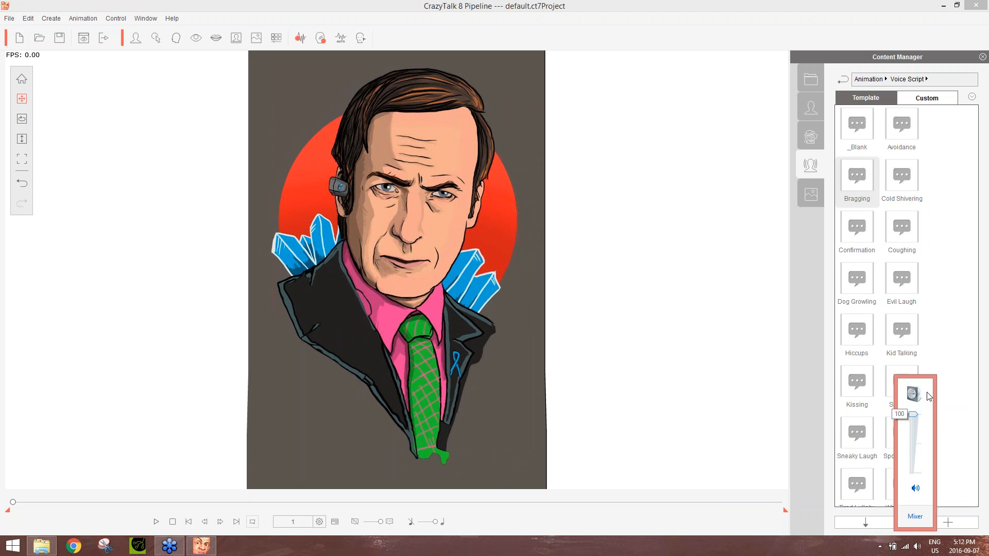
{"action": "left_click", "coordinate": [653, 544]}
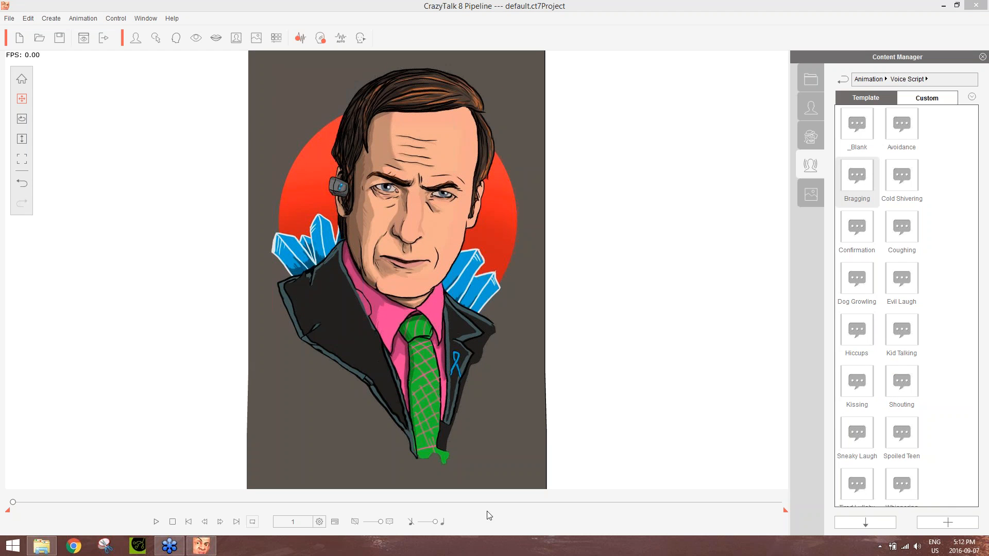
Step: Replay the Bragging animation, examine the facial pose at frame 49, and return to the first frame
{"action": "left_click", "coordinate": [156, 522]}
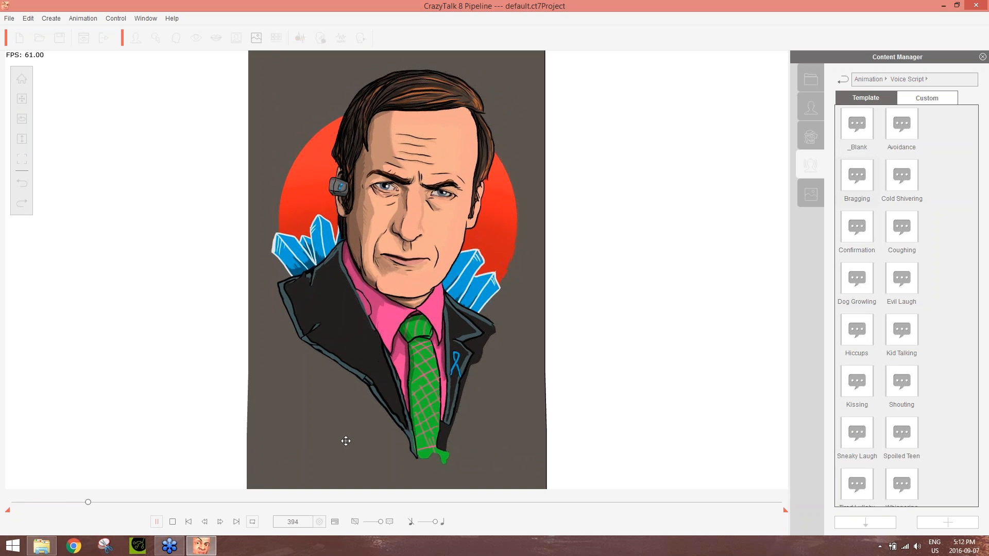
{"action": "left_click", "coordinate": [174, 523]}
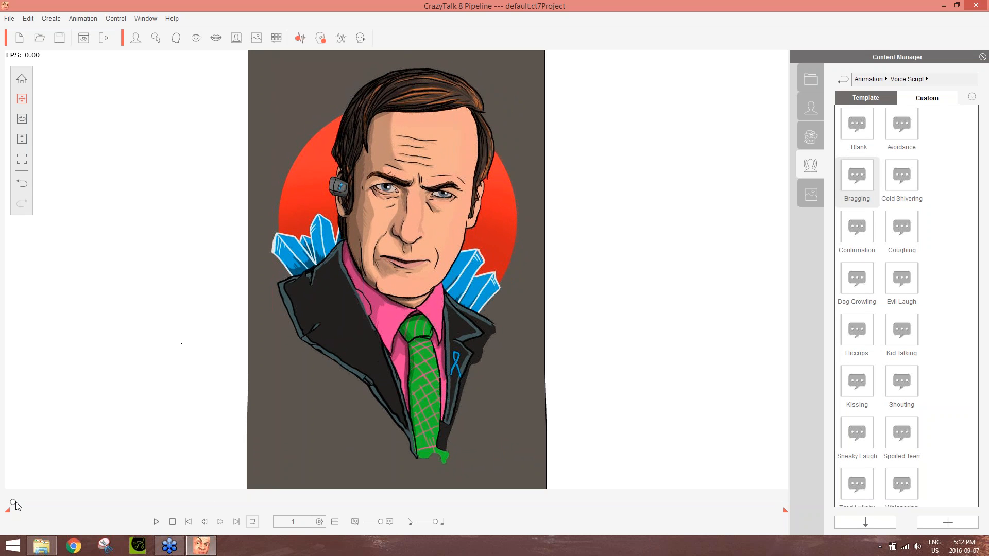
{"action": "left_click_drag", "start_coordinate": [15, 507], "coordinate": [24, 508]}
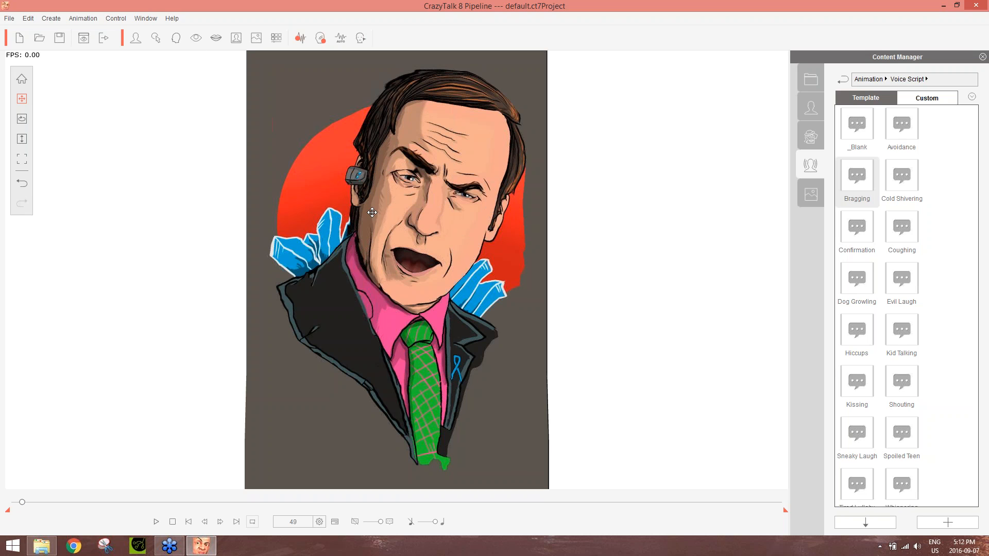
{"action": "left_click", "coordinate": [173, 522]}
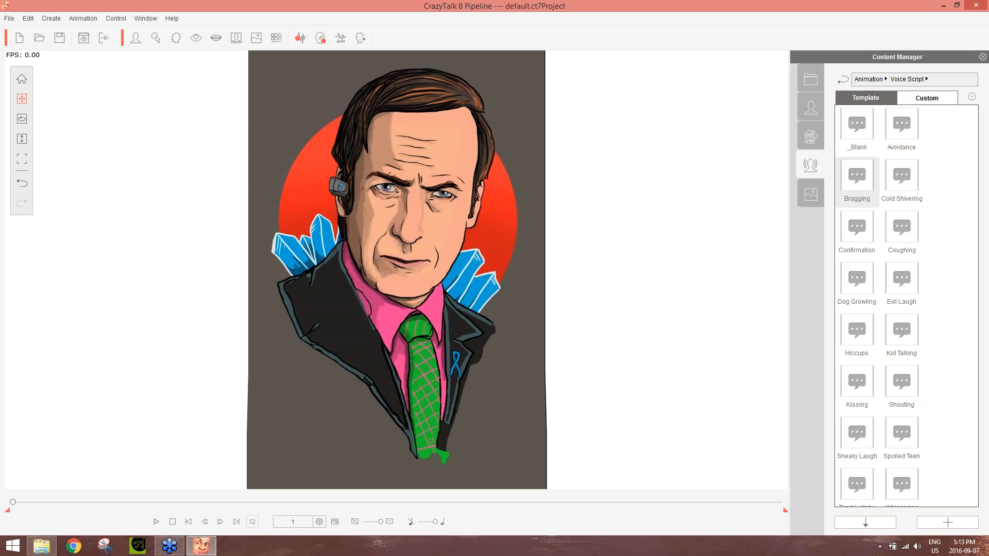
Step: Try the F06_Crystal Blue human eye template on the actor and examine the eyes up close
{"action": "left_click", "coordinate": [813, 137]}
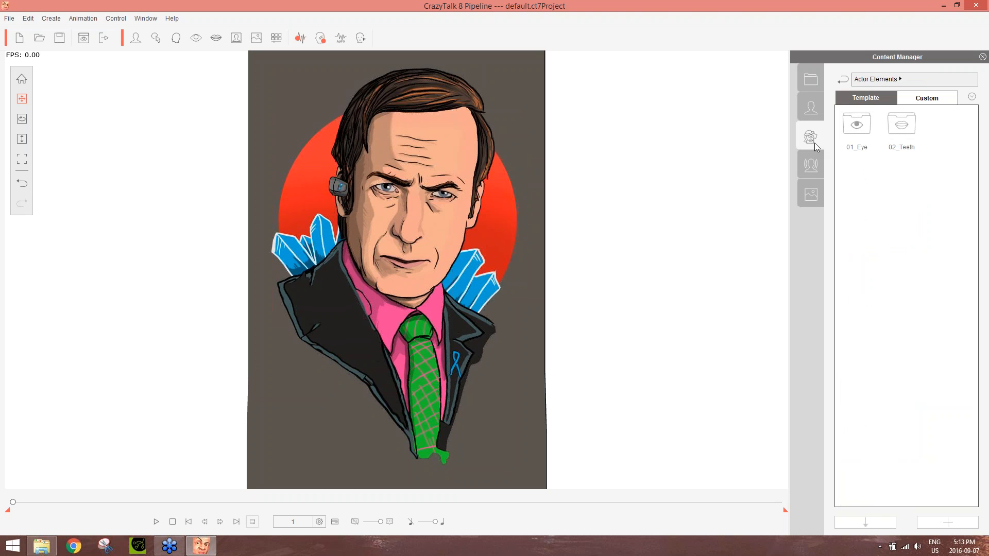
{"action": "double_click", "coordinate": [857, 127]}
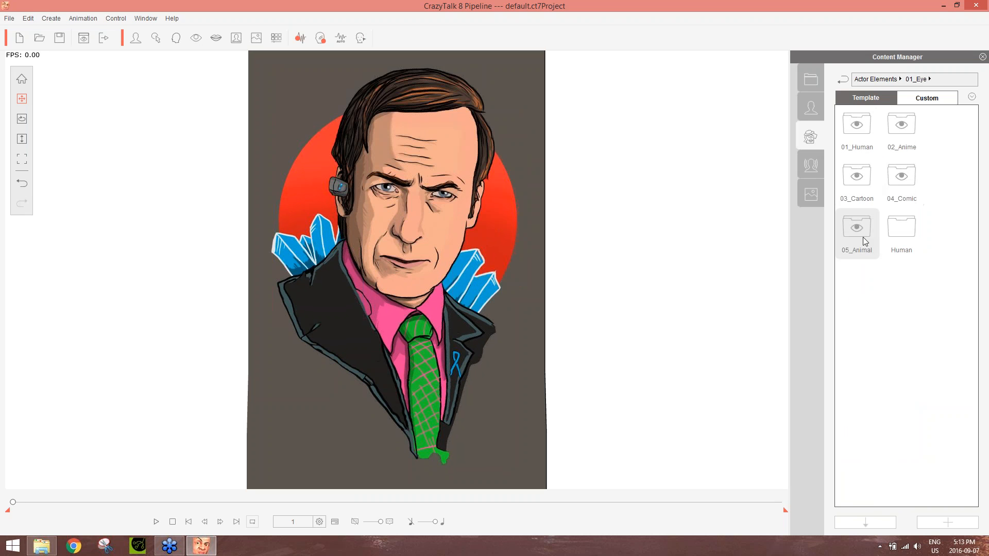
{"action": "double_click", "coordinate": [859, 129]}
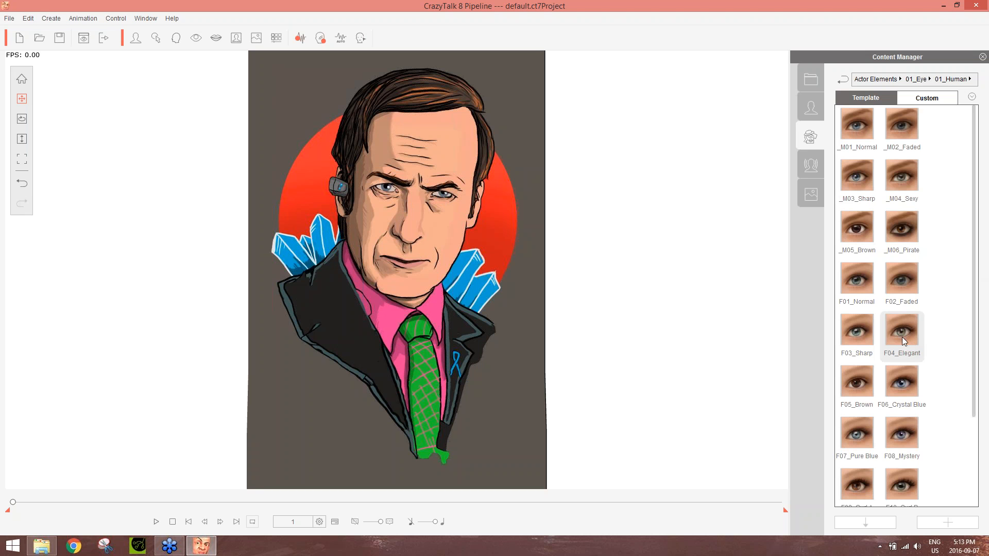
{"action": "double_click", "coordinate": [905, 386]}
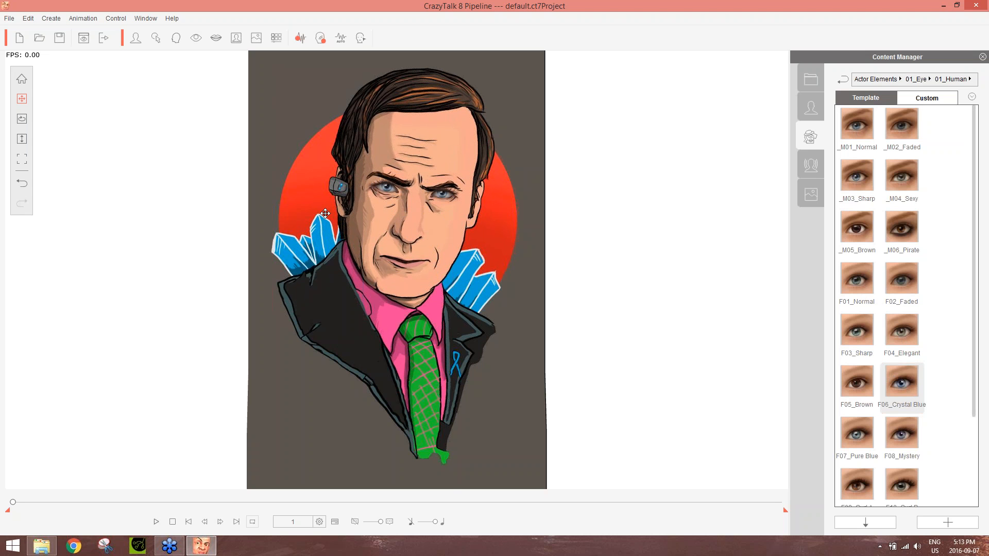
{"action": "left_click", "coordinate": [22, 139]}
{"action": "left_click_drag", "start_coordinate": [419, 226], "coordinate": [407, 146]}
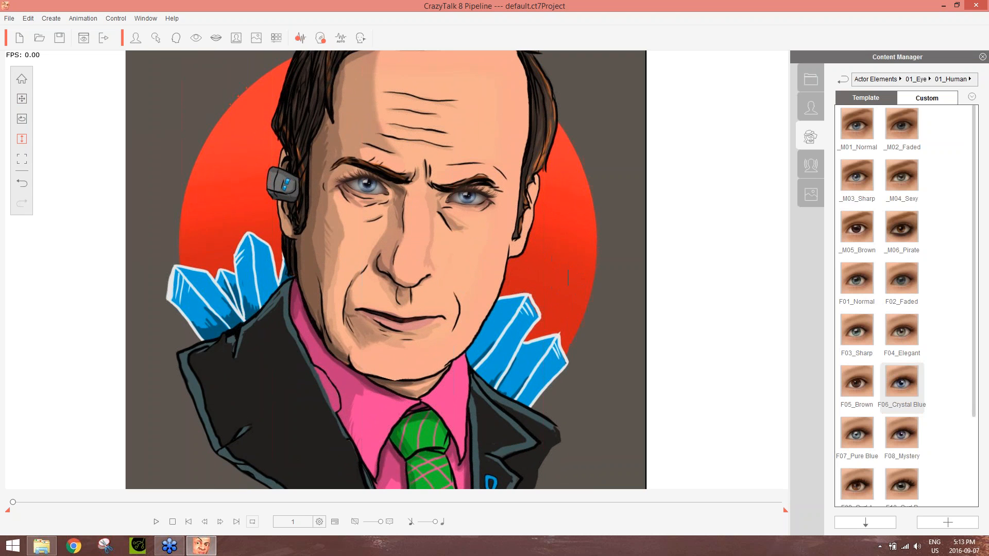
Step: Try the Cartoon_07 eyes from the 03_Cartoon set and replace them with the Cartoon_01 eyes
{"action": "left_click", "coordinate": [923, 81]}
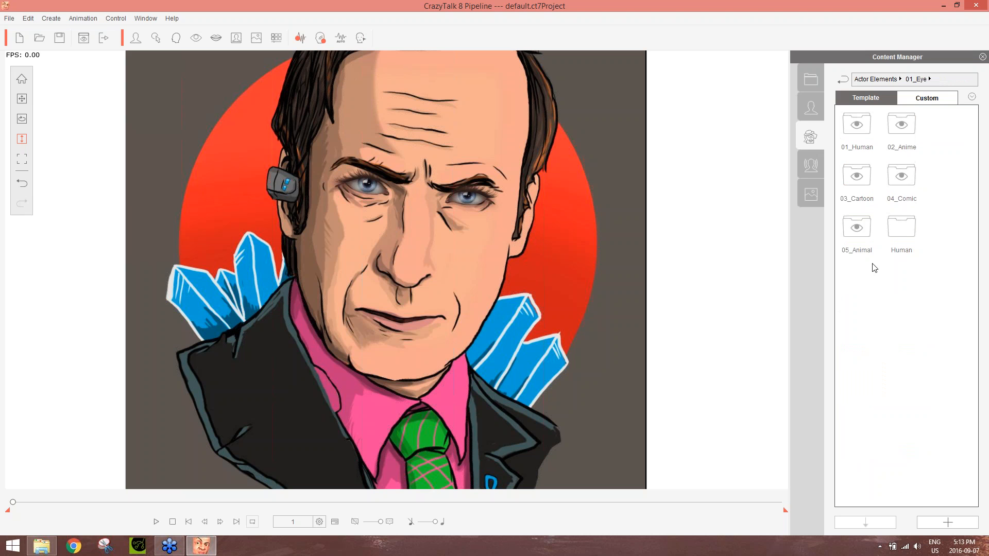
{"action": "double_click", "coordinate": [853, 184]}
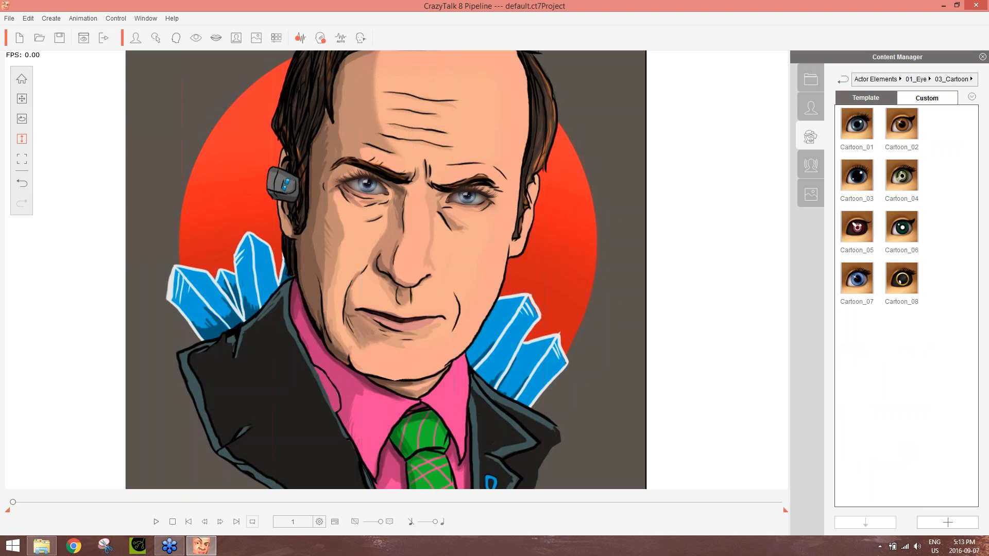
{"action": "double_click", "coordinate": [863, 284]}
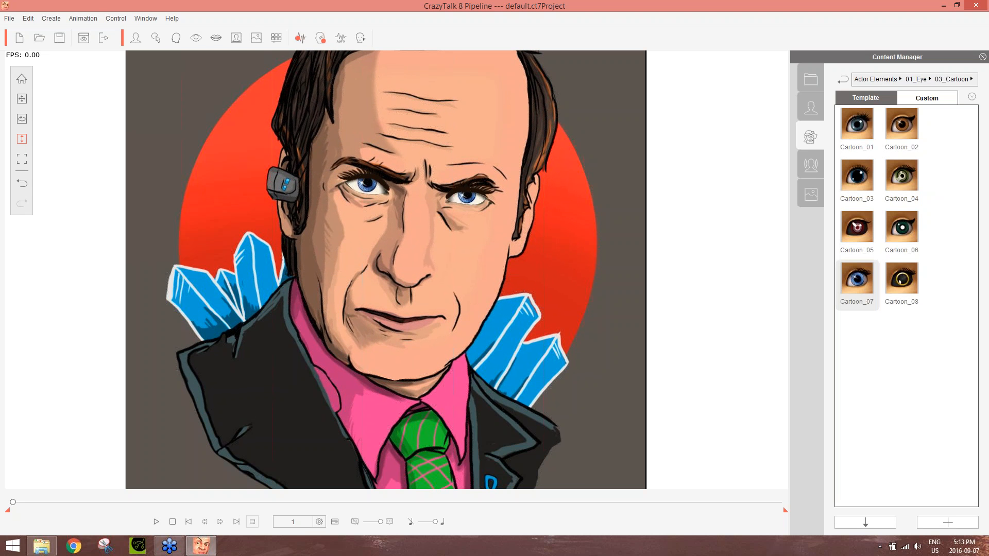
{"action": "double_click", "coordinate": [861, 129]}
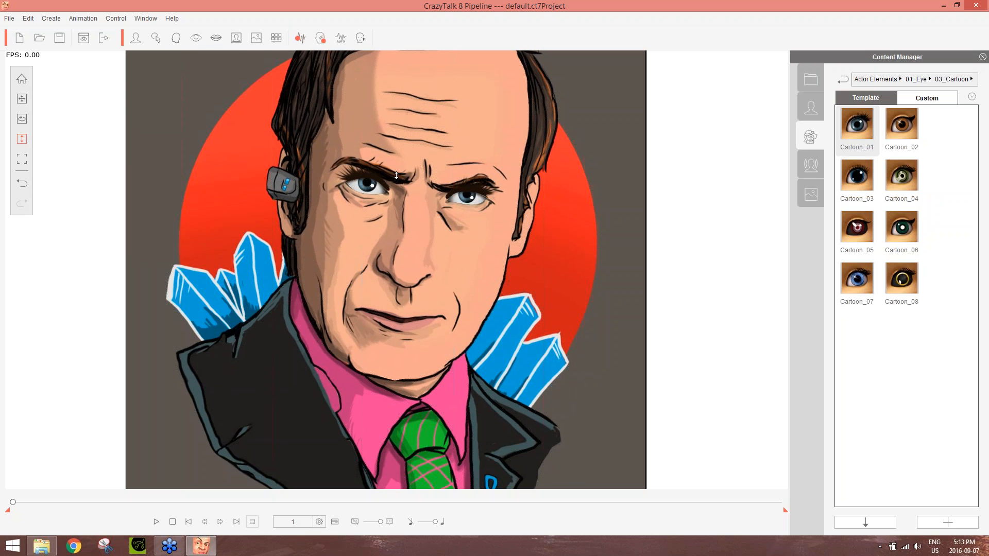
Step: In the eye settings, turn off the eyelashes and recolour the irises with hue 100 and brightness -2
{"action": "left_click", "coordinate": [196, 38]}
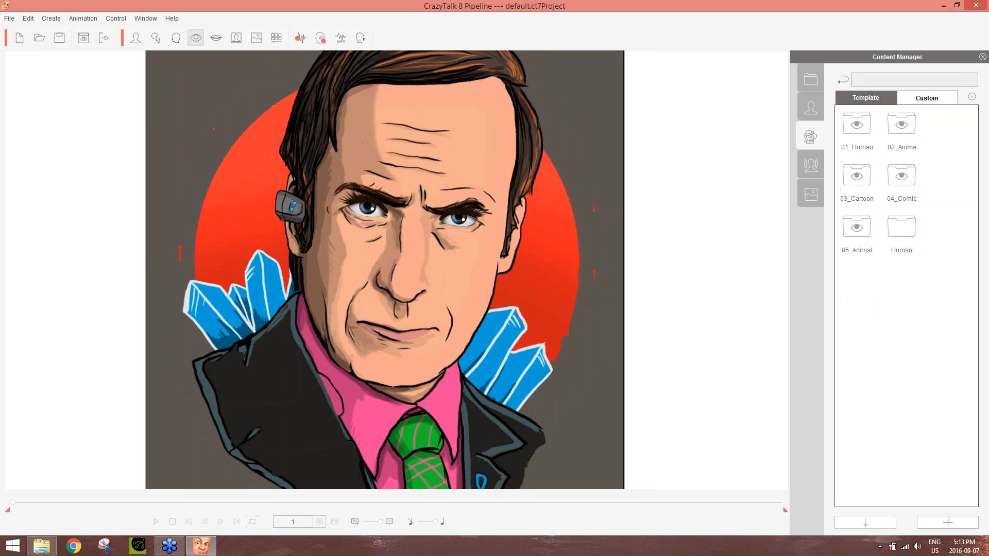
{"action": "left_click_drag", "start_coordinate": [507, 101], "coordinate": [787, 98]}
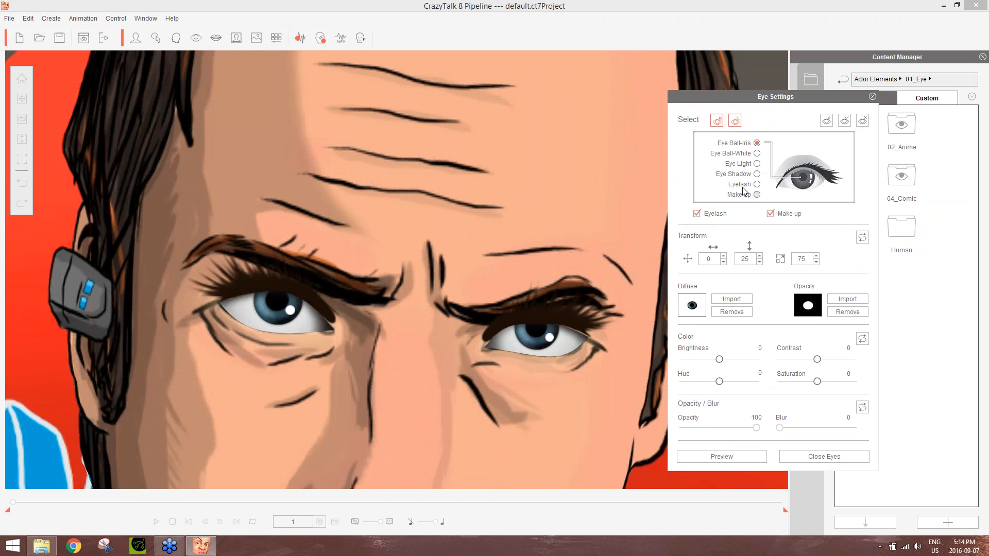
{"action": "left_click", "coordinate": [716, 214]}
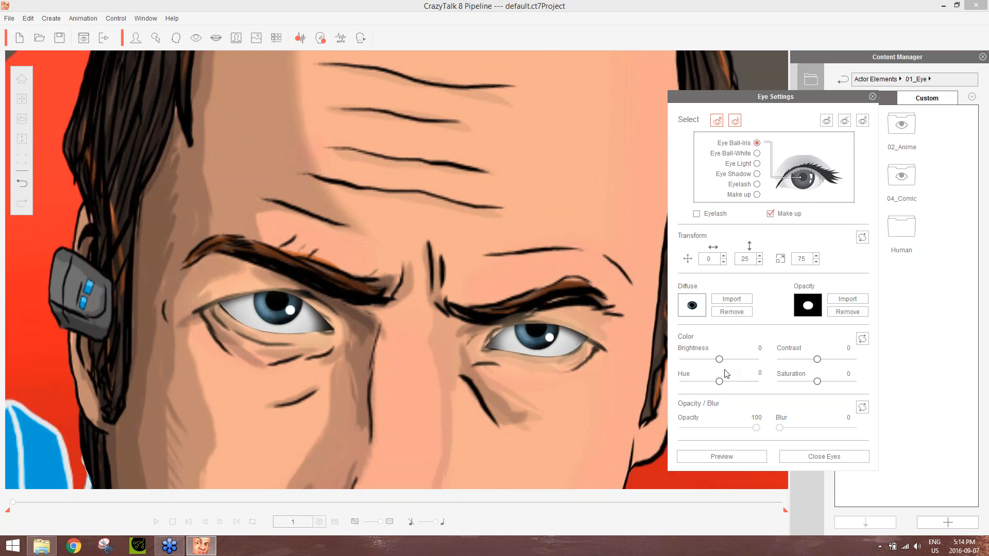
{"action": "left_click_drag", "start_coordinate": [720, 382], "coordinate": [778, 391]}
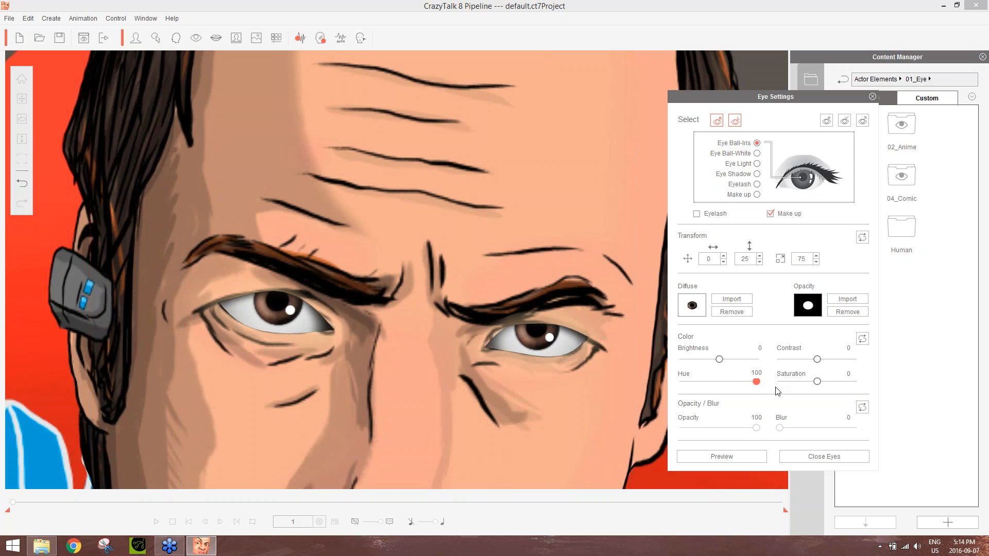
{"action": "left_click_drag", "start_coordinate": [720, 360], "coordinate": [722, 363]}
Step: With only the first eye selected, set its iris's vertical position to 20
{"action": "left_click", "coordinate": [760, 262]}
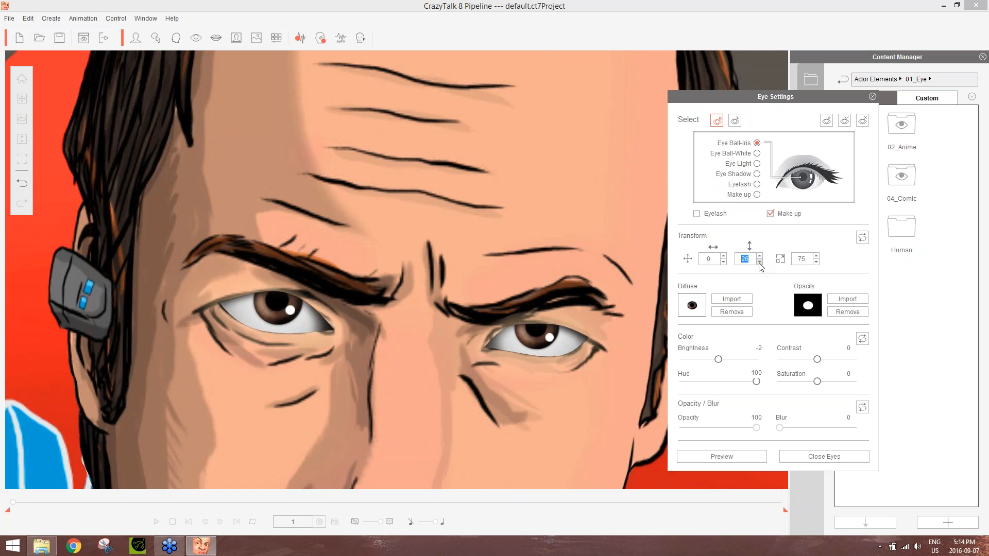
{"action": "left_click", "coordinate": [759, 263]}
{"action": "left_click", "coordinate": [759, 262]}
{"action": "left_click", "coordinate": [759, 262]}
{"action": "left_click", "coordinate": [759, 262]}
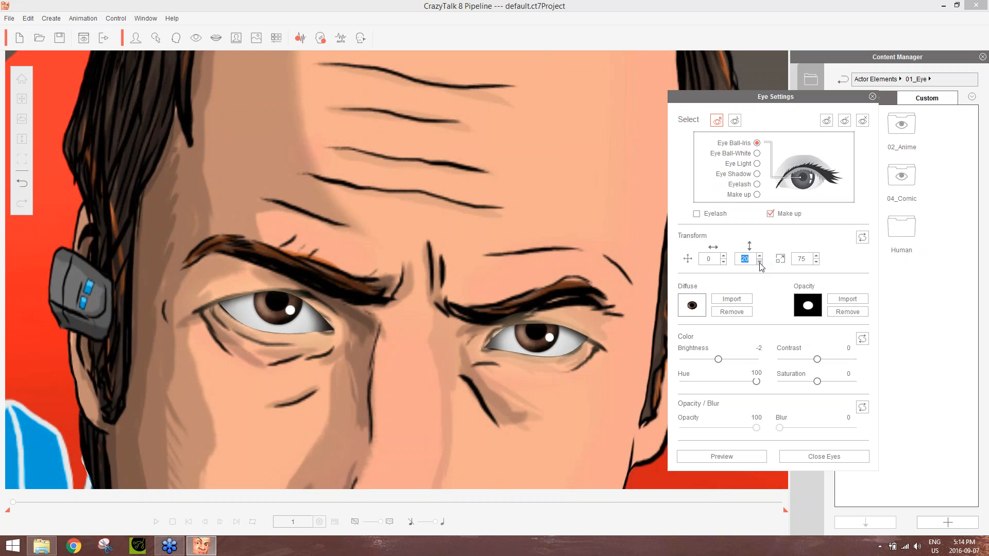
Step: Switch the selection to the second eye and set its iris's vertical position to 14
{"action": "left_click", "coordinate": [735, 120]}
{"action": "left_click", "coordinate": [759, 262]}
{"action": "left_click", "coordinate": [759, 262]}
{"action": "left_click", "coordinate": [760, 263]}
{"action": "left_click", "coordinate": [759, 262]}
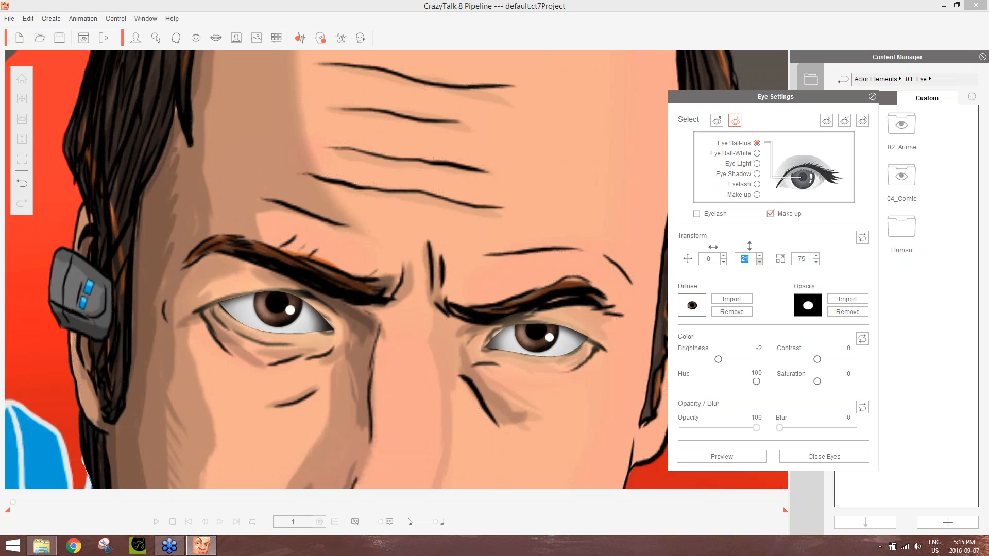
{"action": "left_click", "coordinate": [759, 262]}
{"action": "left_click", "coordinate": [760, 262]}
{"action": "left_click", "coordinate": [759, 262]}
{"action": "left_click", "coordinate": [759, 262]}
{"action": "left_click", "coordinate": [760, 262]}
{"action": "left_click", "coordinate": [760, 262]}
{"action": "left_click", "coordinate": [759, 262]}
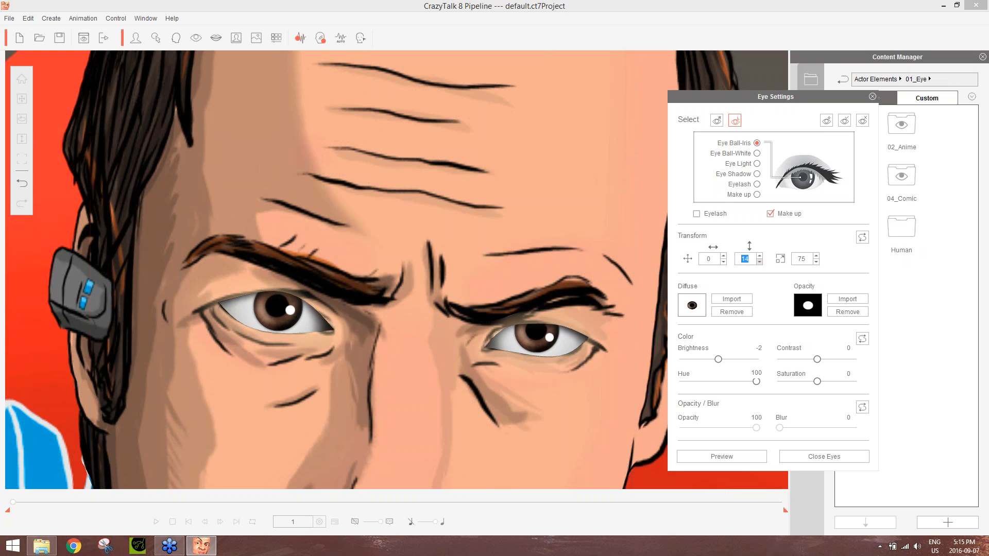
Step: Reselect the first eye alone and lower its iris to a vertical position of 14
{"action": "left_click", "coordinate": [717, 120]}
{"action": "left_click", "coordinate": [759, 263]}
{"action": "left_click", "coordinate": [759, 262]}
{"action": "left_click", "coordinate": [760, 262]}
{"action": "left_click", "coordinate": [760, 263]}
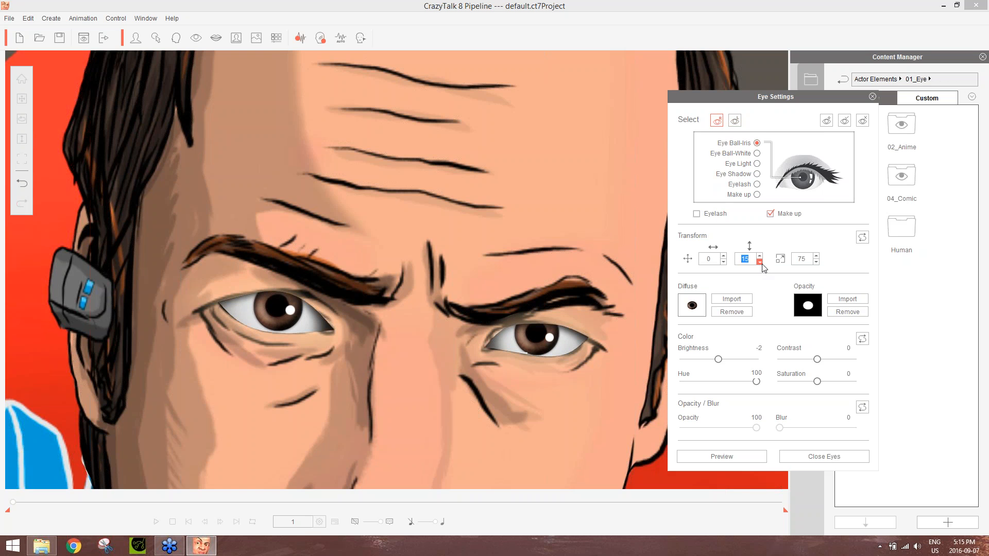
{"action": "left_click", "coordinate": [760, 263]}
{"action": "left_click", "coordinate": [760, 262]}
Step: Adjust the first eye's iris scale to 79 and close the eye settings
{"action": "left_click", "coordinate": [816, 262]}
{"action": "left_click", "coordinate": [816, 262]}
{"action": "left_click", "coordinate": [816, 262]}
{"action": "left_click", "coordinate": [816, 263]}
{"action": "left_click", "coordinate": [817, 262]}
{"action": "left_click", "coordinate": [816, 262]}
{"action": "left_click", "coordinate": [816, 262]}
{"action": "left_click", "coordinate": [816, 262]}
{"action": "left_click", "coordinate": [816, 262]}
{"action": "left_click", "coordinate": [816, 263]}
{"action": "left_click", "coordinate": [816, 256]}
{"action": "left_click", "coordinate": [816, 256]}
{"action": "left_click", "coordinate": [816, 256]}
{"action": "left_click", "coordinate": [816, 256]}
{"action": "left_click", "coordinate": [816, 256]}
{"action": "left_click", "coordinate": [816, 256]}
{"action": "left_click", "coordinate": [817, 257]}
{"action": "left_click", "coordinate": [816, 257]}
{"action": "left_click", "coordinate": [816, 256]}
{"action": "left_click", "coordinate": [817, 256]}
{"action": "left_click", "coordinate": [816, 257]}
{"action": "left_click", "coordinate": [816, 256]}
{"action": "left_click", "coordinate": [816, 256]}
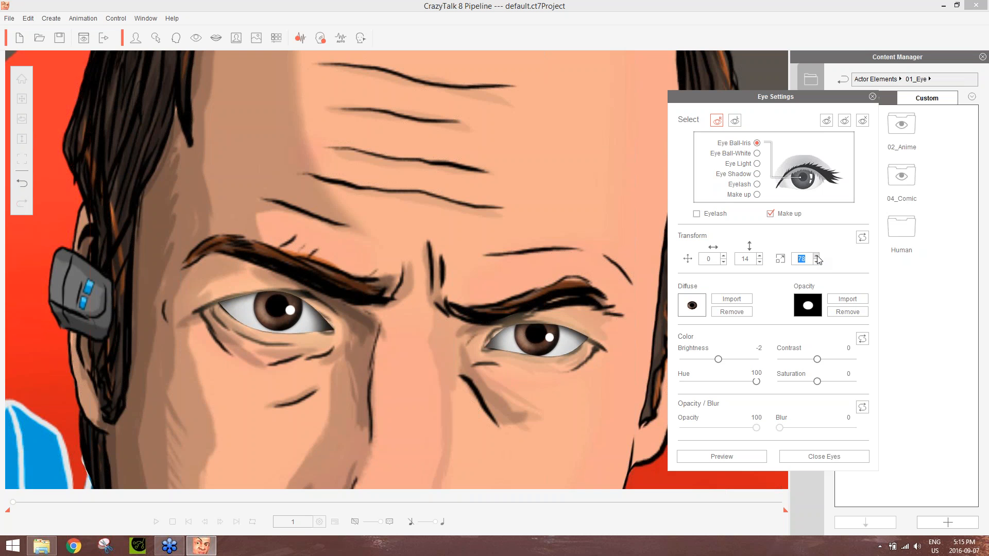
{"action": "left_click", "coordinate": [817, 256]}
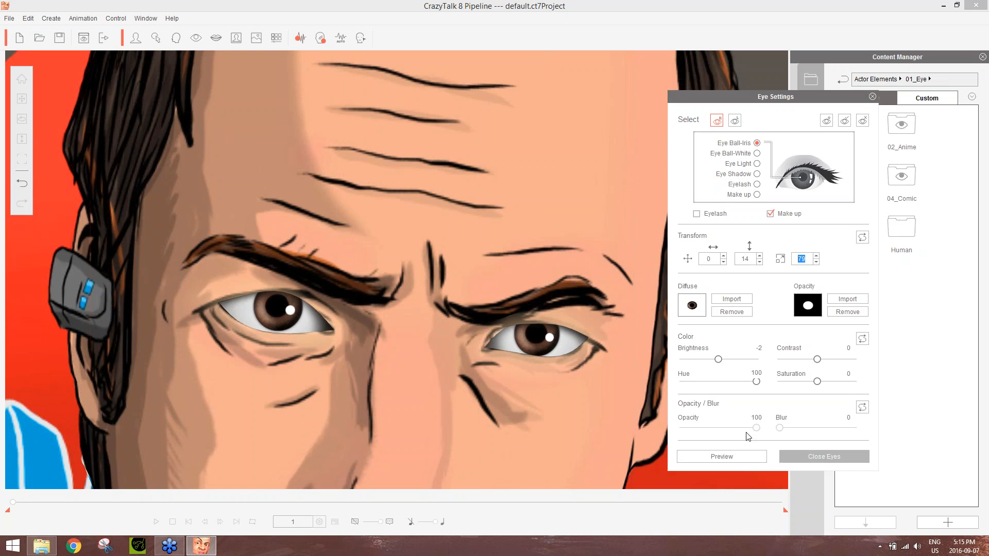
{"action": "left_click", "coordinate": [872, 98]}
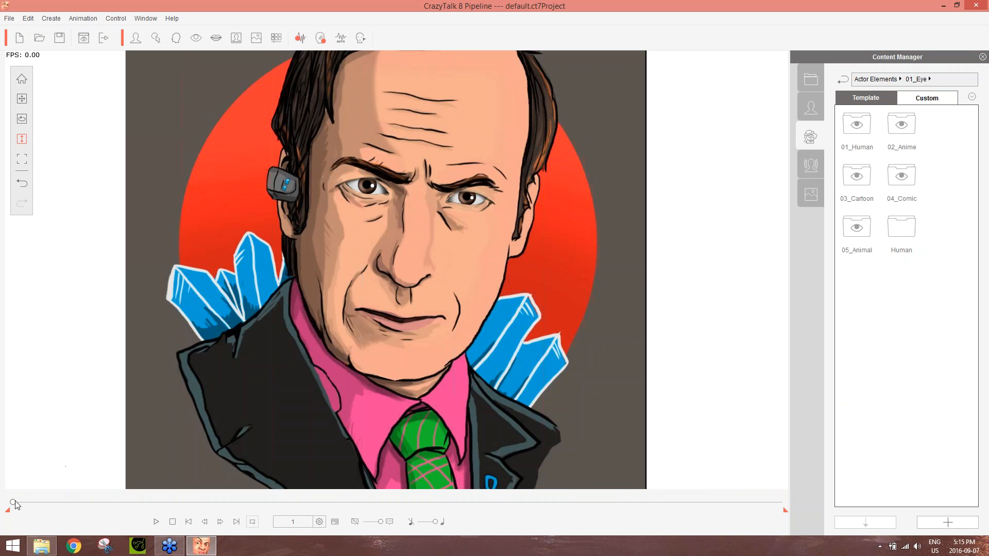
Step: Go to frame 195, where the mouth is open, and open the teeth settings, keeping the mouth unobstructed
{"action": "left_click_drag", "start_coordinate": [14, 502], "coordinate": [50, 510]}
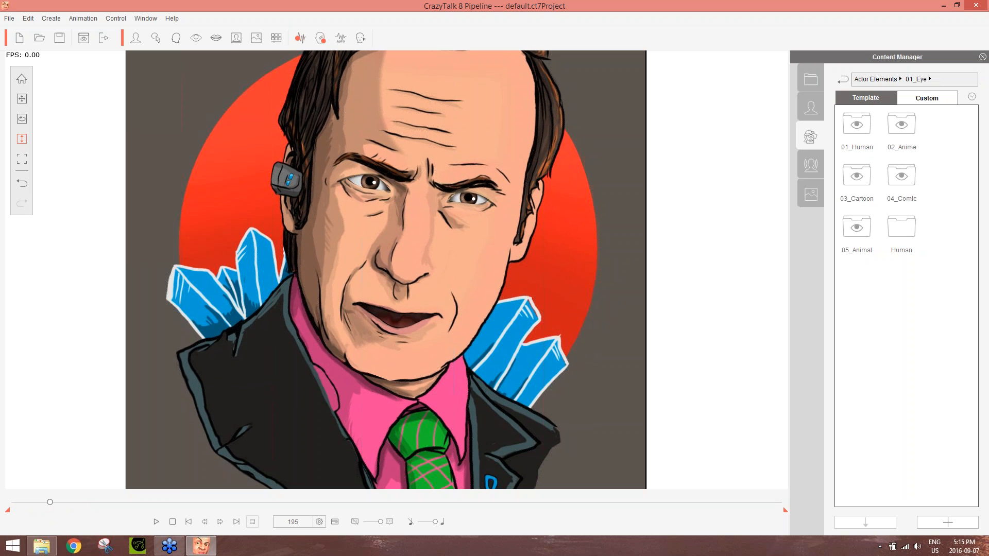
{"action": "left_click", "coordinate": [217, 39]}
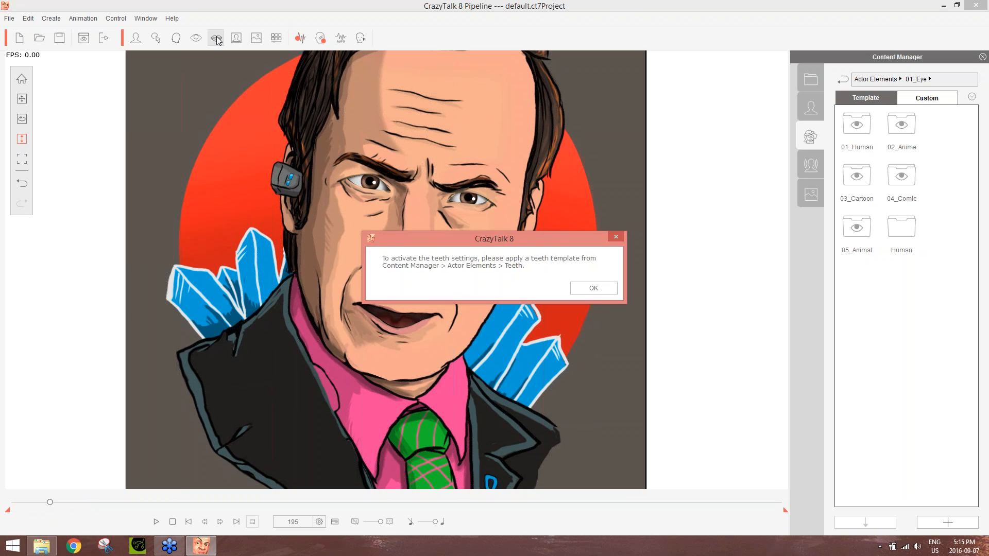
{"action": "left_click", "coordinate": [598, 289]}
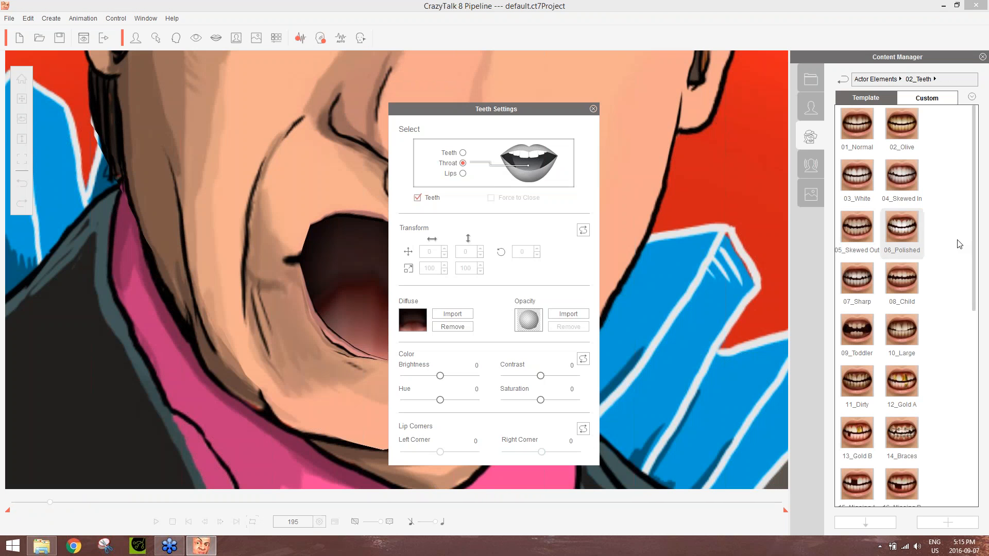
{"action": "left_click_drag", "start_coordinate": [530, 113], "coordinate": [695, 108]}
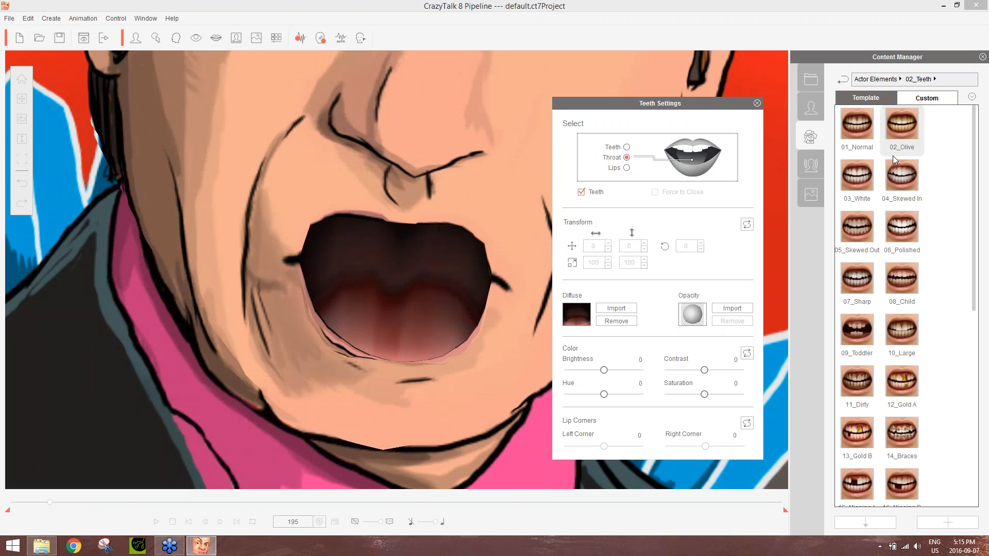
Step: Compare the 26_Comic B, 29_Comic E and 27_Comic C teeth templates and apply 26_Comic B to the actor
{"action": "left_click_drag", "start_coordinate": [973, 268], "coordinate": [976, 466]}
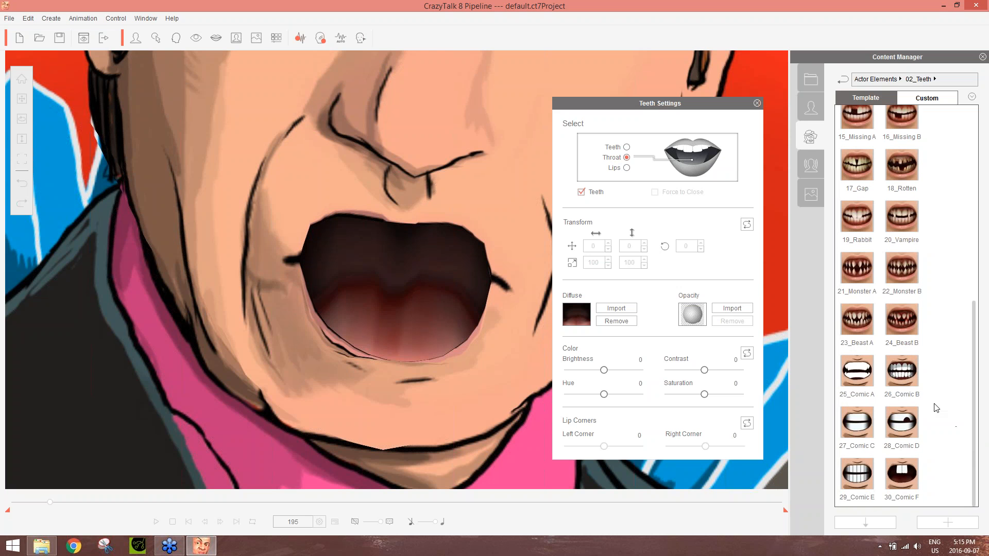
{"action": "double_click", "coordinate": [905, 374]}
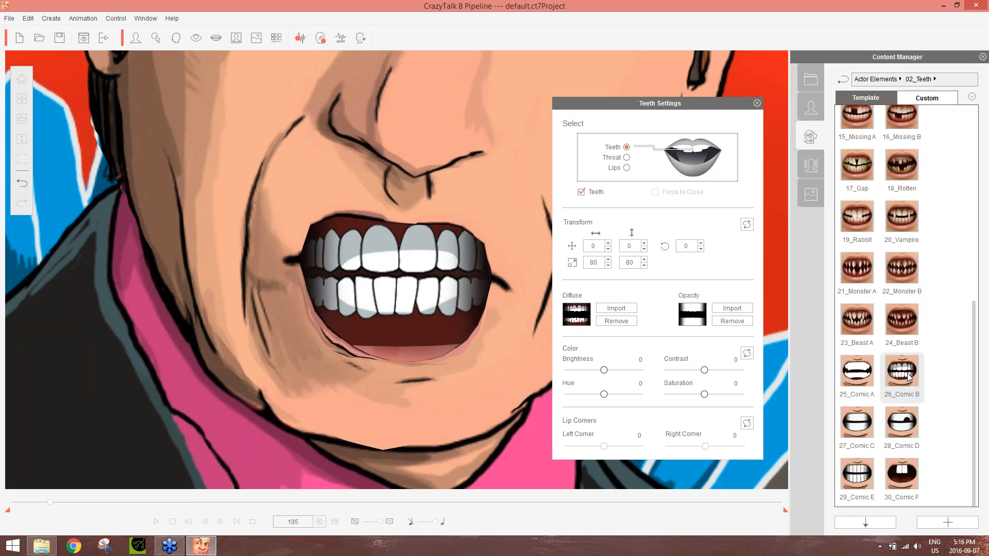
{"action": "double_click", "coordinate": [862, 478]}
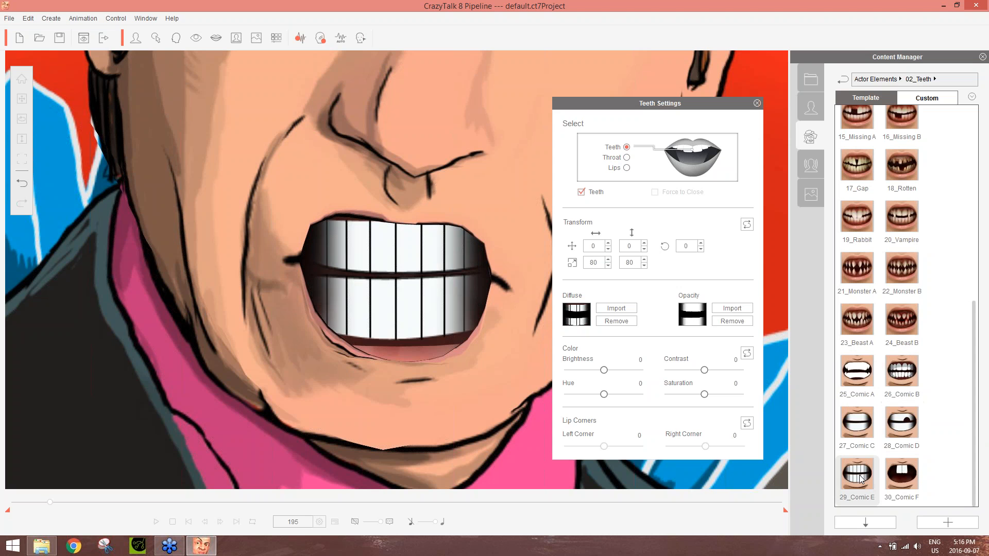
{"action": "double_click", "coordinate": [865, 434]}
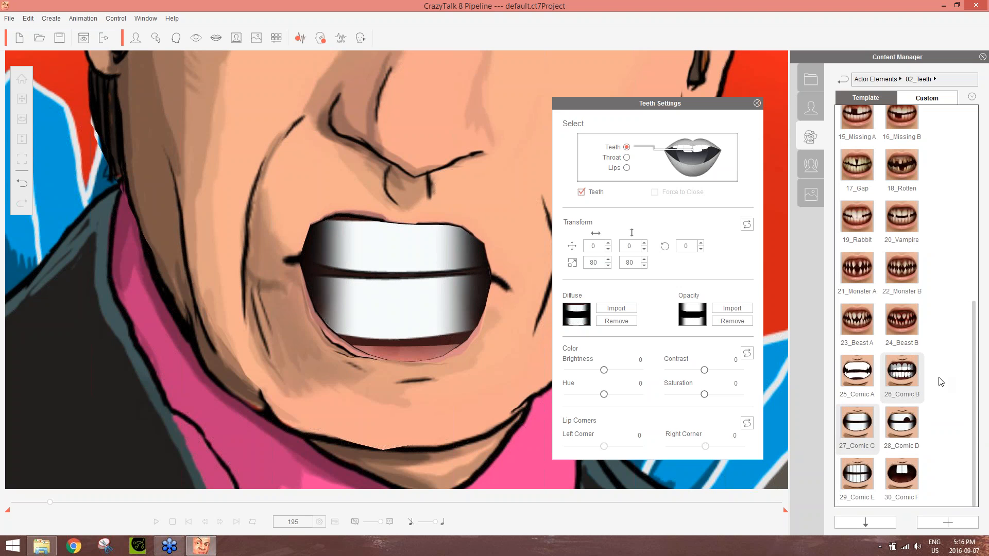
{"action": "double_click", "coordinate": [902, 372]}
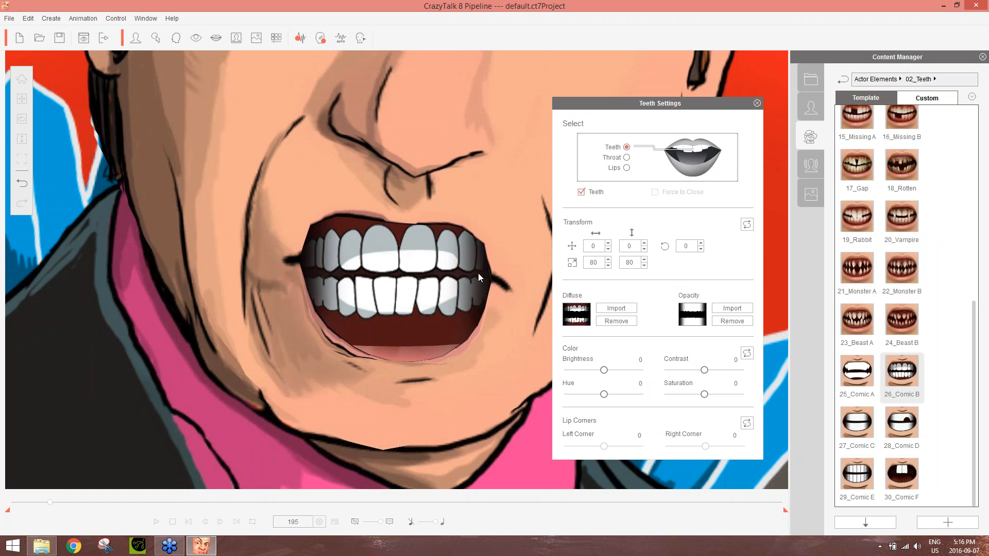
Step: Rotate the teeth to -6 to match the tilt of the mouth
{"action": "left_click", "coordinate": [701, 243]}
{"action": "left_click", "coordinate": [701, 250]}
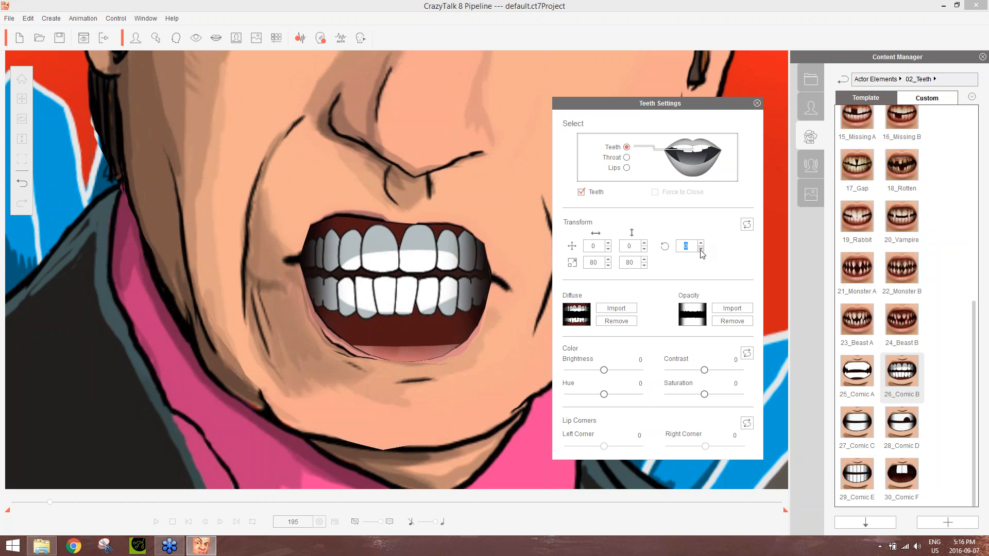
{"action": "left_click", "coordinate": [701, 250]}
{"action": "left_click", "coordinate": [701, 249]}
{"action": "left_click", "coordinate": [701, 249]}
{"action": "left_click", "coordinate": [701, 249]}
{"action": "left_click", "coordinate": [702, 249]}
{"action": "left_click", "coordinate": [701, 249]}
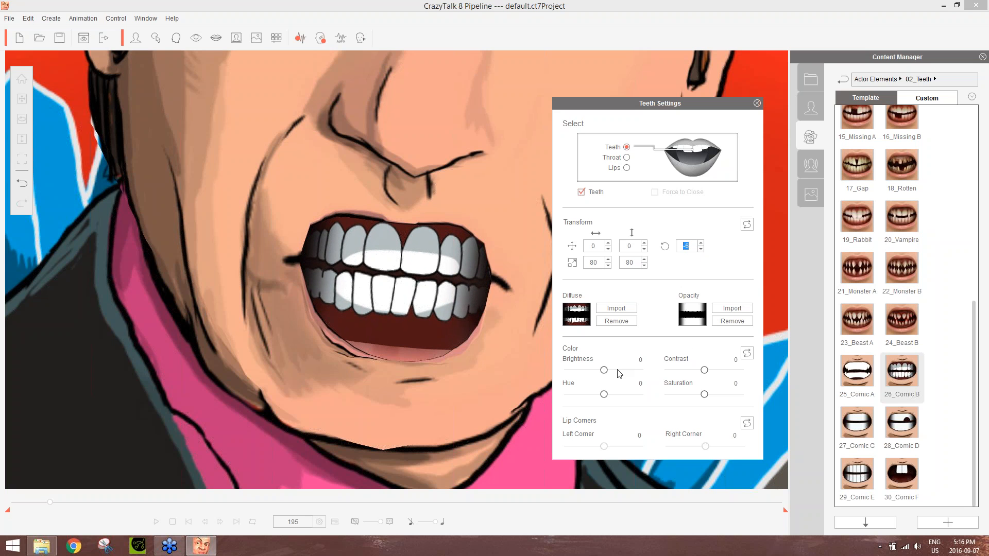
Step: Enlarge the teeth to a horizontal scale of 85 and a vertical scale of 86, and close the teeth settings
{"action": "left_click", "coordinate": [608, 259]}
{"action": "left_click", "coordinate": [608, 259]}
{"action": "left_click", "coordinate": [608, 259]}
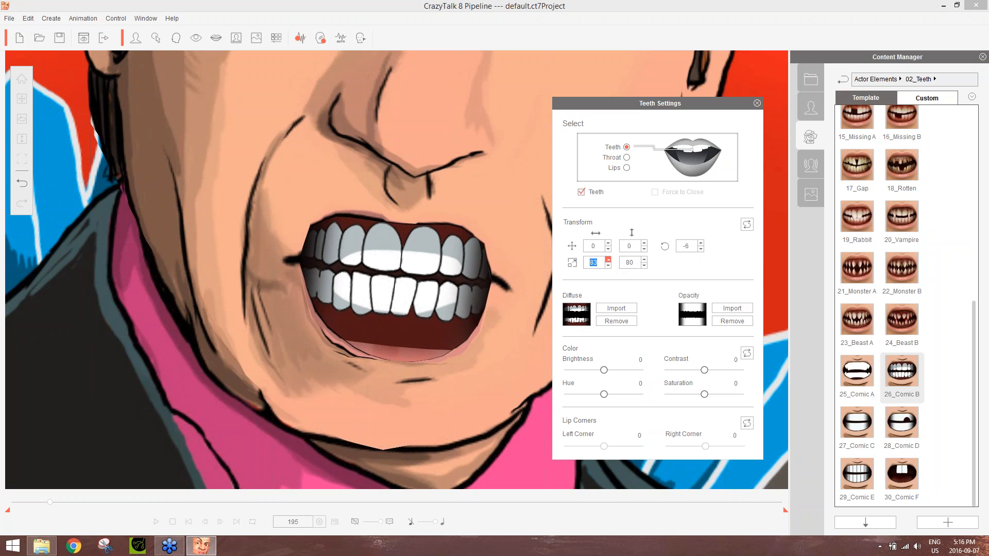
{"action": "left_click", "coordinate": [645, 260]}
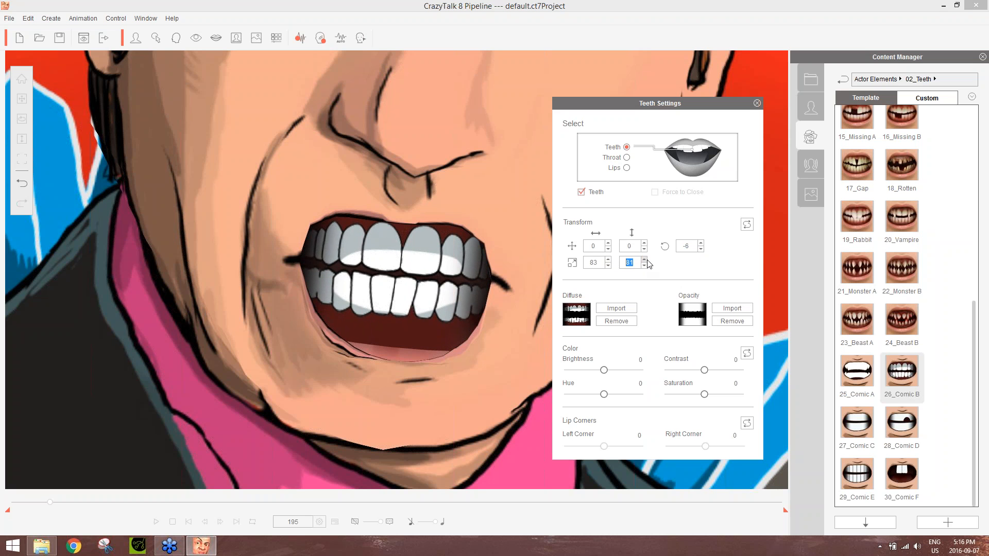
{"action": "left_click", "coordinate": [645, 259]}
{"action": "left_click", "coordinate": [644, 260]}
{"action": "left_click", "coordinate": [644, 259]}
{"action": "left_click", "coordinate": [644, 260]}
{"action": "left_click", "coordinate": [645, 259]}
{"action": "left_click", "coordinate": [608, 259]}
{"action": "left_click", "coordinate": [608, 260]}
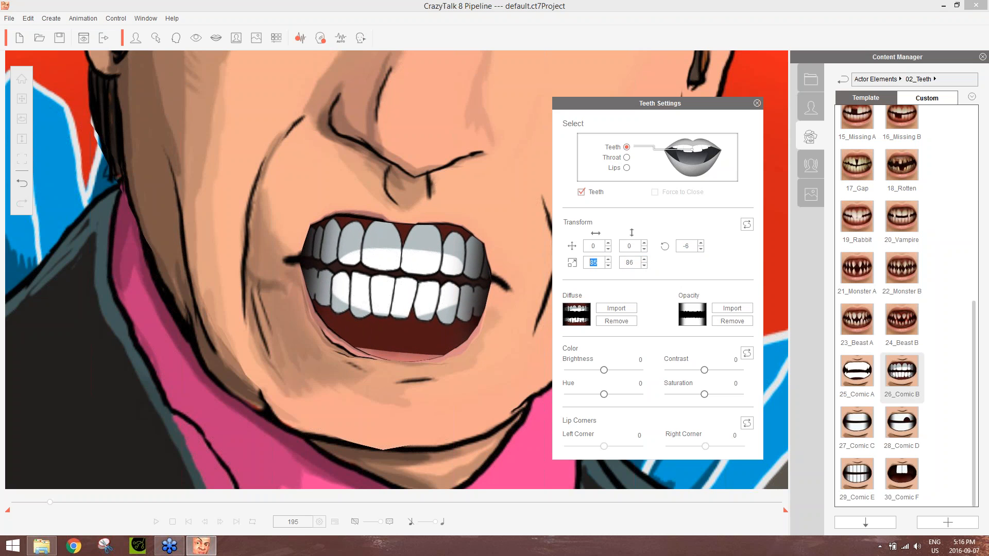
{"action": "left_click", "coordinate": [757, 103]}
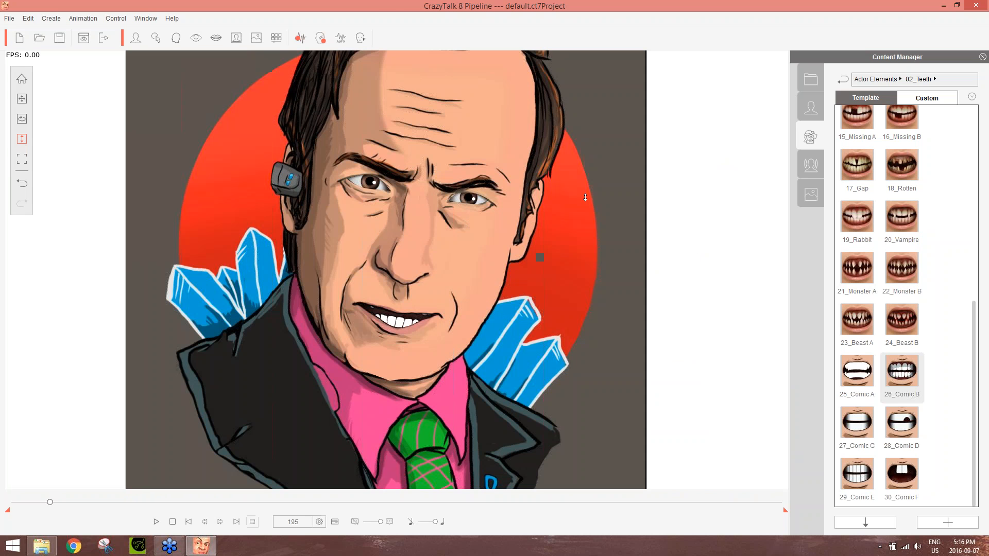
Step: Apply the Bragging voice script again, play it, and examine the teeth at frame 31 before returning to the first frame
{"action": "left_click", "coordinate": [157, 521]}
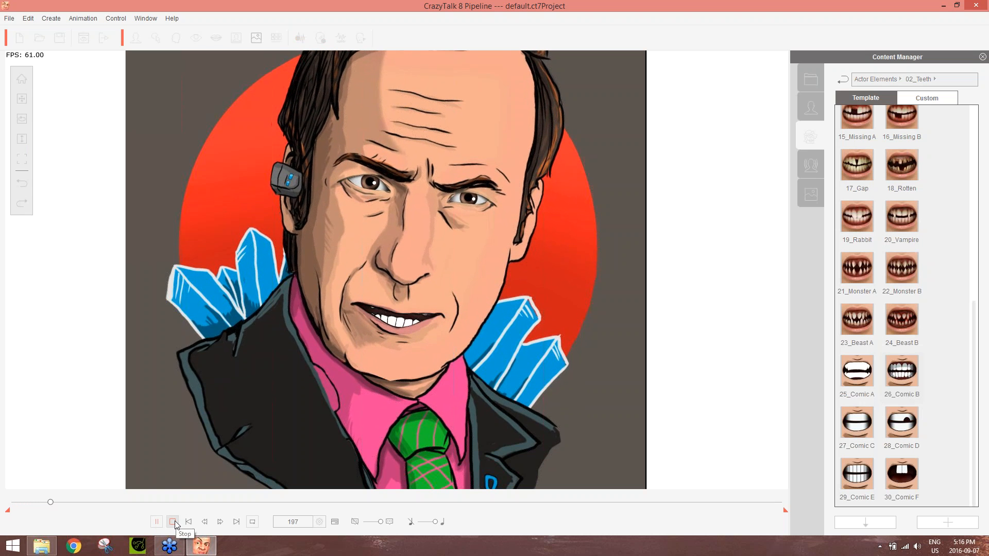
{"action": "left_click", "coordinate": [174, 522]}
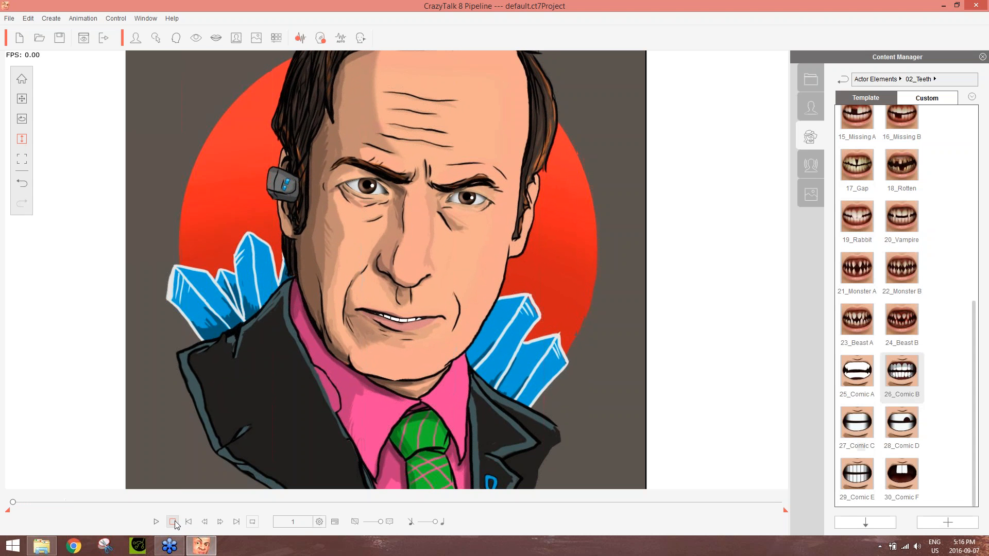
{"action": "left_click", "coordinate": [813, 166]}
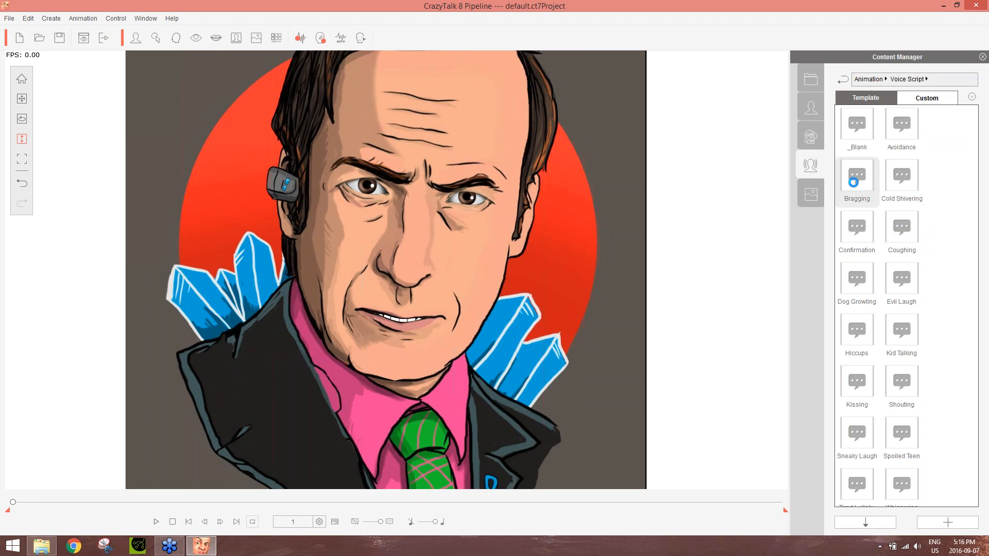
{"action": "double_click", "coordinate": [856, 181]}
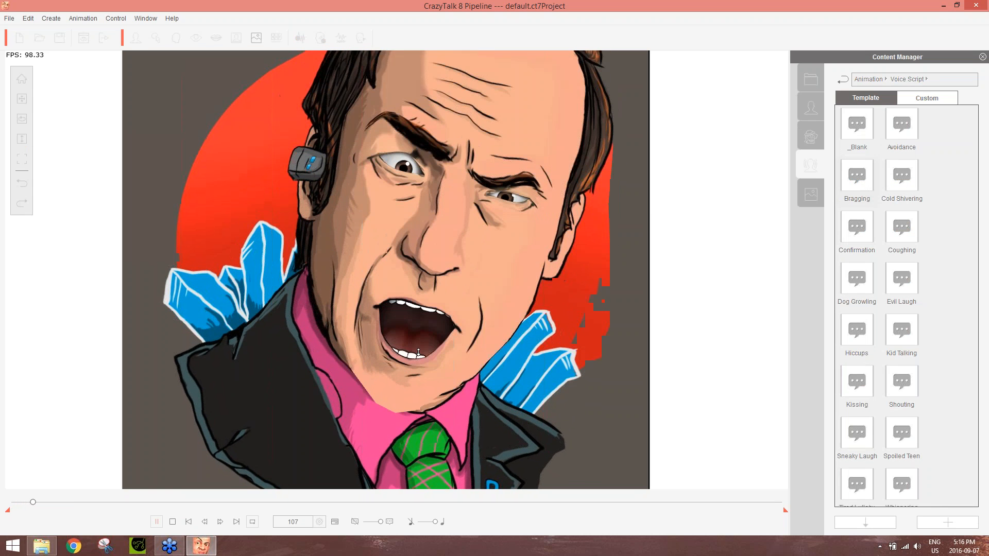
{"action": "left_click", "coordinate": [917, 546]}
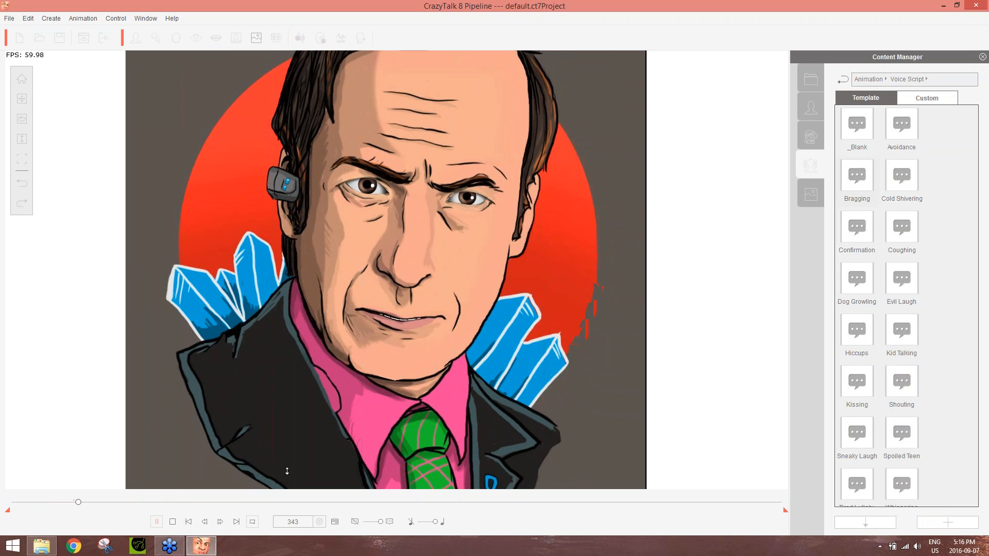
{"action": "left_click", "coordinate": [173, 522]}
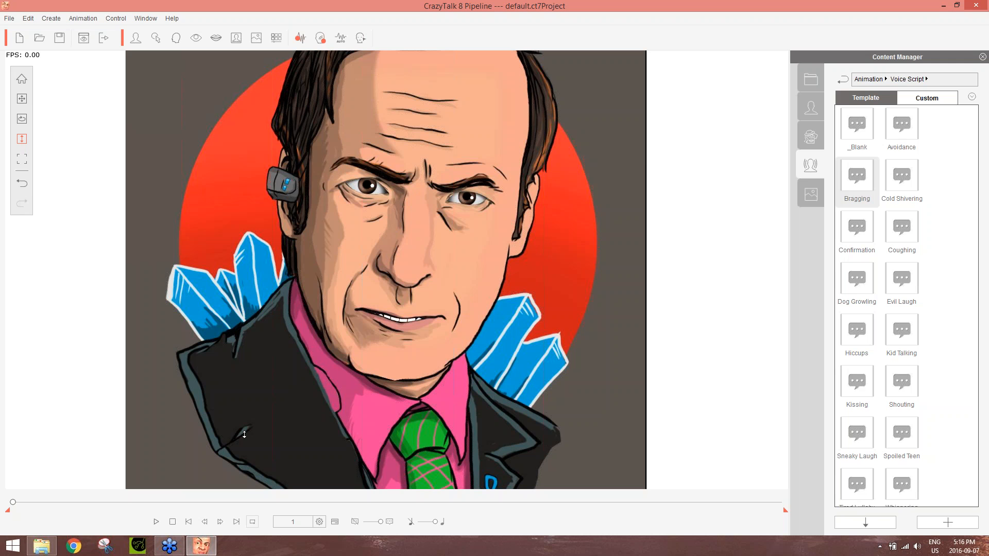
{"action": "left_click_drag", "start_coordinate": [16, 502], "coordinate": [23, 504]}
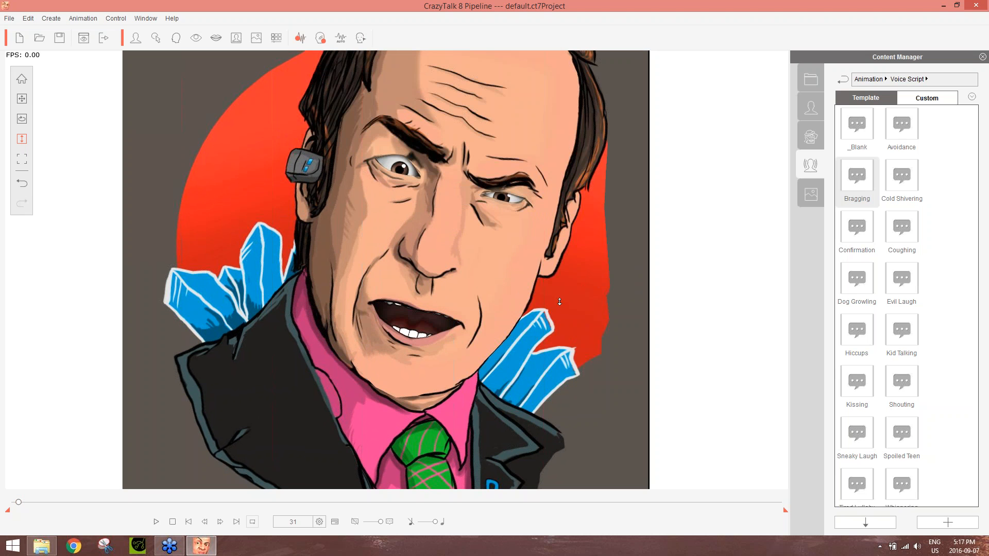
{"action": "left_click", "coordinate": [174, 522]}
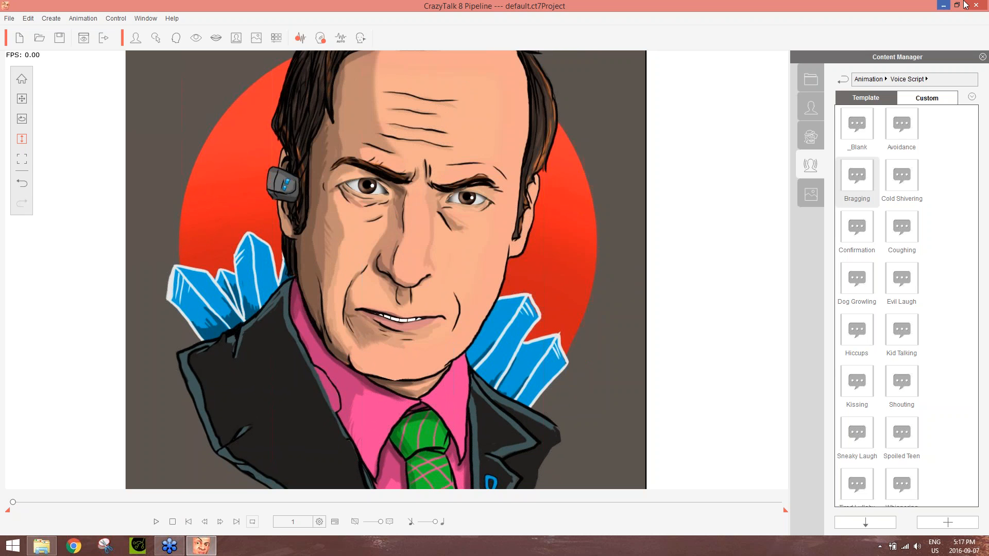
Step: Open the Saul Goodman image from the CT8 3D Head Creation folder in Adobe Photoshop CC 2015
{"action": "left_click", "coordinate": [41, 547]}
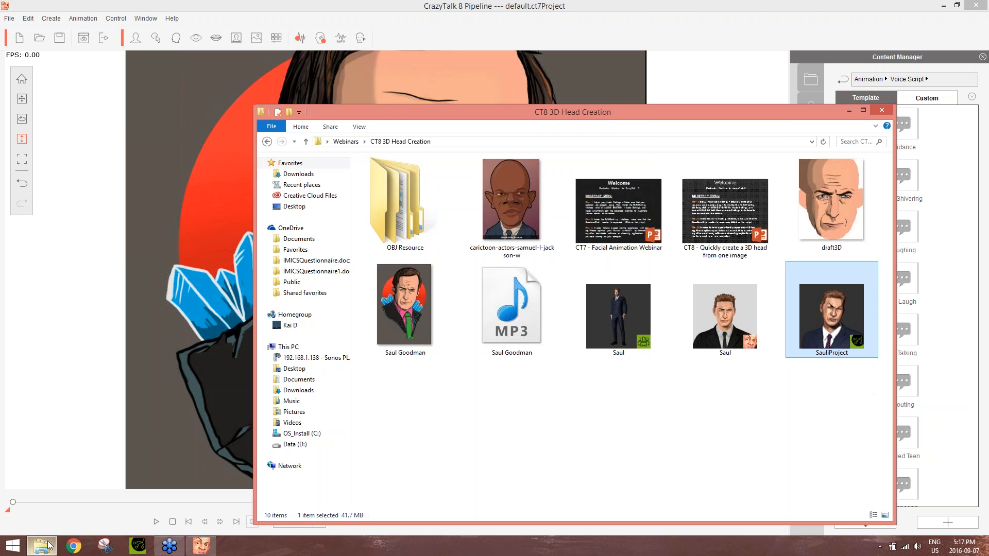
{"action": "left_click", "coordinate": [415, 306]}
{"action": "right_click", "coordinate": [415, 306]}
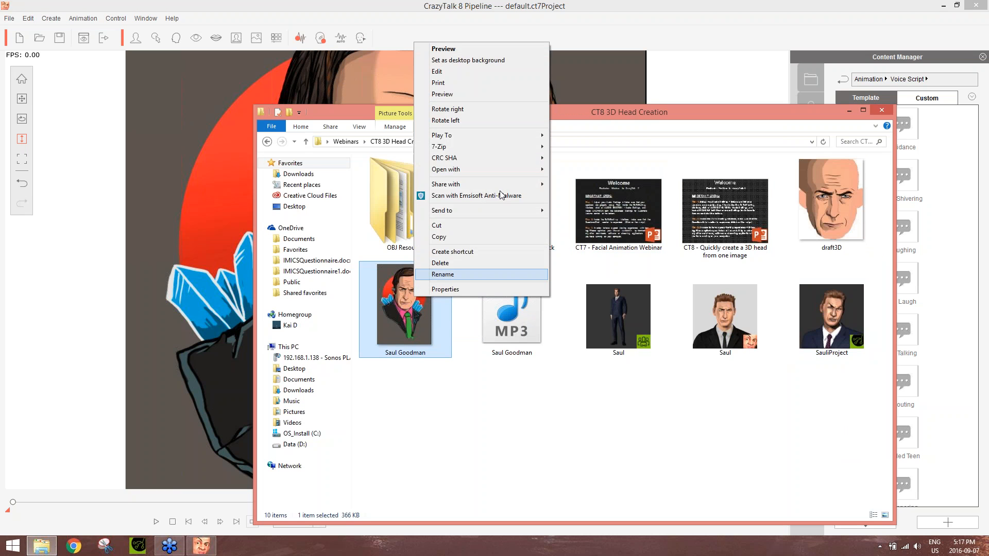
{"action": "mouse_move", "coordinate": [487, 170]}
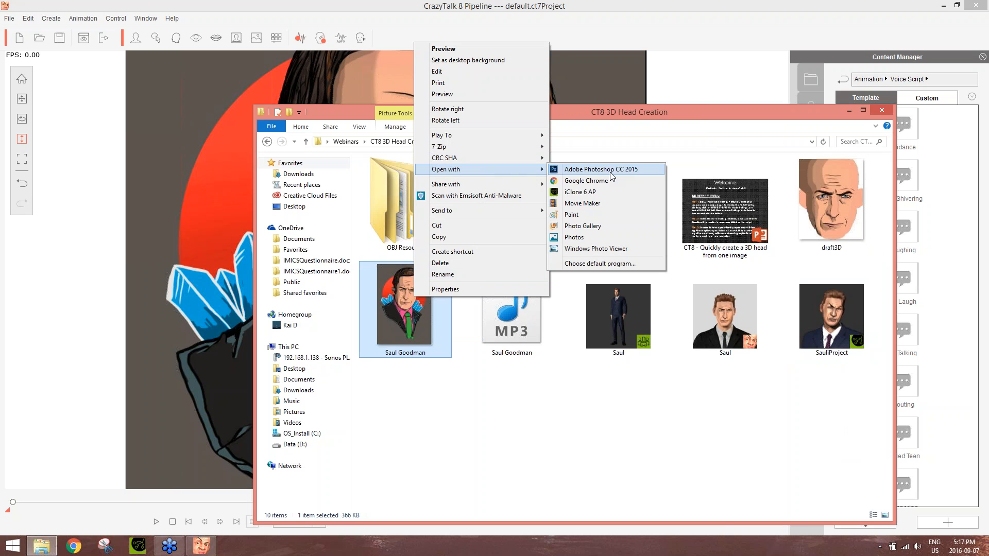
{"action": "left_click", "coordinate": [598, 169]}
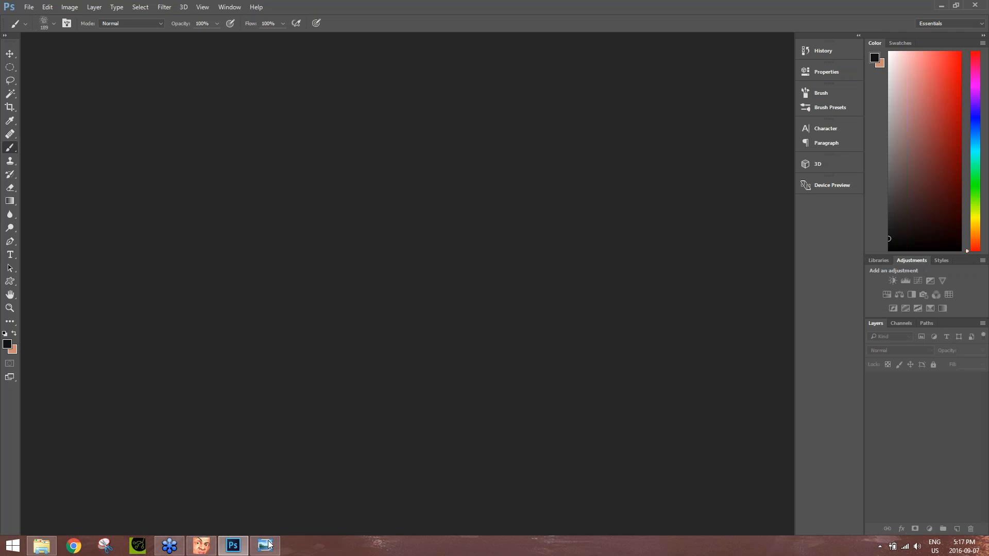
Step: Check the finished draft3D head image in Windows Photo Viewer, then close it and return to Photoshop
{"action": "key", "text": "alt+Tab"}
{"action": "scroll", "coordinate": [545, 354], "scroll_direction": "up", "scroll_amount": 1}
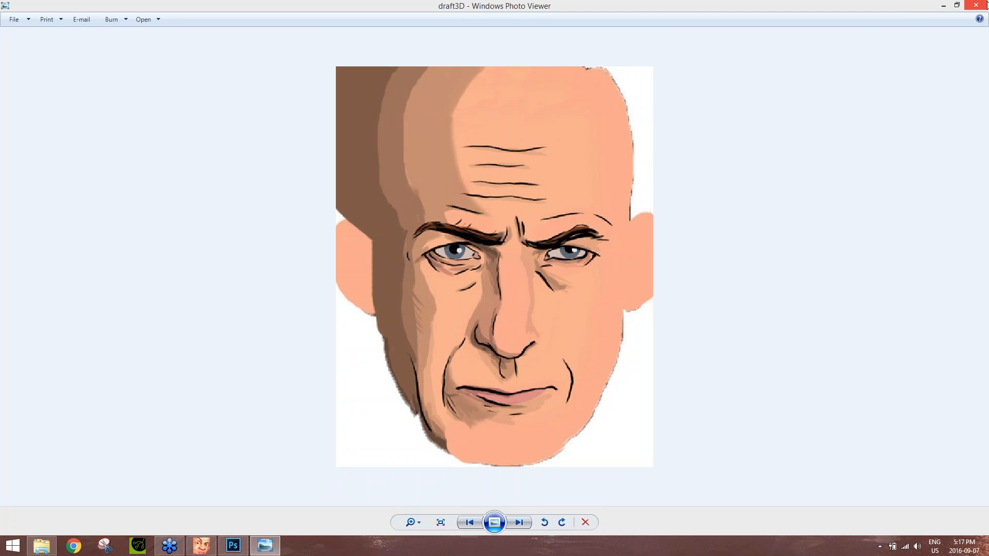
{"action": "left_click", "coordinate": [976, 5]}
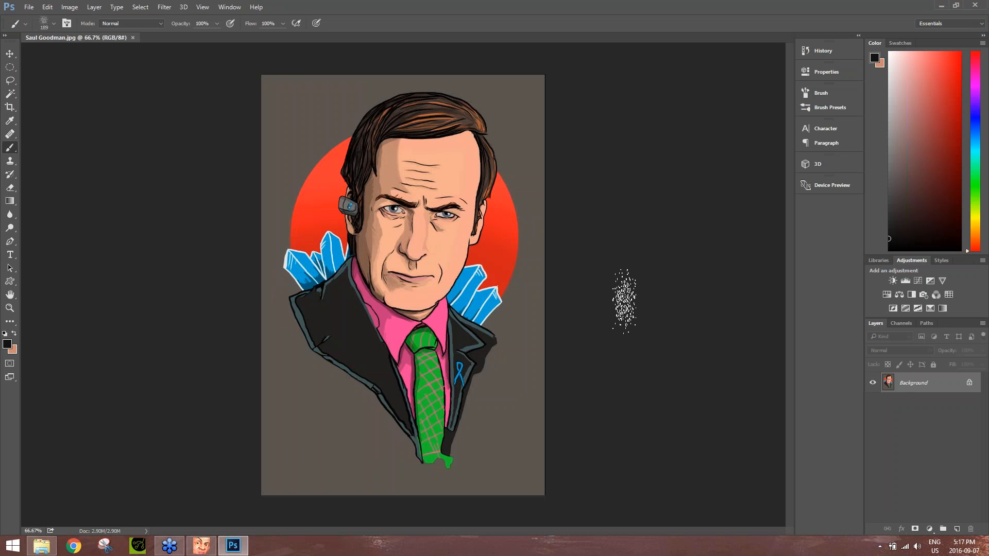
Step: Try selecting the forehead of the Saul Goodman cartoon with the Quick Selection tool
{"action": "scroll", "coordinate": [640, 363], "scroll_direction": "up", "scroll_amount": 4, "text": "alt"}
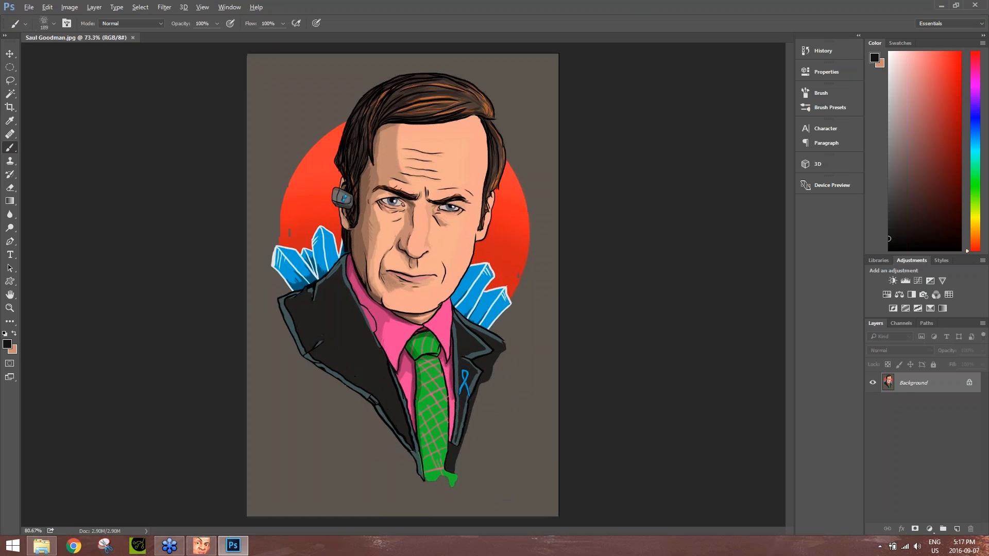
{"action": "scroll", "coordinate": [640, 360], "scroll_direction": "down", "scroll_amount": 2, "text": "alt"}
{"action": "left_click", "coordinate": [10, 94]}
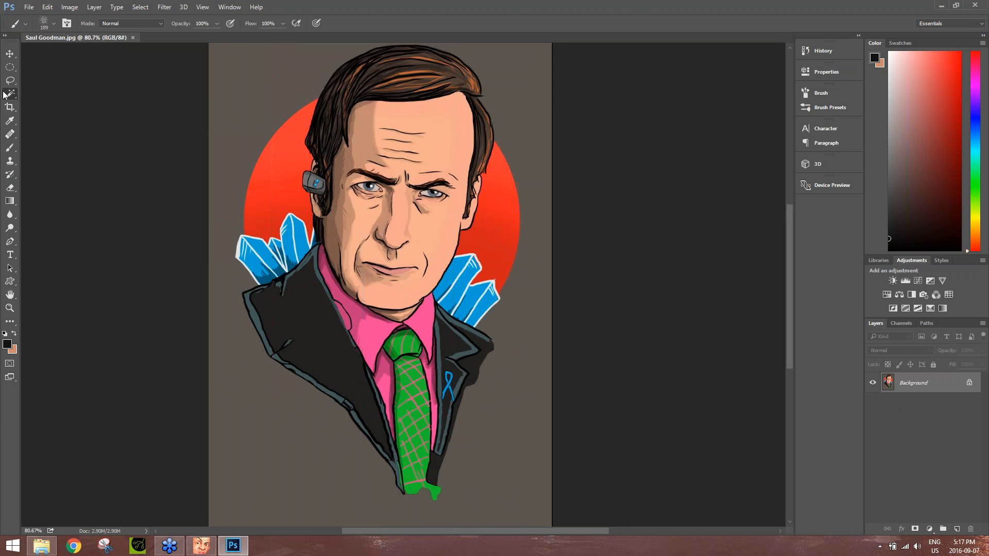
{"action": "left_click", "coordinate": [70, 96]}
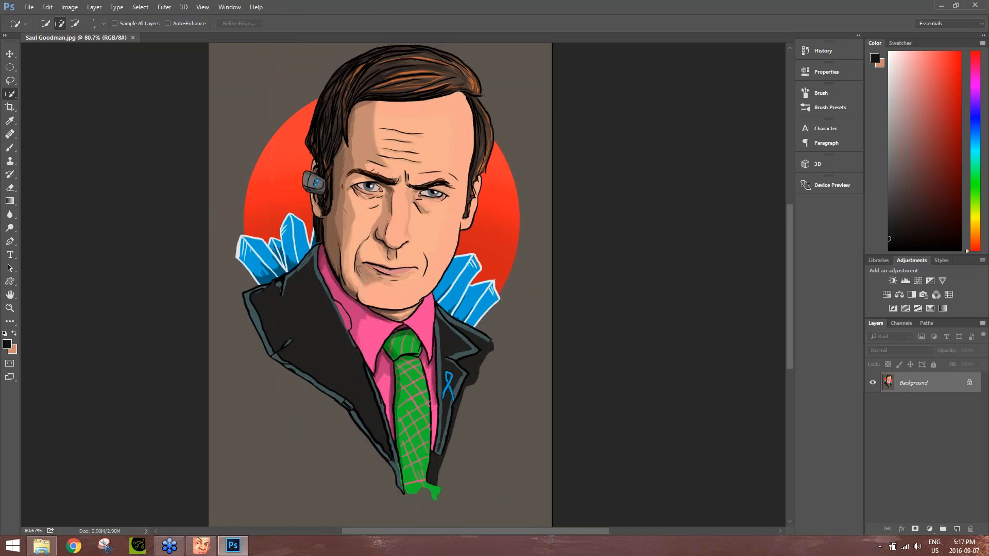
{"action": "left_click", "coordinate": [450, 116]}
{"action": "left_click_drag", "start_coordinate": [449, 134], "coordinate": [451, 138]}
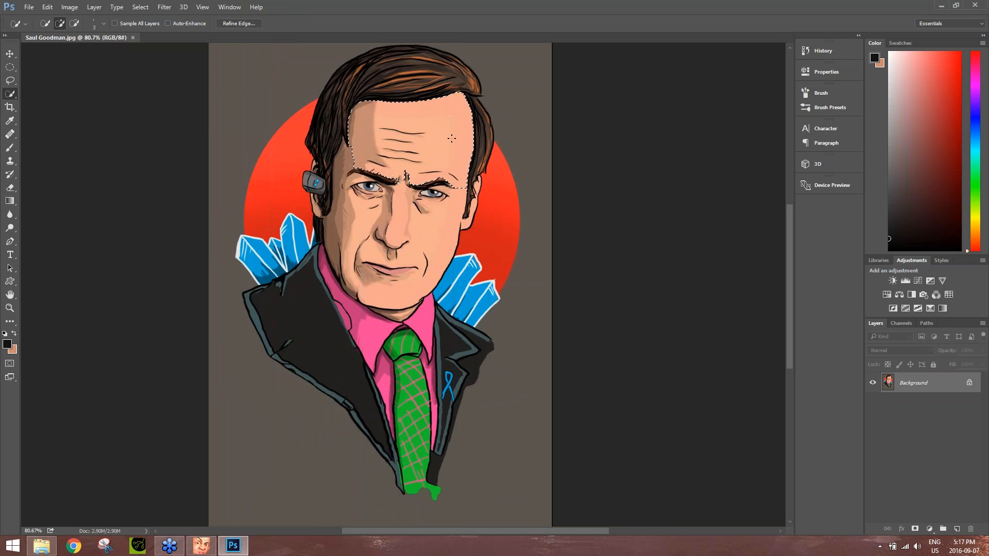
Step: Try selecting the face's light and shaded skin tones with the Magic Wand at a tolerance of 32
{"action": "left_click", "coordinate": [10, 93]}
{"action": "left_click", "coordinate": [57, 105]}
{"action": "left_click", "coordinate": [436, 229]}
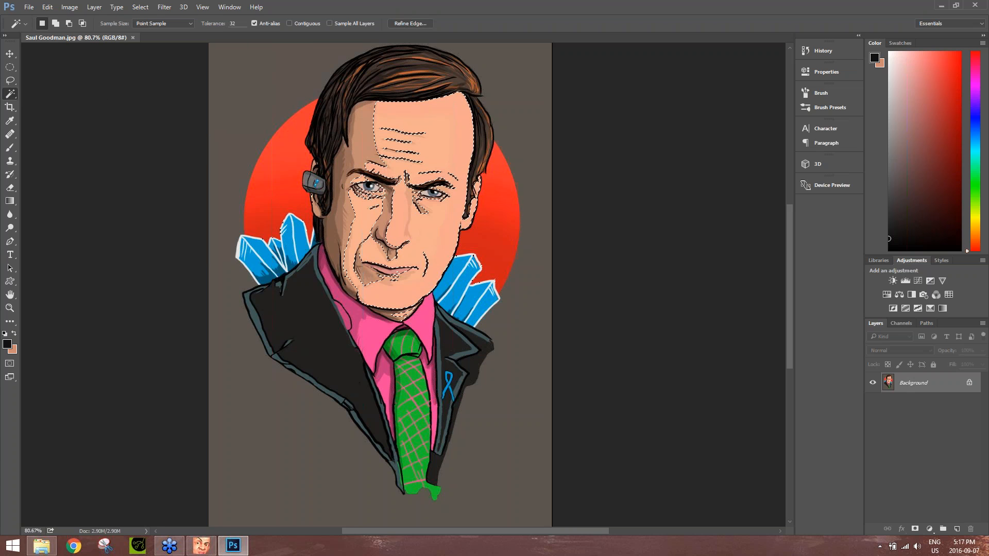
{"action": "left_click", "coordinate": [360, 142]}
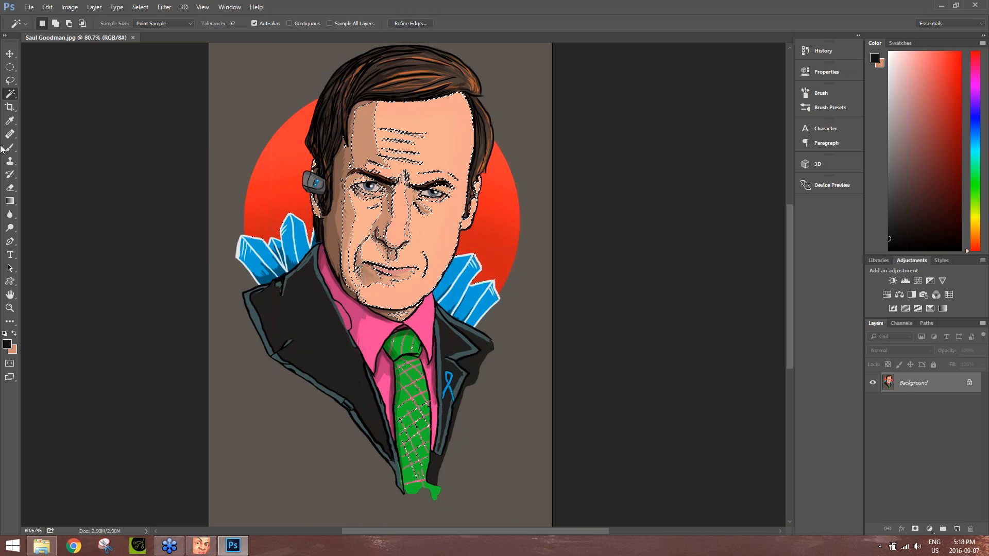
Step: Clear the selection and select the whole face from forehead to chin with the Quick Selection tool
{"action": "right_click", "coordinate": [10, 94]}
{"action": "left_click", "coordinate": [57, 94]}
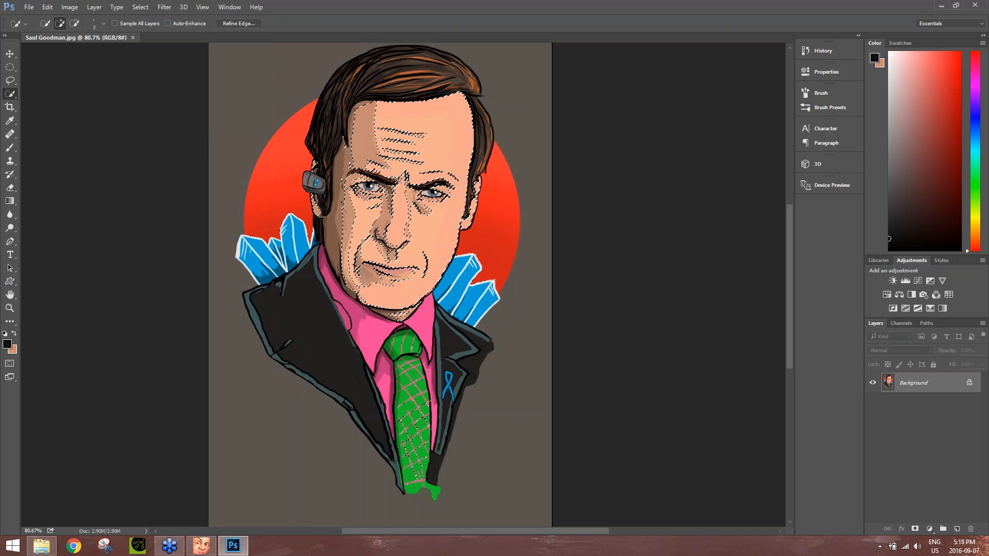
{"action": "left_click", "coordinate": [543, 227]}
{"action": "key", "text": "ctrl+d"}
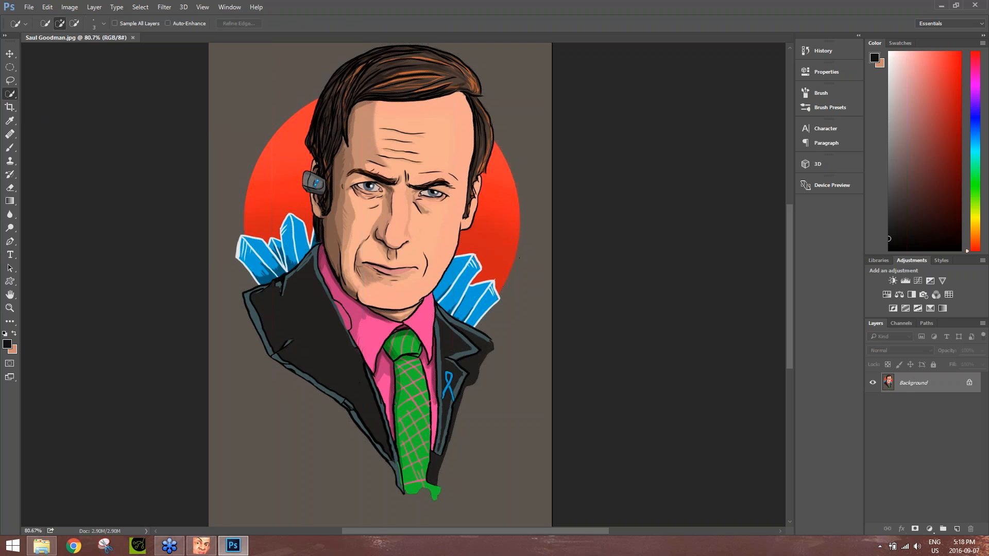
{"action": "left_click_drag", "start_coordinate": [373, 114], "coordinate": [451, 158]}
{"action": "mouse_move", "coordinate": [442, 201]}
{"action": "left_mouse_down"}
{"action": "mouse_move", "coordinate": [464, 221]}
{"action": "mouse_move", "coordinate": [419, 262]}
{"action": "mouse_move", "coordinate": [355, 233]}
{"action": "left_mouse_up"}
{"action": "scroll", "coordinate": [484, 227], "scroll_direction": "up", "scroll_amount": 3, "text": "alt"}
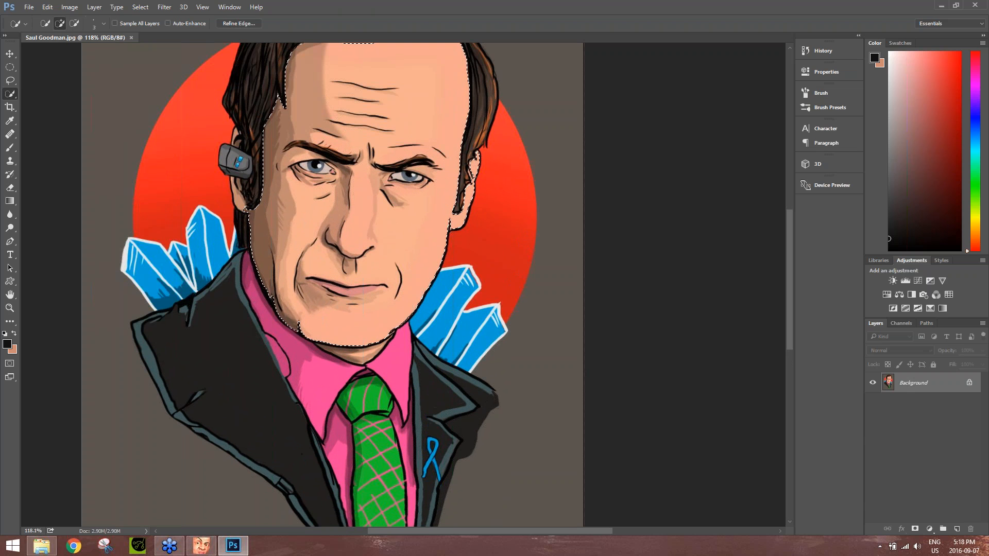
{"action": "scroll", "coordinate": [793, 236], "scroll_direction": "up", "scroll_amount": 3}
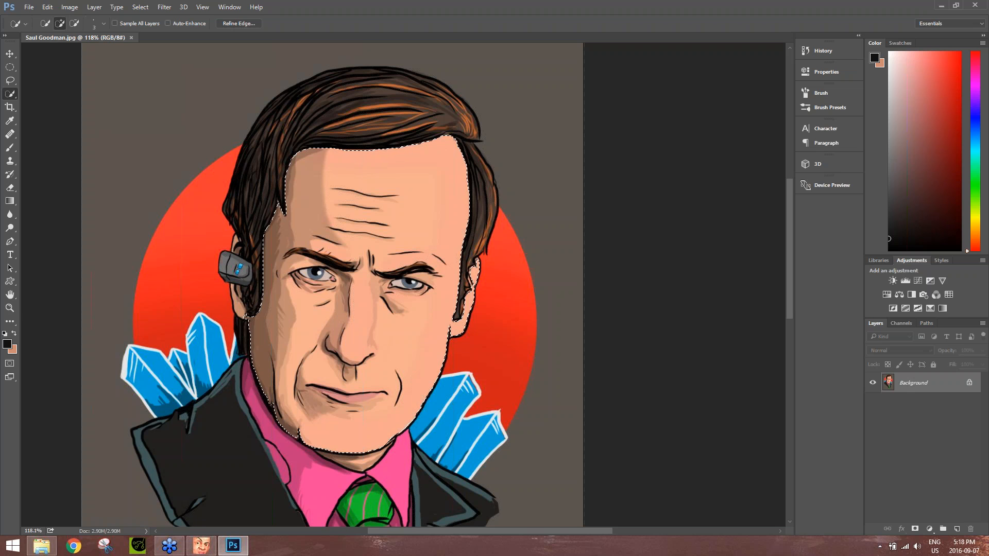
Step: Create a new transparent document and paste the copied face into it
{"action": "left_click", "coordinate": [29, 8]}
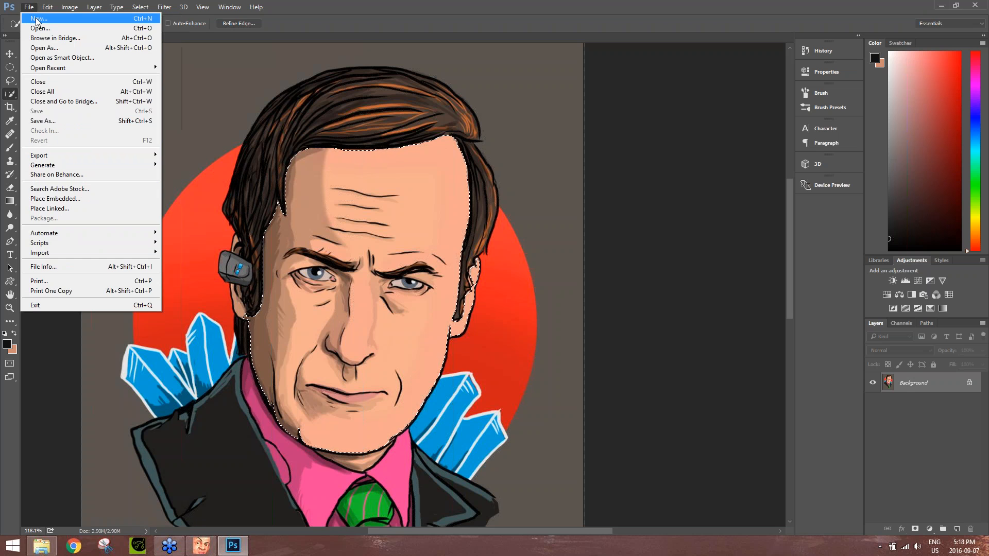
{"action": "left_click", "coordinate": [51, 18]}
{"action": "left_click", "coordinate": [601, 132]}
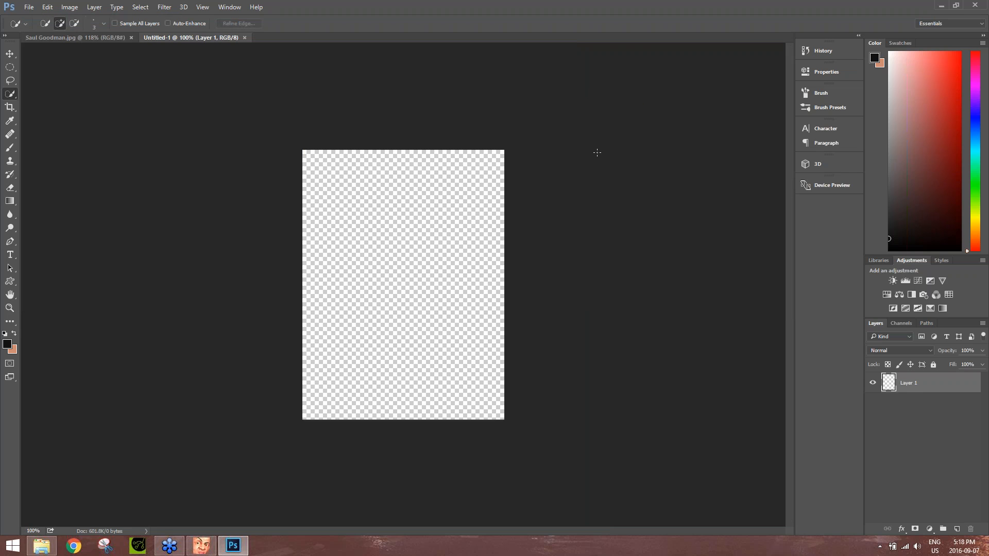
{"action": "key", "text": "ctrl+v"}
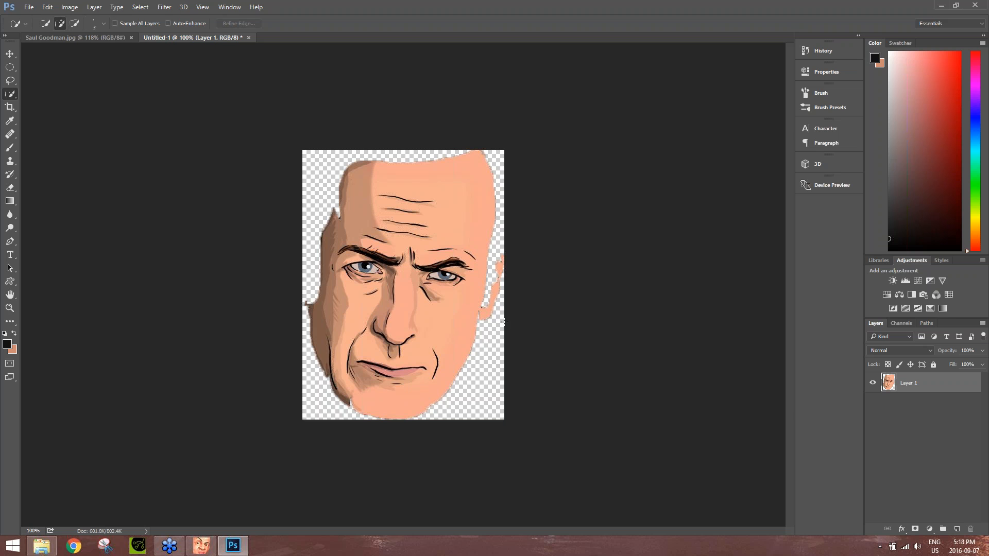
Step: Rotate the pasted face by -6.34 degrees so it stands upright, and clear the selection
{"action": "key", "text": "ctrl+a"}
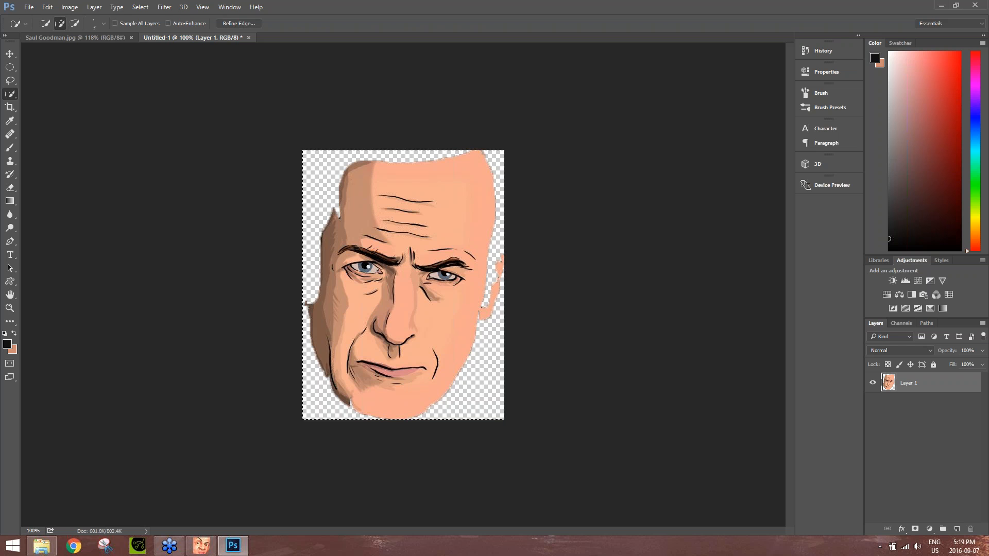
{"action": "key", "text": "ctrl+t"}
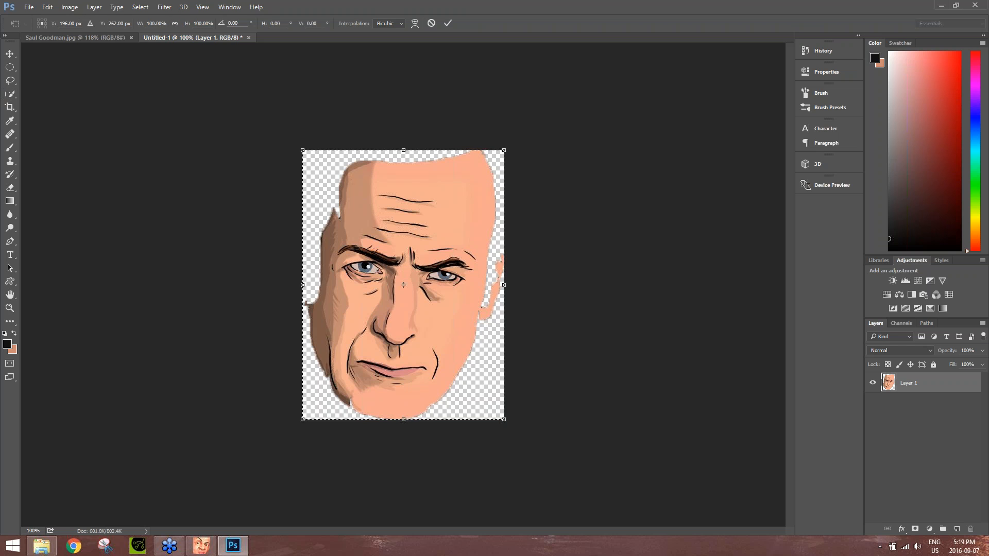
{"action": "left_click_drag", "start_coordinate": [515, 141], "coordinate": [502, 125]}
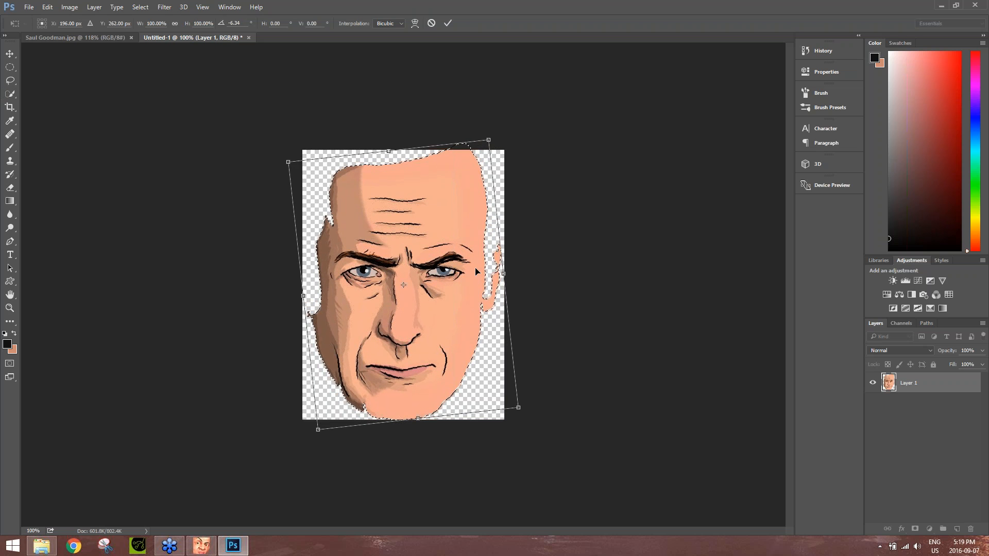
{"action": "key", "text": "Escape"}
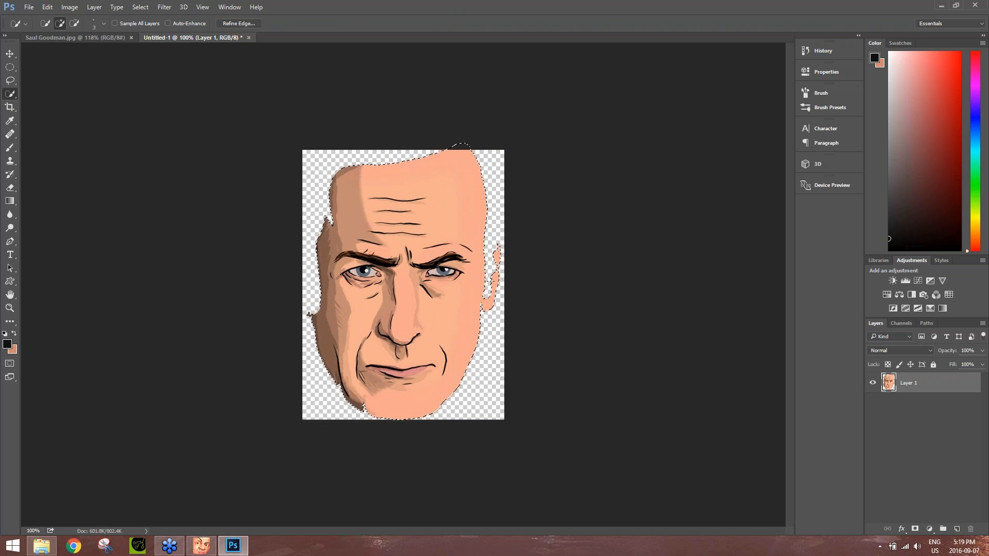
{"action": "key", "text": "ctrl+d"}
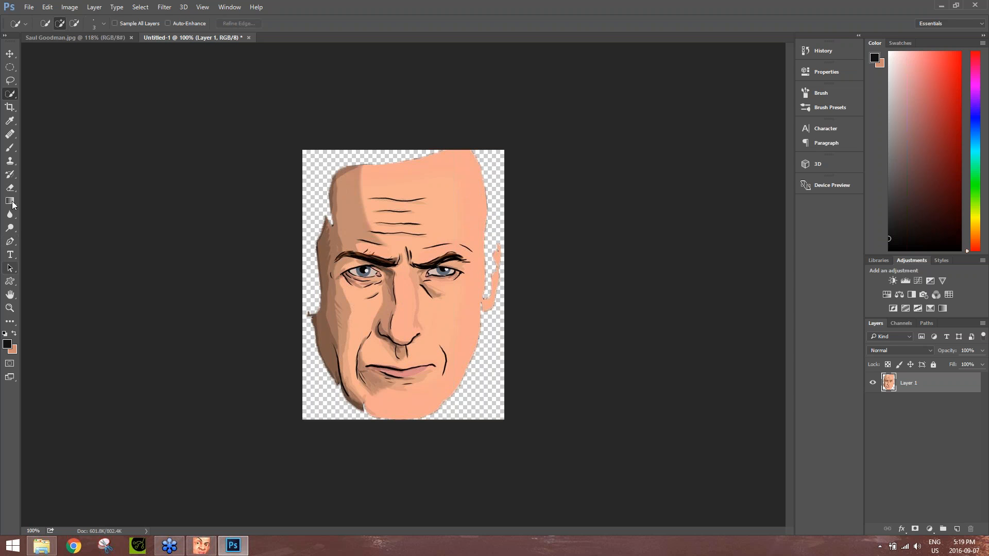
Step: Set the Brush tool to a hard round tip with 100% hardness and reduce its size to 50 px
{"action": "left_click", "coordinate": [10, 148]}
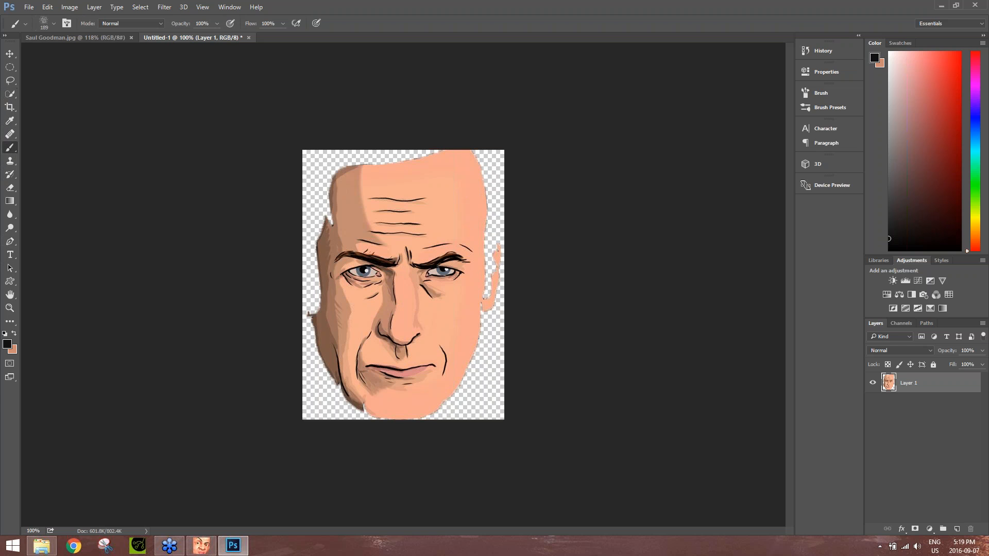
{"action": "left_click", "coordinate": [54, 23]}
{"action": "left_click", "coordinate": [104, 123]}
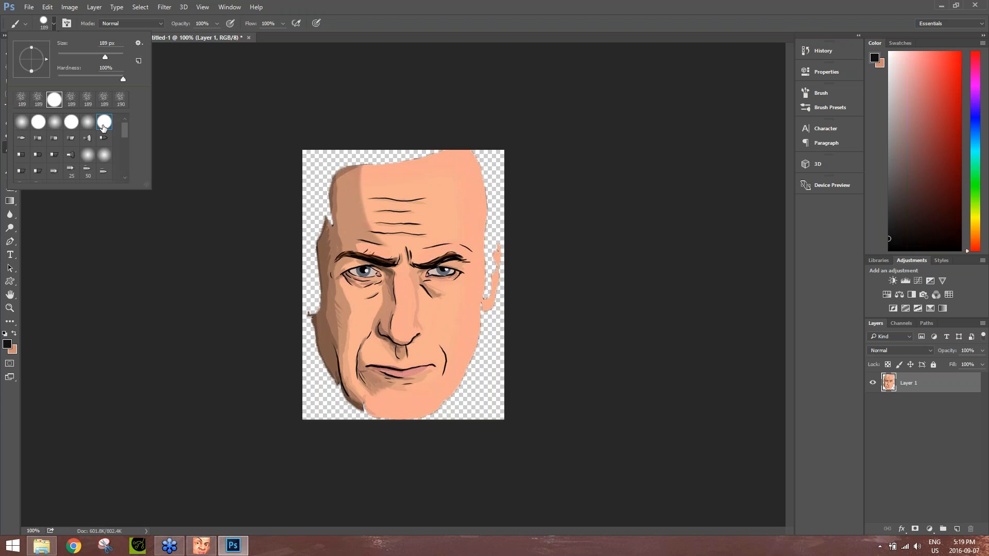
{"action": "left_click", "coordinate": [450, 32]}
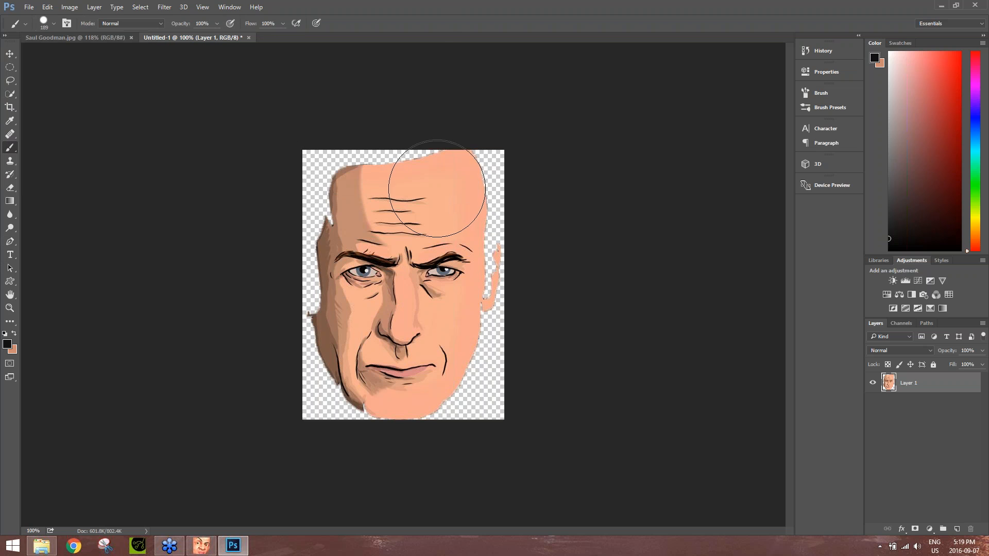
{"action": "key", "text": "bracketleft"}
{"action": "key", "text": "bracketleft"}
{"action": "key", "text": "bracketleft"}
{"action": "key", "text": "bracketleft"}
{"action": "key", "text": "bracketleft"}
{"action": "key", "text": "bracketleft"}
{"action": "key", "text": "bracketleft"}
Step: Sample the light skin tone from the forehead and paint over the transparent areas beside the lit cheek and above the forehead
{"action": "left_click", "coordinate": [469, 164], "text": "alt"}
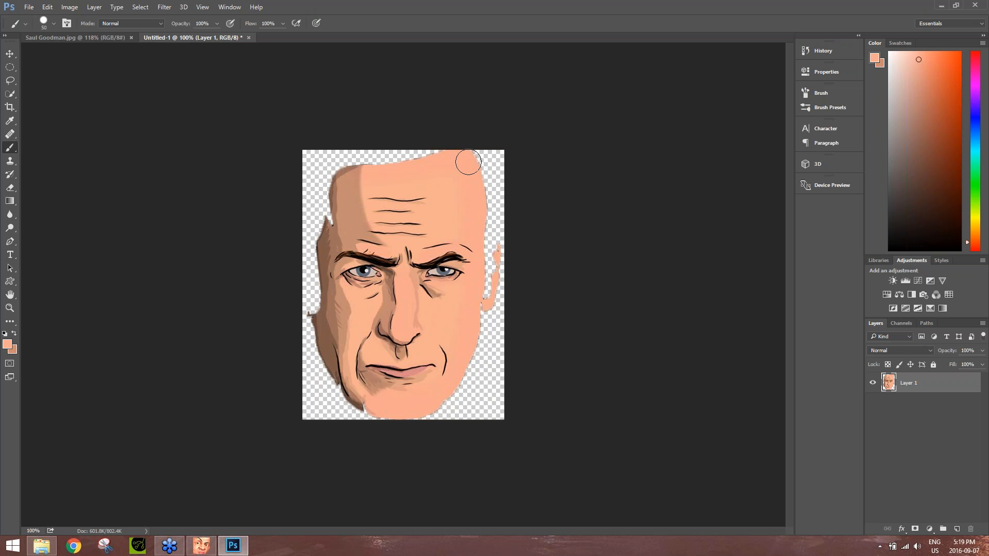
{"action": "mouse_move", "coordinate": [467, 161]}
{"action": "left_mouse_down"}
{"action": "mouse_move", "coordinate": [479, 168]}
{"action": "mouse_move", "coordinate": [491, 212]}
{"action": "mouse_move", "coordinate": [498, 147]}
{"action": "mouse_move", "coordinate": [488, 291]}
{"action": "mouse_move", "coordinate": [499, 361]}
{"action": "mouse_move", "coordinate": [505, 329]}
{"action": "mouse_move", "coordinate": [510, 362]}
{"action": "mouse_move", "coordinate": [488, 345]}
{"action": "mouse_move", "coordinate": [470, 397]}
{"action": "mouse_move", "coordinate": [484, 387]}
{"action": "mouse_move", "coordinate": [501, 415]}
{"action": "mouse_move", "coordinate": [442, 422]}
{"action": "mouse_move", "coordinate": [497, 346]}
{"action": "mouse_move", "coordinate": [459, 413]}
{"action": "mouse_move", "coordinate": [413, 433]}
{"action": "left_mouse_up"}
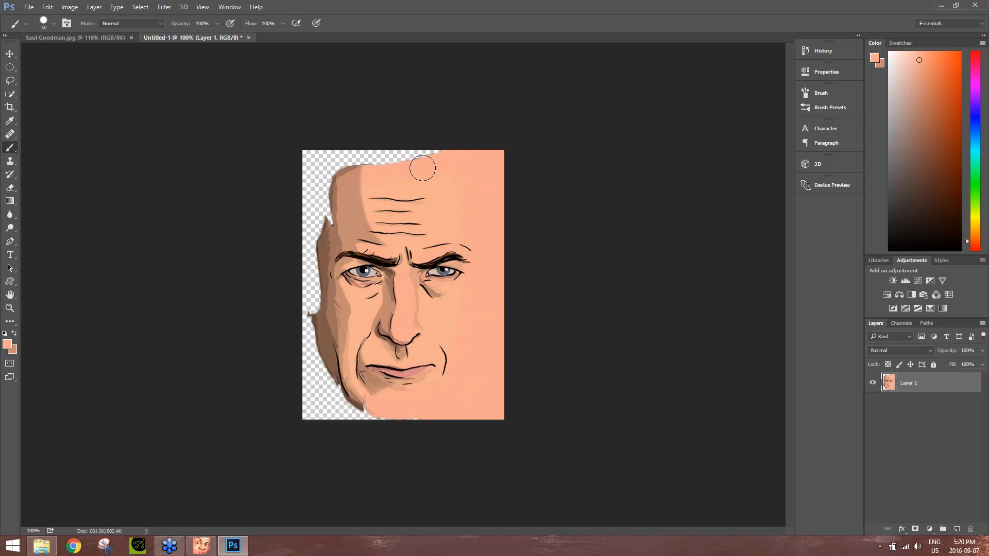
{"action": "mouse_move", "coordinate": [419, 166]}
{"action": "left_mouse_down"}
{"action": "mouse_move", "coordinate": [434, 159]}
{"action": "mouse_move", "coordinate": [376, 150]}
{"action": "mouse_move", "coordinate": [375, 160]}
{"action": "left_mouse_up"}
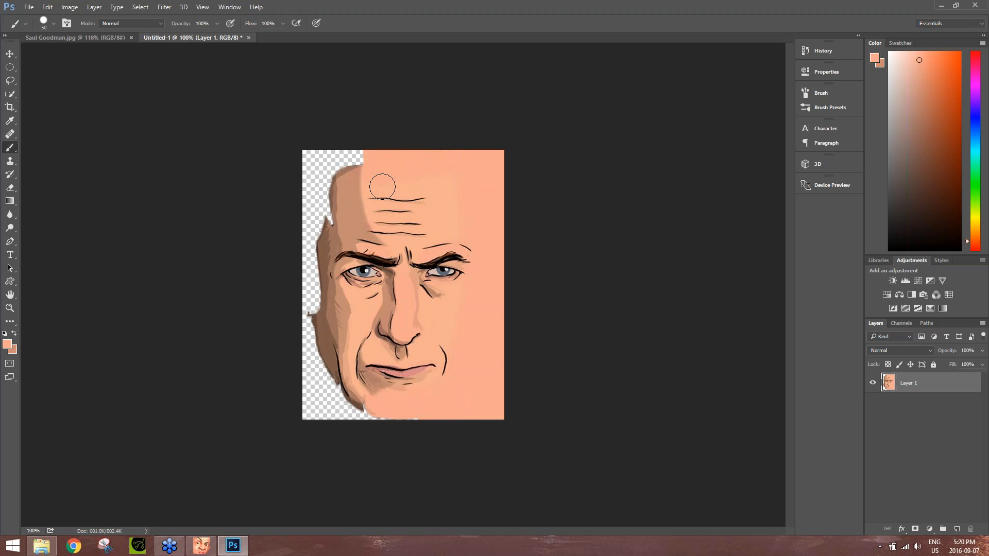
Step: Sample the forehead's mid-tone shadow and extend that shading to the canvas's upper edge with a 45 px brush
{"action": "scroll", "coordinate": [413, 238], "scroll_direction": "up", "scroll_amount": 4, "text": "alt"}
{"action": "scroll", "coordinate": [412, 238], "scroll_direction": "up", "scroll_amount": 1, "text": "alt"}
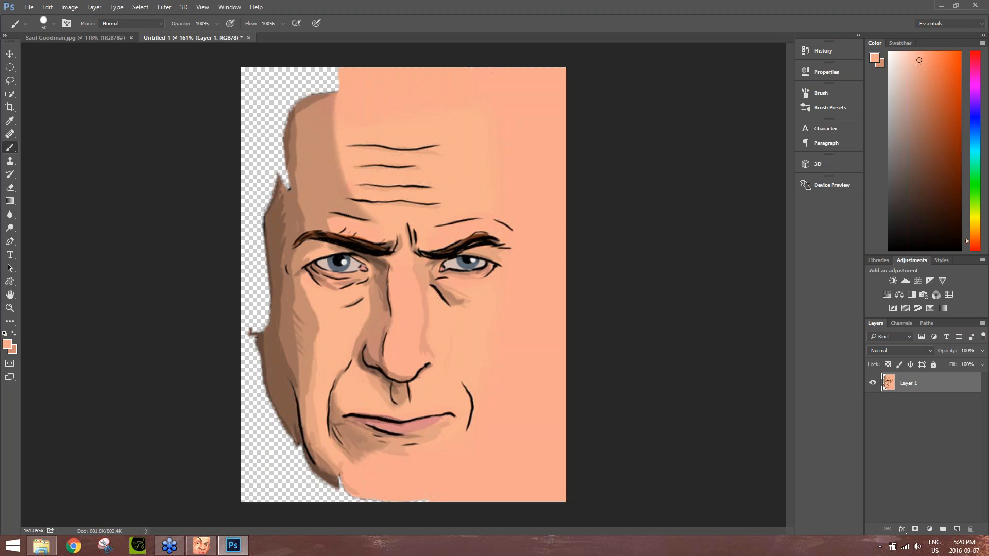
{"action": "left_click", "coordinate": [317, 122], "text": "alt"}
{"action": "key", "text": "bracketleft"}
{"action": "mouse_move", "coordinate": [316, 104]}
{"action": "left_mouse_down"}
{"action": "mouse_move", "coordinate": [332, 60]}
{"action": "mouse_move", "coordinate": [311, 97]}
{"action": "mouse_move", "coordinate": [310, 184]}
{"action": "mouse_move", "coordinate": [295, 224]}
{"action": "mouse_move", "coordinate": [293, 216]}
{"action": "left_mouse_up"}
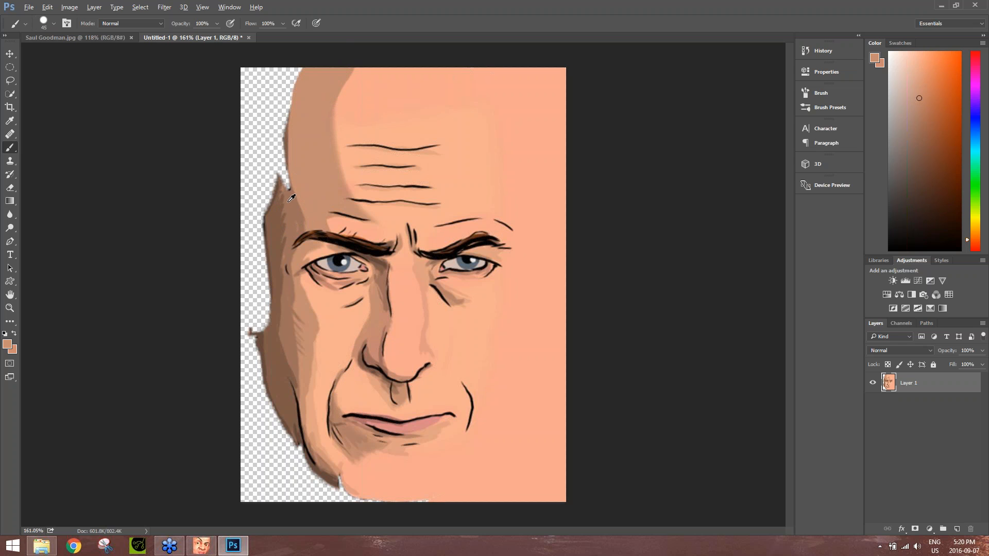
Step: Sample the darker brown at the temple and paint over the transparent area along the shaded side of the head and jaw
{"action": "left_click", "coordinate": [288, 201], "text": "alt"}
{"action": "mouse_move", "coordinate": [267, 187]}
{"action": "left_mouse_down"}
{"action": "mouse_move", "coordinate": [268, 121]}
{"action": "mouse_move", "coordinate": [292, 52]}
{"action": "mouse_move", "coordinate": [271, 133]}
{"action": "mouse_move", "coordinate": [273, 186]}
{"action": "mouse_move", "coordinate": [257, 74]}
{"action": "mouse_move", "coordinate": [255, 98]}
{"action": "mouse_move", "coordinate": [253, 188]}
{"action": "mouse_move", "coordinate": [262, 193]}
{"action": "mouse_move", "coordinate": [240, 285]}
{"action": "mouse_move", "coordinate": [256, 404]}
{"action": "mouse_move", "coordinate": [300, 483]}
{"action": "mouse_move", "coordinate": [362, 519]}
{"action": "left_mouse_up"}
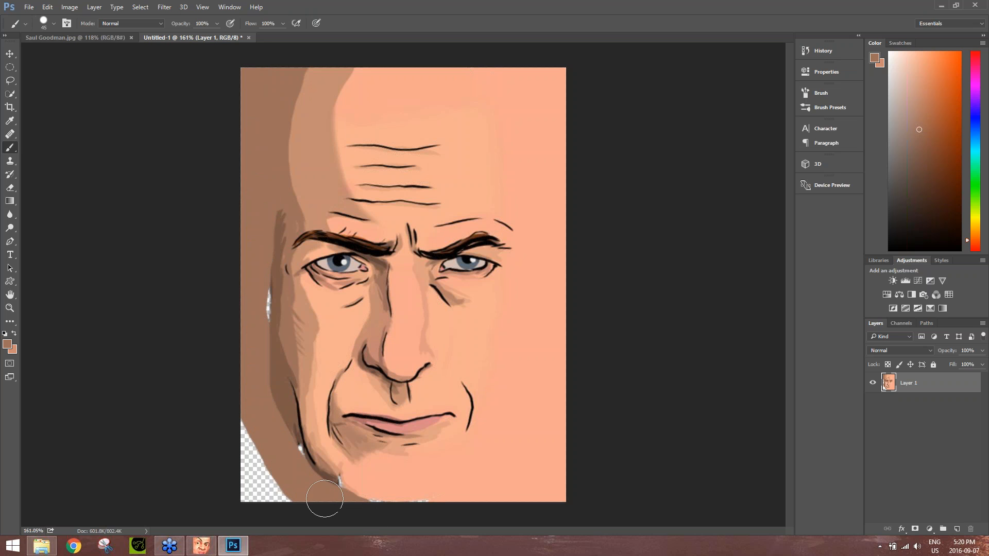
{"action": "left_click_drag", "start_coordinate": [282, 448], "coordinate": [276, 428]}
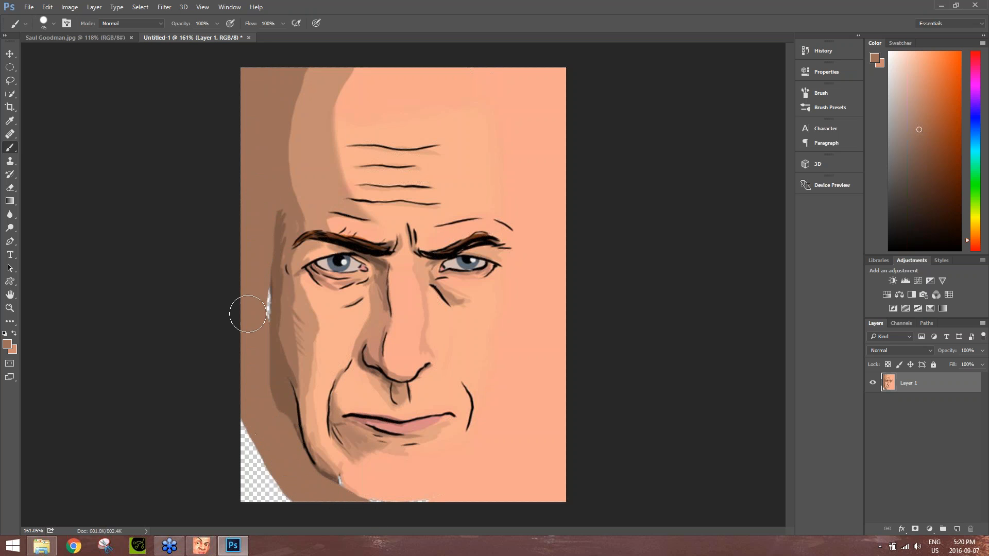
{"action": "mouse_move", "coordinate": [254, 295]}
{"action": "left_mouse_down"}
{"action": "mouse_move", "coordinate": [259, 372]}
{"action": "mouse_move", "coordinate": [284, 449]}
{"action": "mouse_move", "coordinate": [276, 369]}
{"action": "mouse_move", "coordinate": [285, 382]}
{"action": "left_mouse_up"}
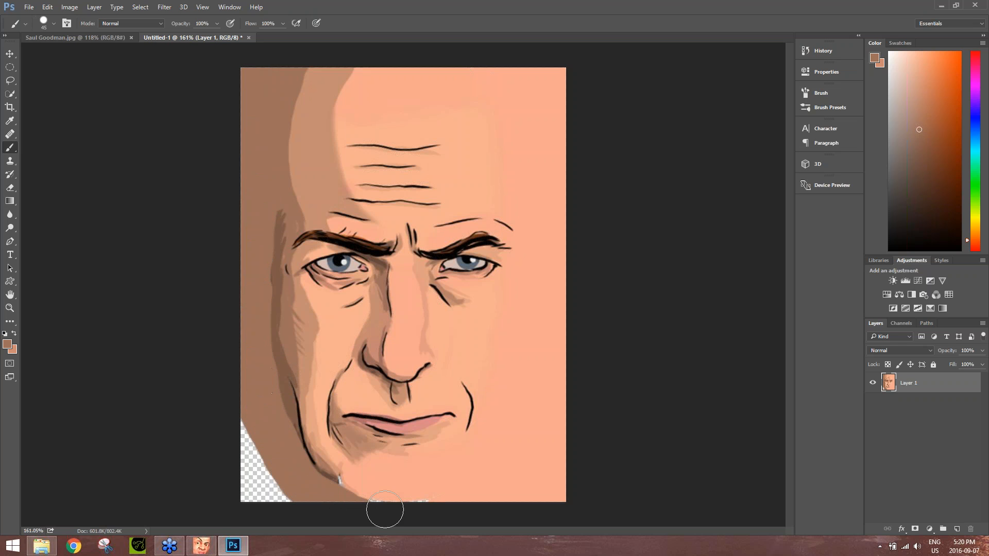
Step: Sample the chin's skin tone and cover the remaining gaps along the chin's lower edge with a 25 px brush
{"action": "left_click", "coordinate": [378, 478], "text": "alt"}
{"action": "key", "text": "bracketleft"}
{"action": "key", "text": "bracketleft"}
{"action": "mouse_move", "coordinate": [347, 470]}
{"action": "left_mouse_down"}
{"action": "mouse_move", "coordinate": [387, 503]}
{"action": "mouse_move", "coordinate": [505, 497]}
{"action": "left_mouse_up"}
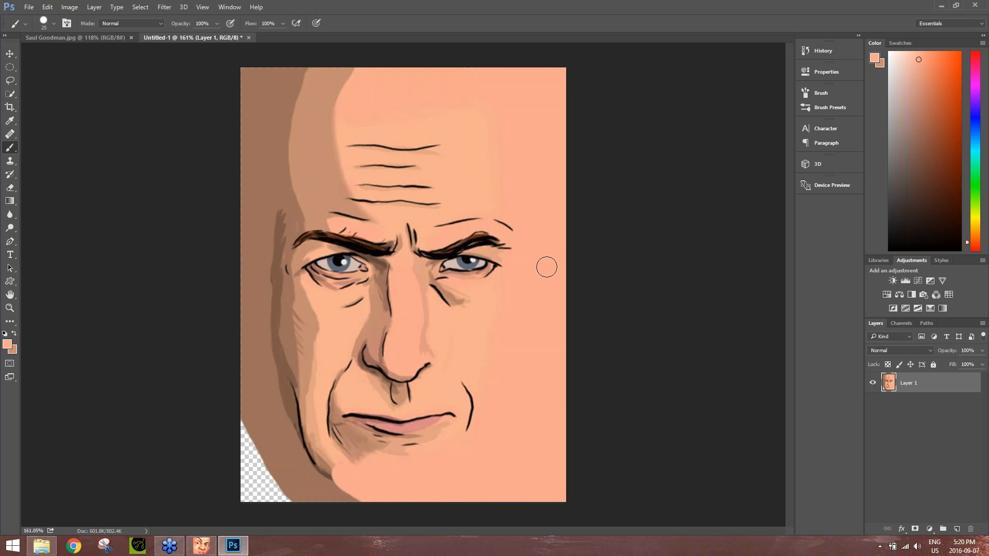
Step: Save the face image to the Desktop as a JPEG named "test face" at maximum quality
{"action": "left_click", "coordinate": [28, 6]}
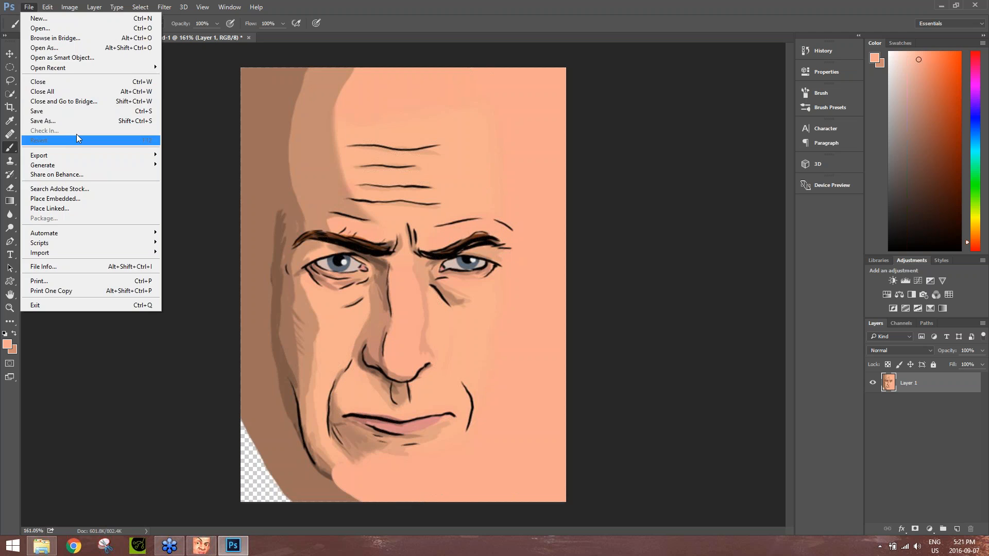
{"action": "left_click", "coordinate": [70, 120]}
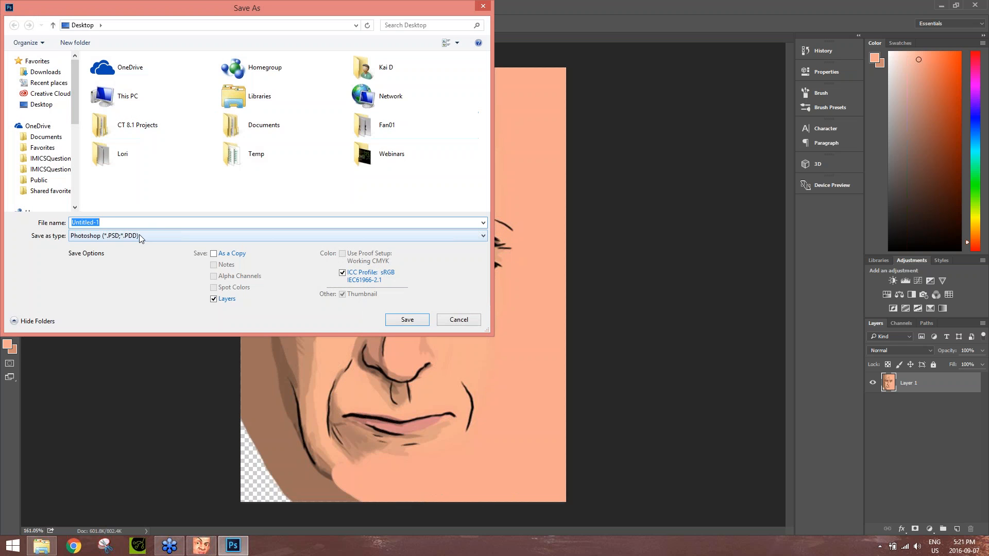
{"action": "left_click", "coordinate": [141, 236]}
{"action": "left_click", "coordinate": [191, 316]}
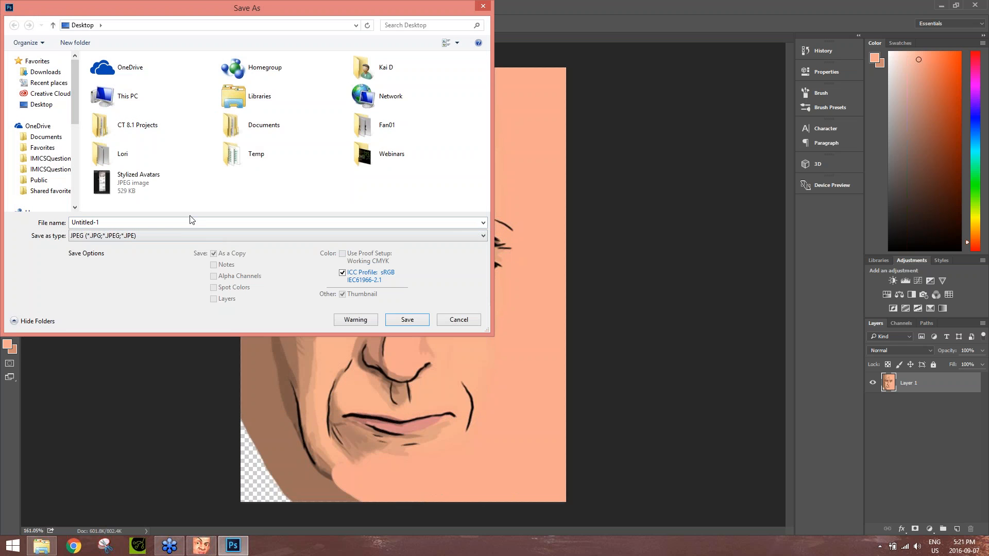
{"action": "left_click", "coordinate": [192, 222]}
{"action": "type", "text": "test face"}
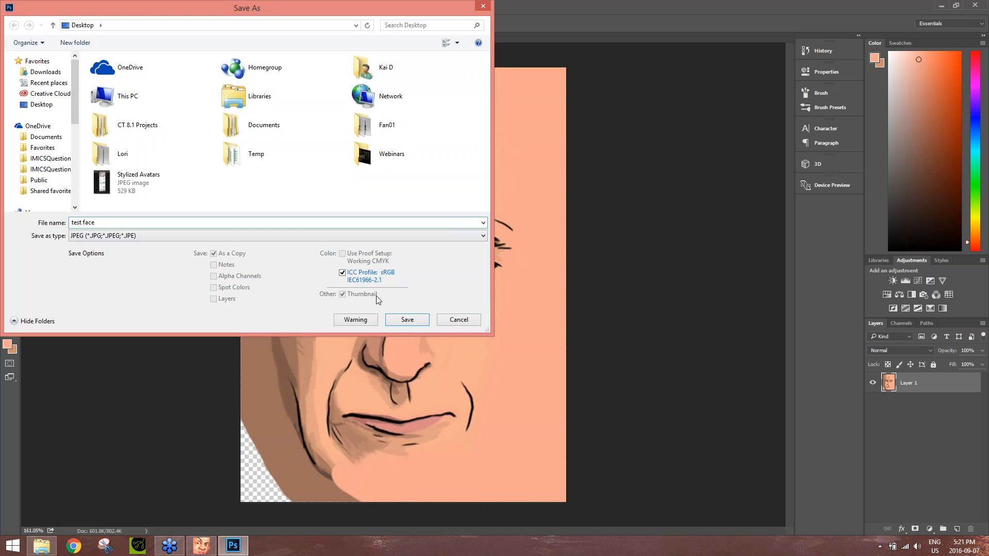
{"action": "left_click", "coordinate": [418, 320]}
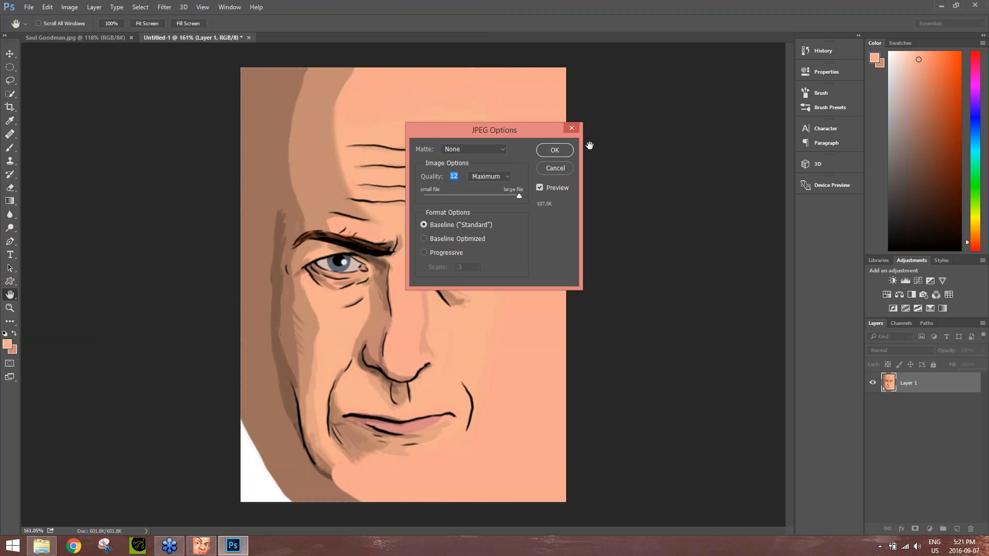
{"action": "left_click", "coordinate": [555, 150]}
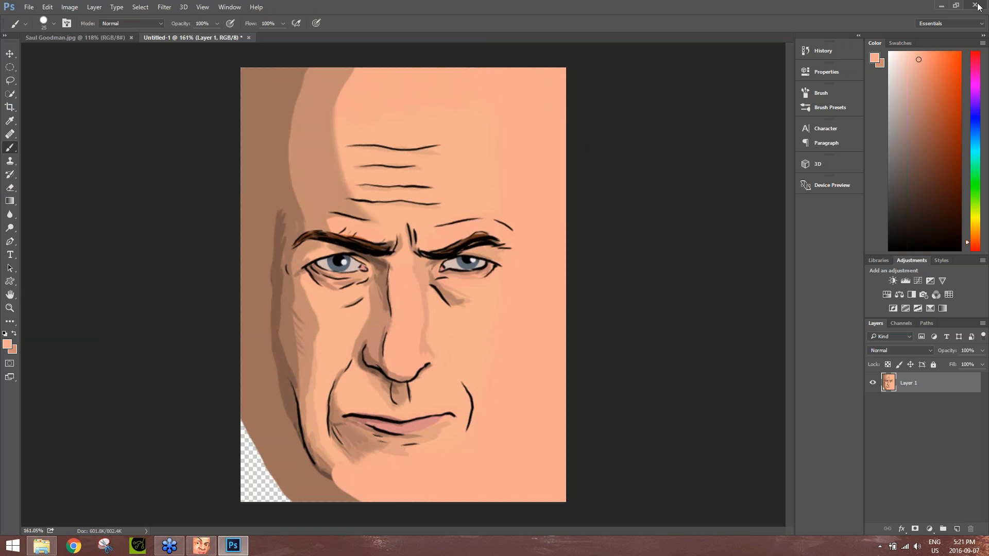
Step: Close Photoshop without saving the working document, and close the CT8 3D Head Creation folder window
{"action": "left_click", "coordinate": [976, 5]}
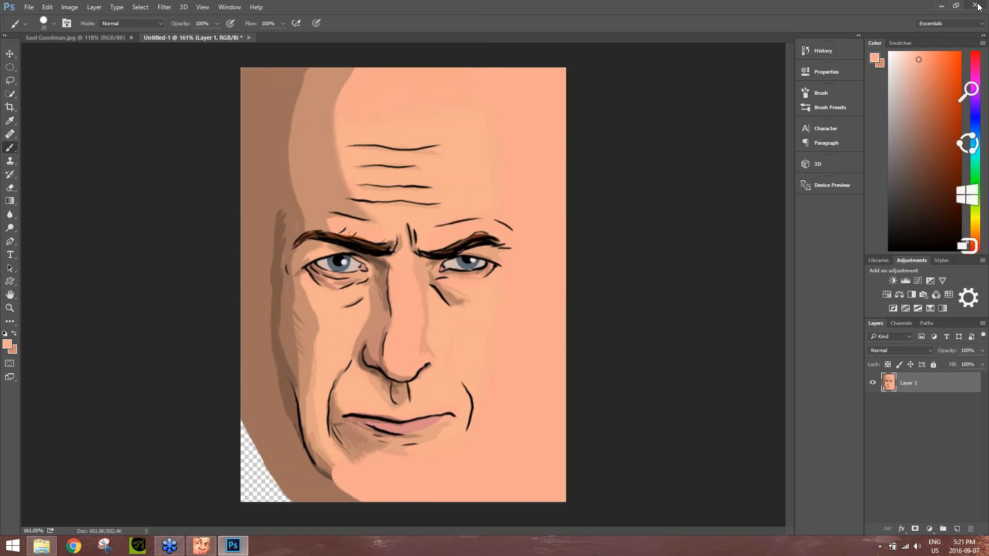
{"action": "left_click", "coordinate": [496, 207]}
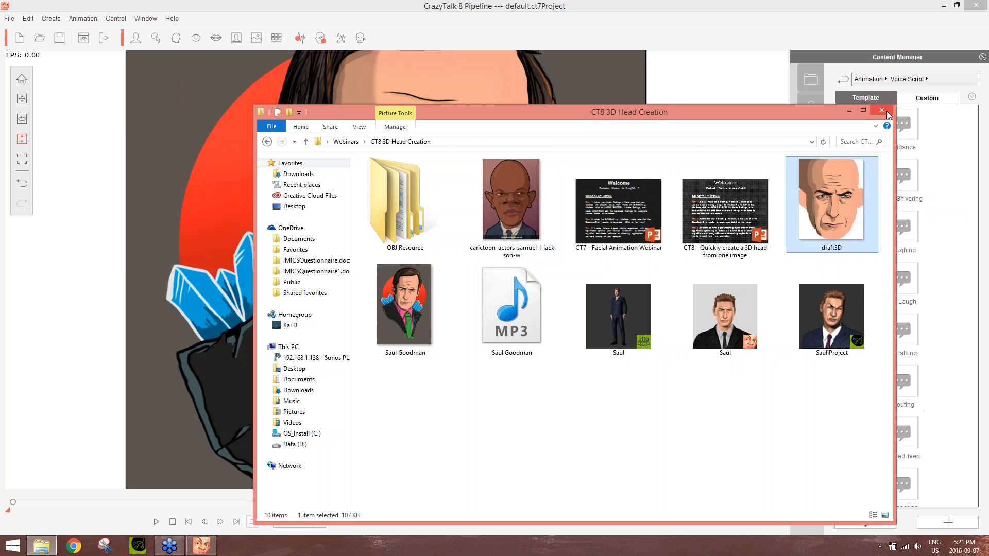
{"action": "left_click", "coordinate": [881, 109]}
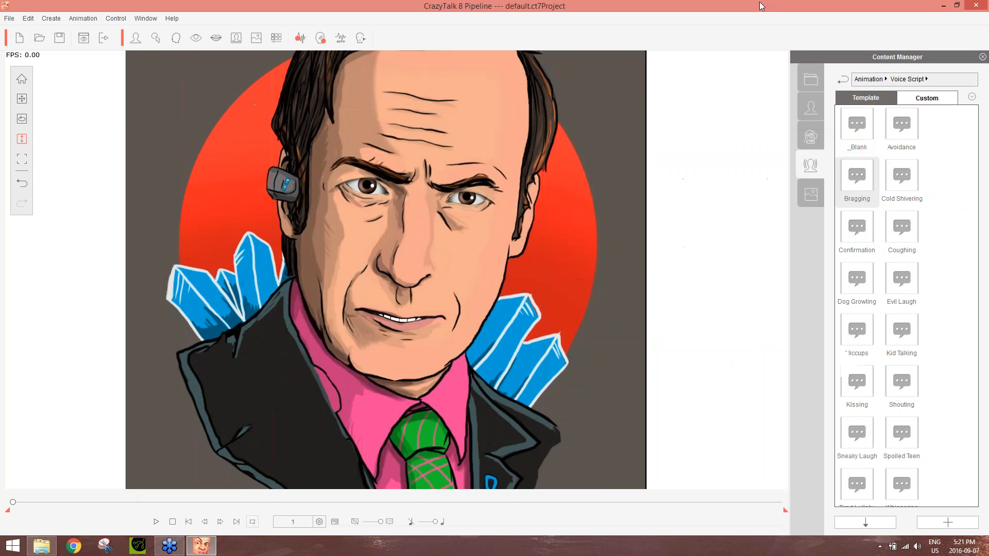
Step: Create a new 3D actor in CrazyTalk 8 using the test face JPEG from the Desktop as the front image
{"action": "left_click", "coordinate": [136, 38]}
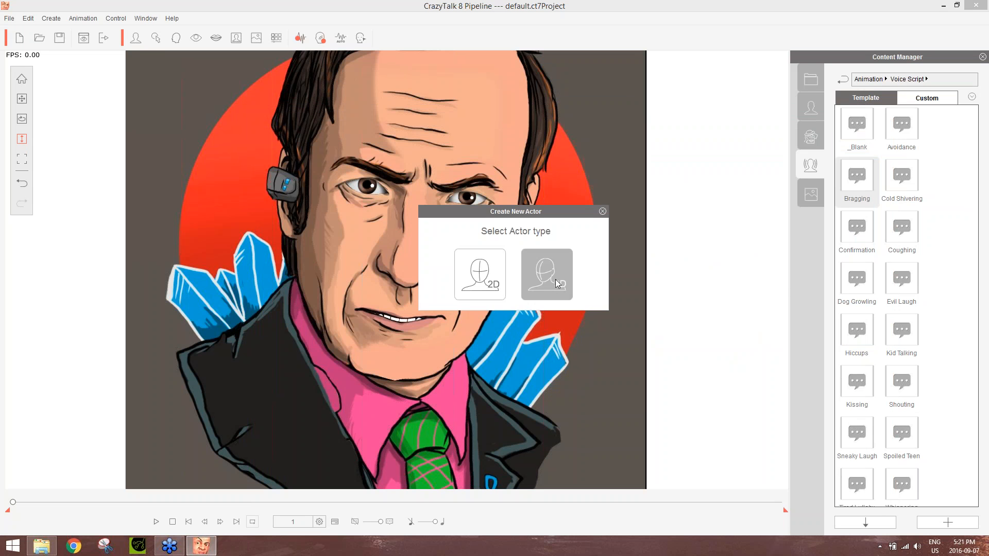
{"action": "left_click", "coordinate": [560, 261]}
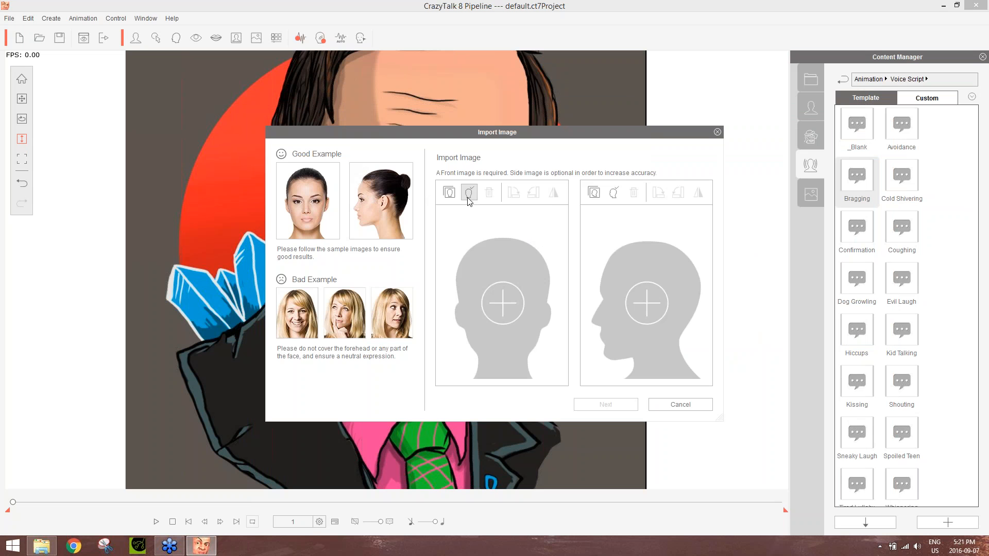
{"action": "left_click", "coordinate": [450, 194]}
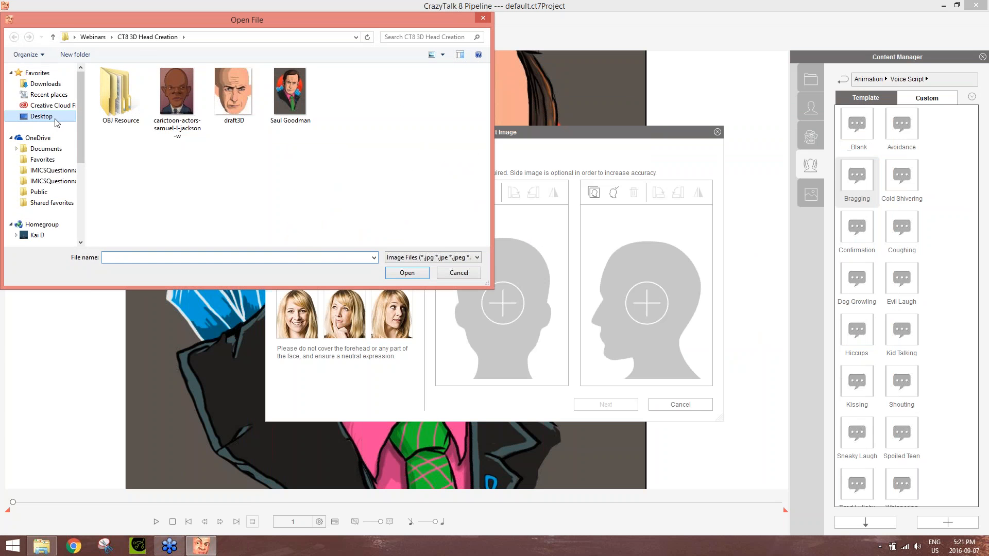
{"action": "left_click", "coordinate": [41, 117]}
{"action": "double_click", "coordinate": [364, 196]}
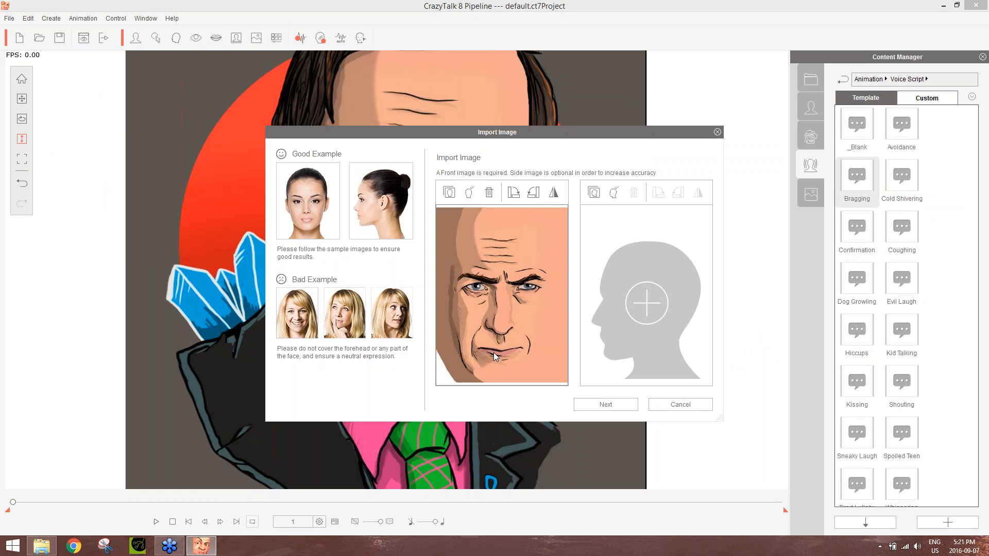
{"action": "left_click", "coordinate": [605, 406]}
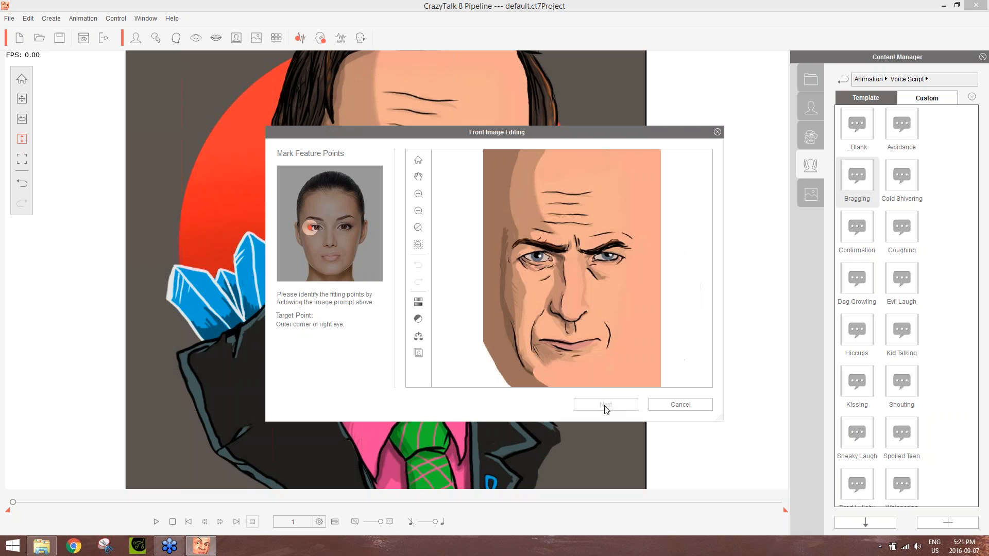
Step: Enlarge the front image editing window and mark the outer and inner corners of both eyes
{"action": "scroll", "coordinate": [580, 286], "scroll_direction": "up", "scroll_amount": 2}
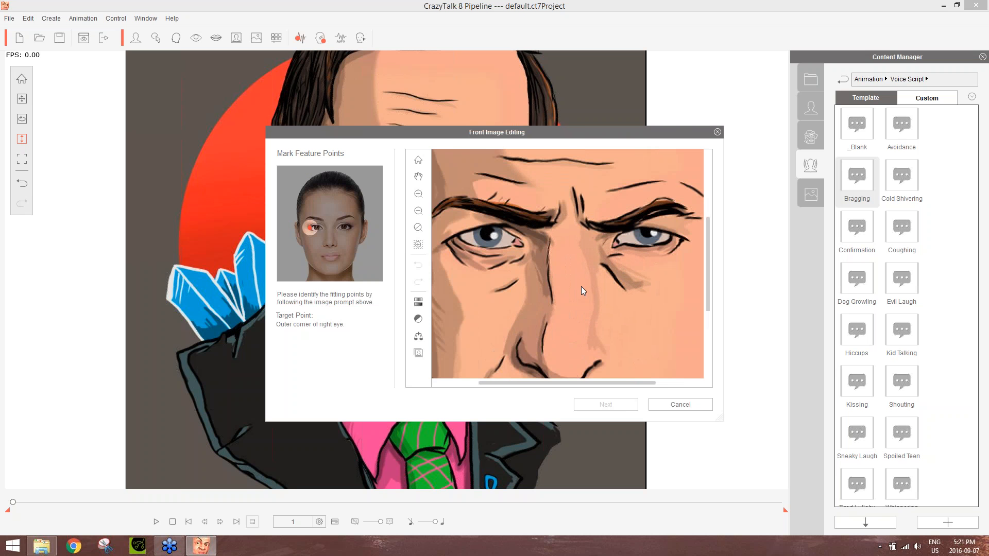
{"action": "left_click_drag", "start_coordinate": [609, 128], "coordinate": [509, 44]}
{"action": "left_click_drag", "start_coordinate": [620, 338], "coordinate": [866, 505]}
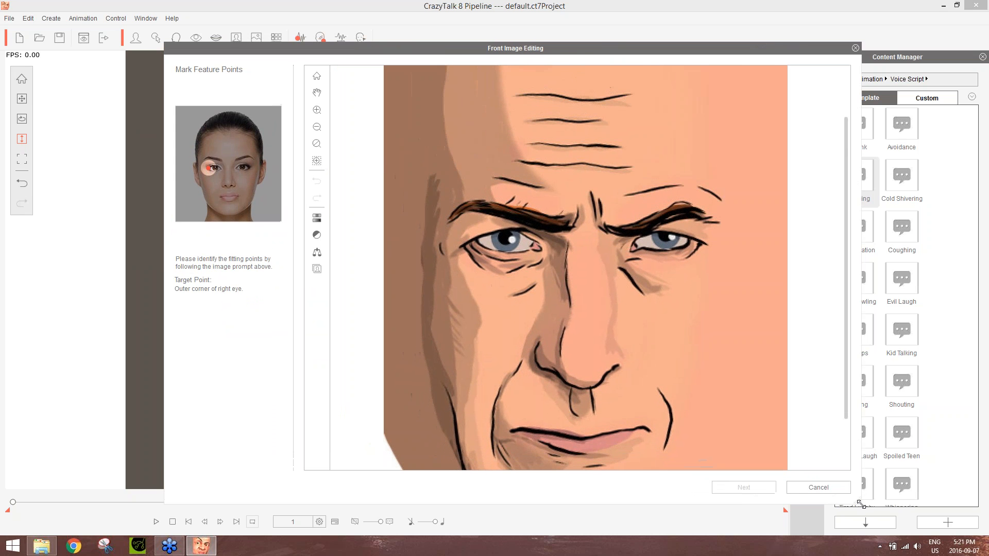
{"action": "scroll", "coordinate": [548, 321], "scroll_direction": "up", "scroll_amount": 1}
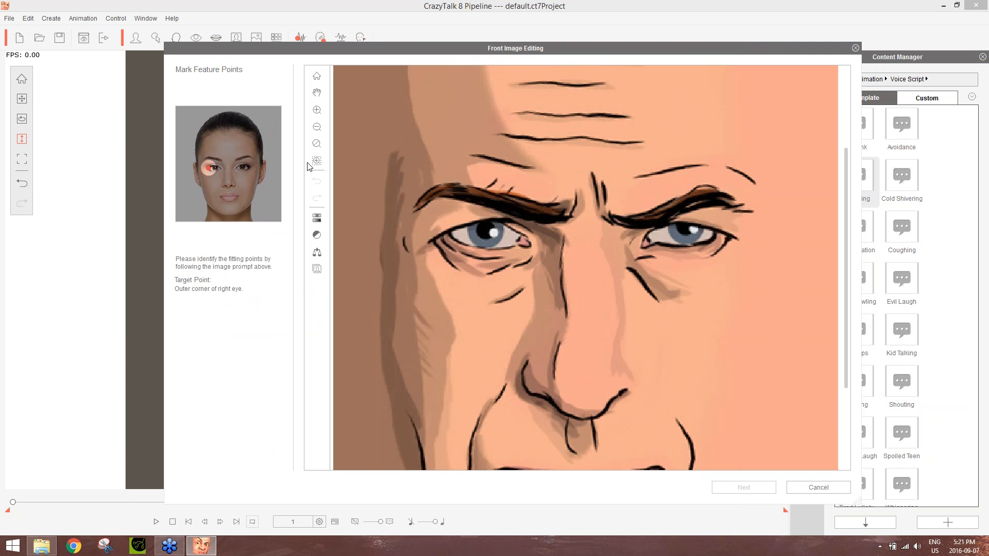
{"action": "left_click", "coordinate": [449, 233]}
{"action": "left_click", "coordinate": [522, 240]}
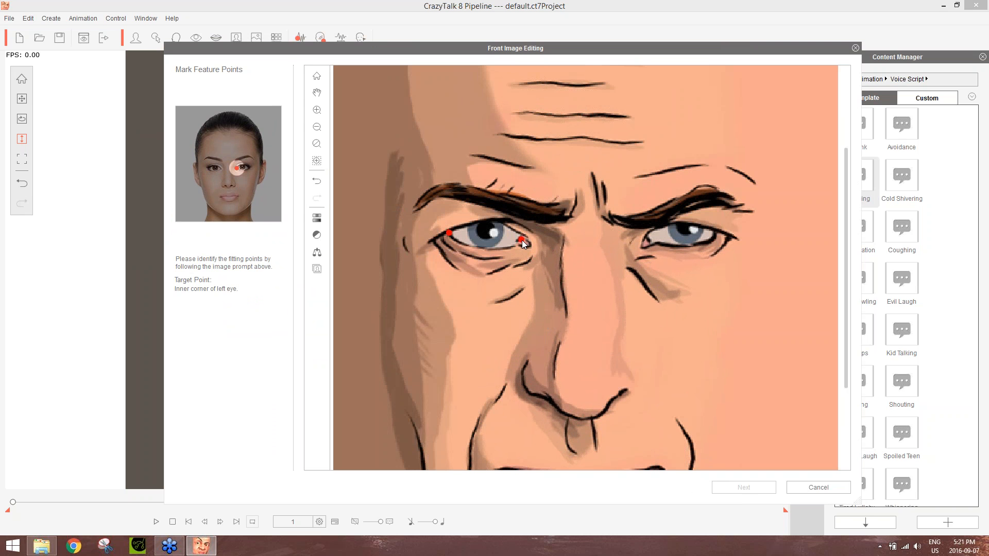
{"action": "left_click", "coordinate": [645, 242]}
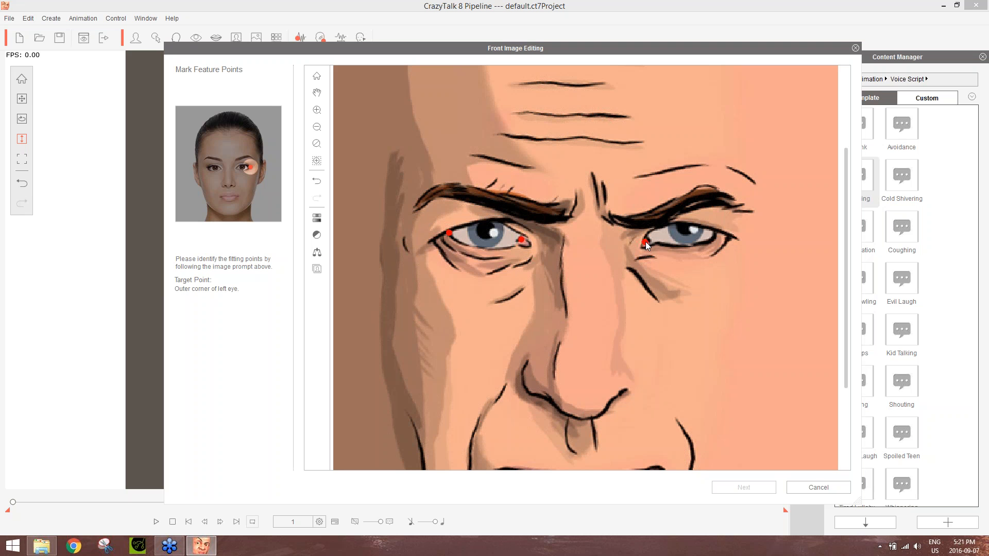
{"action": "left_click", "coordinate": [715, 233]}
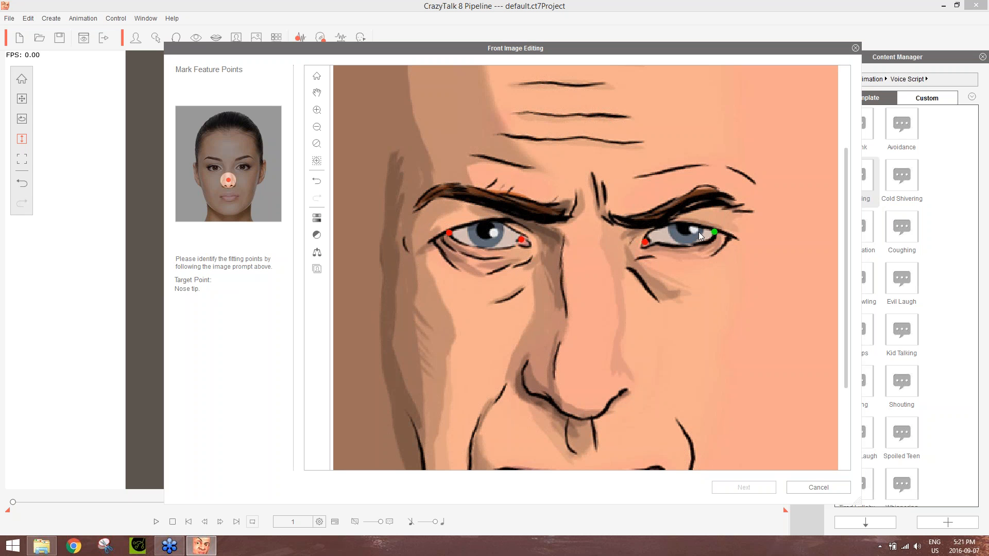
Step: Mark the nose tip, both mouth corners and the centre of the lip line
{"action": "left_click", "coordinate": [585, 378]}
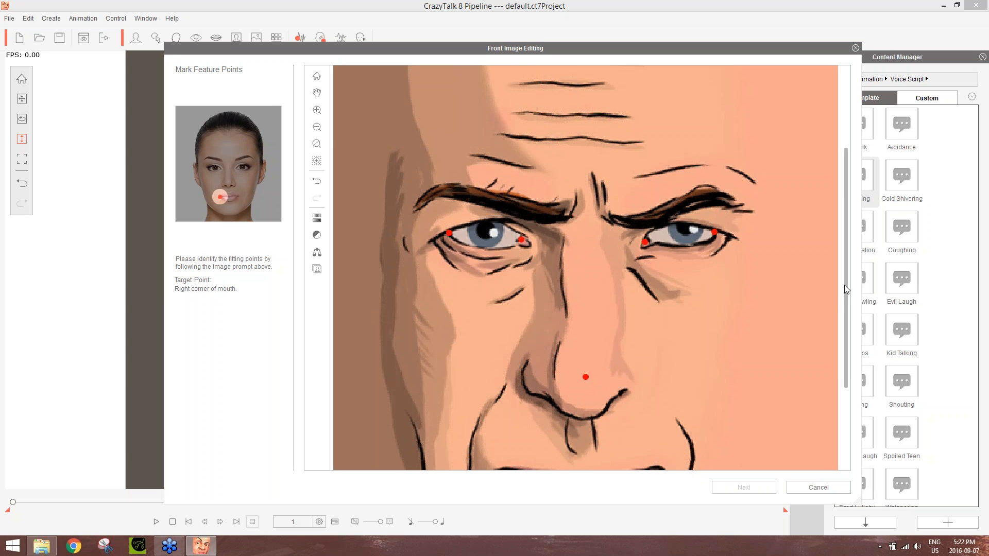
{"action": "scroll", "coordinate": [845, 285], "scroll_direction": "down", "scroll_amount": 3}
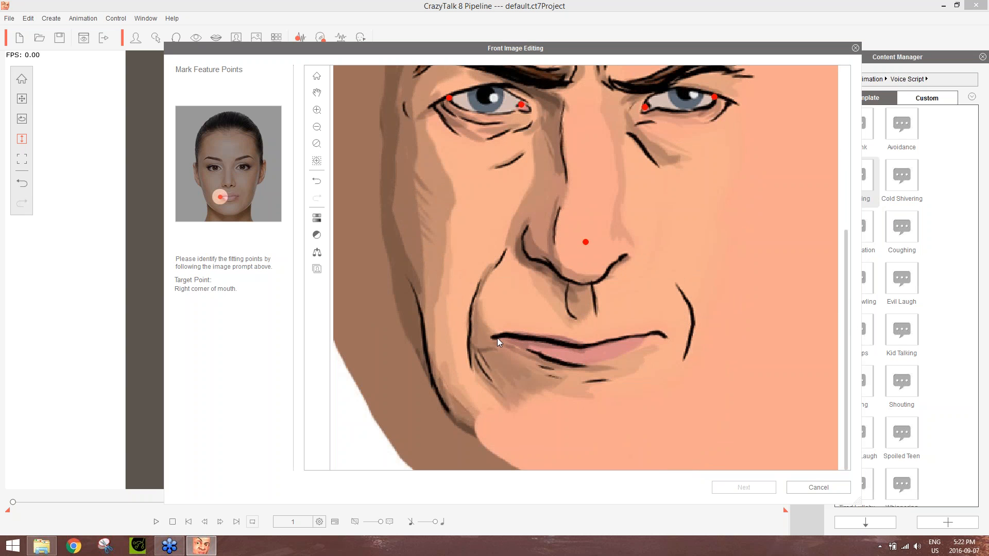
{"action": "left_click", "coordinate": [496, 337]}
{"action": "left_click", "coordinate": [581, 347]}
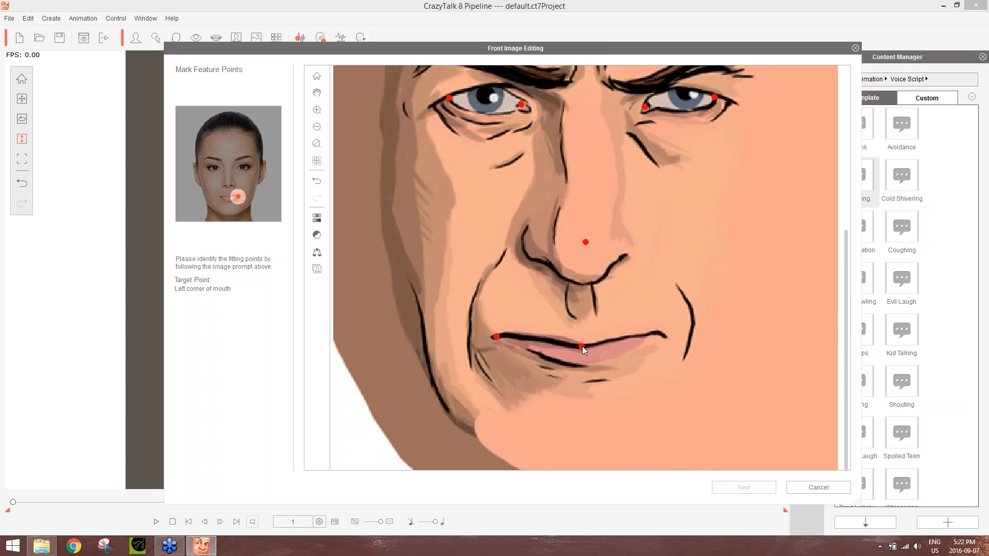
{"action": "left_click", "coordinate": [652, 333]}
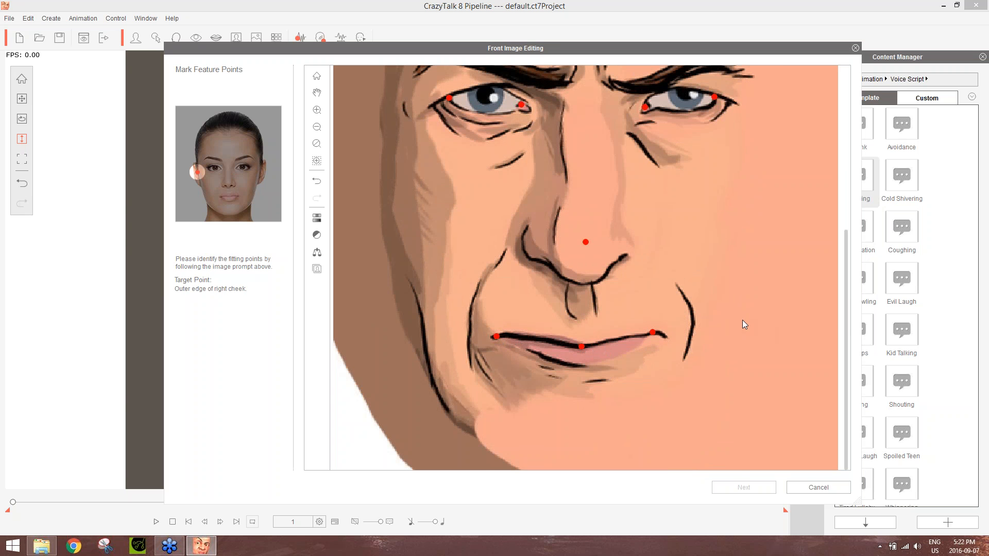
Step: Mark the face outline at the right cheek, right jaw, lower chin edge, left jaw and left cheek
{"action": "scroll", "coordinate": [743, 321], "scroll_direction": "down", "scroll_amount": 2}
{"action": "scroll", "coordinate": [743, 320], "scroll_direction": "up", "scroll_amount": 1}
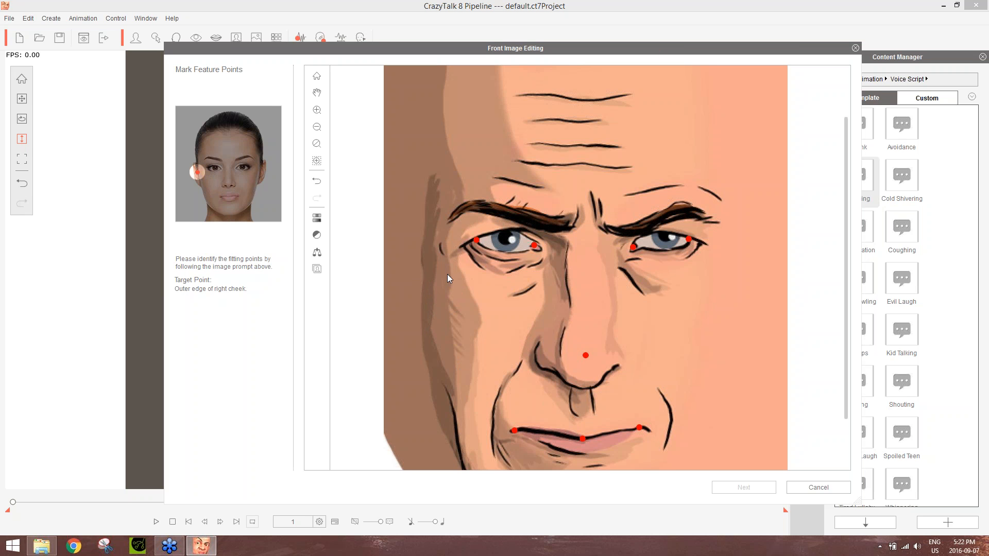
{"action": "left_click", "coordinate": [417, 280]}
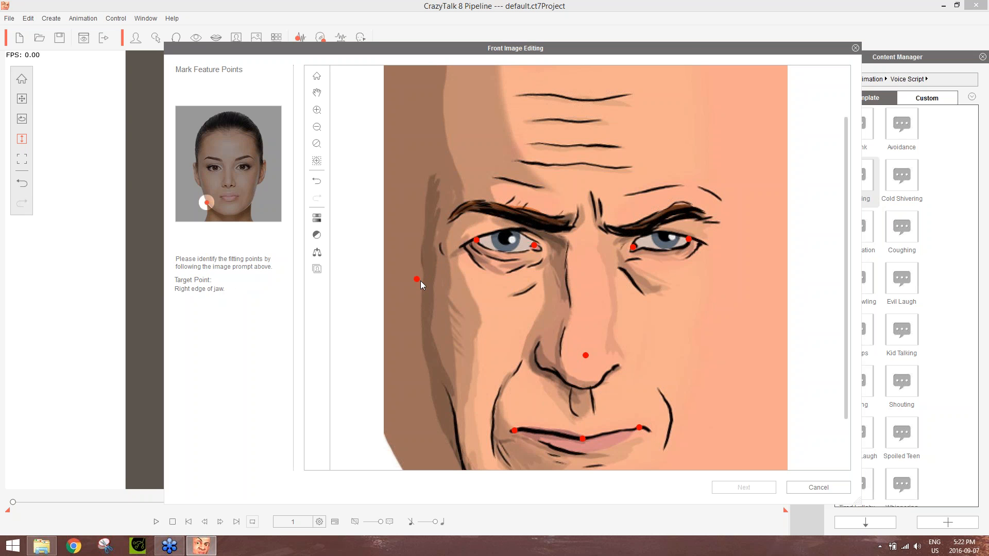
{"action": "scroll", "coordinate": [724, 313], "scroll_direction": "down", "scroll_amount": 3}
{"action": "scroll", "coordinate": [710, 341], "scroll_direction": "up", "scroll_amount": 3}
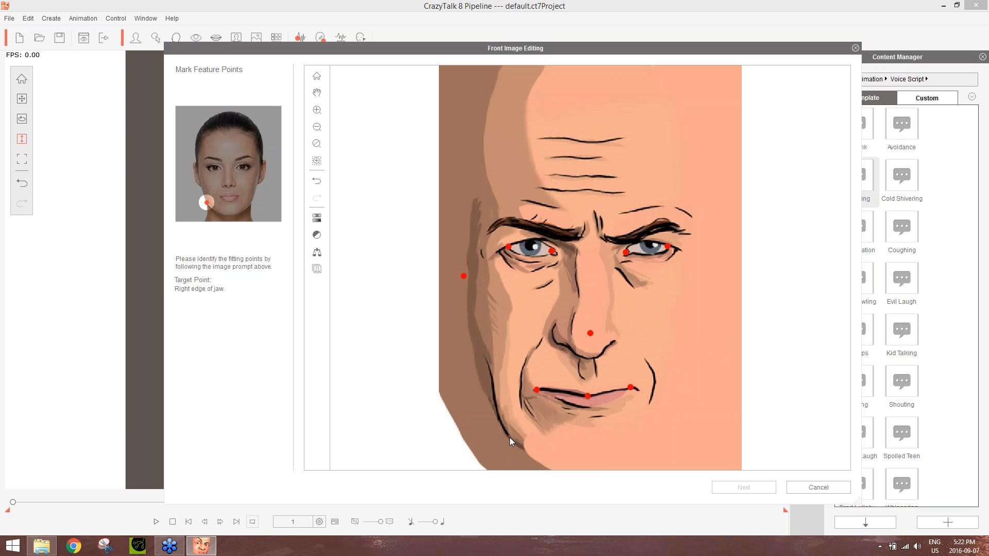
{"action": "left_click", "coordinate": [506, 432]}
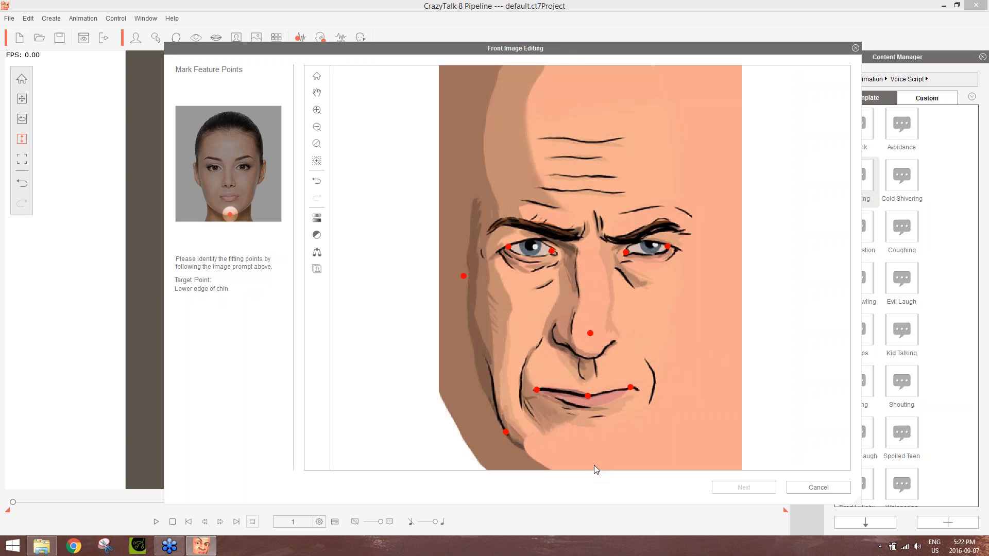
{"action": "left_click", "coordinate": [589, 466]}
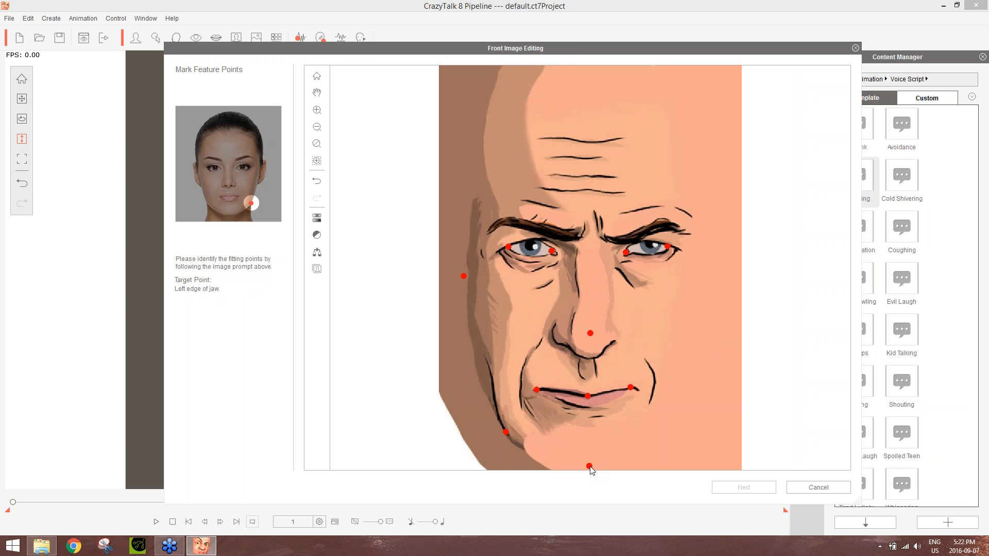
{"action": "left_click", "coordinate": [671, 429]}
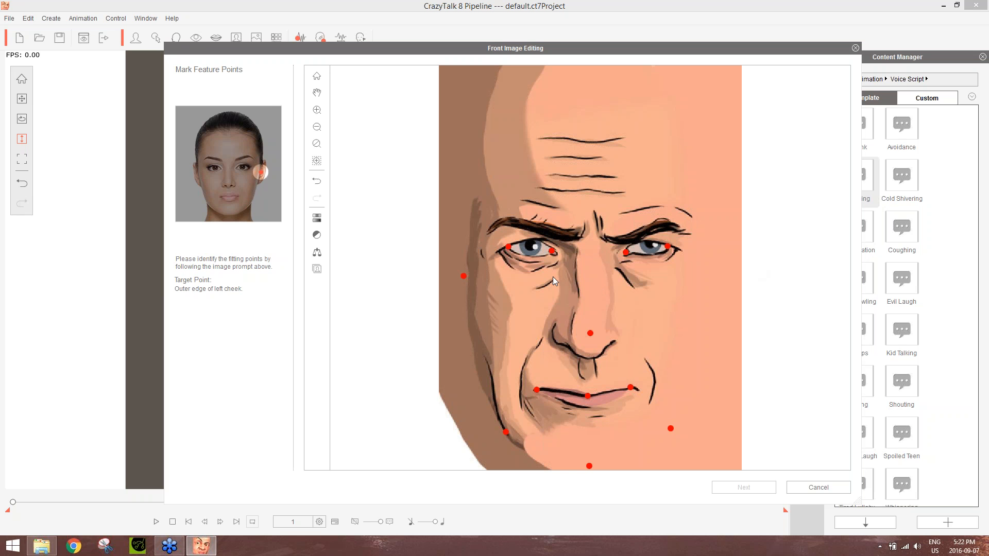
{"action": "left_click", "coordinate": [708, 280]}
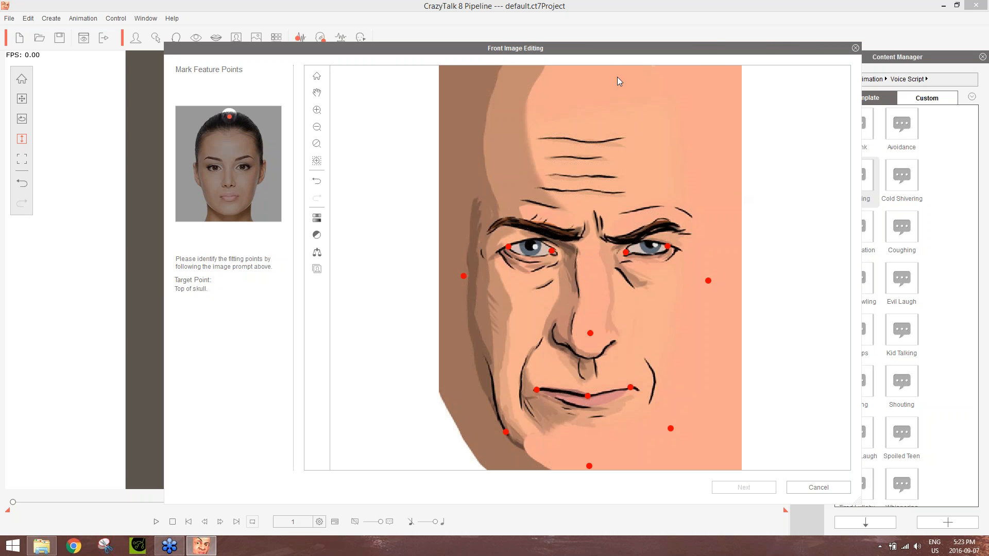
Step: Mark the top of the skull at the image's upper edge and generate the 3D head
{"action": "scroll", "coordinate": [627, 88], "scroll_direction": "up", "scroll_amount": 1}
{"action": "scroll", "coordinate": [627, 97], "scroll_direction": "down", "scroll_amount": 2}
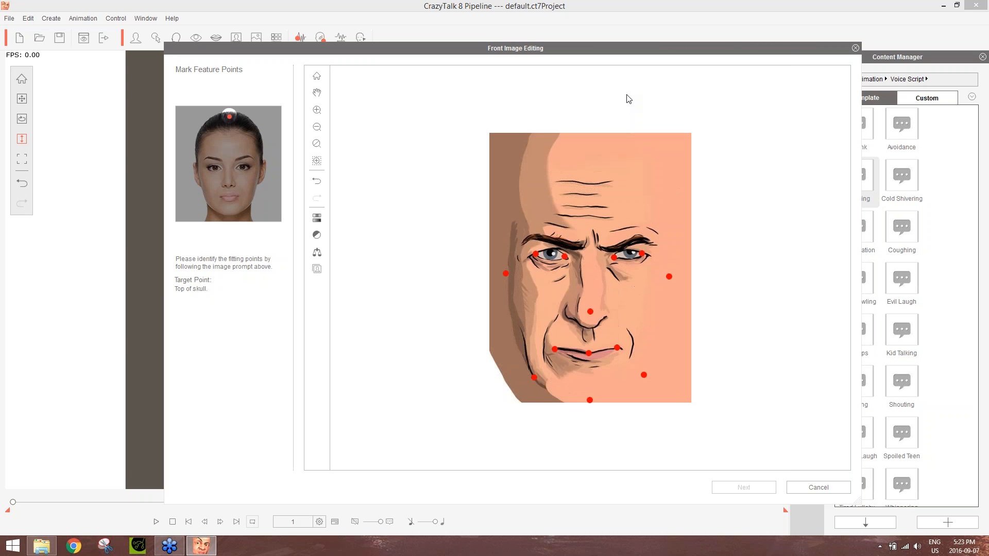
{"action": "left_click", "coordinate": [596, 135]}
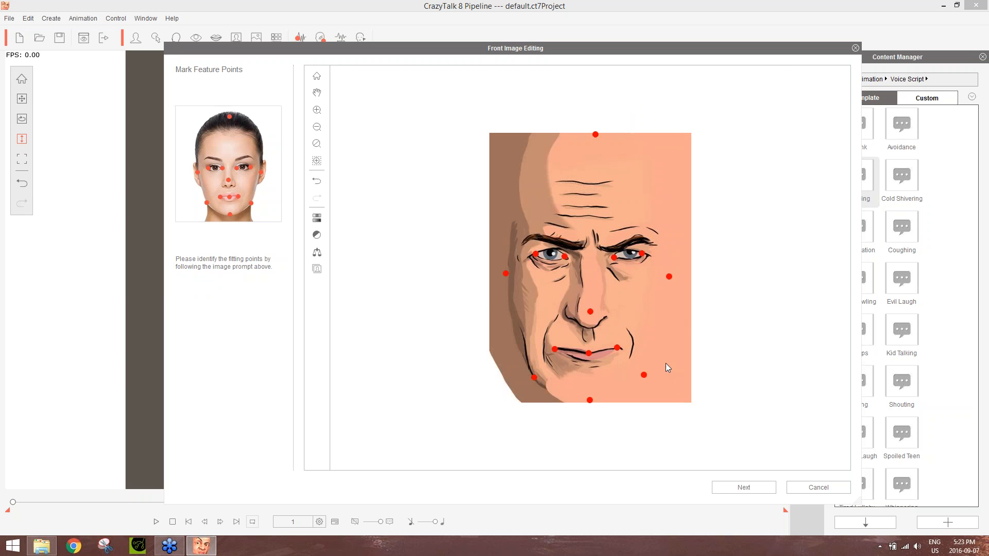
{"action": "left_click", "coordinate": [744, 487]}
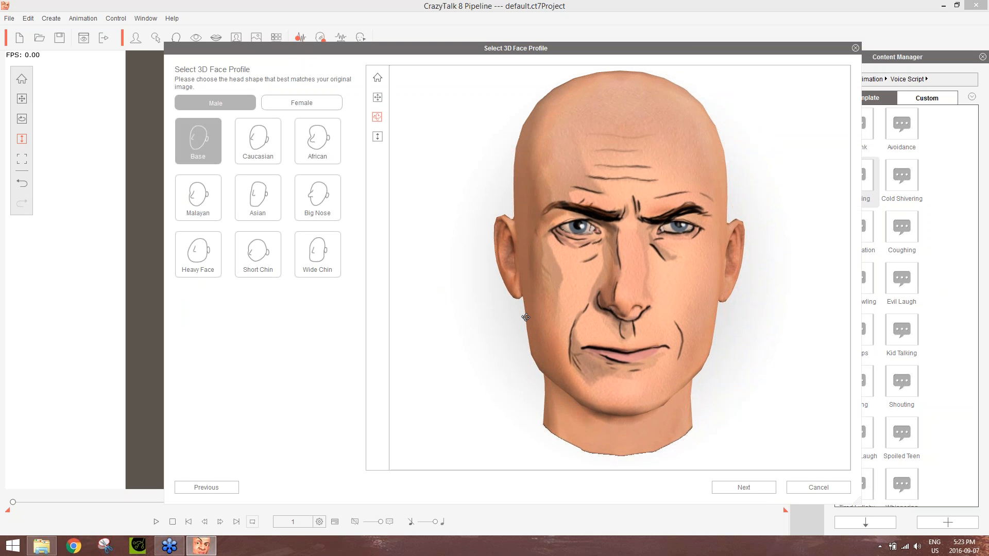
Step: Examine the generated 3D head from the front and from several side angles
{"action": "left_click_drag", "start_coordinate": [498, 309], "coordinate": [448, 347]}
{"action": "left_click_drag", "start_coordinate": [700, 292], "coordinate": [413, 304]}
{"action": "left_click_drag", "start_coordinate": [650, 292], "coordinate": [609, 290]}
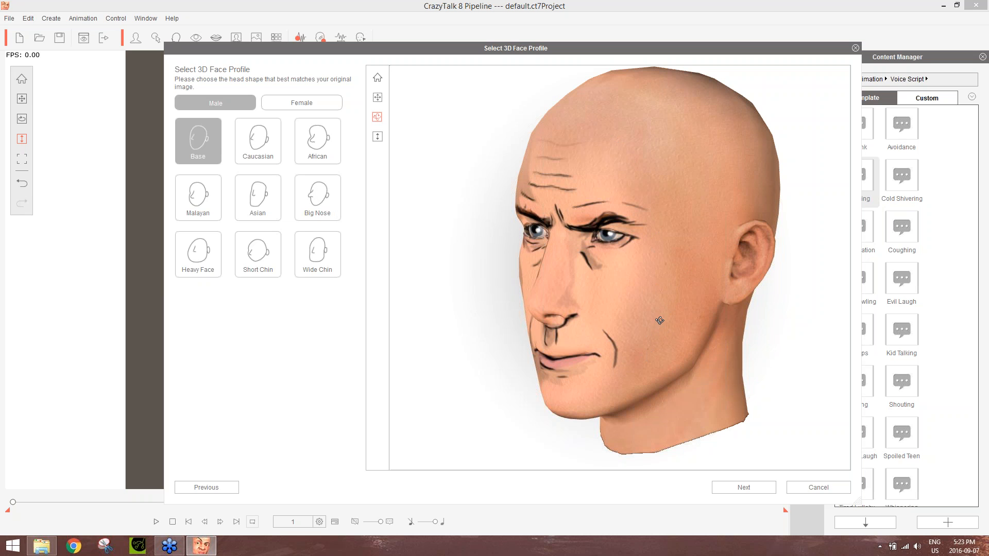
{"action": "left_click_drag", "start_coordinate": [705, 325], "coordinate": [985, 317]}
{"action": "left_click_drag", "start_coordinate": [546, 307], "coordinate": [613, 303]}
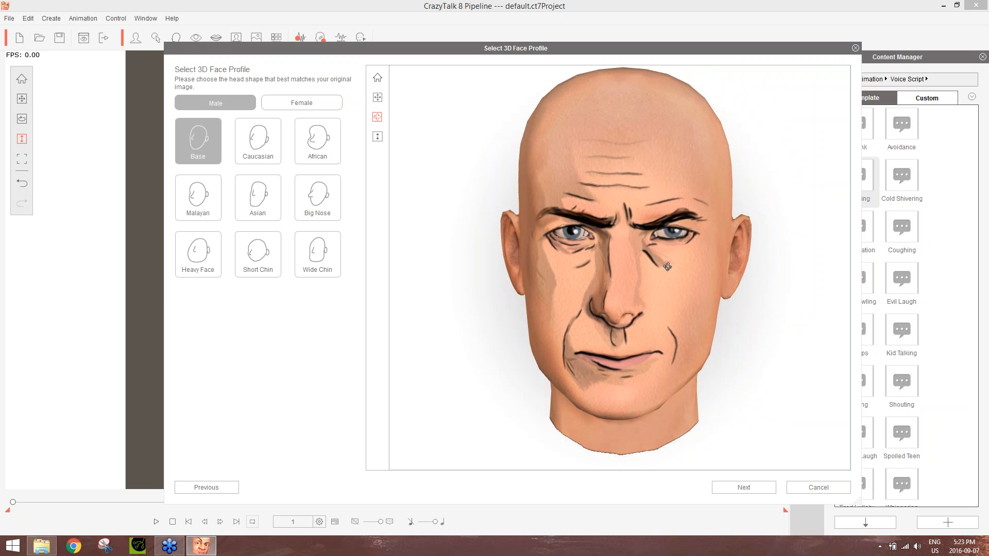
{"action": "left_click_drag", "start_coordinate": [708, 281], "coordinate": [394, 274]}
{"action": "left_click_drag", "start_coordinate": [671, 254], "coordinate": [524, 244]}
Step: Compare the Caucasian, African and Big Nose male face profiles, choose Caucasian and continue to front fitting
{"action": "left_click", "coordinate": [268, 148]}
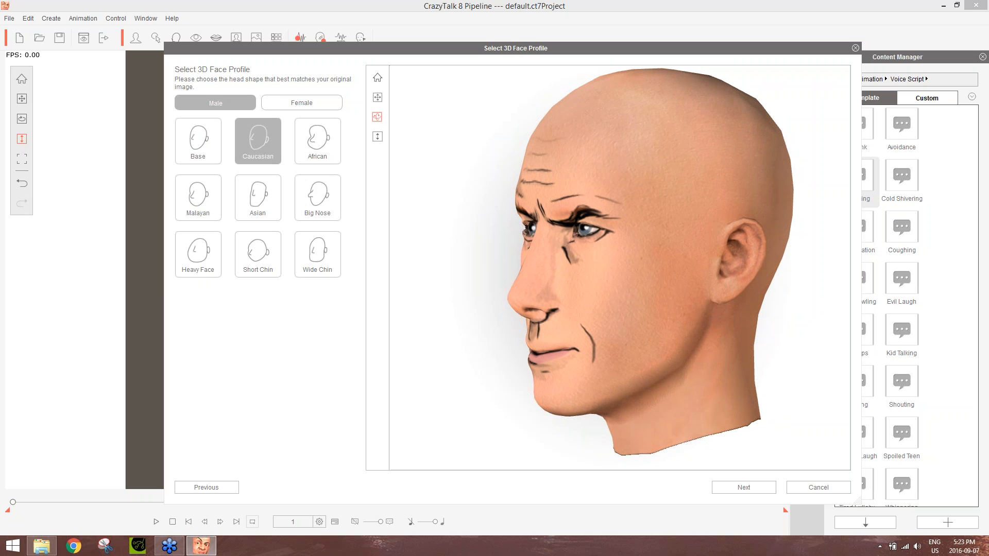
{"action": "left_click", "coordinate": [317, 148]}
{"action": "left_click", "coordinate": [312, 189]}
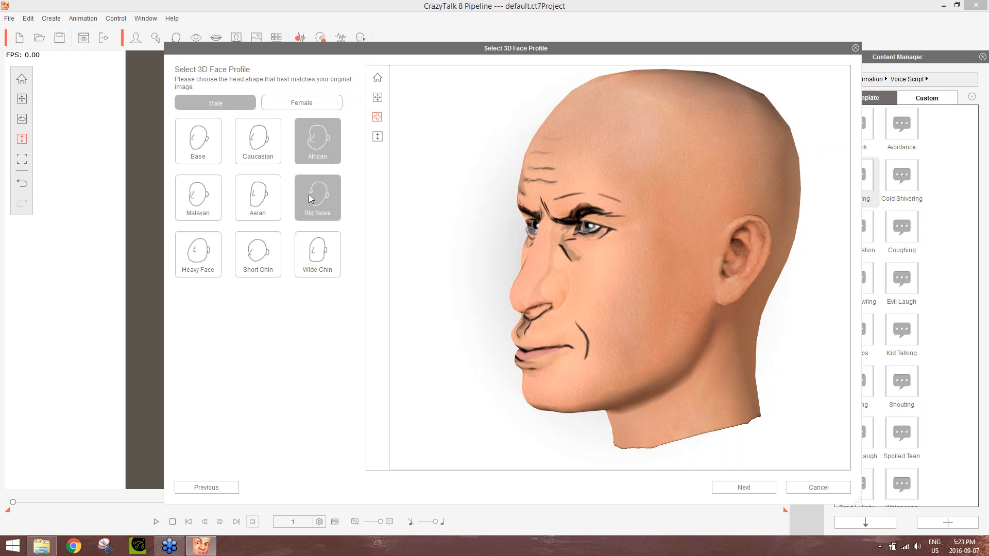
{"action": "left_click", "coordinate": [270, 140]}
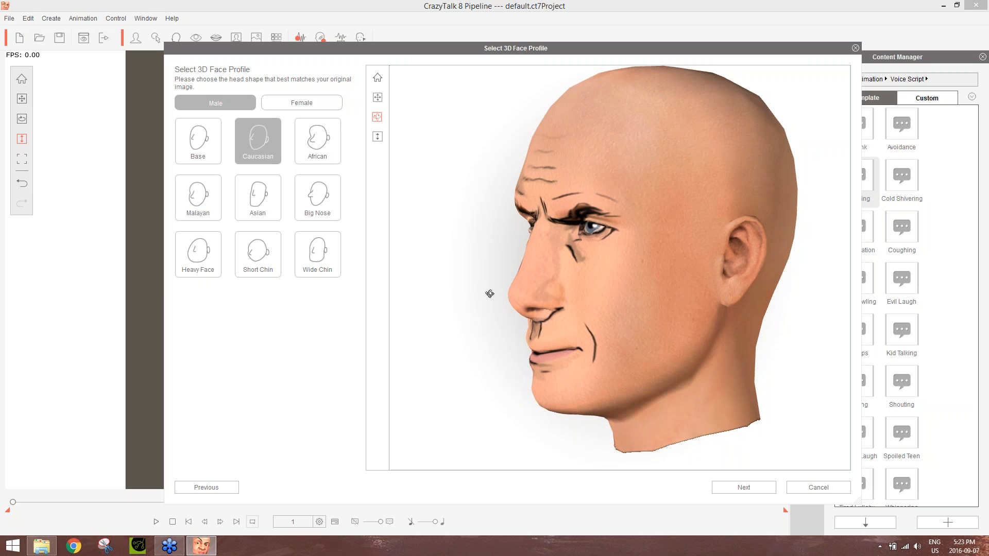
{"action": "left_click_drag", "start_coordinate": [490, 292], "coordinate": [691, 284]}
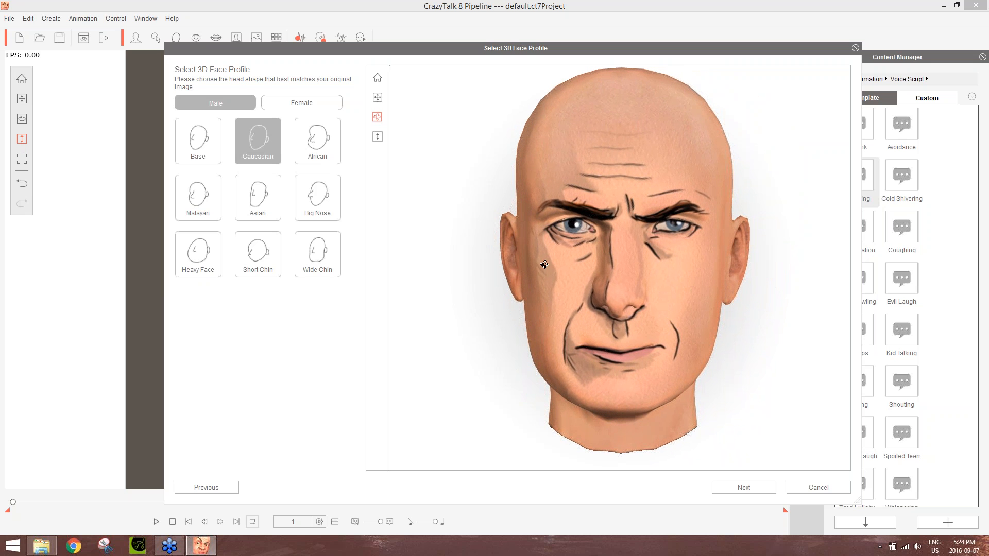
{"action": "left_click", "coordinate": [755, 484]}
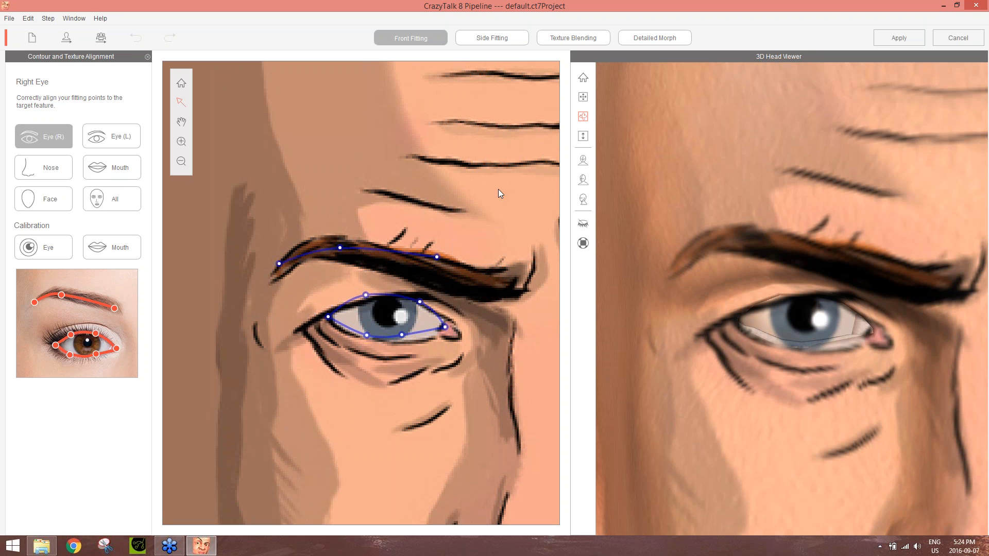
Step: Align the right eye's fitting points with the inner end of the eyebrow, the upper and lower lids and the inner eye corner
{"action": "left_click_drag", "start_coordinate": [437, 257], "coordinate": [496, 289]}
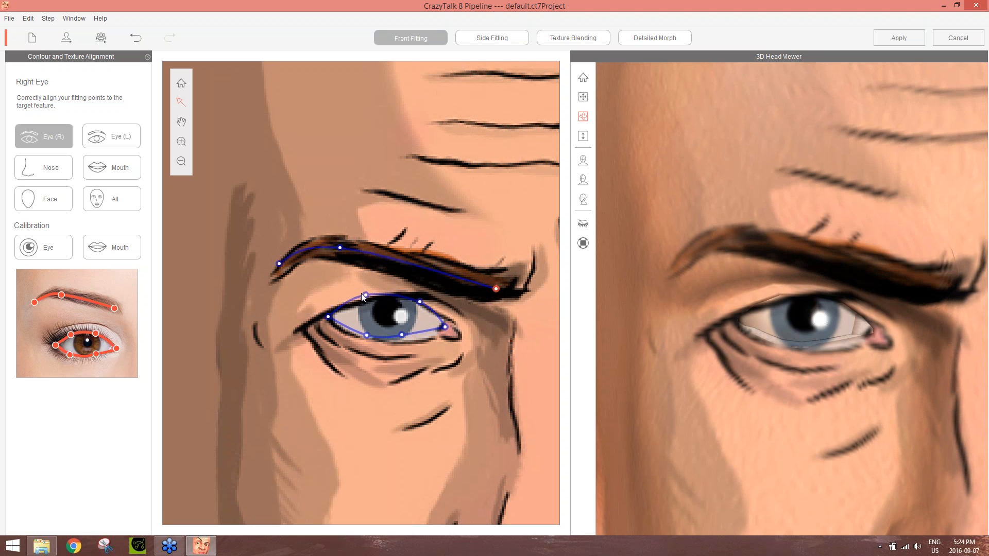
{"action": "left_click_drag", "start_coordinate": [363, 294], "coordinate": [363, 301]}
{"action": "left_click", "coordinate": [420, 303]}
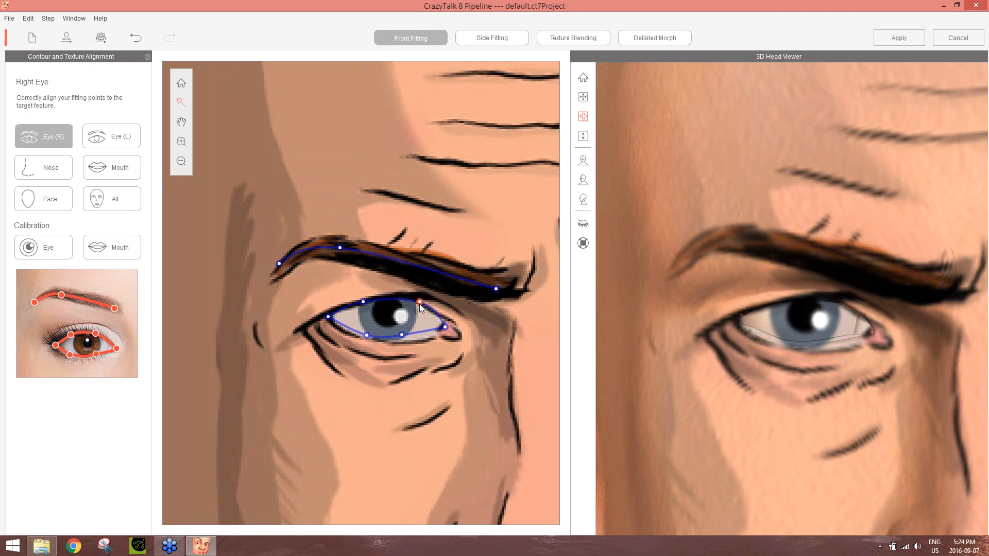
{"action": "left_click_drag", "start_coordinate": [402, 335], "coordinate": [363, 335]}
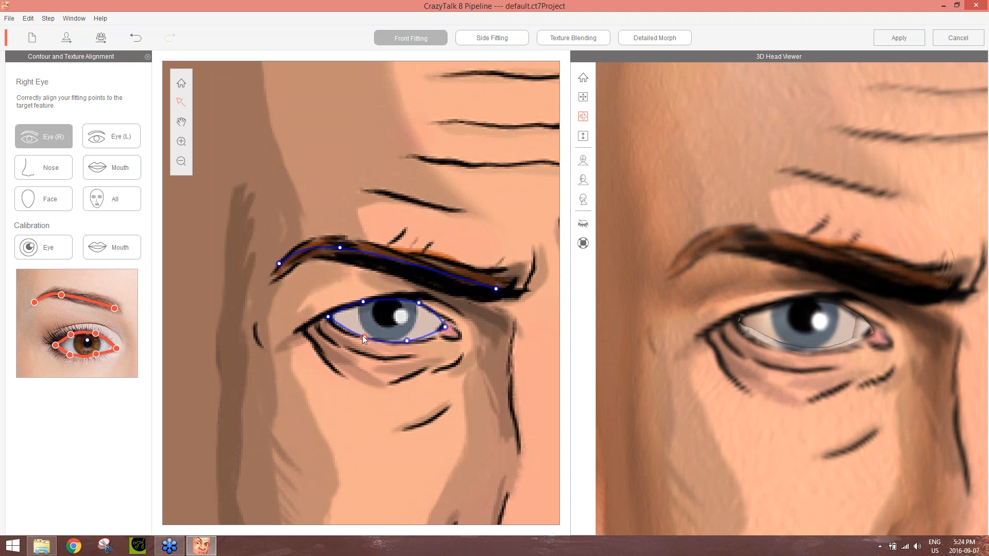
{"action": "left_click_drag", "start_coordinate": [445, 327], "coordinate": [451, 331]}
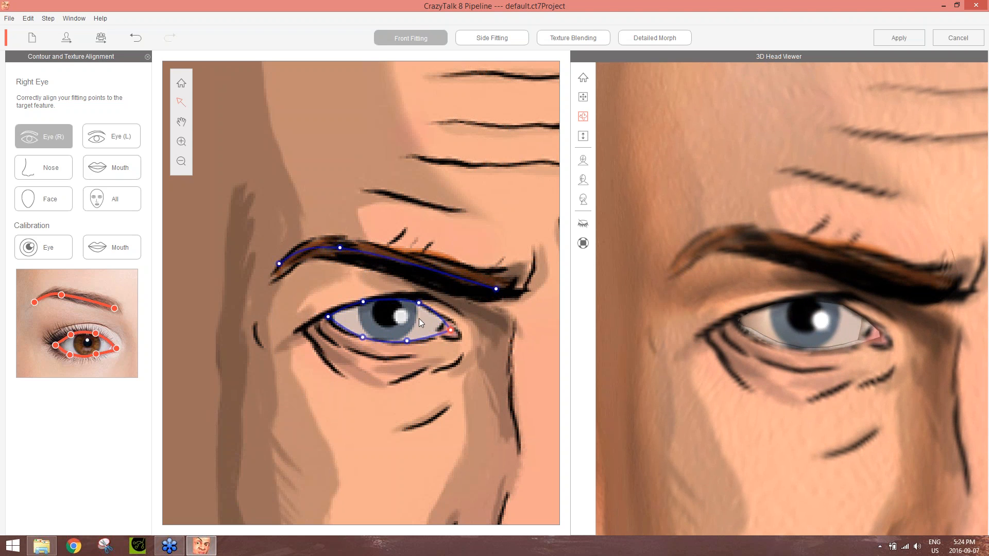
Step: Fit the left eye's contour points to the drawn upper lid, lower lid and both eye corners
{"action": "left_click", "coordinate": [116, 139]}
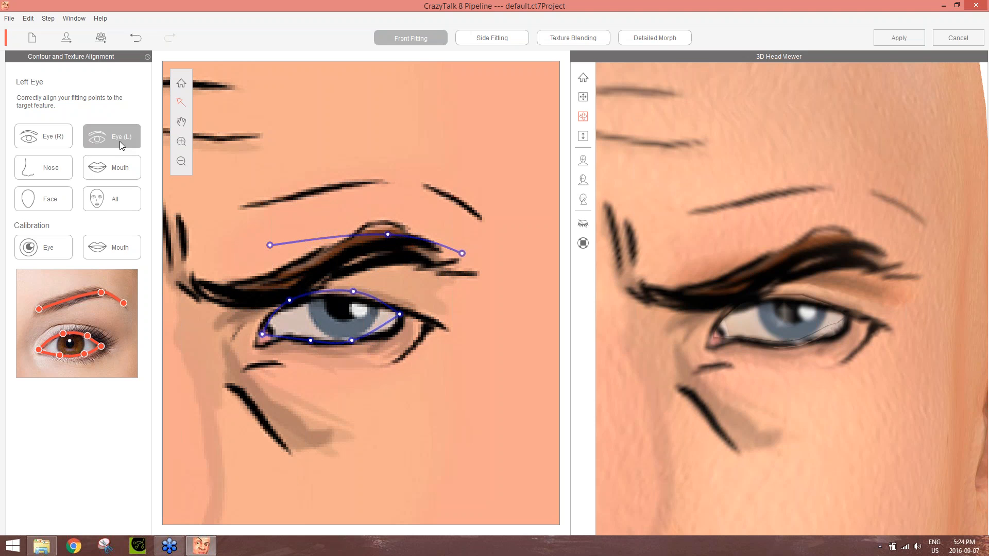
{"action": "left_click_drag", "start_coordinate": [289, 300], "coordinate": [377, 303]}
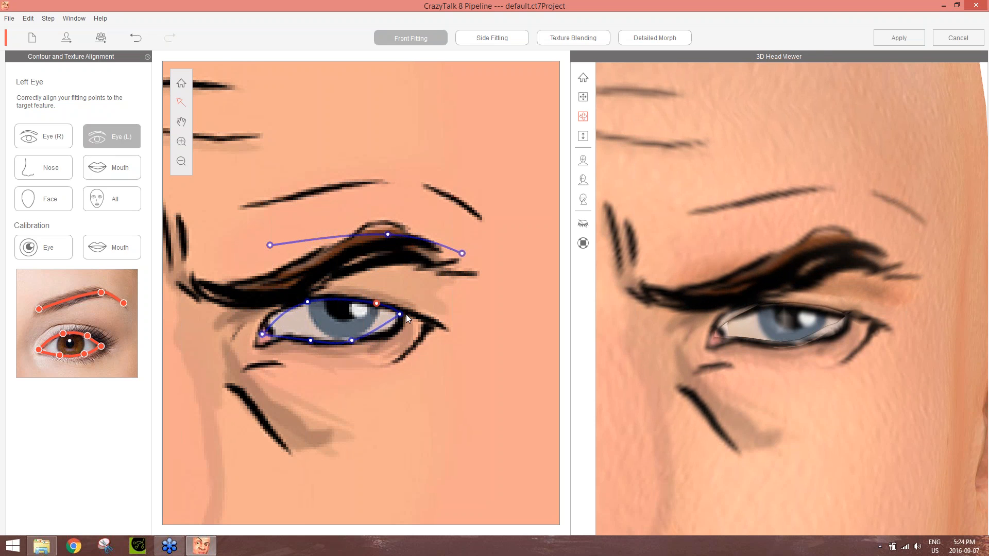
{"action": "mouse_move", "coordinate": [354, 340]}
{"action": "left_mouse_down"}
{"action": "mouse_move", "coordinate": [381, 336]}
{"action": "mouse_move", "coordinate": [370, 338]}
{"action": "left_mouse_up"}
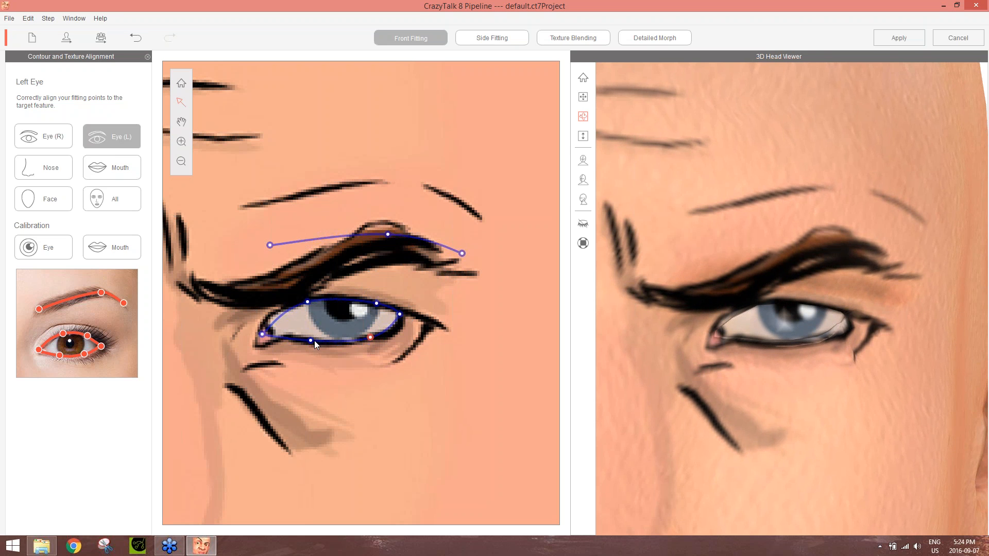
{"action": "left_click_drag", "start_coordinate": [306, 304], "coordinate": [295, 308]}
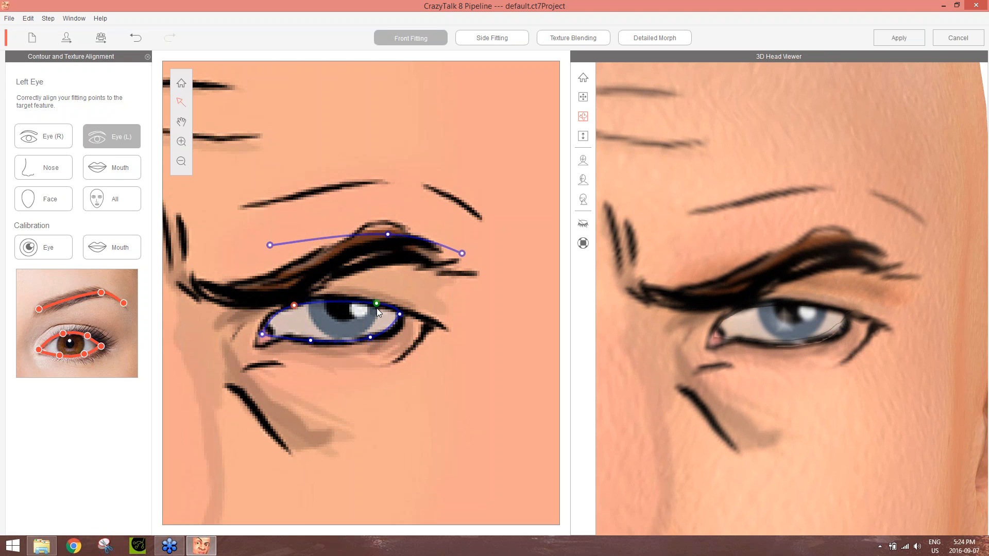
{"action": "left_click_drag", "start_coordinate": [262, 334], "coordinate": [261, 336]}
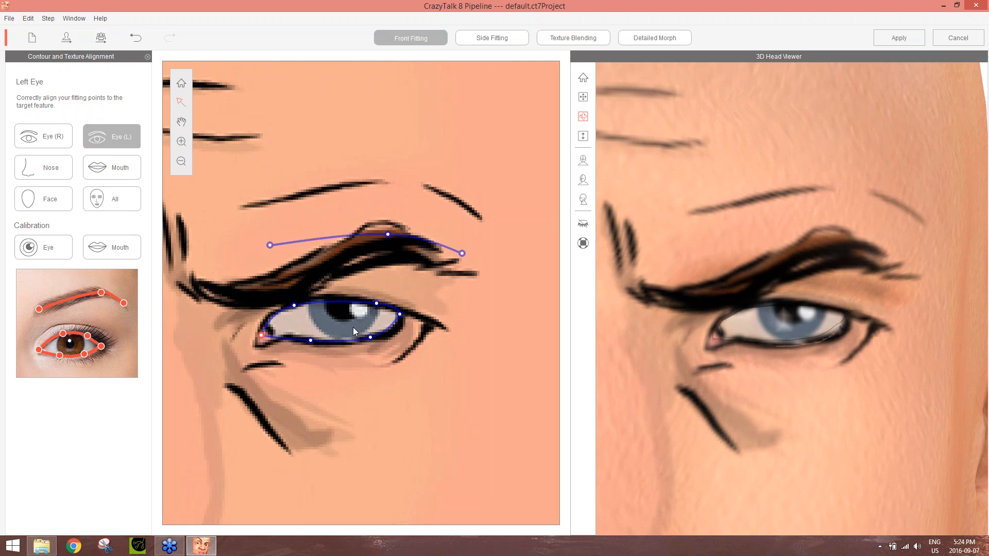
{"action": "left_click_drag", "start_coordinate": [401, 315], "coordinate": [403, 316]}
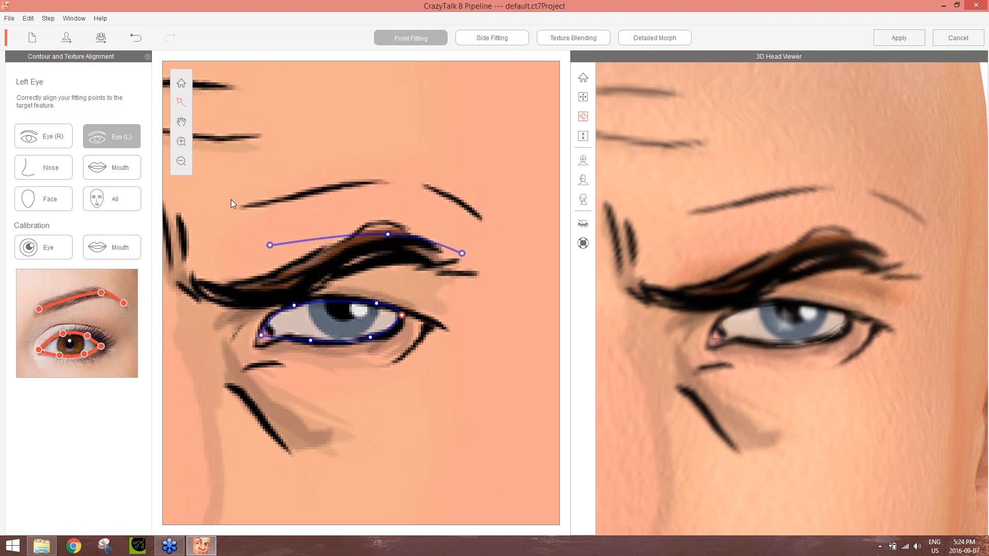
Step: Centre the nose contour on the drawn nose bridge and widen it around the character's right nostril wing
{"action": "left_click", "coordinate": [57, 168]}
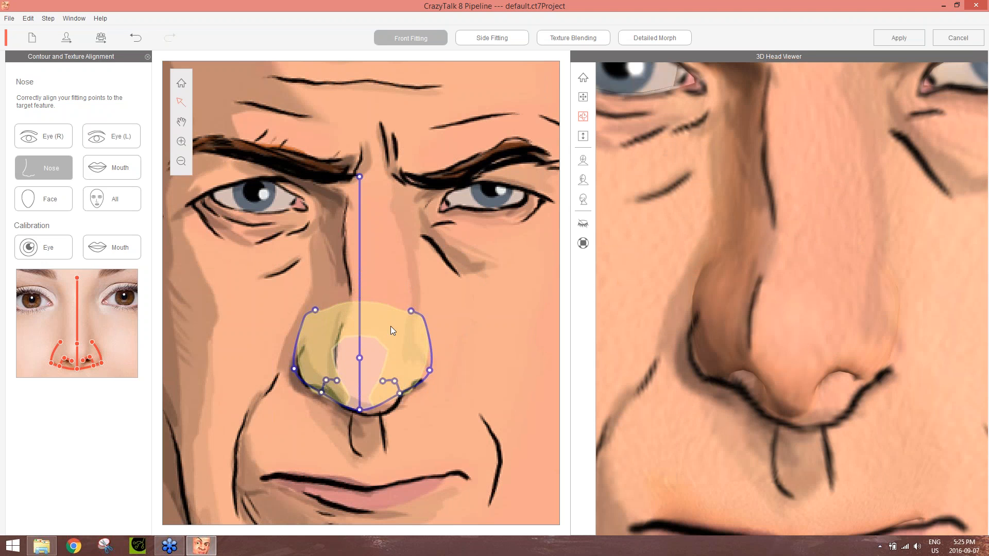
{"action": "left_click_drag", "start_coordinate": [360, 254], "coordinate": [370, 268]}
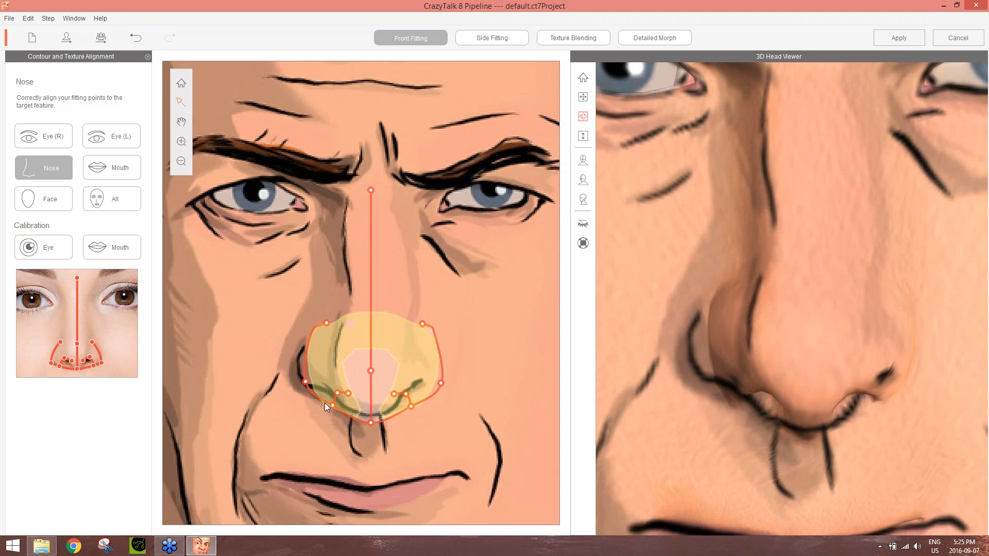
{"action": "left_click", "coordinate": [304, 383]}
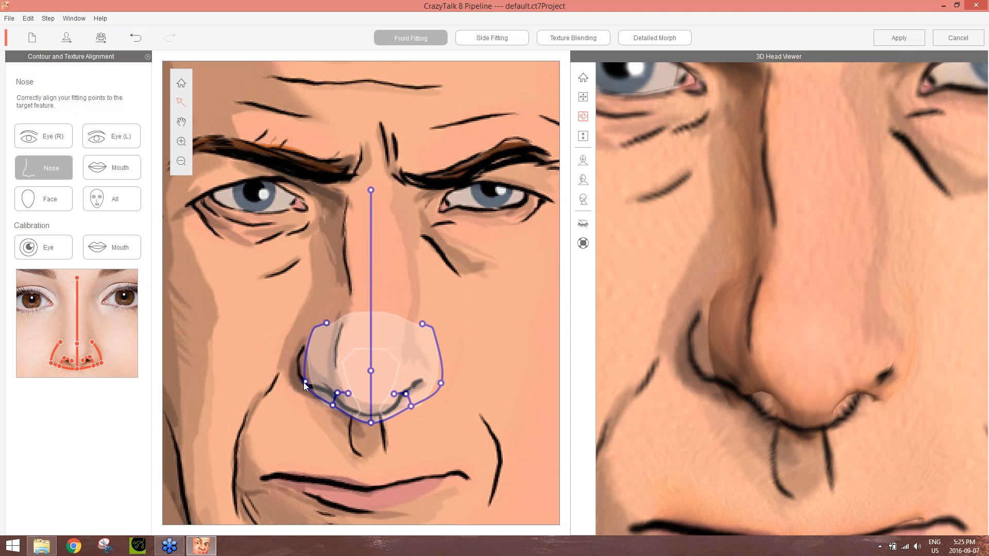
{"action": "left_click_drag", "start_coordinate": [299, 384], "coordinate": [289, 380]}
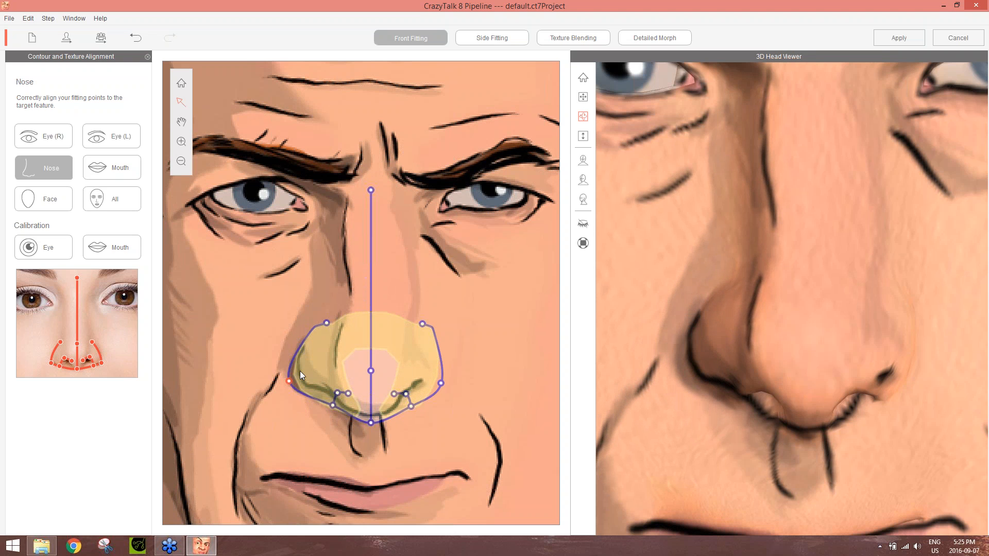
{"action": "left_click", "coordinate": [325, 324]}
{"action": "left_click_drag", "start_coordinate": [325, 323], "coordinate": [316, 328]}
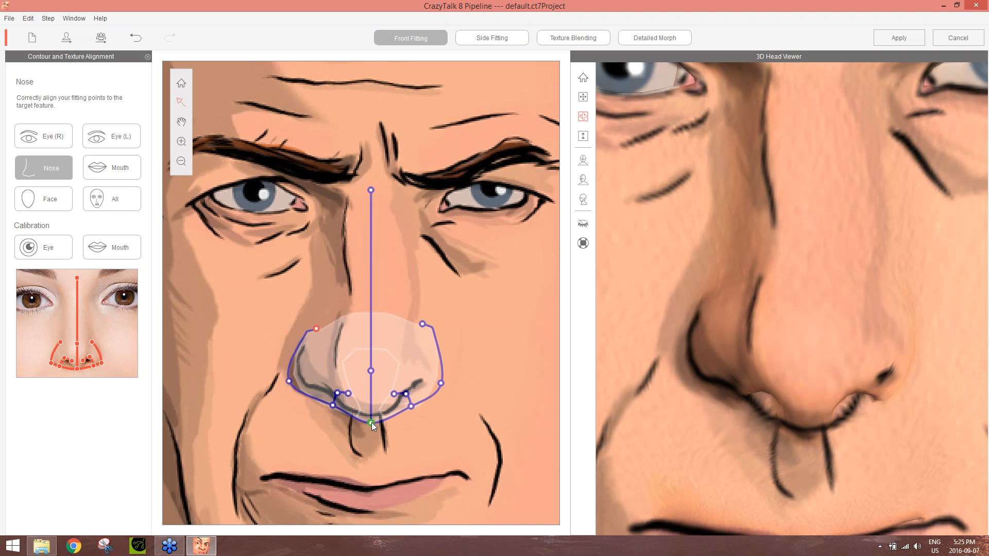
Step: Raise the nose contour's base point to the drawn underside and adjust the outline of the character's left nostril wing
{"action": "left_click_drag", "start_coordinate": [371, 422], "coordinate": [370, 416]}
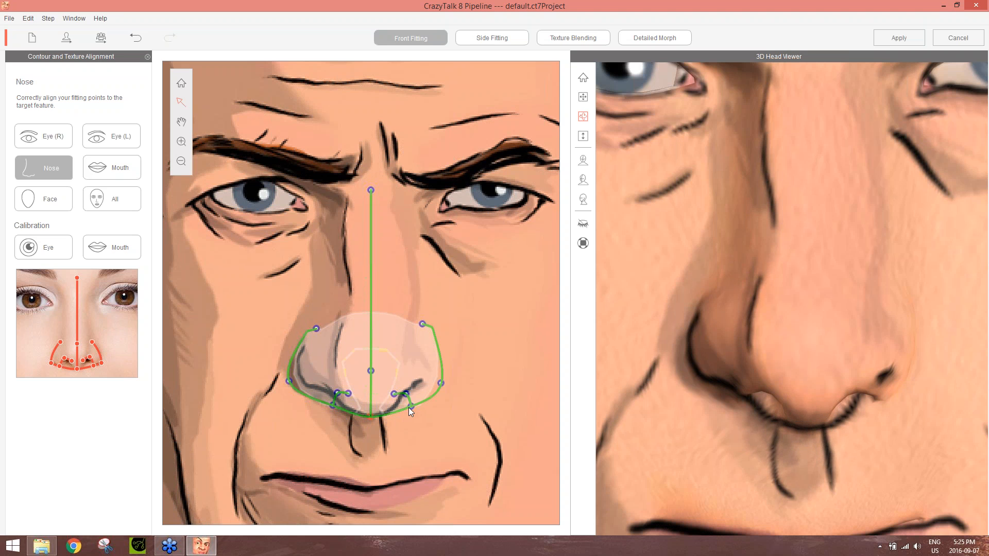
{"action": "left_click_drag", "start_coordinate": [441, 383], "coordinate": [450, 382]}
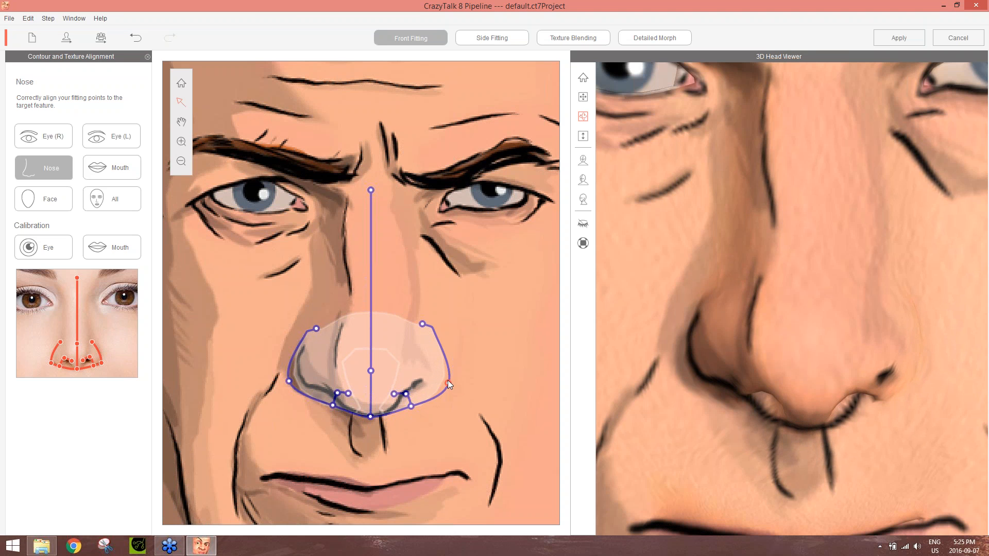
{"action": "left_click_drag", "start_coordinate": [420, 324], "coordinate": [418, 326]}
Step: Align both nostrils' fitting points and the nose base point with the drawn nostril lines
{"action": "mouse_move", "coordinate": [406, 394]}
{"action": "left_mouse_down"}
{"action": "mouse_move", "coordinate": [421, 378]}
{"action": "mouse_move", "coordinate": [397, 395]}
{"action": "mouse_move", "coordinate": [411, 401]}
{"action": "left_mouse_up"}
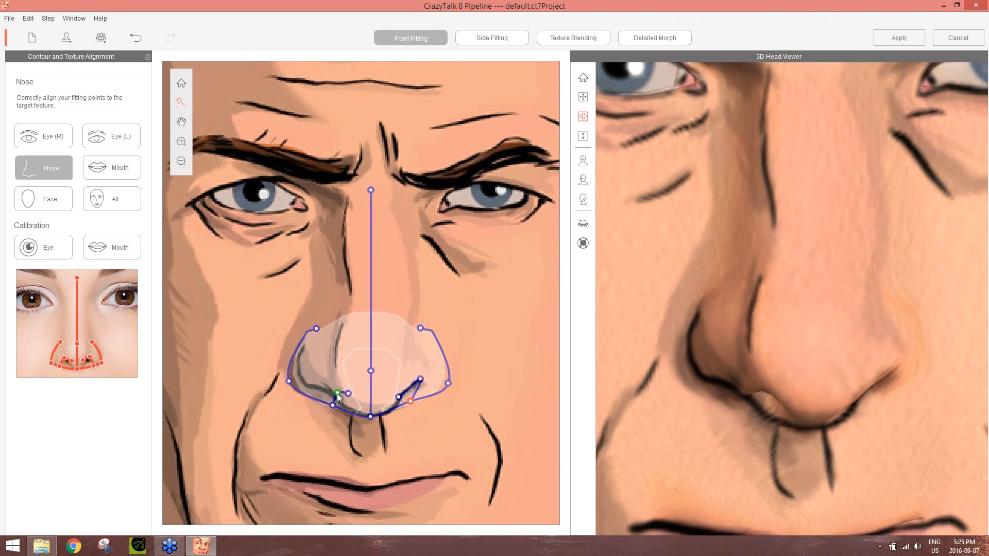
{"action": "mouse_move", "coordinate": [338, 395]}
{"action": "left_mouse_down"}
{"action": "mouse_move", "coordinate": [311, 385]}
{"action": "mouse_move", "coordinate": [335, 389]}
{"action": "left_mouse_up"}
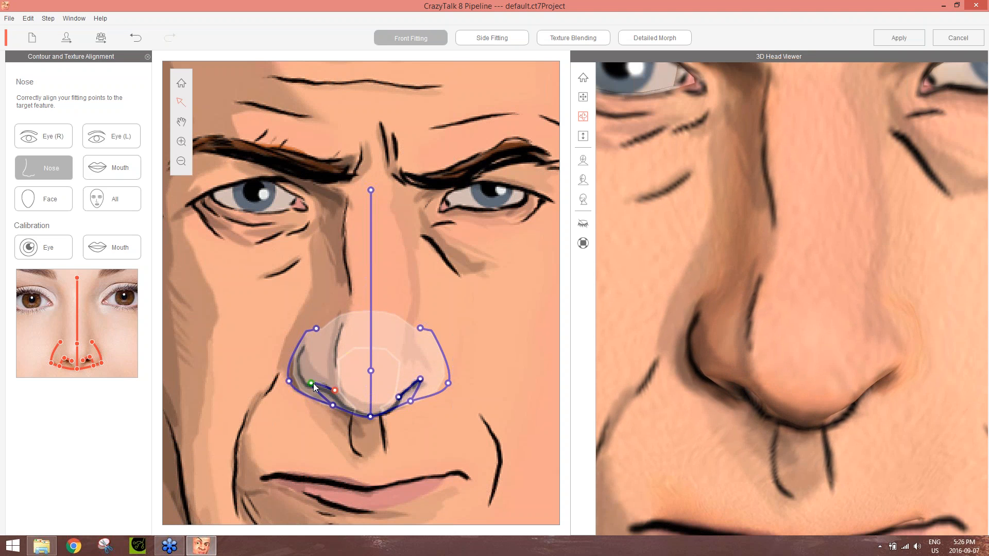
{"action": "left_click_drag", "start_coordinate": [335, 405], "coordinate": [343, 406]}
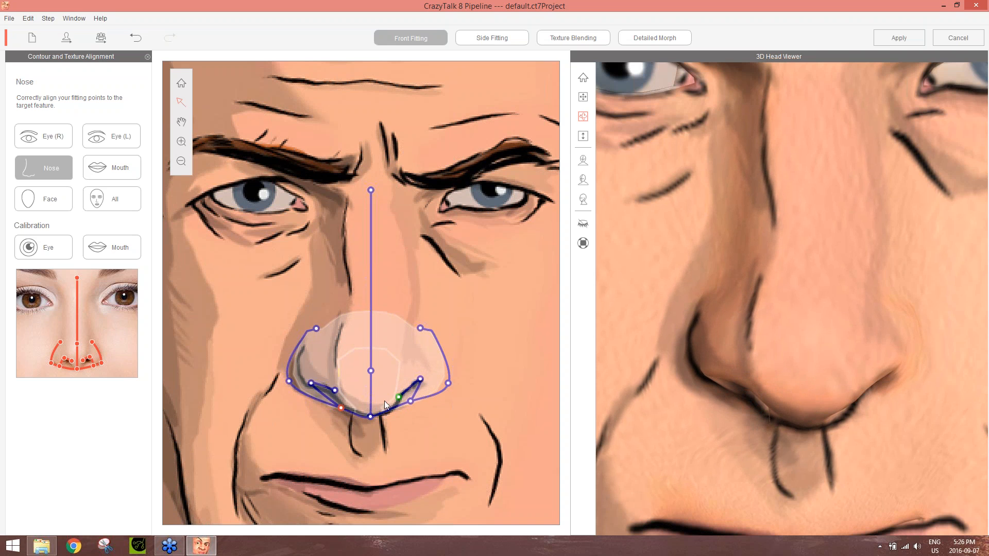
{"action": "left_click_drag", "start_coordinate": [369, 419], "coordinate": [373, 419]}
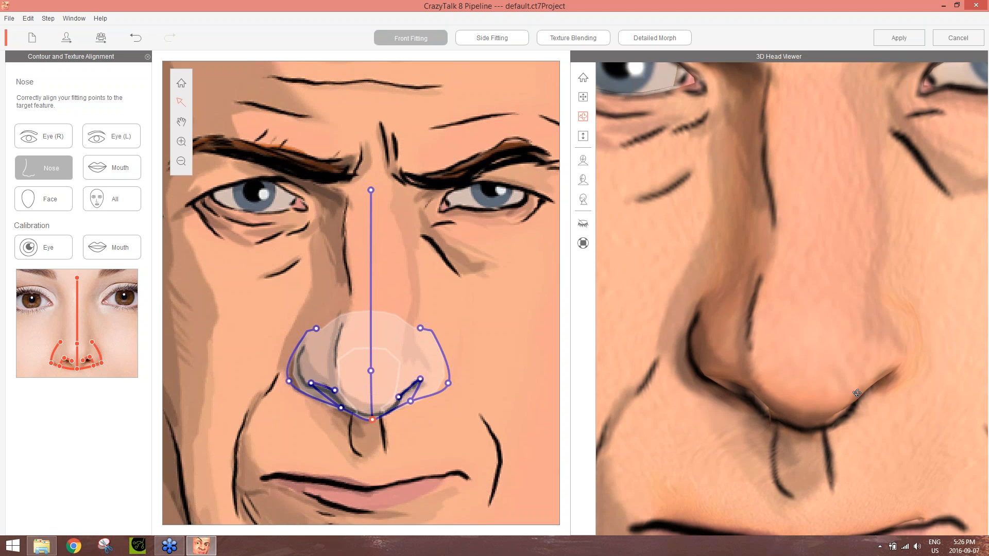
Step: Move the whole nose contour slightly down so the drawn underside falls under the 3D nose, checking it from an angle
{"action": "left_click_drag", "start_coordinate": [841, 398], "coordinate": [773, 363]}
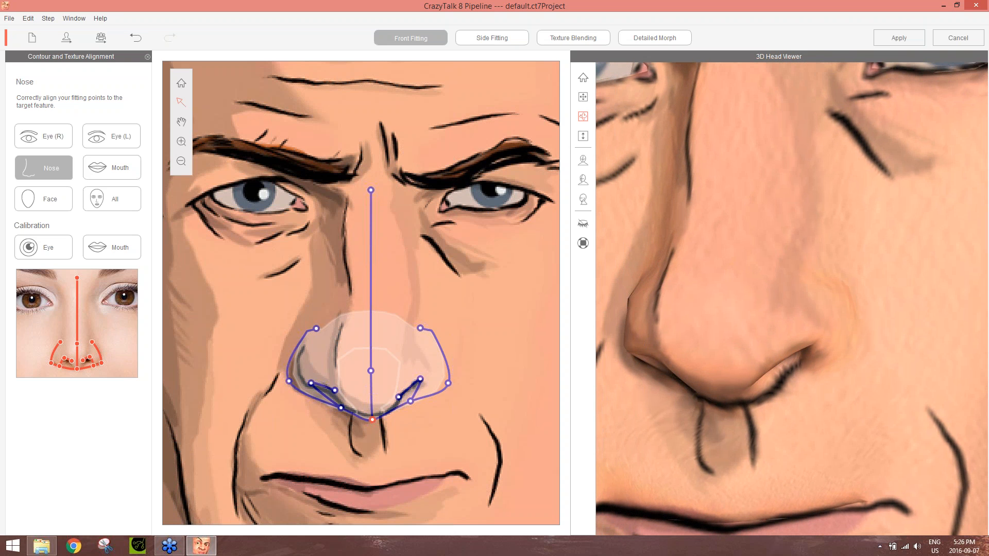
{"action": "left_click", "coordinate": [410, 401]}
{"action": "left_click_drag", "start_coordinate": [369, 341], "coordinate": [368, 339]}
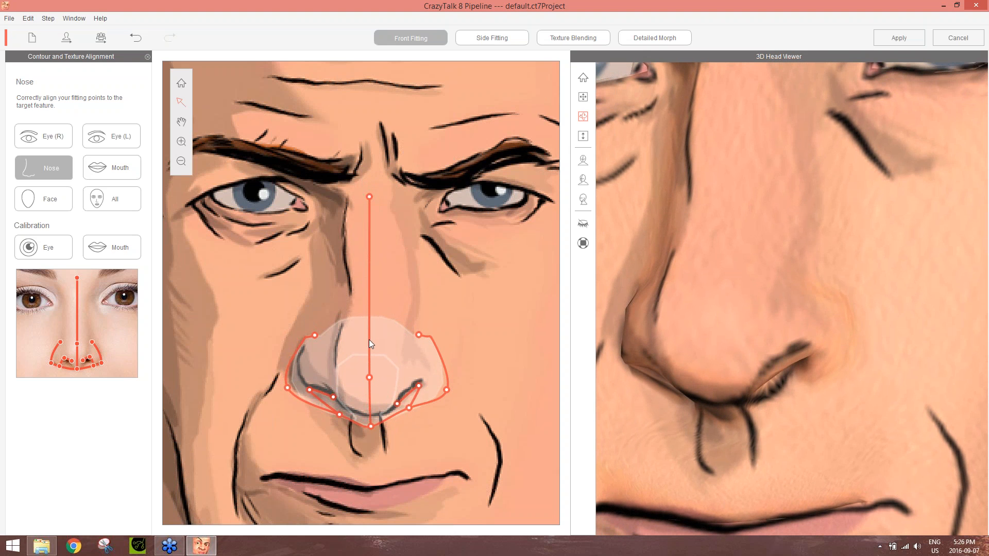
{"action": "left_click_drag", "start_coordinate": [370, 335], "coordinate": [370, 337]}
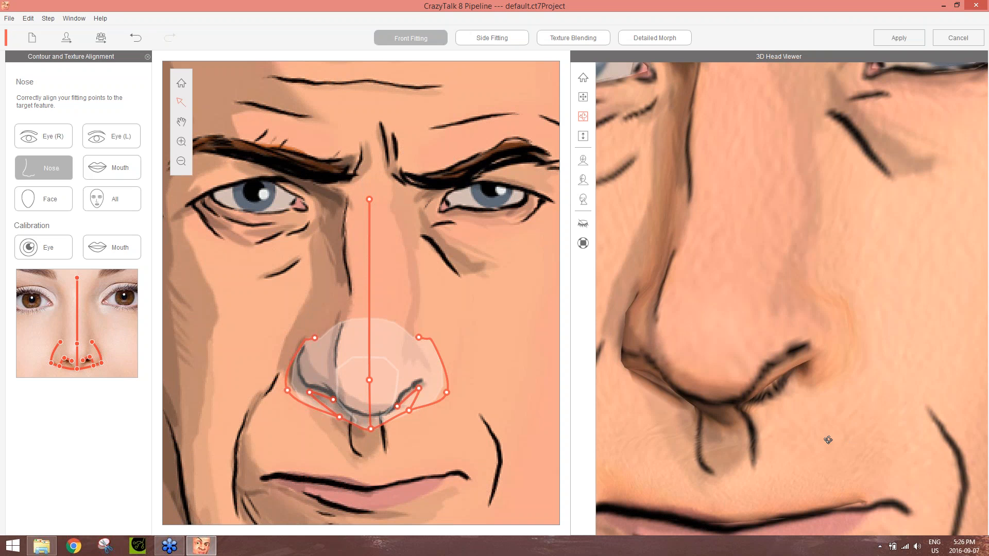
{"action": "left_click_drag", "start_coordinate": [828, 439], "coordinate": [773, 432]}
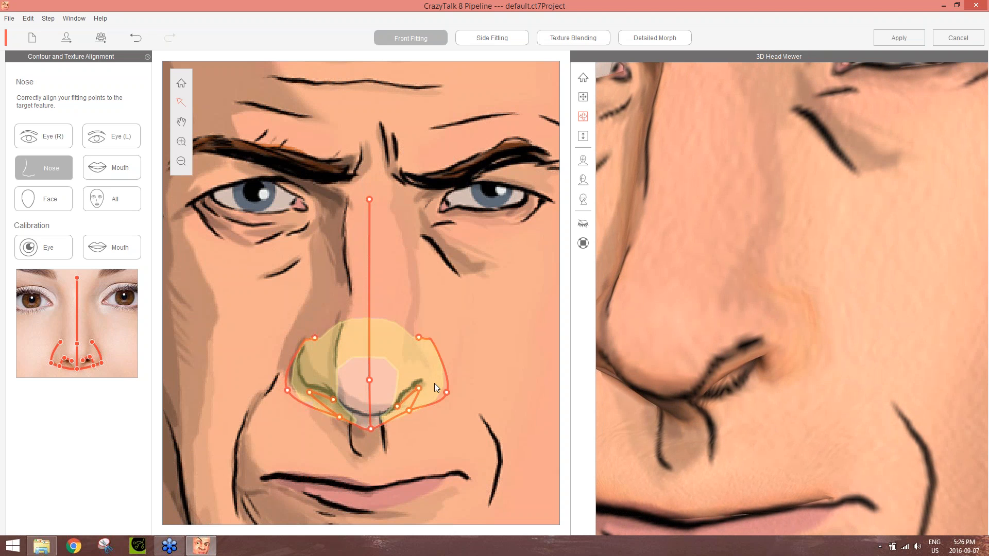
Step: Refit the inner and outer points of both nostrils to the drawn nostril lines after the contour shift
{"action": "mouse_move", "coordinate": [417, 386]}
{"action": "left_mouse_down"}
{"action": "mouse_move", "coordinate": [418, 378]}
{"action": "mouse_move", "coordinate": [395, 398]}
{"action": "left_mouse_up"}
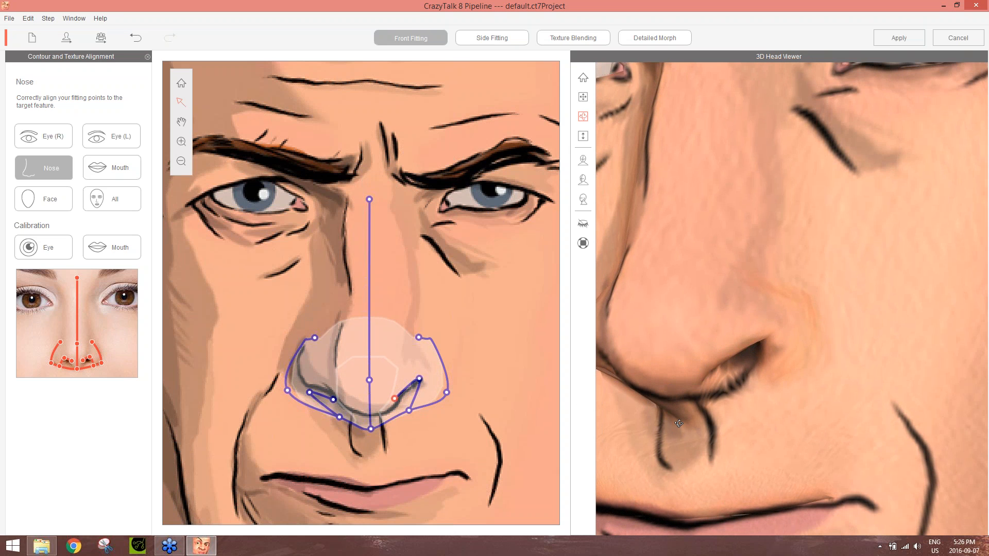
{"action": "left_click_drag", "start_coordinate": [691, 414], "coordinate": [839, 428]}
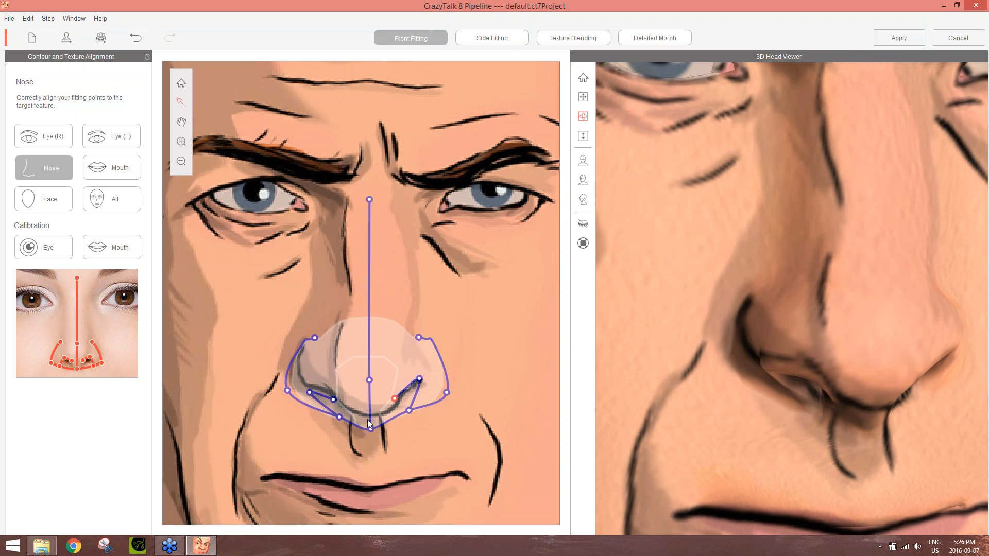
{"action": "left_click", "coordinate": [310, 392]}
{"action": "left_click_drag", "start_coordinate": [310, 392], "coordinate": [338, 393]}
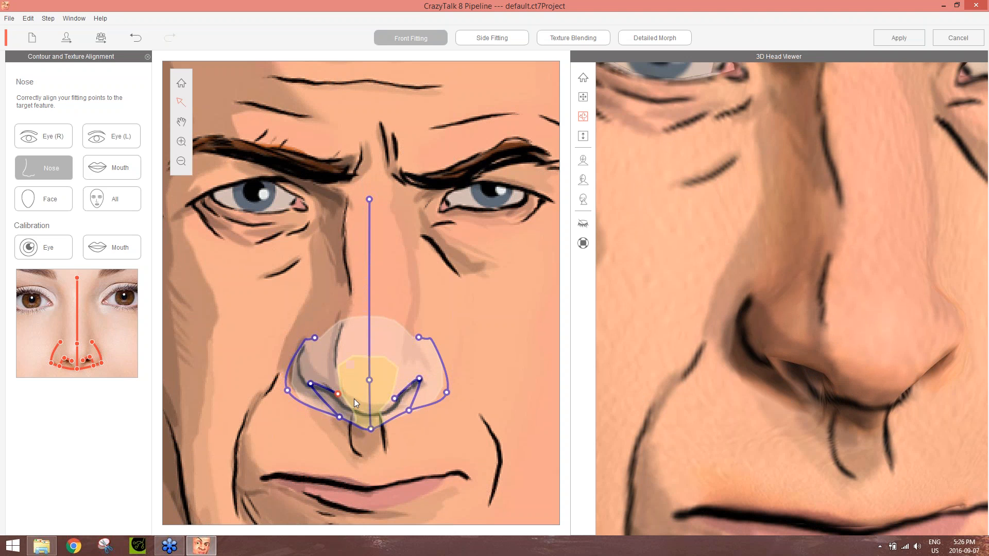
Step: Raise the nose contour's base point slightly and lower the nose tip point along the centre line
{"action": "left_click_drag", "start_coordinate": [881, 368], "coordinate": [782, 379]}
{"action": "scroll", "coordinate": [824, 379], "scroll_direction": "down", "scroll_amount": 4}
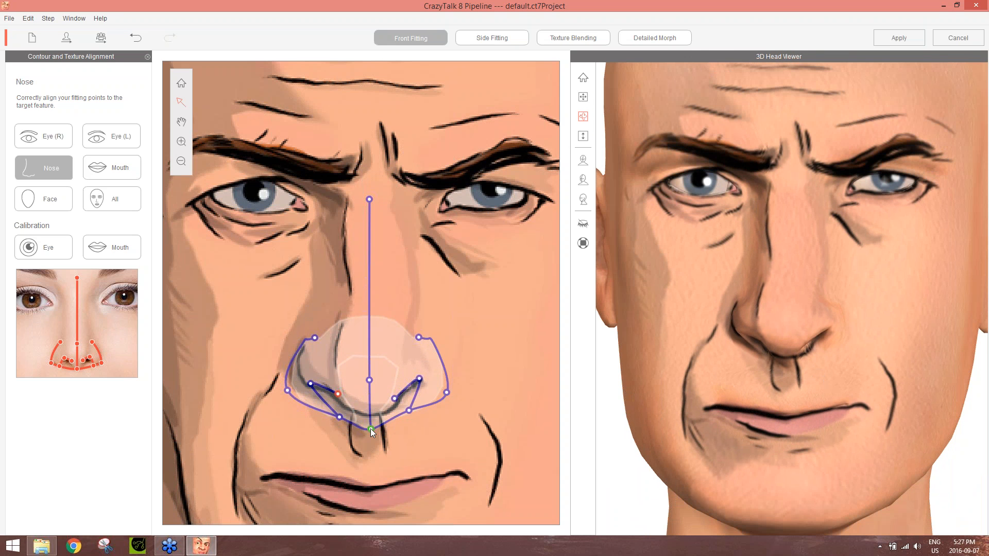
{"action": "left_click_drag", "start_coordinate": [370, 428], "coordinate": [372, 427]}
{"action": "left_click_drag", "start_coordinate": [369, 382], "coordinate": [375, 389]}
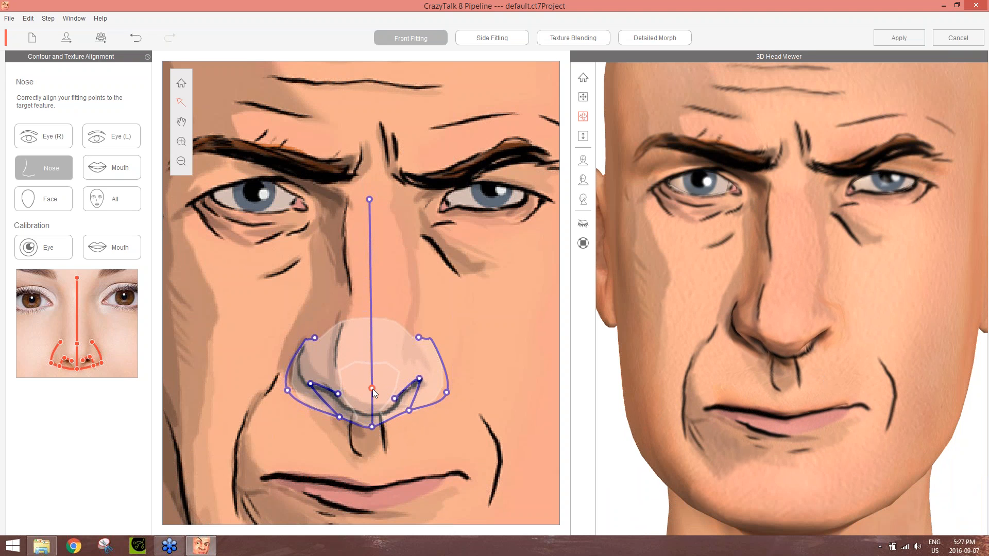
Step: Shift the whole nose contour slightly down, fine-tune its height and check the 3D nose from several angles
{"action": "left_click_drag", "start_coordinate": [855, 287], "coordinate": [370, 283]}
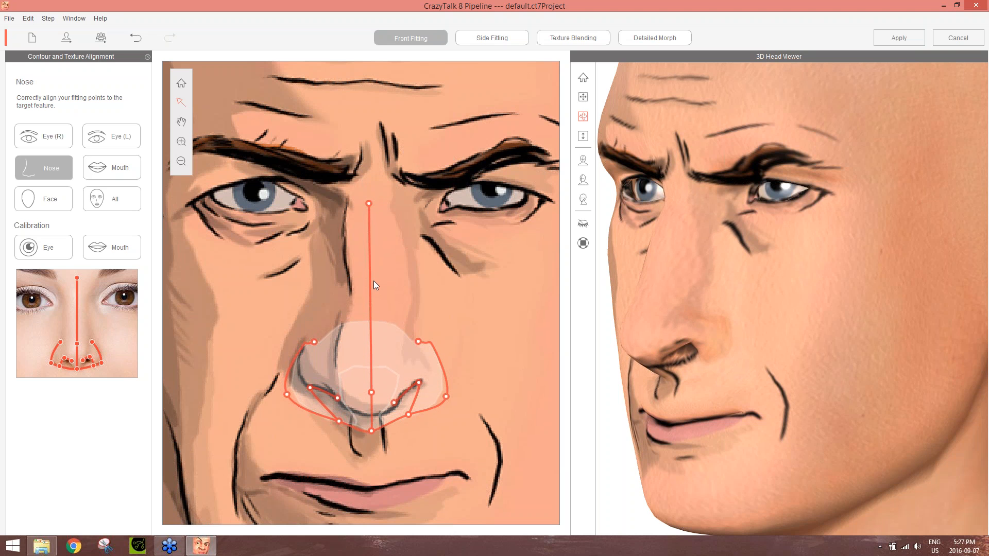
{"action": "left_click_drag", "start_coordinate": [371, 273], "coordinate": [371, 271]}
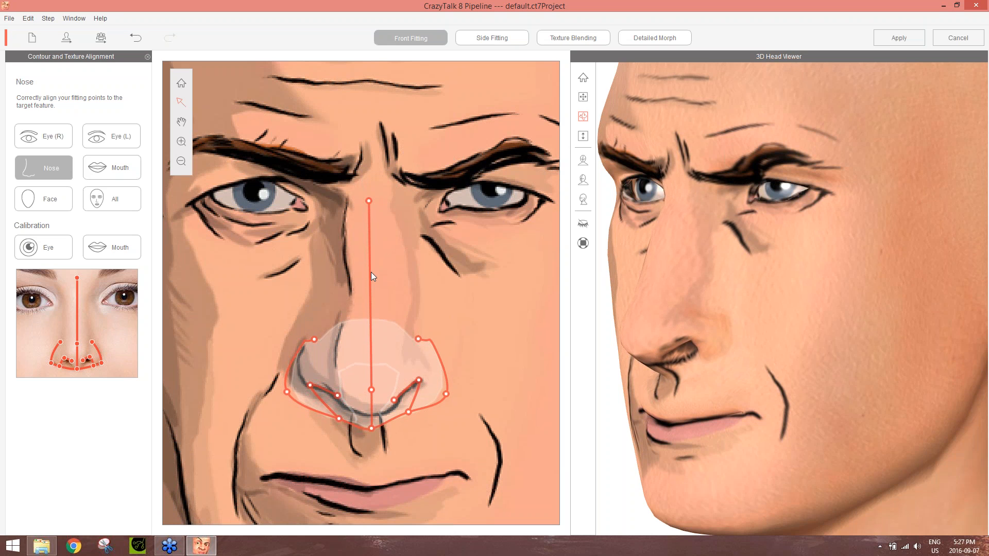
{"action": "left_click_drag", "start_coordinate": [701, 346], "coordinate": [969, 358]}
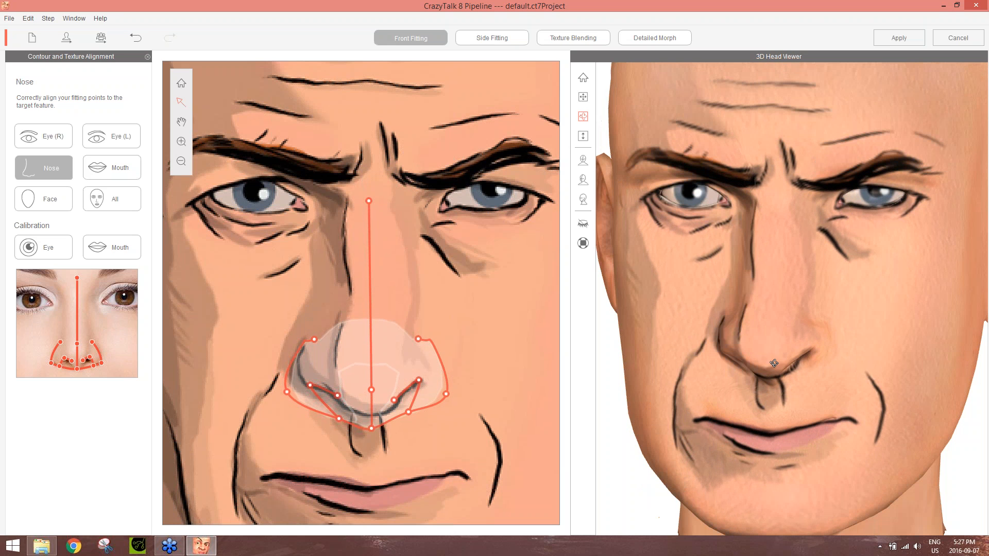
{"action": "left_click_drag", "start_coordinate": [775, 363], "coordinate": [804, 368]}
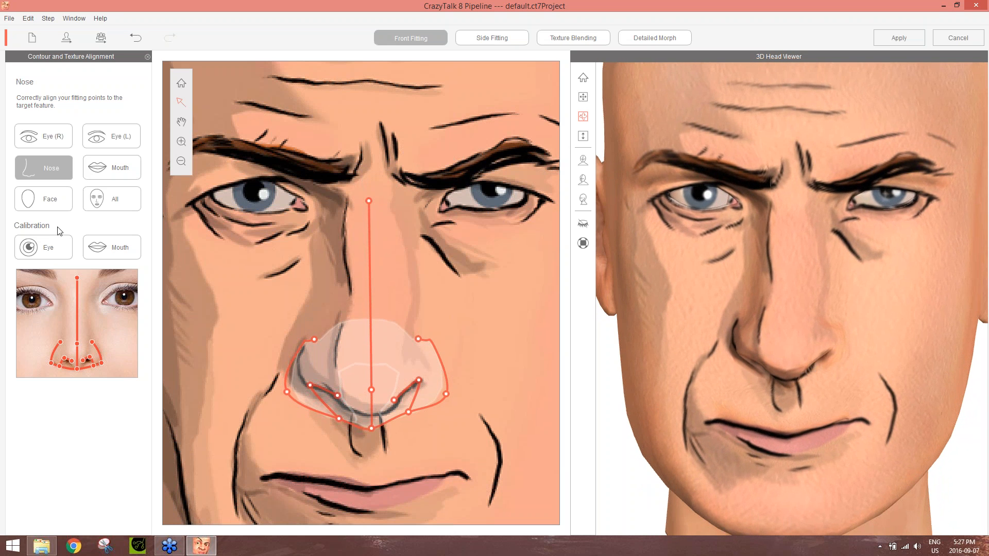
Step: Align the mouth contour's parting-line points and the character's left mouth corner with the drawn lip line
{"action": "left_click", "coordinate": [108, 167]}
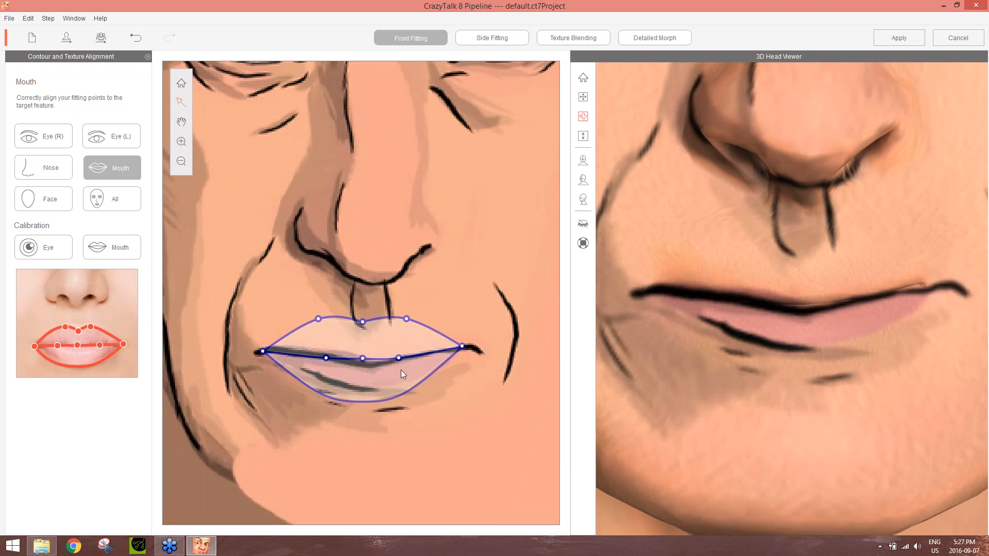
{"action": "left_click_drag", "start_coordinate": [360, 359], "coordinate": [467, 347]}
{"action": "left_click_drag", "start_coordinate": [326, 357], "coordinate": [324, 357]}
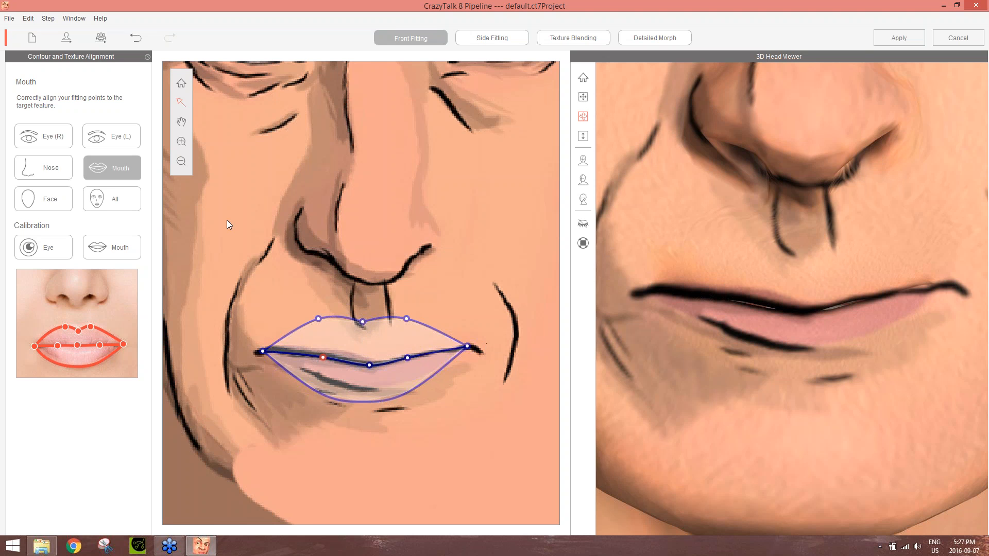
Step: Try wider ears in the face contour, restore them with the character's left upper ear point slightly outward, and display all contours
{"action": "left_click", "coordinate": [54, 198]}
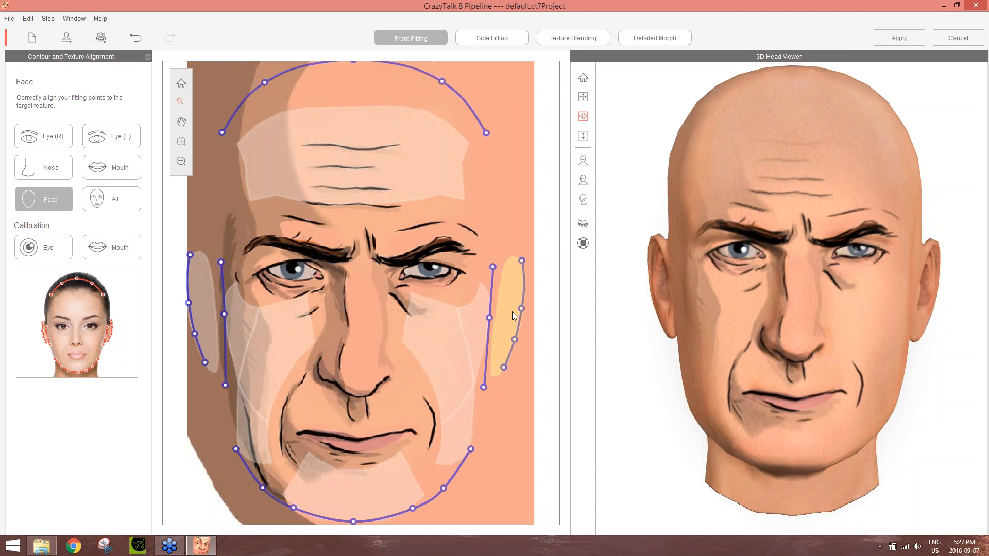
{"action": "left_click_drag", "start_coordinate": [509, 311], "coordinate": [556, 310]}
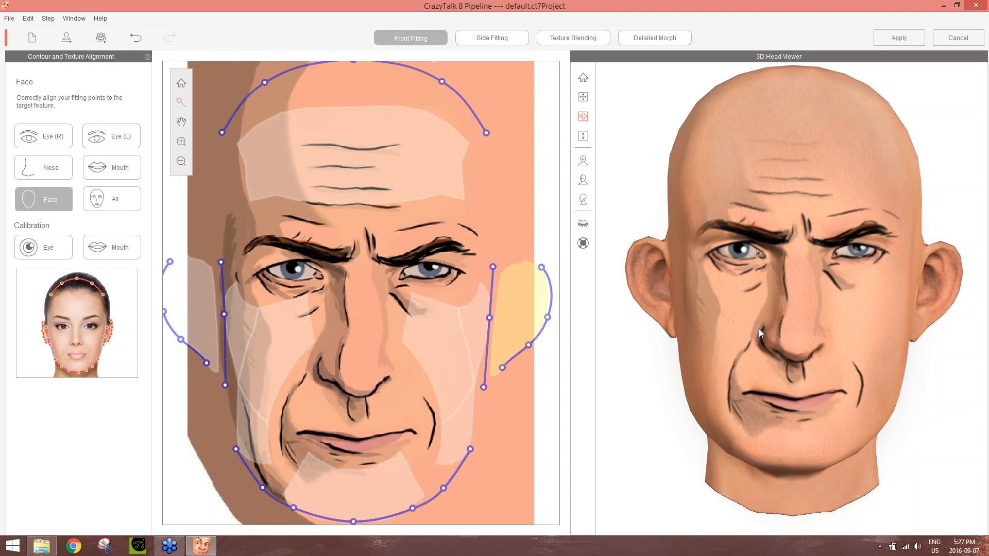
{"action": "left_click_drag", "start_coordinate": [759, 333], "coordinate": [599, 322]}
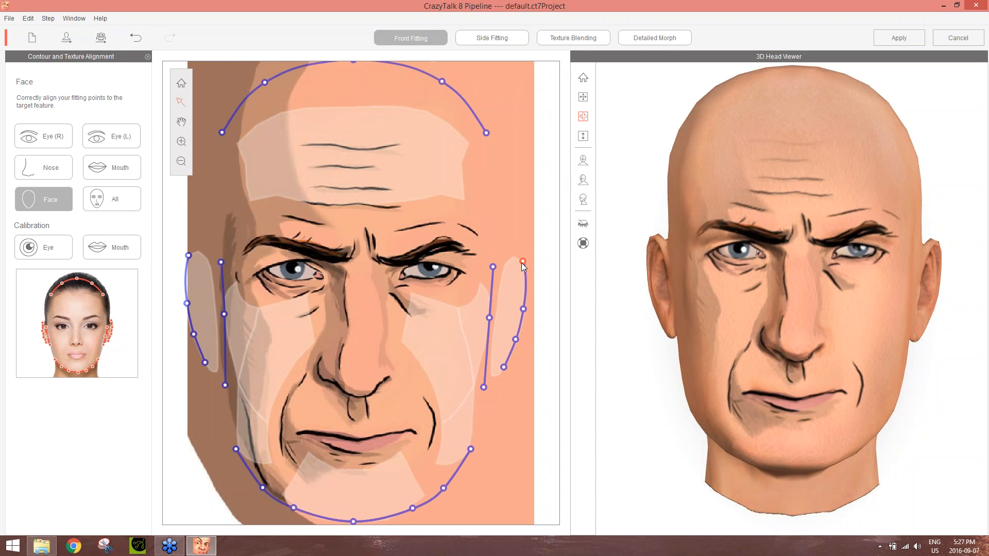
{"action": "mouse_move", "coordinate": [522, 264]}
{"action": "left_mouse_down"}
{"action": "mouse_move", "coordinate": [539, 253]}
{"action": "mouse_move", "coordinate": [528, 265]}
{"action": "left_mouse_up"}
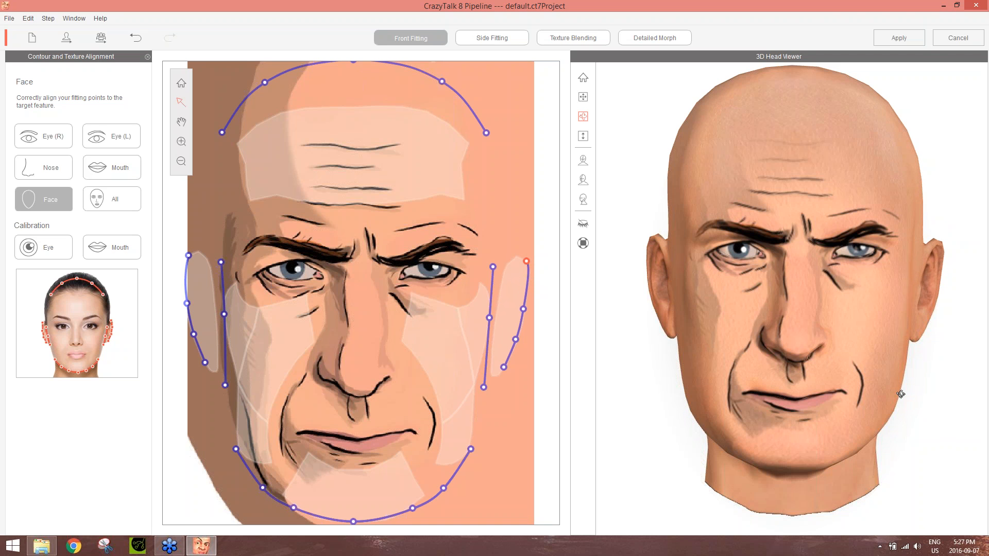
{"action": "mouse_move", "coordinate": [901, 395]}
{"action": "left_mouse_down"}
{"action": "mouse_move", "coordinate": [543, 382]}
{"action": "mouse_move", "coordinate": [985, 400]}
{"action": "mouse_move", "coordinate": [919, 401]}
{"action": "left_mouse_up"}
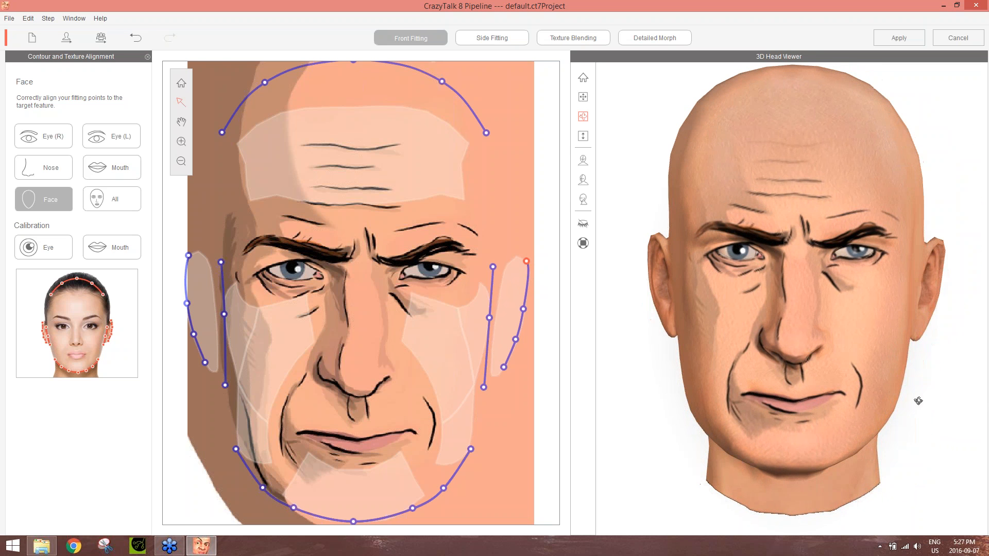
{"action": "left_click", "coordinate": [126, 200]}
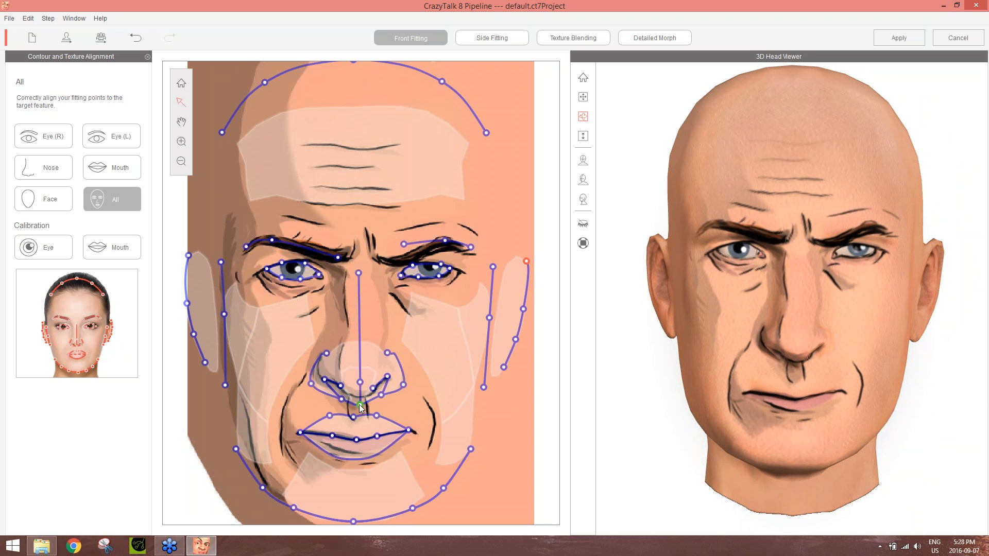
Step: In side fitting, lower the nostril's upper point on the nose contour to flatten the nostril opening
{"action": "left_click", "coordinate": [497, 41]}
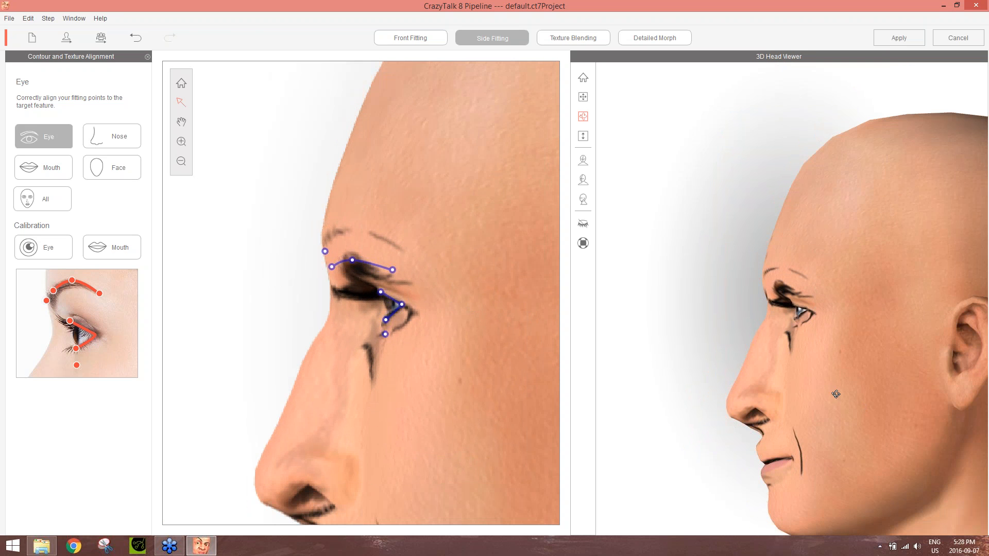
{"action": "left_click", "coordinate": [134, 142]}
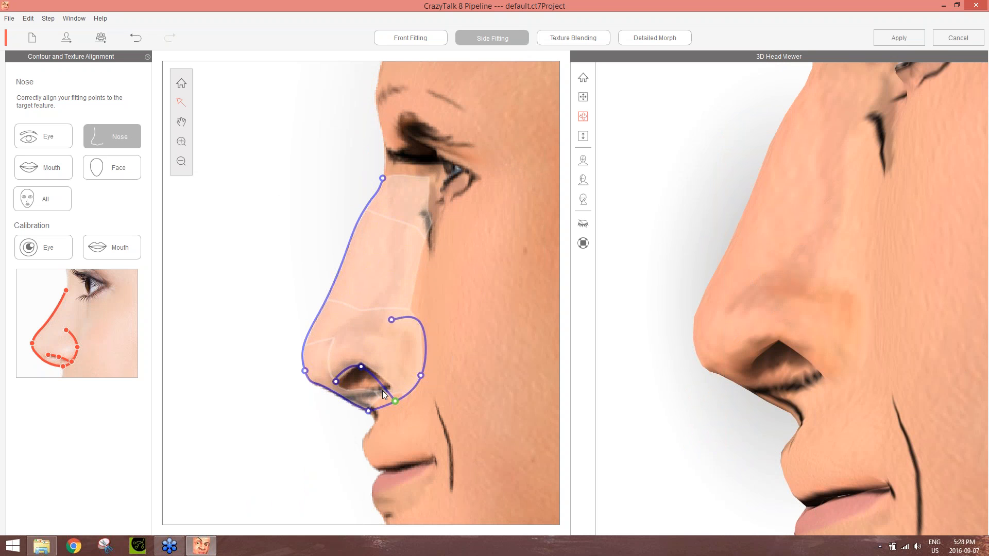
{"action": "mouse_move", "coordinate": [366, 369]}
{"action": "left_mouse_down"}
{"action": "mouse_move", "coordinate": [375, 372]}
{"action": "mouse_move", "coordinate": [366, 373]}
{"action": "left_mouse_up"}
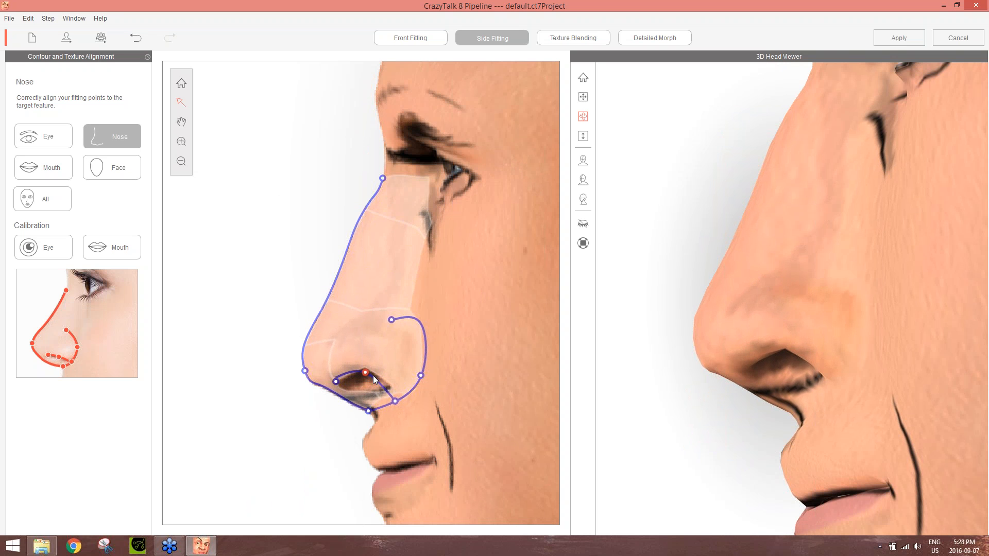
Step: In the side mouth contour, move the point above the upper lip back and down to reduce the lip's protrusion
{"action": "left_click", "coordinate": [63, 174]}
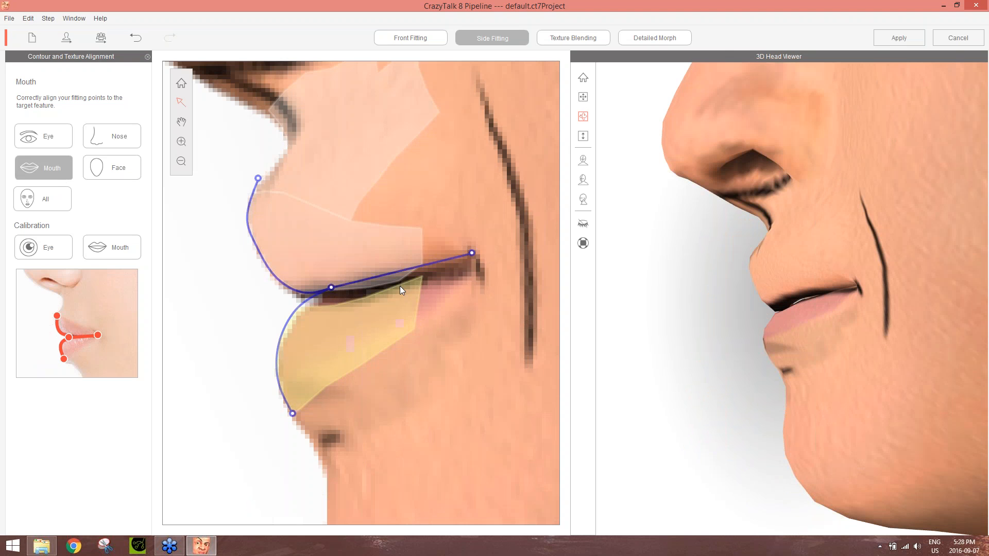
{"action": "scroll", "coordinate": [502, 283], "scroll_direction": "down", "scroll_amount": 3}
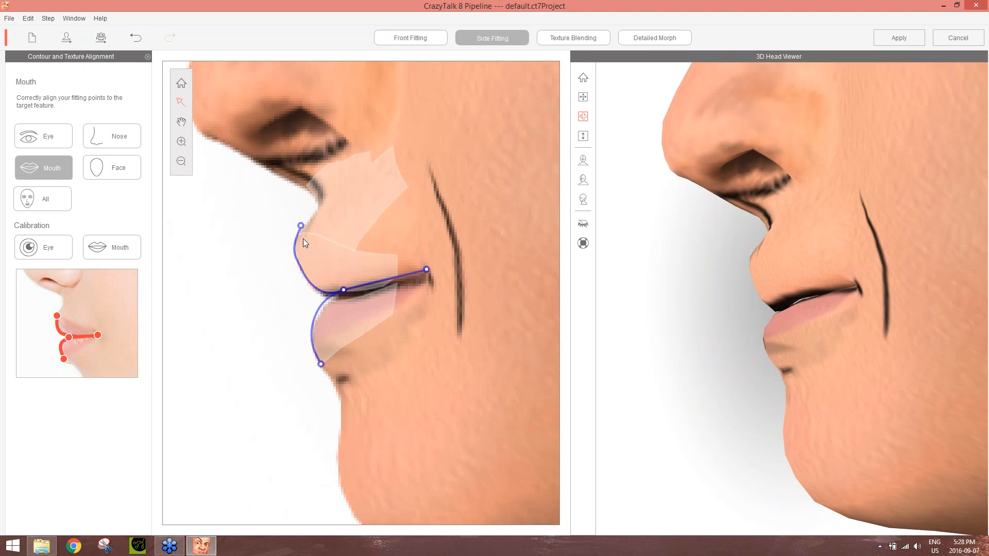
{"action": "left_click_drag", "start_coordinate": [324, 291], "coordinate": [318, 243]}
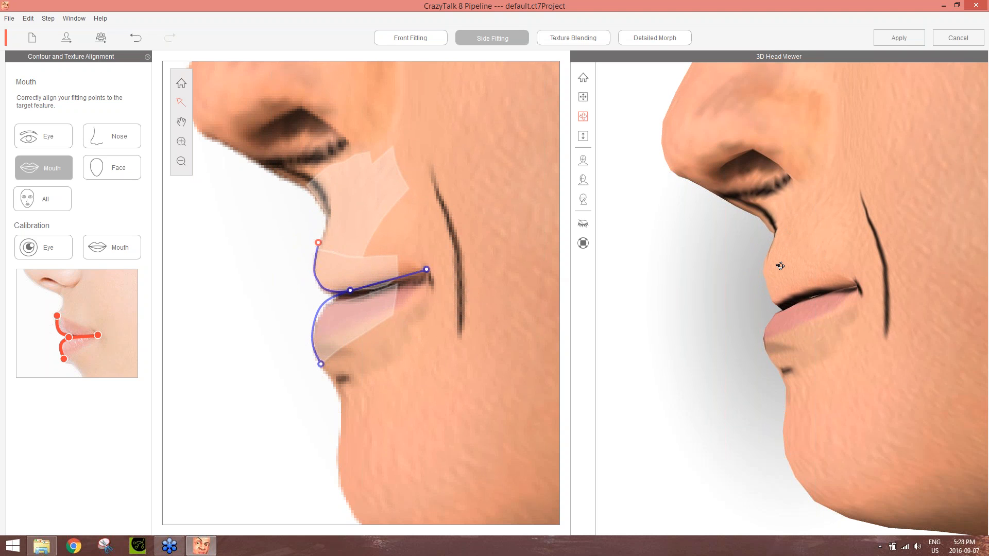
Step: In the side face contour, push the forehead outline slightly forward for a rounder profile
{"action": "left_click", "coordinate": [112, 172]}
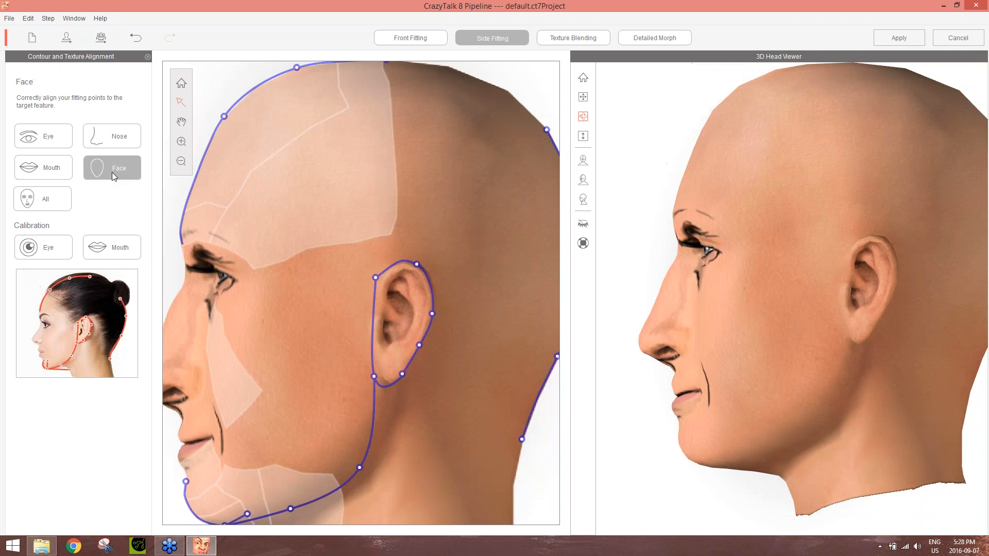
{"action": "scroll", "coordinate": [416, 298], "scroll_direction": "down", "scroll_amount": 3}
{"action": "scroll", "coordinate": [417, 299], "scroll_direction": "up", "scroll_amount": 2}
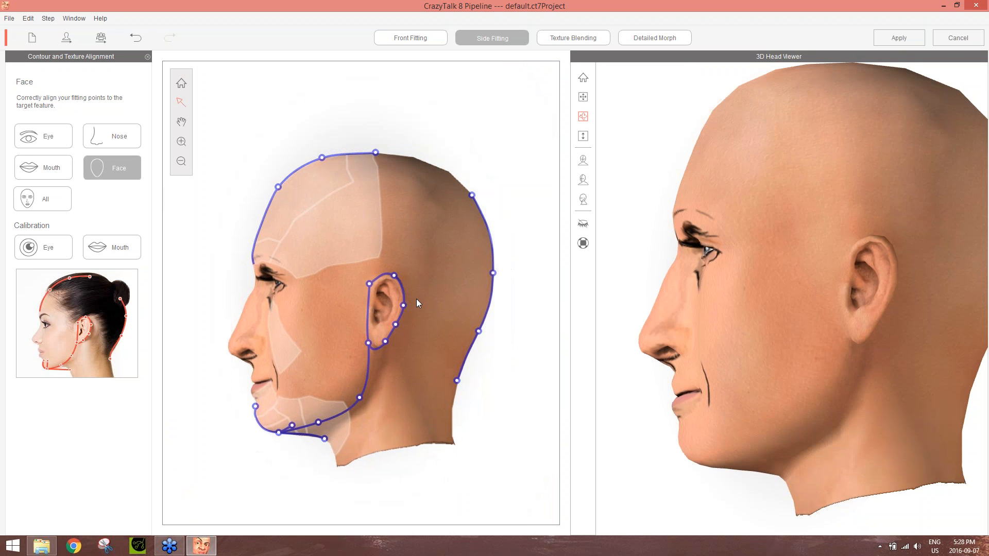
{"action": "scroll", "coordinate": [755, 270], "scroll_direction": "down", "scroll_amount": 5}
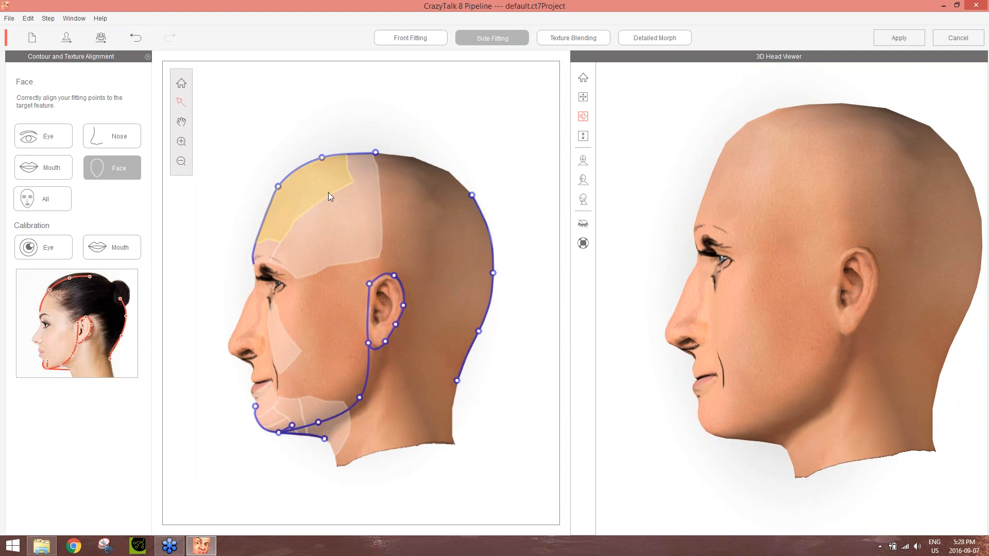
{"action": "mouse_move", "coordinate": [283, 197]}
{"action": "left_mouse_down"}
{"action": "mouse_move", "coordinate": [232, 192]}
{"action": "mouse_move", "coordinate": [307, 193]}
{"action": "mouse_move", "coordinate": [269, 192]}
{"action": "left_mouse_up"}
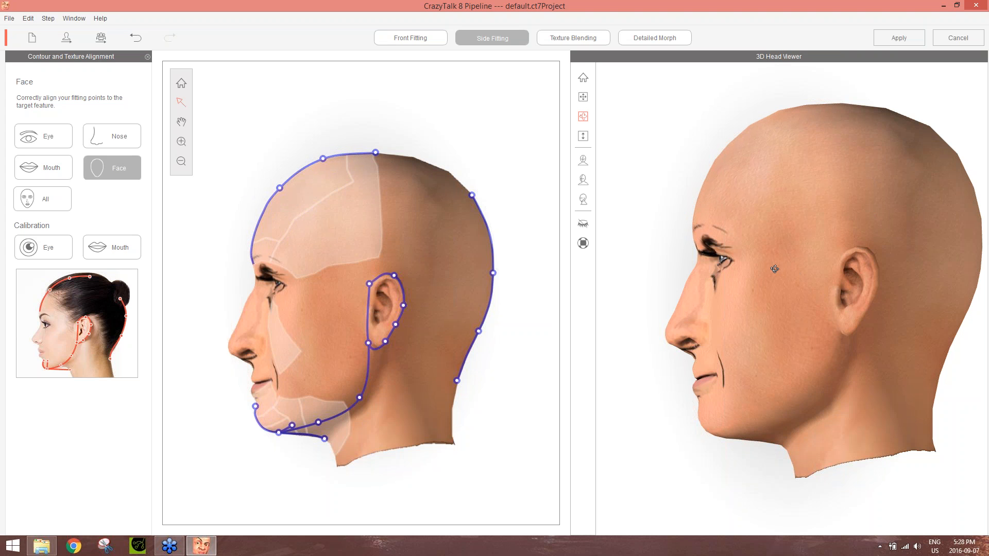
Step: Open texture blending and compare the three blend types on the lighter side of the 3D head
{"action": "left_click", "coordinate": [577, 41]}
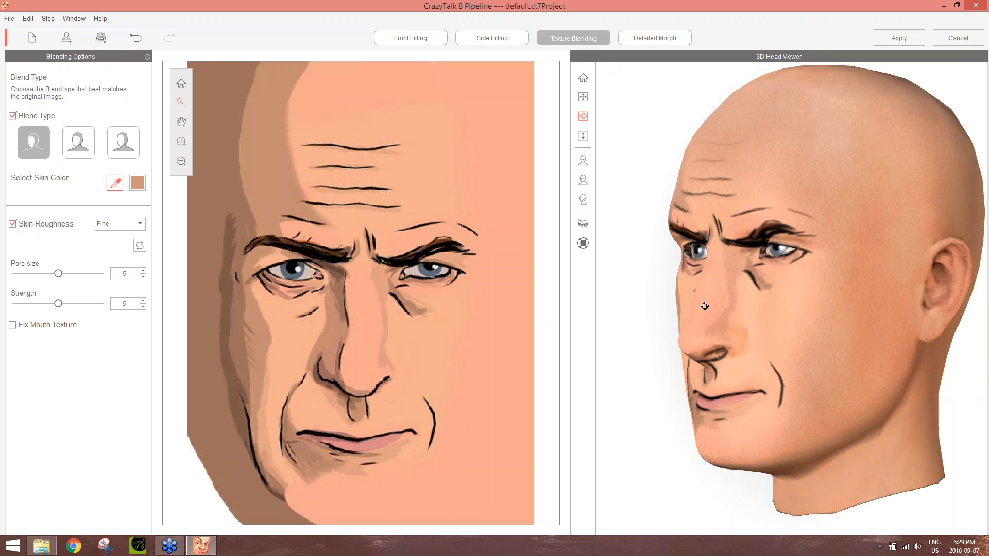
{"action": "left_click_drag", "start_coordinate": [707, 307], "coordinate": [906, 311]}
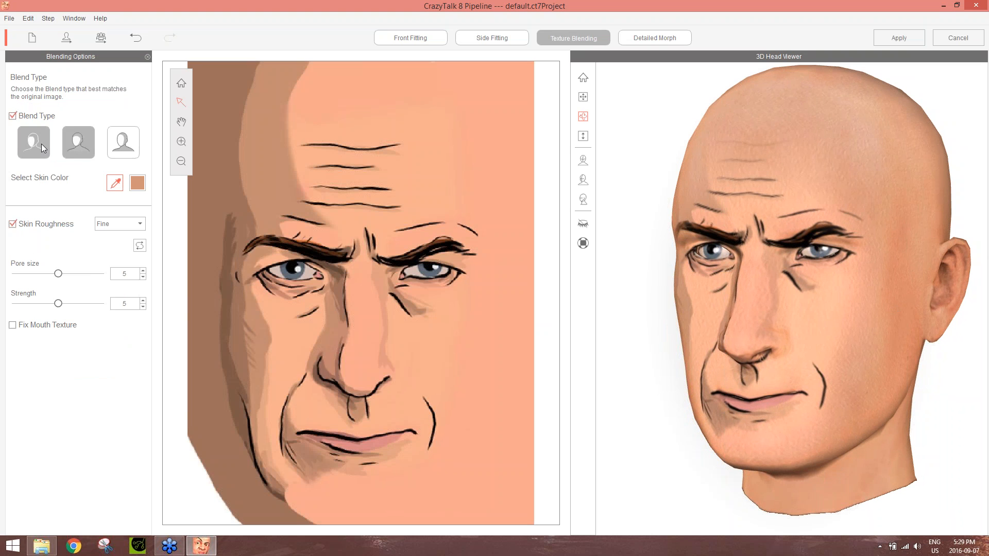
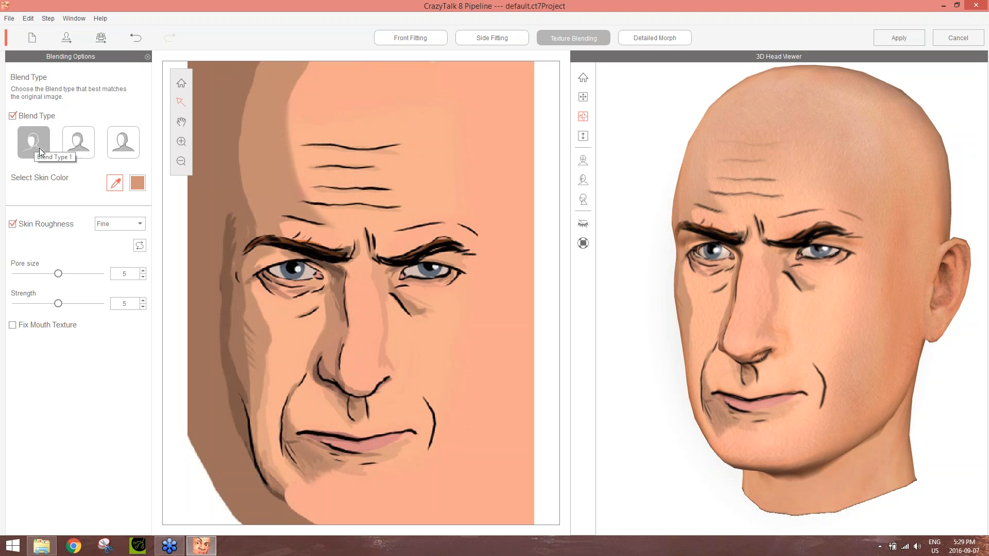
{"action": "left_click_drag", "start_coordinate": [828, 295], "coordinate": [658, 299]}
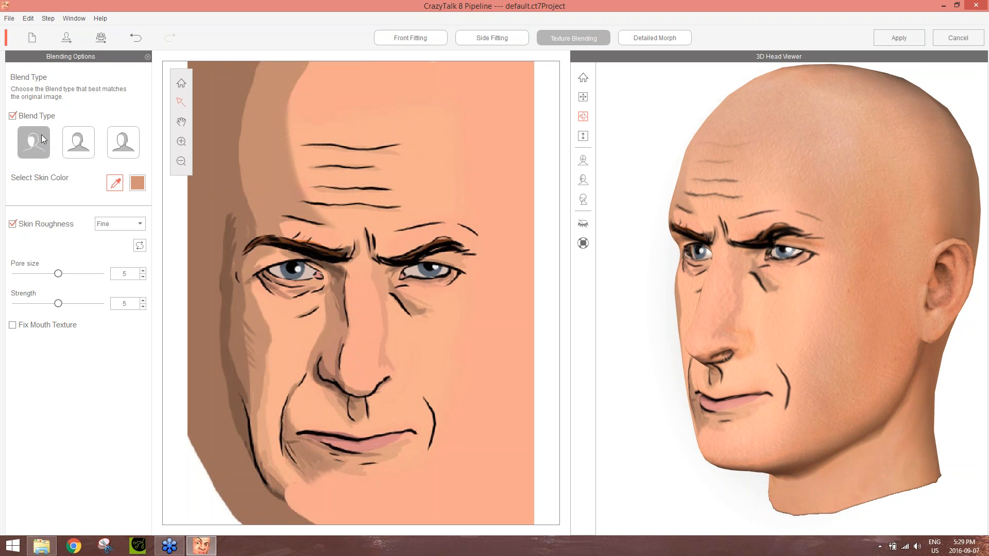
{"action": "left_click", "coordinate": [78, 147]}
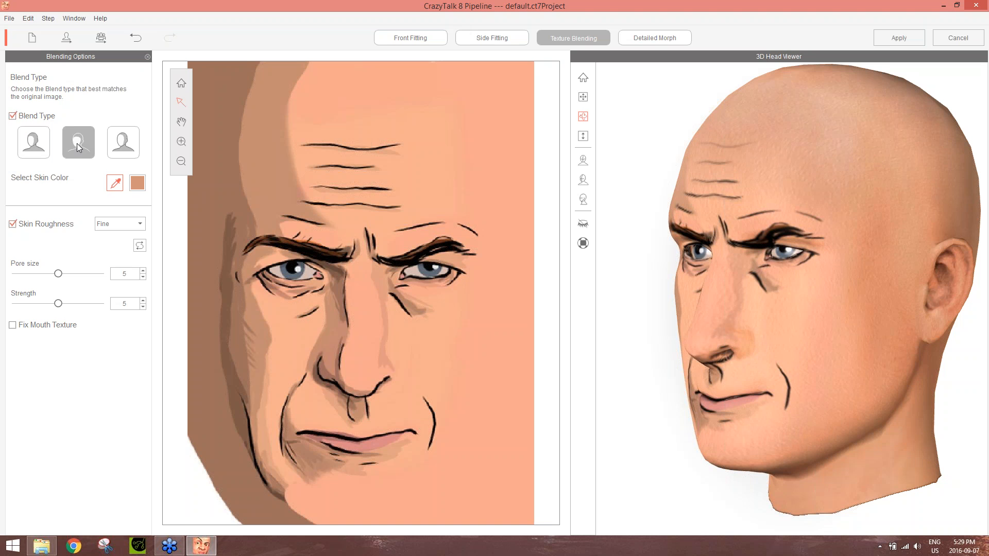
{"action": "left_click", "coordinate": [38, 146]}
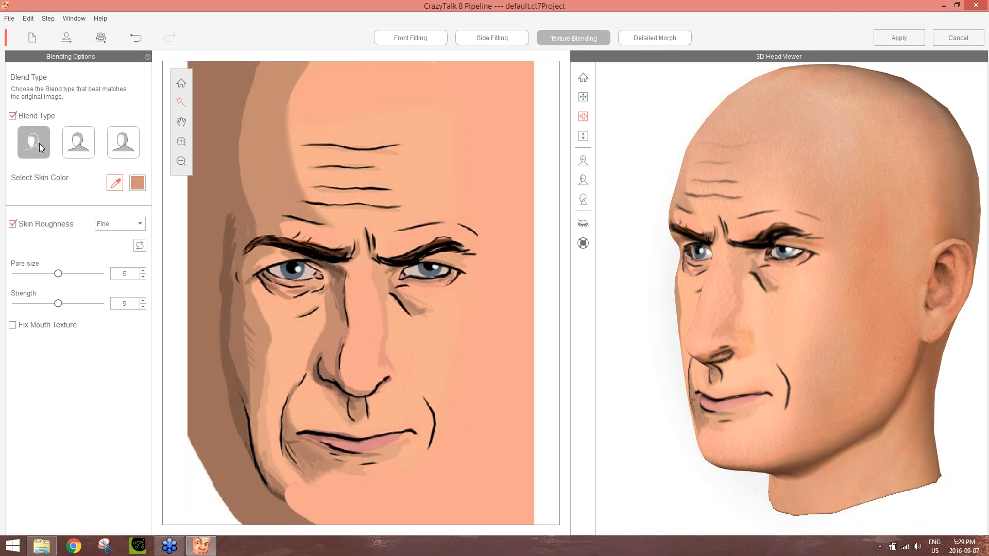
{"action": "left_click", "coordinate": [83, 146]}
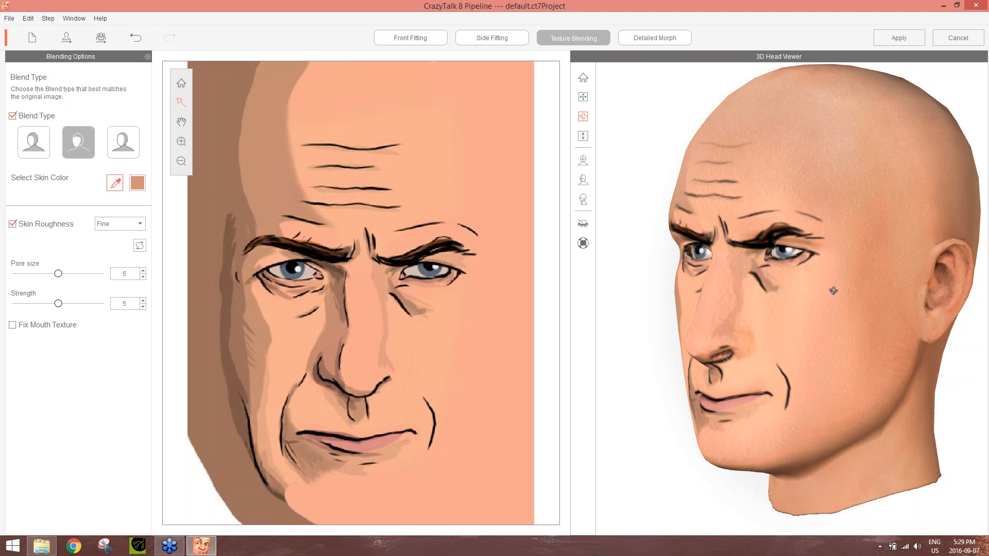
{"action": "left_click", "coordinate": [121, 141]}
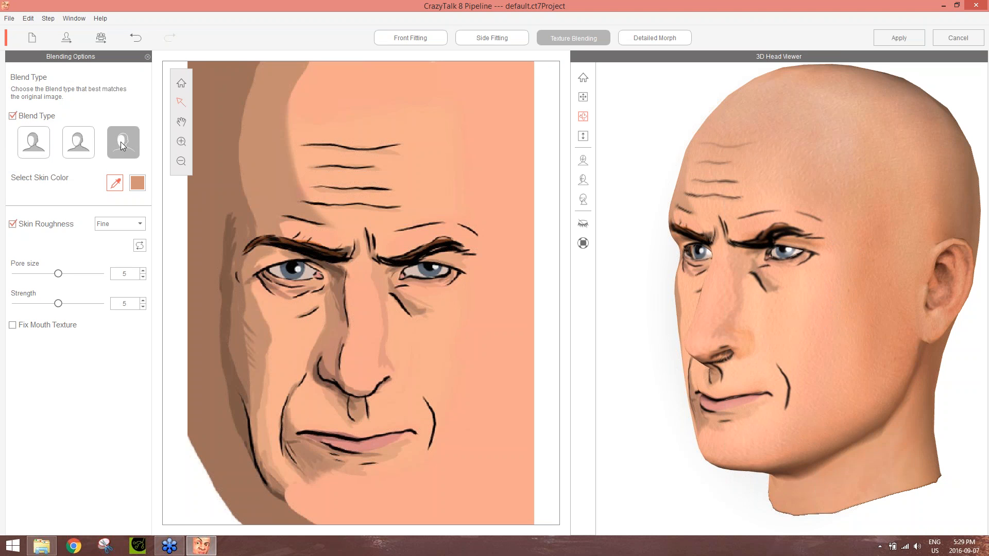
Step: Compare the blend types on the shaded side of the 3D head and choose Blend Type 1
{"action": "left_click_drag", "start_coordinate": [733, 263], "coordinate": [784, 357]}
{"action": "left_click_drag", "start_coordinate": [952, 333], "coordinate": [795, 343]}
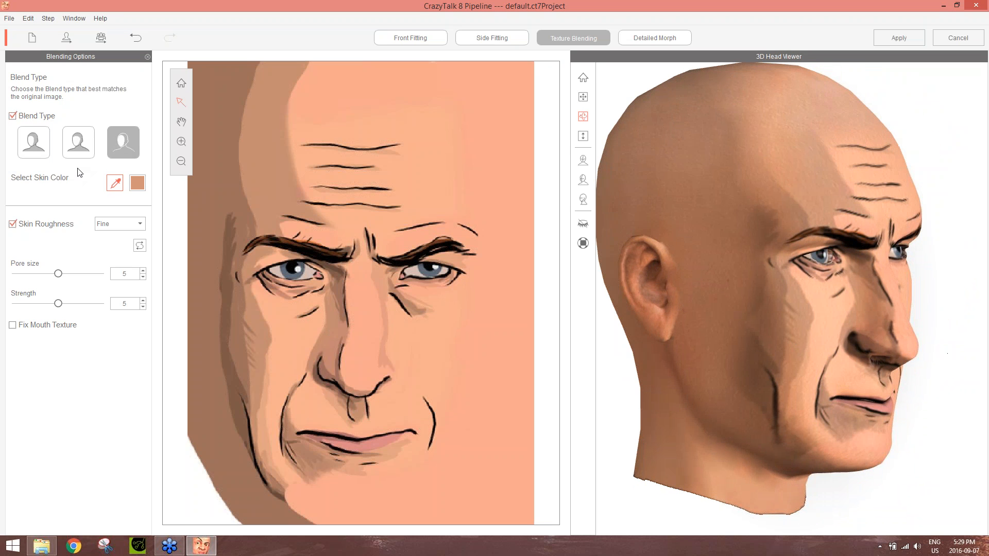
{"action": "left_click", "coordinate": [76, 147]}
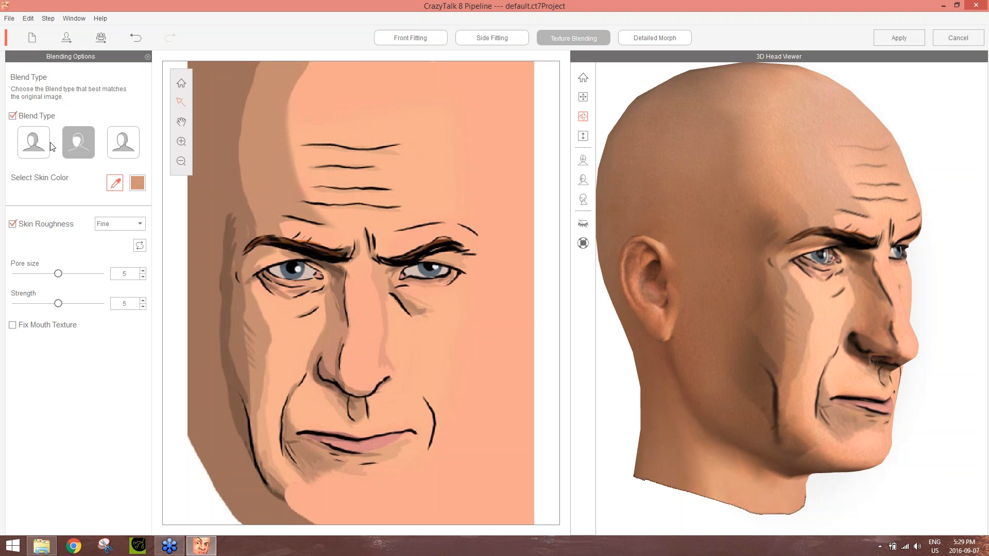
{"action": "left_click", "coordinate": [30, 145]}
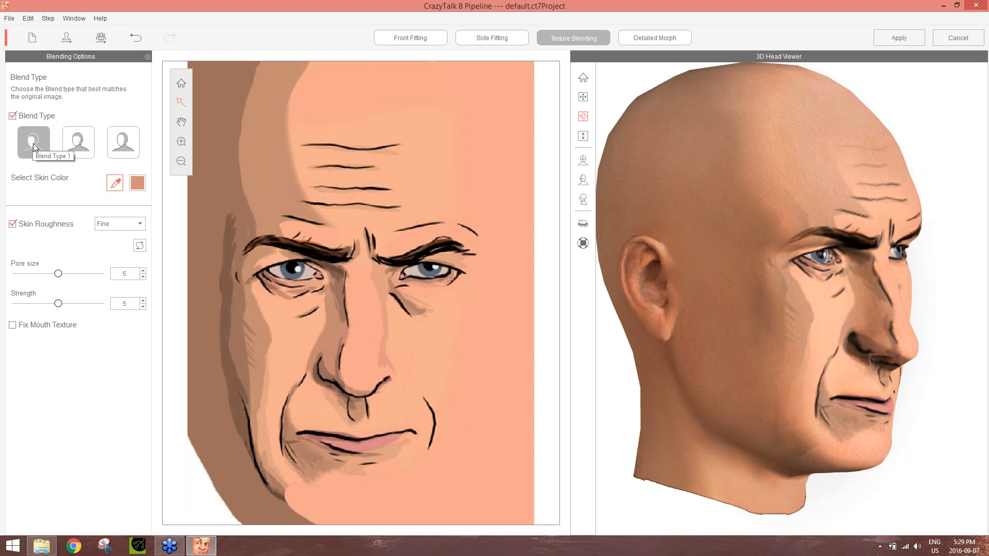
Step: Recheck Blend Types 2 and 3 on the cheek and jaw of the 3D head against Blend Type 1
{"action": "left_click", "coordinate": [80, 142]}
{"action": "left_click", "coordinate": [124, 145]}
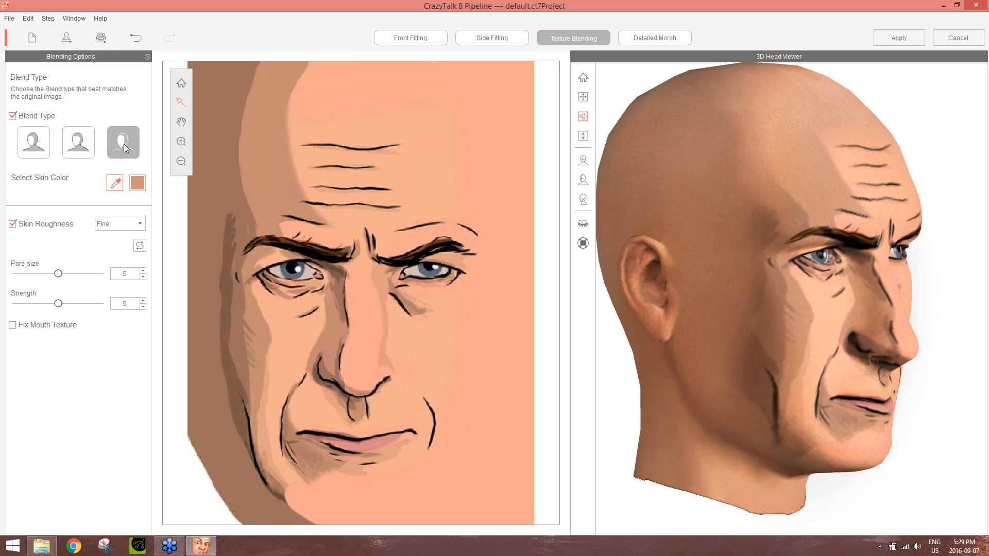
{"action": "left_click", "coordinate": [32, 144]}
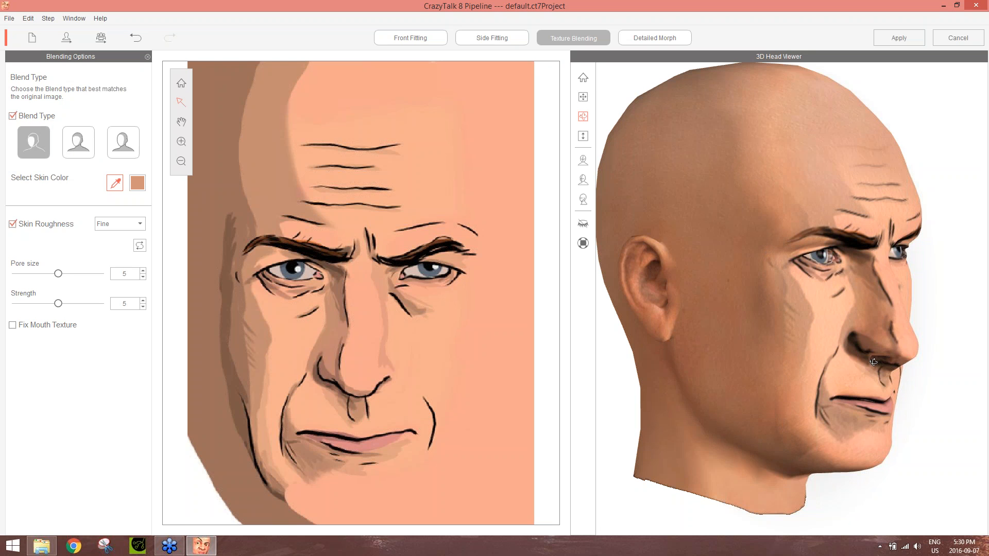
Step: Refine the Fine skin roughness on the face by setting pore size to 1 and strength to 6
{"action": "left_click_drag", "start_coordinate": [899, 364], "coordinate": [452, 344]}
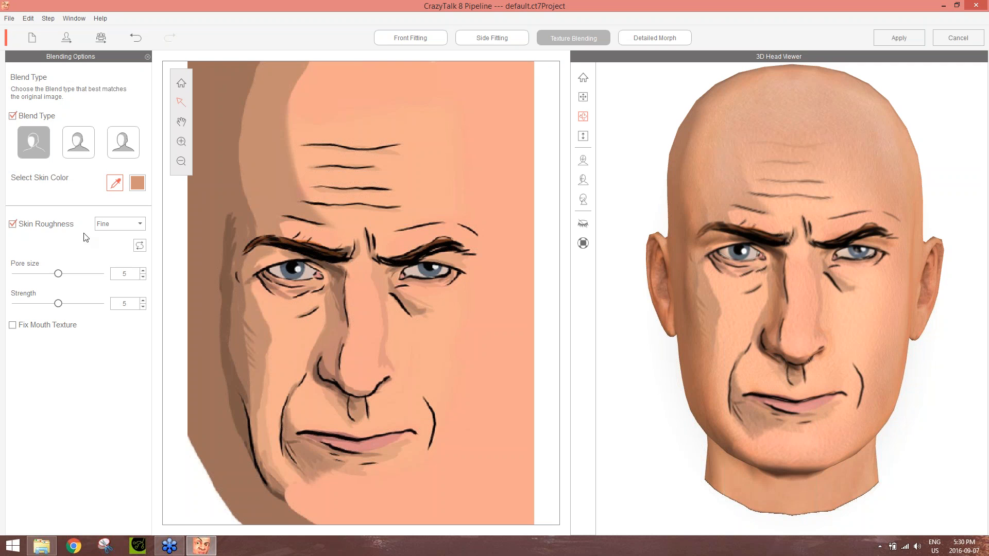
{"action": "scroll", "coordinate": [813, 320], "scroll_direction": "up", "scroll_amount": 5}
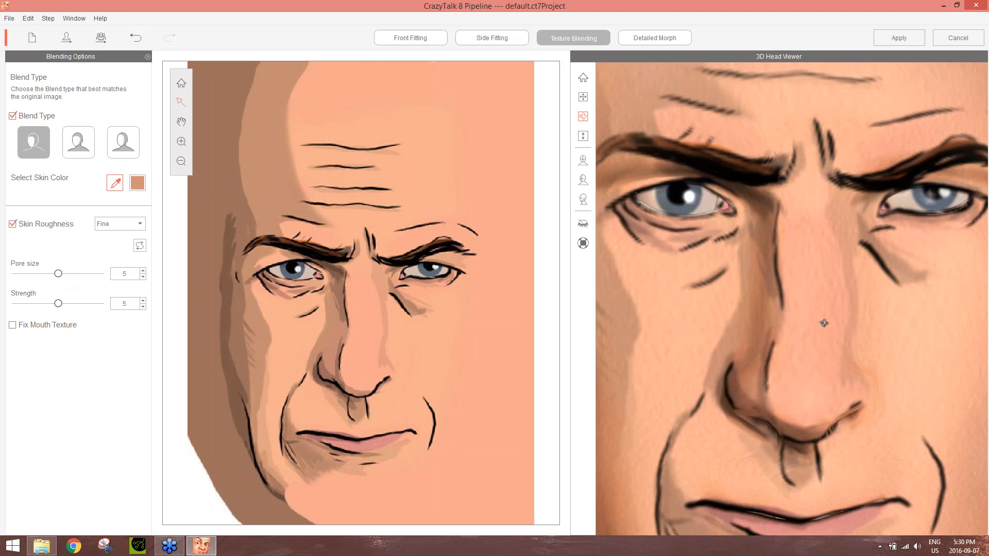
{"action": "scroll", "coordinate": [816, 361], "scroll_direction": "down", "scroll_amount": 3}
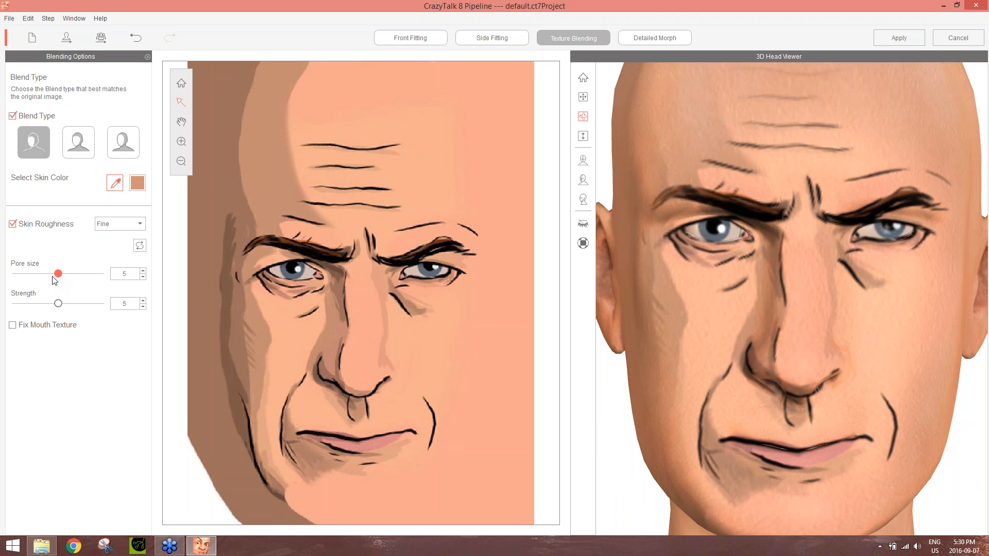
{"action": "left_click_drag", "start_coordinate": [58, 274], "coordinate": [32, 274]}
{"action": "mouse_move", "coordinate": [59, 305]}
{"action": "left_mouse_down"}
{"action": "mouse_move", "coordinate": [92, 306]}
{"action": "mouse_move", "coordinate": [51, 309]}
{"action": "mouse_move", "coordinate": [60, 309]}
{"action": "left_mouse_up"}
{"action": "left_click_drag", "start_coordinate": [32, 274], "coordinate": [67, 304]}
{"action": "scroll", "coordinate": [801, 340], "scroll_direction": "down", "scroll_amount": 5}
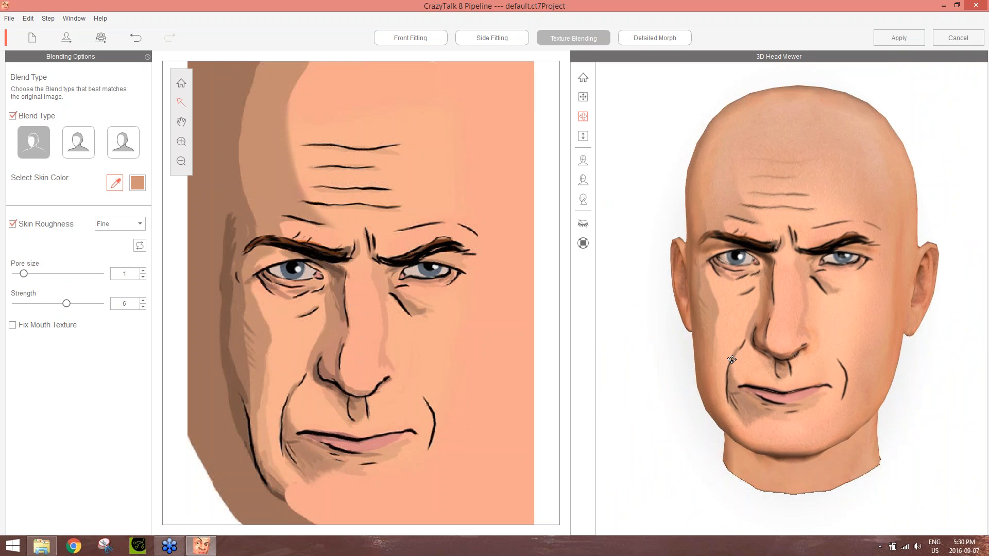
{"action": "left_click_drag", "start_coordinate": [731, 359], "coordinate": [852, 379]}
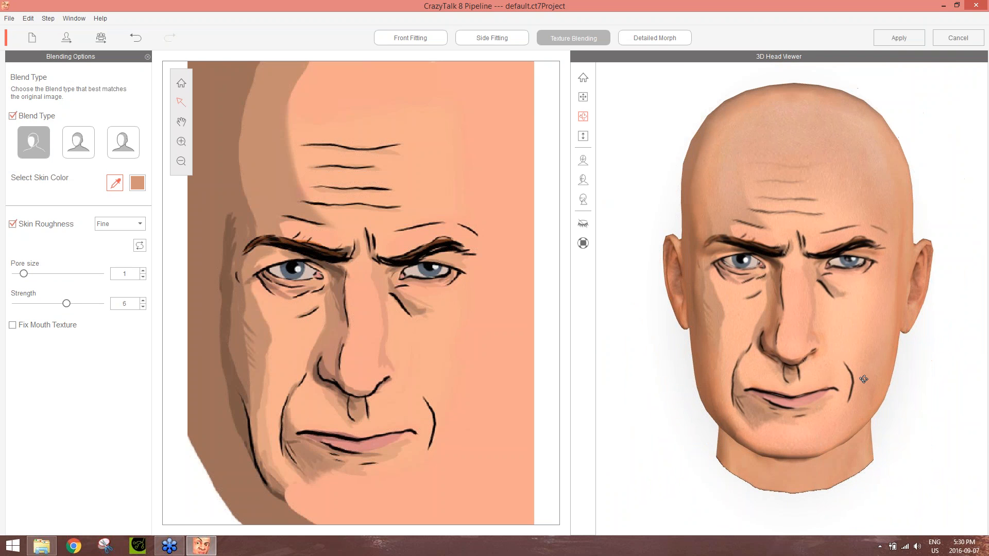
Step: In Detailed Morph, adjust the full head with Heavy -3, Narrow 25 and Young 7
{"action": "left_click", "coordinate": [665, 41]}
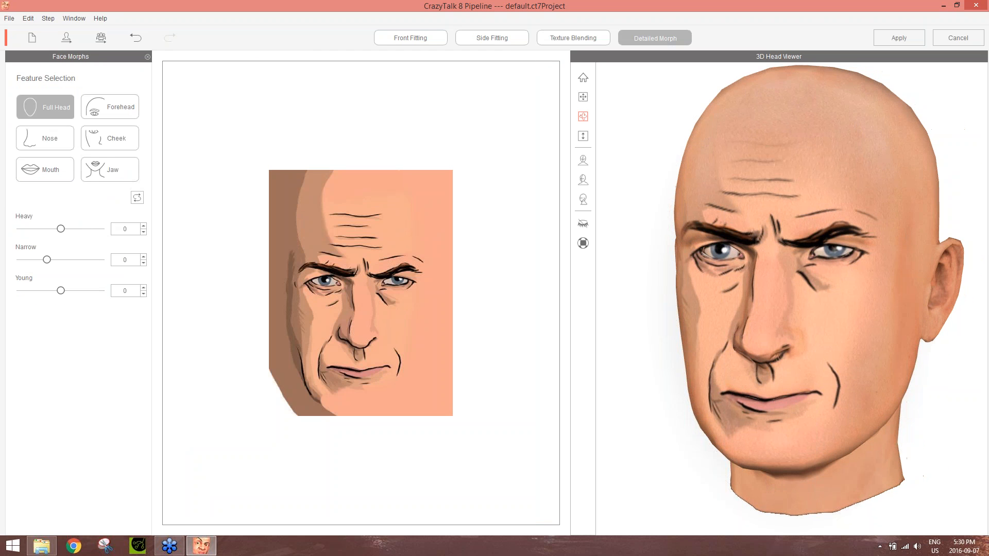
{"action": "left_click_drag", "start_coordinate": [760, 315], "coordinate": [903, 320]}
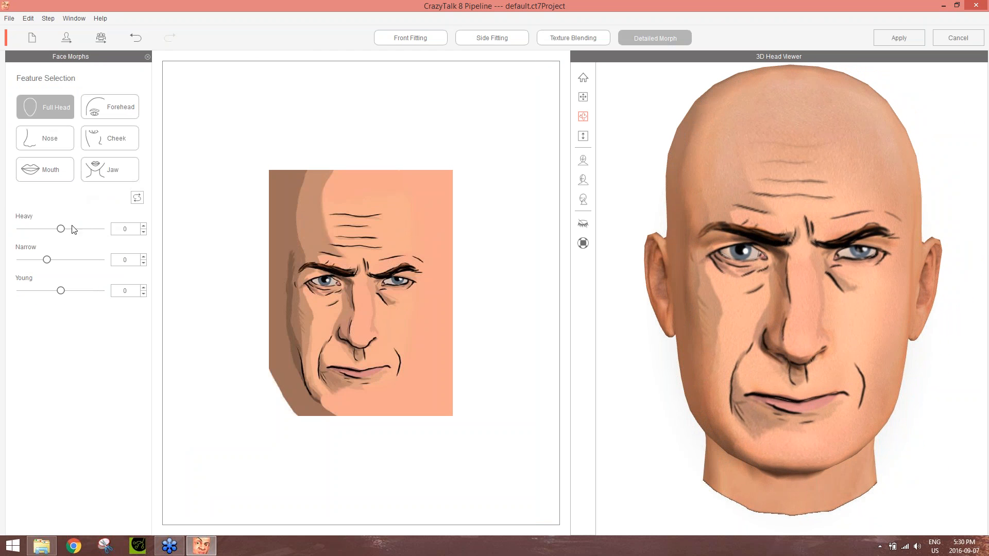
{"action": "left_click_drag", "start_coordinate": [60, 229], "coordinate": [183, 299]}
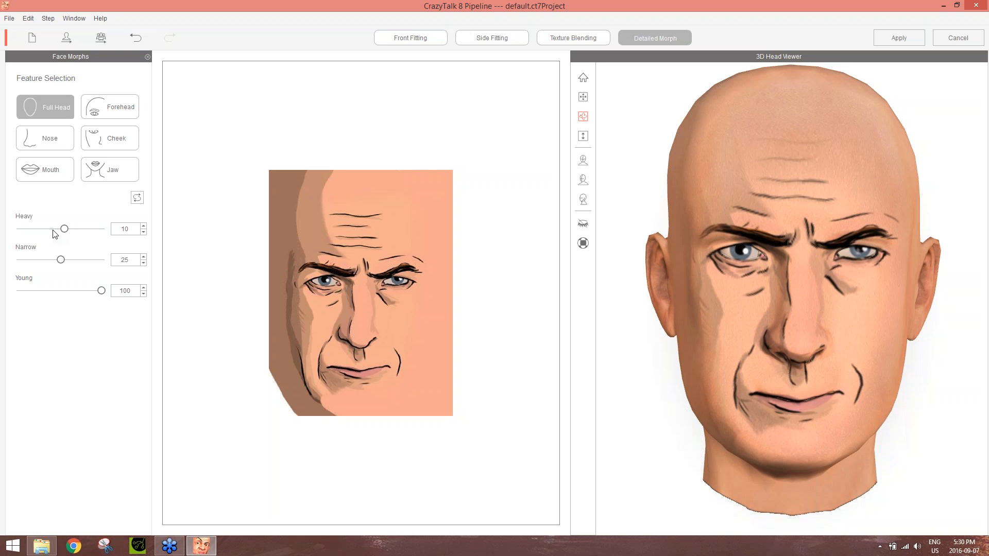
{"action": "left_click_drag", "start_coordinate": [66, 232], "coordinate": [5, 243]}
{"action": "left_click_drag", "start_coordinate": [101, 291], "coordinate": [64, 294]}
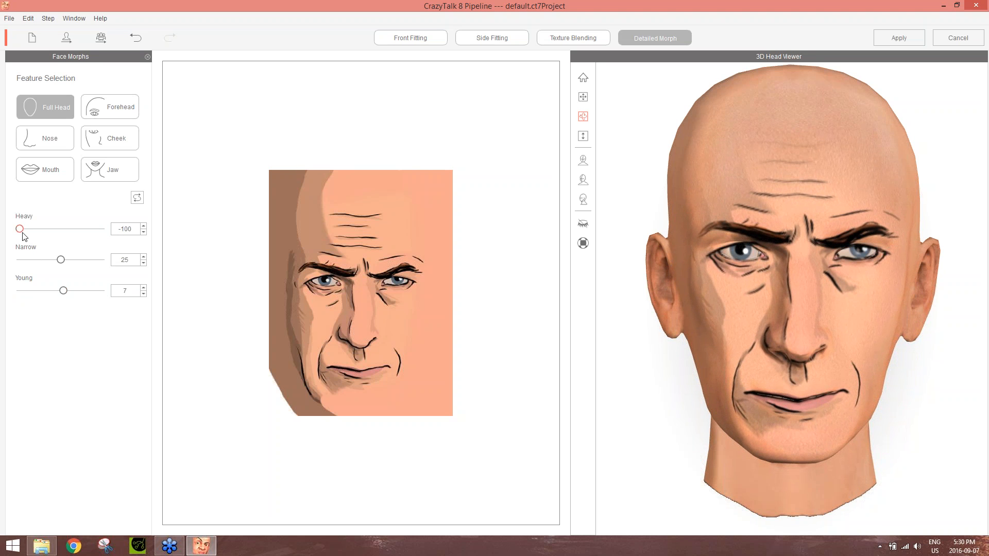
{"action": "left_click_drag", "start_coordinate": [23, 234], "coordinate": [62, 241]}
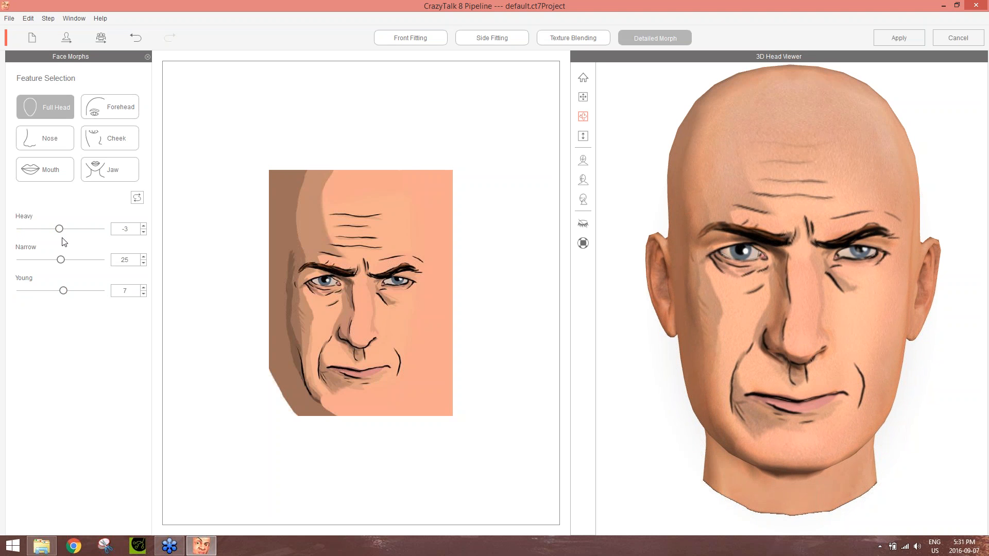
Step: In the nose morphs, set Nose Protrude to 21 and check the nose in profile and from the front
{"action": "left_click", "coordinate": [108, 109]}
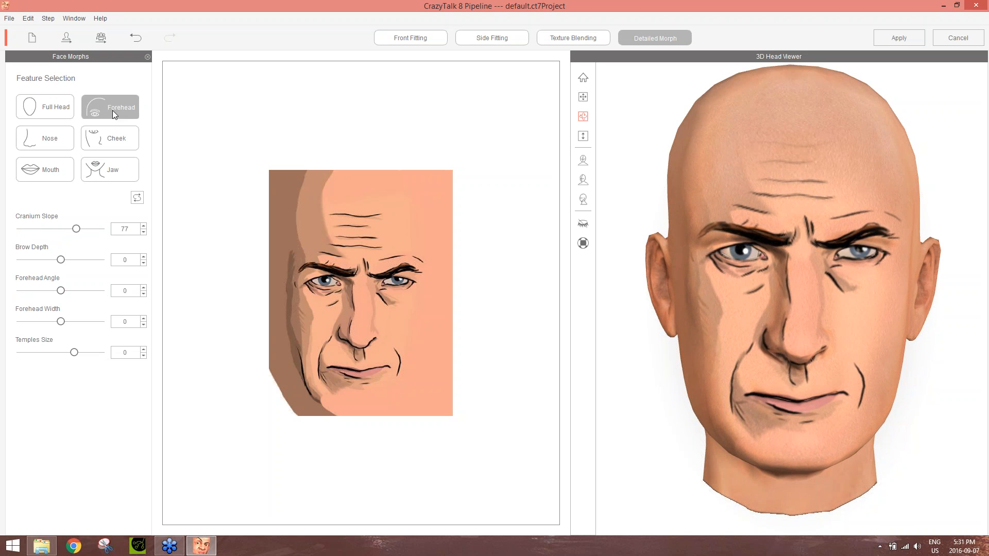
{"action": "left_click", "coordinate": [51, 141]}
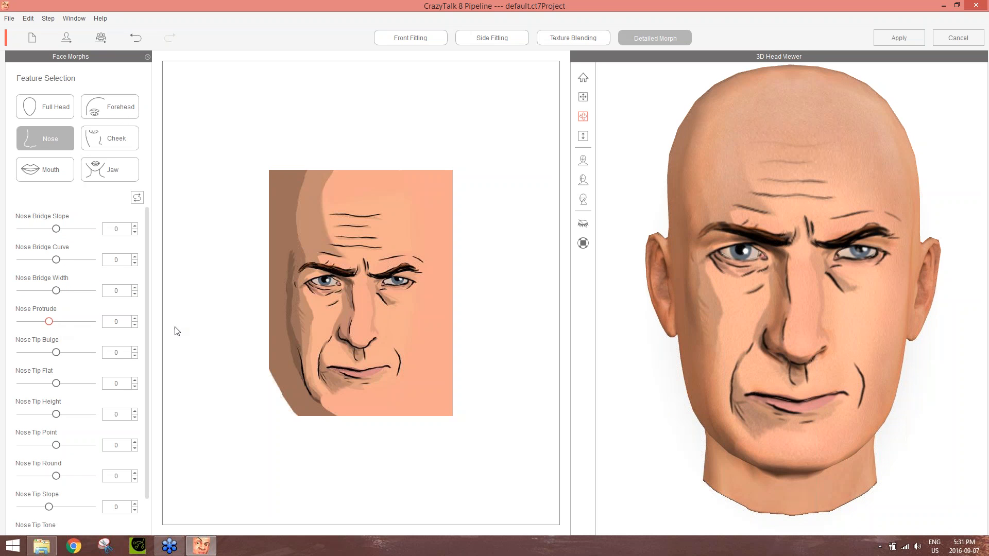
{"action": "left_click_drag", "start_coordinate": [849, 310], "coordinate": [161, 298]}
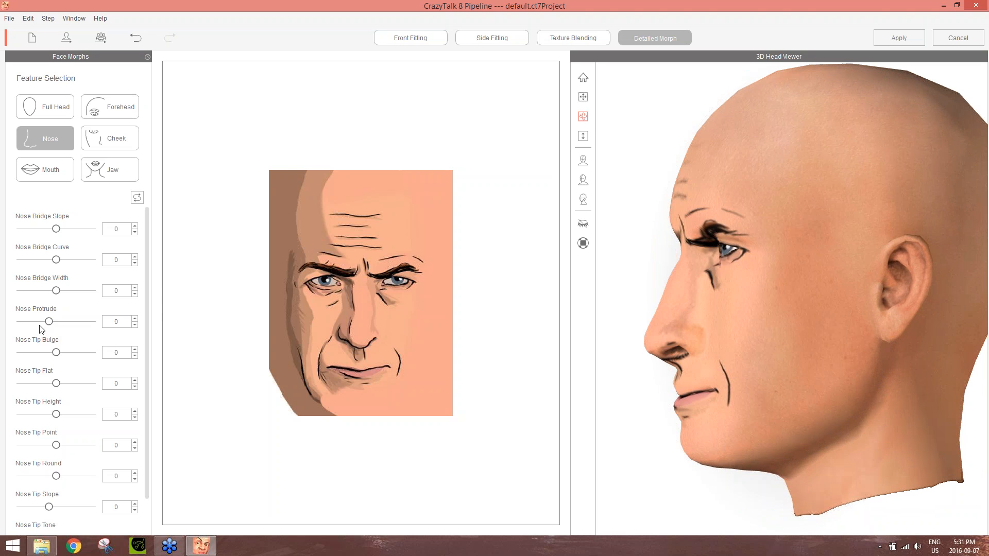
{"action": "mouse_move", "coordinate": [49, 321]}
{"action": "left_mouse_down"}
{"action": "mouse_move", "coordinate": [110, 325]}
{"action": "mouse_move", "coordinate": [56, 329]}
{"action": "left_mouse_up"}
{"action": "scroll", "coordinate": [79, 396], "scroll_direction": "down", "scroll_amount": 1}
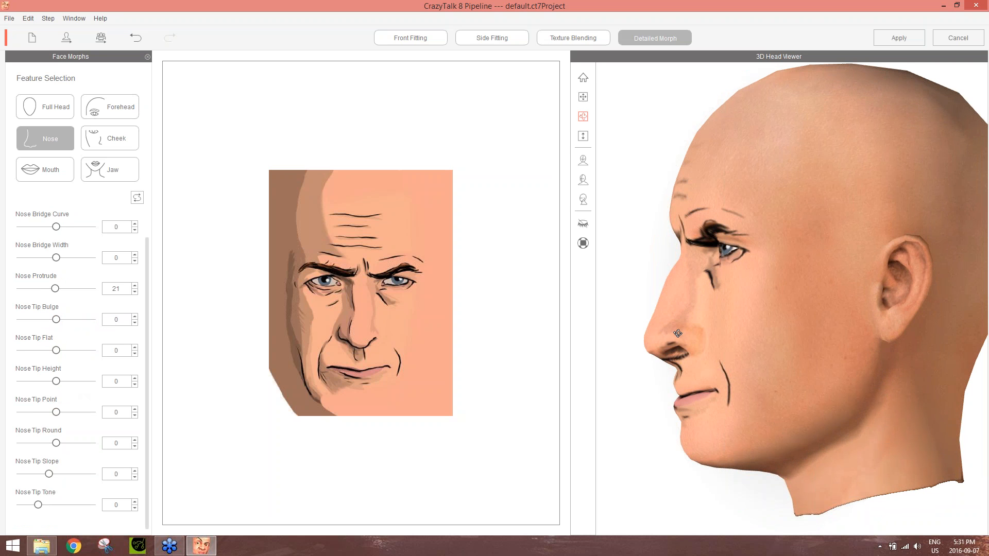
{"action": "left_click_drag", "start_coordinate": [678, 333], "coordinate": [731, 334]}
{"action": "left_click_drag", "start_coordinate": [709, 253], "coordinate": [824, 307]}
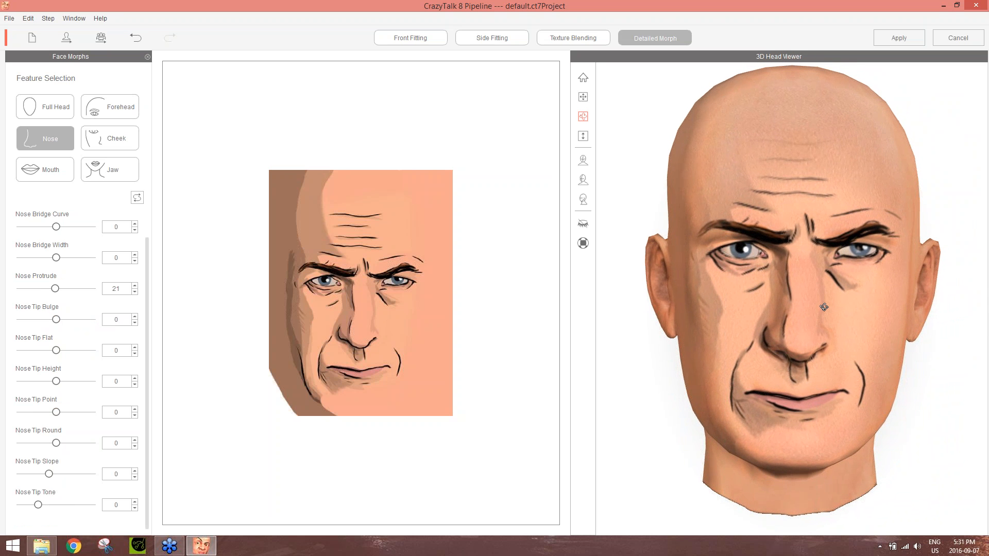
Step: Look over the mouth and jaw morphs and apply the fitted head to the stage actor without saving the current project
{"action": "left_click", "coordinate": [47, 166]}
{"action": "left_click", "coordinate": [93, 171]}
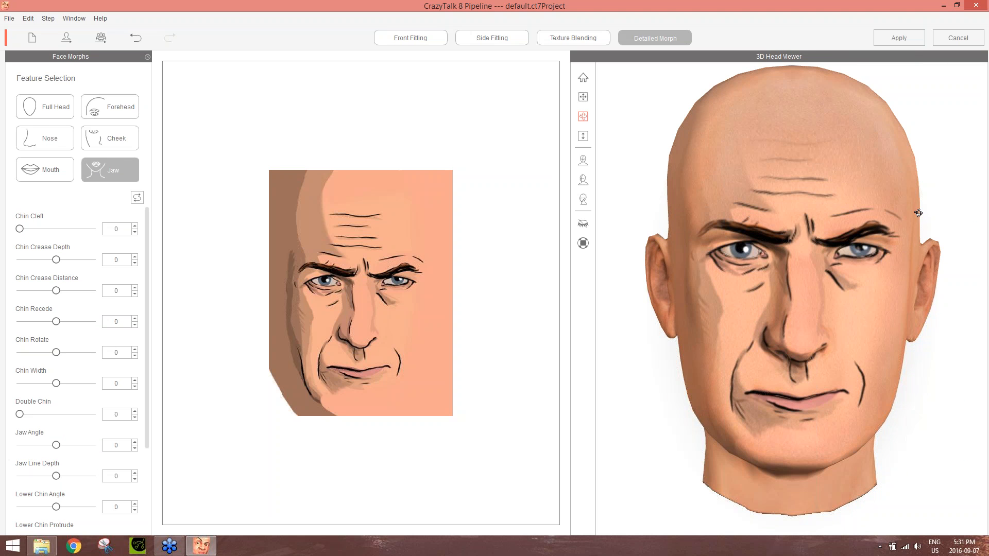
{"action": "left_click", "coordinate": [904, 48]}
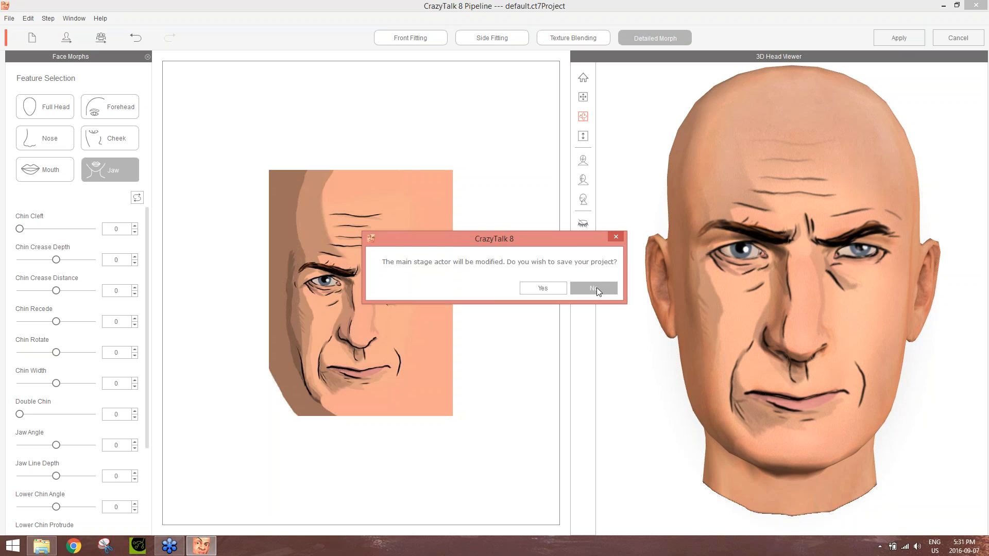
{"action": "left_click", "coordinate": [597, 287]}
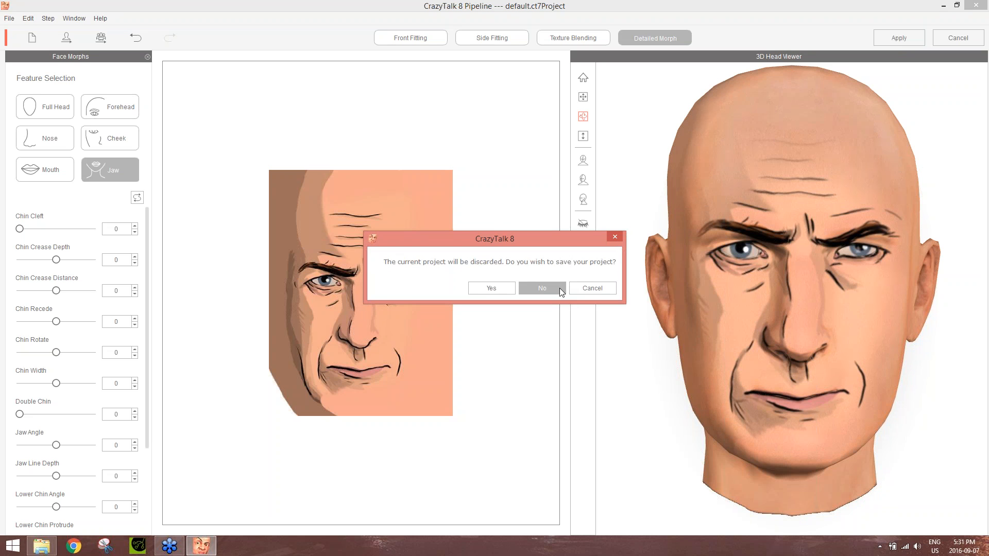
{"action": "left_click", "coordinate": [542, 287]}
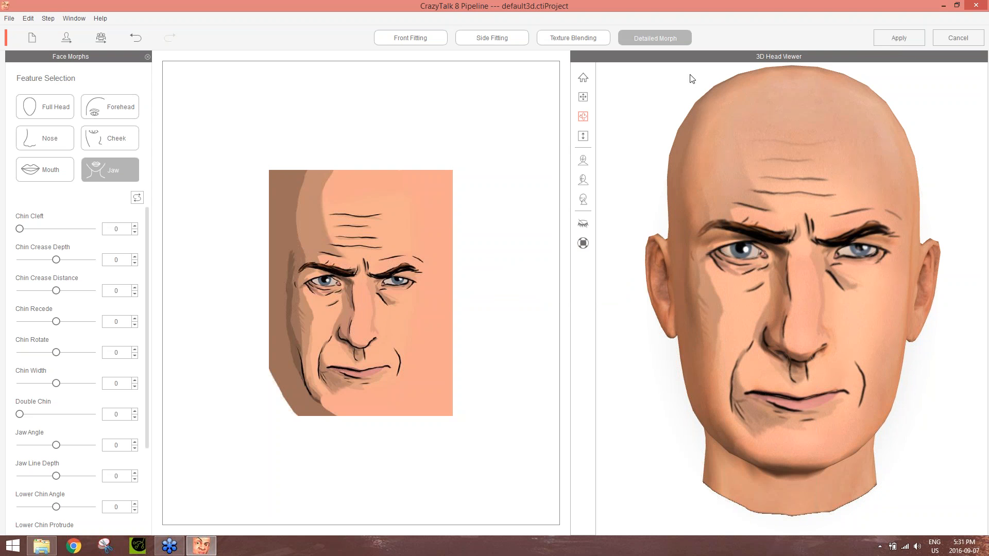
{"action": "left_click", "coordinate": [897, 40]}
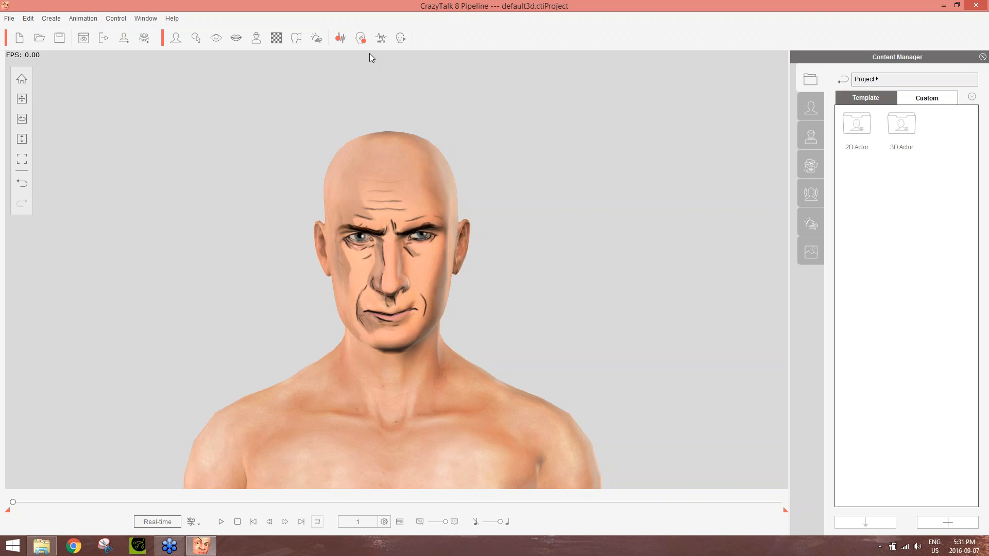
Step: Open the eye settings and apply the Blue human eye template to the actor
{"action": "left_click", "coordinate": [217, 39]}
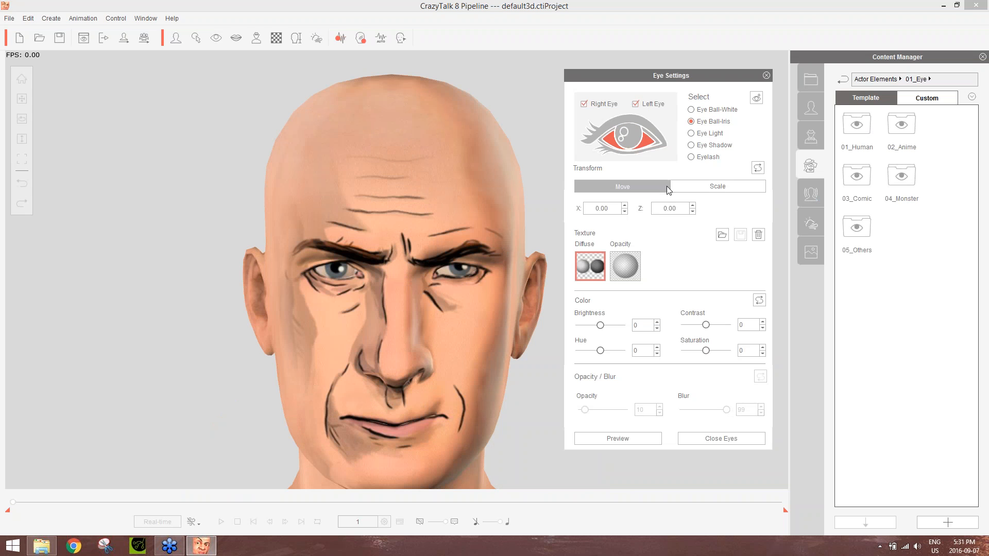
{"action": "left_click", "coordinate": [864, 122]}
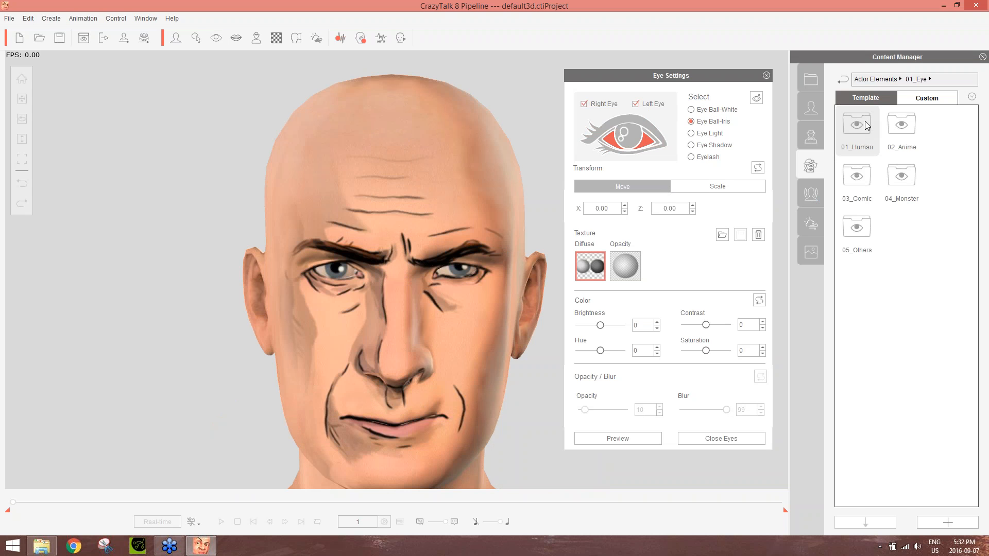
{"action": "double_click", "coordinate": [864, 125]}
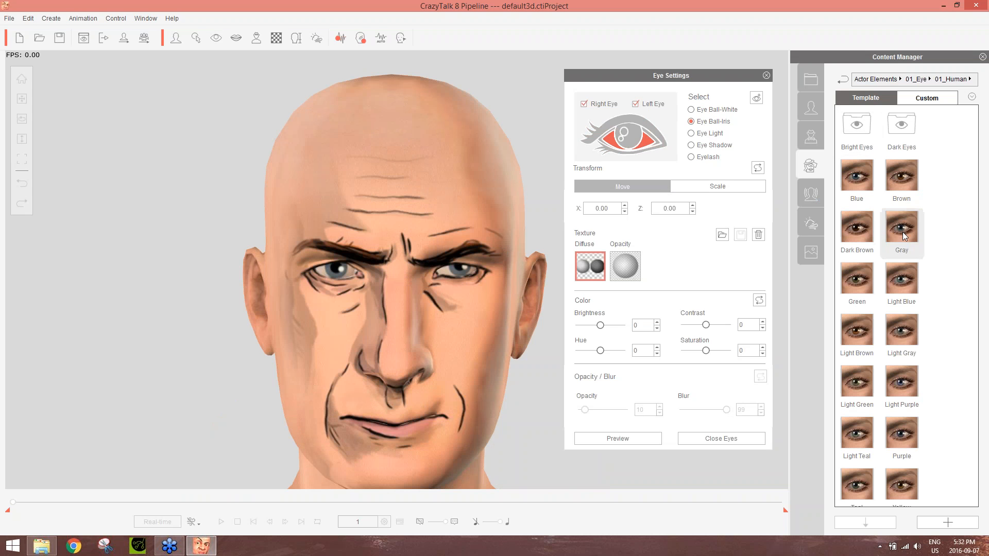
{"action": "double_click", "coordinate": [864, 177]}
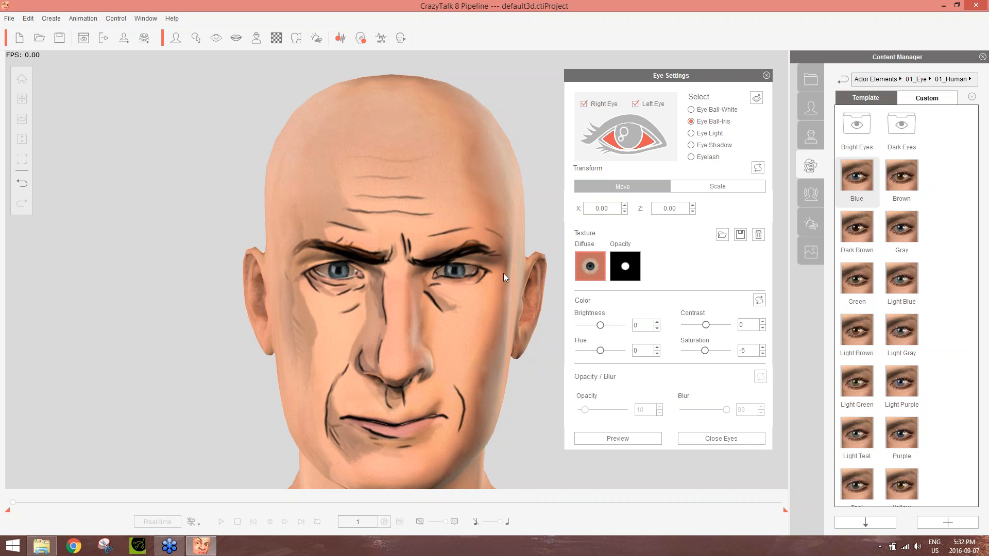
Step: Brighten the eye whites to 51 and darken the eye shadow to a brightness of -65
{"action": "left_click", "coordinate": [647, 139]}
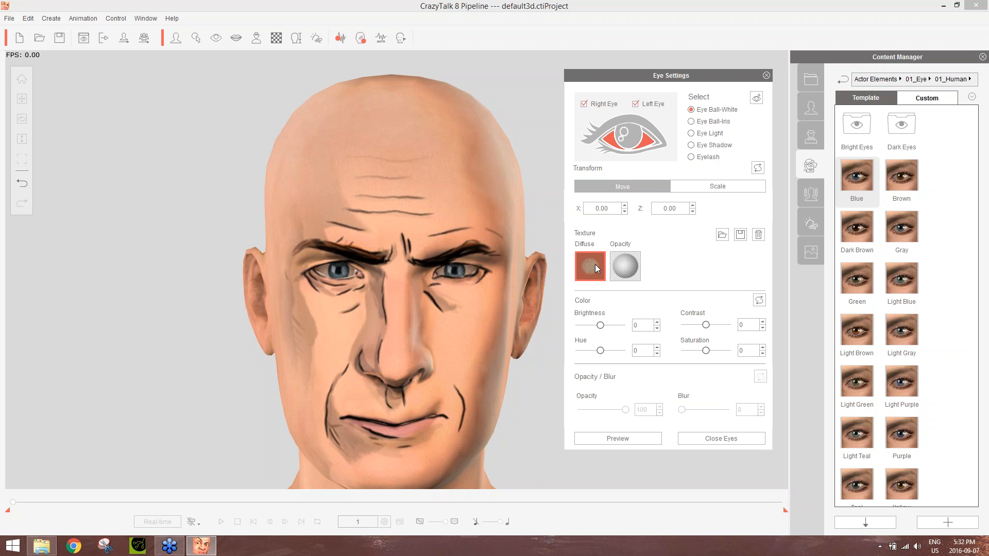
{"action": "left_click_drag", "start_coordinate": [609, 327], "coordinate": [613, 326]}
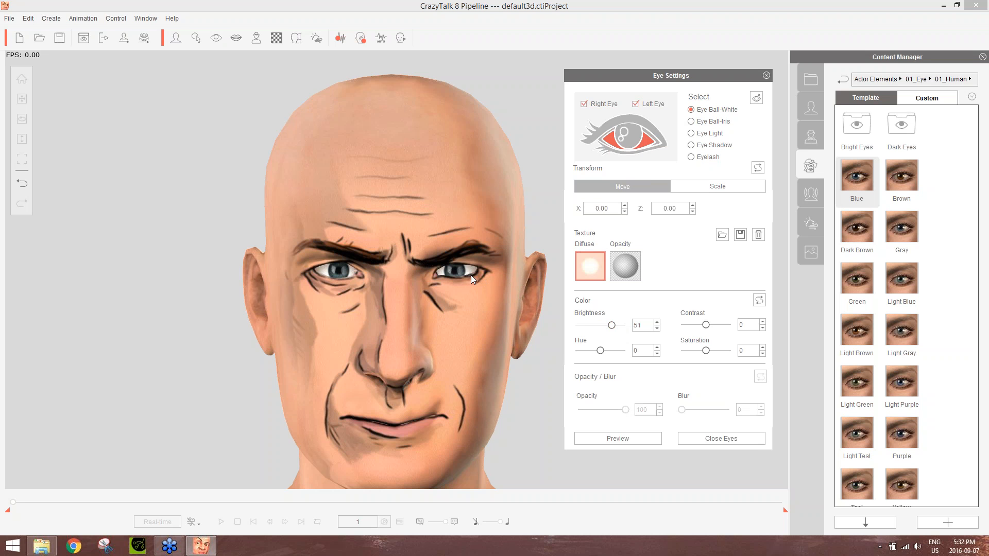
{"action": "left_click", "coordinate": [630, 138]}
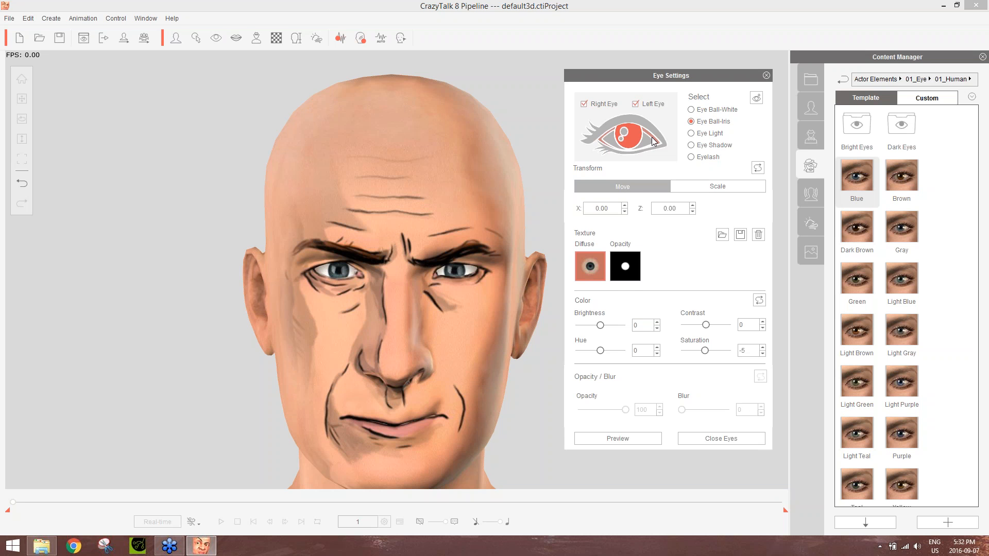
{"action": "left_click", "coordinate": [652, 139]}
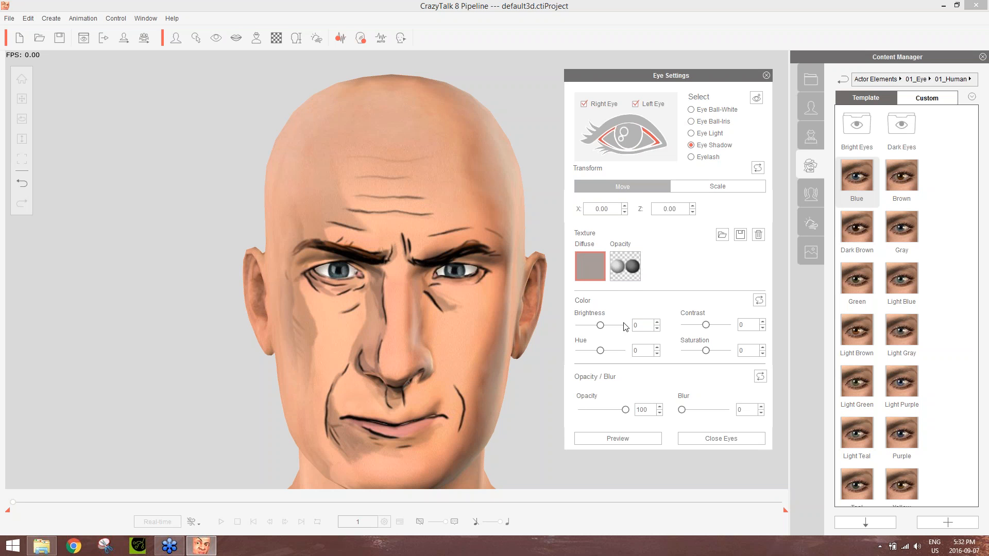
{"action": "left_click_drag", "start_coordinate": [600, 325], "coordinate": [586, 328]}
{"action": "mouse_move", "coordinate": [590, 328]}
{"action": "left_mouse_down"}
{"action": "mouse_move", "coordinate": [606, 330]}
{"action": "mouse_move", "coordinate": [589, 330]}
{"action": "left_mouse_up"}
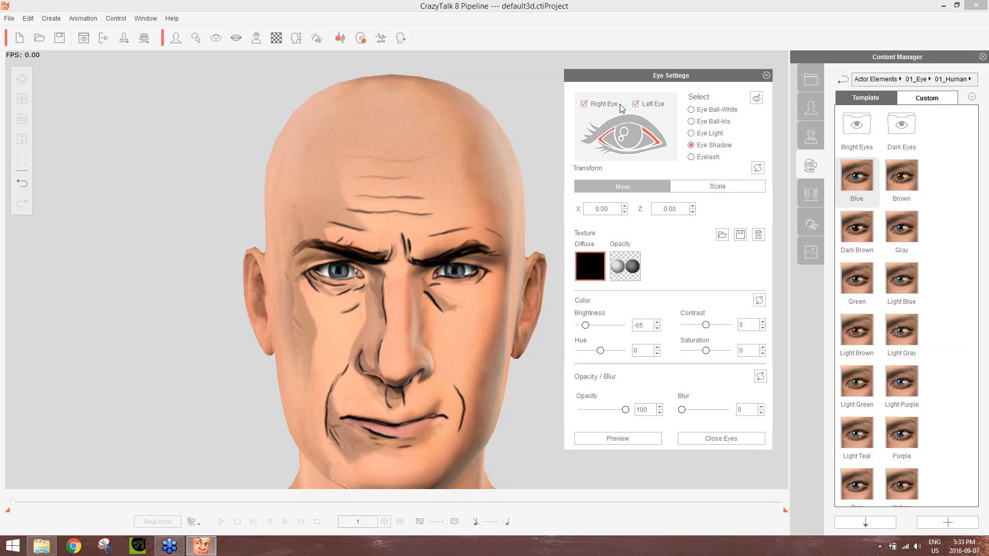
Step: Try shifting only the left eye's shadow horizontally, first one way and then back the other
{"action": "left_click", "coordinate": [585, 104]}
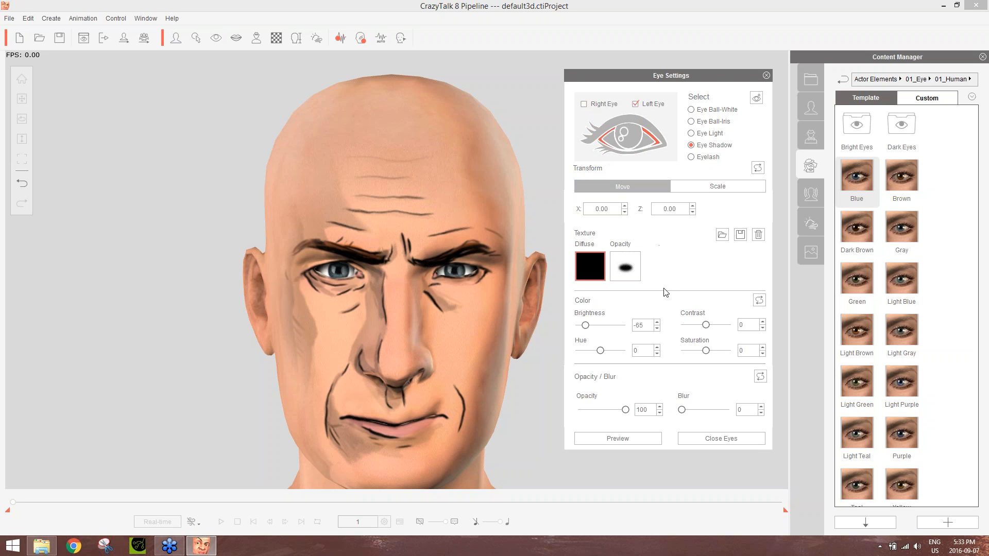
{"action": "left_click", "coordinate": [624, 212]}
{"action": "left_click", "coordinate": [624, 212]}
{"action": "left_click", "coordinate": [624, 212]}
{"action": "left_click", "coordinate": [624, 211]}
{"action": "left_click", "coordinate": [624, 211]}
{"action": "left_click", "coordinate": [625, 211]}
{"action": "left_click", "coordinate": [625, 212]}
{"action": "left_click", "coordinate": [625, 211]}
{"action": "left_click", "coordinate": [624, 212]}
{"action": "left_click", "coordinate": [624, 212]}
{"action": "left_click", "coordinate": [624, 212]}
{"action": "left_click", "coordinate": [625, 206]}
{"action": "left_click", "coordinate": [625, 205]}
{"action": "left_click", "coordinate": [625, 205]}
{"action": "left_click", "coordinate": [625, 206]}
{"action": "left_click", "coordinate": [626, 206]}
{"action": "left_click", "coordinate": [626, 206]}
{"action": "left_click", "coordinate": [625, 206]}
{"action": "left_click", "coordinate": [625, 205]}
{"action": "left_click", "coordinate": [625, 205]}
{"action": "left_click", "coordinate": [625, 206]}
Step: Set the horizontal position of both eyes' whites to -1.00 and close the eye settings
{"action": "left_click", "coordinate": [711, 110]}
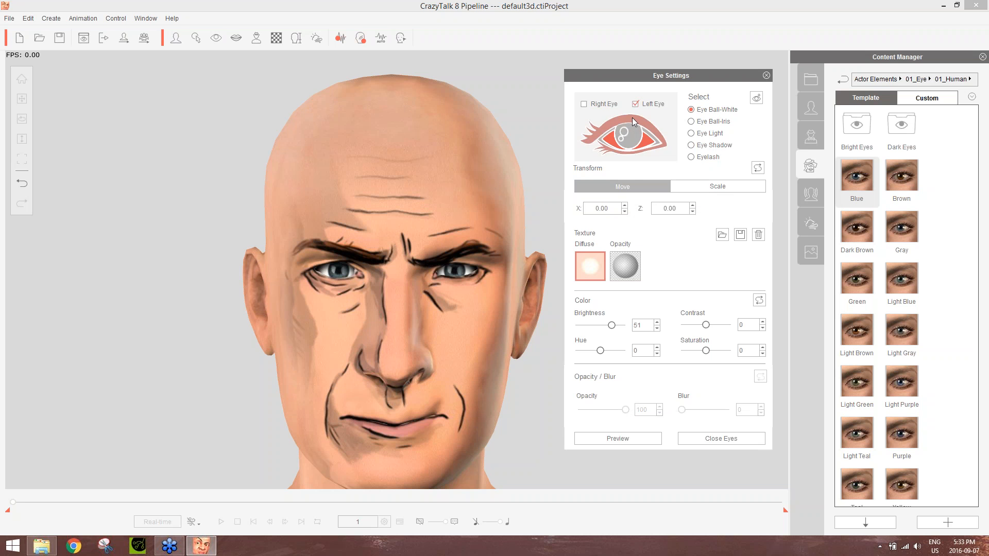
{"action": "left_click", "coordinate": [601, 103]}
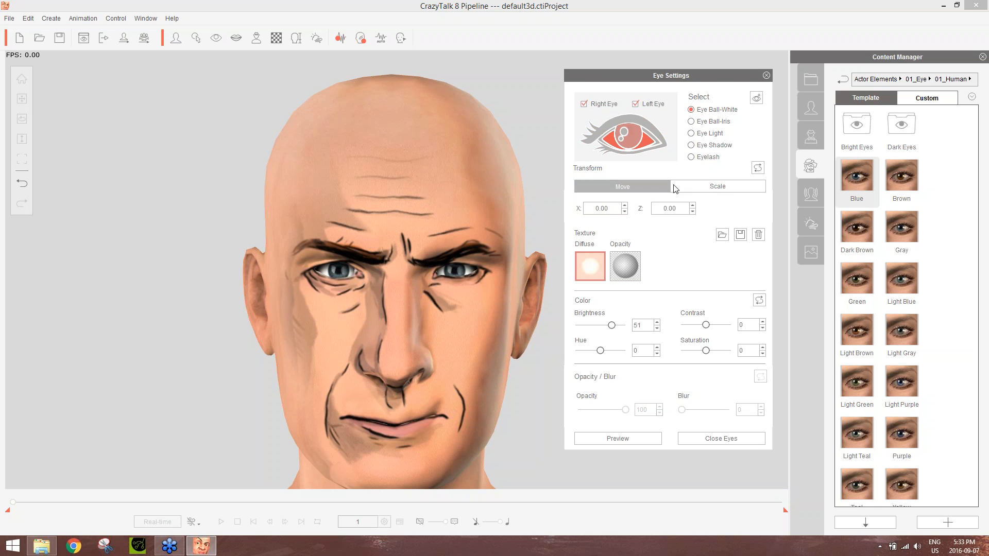
{"action": "left_click", "coordinate": [624, 206]}
{"action": "left_click", "coordinate": [624, 205]}
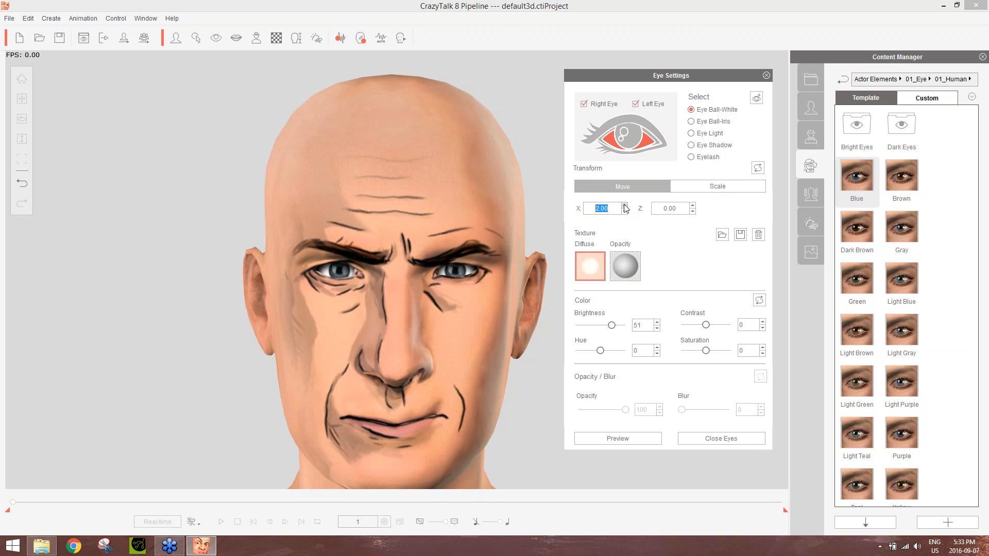
{"action": "left_click", "coordinate": [625, 212]}
{"action": "left_click", "coordinate": [624, 212]}
{"action": "left_click", "coordinate": [624, 212]}
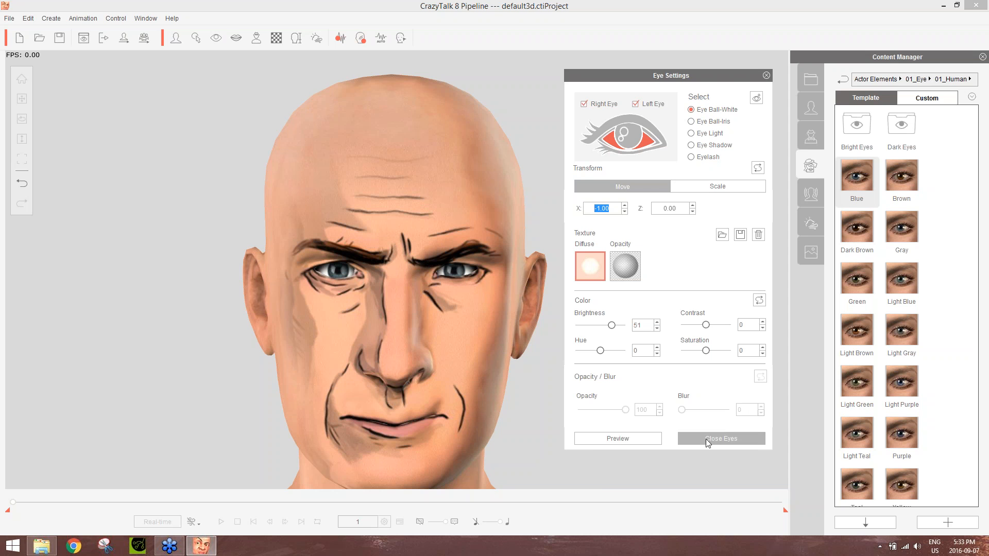
{"action": "left_click", "coordinate": [766, 77]}
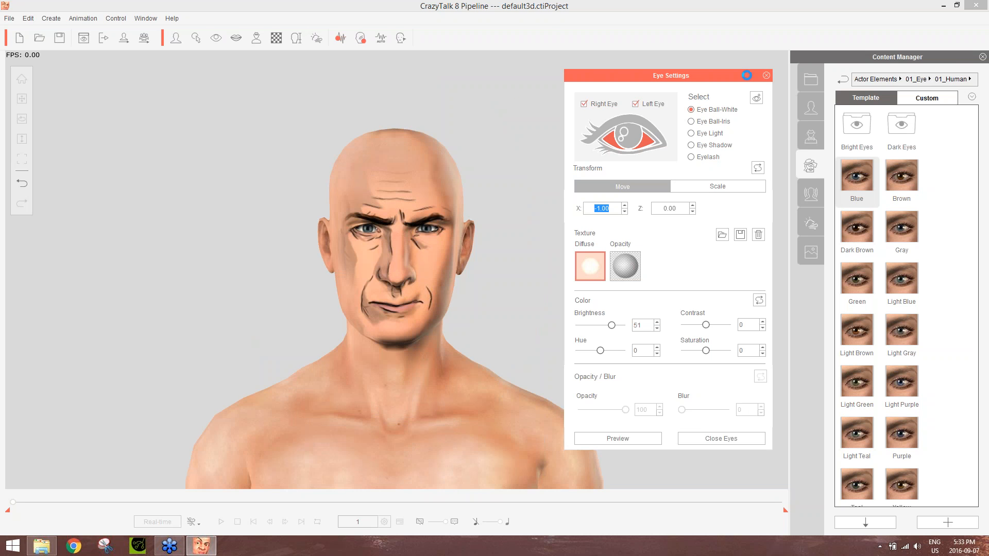
Step: Open the teeth settings and apply the 15_Comic teeth template to the actor
{"action": "left_click", "coordinate": [236, 38]}
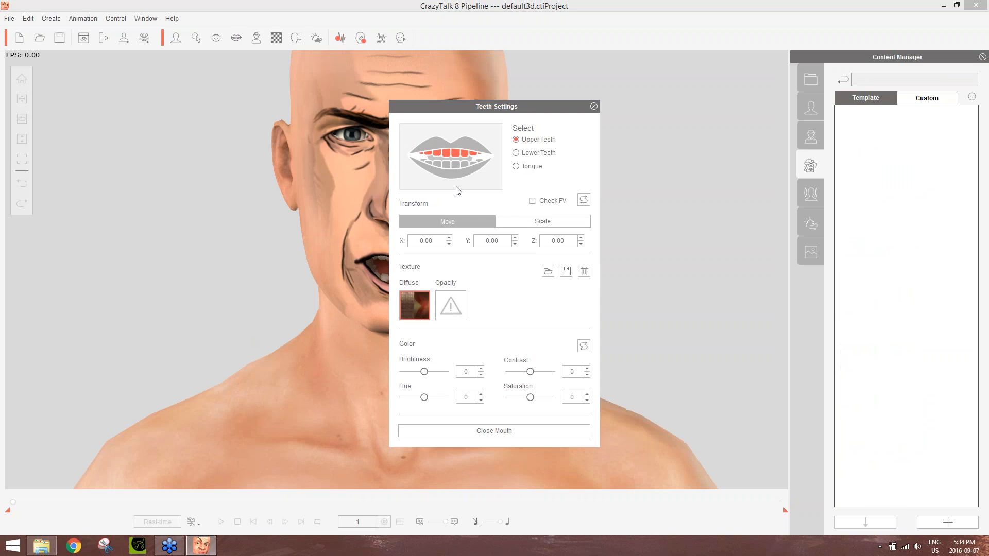
{"action": "left_click_drag", "start_coordinate": [480, 106], "coordinate": [641, 95]}
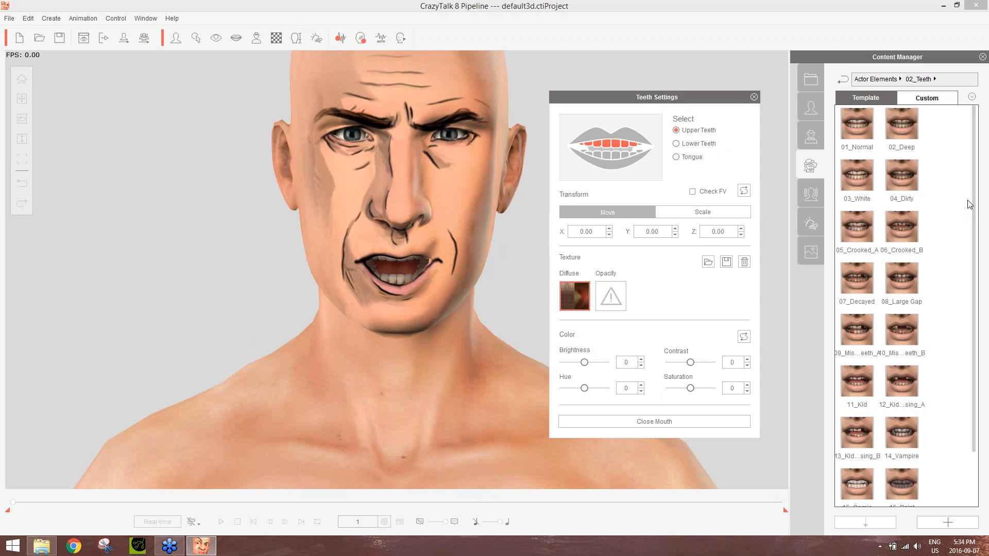
{"action": "scroll", "coordinate": [980, 316], "scroll_direction": "down", "scroll_amount": 2}
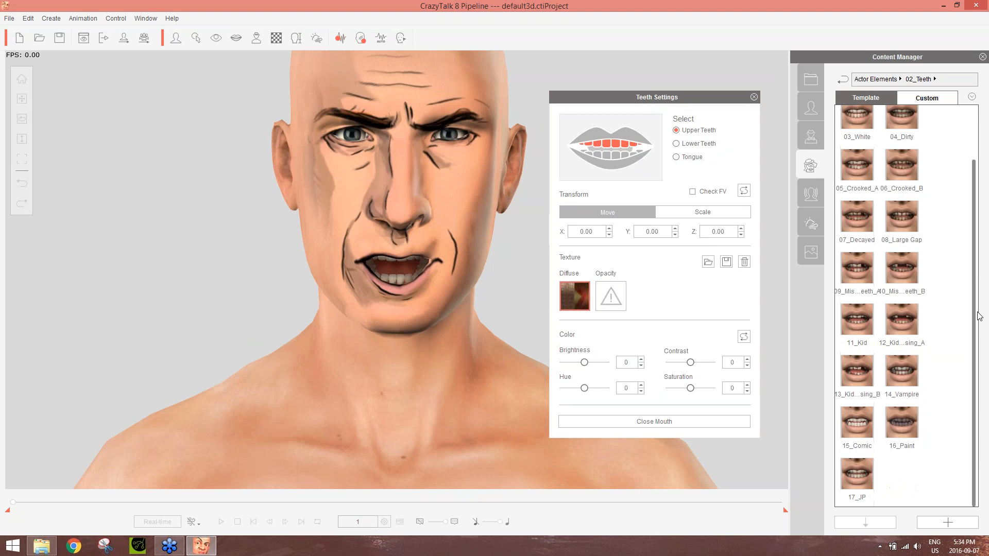
{"action": "double_click", "coordinate": [855, 425]}
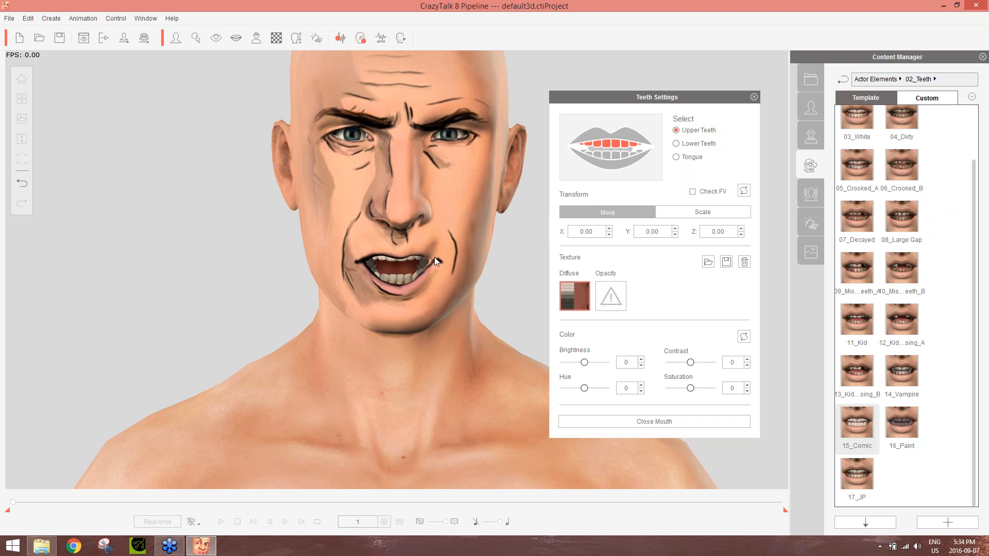
Step: Brighten the upper teeth to 35 and the lower teeth to 33, and close the teeth settings
{"action": "left_click", "coordinate": [618, 157]}
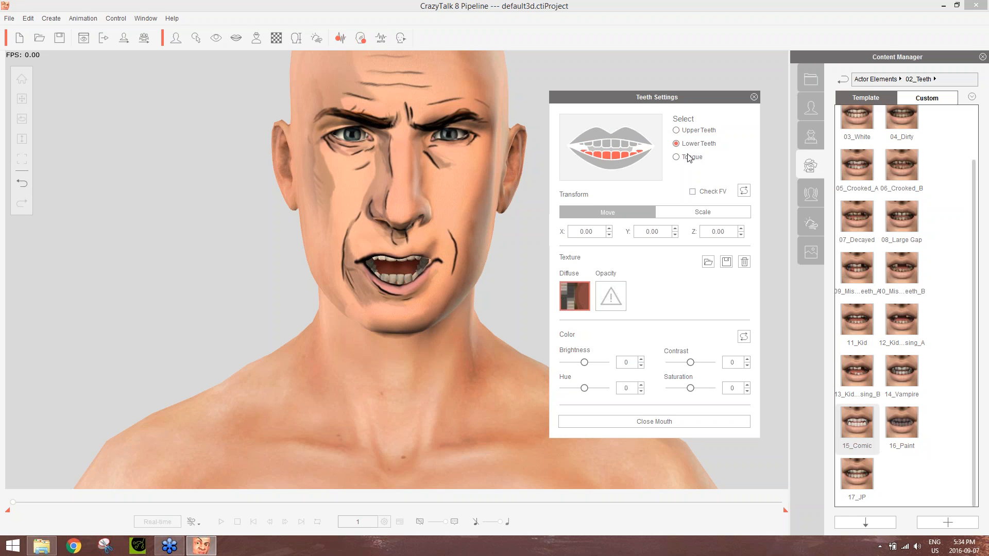
{"action": "left_click_drag", "start_coordinate": [586, 363], "coordinate": [593, 365]}
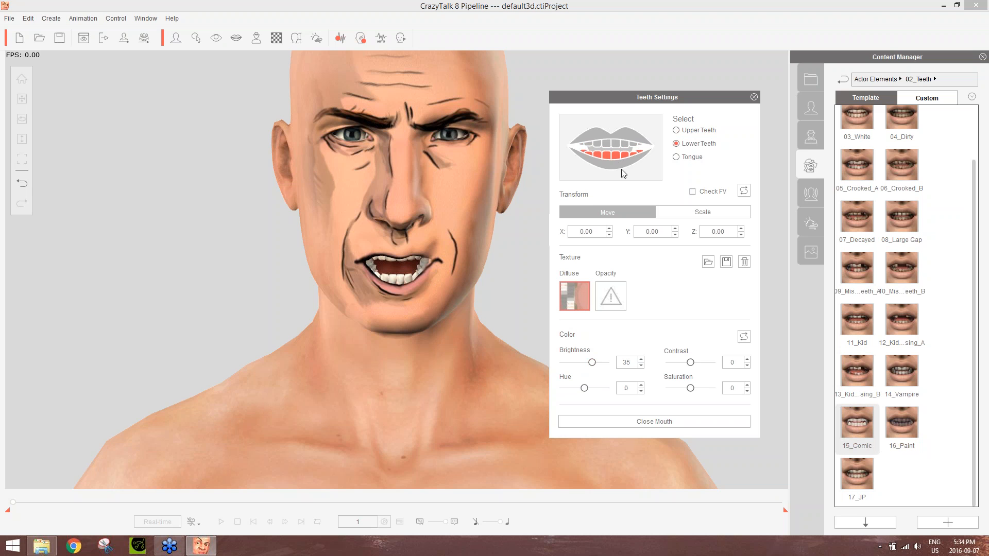
{"action": "left_click", "coordinate": [615, 140]}
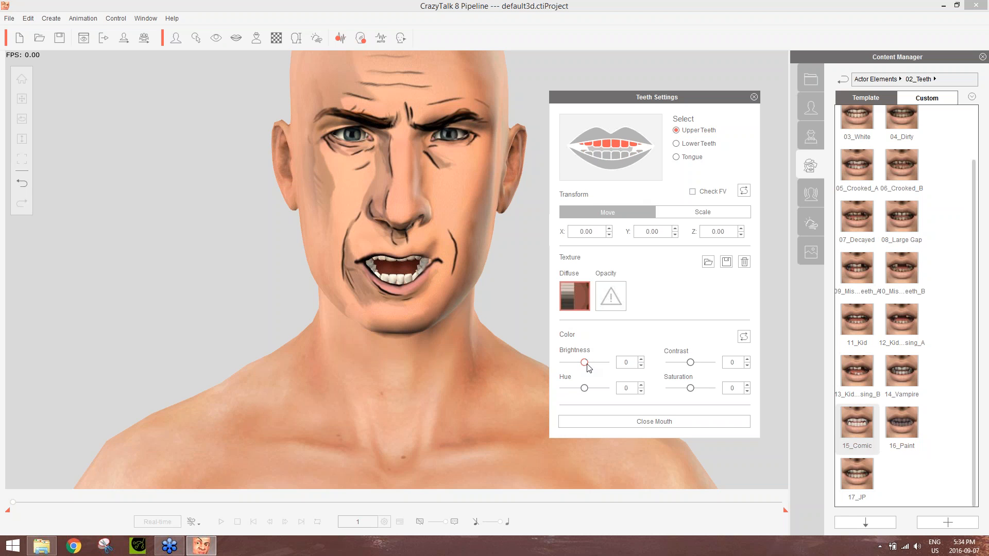
{"action": "left_click_drag", "start_coordinate": [585, 363], "coordinate": [595, 366]}
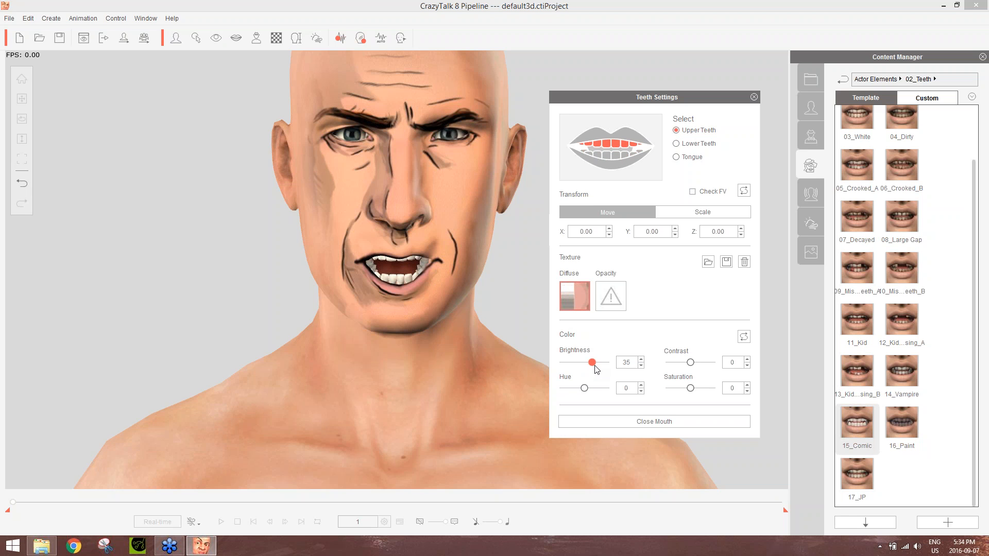
{"action": "left_click", "coordinate": [613, 151]}
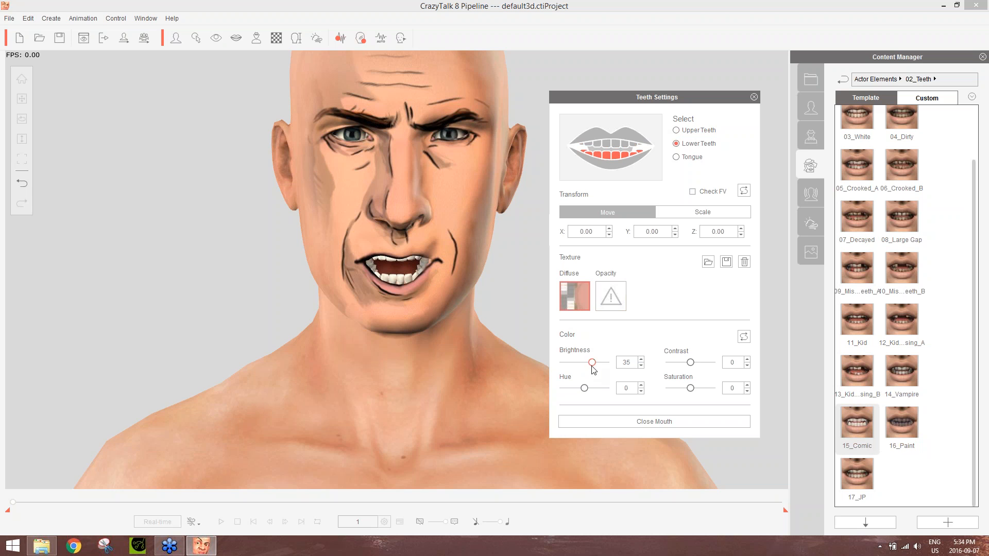
{"action": "left_click_drag", "start_coordinate": [592, 366], "coordinate": [591, 366]}
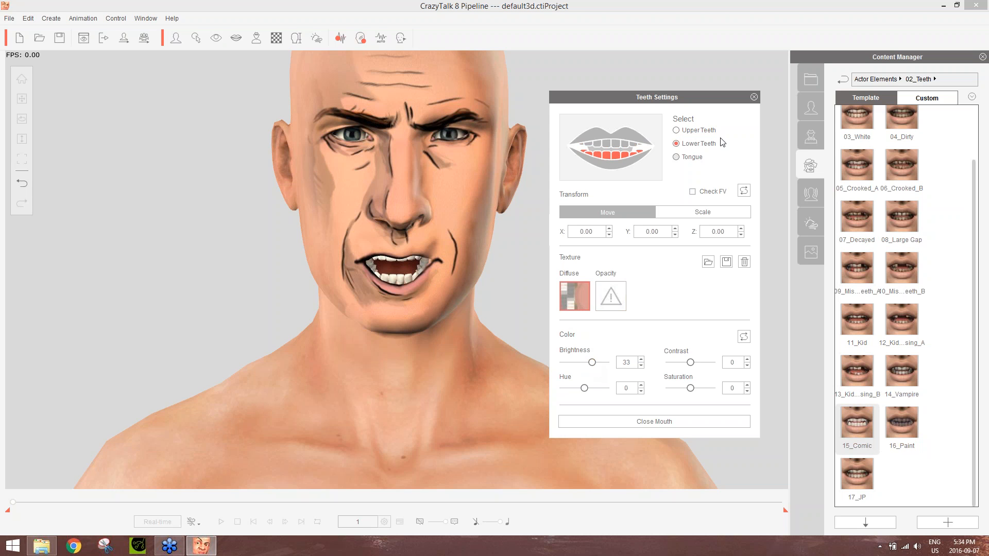
{"action": "left_click", "coordinate": [754, 97]}
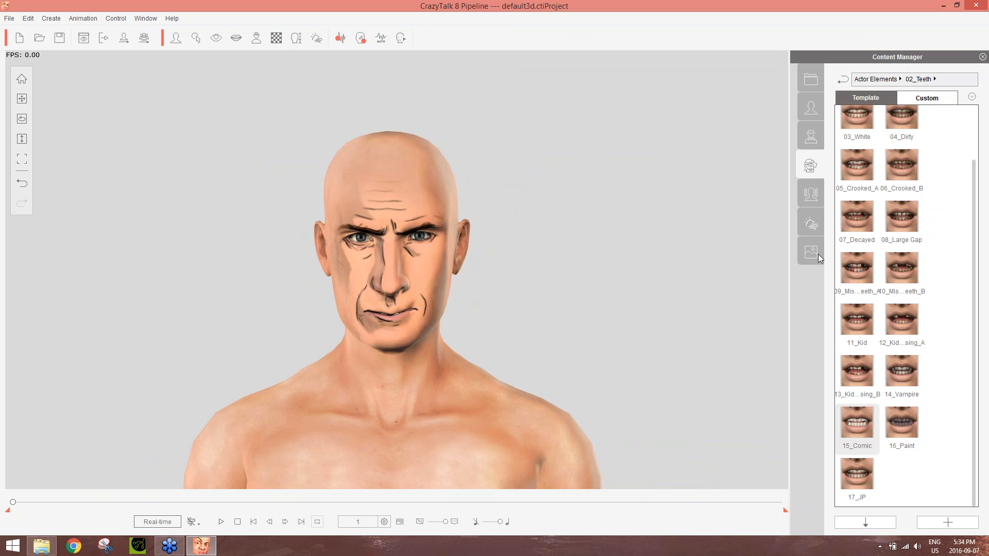
Step: Look through the template and custom content for heads among the actor elements
{"action": "left_click", "coordinate": [809, 177]}
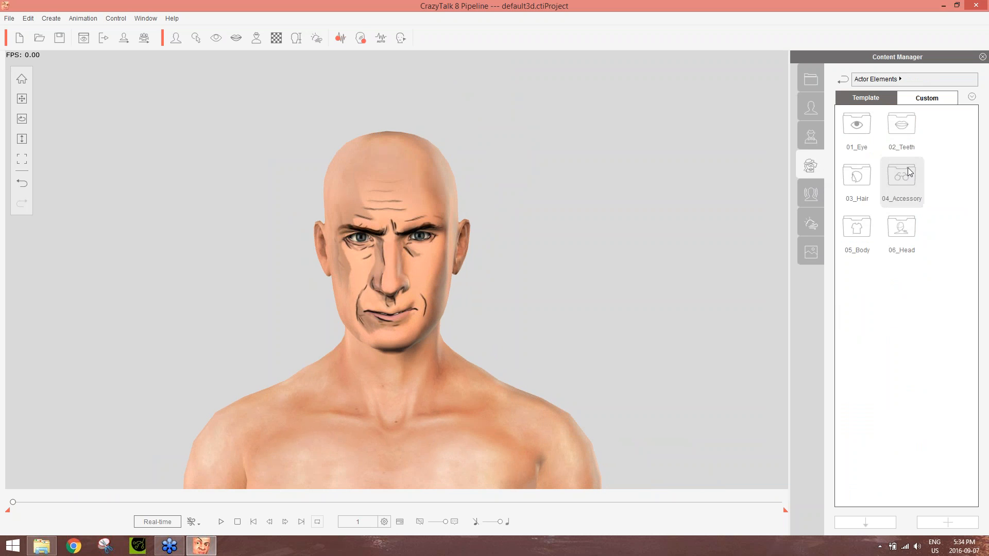
{"action": "double_click", "coordinate": [909, 230]}
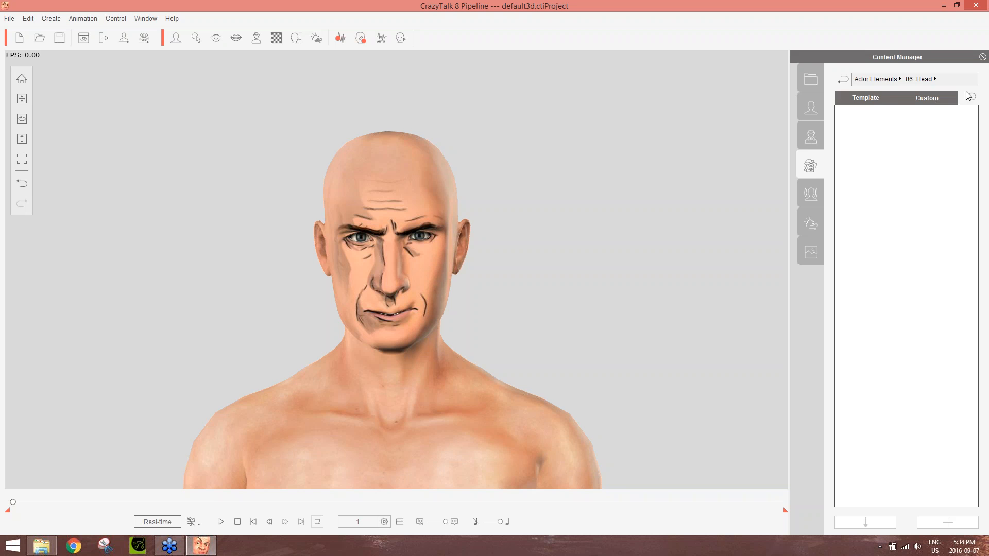
{"action": "left_click", "coordinate": [867, 93]}
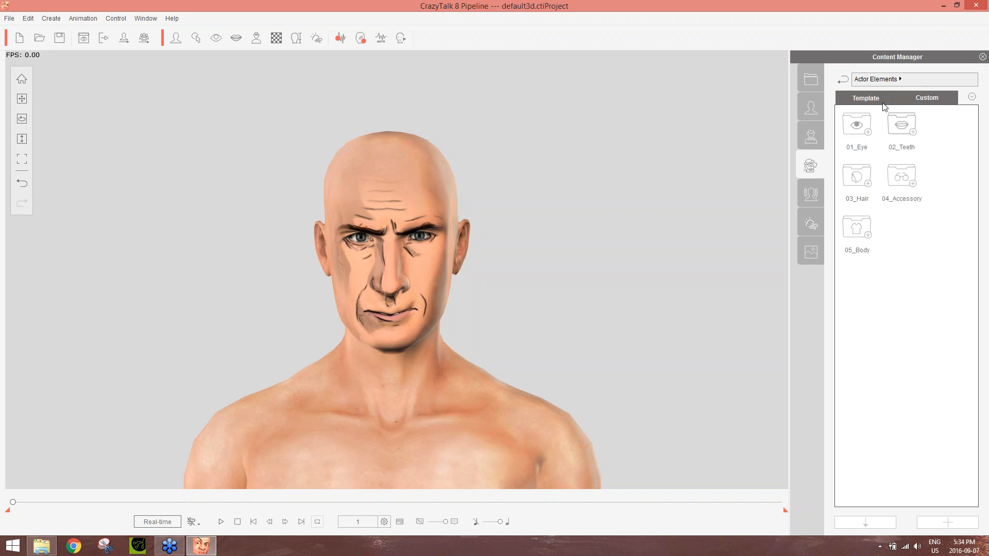
{"action": "left_click", "coordinate": [902, 99]}
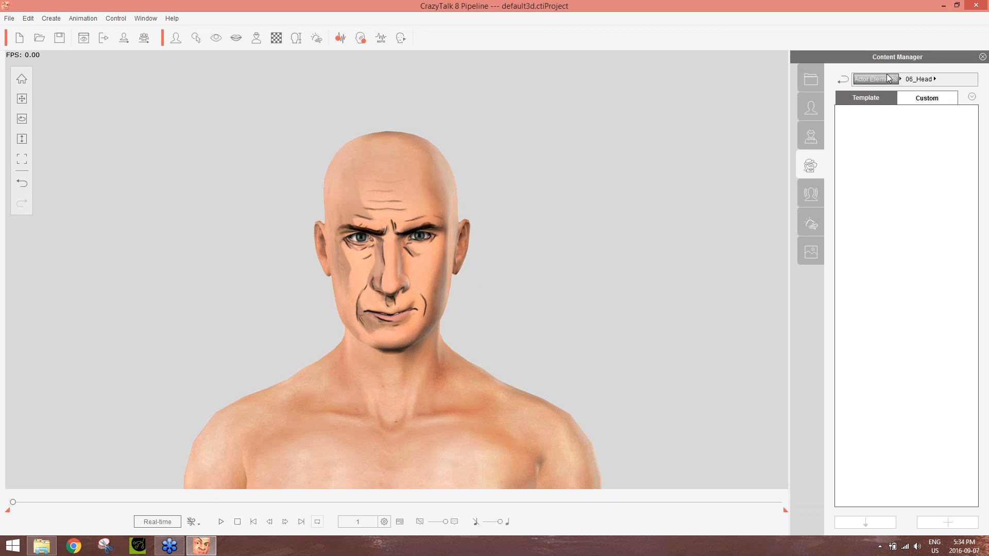
{"action": "left_click", "coordinate": [812, 194]}
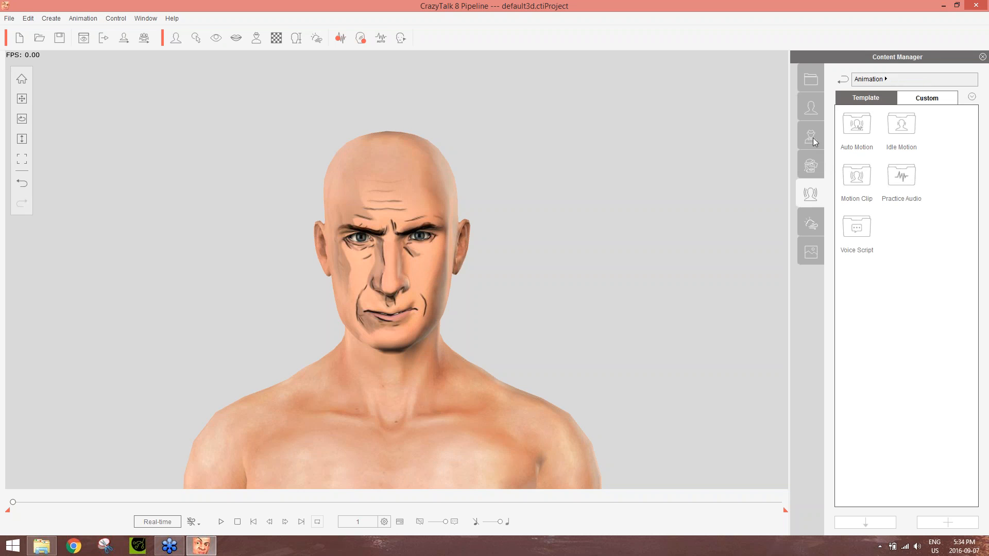
{"action": "left_click", "coordinate": [814, 170]}
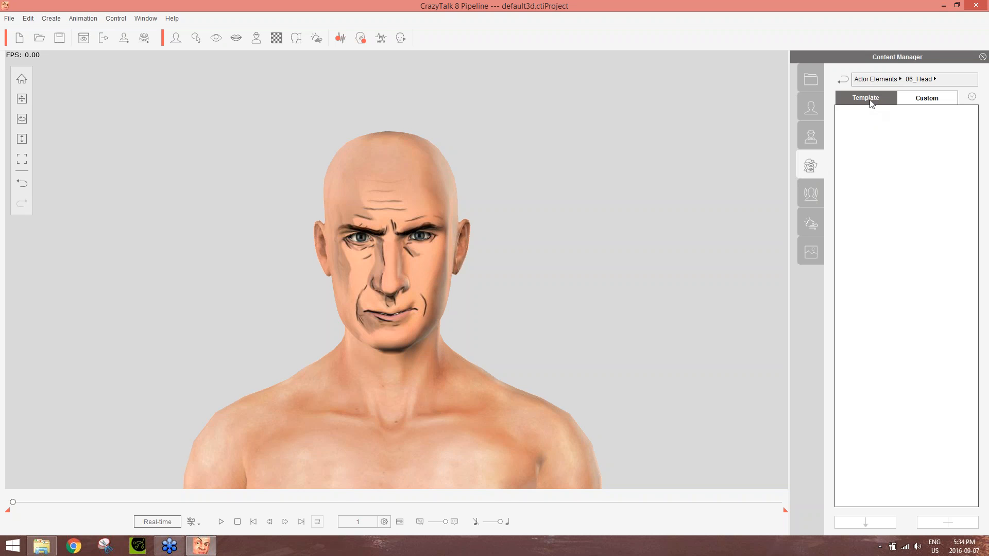
{"action": "left_click", "coordinate": [877, 82]}
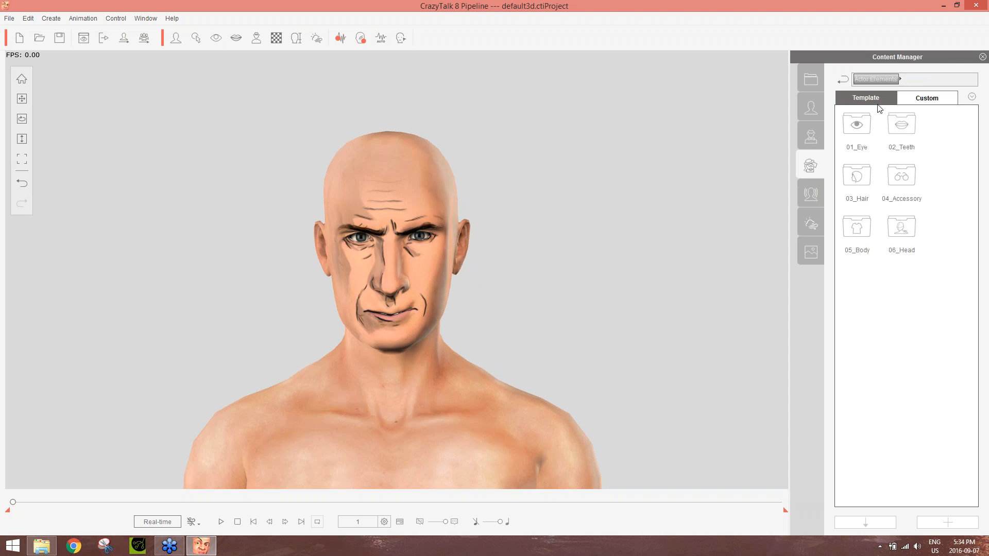
Step: Dress the actor in the Male_Suit_C body template from the Dress Up collection, applying only the Cloth option
{"action": "double_click", "coordinate": [860, 227]}
{"action": "left_click_drag", "start_coordinate": [974, 216], "coordinate": [984, 405]}
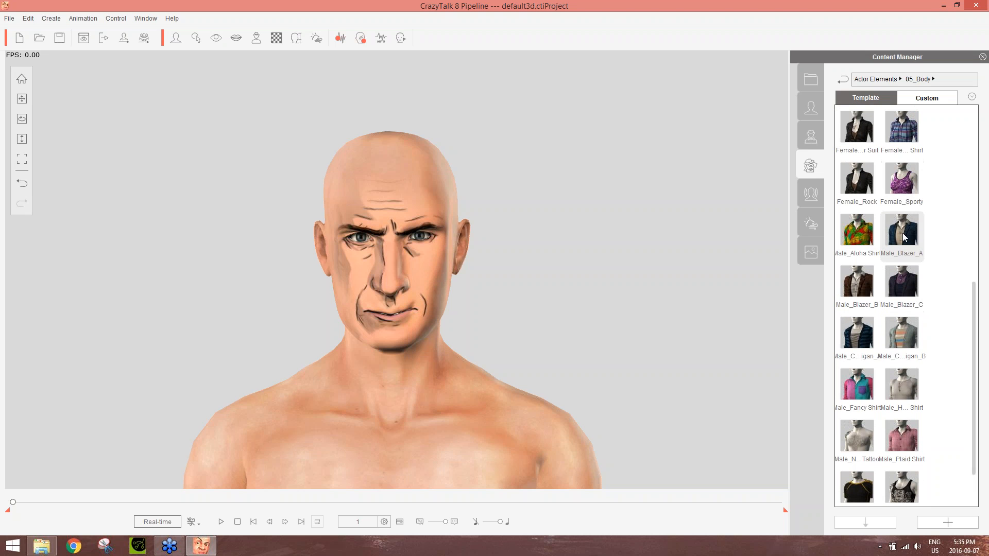
{"action": "left_click_drag", "start_coordinate": [975, 313], "coordinate": [979, 116]}
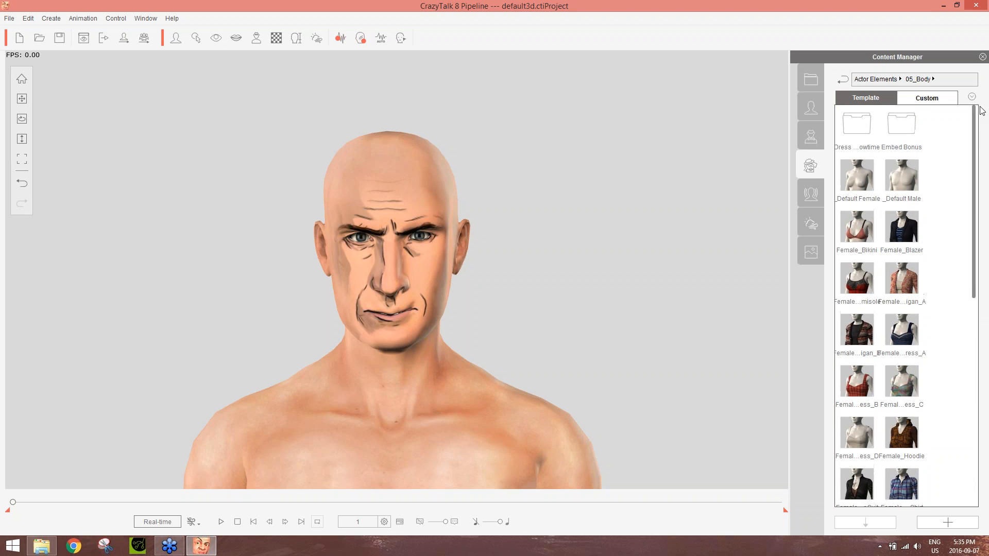
{"action": "double_click", "coordinate": [871, 123]}
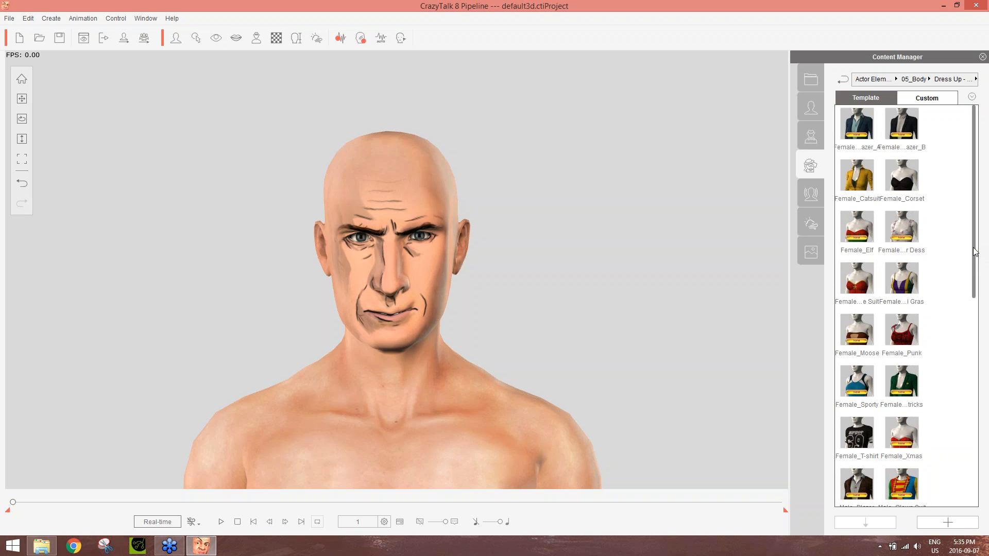
{"action": "left_click_drag", "start_coordinate": [975, 252], "coordinate": [952, 469]}
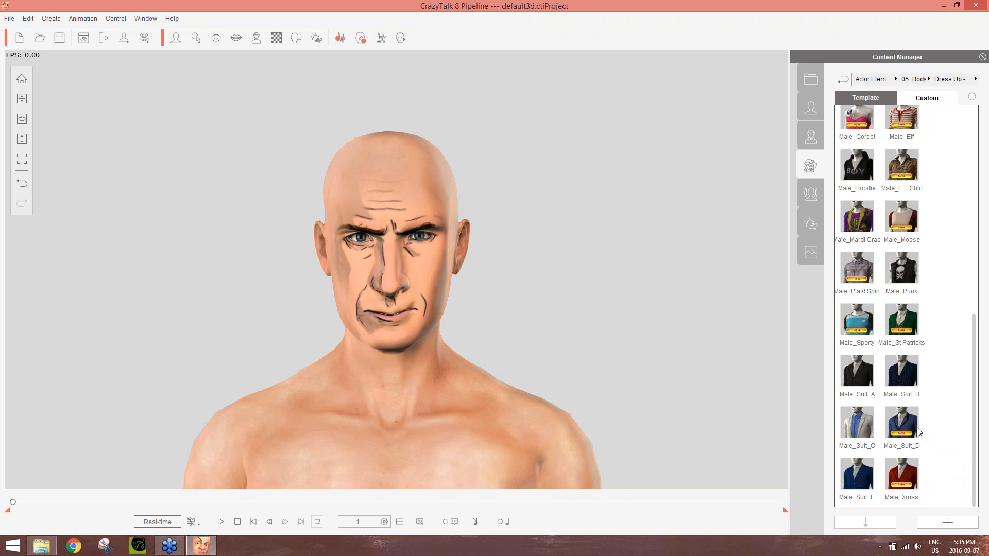
{"action": "double_click", "coordinate": [864, 425]}
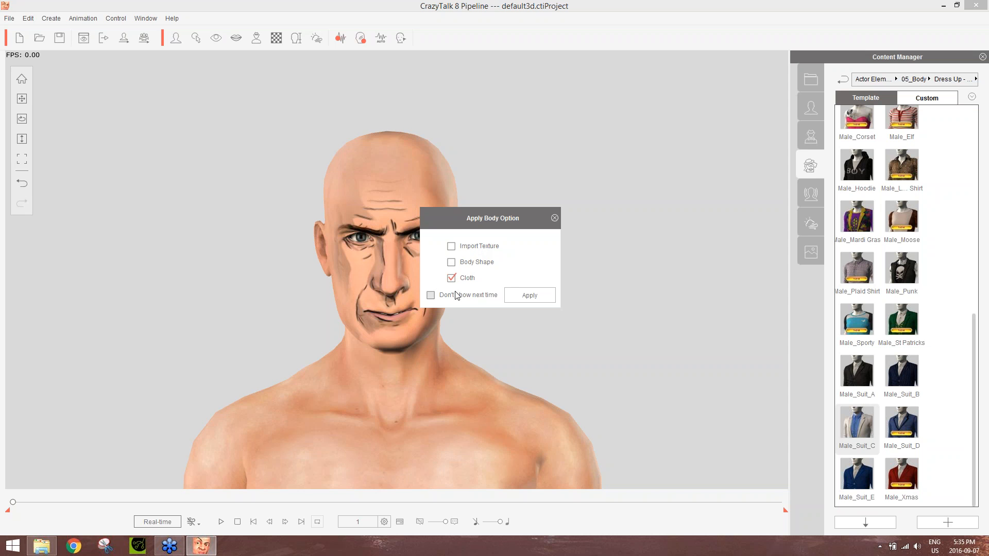
{"action": "left_click", "coordinate": [529, 295]}
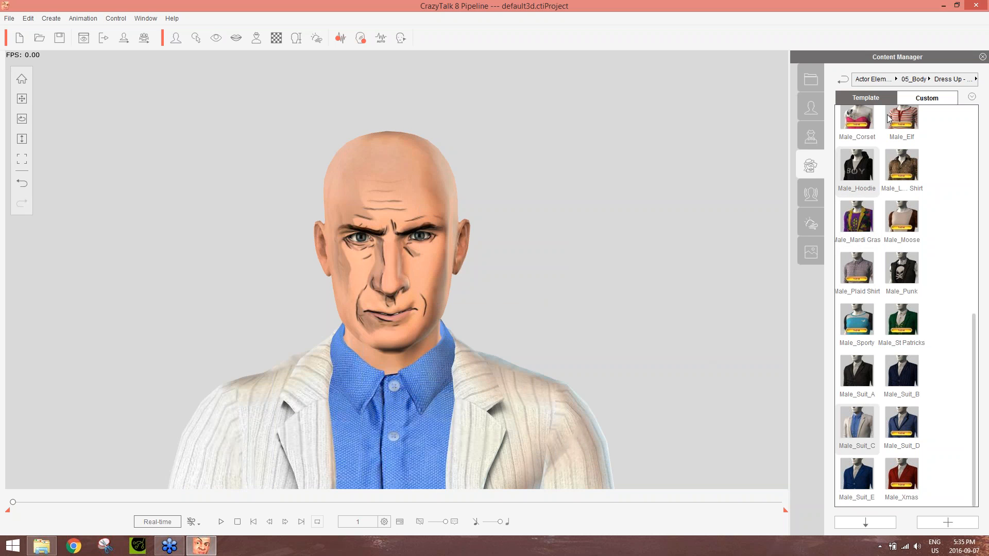
{"action": "left_click", "coordinate": [888, 78]}
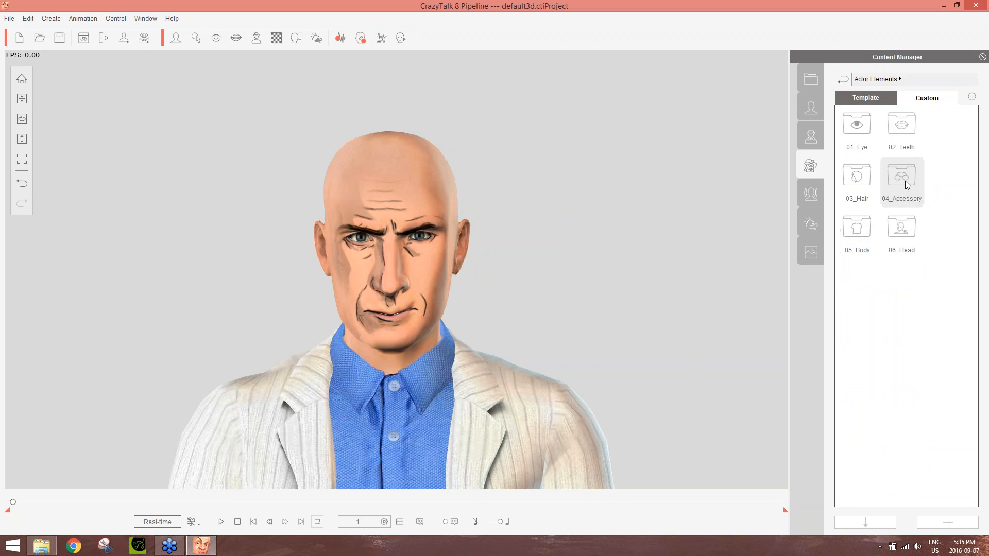
Step: Add the Bow Tie_A accessory from the Party Fun body accessories to the actor
{"action": "double_click", "coordinate": [908, 186]}
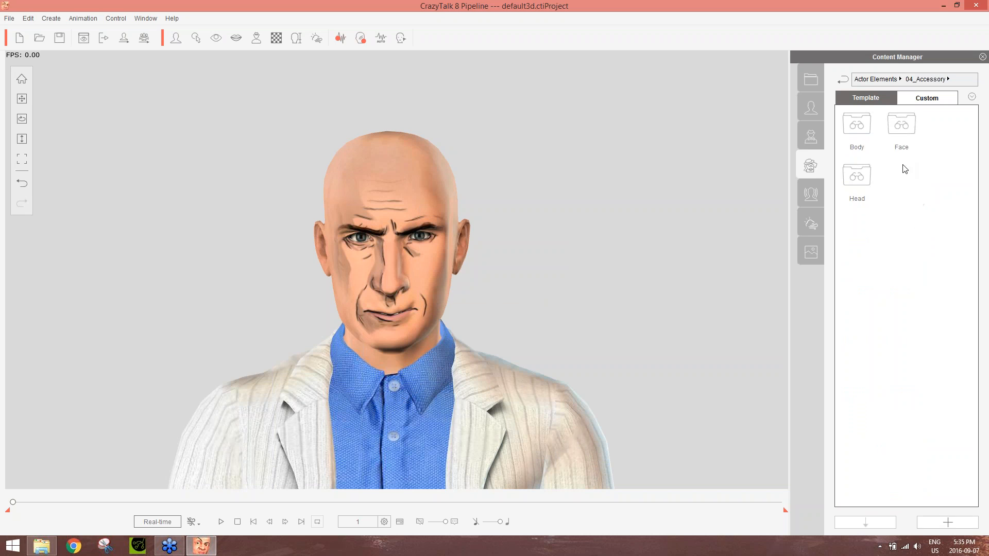
{"action": "double_click", "coordinate": [855, 131]}
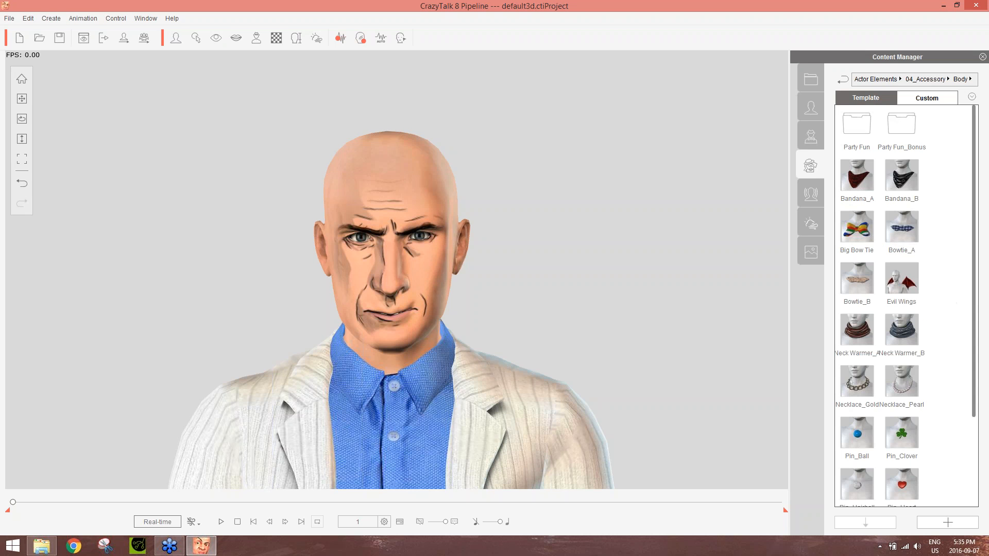
{"action": "scroll", "coordinate": [988, 375], "scroll_direction": "down", "scroll_amount": 3}
{"action": "scroll", "coordinate": [987, 360], "scroll_direction": "up", "scroll_amount": 3}
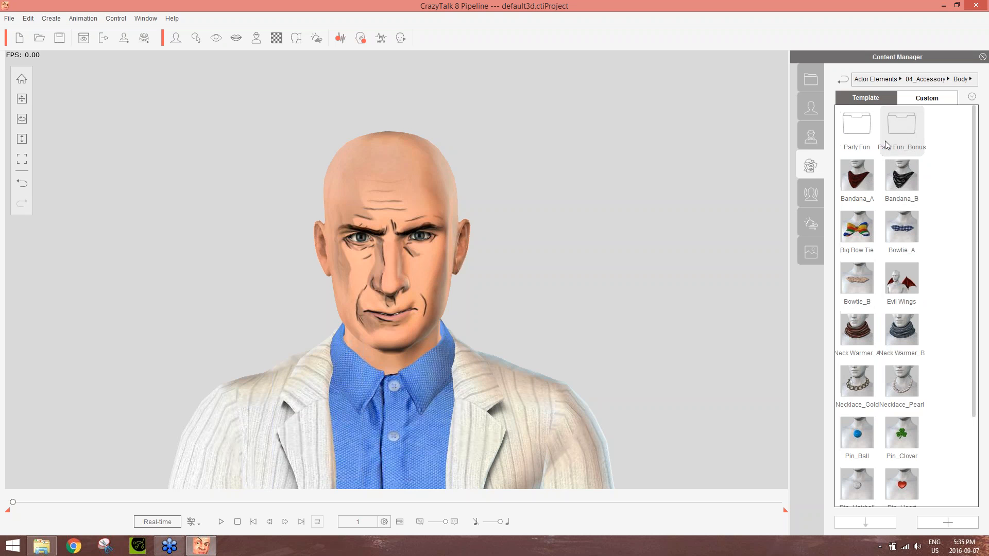
{"action": "double_click", "coordinate": [847, 127]}
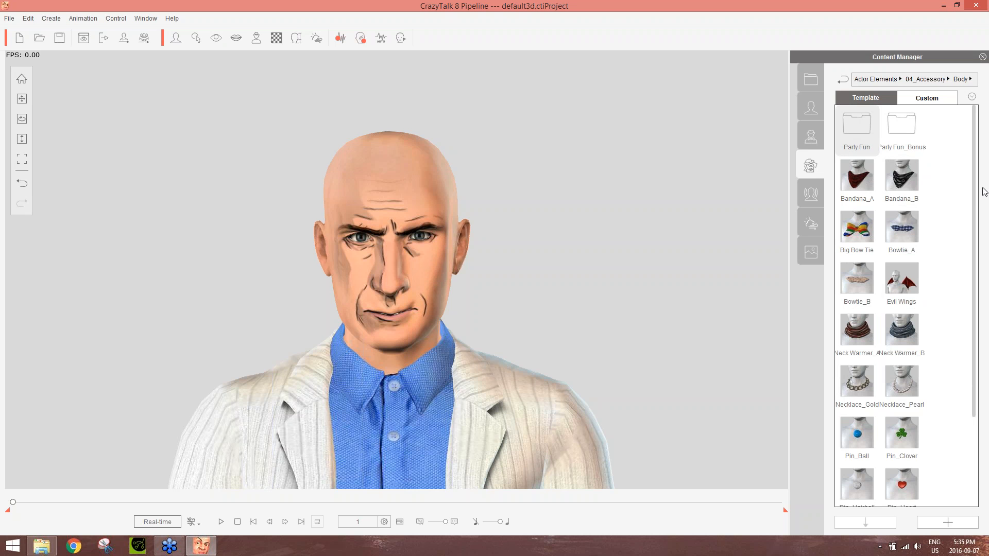
{"action": "scroll", "coordinate": [982, 250], "scroll_direction": "down", "scroll_amount": 2}
{"action": "scroll", "coordinate": [983, 251], "scroll_direction": "up", "scroll_amount": 2}
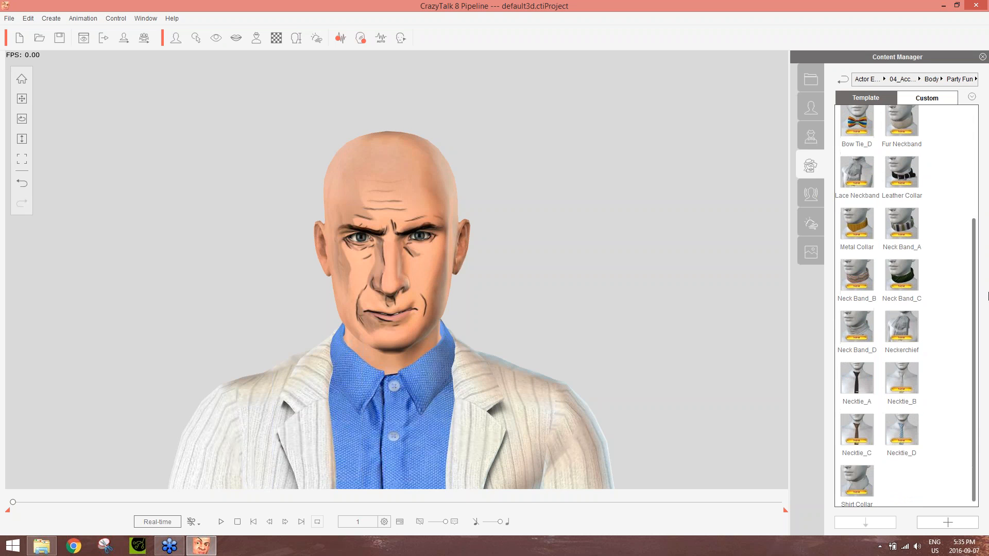
{"action": "double_click", "coordinate": [909, 167]}
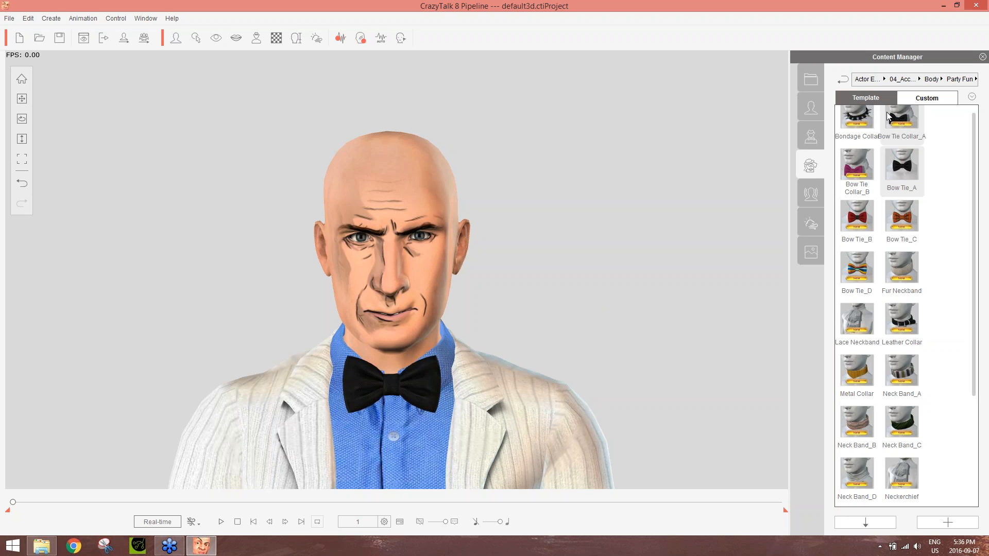
Step: Give the actor the Pompadour hairstyle from the Party Fun hair collection
{"action": "left_click", "coordinate": [870, 80]}
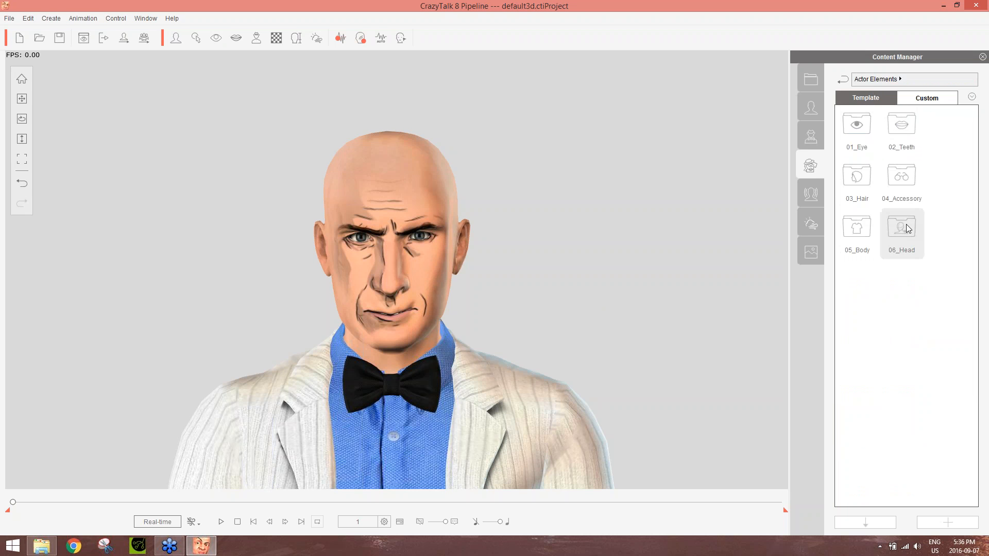
{"action": "double_click", "coordinate": [865, 184]}
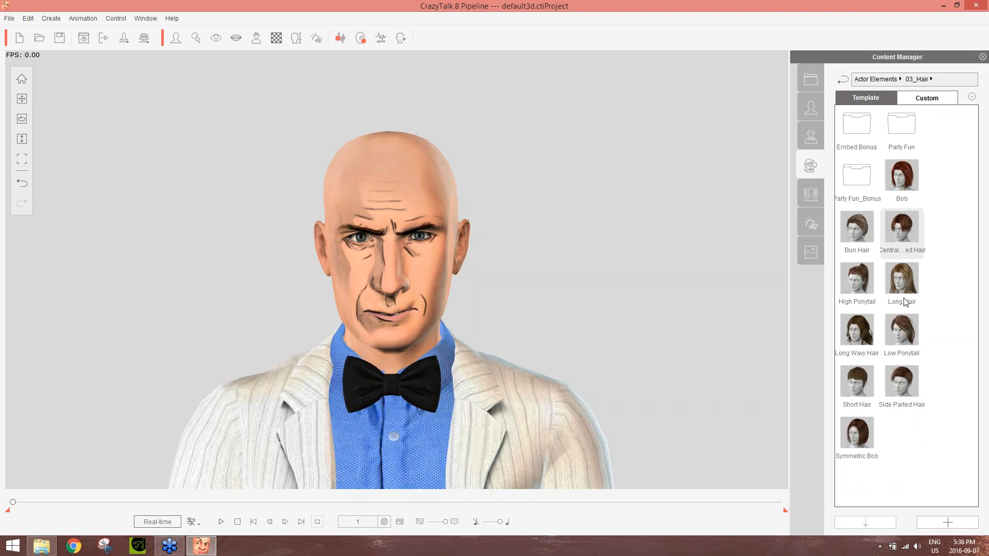
{"action": "double_click", "coordinate": [900, 133]}
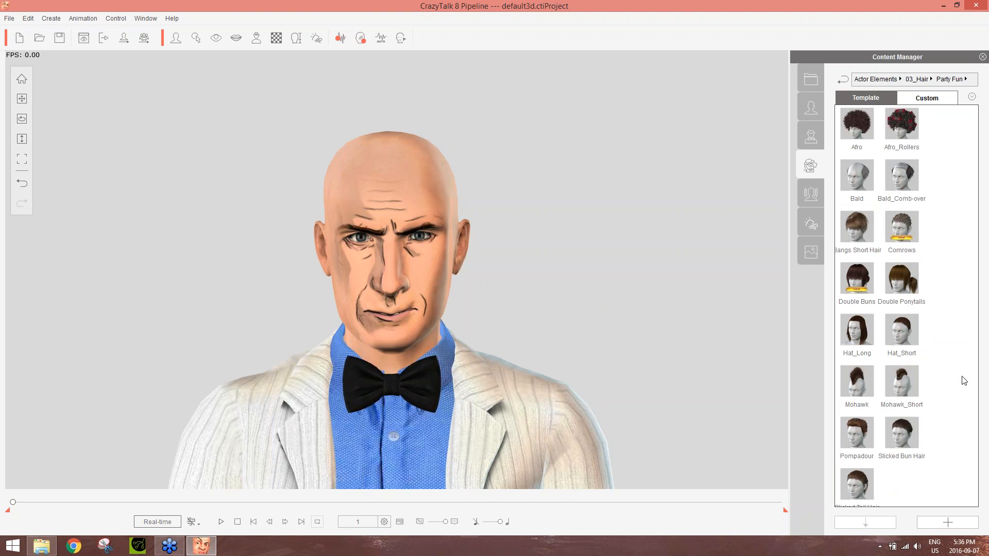
{"action": "double_click", "coordinate": [865, 442]}
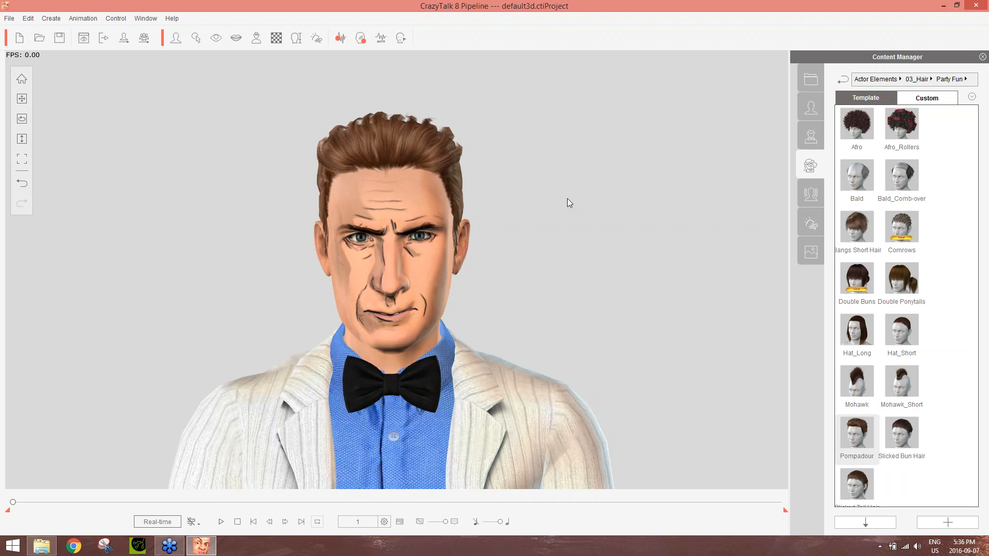
Step: Apply the Silly smile motion clip to the actor, watch it play and stop playback
{"action": "left_click", "coordinate": [810, 194]}
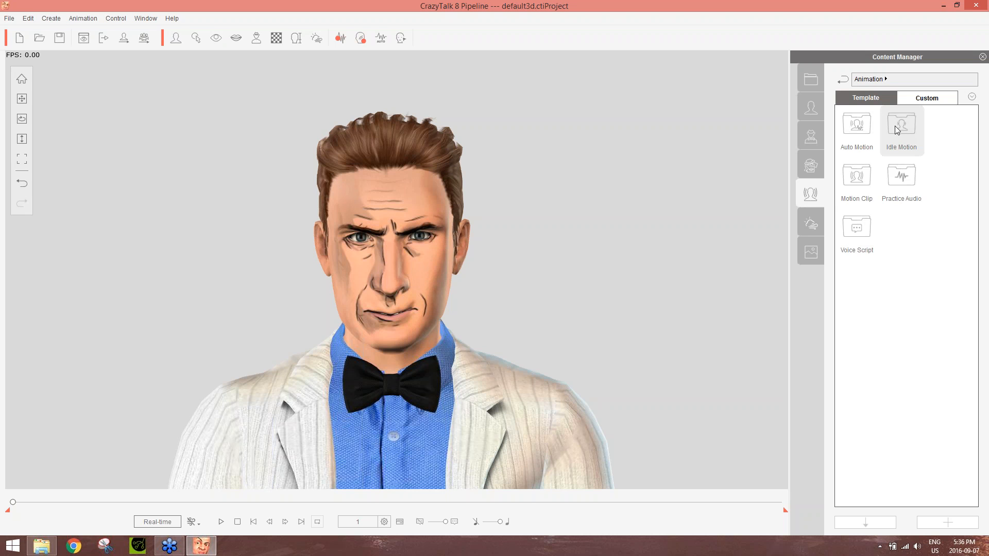
{"action": "double_click", "coordinate": [859, 180]}
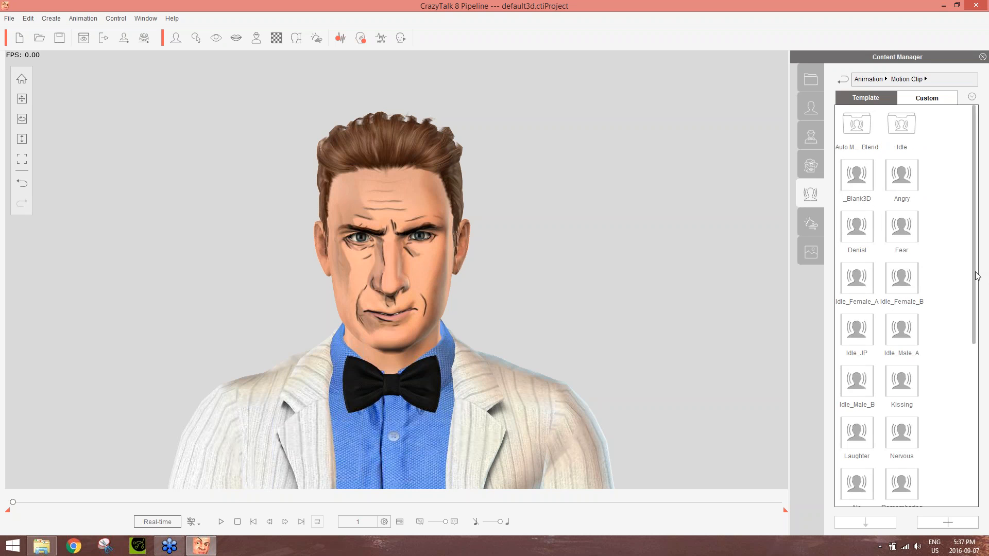
{"action": "left_click_drag", "start_coordinate": [978, 277], "coordinate": [984, 450]}
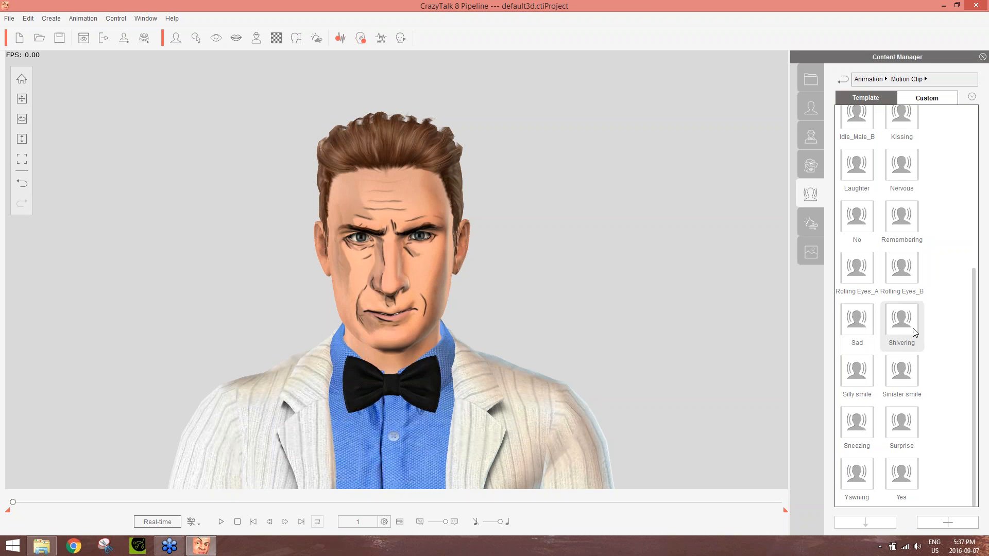
{"action": "left_click_drag", "start_coordinate": [975, 332], "coordinate": [933, 349]}
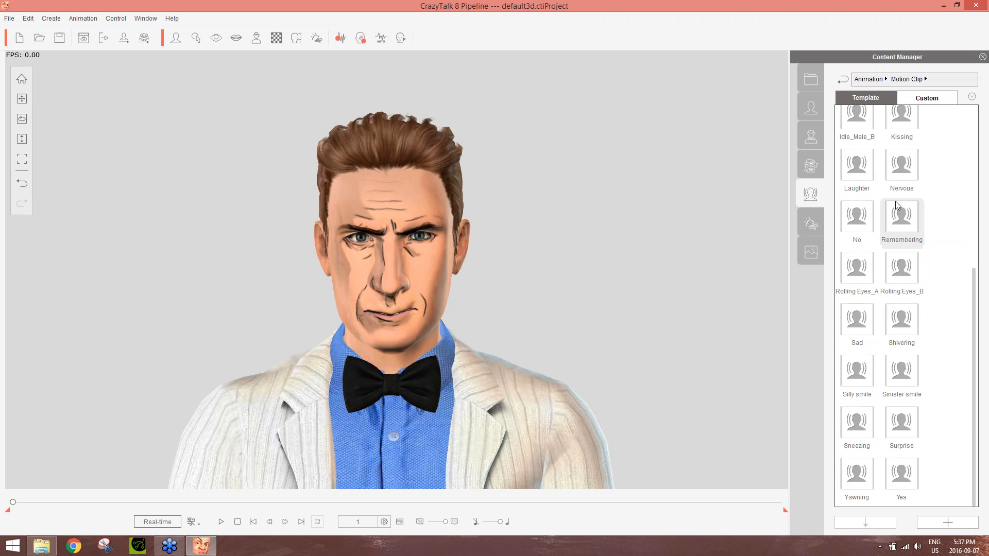
{"action": "double_click", "coordinate": [866, 375]}
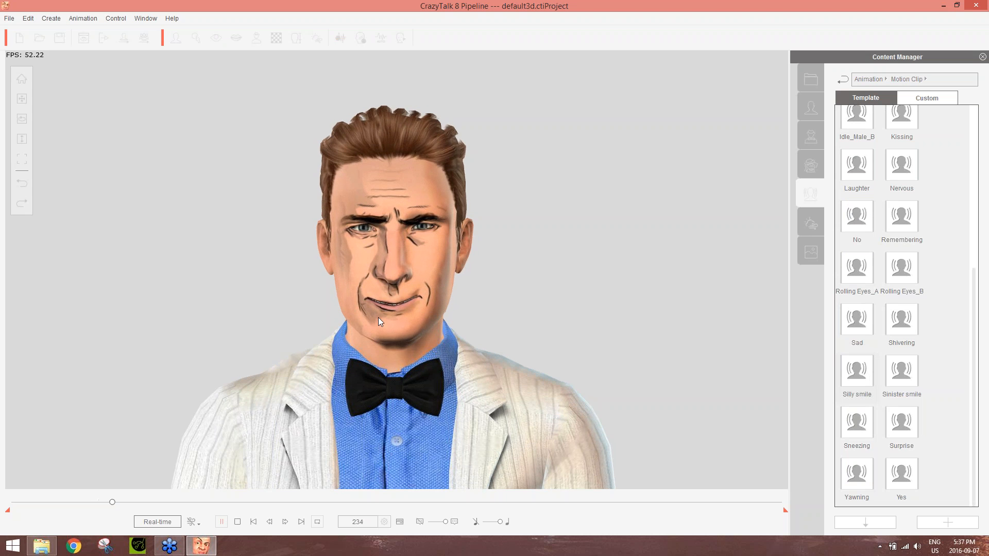
{"action": "left_click", "coordinate": [239, 521]}
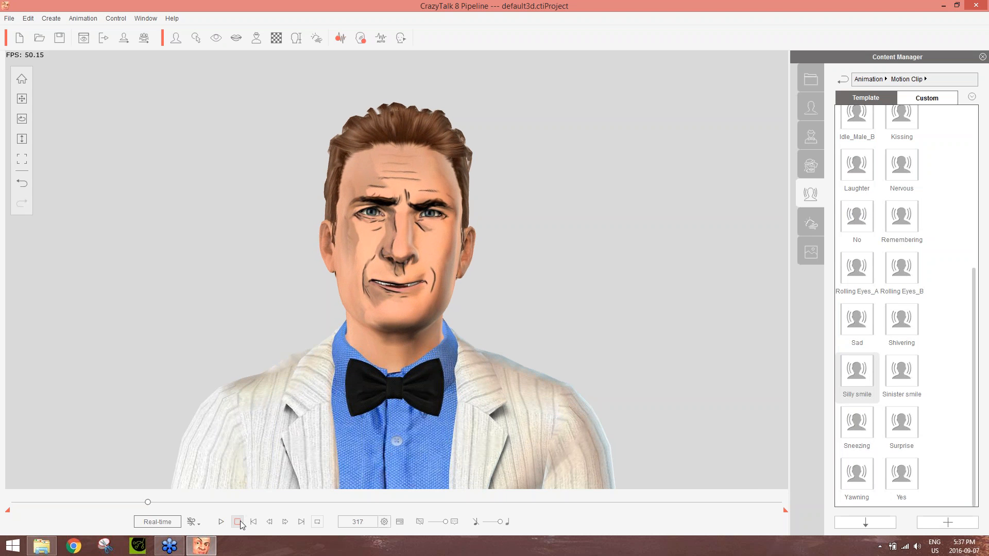
{"action": "left_click", "coordinate": [239, 521]}
Step: Delete the Silly smile clip from the timeline's motion track, scrub the remaining motion and close the timeline
{"action": "key", "text": "F3"}
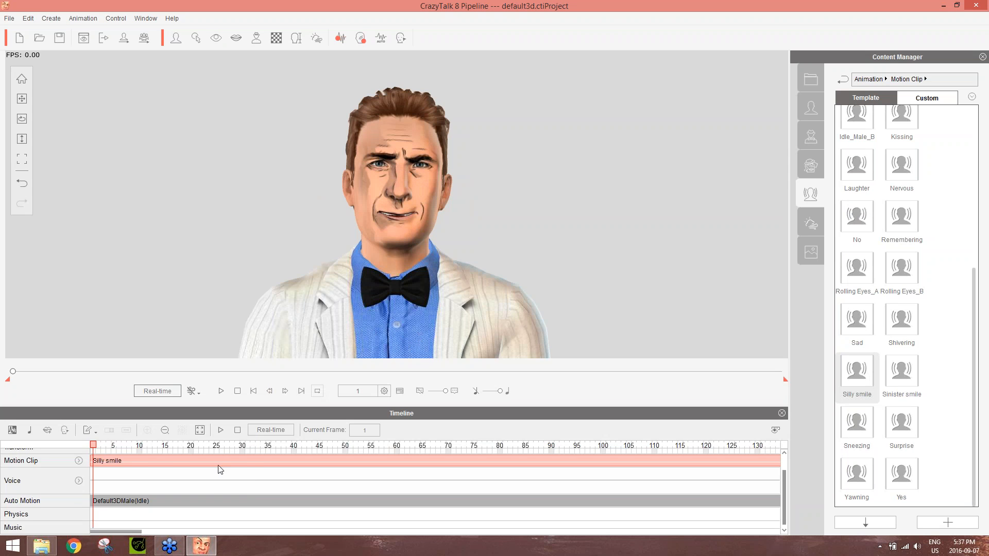
{"action": "scroll", "coordinate": [261, 492], "scroll_direction": "down", "scroll_amount": 10}
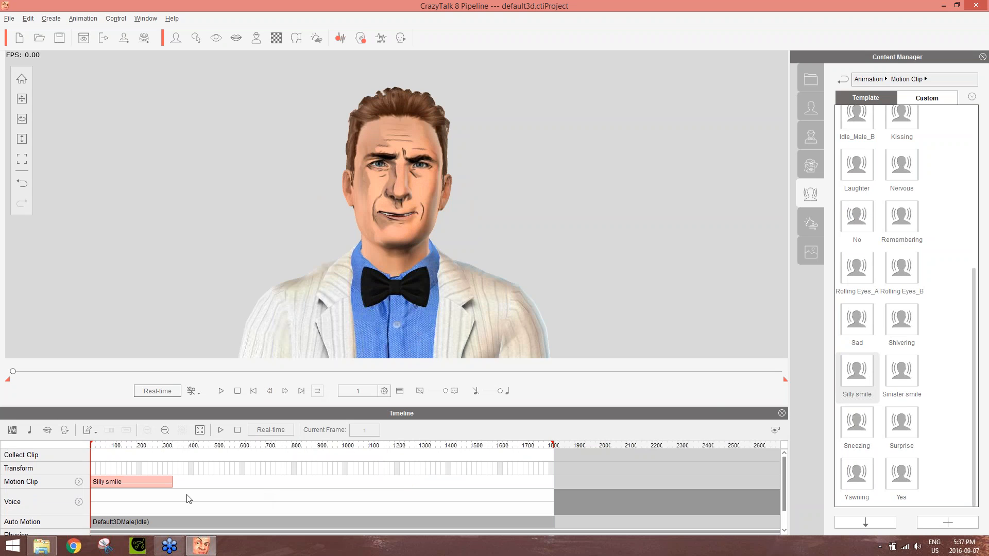
{"action": "scroll", "coordinate": [154, 492], "scroll_direction": "down", "scroll_amount": 1}
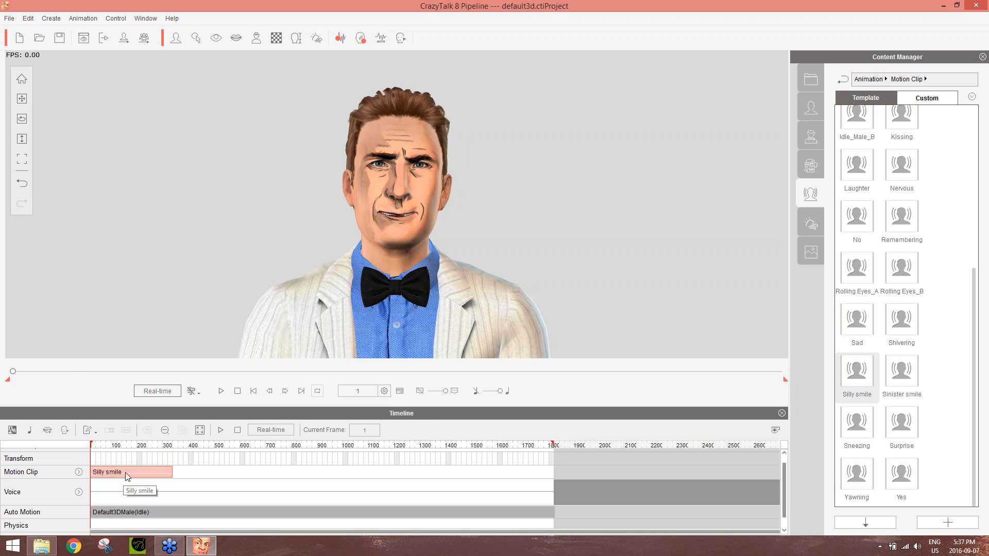
{"action": "left_click", "coordinate": [125, 471]}
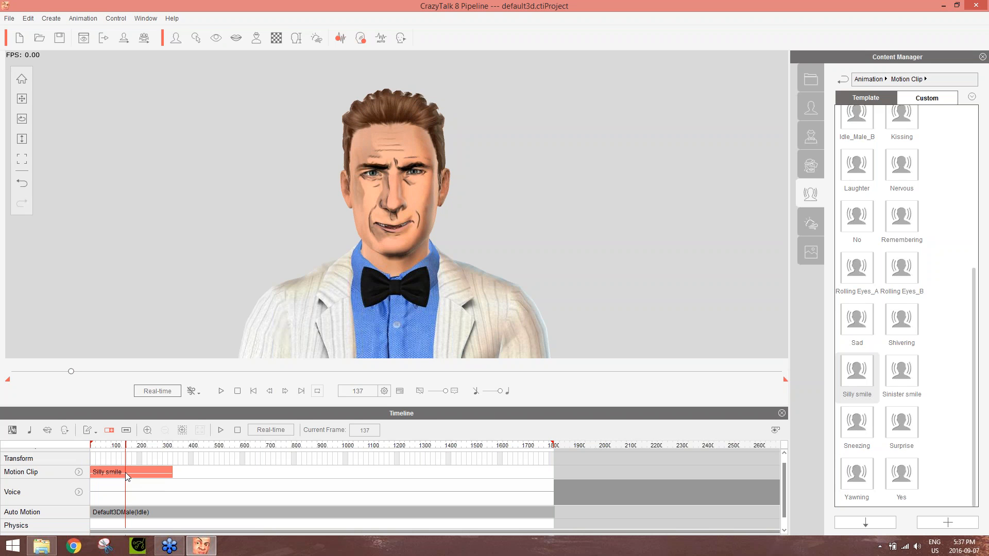
{"action": "key", "text": "Delete"}
{"action": "left_click_drag", "start_coordinate": [119, 446], "coordinate": [169, 446]}
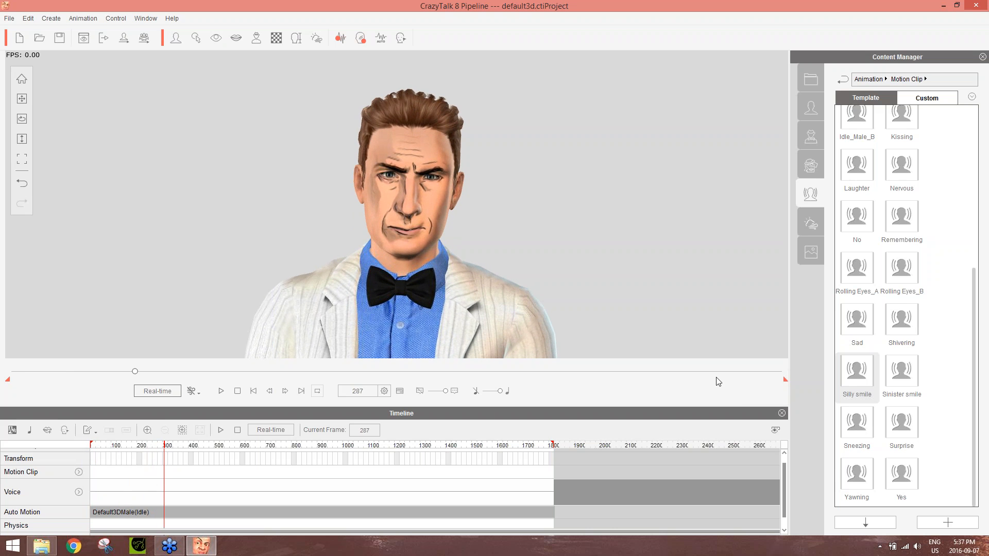
{"action": "left_click", "coordinate": [782, 413]}
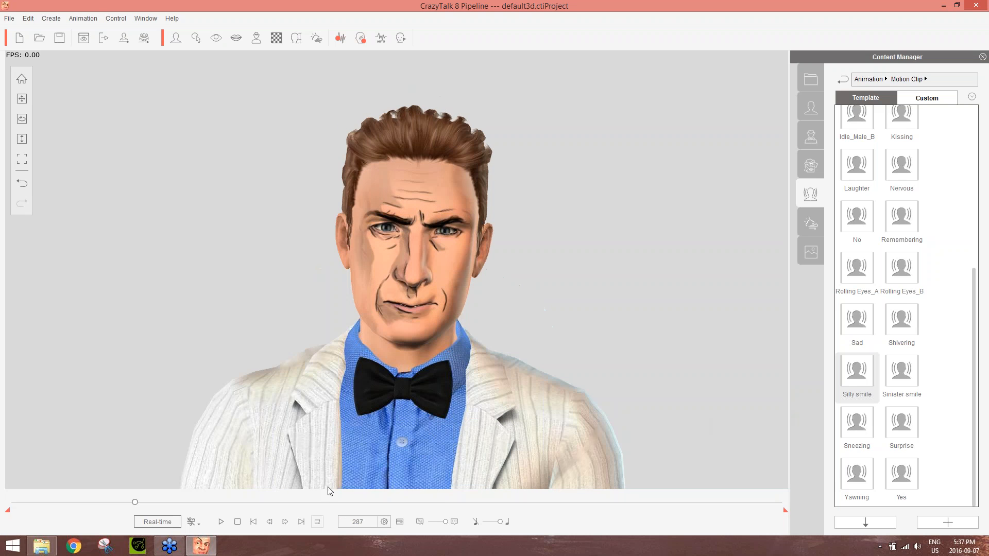
Step: Play the project from the first frame to preview the actor's idle motion, then stop it
{"action": "left_click", "coordinate": [237, 522]}
{"action": "left_click", "coordinate": [221, 522]}
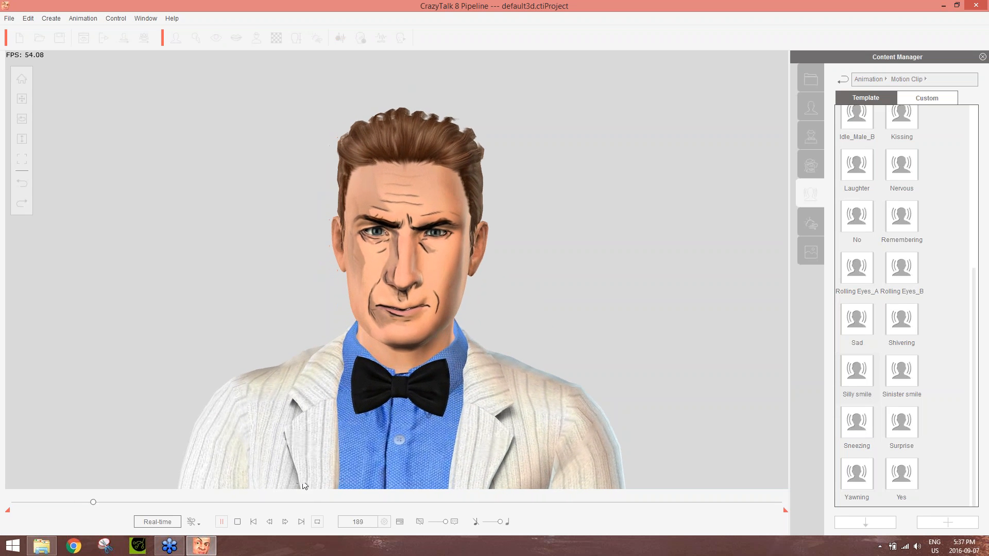
{"action": "left_click", "coordinate": [240, 522]}
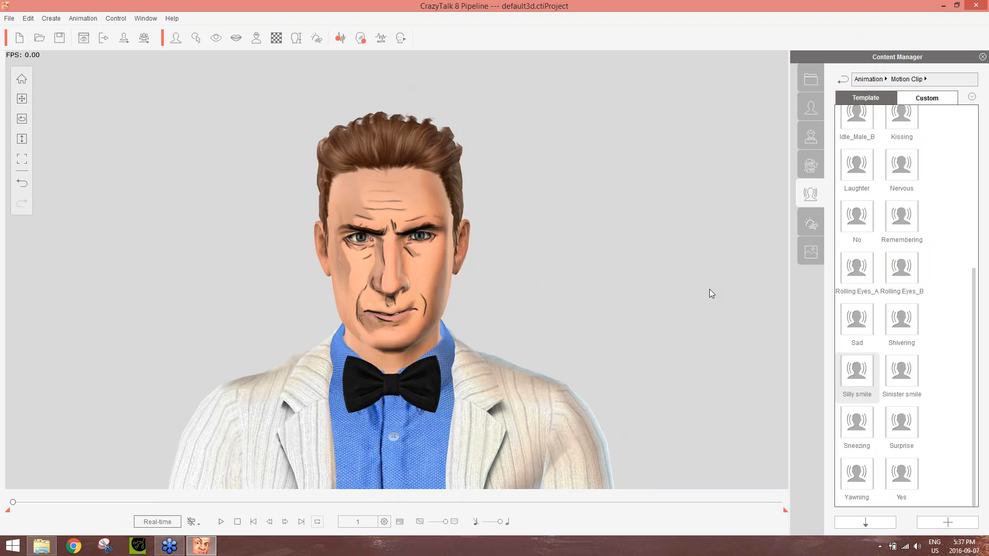
Step: Look through the practice audio templates and apply the Bragging voice script to the actor
{"action": "left_click", "coordinate": [878, 78]}
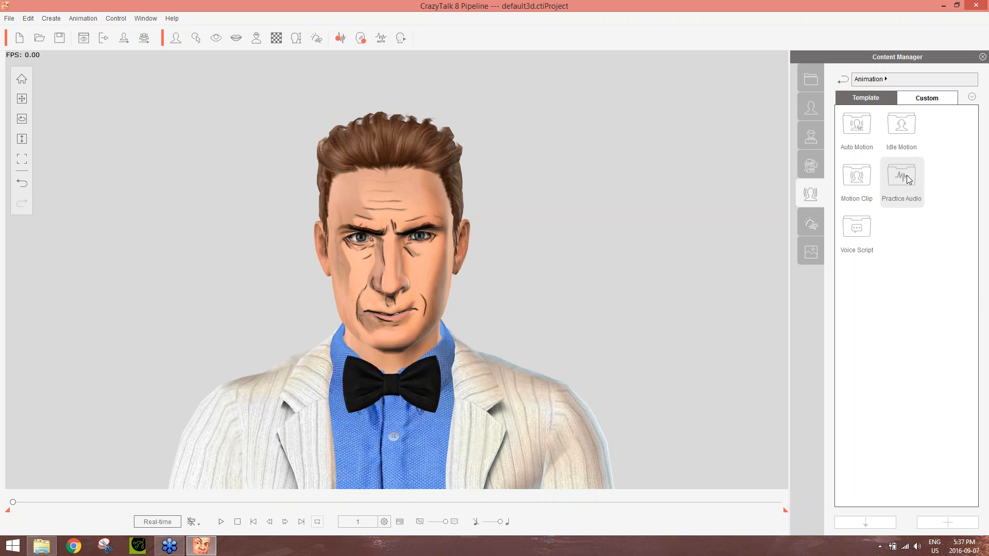
{"action": "double_click", "coordinate": [909, 181]}
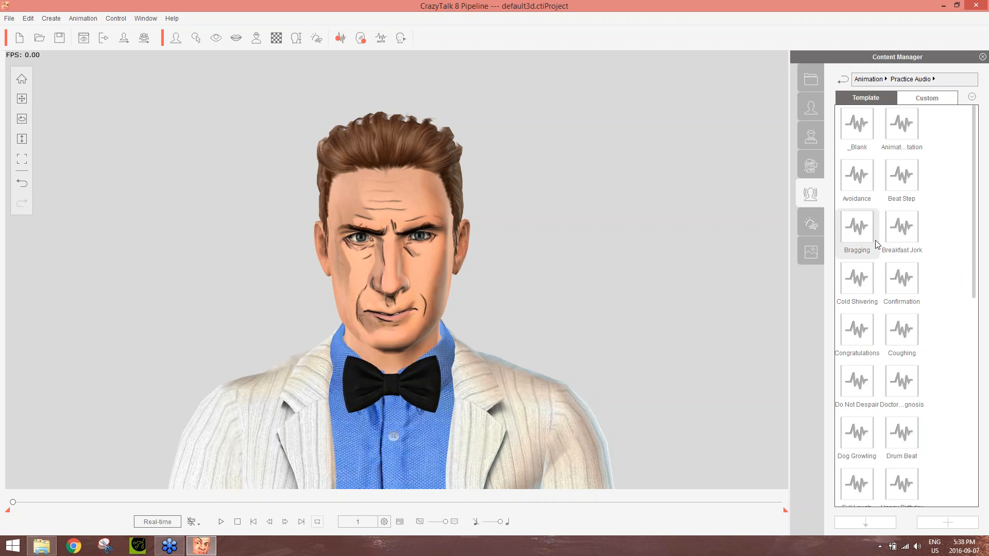
{"action": "left_click", "coordinate": [866, 81]}
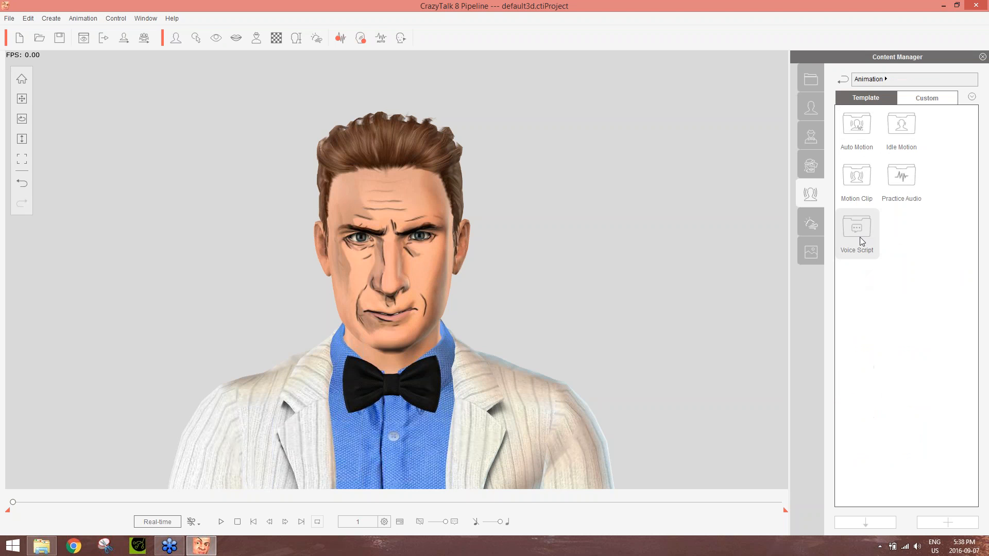
{"action": "double_click", "coordinate": [860, 237]}
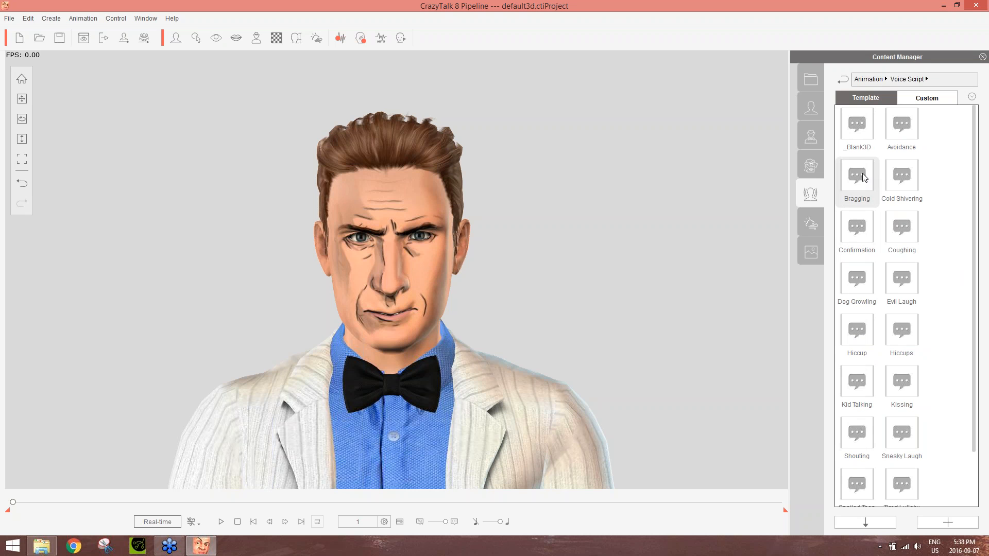
{"action": "double_click", "coordinate": [864, 177]}
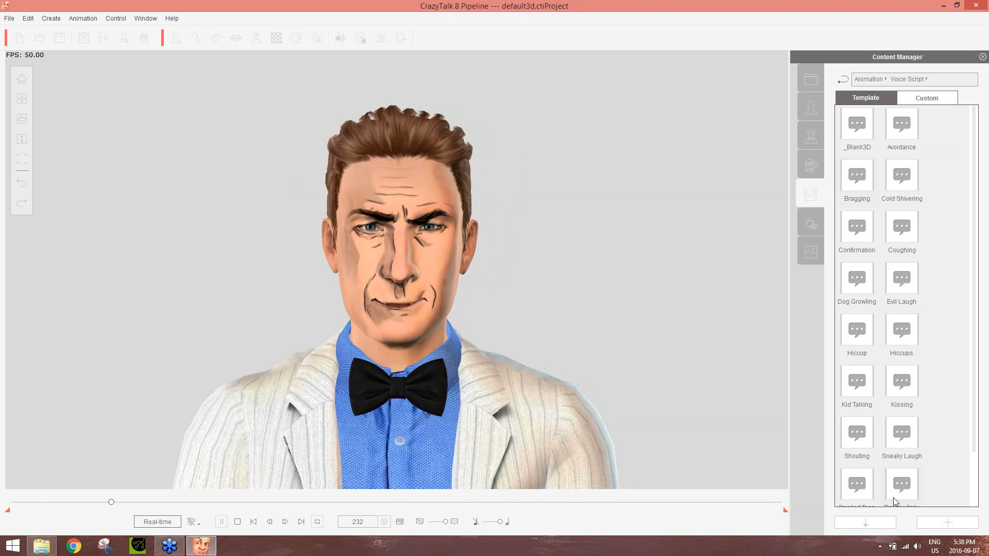
Step: Check the application sound levels in the Windows volume mixer and close it
{"action": "left_click", "coordinate": [918, 547]}
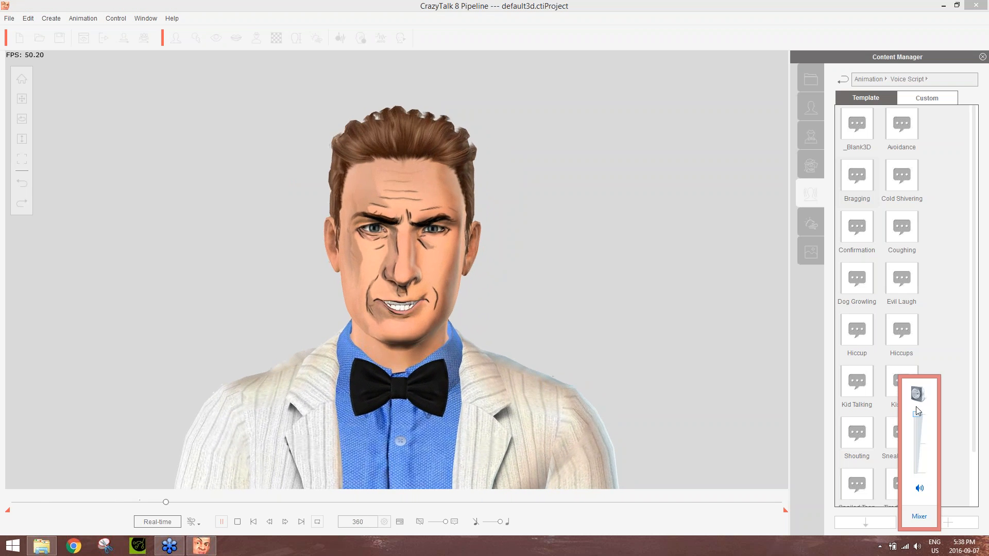
{"action": "left_click", "coordinate": [927, 517]}
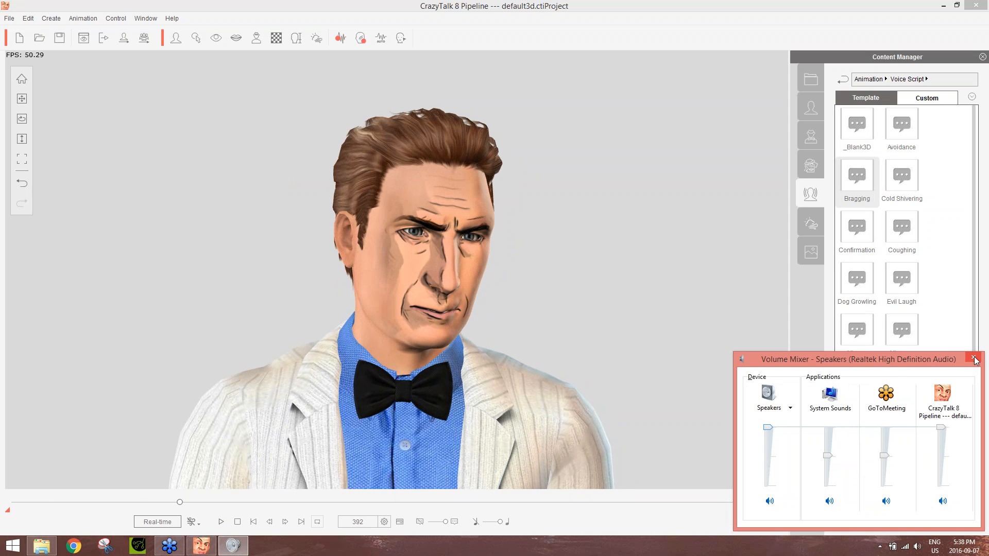
{"action": "left_click", "coordinate": [975, 359]}
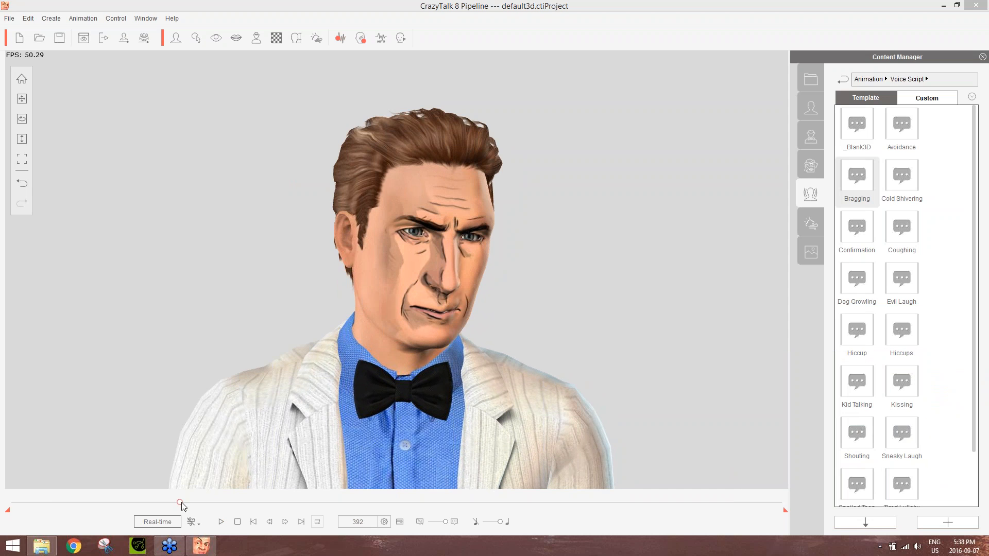
Step: Rewind to the first frame and delete the Bragging script from the timeline
{"action": "left_click_drag", "start_coordinate": [180, 502], "coordinate": [2, 504]}
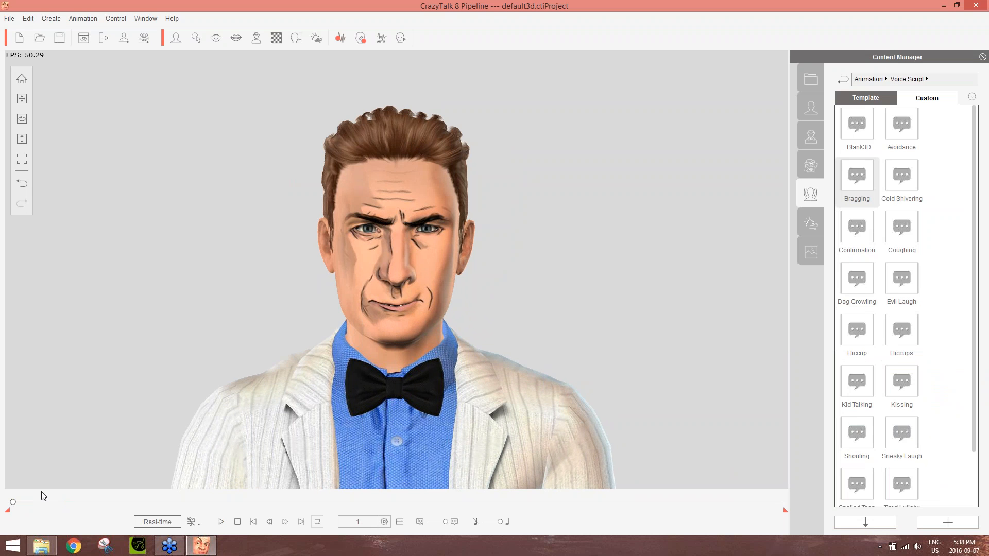
{"action": "mouse_move", "coordinate": [13, 502]}
{"action": "left_mouse_down"}
{"action": "mouse_move", "coordinate": [77, 509]}
{"action": "mouse_move", "coordinate": [3, 504]}
{"action": "left_mouse_up"}
{"action": "key", "text": "F3"}
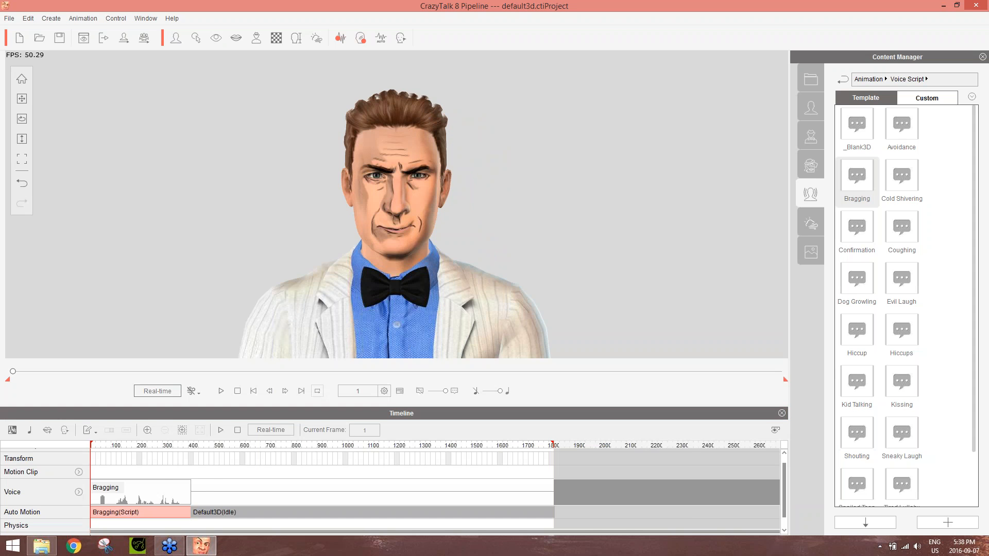
{"action": "left_click", "coordinate": [150, 513]}
{"action": "key", "text": "Delete"}
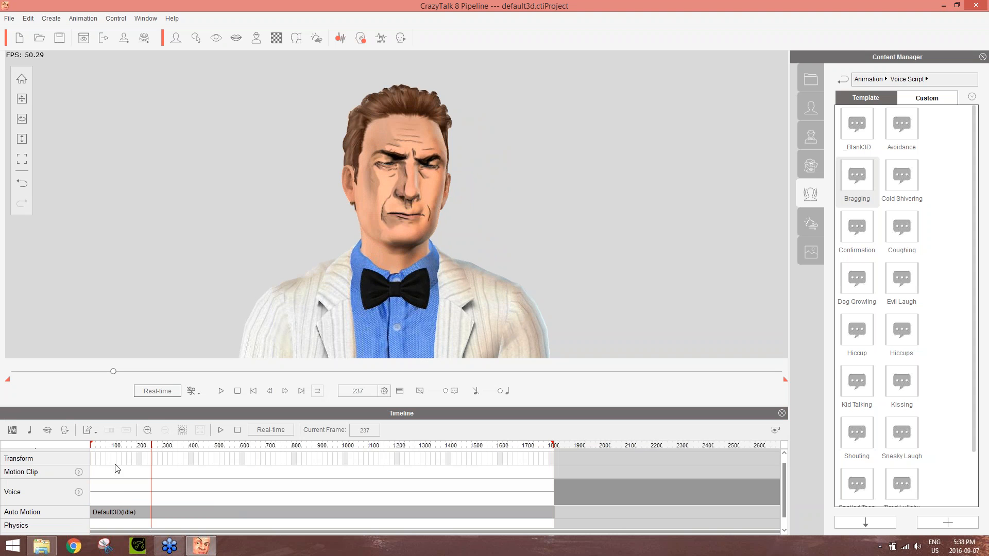
Step: Move the playhead back to the first frame and close the timeline
{"action": "left_click_drag", "start_coordinate": [119, 446], "coordinate": [73, 447]}
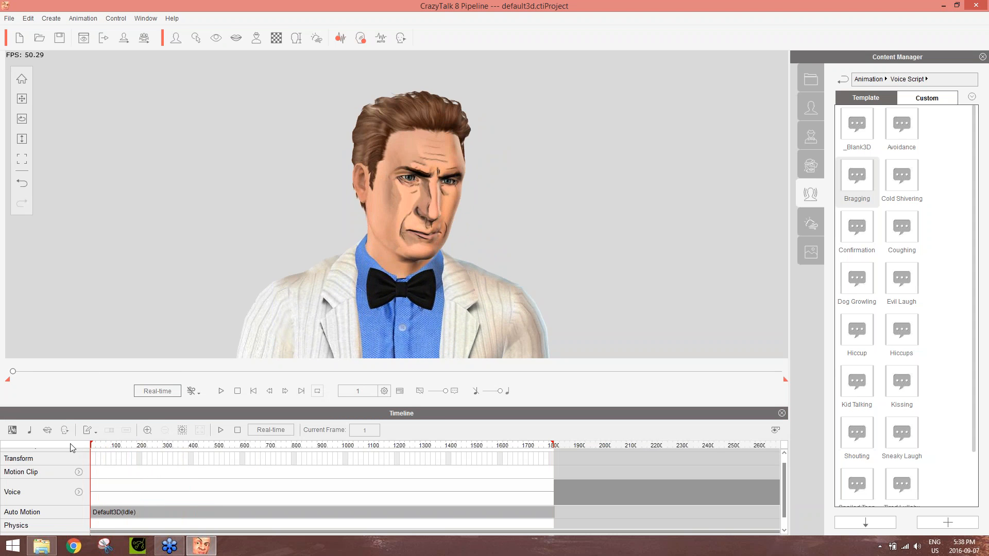
{"action": "left_click", "coordinate": [782, 413]}
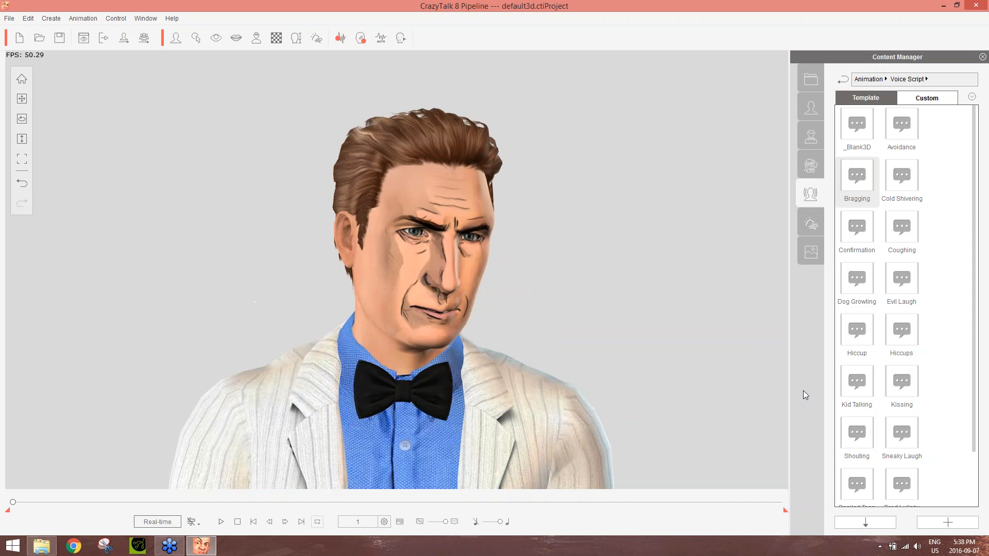
Step: Apply the Bragging practice audio to the actor in Talk Mode and stop its playback
{"action": "left_click", "coordinate": [877, 80]}
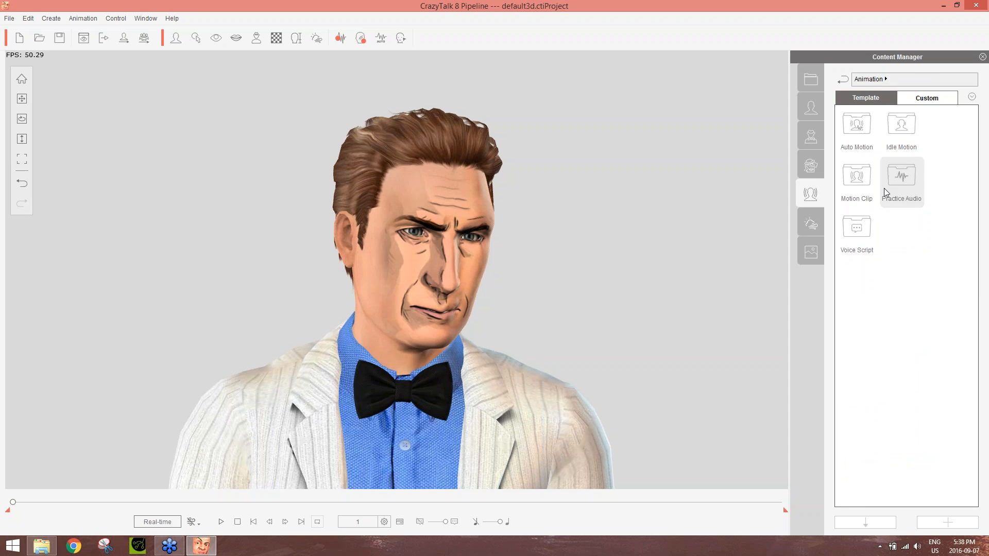
{"action": "double_click", "coordinate": [884, 187]}
{"action": "double_click", "coordinate": [860, 230]}
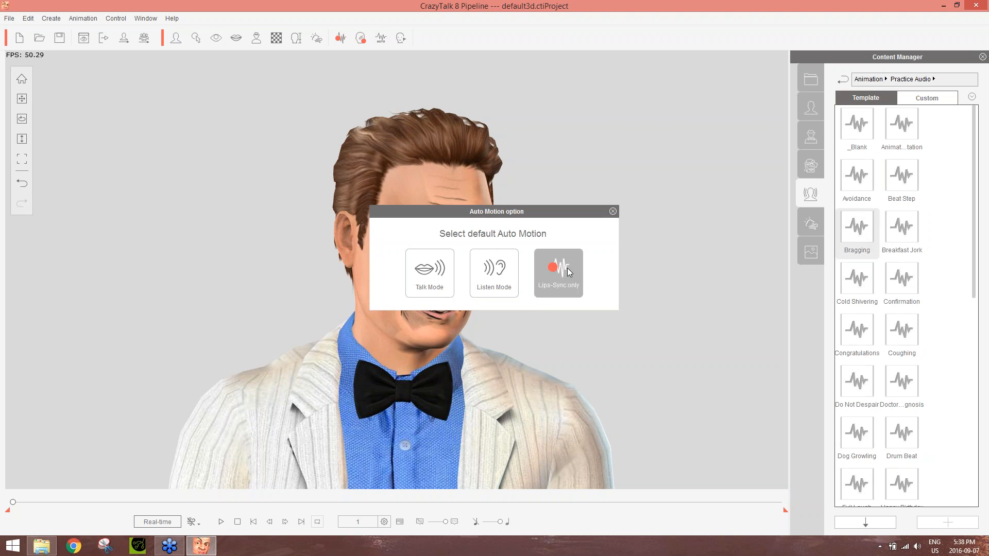
{"action": "left_click", "coordinate": [420, 277]}
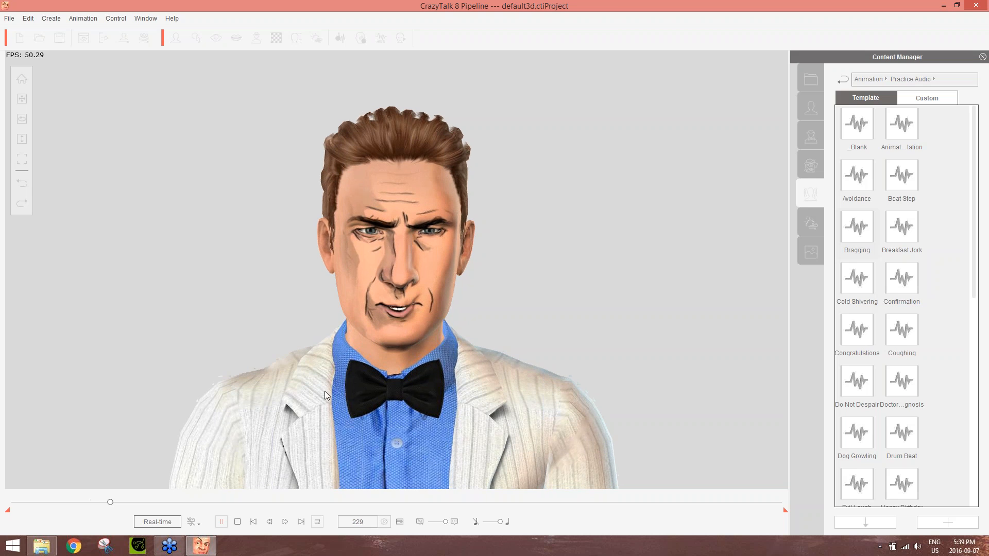
{"action": "left_click", "coordinate": [238, 522]}
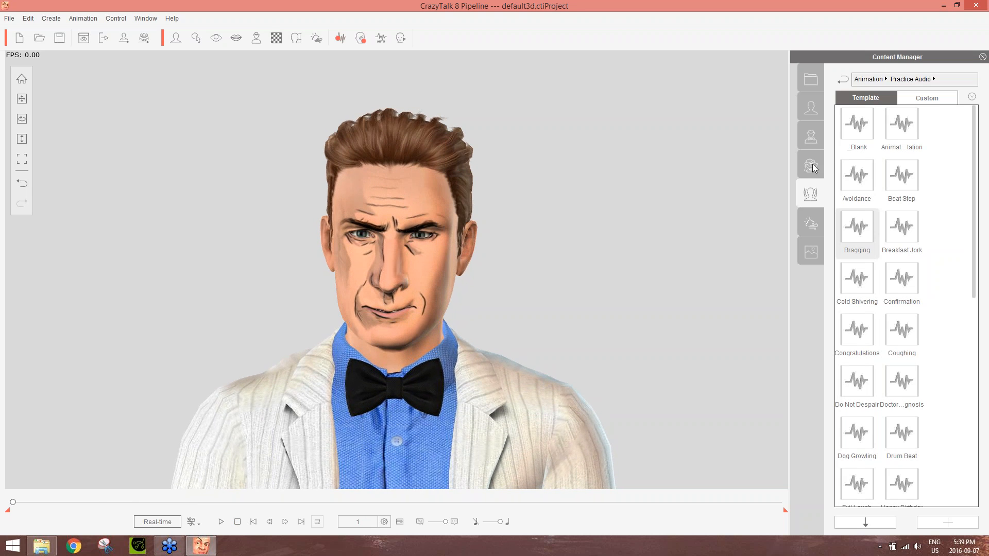
Step: Apply the Bragging auto motion from the 02_Scenario talk templates to the actor and rewind to the first frame
{"action": "left_click", "coordinate": [869, 78]}
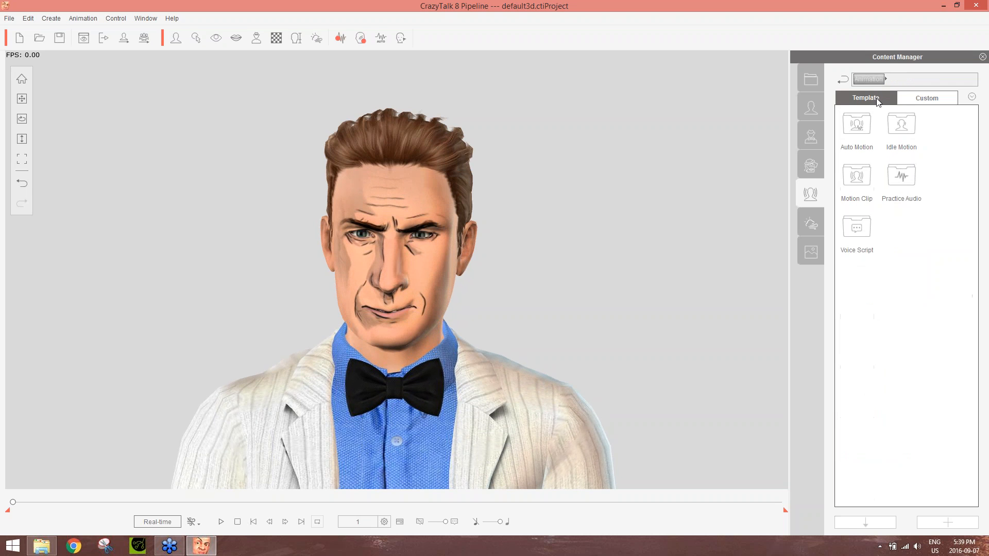
{"action": "double_click", "coordinate": [864, 127]}
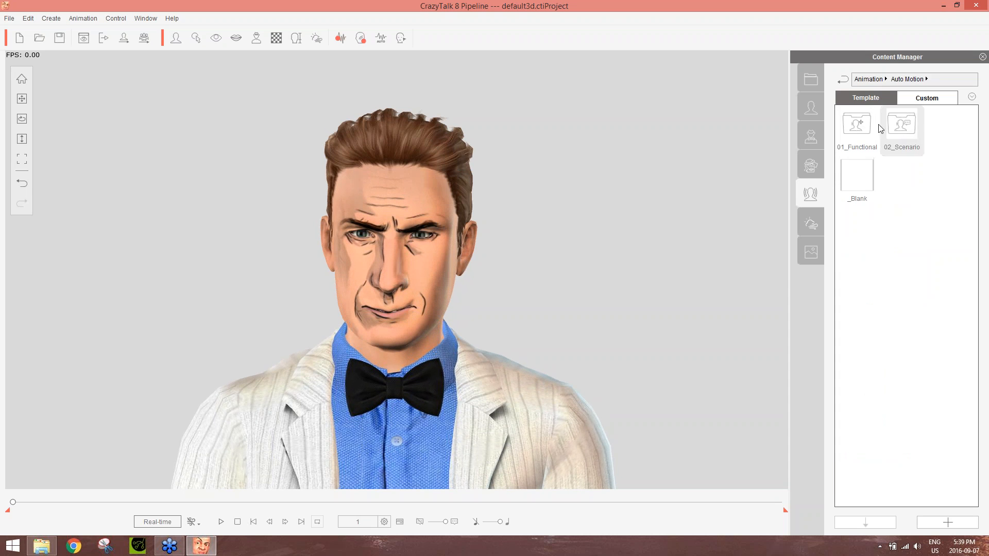
{"action": "double_click", "coordinate": [905, 128]}
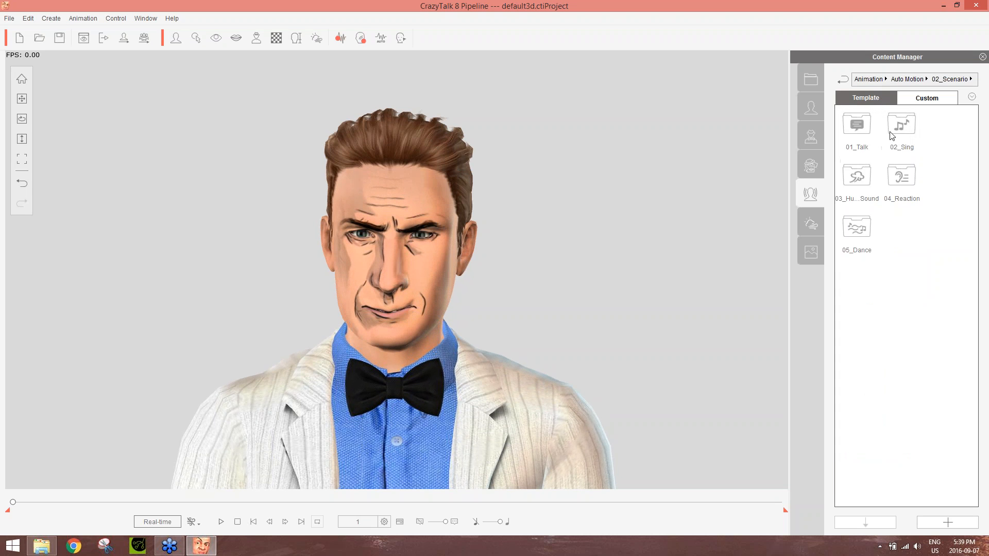
{"action": "double_click", "coordinate": [861, 129]}
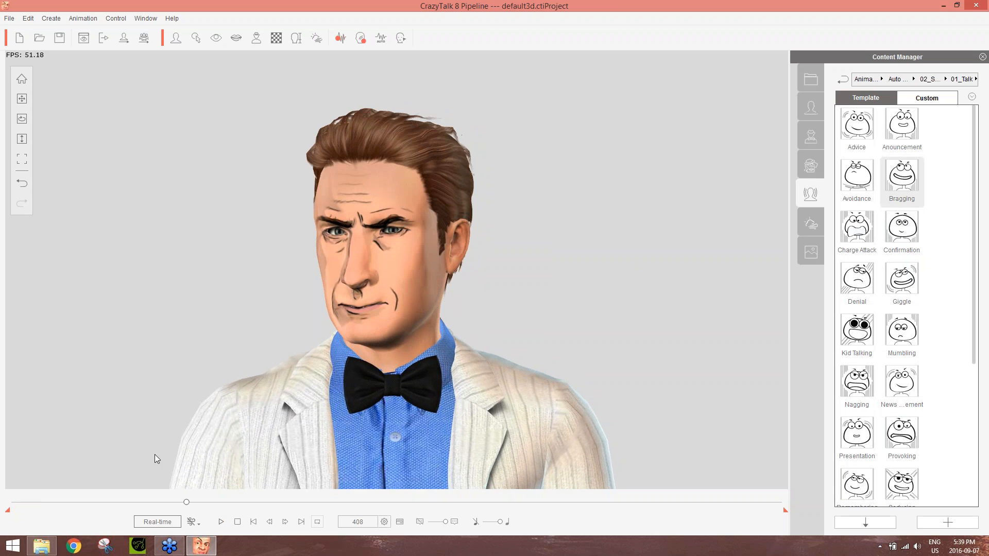
{"action": "left_click_drag", "start_coordinate": [187, 503], "coordinate": [5, 510]}
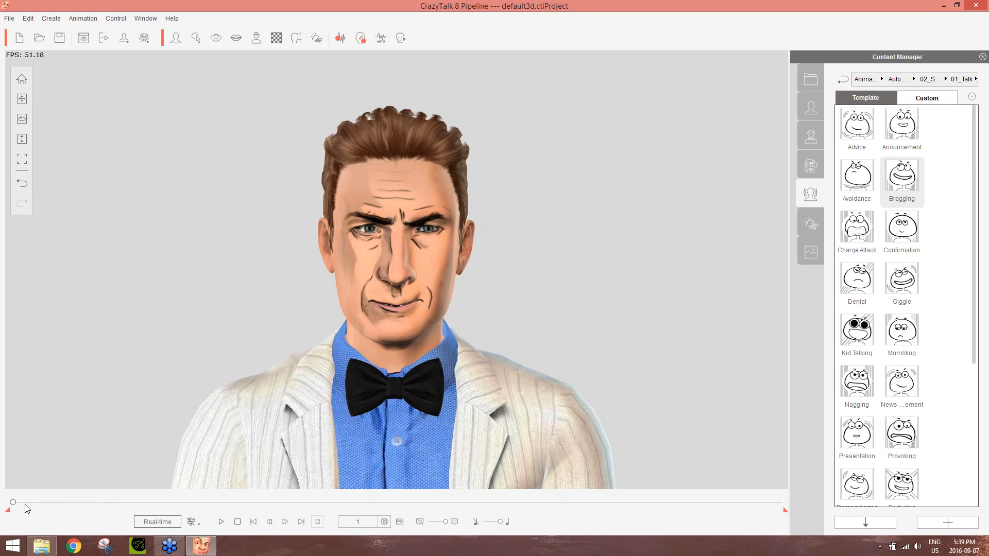
Step: Apply the Kid Talking auto motion, return to the first frame and look through the other talk templates
{"action": "double_click", "coordinate": [858, 337]}
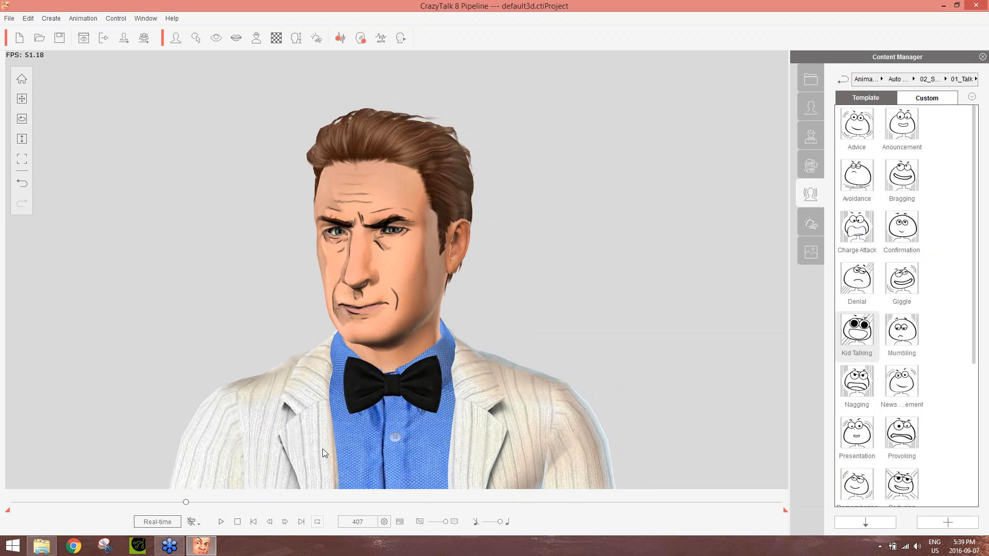
{"action": "left_click", "coordinate": [239, 522]}
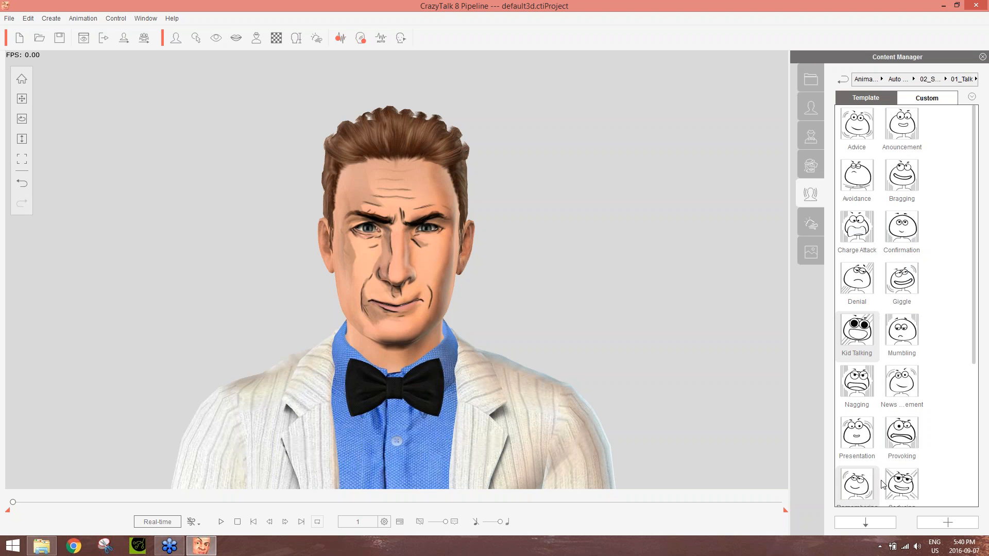
{"action": "scroll", "coordinate": [976, 345], "scroll_direction": "down", "scroll_amount": 5}
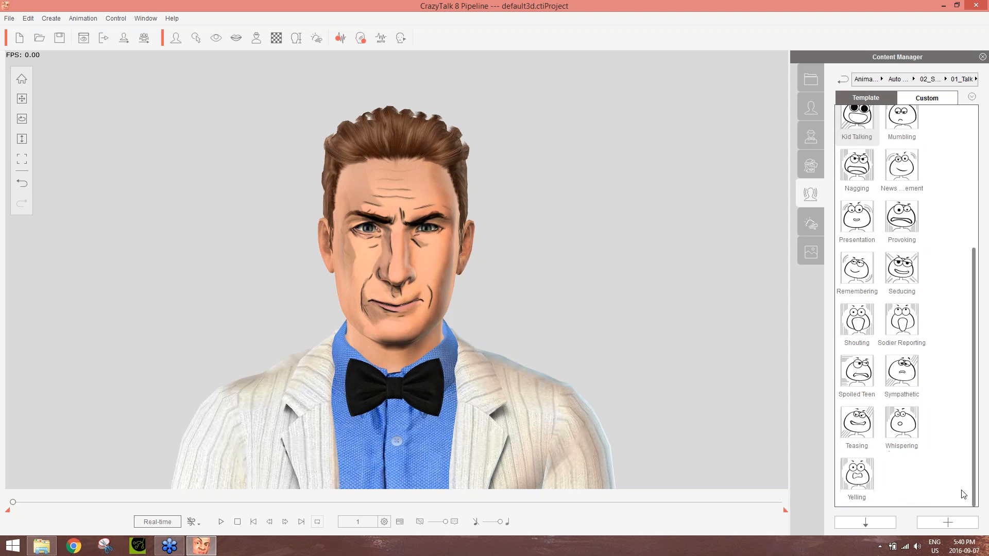
{"action": "scroll", "coordinate": [970, 462], "scroll_direction": "up", "scroll_amount": 5}
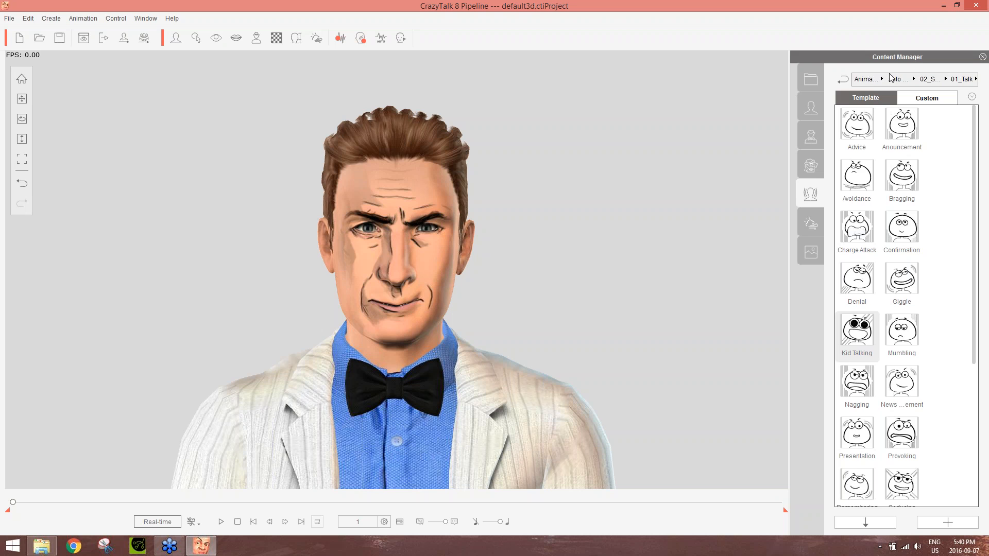
Step: Apply the Beat Step practice audio to the actor in Listen Mode and stop its playback
{"action": "left_click", "coordinate": [867, 80]}
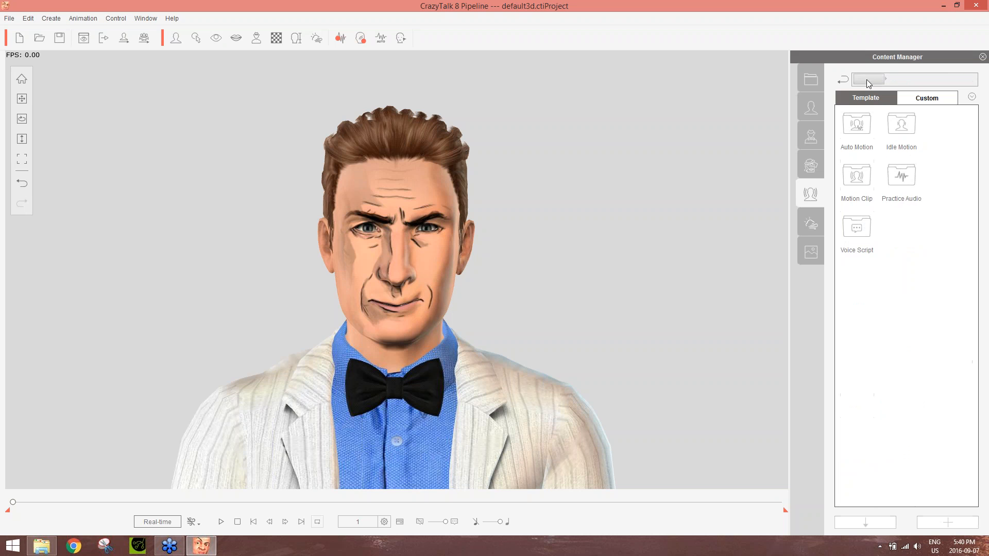
{"action": "double_click", "coordinate": [906, 180]}
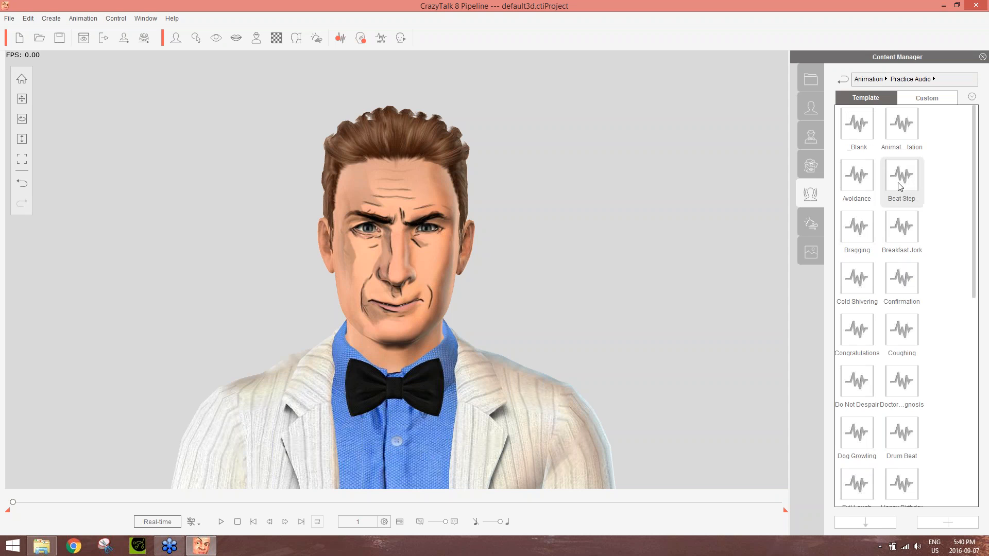
{"action": "double_click", "coordinate": [900, 185]}
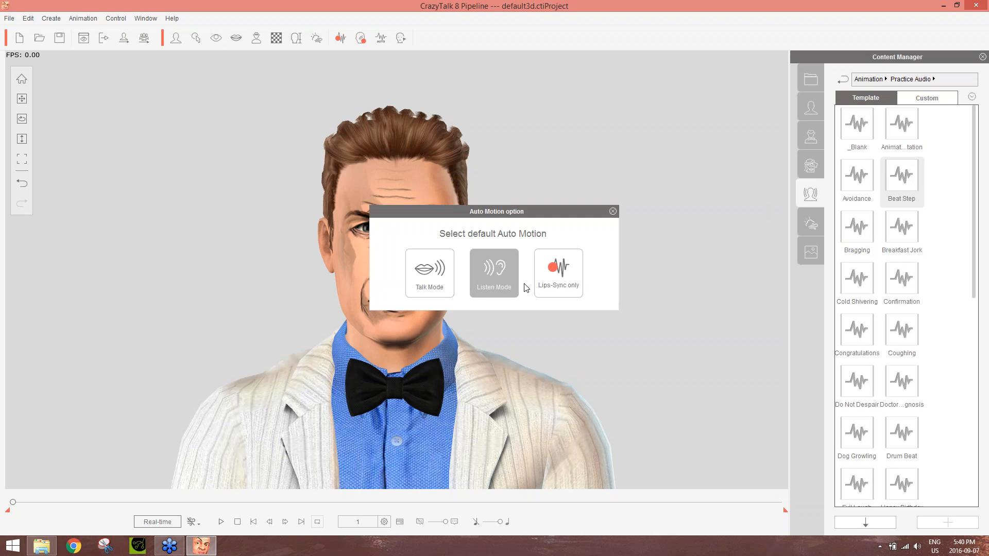
{"action": "left_click", "coordinate": [502, 284]}
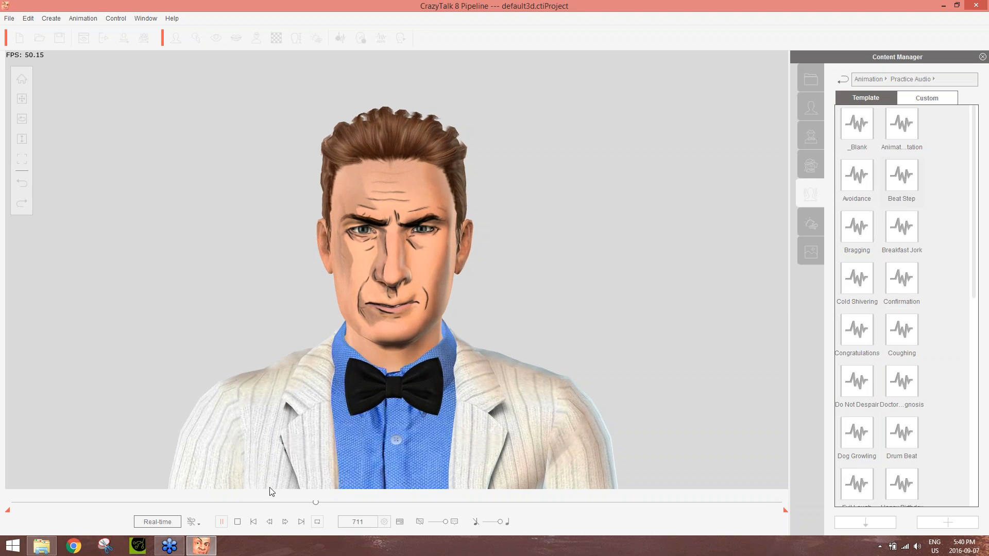
{"action": "left_click", "coordinate": [238, 521]}
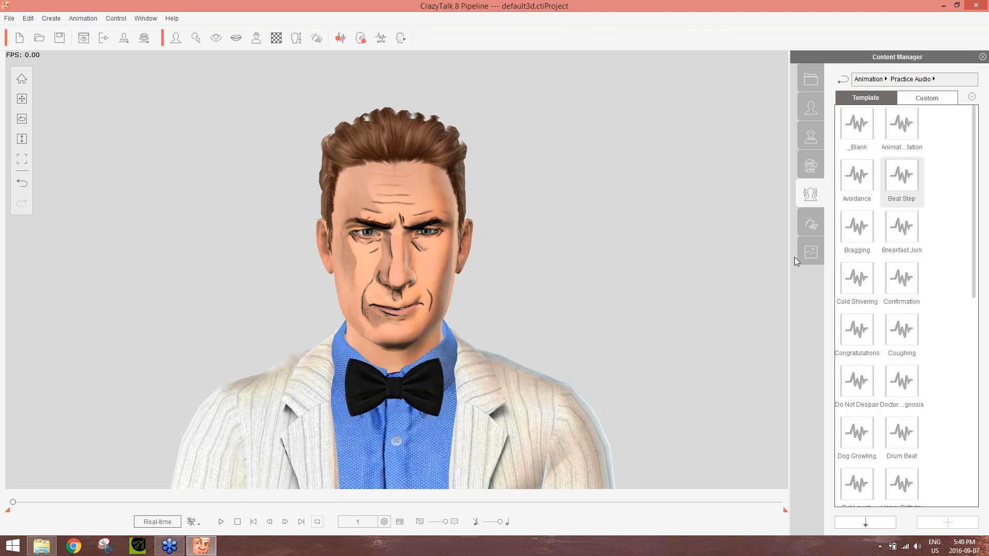
Step: Open the Auto Motion Settings at the Head Rotate parameters and start previewing the motion
{"action": "left_click", "coordinate": [868, 79]}
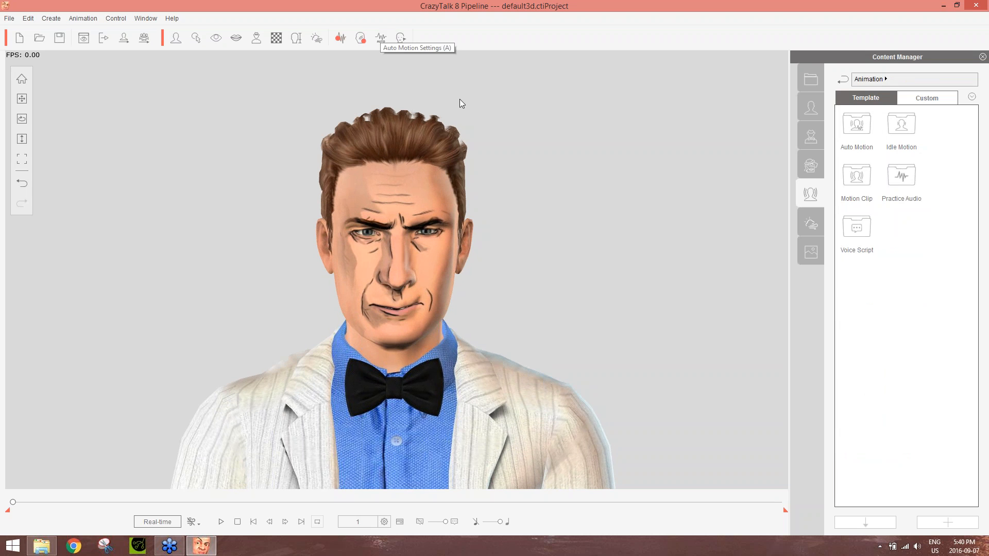
{"action": "left_click", "coordinate": [382, 38]}
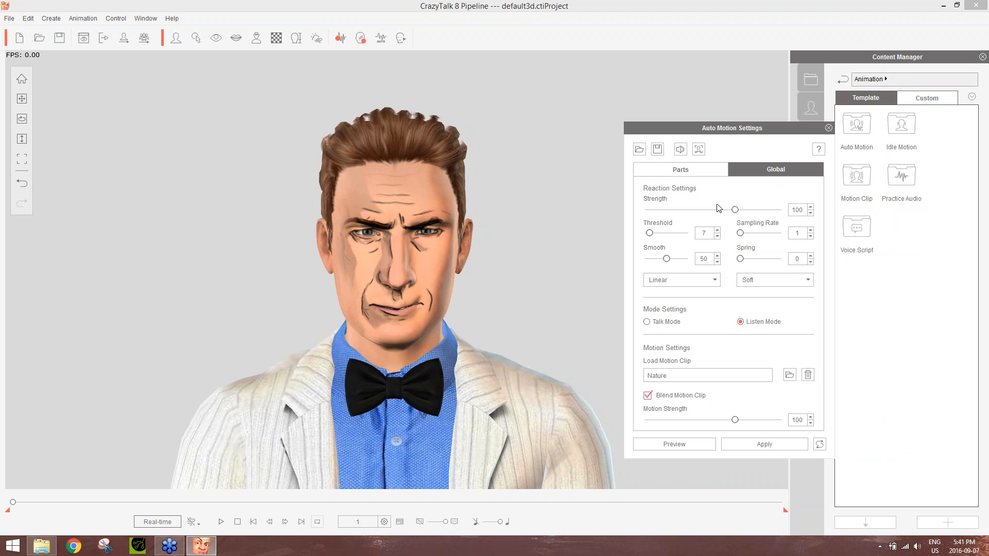
{"action": "left_click", "coordinate": [684, 170]}
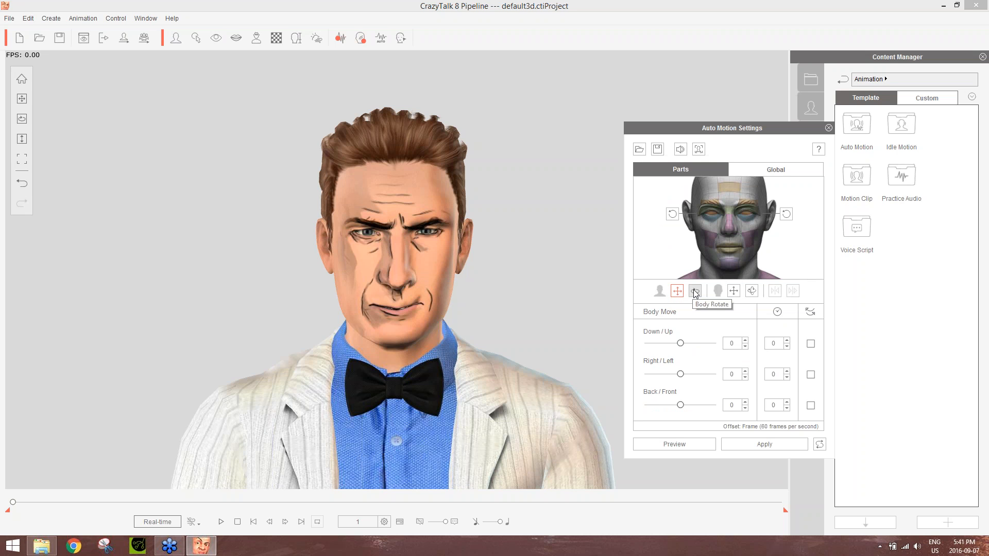
{"action": "left_click", "coordinate": [752, 292]}
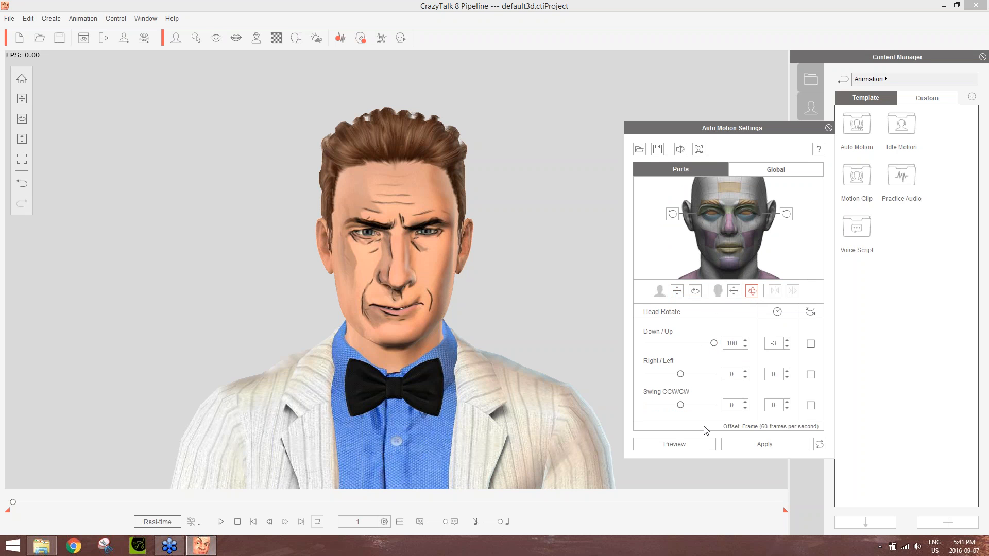
{"action": "left_click", "coordinate": [693, 447]}
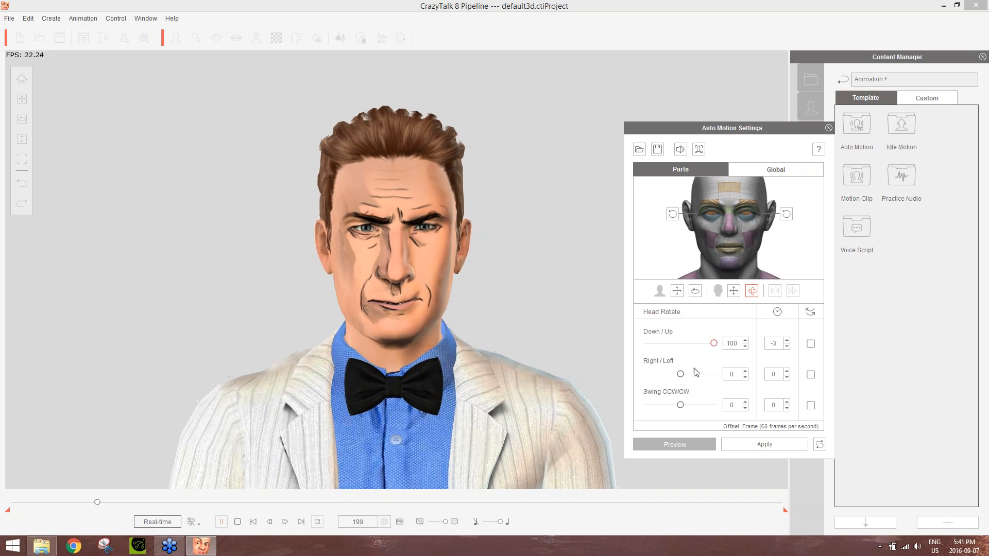
Step: Set Head Rotate to Down/Up 47, Right/Left -27 and Swing CCW/CW -100 during the preview, then stop it
{"action": "left_click_drag", "start_coordinate": [681, 375], "coordinate": [714, 375]}
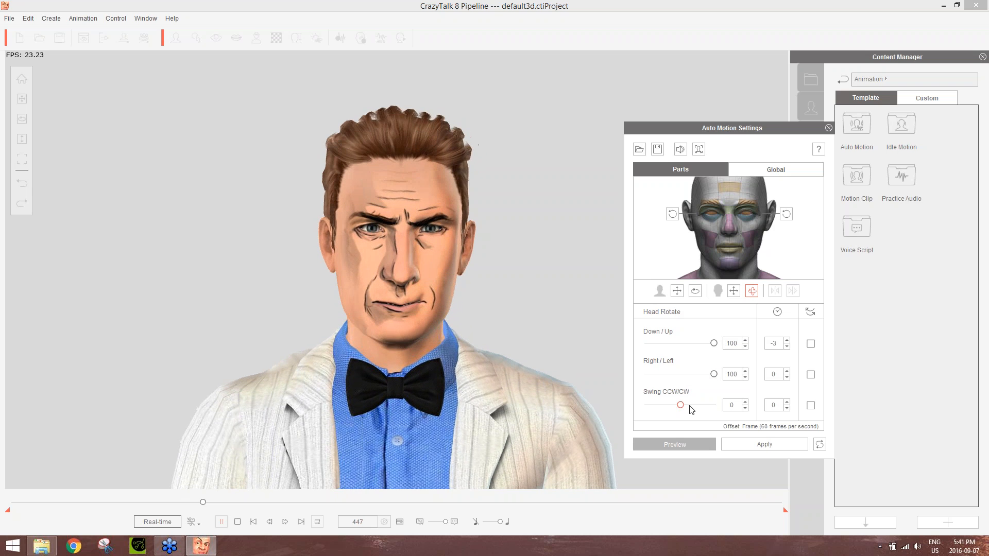
{"action": "left_click_drag", "start_coordinate": [681, 405], "coordinate": [647, 406]}
{"action": "left_click_drag", "start_coordinate": [713, 375], "coordinate": [671, 375]}
{"action": "mouse_move", "coordinate": [713, 344]}
{"action": "left_mouse_down"}
{"action": "mouse_move", "coordinate": [679, 347]}
{"action": "mouse_move", "coordinate": [699, 349]}
{"action": "left_mouse_up"}
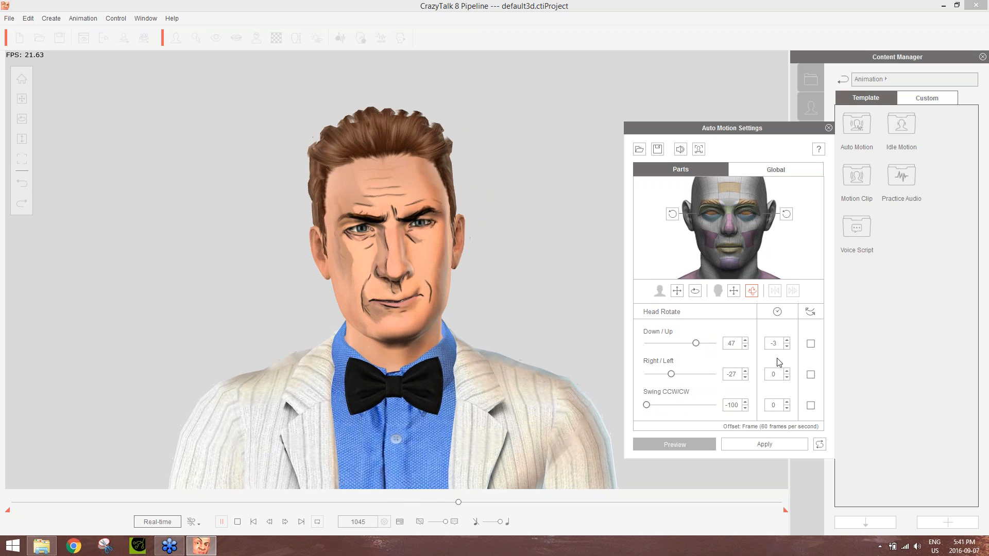
{"action": "left_click", "coordinate": [699, 444]}
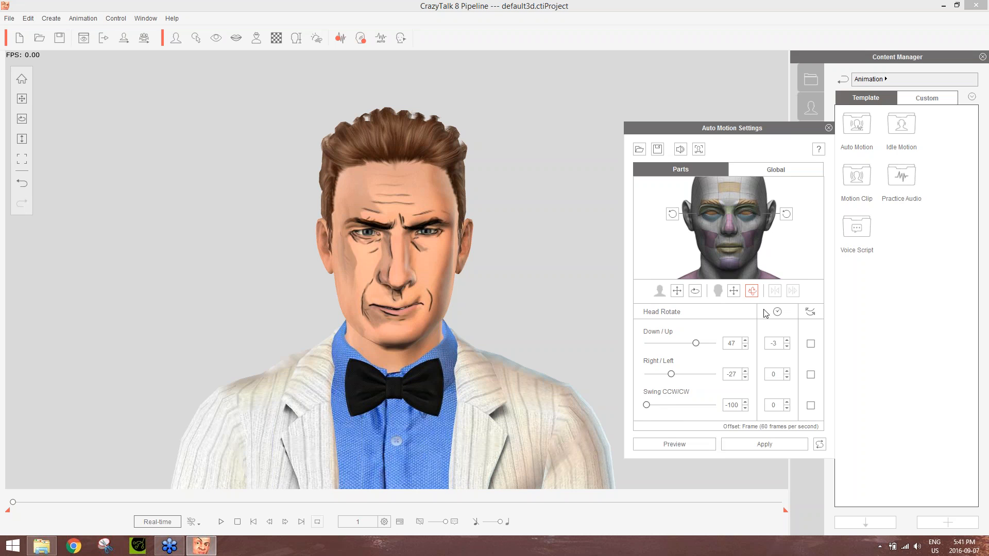
Step: Set the global reaction Spring to 3 and preview the resulting motion
{"action": "left_click", "coordinate": [777, 167]}
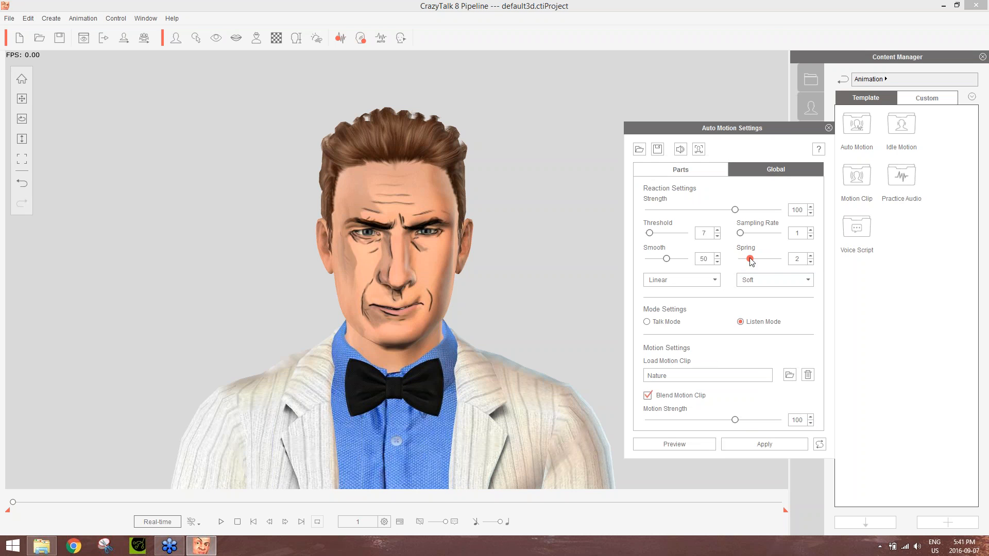
{"action": "left_click", "coordinate": [700, 443]}
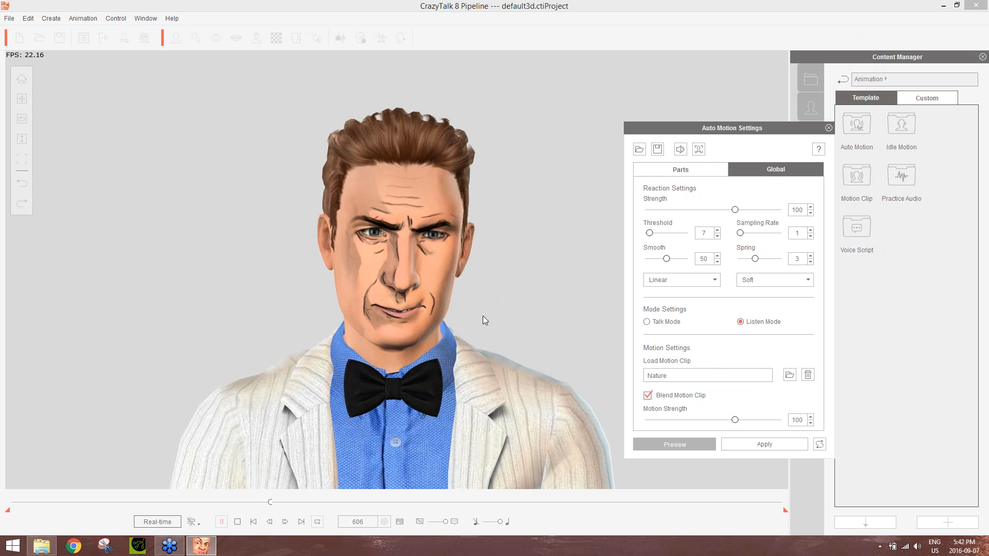
Step: Set the Lower/Raise Brow strength of both the right and left eyebrows to 100
{"action": "left_click", "coordinate": [698, 170]}
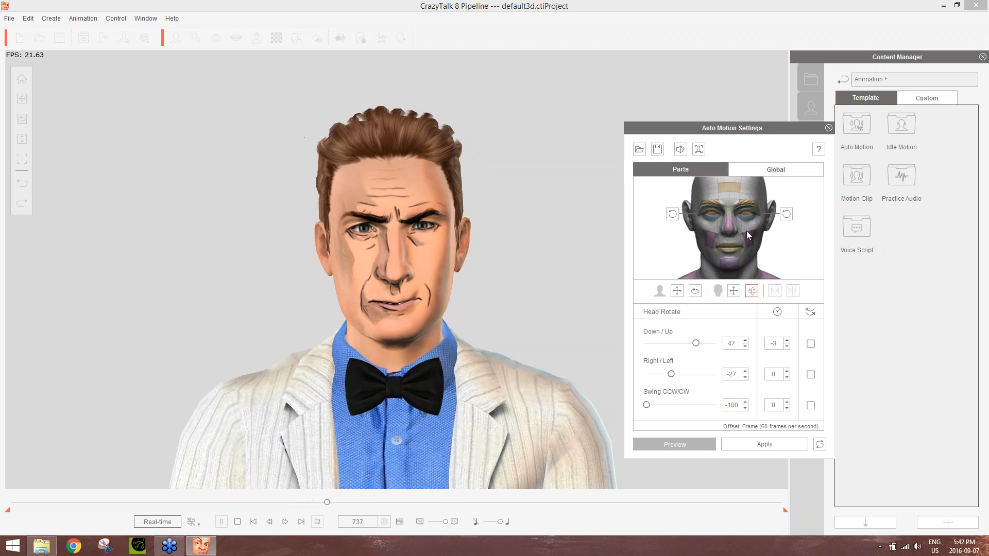
{"action": "left_click", "coordinate": [749, 204]}
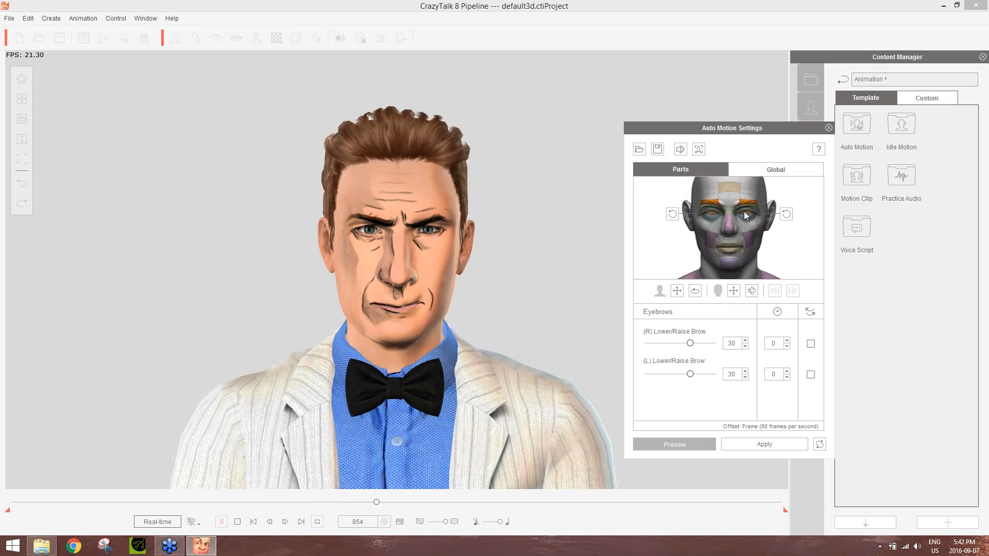
{"action": "left_click_drag", "start_coordinate": [691, 343], "coordinate": [719, 345]}
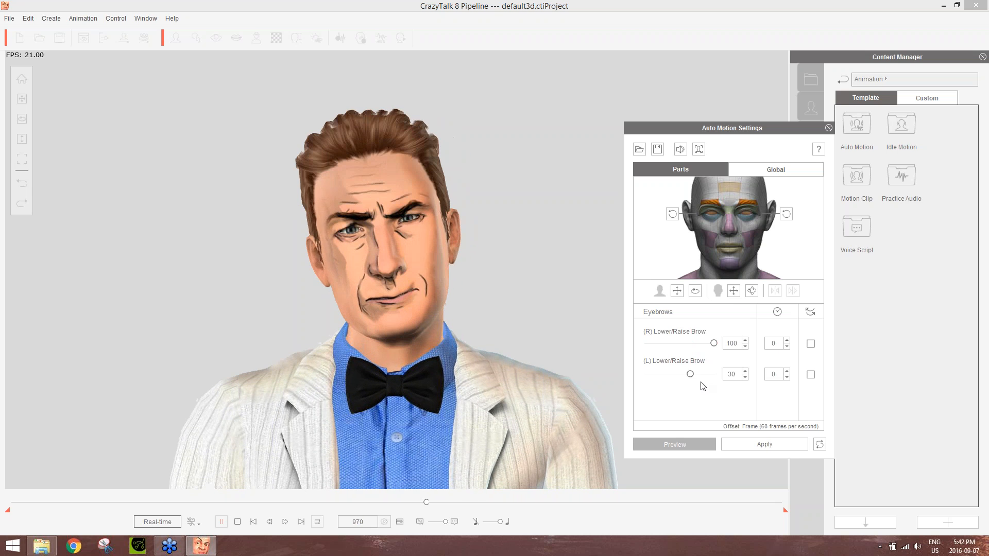
{"action": "left_click_drag", "start_coordinate": [691, 374], "coordinate": [744, 376]}
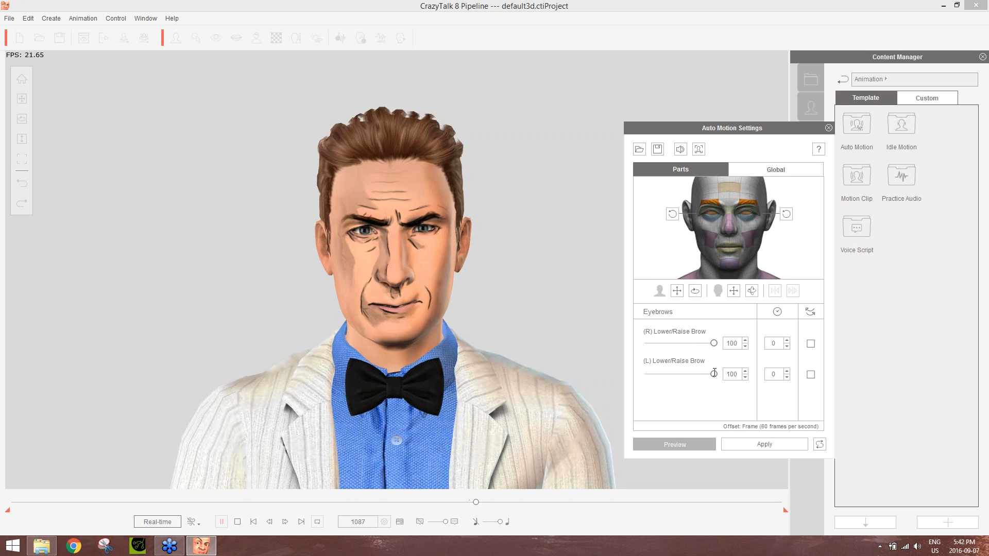
Step: Set the Down/Up strength of both the left and right eyeballs to 100 and the jaw's Move Right/Left strength to 100
{"action": "left_click", "coordinate": [747, 214]}
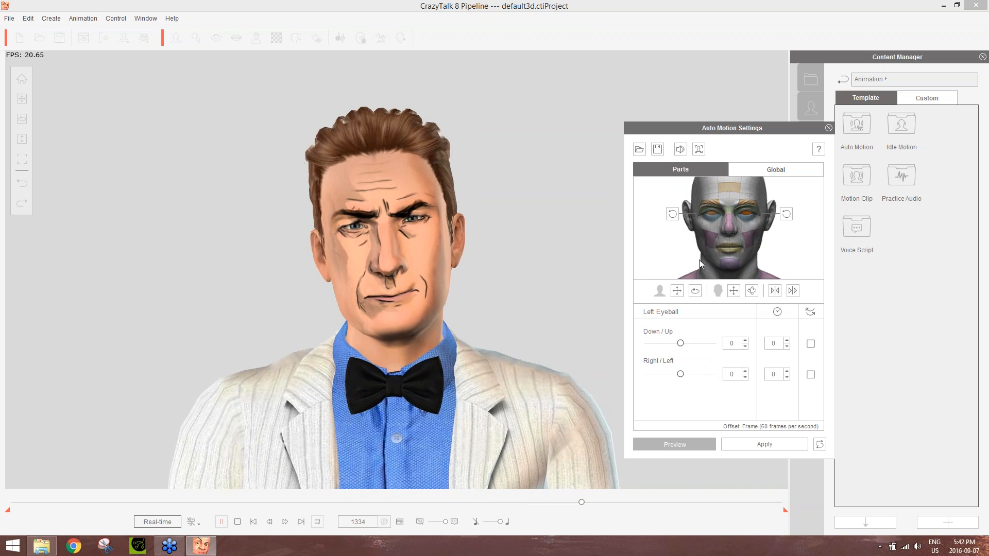
{"action": "left_click_drag", "start_coordinate": [681, 344], "coordinate": [731, 345]}
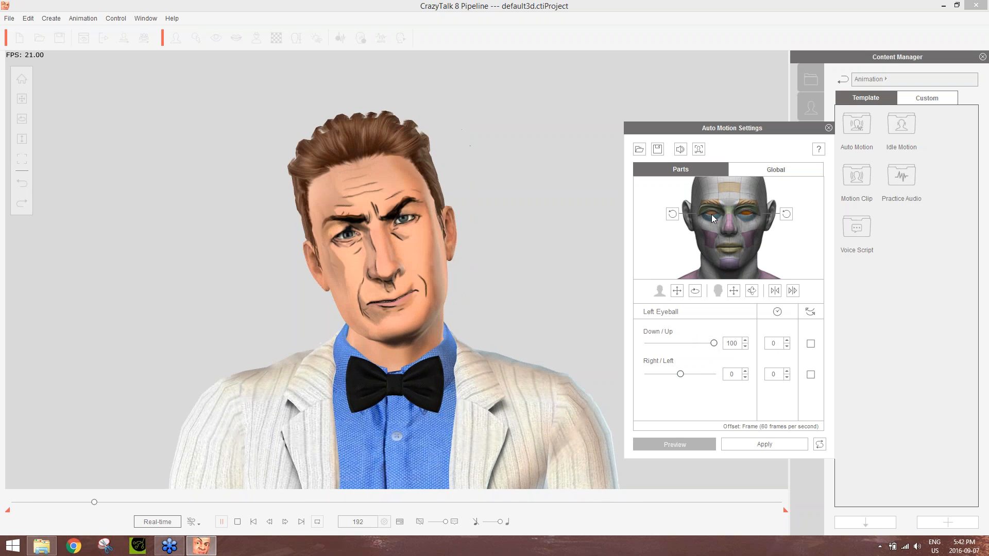
{"action": "left_click", "coordinate": [712, 214]}
{"action": "left_click_drag", "start_coordinate": [681, 344], "coordinate": [713, 344]}
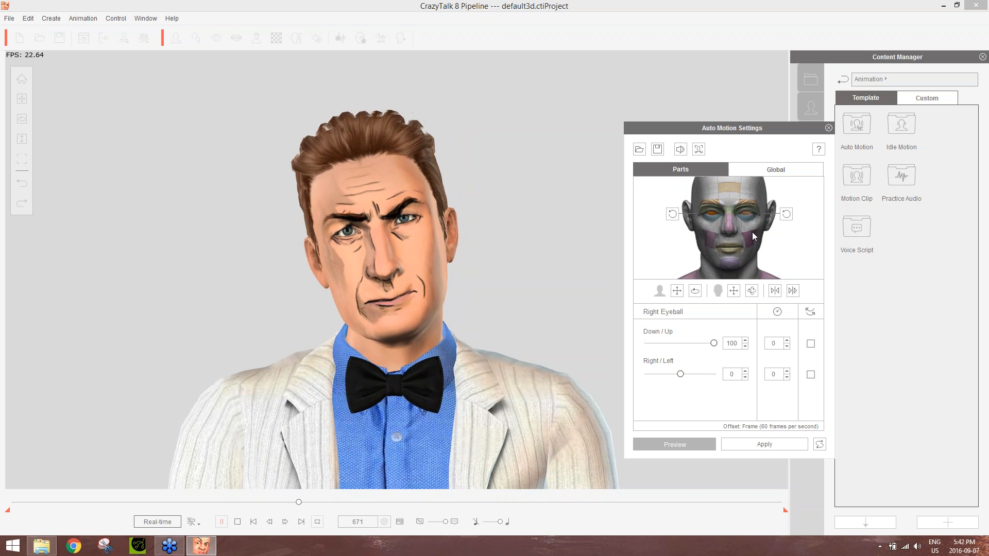
{"action": "left_click", "coordinate": [730, 269]}
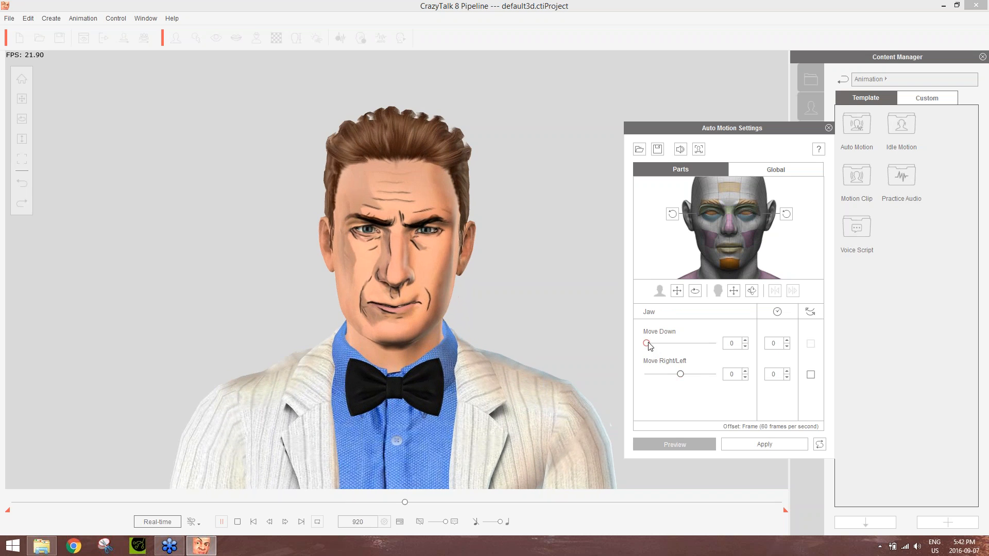
{"action": "left_click_drag", "start_coordinate": [647, 343], "coordinate": [722, 372]}
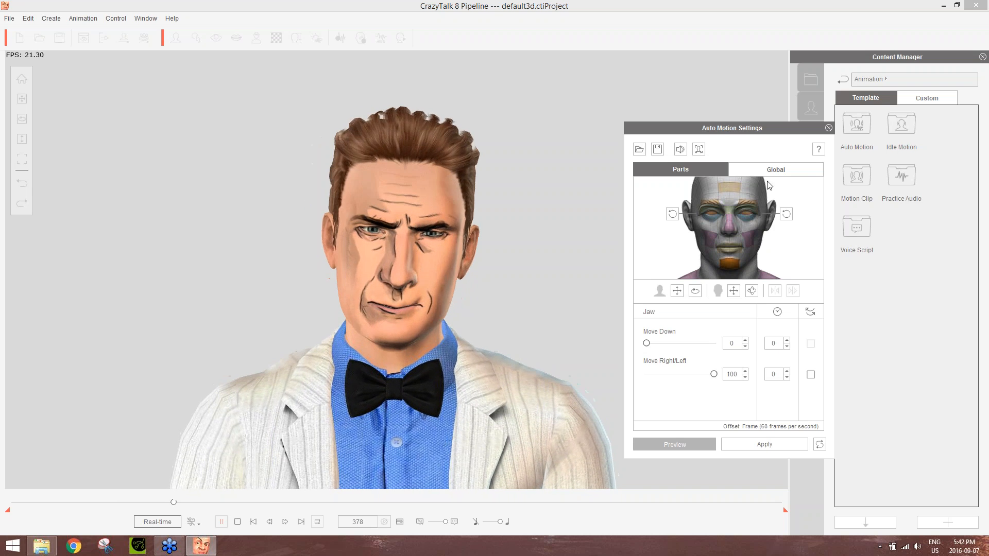
Step: Set the global reaction Sampling Rate to 8 and Strength to 126, and stop the preview
{"action": "left_click", "coordinate": [775, 169]}
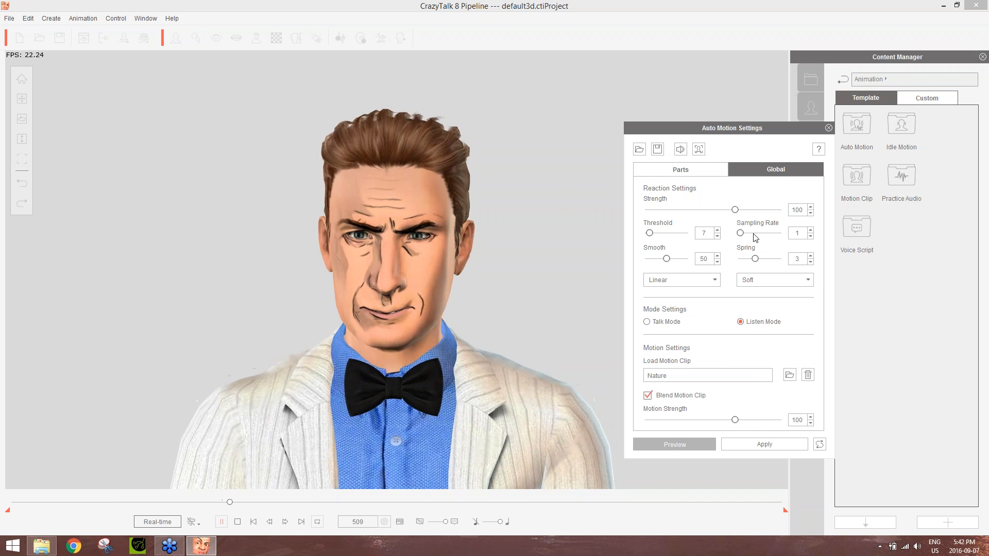
{"action": "left_click_drag", "start_coordinate": [740, 235], "coordinate": [779, 234]}
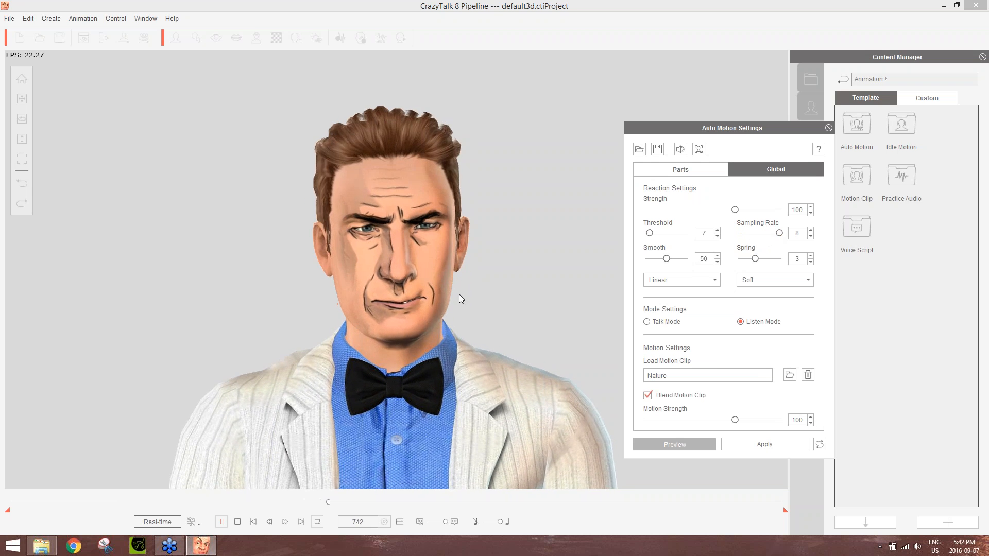
{"action": "left_click_drag", "start_coordinate": [736, 210], "coordinate": [758, 210]}
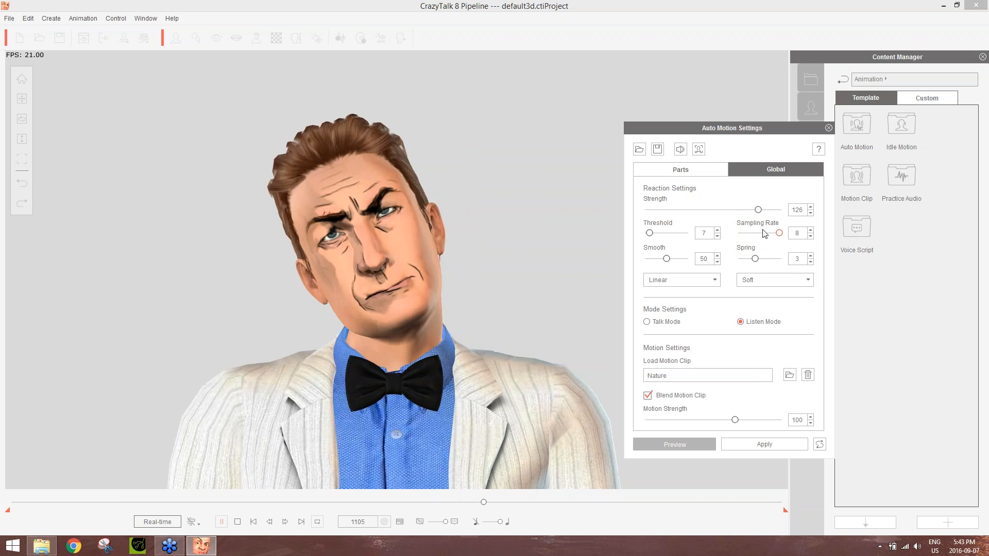
{"action": "left_click", "coordinate": [734, 444]}
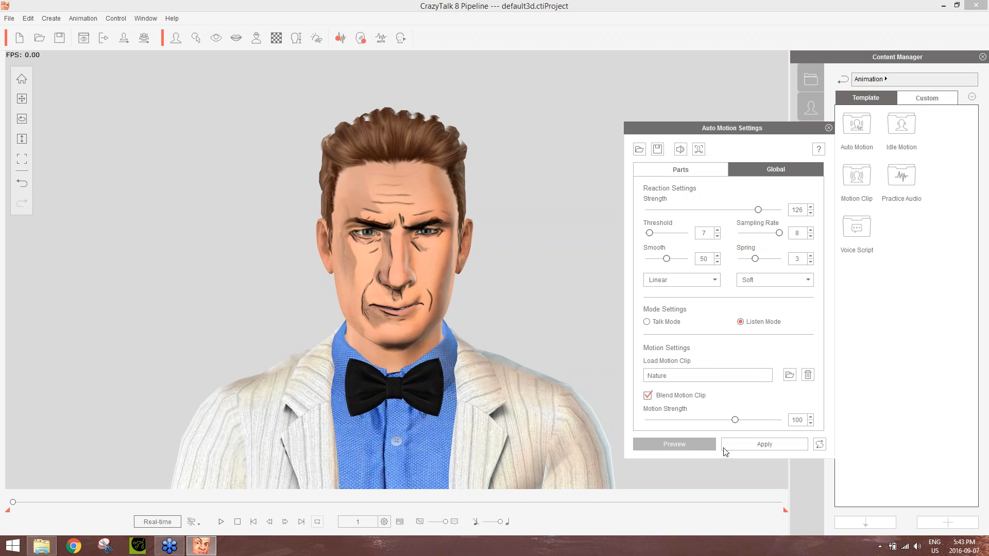
Step: Apply the customised auto motion to the actor, play the result back briefly, and close the Auto Motion Settings
{"action": "left_click", "coordinate": [762, 443]}
{"action": "key", "text": "space"}
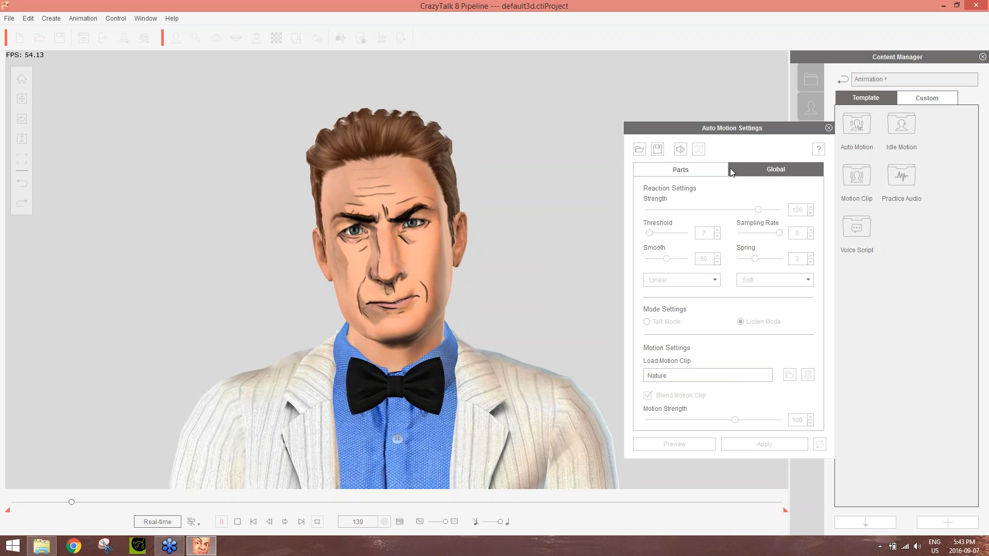
{"action": "left_click", "coordinate": [238, 523]}
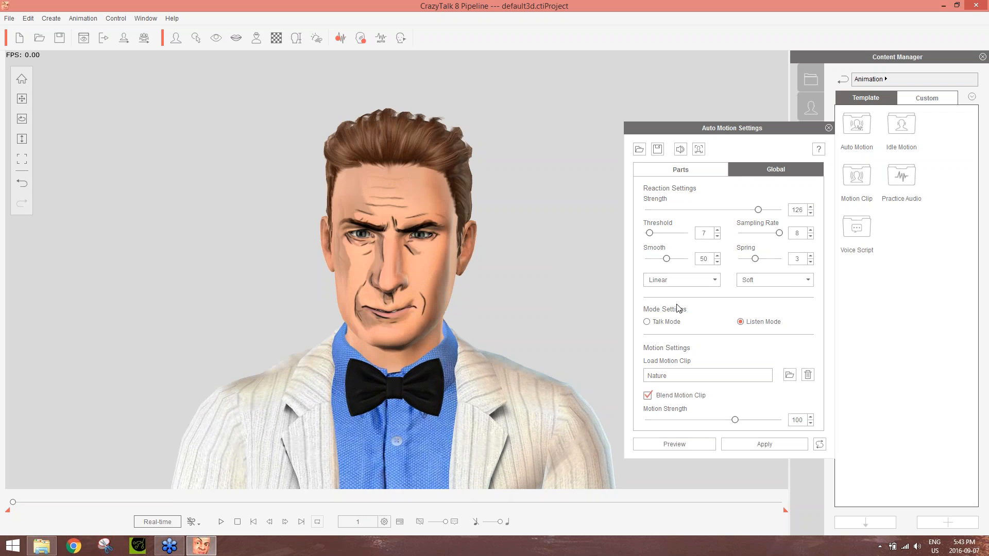
{"action": "left_click", "coordinate": [829, 128]}
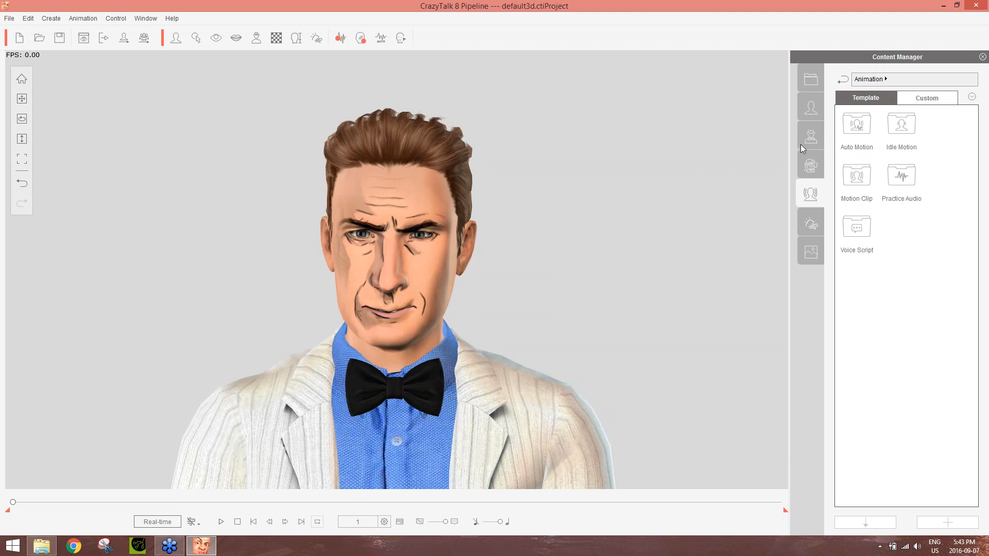
Step: Apply the Bragging voice script template to the actor and watch it play
{"action": "double_click", "coordinate": [862, 236]}
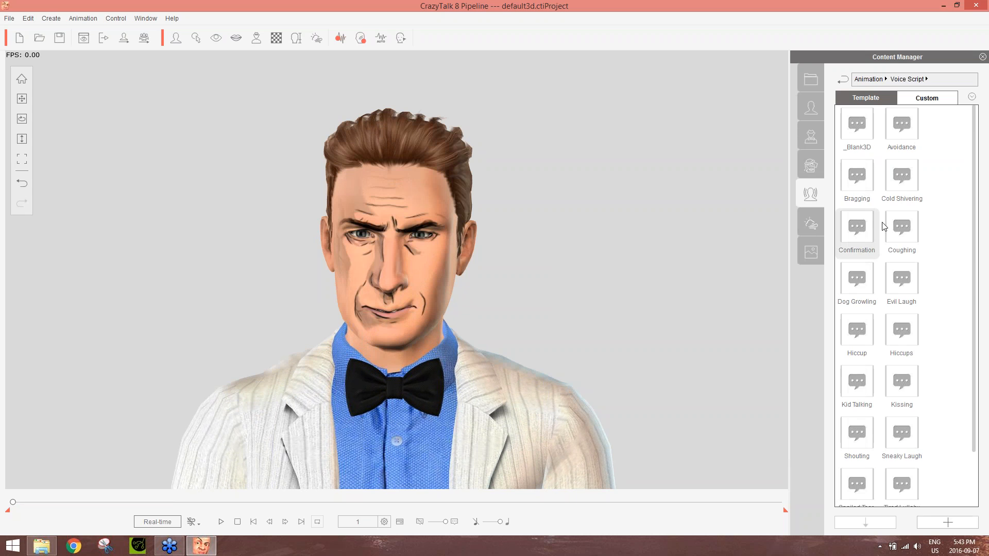
{"action": "double_click", "coordinate": [865, 182]}
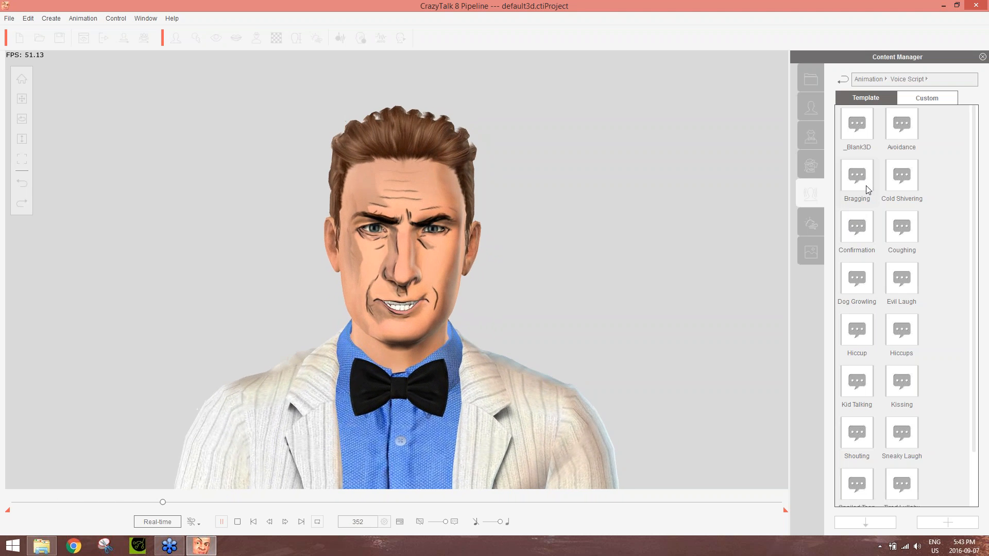
{"action": "left_click", "coordinate": [237, 522]}
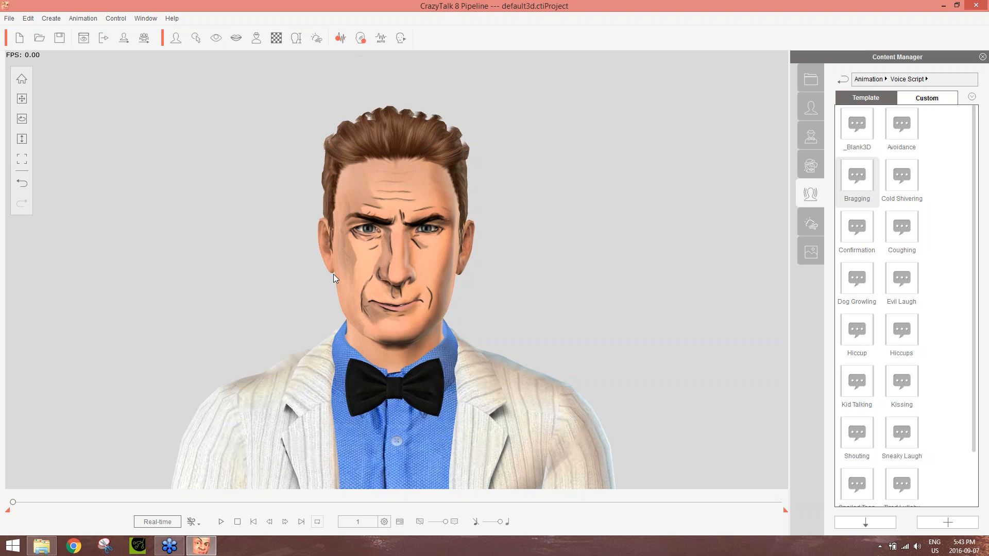
Step: Delete the Bragging script clip in the timeline, return the playhead to frame 1, and hide the timeline
{"action": "key", "text": "F3"}
{"action": "left_click", "coordinate": [156, 520]}
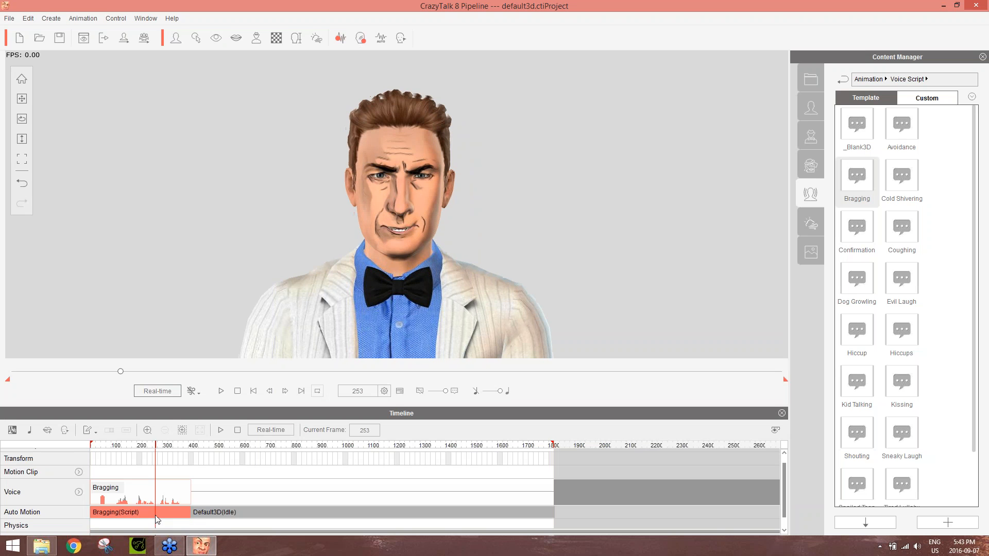
{"action": "key", "text": "Delete"}
{"action": "left_click_drag", "start_coordinate": [132, 447], "coordinate": [91, 449]}
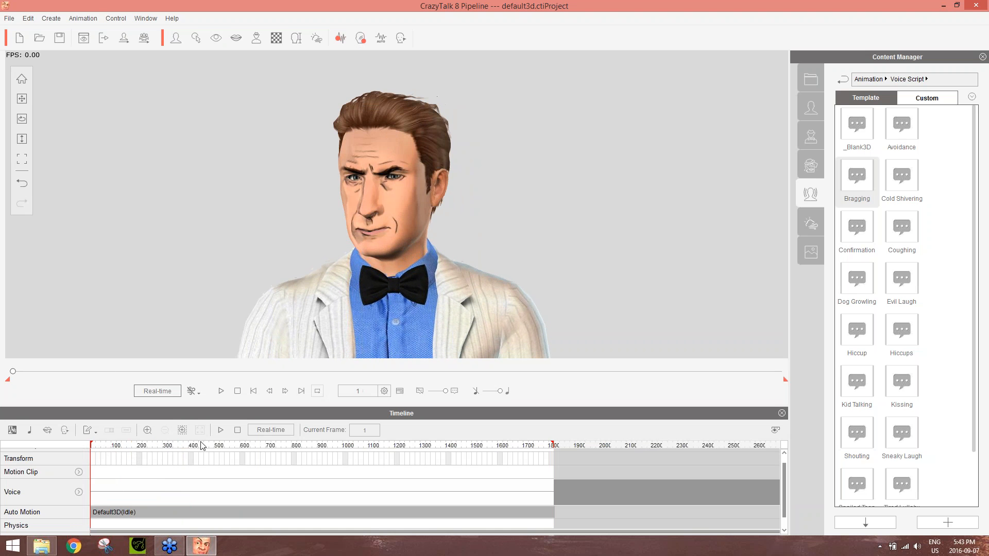
{"action": "left_click", "coordinate": [782, 413]}
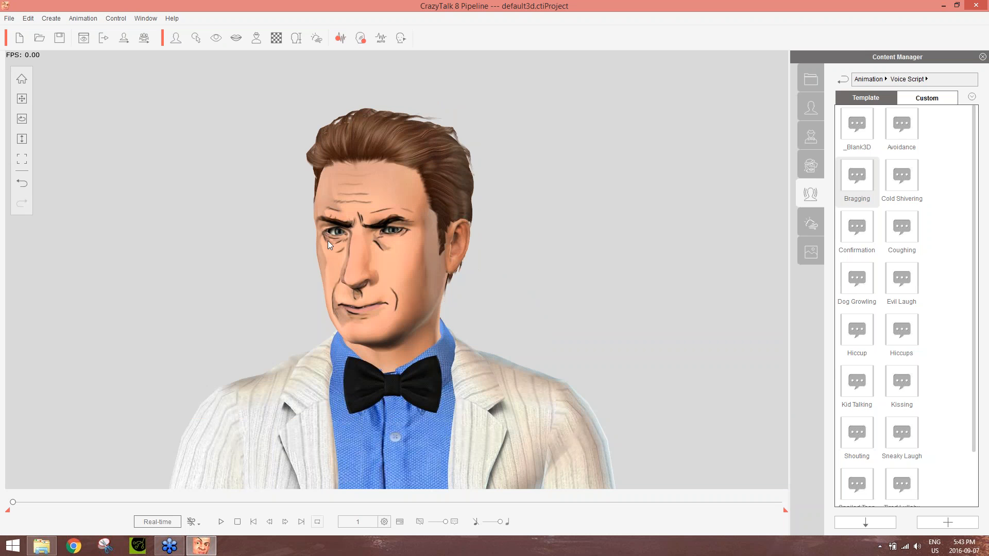
Step: Preview the Face Puppet with the first animation profile, trying each of the six full face controls, and close it
{"action": "left_click_drag", "start_coordinate": [315, 278], "coordinate": [331, 279]}
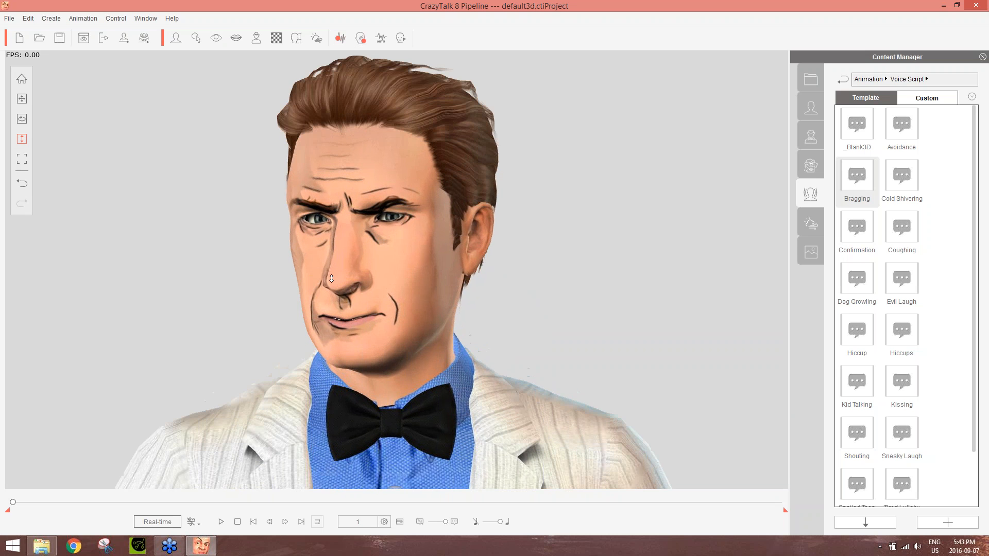
{"action": "left_click", "coordinate": [360, 43]}
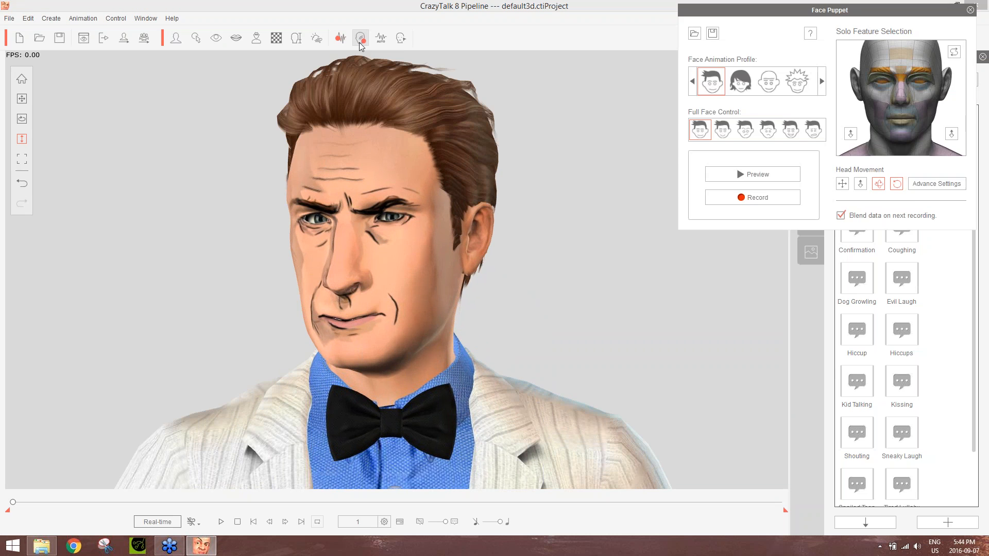
{"action": "left_click_drag", "start_coordinate": [842, 15], "coordinate": [778, 111]}
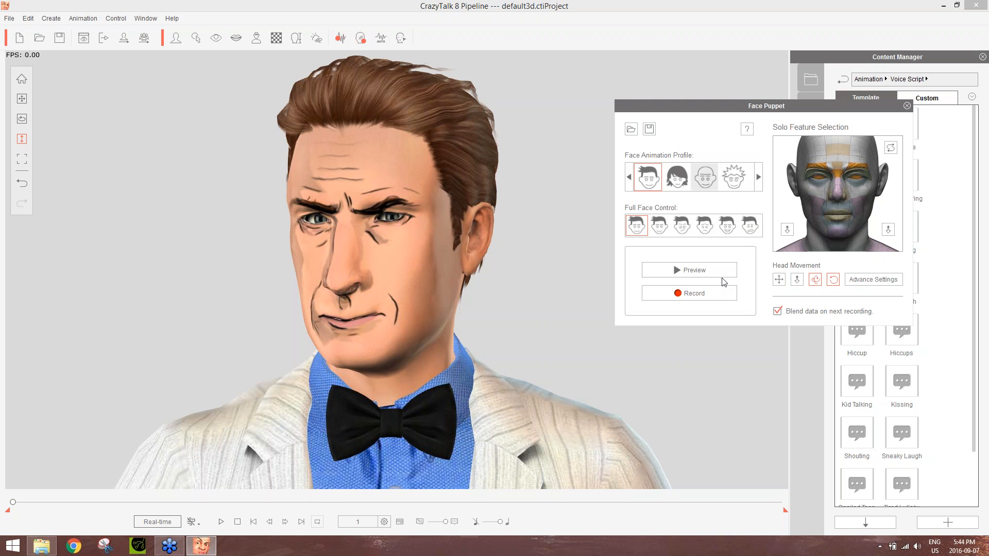
{"action": "key", "text": "space"}
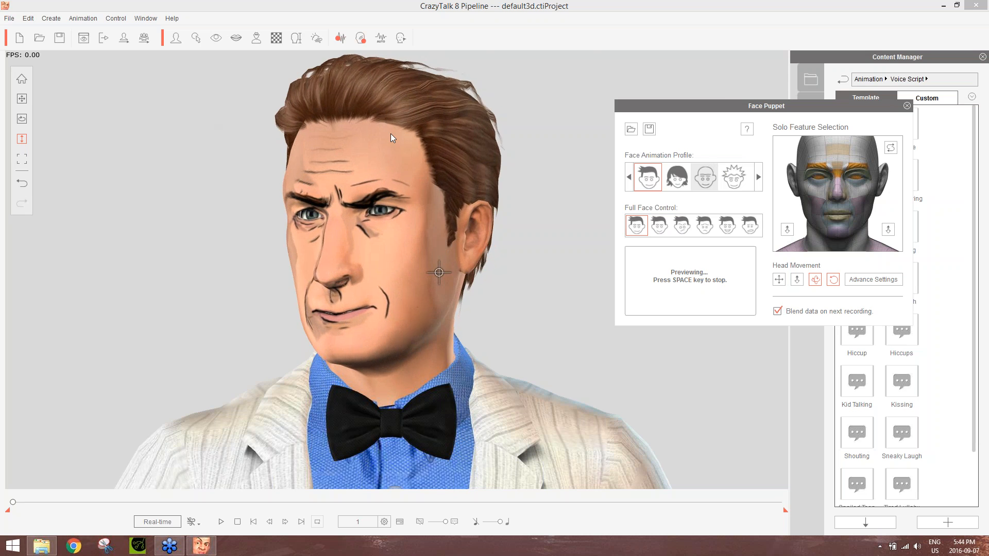
{"action": "key", "text": "2"}
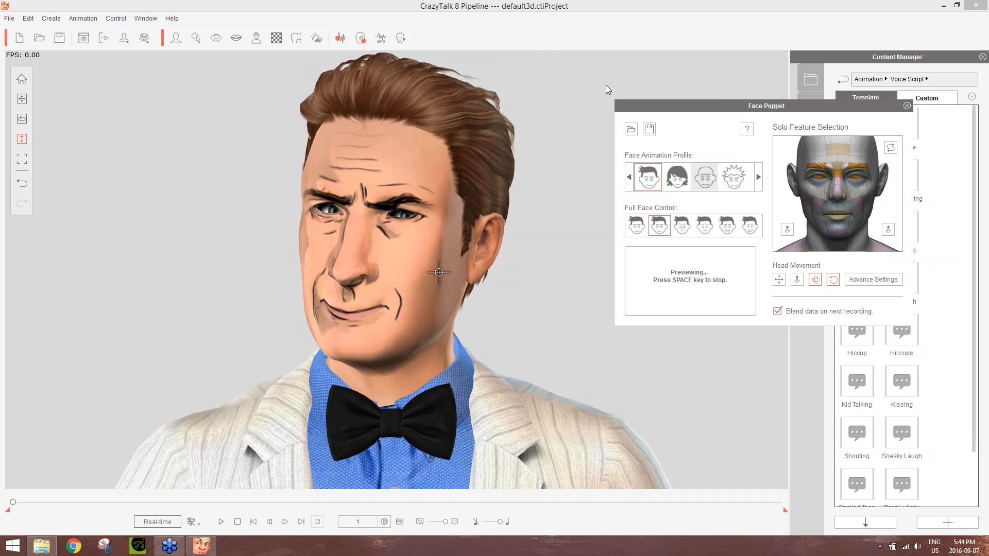
{"action": "key", "text": "3"}
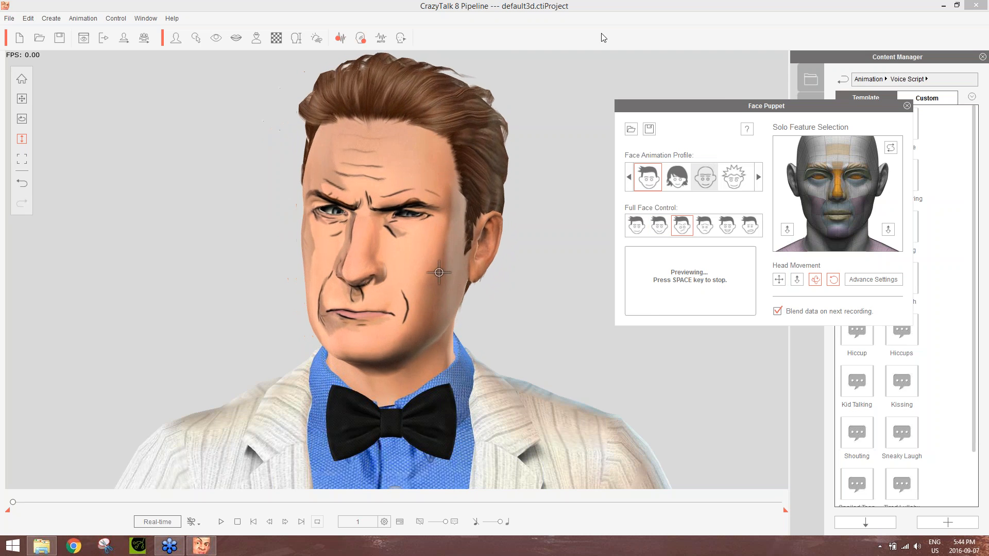
{"action": "key", "text": "4"}
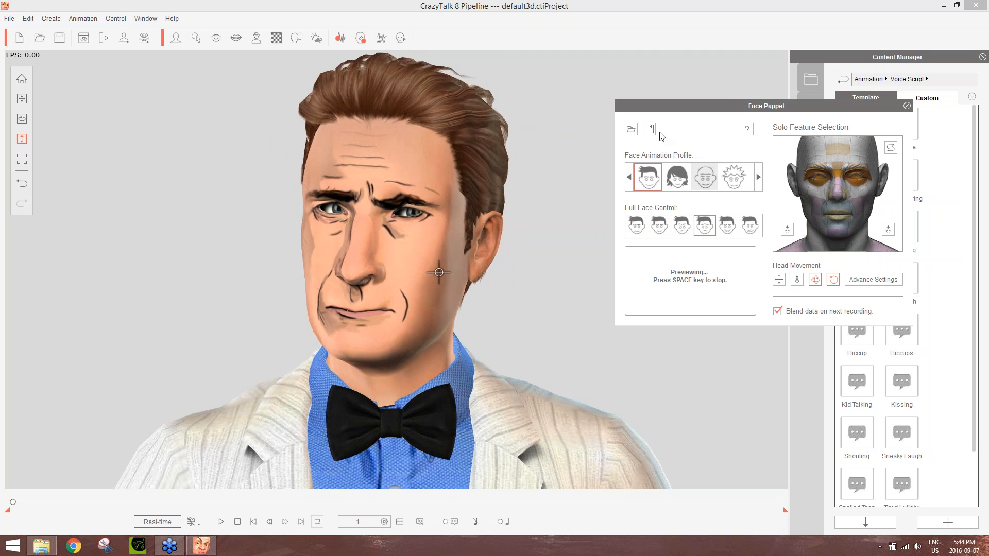
{"action": "key", "text": "5"}
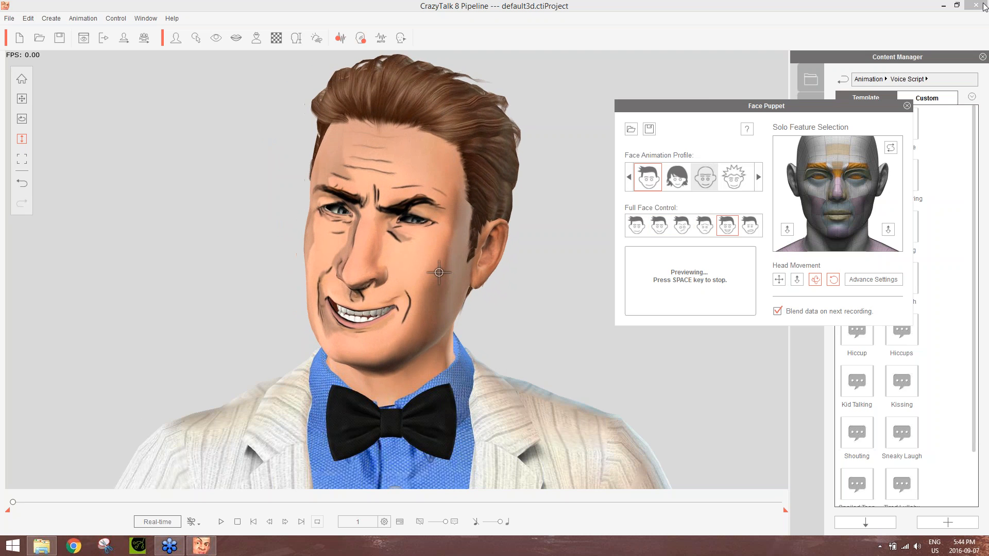
{"action": "key", "text": "6"}
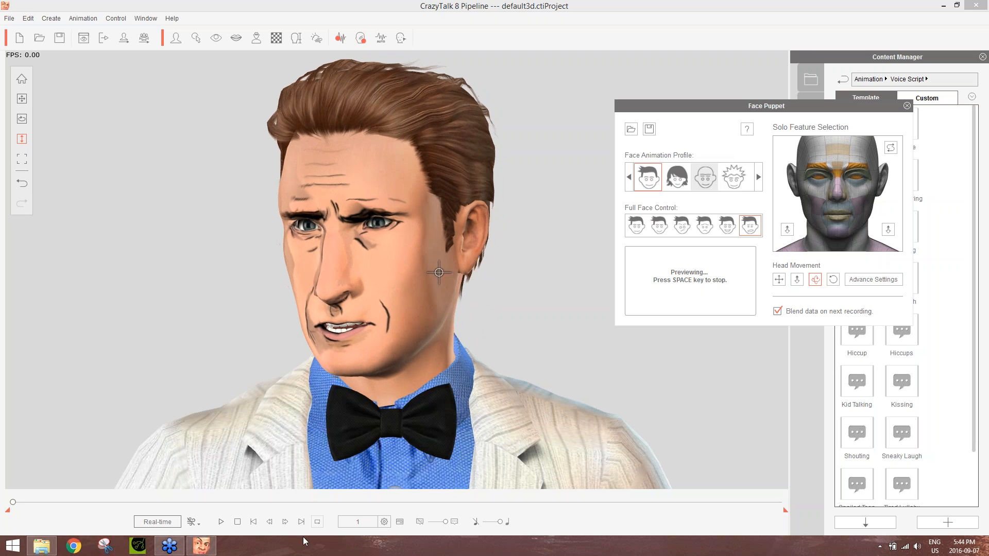
{"action": "key", "text": "space"}
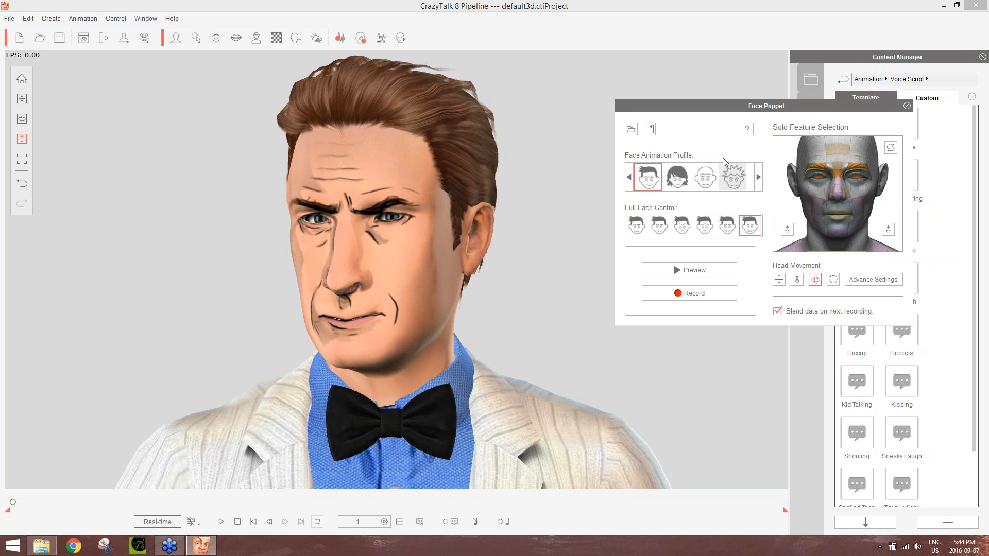
{"action": "left_click", "coordinate": [772, 120]}
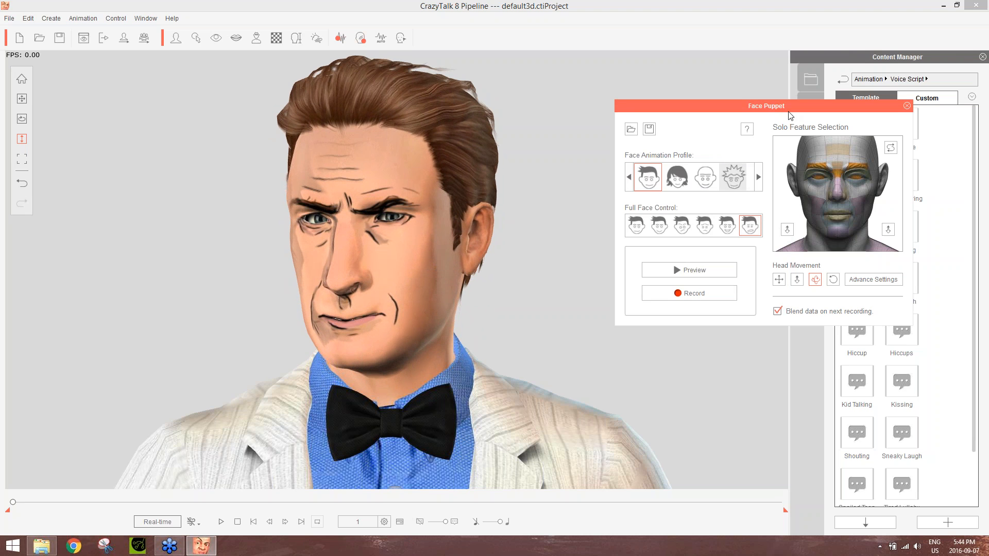
{"action": "left_click", "coordinate": [907, 106]}
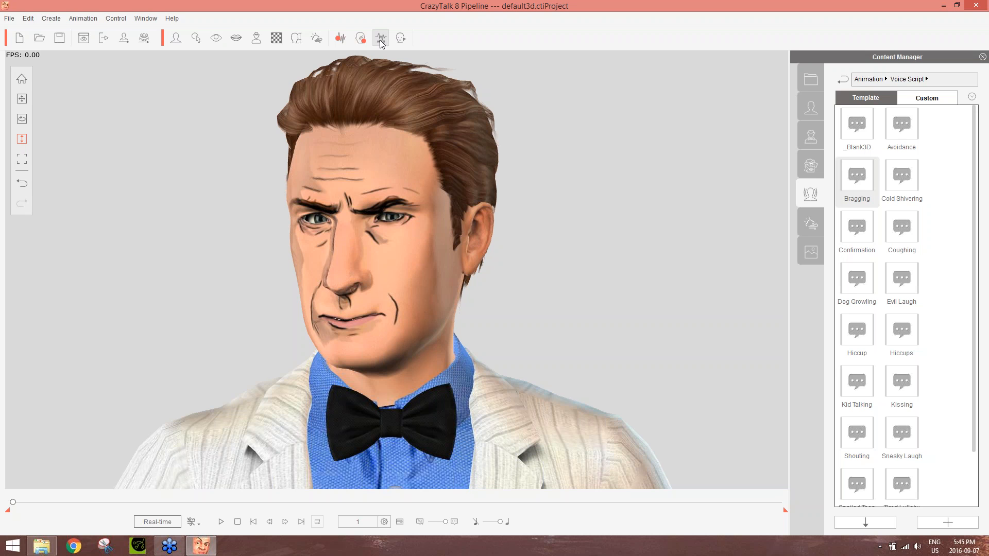
Step: Import the Saul Goodman audio file as the actor's voice script, play the talking animation, and stop it
{"action": "left_click", "coordinate": [339, 38]}
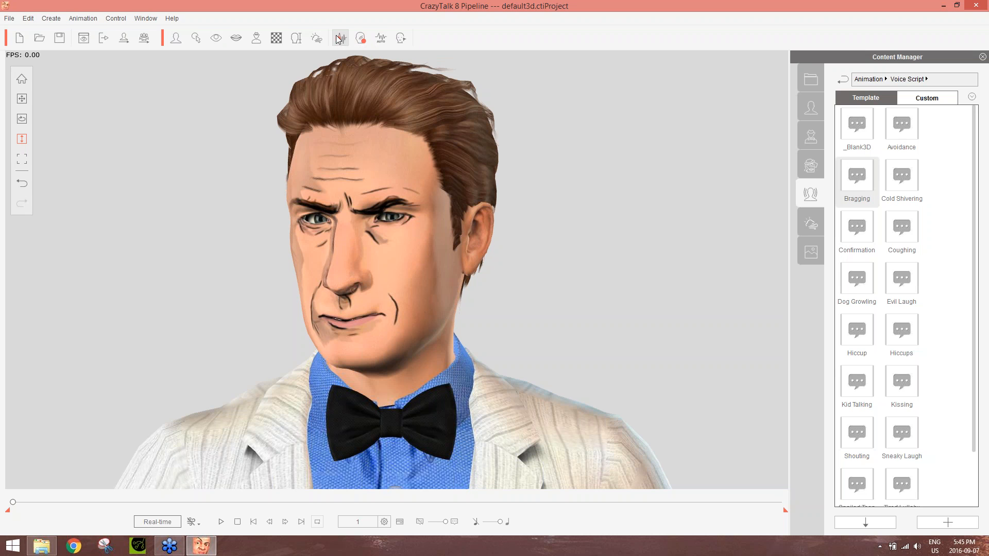
{"action": "left_click", "coordinate": [530, 273]}
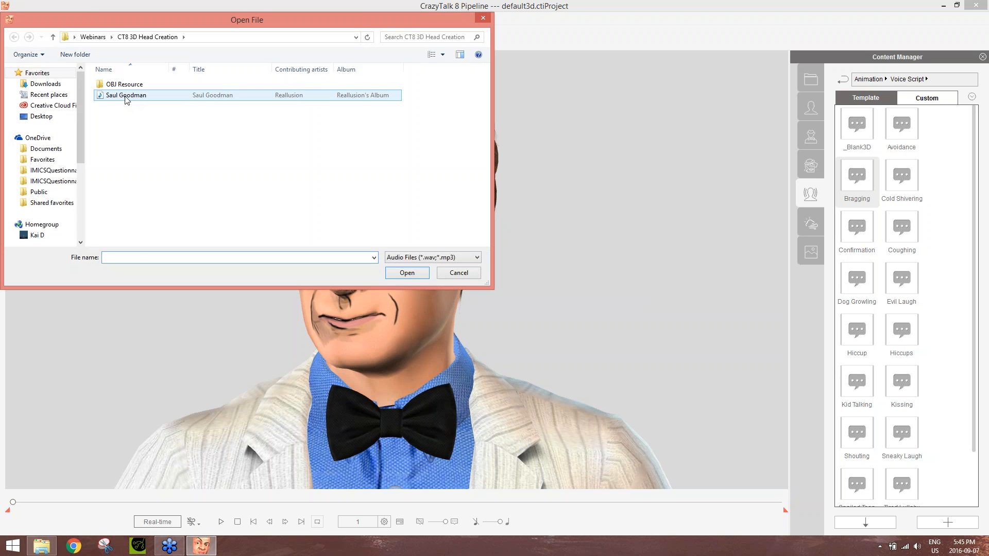
{"action": "double_click", "coordinate": [126, 97]}
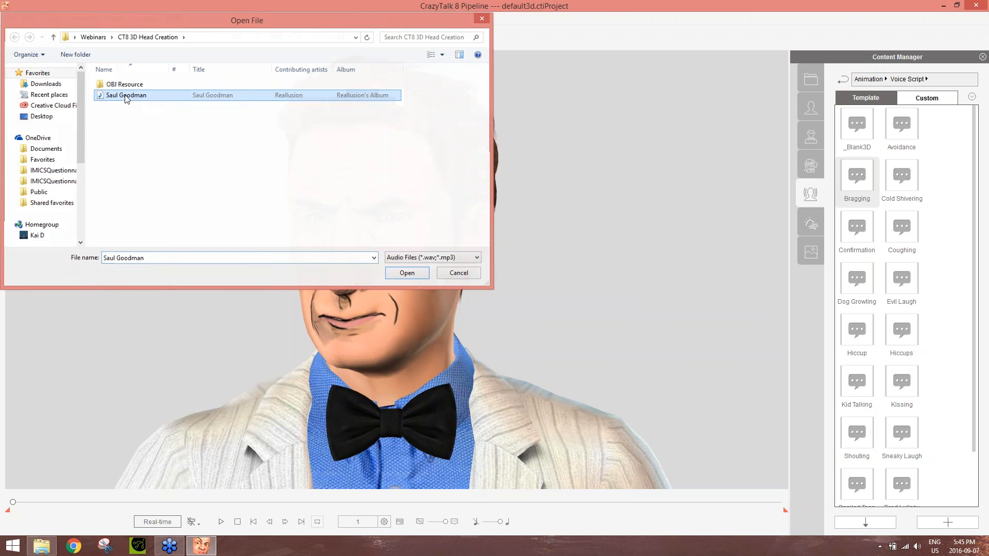
{"action": "left_click", "coordinate": [427, 282]}
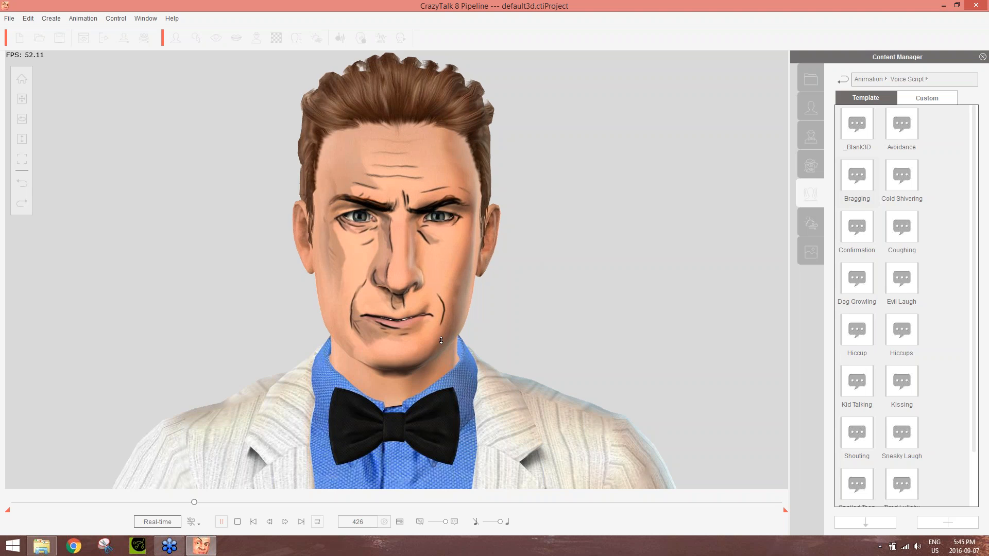
{"action": "key", "text": "space"}
{"action": "left_click", "coordinate": [238, 522]}
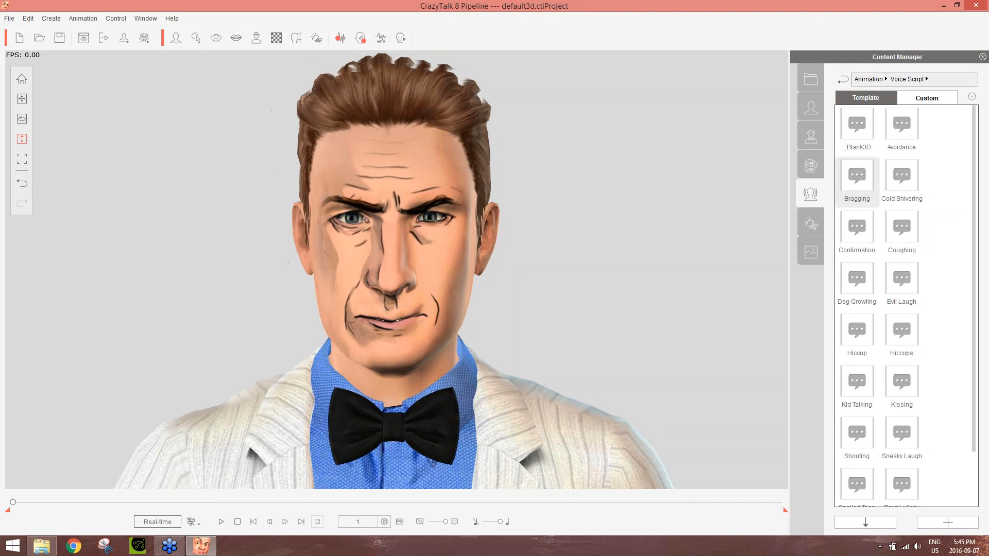
Step: Record a Face Puppet performance from frame 1, starting with the Smiley full face control and switching to the fifth, fourth (Sad) and third controls
{"action": "left_click", "coordinate": [361, 40]}
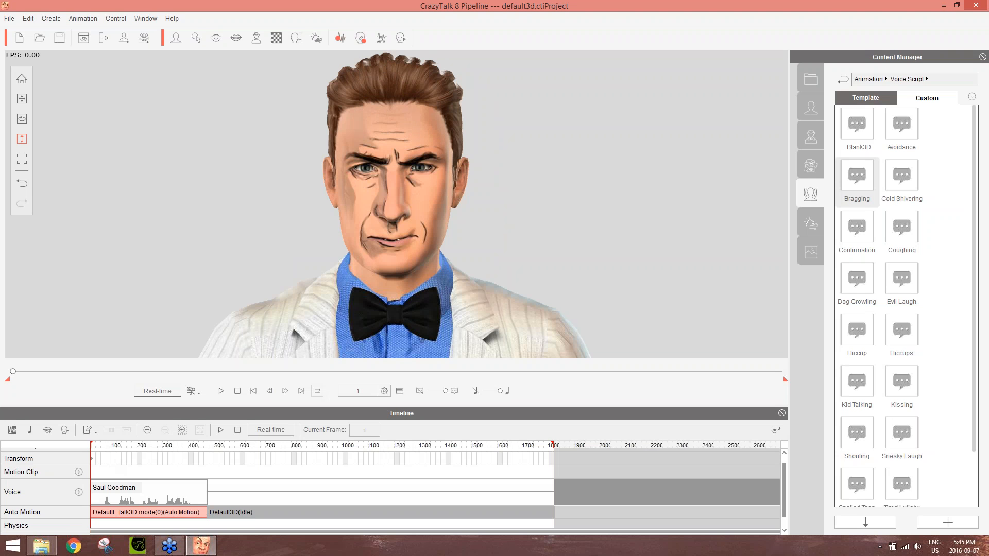
{"action": "left_click", "coordinate": [360, 38]}
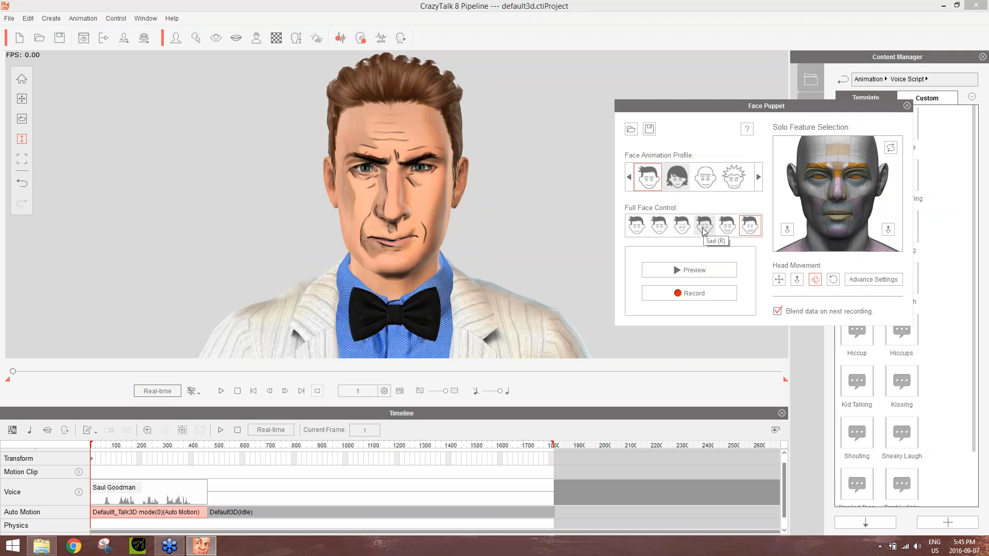
{"action": "left_click", "coordinate": [659, 227]}
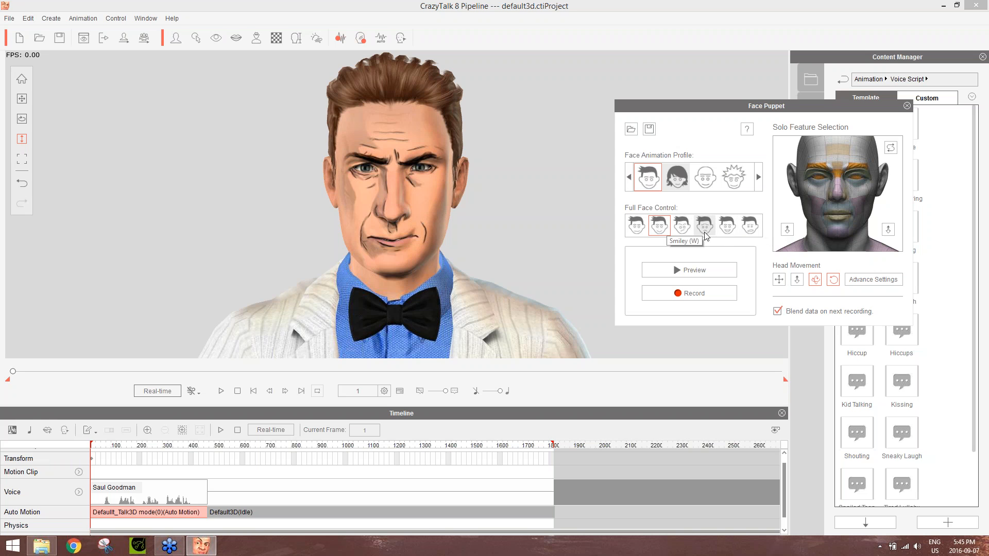
{"action": "left_click", "coordinate": [691, 294]}
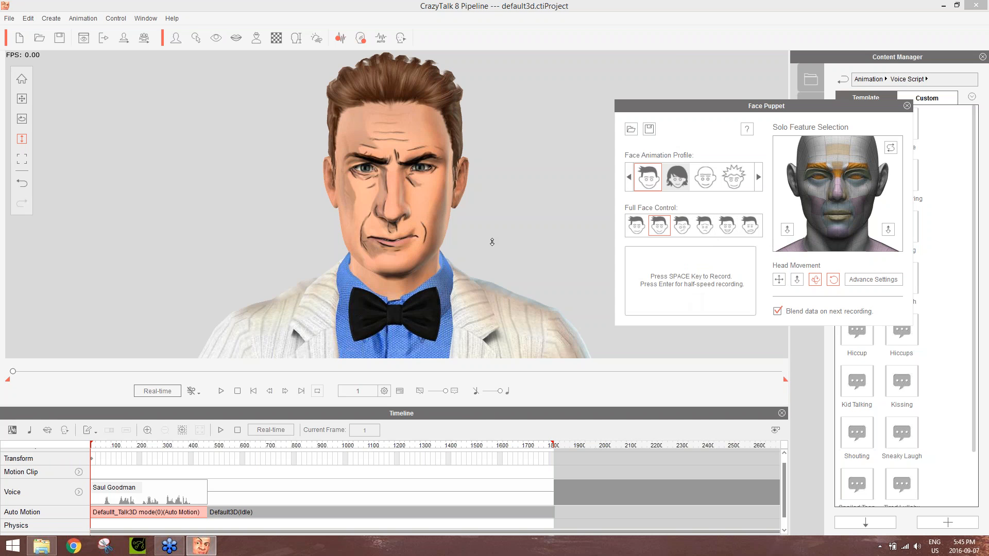
{"action": "key", "text": "space"}
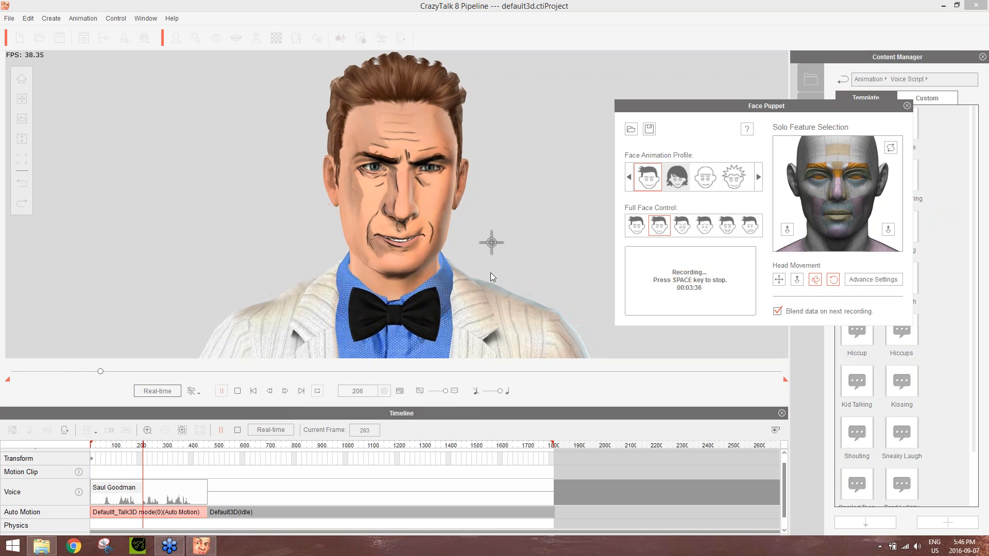
{"action": "key", "text": "5"}
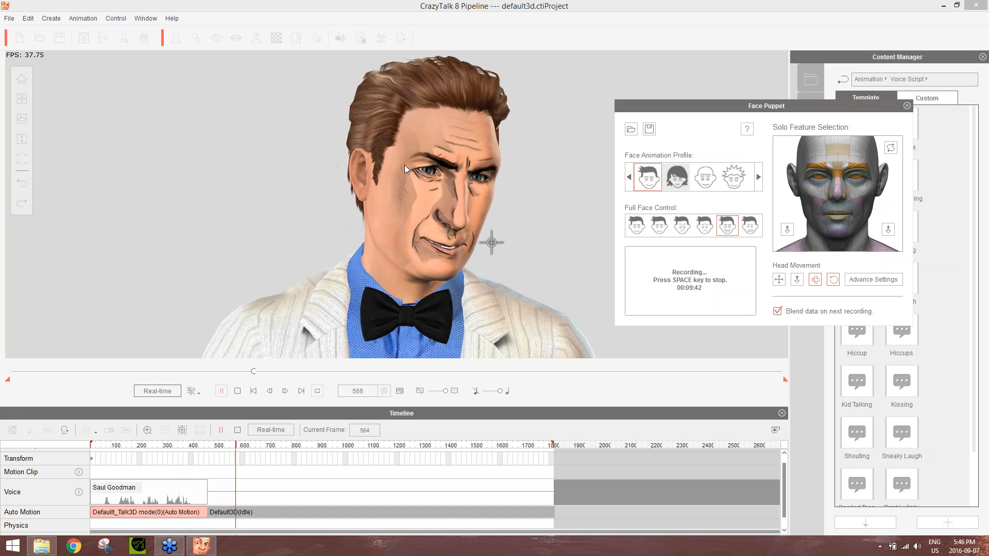
{"action": "key", "text": "4"}
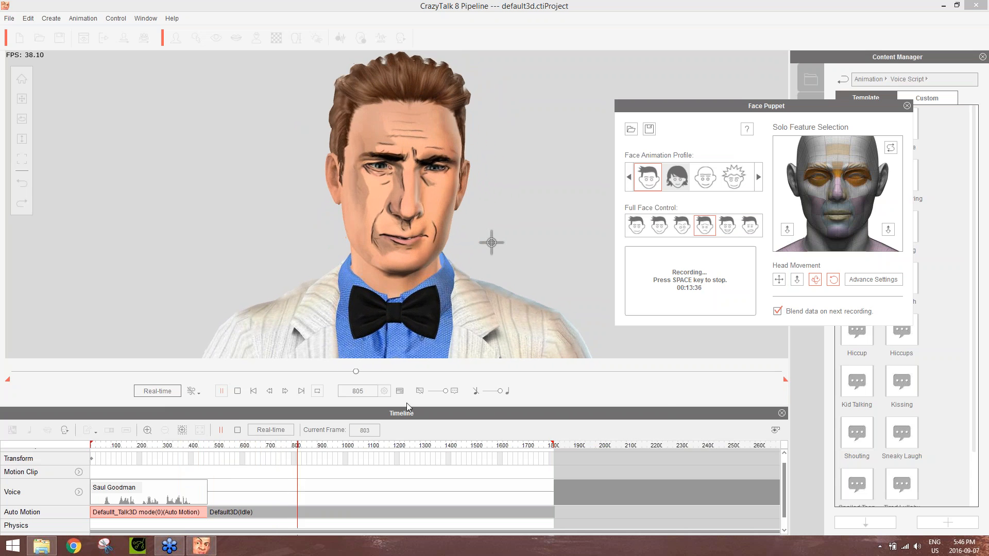
{"action": "key", "text": "3"}
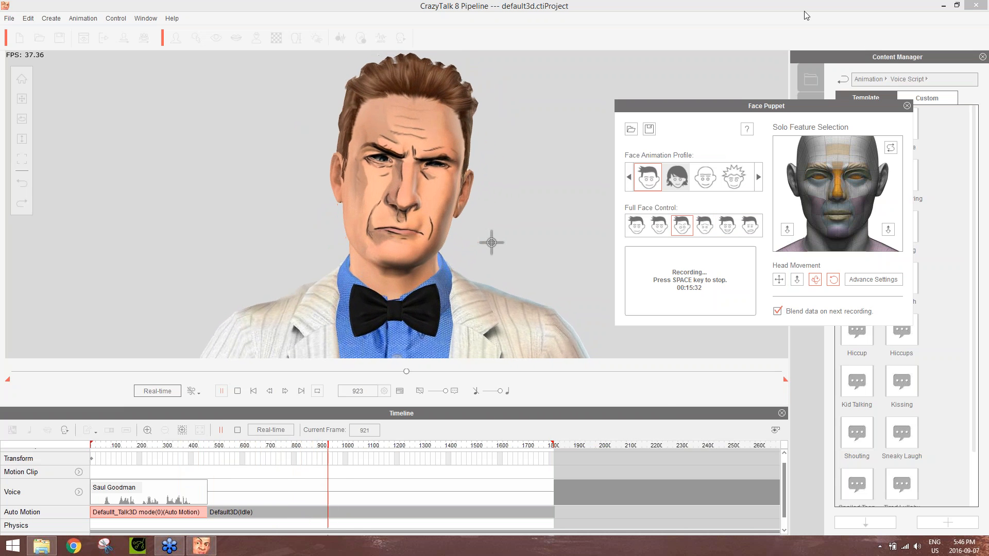
{"action": "key", "text": "space"}
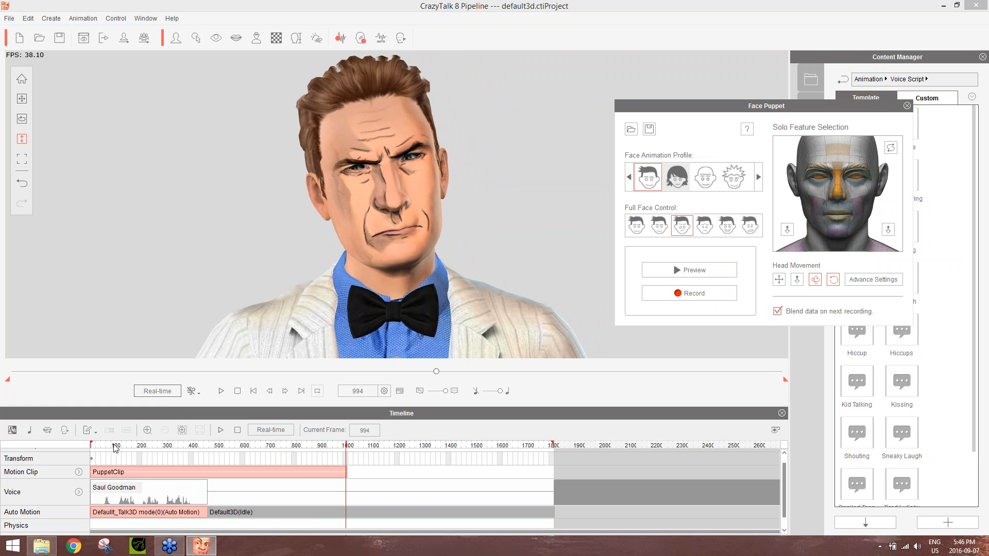
Step: Close the Face Puppet, play the recorded puppet clip with the voice from frame 1, stop playback, and hide the timeline
{"action": "mouse_move", "coordinate": [112, 444]}
{"action": "left_mouse_down"}
{"action": "mouse_move", "coordinate": [89, 444]}
{"action": "mouse_move", "coordinate": [131, 444]}
{"action": "left_mouse_up"}
{"action": "left_click", "coordinate": [908, 106]}
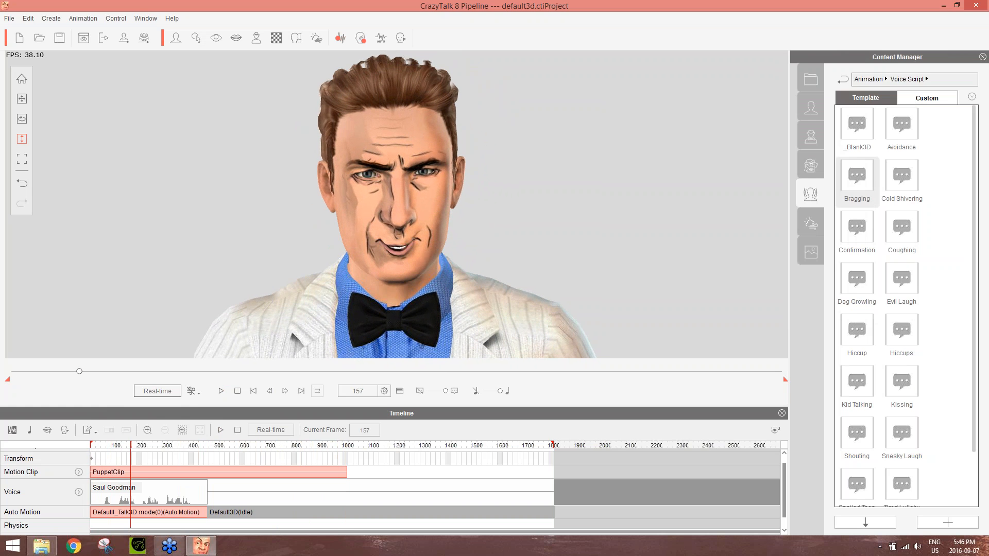
{"action": "left_click_drag", "start_coordinate": [130, 444], "coordinate": [92, 446]}
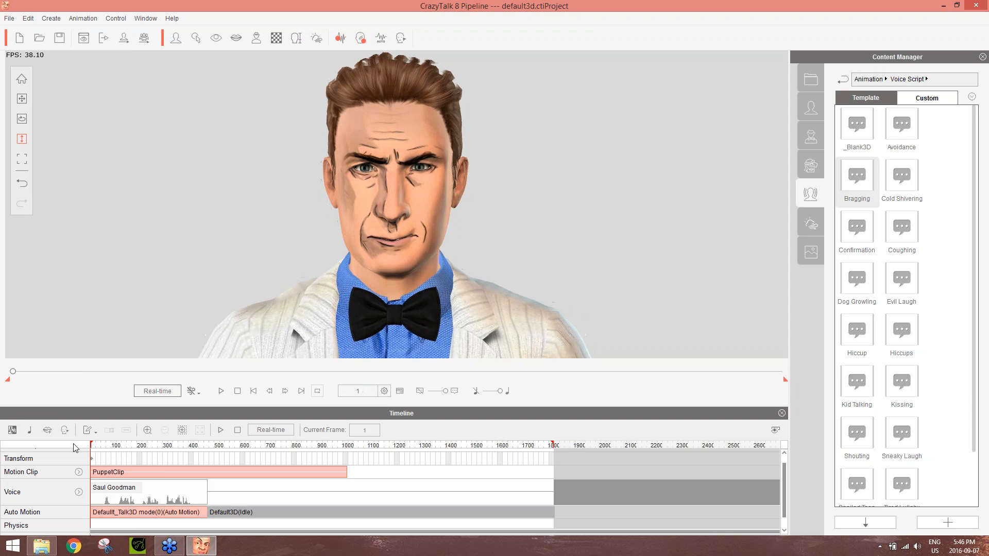
{"action": "key", "text": "space"}
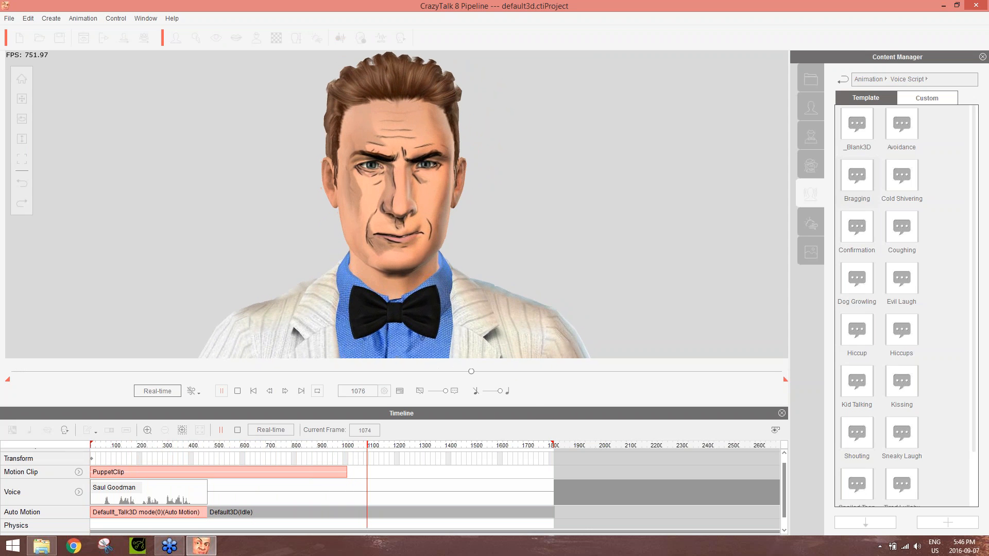
{"action": "key", "text": "space"}
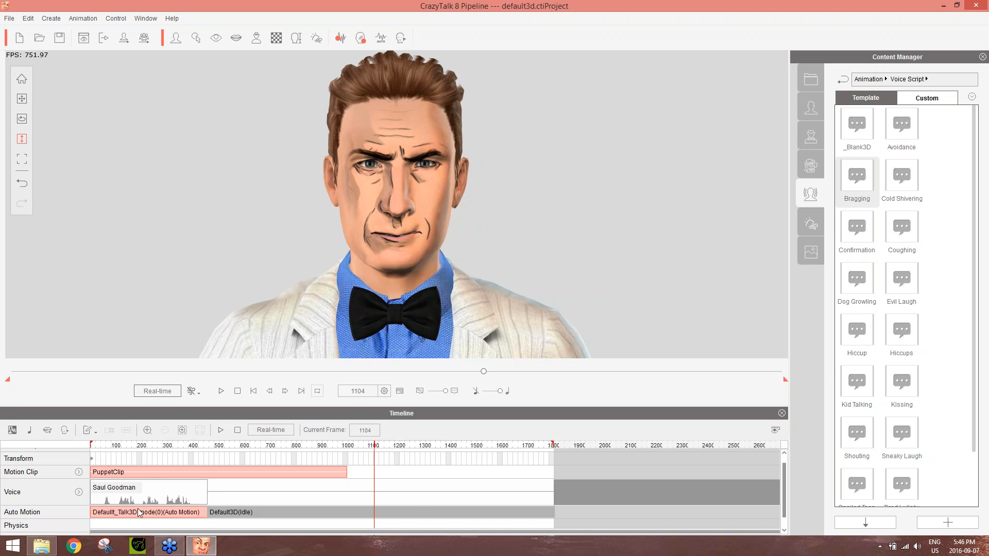
{"action": "left_click", "coordinate": [782, 414]}
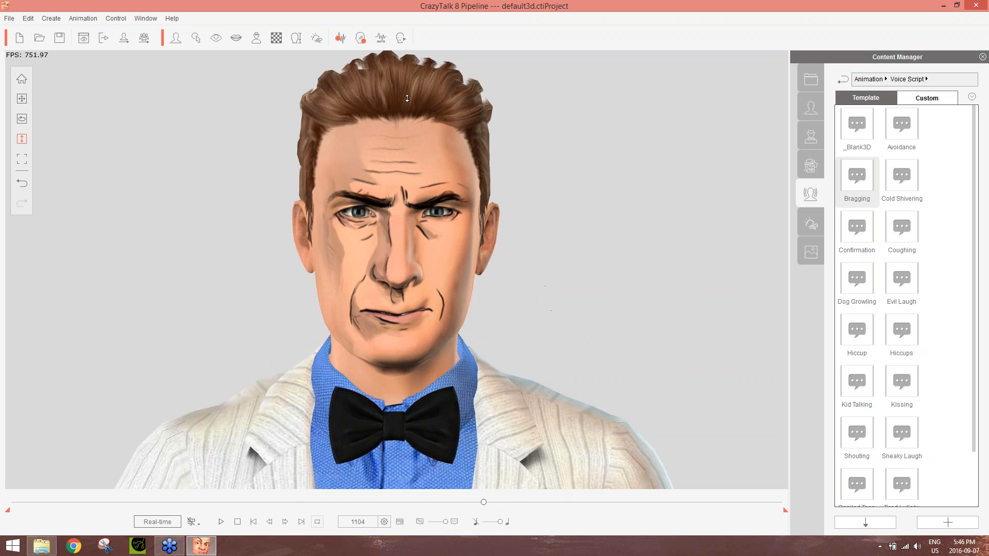
Step: Export the head with the right eye texture as an RLHead file named test head on the desktop, and launch iClone Character Creator
{"action": "left_click", "coordinate": [10, 19]}
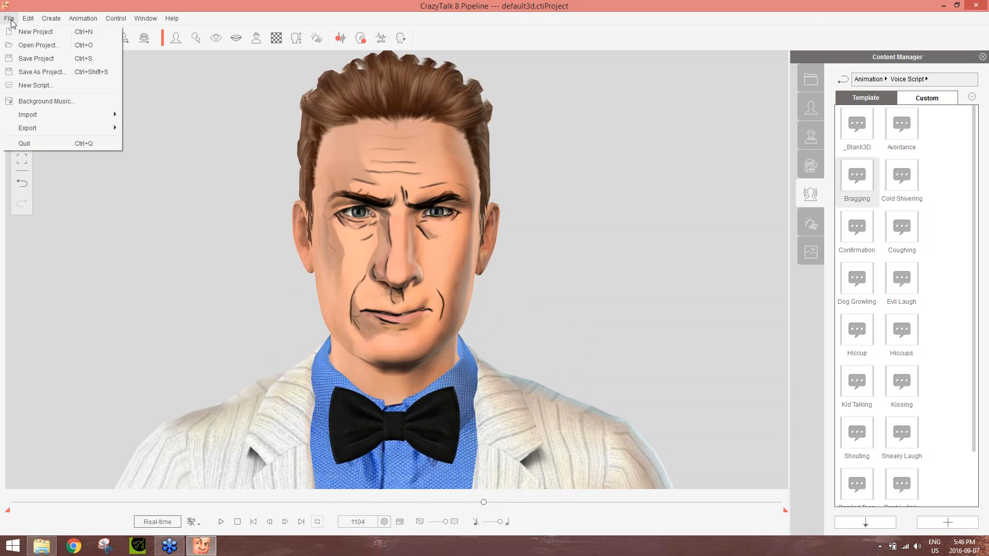
{"action": "mouse_move", "coordinate": [36, 132]}
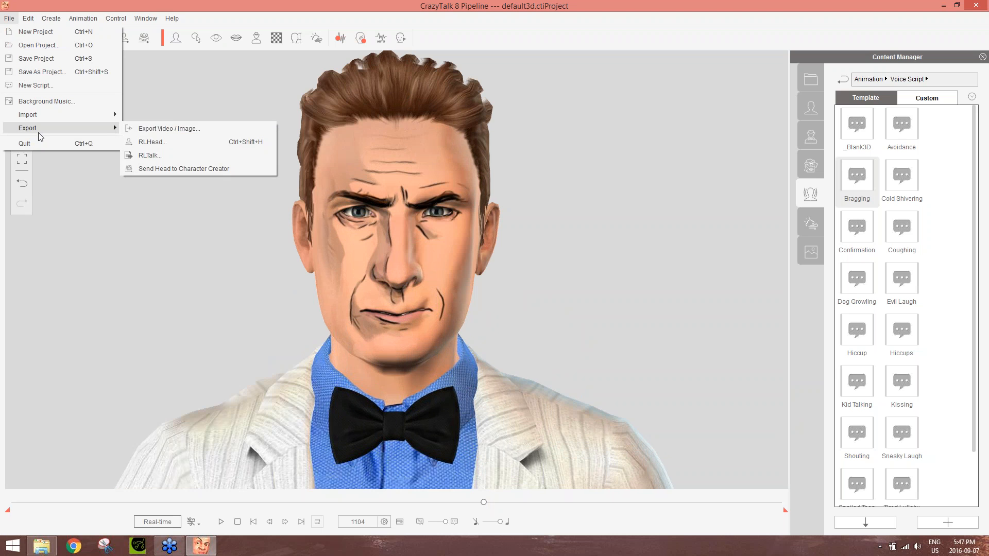
{"action": "left_click", "coordinate": [158, 148]}
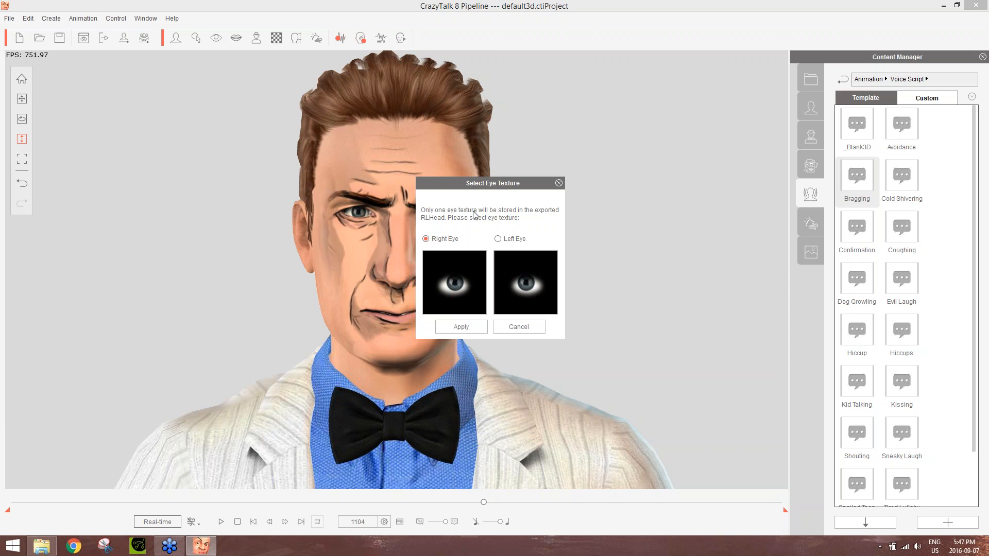
{"action": "left_click", "coordinate": [461, 327]}
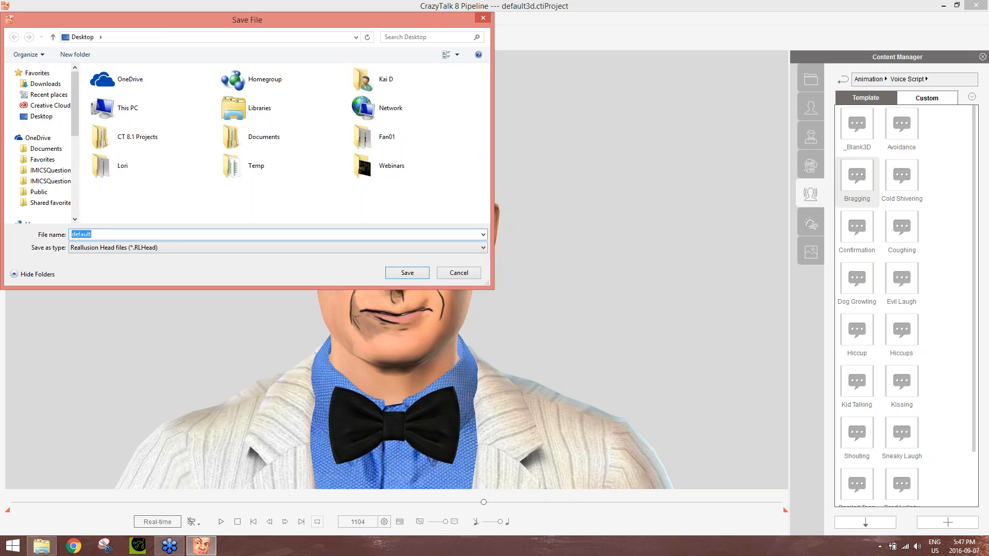
{"action": "type", "text": "testHead"}
{"action": "key", "text": "Return"}
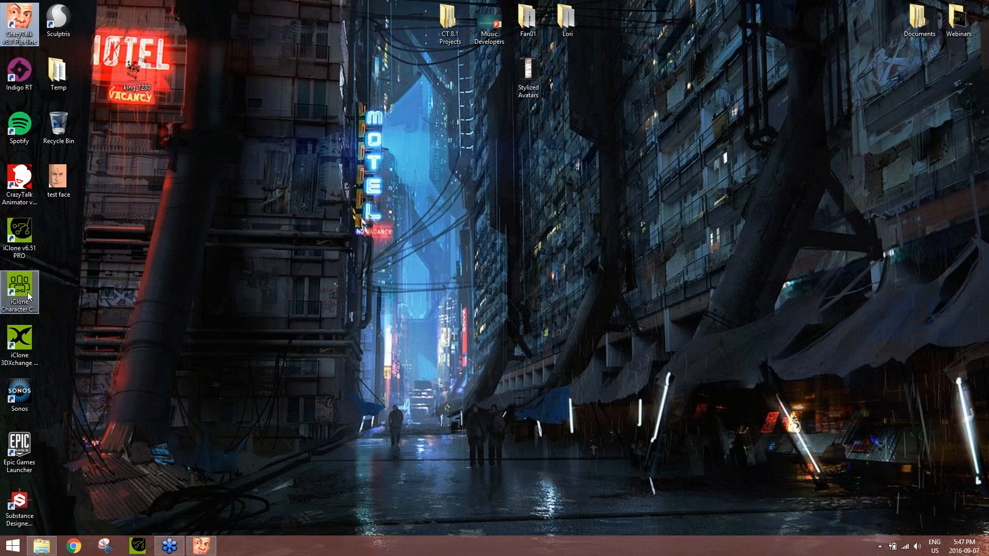
{"action": "double_click", "coordinate": [27, 292]}
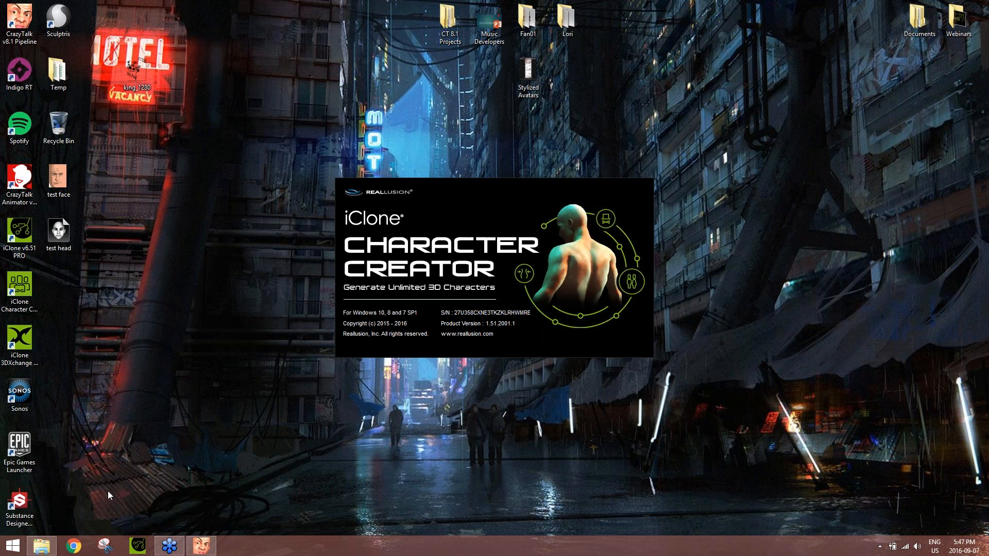
Step: Switch to Chrome, search Google for "crazytalk 8 version comparison" in a new tab, and open Reallusion's CrazyTalk 8 download page
{"action": "left_click", "coordinate": [73, 545]}
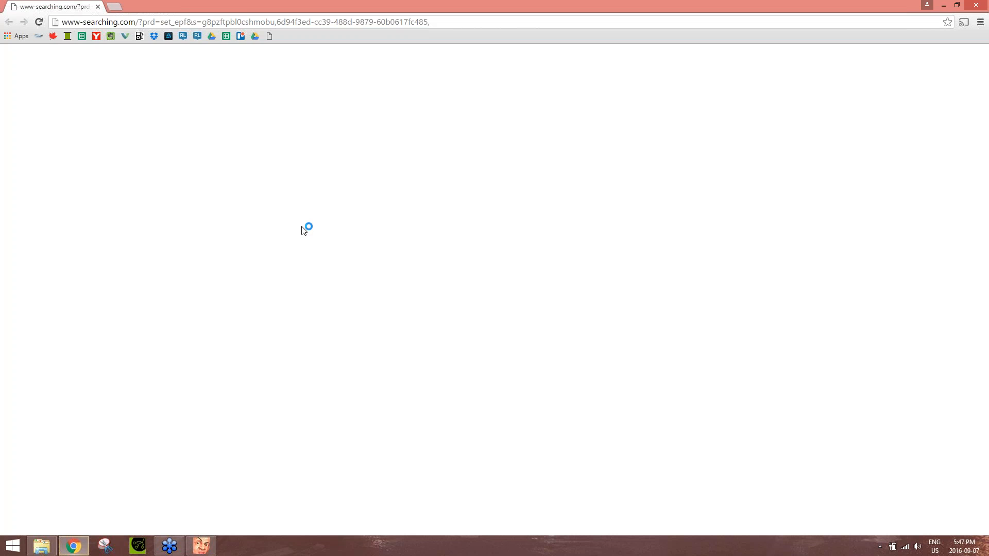
{"action": "left_click", "coordinate": [115, 7]}
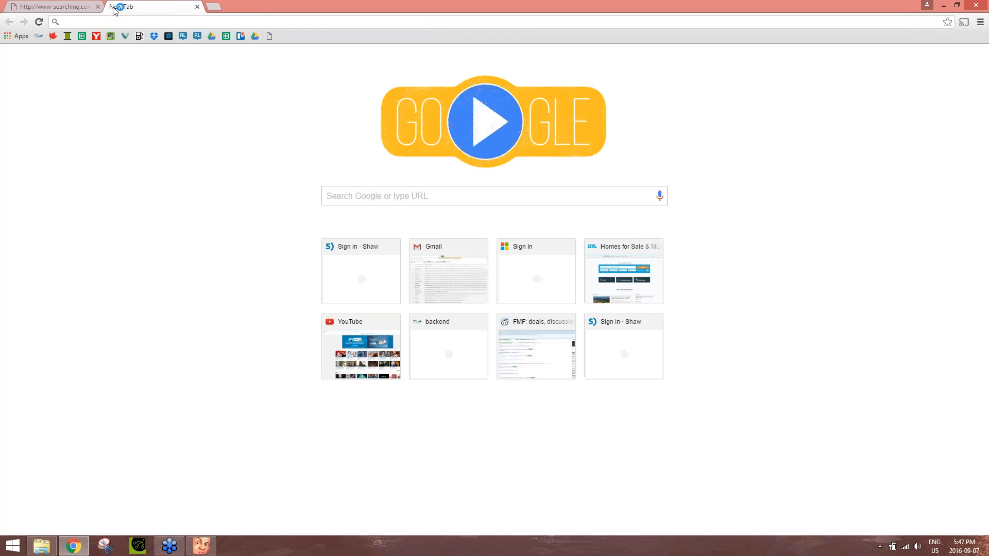
{"action": "left_click", "coordinate": [98, 7]}
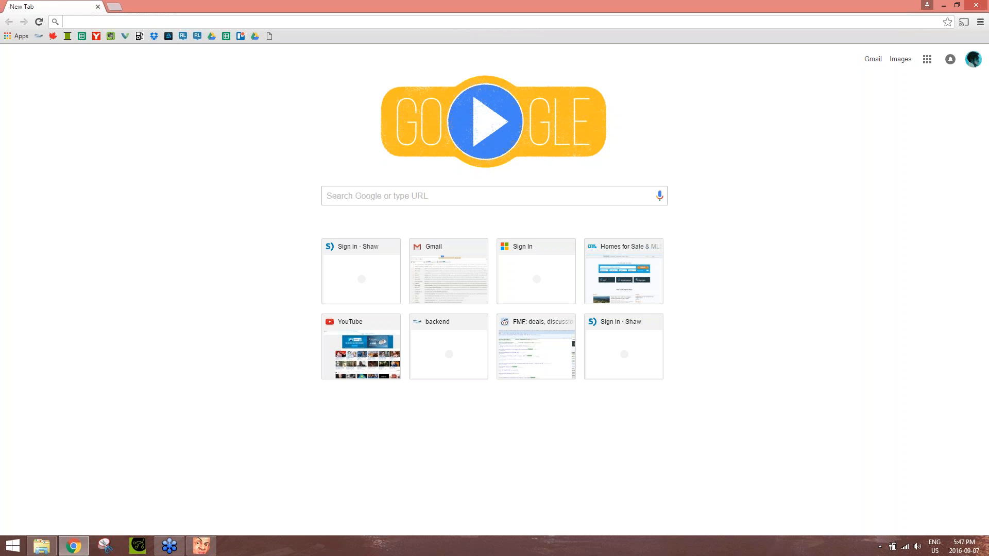
{"action": "type", "text": "crazytal"}
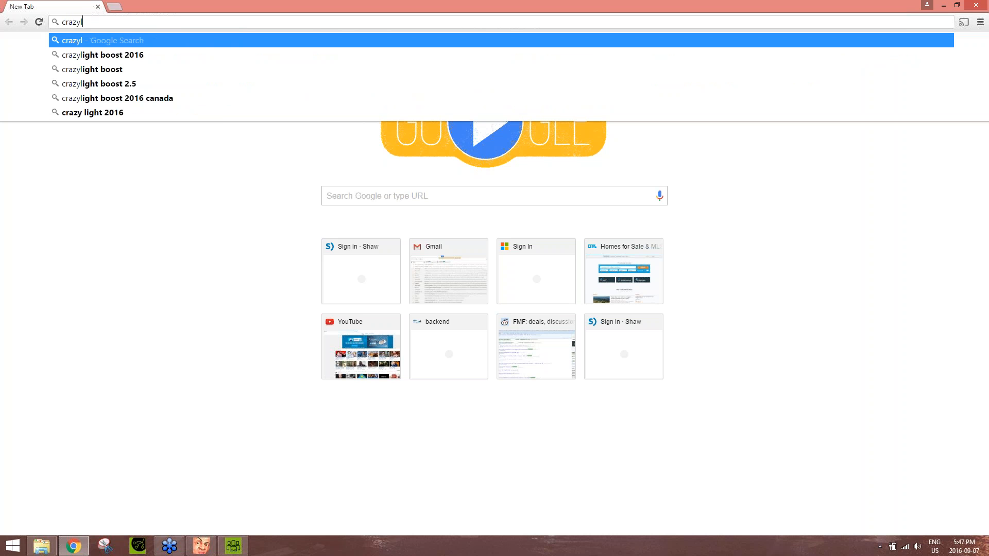
{"action": "type", "text": "k 8 version"}
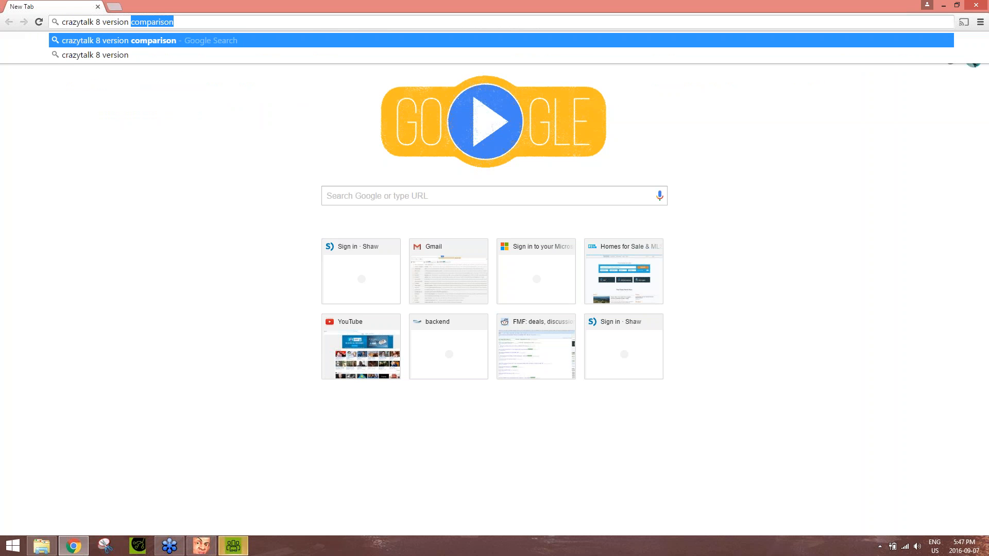
{"action": "key", "text": "Return"}
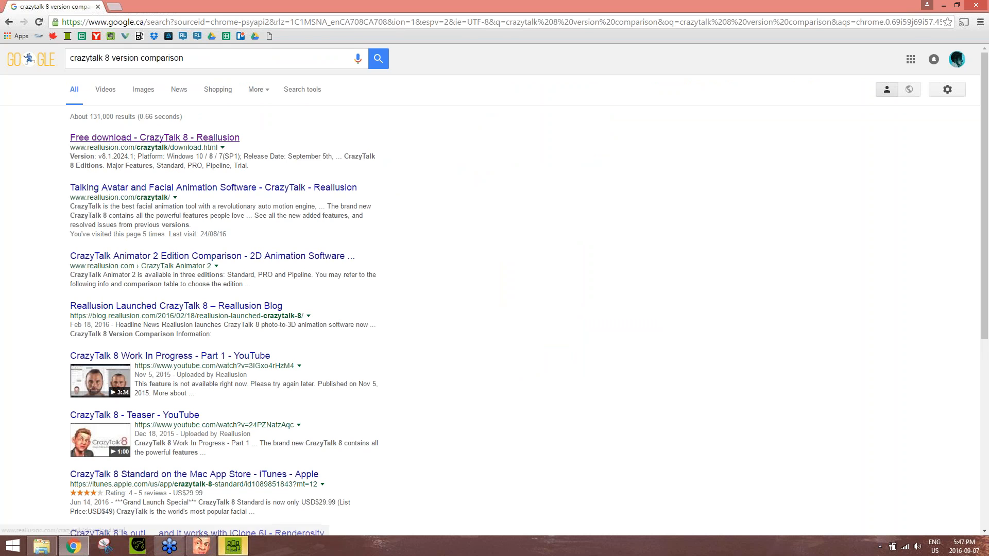
{"action": "left_click", "coordinate": [155, 137]}
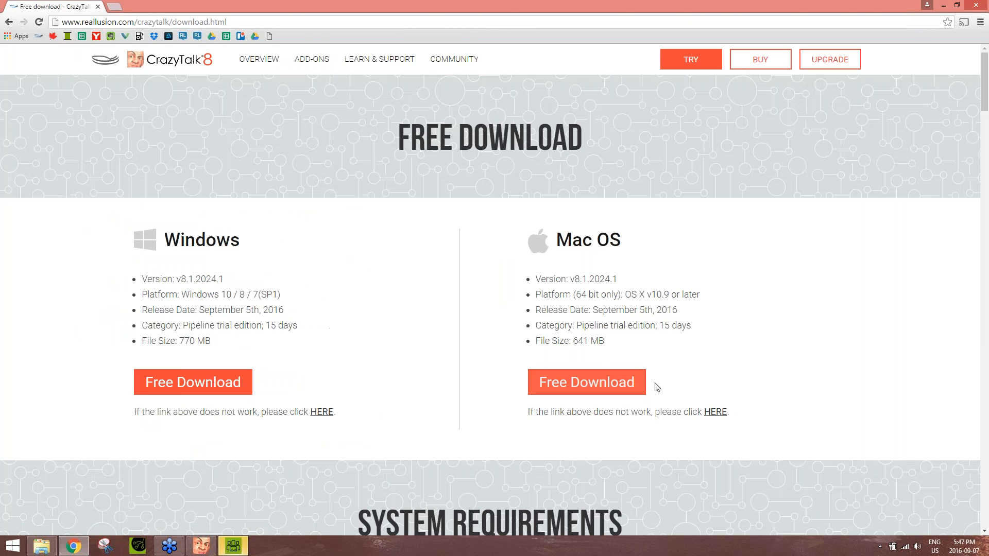
Step: Examine the CrazyTalk 8 Editions comparison table for Standard, PRO, Pipeline and Trial features, including the face exporter and animation sections, and close the browser
{"action": "scroll", "coordinate": [825, 350], "scroll_direction": "down", "scroll_amount": 20}
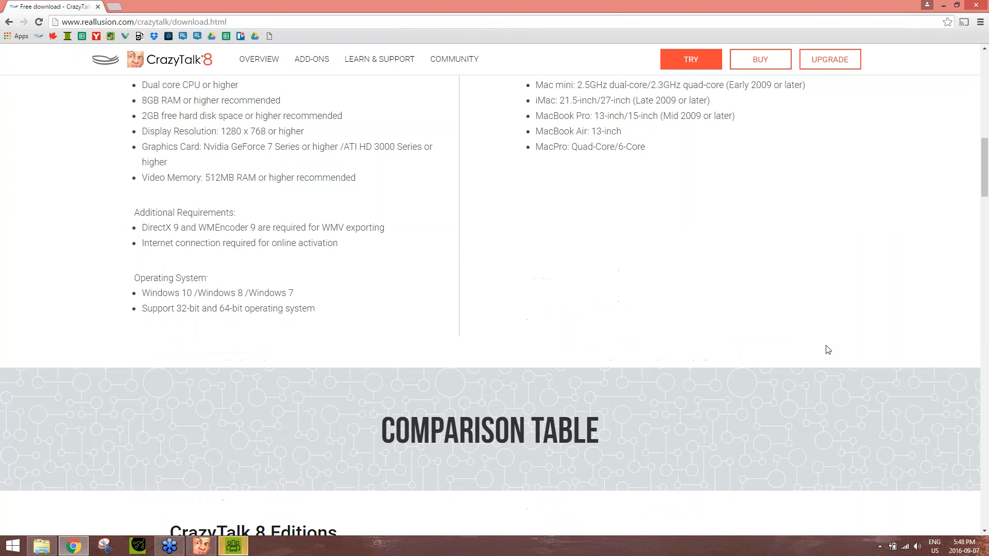
{"action": "scroll", "coordinate": [828, 350], "scroll_direction": "down", "scroll_amount": 1}
{"action": "scroll", "coordinate": [828, 350], "scroll_direction": "up", "scroll_amount": 1}
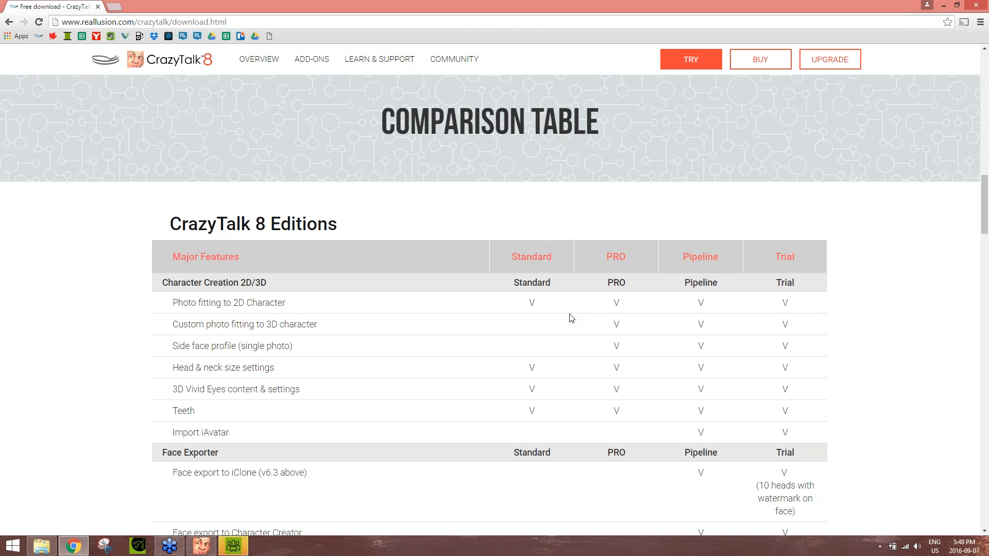
{"action": "scroll", "coordinate": [573, 323], "scroll_direction": "down", "scroll_amount": 3}
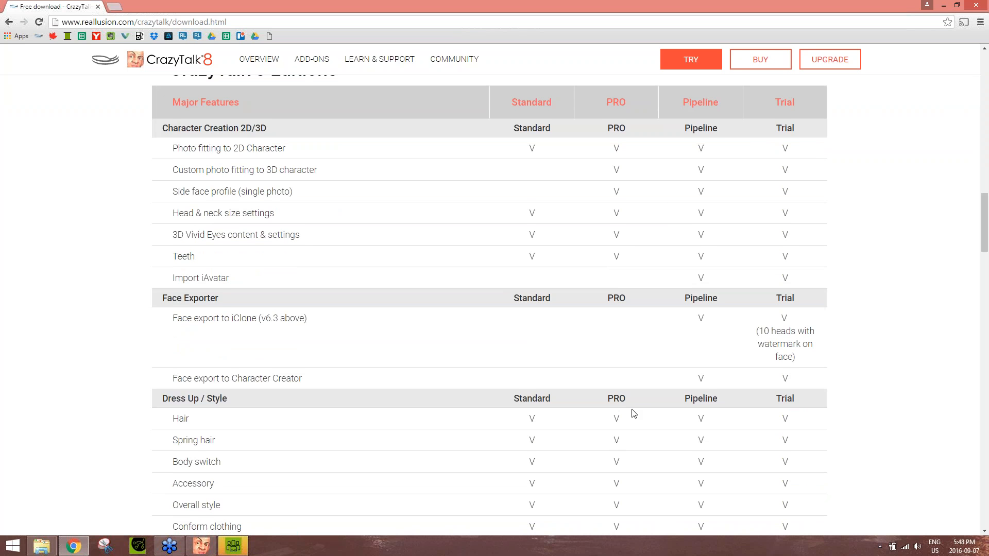
{"action": "scroll", "coordinate": [631, 408], "scroll_direction": "down", "scroll_amount": 2}
{"action": "scroll", "coordinate": [631, 407], "scroll_direction": "up", "scroll_amount": 1}
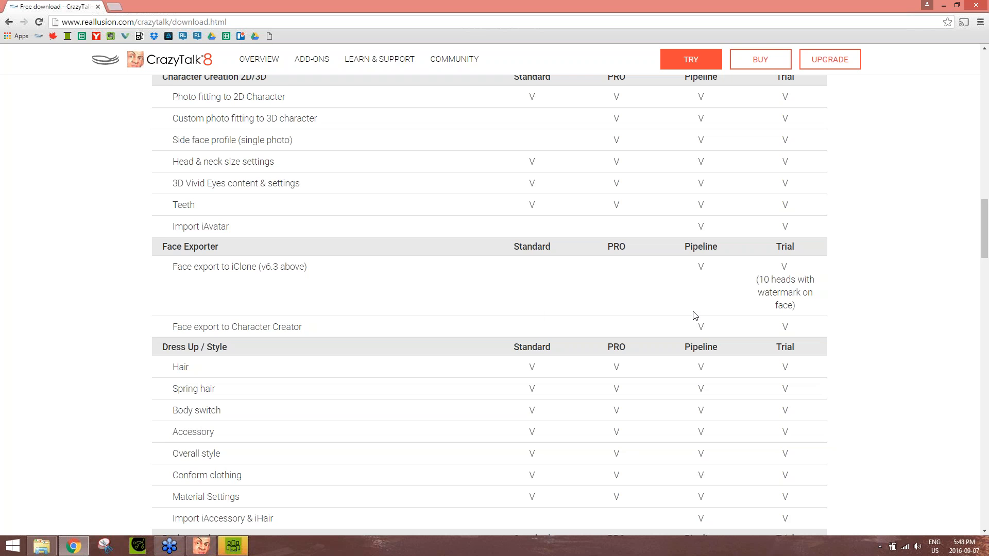
{"action": "scroll", "coordinate": [695, 313], "scroll_direction": "down", "scroll_amount": 3}
{"action": "scroll", "coordinate": [723, 309], "scroll_direction": "down", "scroll_amount": 9}
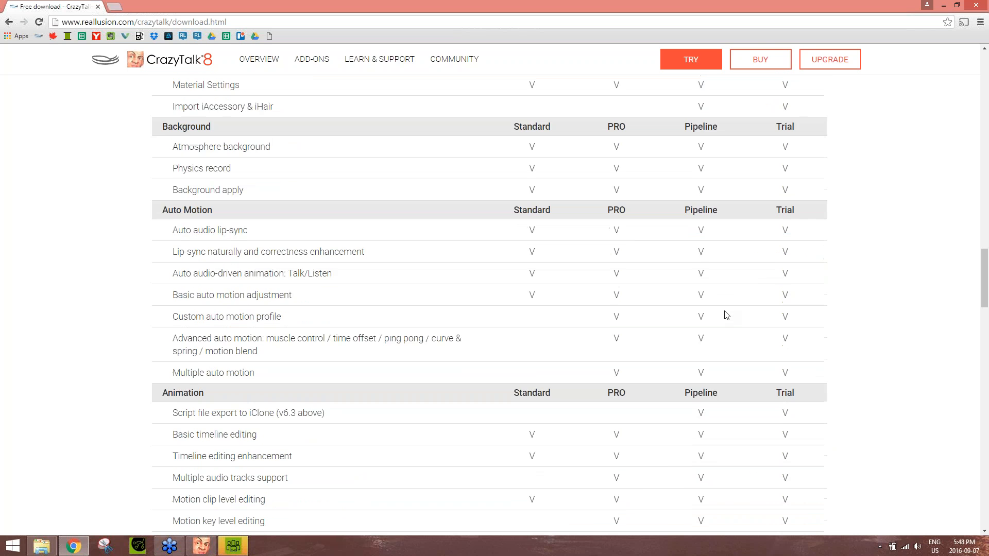
{"action": "scroll", "coordinate": [668, 308], "scroll_direction": "down", "scroll_amount": 6}
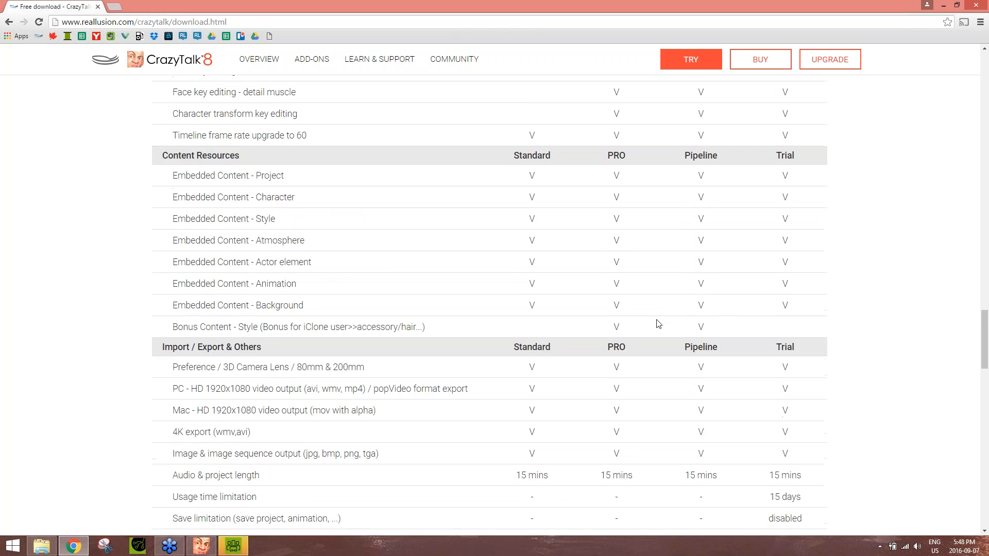
{"action": "scroll", "coordinate": [658, 323], "scroll_direction": "down", "scroll_amount": 4}
{"action": "scroll", "coordinate": [658, 324], "scroll_direction": "up", "scroll_amount": 10}
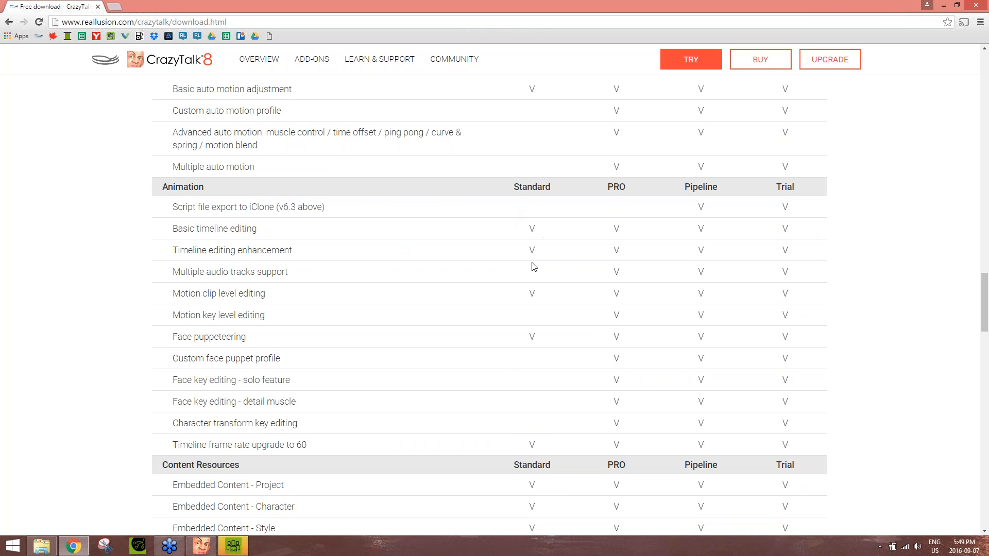
{"action": "left_click", "coordinate": [972, 5]}
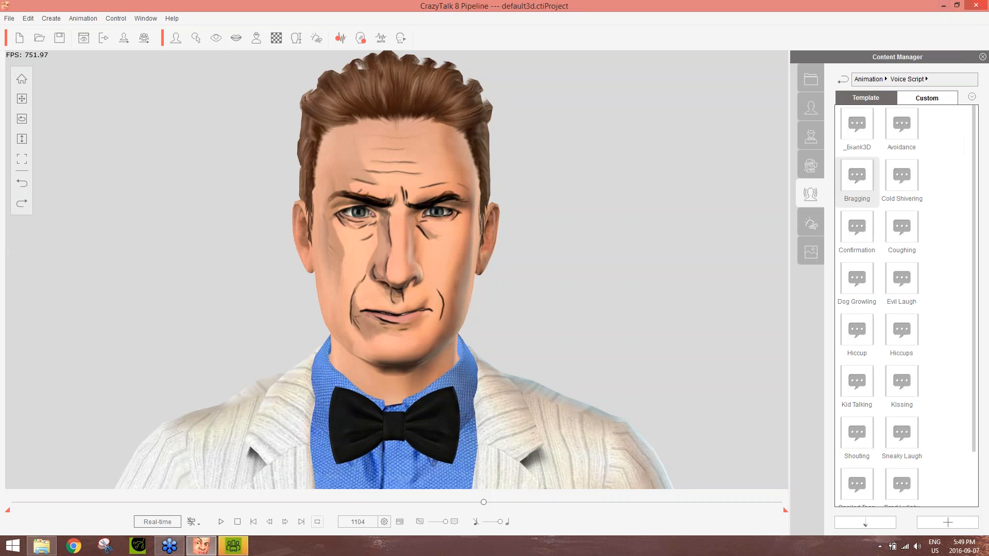
Step: Switch to iClone Character Creator, close the welcome screen, and load the PO_01 project from the Professional Outfit templates
{"action": "left_click", "coordinate": [233, 546]}
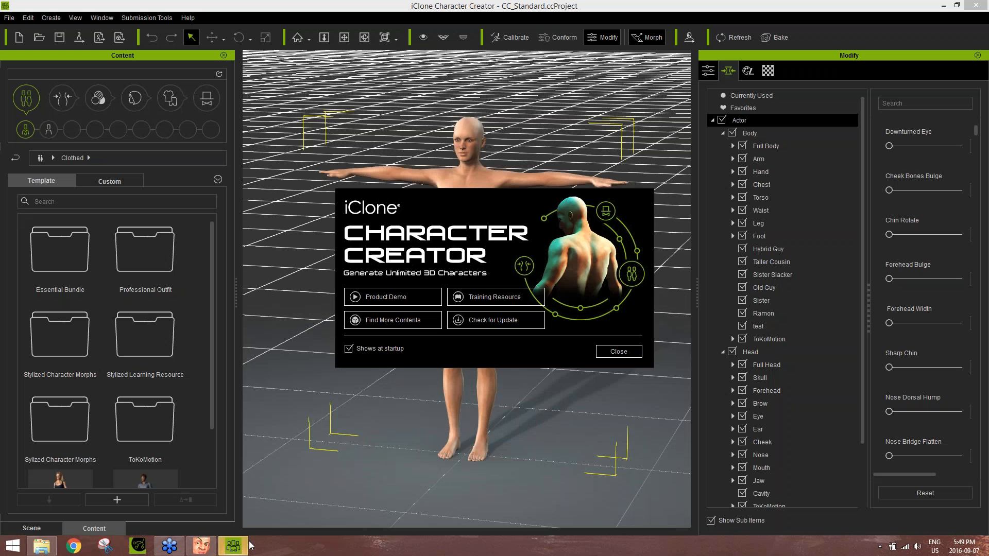
{"action": "left_click", "coordinate": [619, 351]}
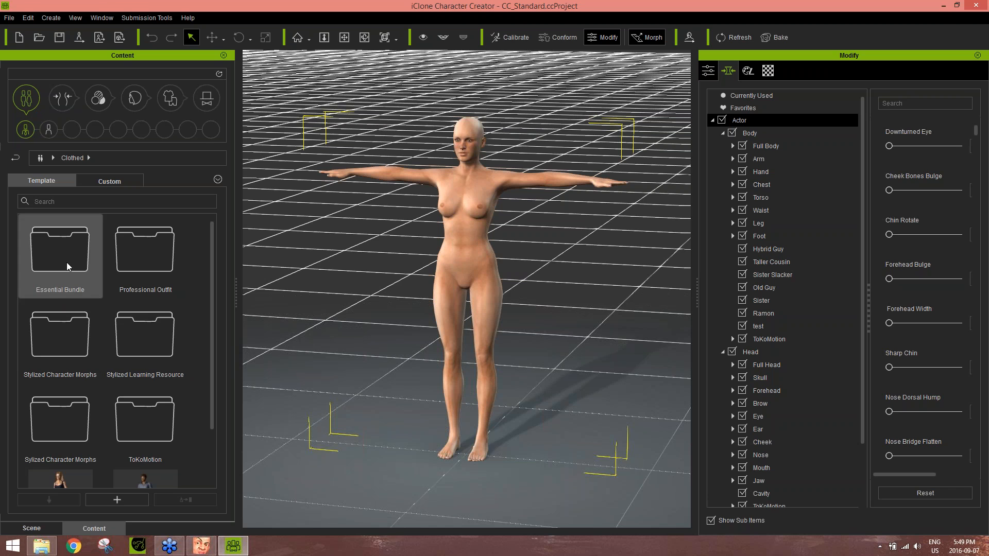
{"action": "double_click", "coordinate": [128, 263]}
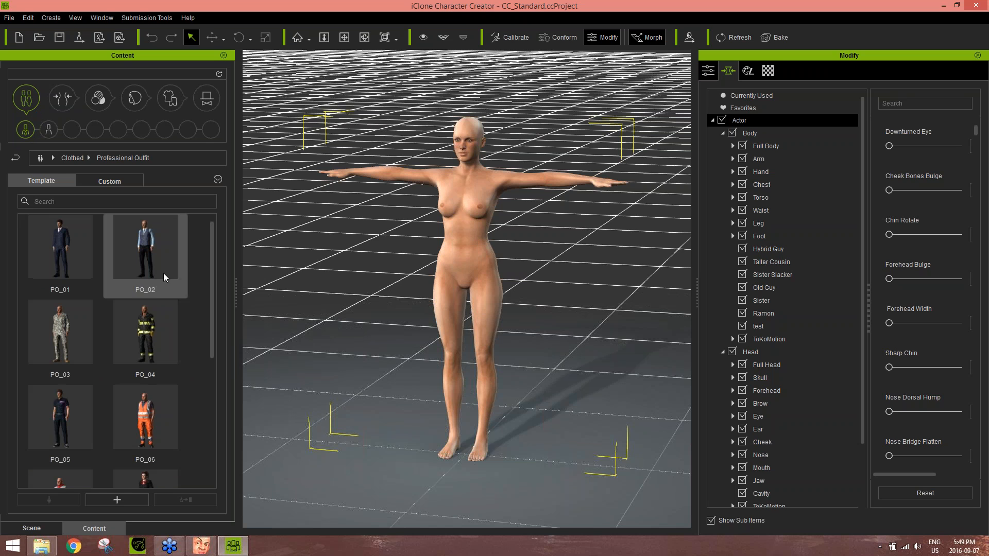
{"action": "double_click", "coordinate": [64, 259]}
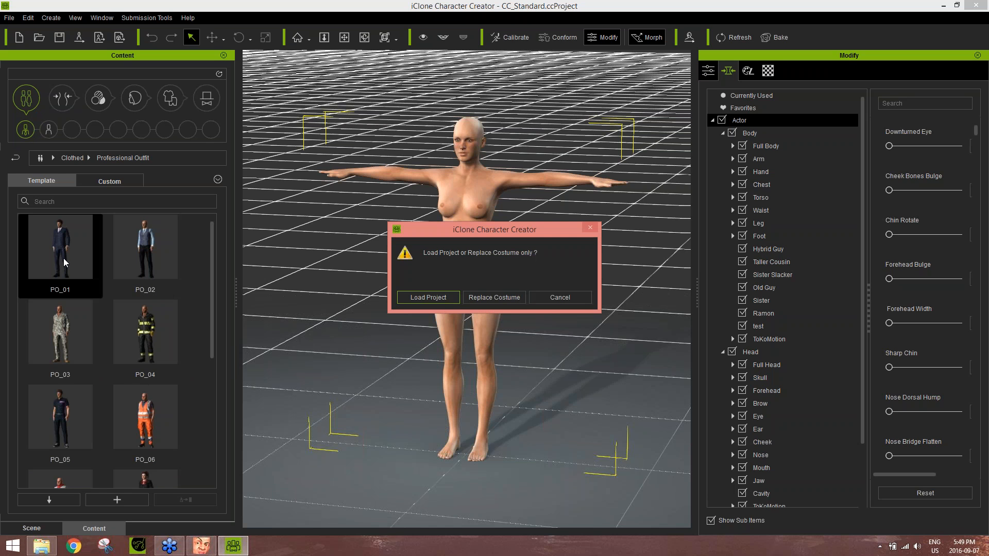
{"action": "left_click", "coordinate": [421, 297]}
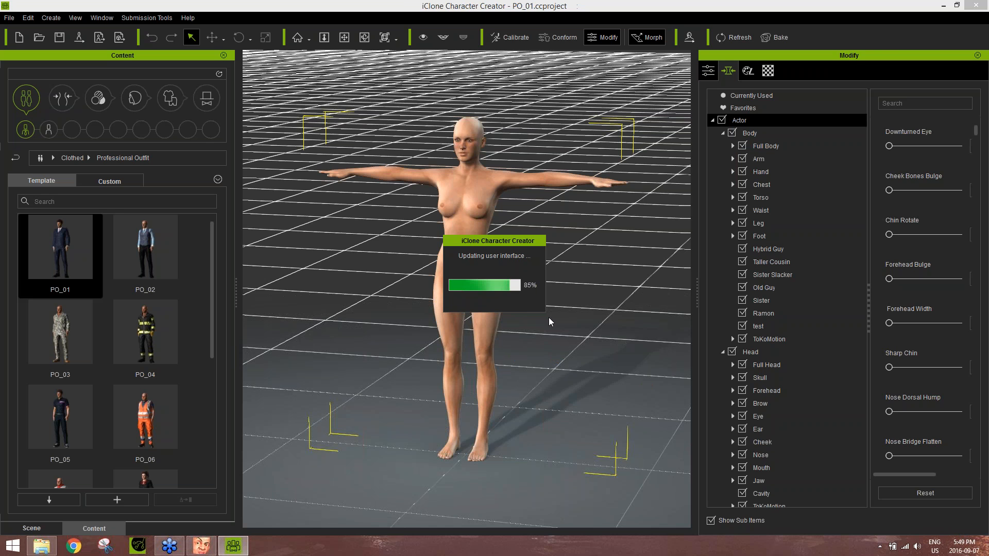
{"action": "scroll", "coordinate": [508, 256], "scroll_direction": "up", "scroll_amount": 10}
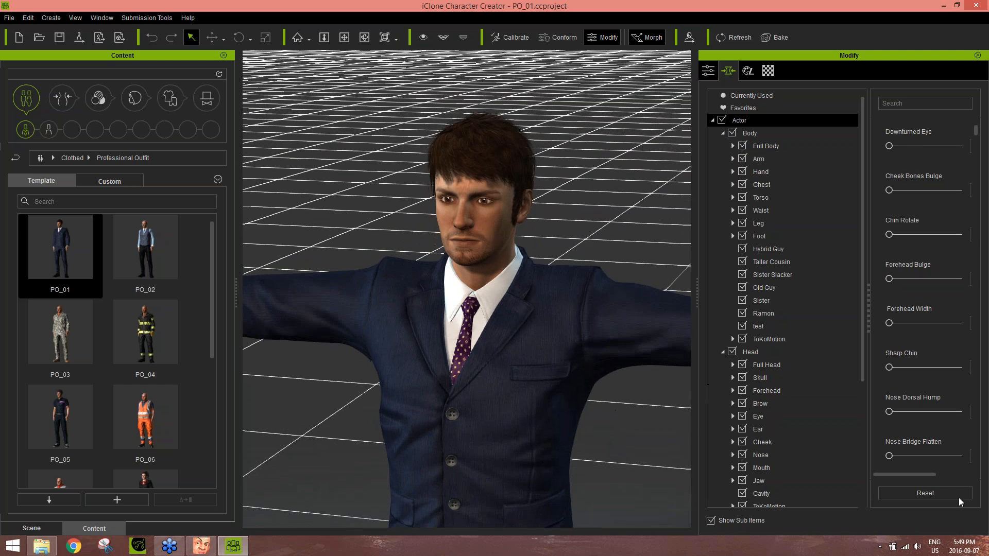
Step: Import the test head file from the desktop onto the suited character with head morph, Head and Body texture, and Dynamic Appearance Texture Settings on Reset
{"action": "key", "text": "super+d"}
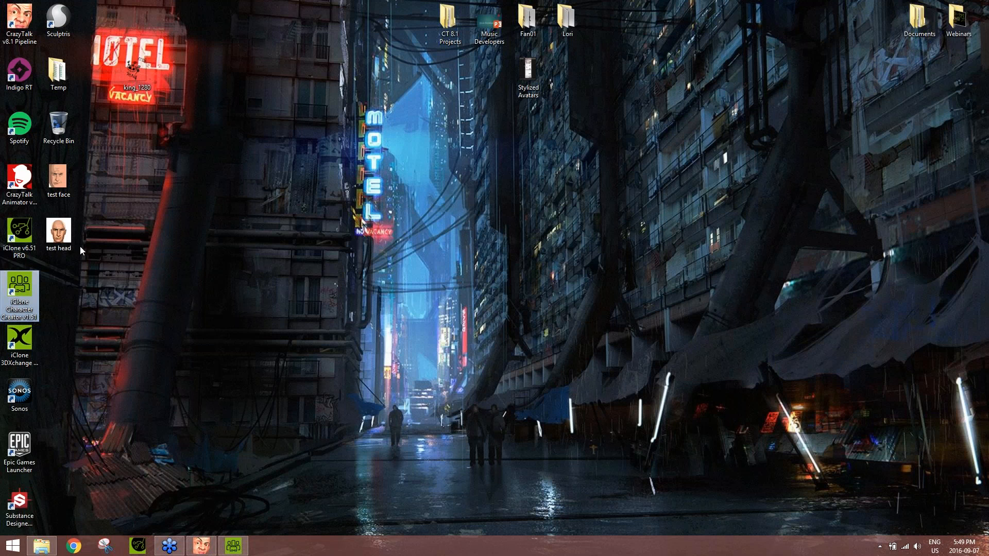
{"action": "left_click", "coordinate": [59, 232]}
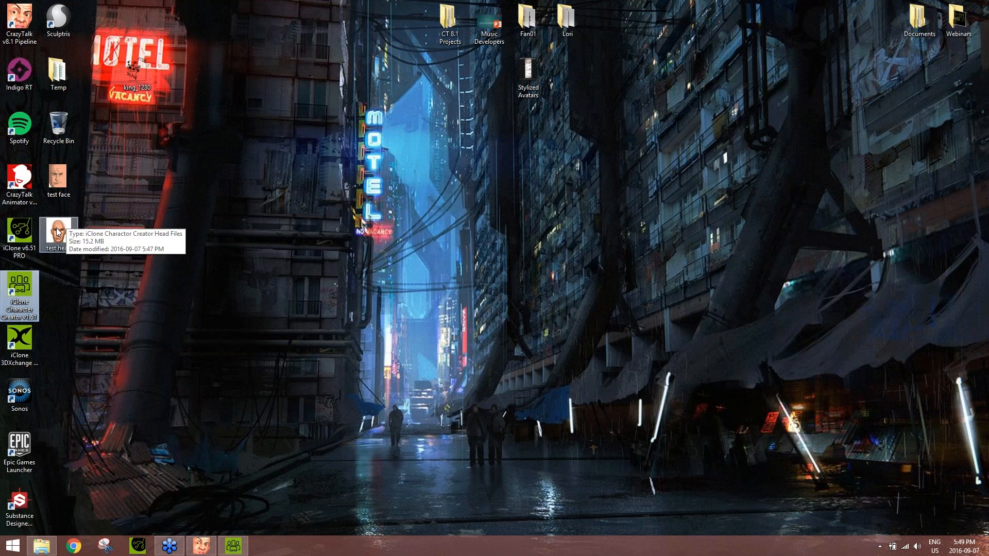
{"action": "left_click_drag", "start_coordinate": [58, 232], "coordinate": [304, 460]}
{"action": "left_click_drag", "start_coordinate": [246, 517], "coordinate": [486, 211]}
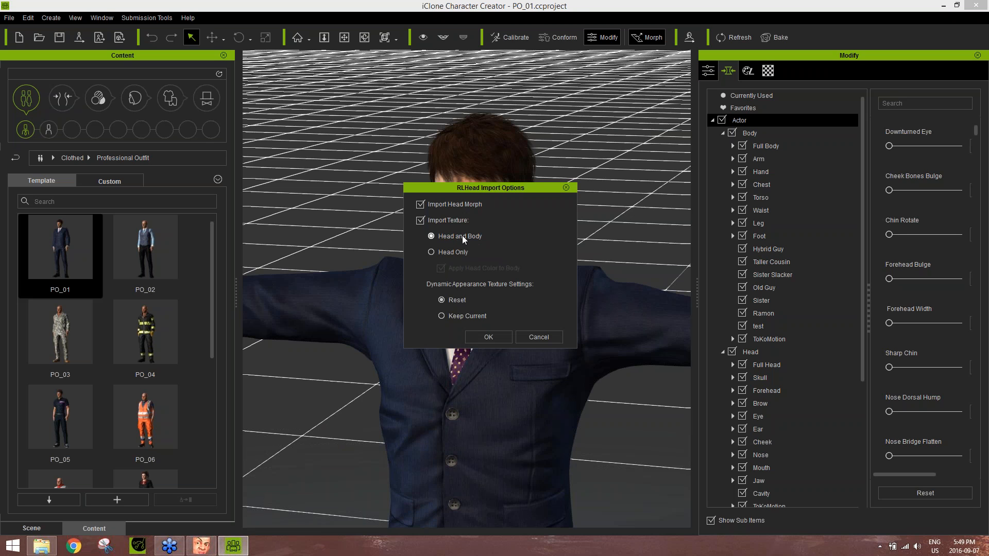
{"action": "left_click_drag", "start_coordinate": [487, 189], "coordinate": [692, 174]}
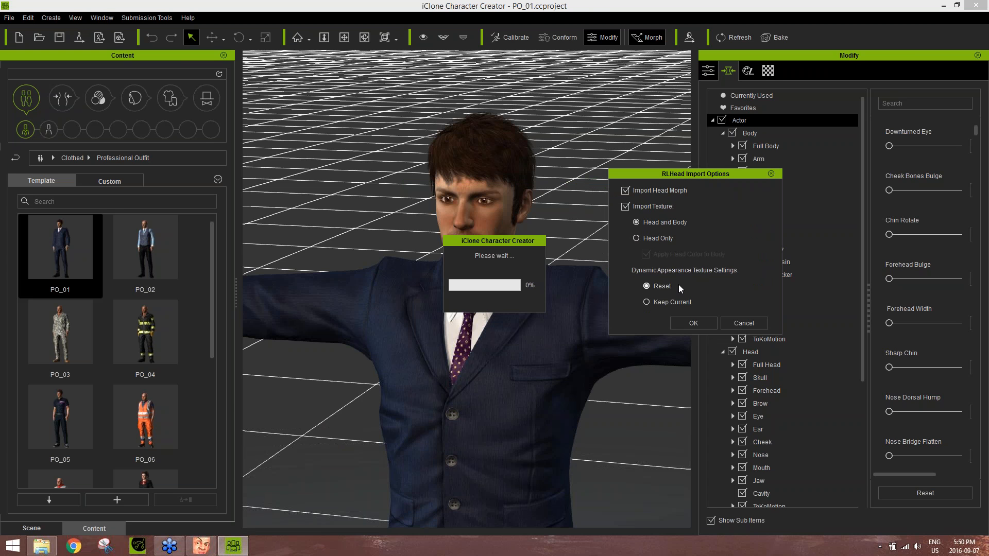
{"action": "left_click", "coordinate": [695, 323]}
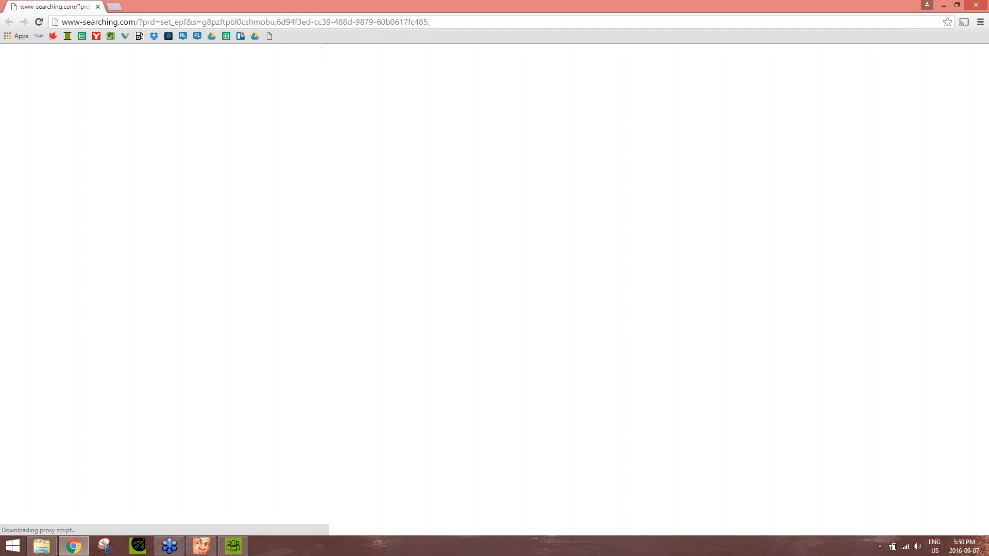
Step: Switch to Chrome and open the Reallusion Content Store at reallusion.com/contentstore in a new tab
{"action": "left_click", "coordinate": [111, 6]}
{"action": "left_click", "coordinate": [98, 7]}
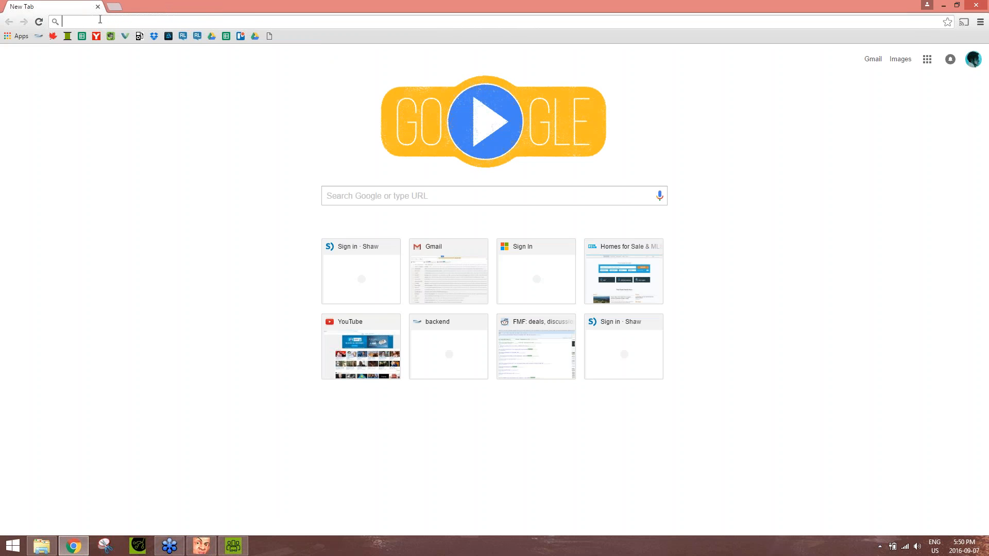
{"action": "type", "text": "garry pye"}
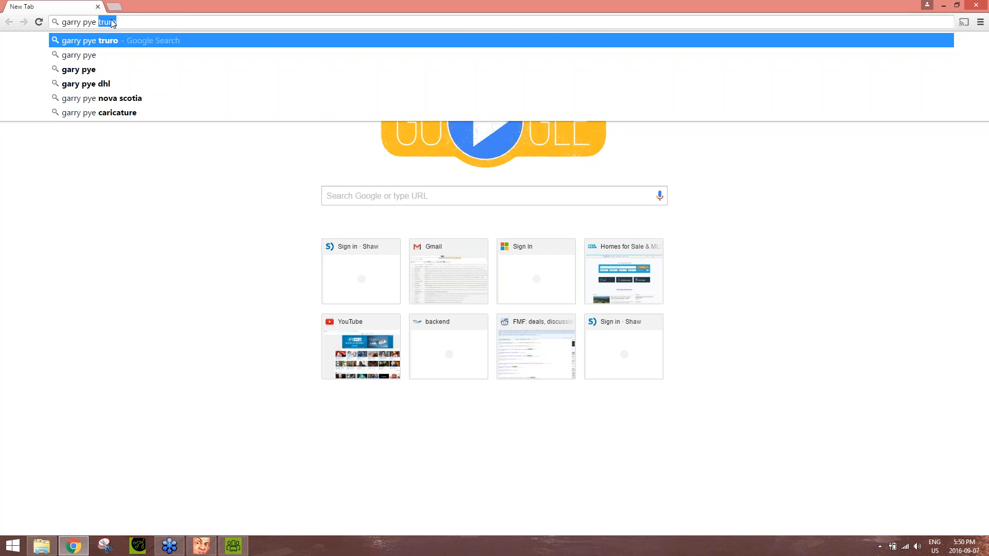
{"action": "type", "text": "truro"}
{"action": "key", "text": "ctrl+a"}
{"action": "type", "text": "rea"}
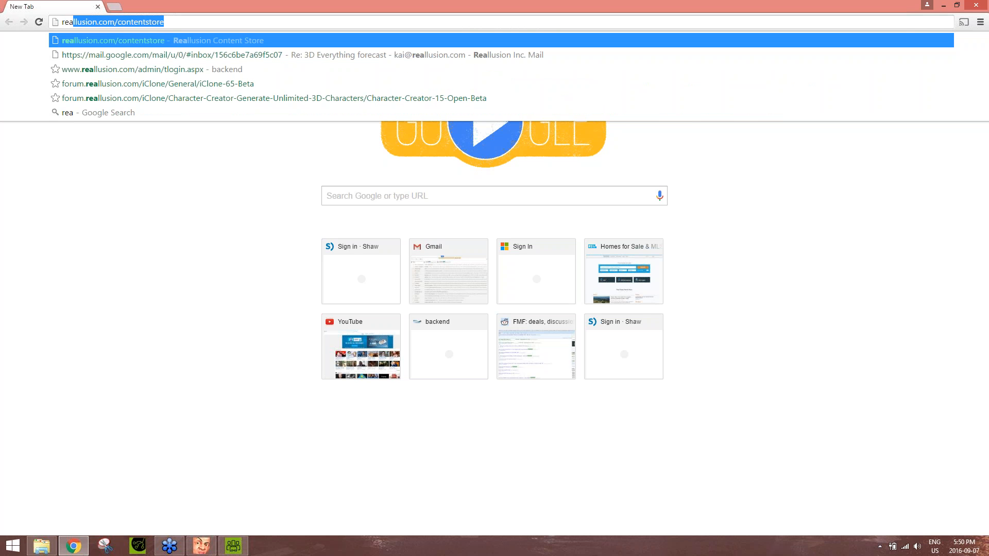
{"action": "type", "text": "llusion"}
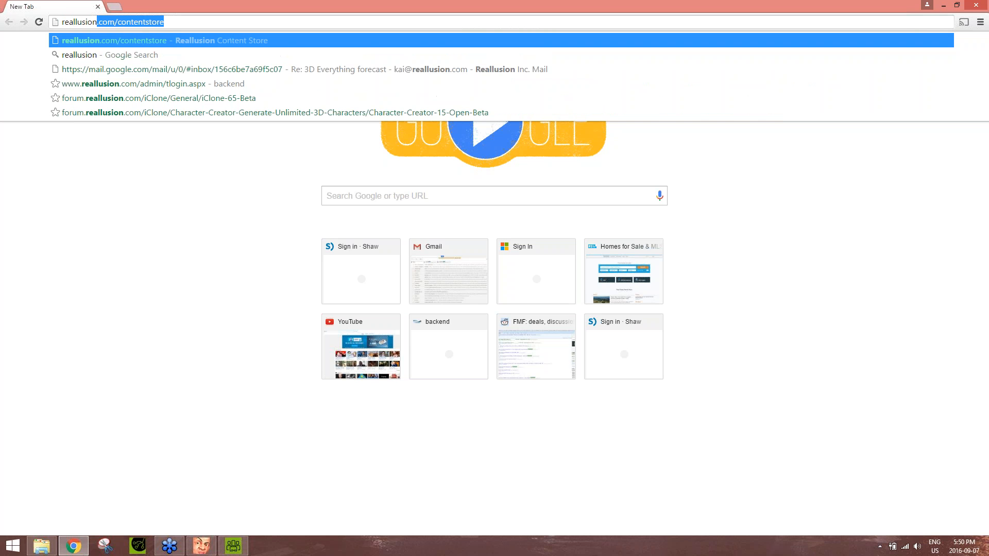
{"action": "key", "text": "End"}
{"action": "key", "text": "Return"}
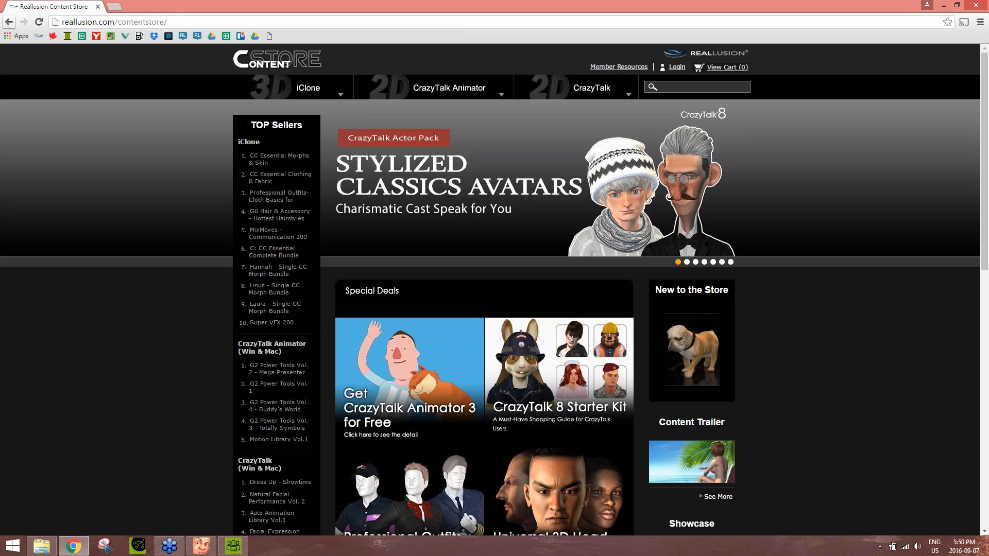
Step: Examine the Content Store's featured banners and Special Deals section for CrazyTalk and iClone content packs
{"action": "left_click", "coordinate": [697, 262]}
{"action": "left_click", "coordinate": [704, 263]}
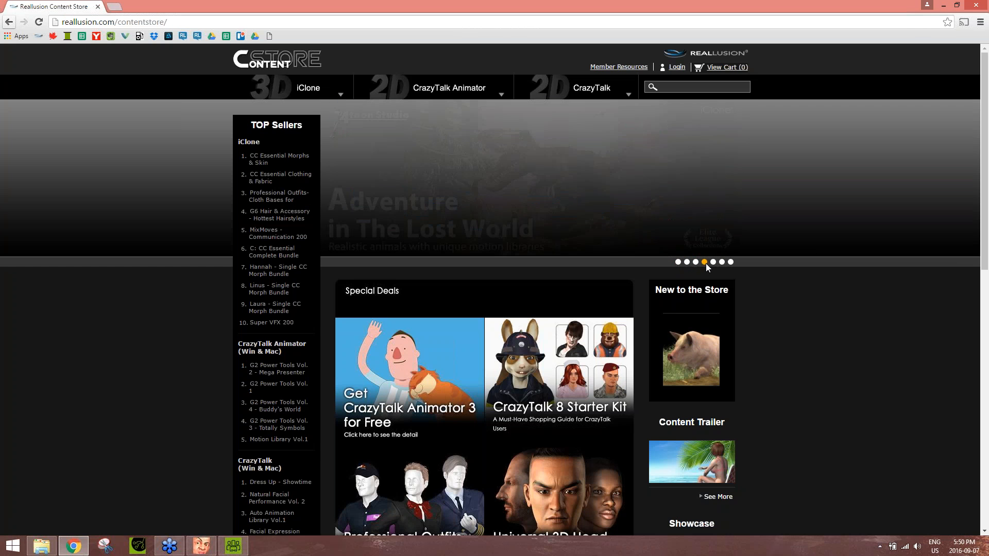
{"action": "left_click", "coordinate": [712, 263]}
{"action": "left_click", "coordinate": [722, 263]}
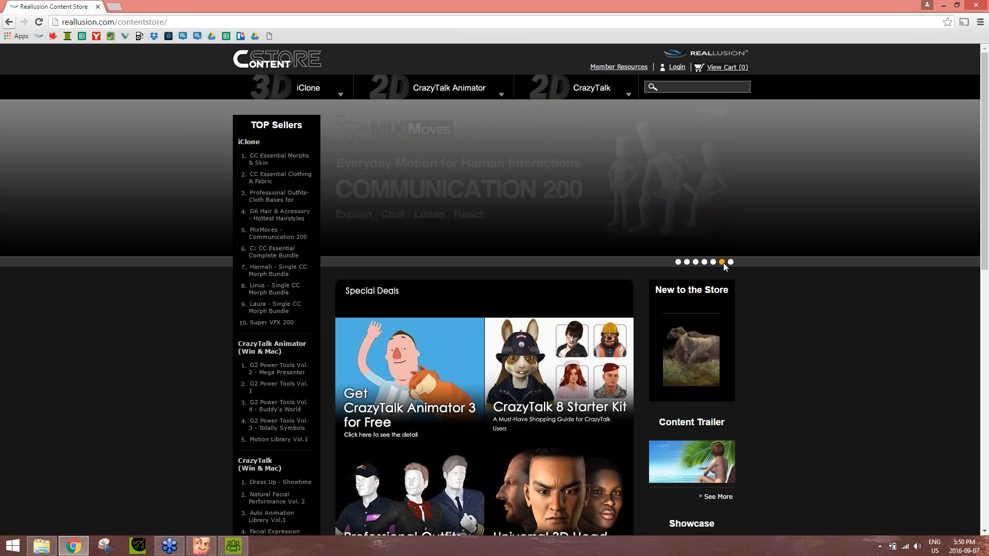
{"action": "left_click", "coordinate": [731, 262]}
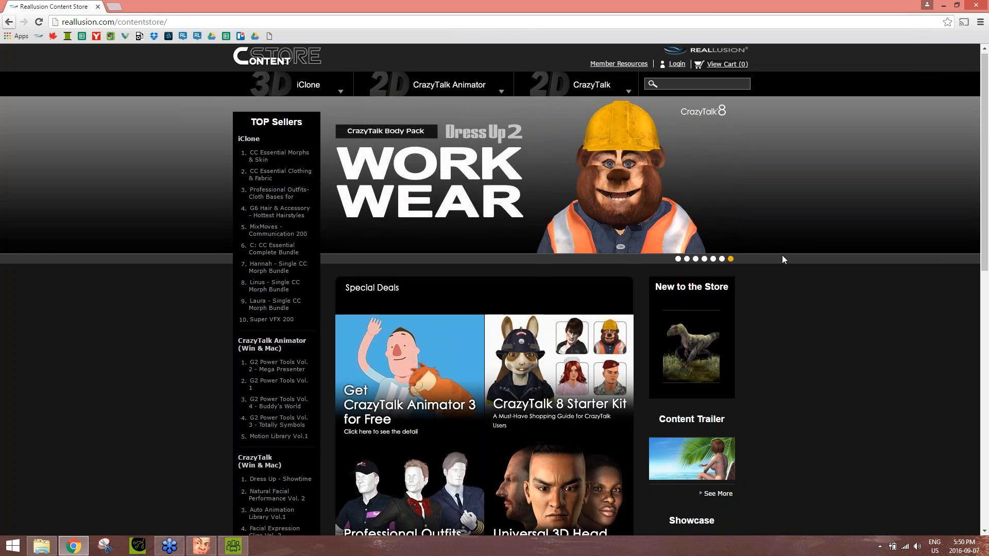
{"action": "scroll", "coordinate": [783, 271], "scroll_direction": "down", "scroll_amount": 9}
{"action": "scroll", "coordinate": [783, 273], "scroll_direction": "down", "scroll_amount": 3}
{"action": "scroll", "coordinate": [783, 272], "scroll_direction": "up", "scroll_amount": 11}
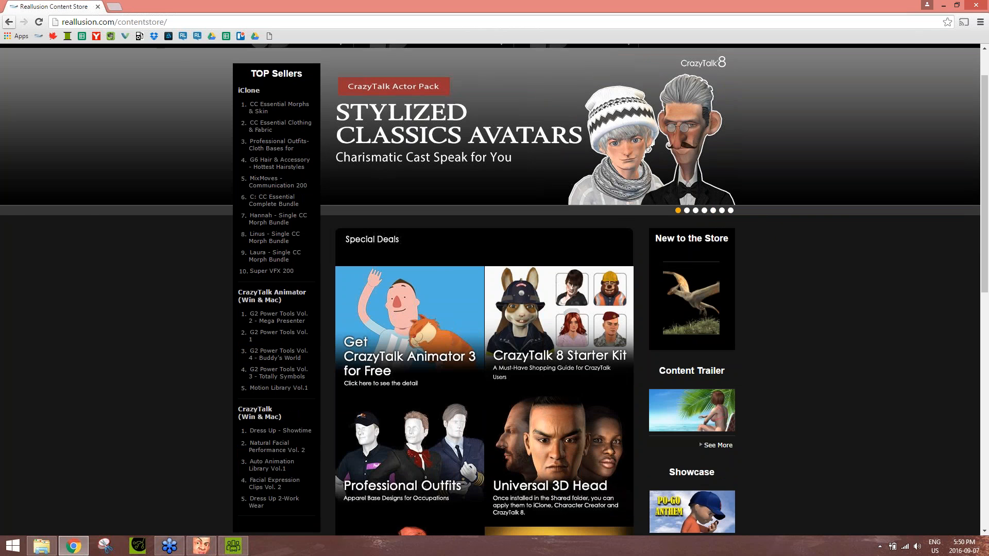
Step: Switch back to iClone Character Creator and inspect the imported head on the suited character up close
{"action": "left_click", "coordinate": [242, 547]}
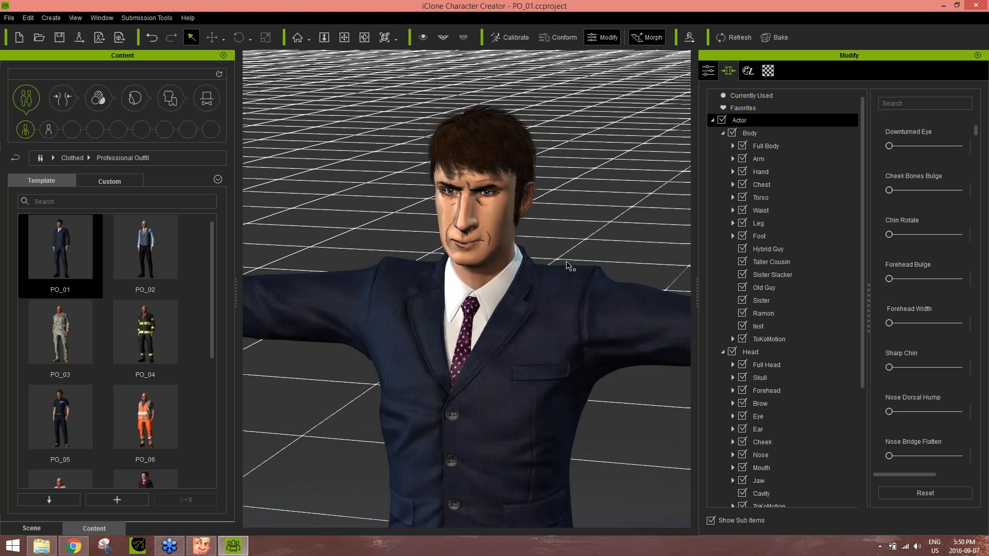
{"action": "middle_click_drag", "start_coordinate": [570, 267], "coordinate": [566, 350]}
{"action": "scroll", "coordinate": [567, 350], "scroll_direction": "up", "scroll_amount": 5}
{"action": "right_click_drag", "start_coordinate": [567, 360], "coordinate": [422, 418]}
{"action": "scroll", "coordinate": [489, 392], "scroll_direction": "down", "scroll_amount": 2}
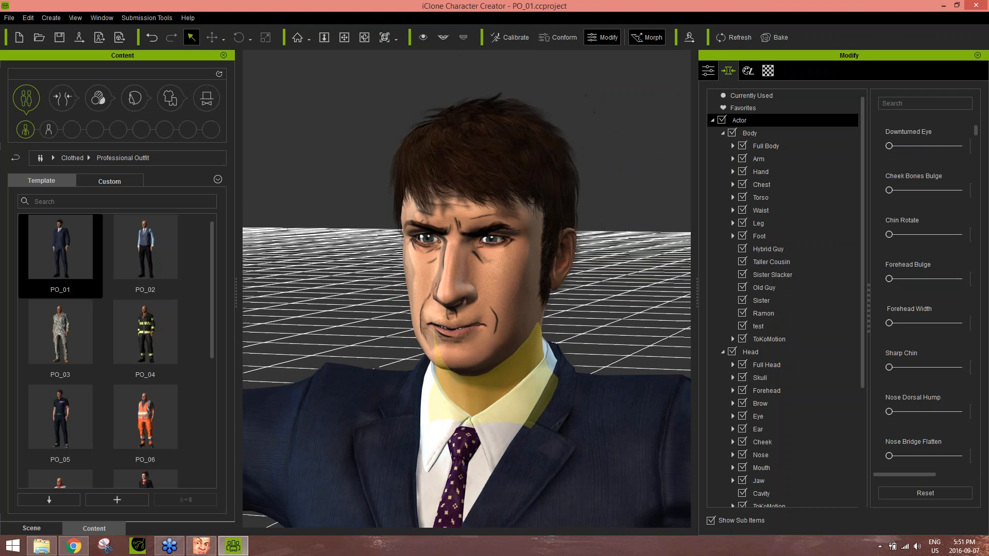
{"action": "right_click_drag", "start_coordinate": [510, 388], "coordinate": [520, 385]}
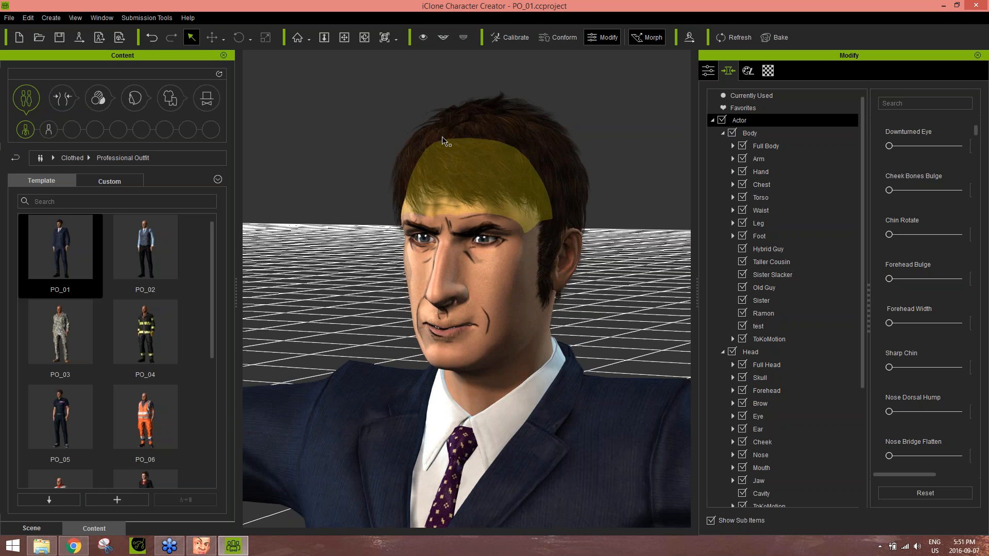
Step: Send the suited character to iClone and close CrazyTalk 8
{"action": "left_click", "coordinate": [83, 38]}
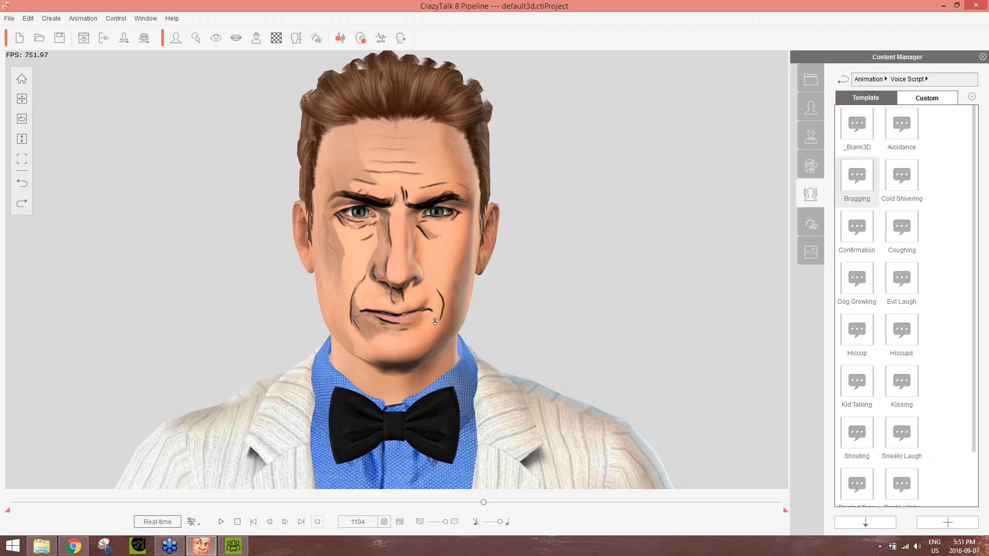
{"action": "left_click", "coordinate": [977, 6]}
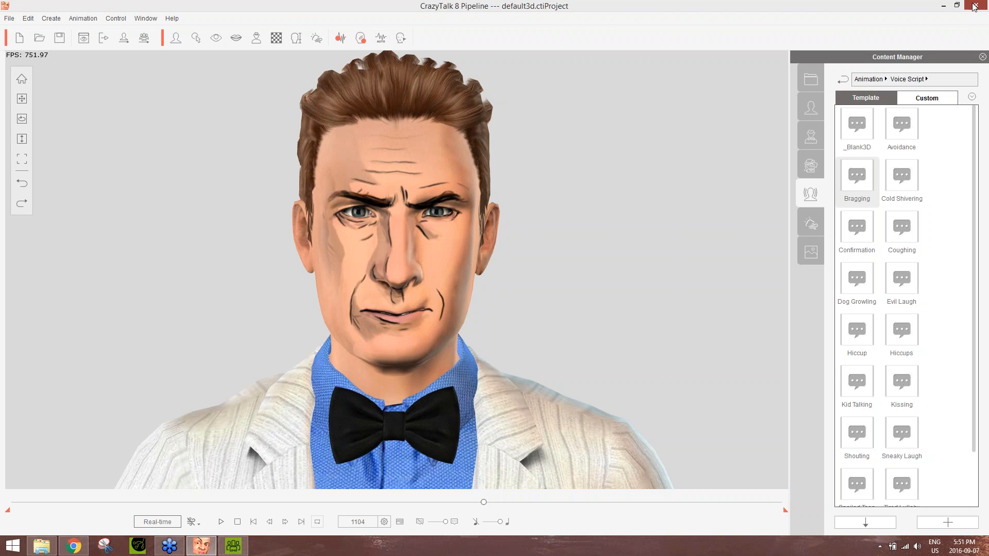
{"action": "left_click", "coordinate": [530, 287]}
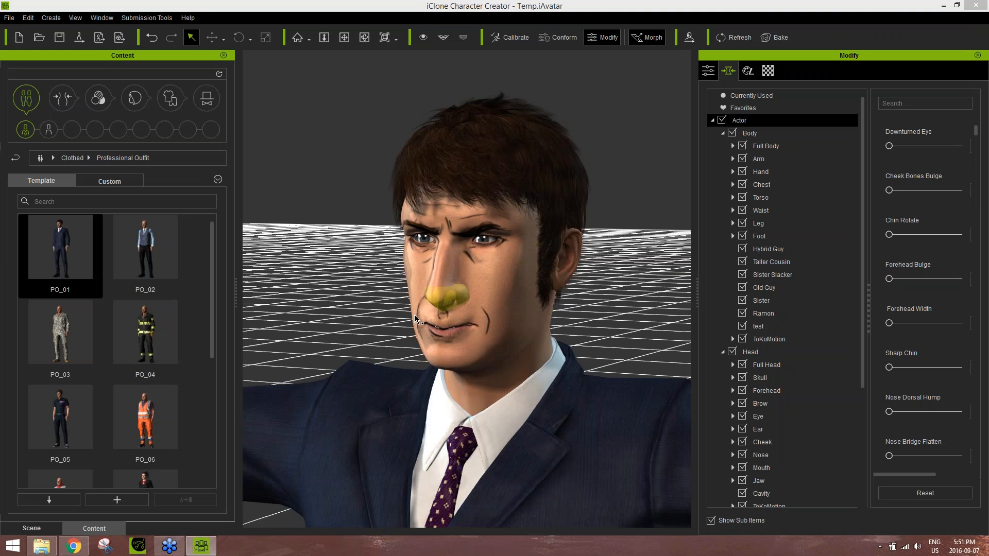
Step: Return to Chrome, search Google for "garry pye heads iclone" in a new tab, open the Garry Pye's Comic Faces page, and examine its head renders
{"action": "left_click", "coordinate": [943, 6]}
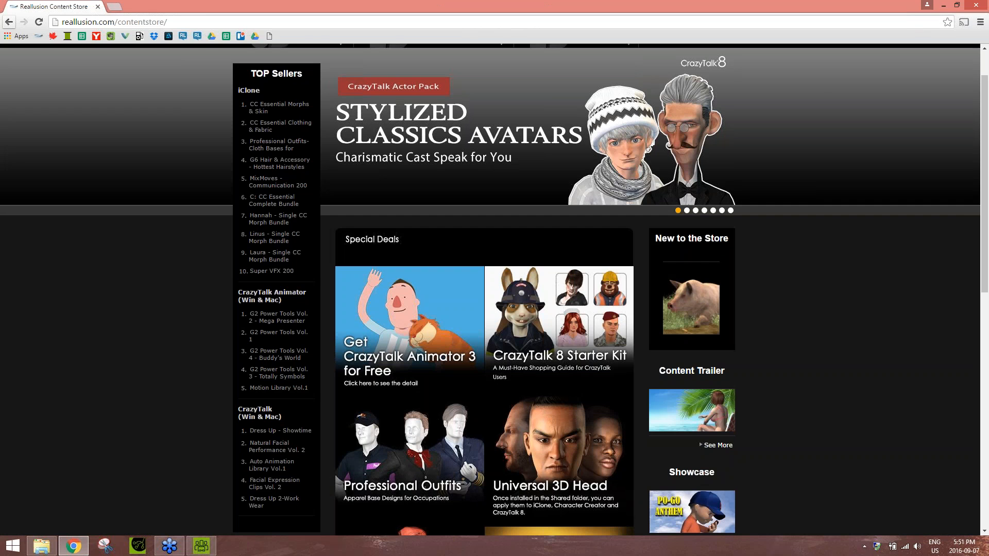
{"action": "left_click", "coordinate": [121, 6]}
{"action": "type", "text": "ga"}
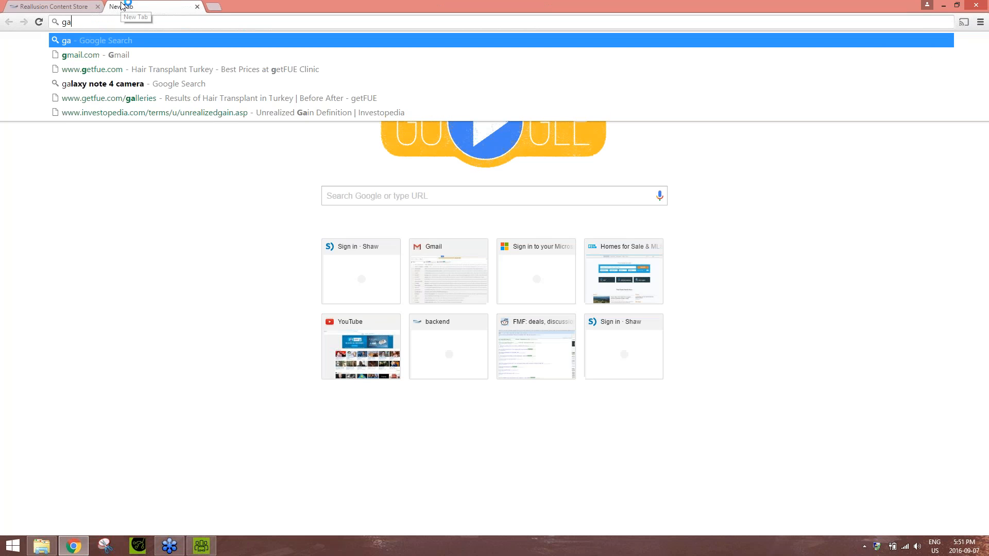
{"action": "type", "text": "rry pye hea"}
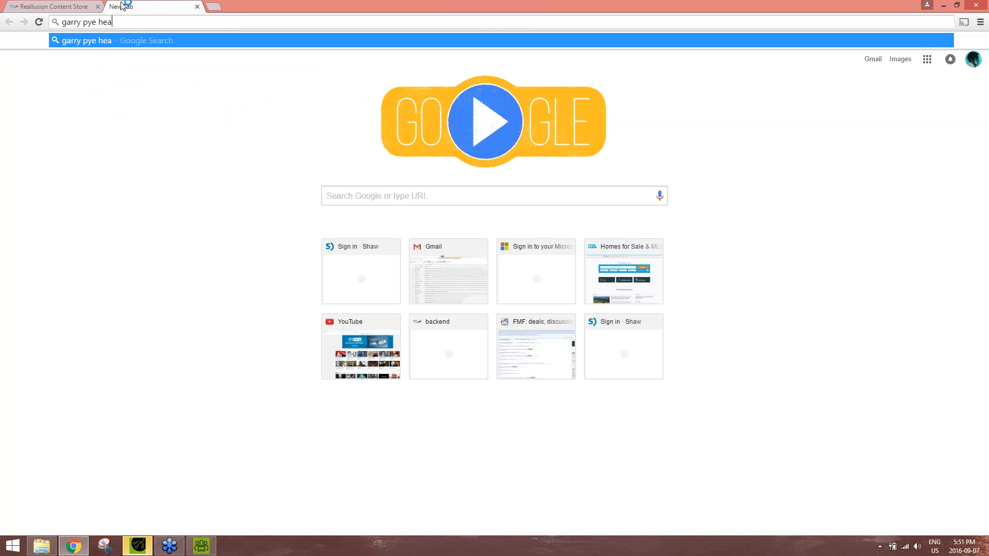
{"action": "type", "text": "ds iclone"}
{"action": "key", "text": "Return"}
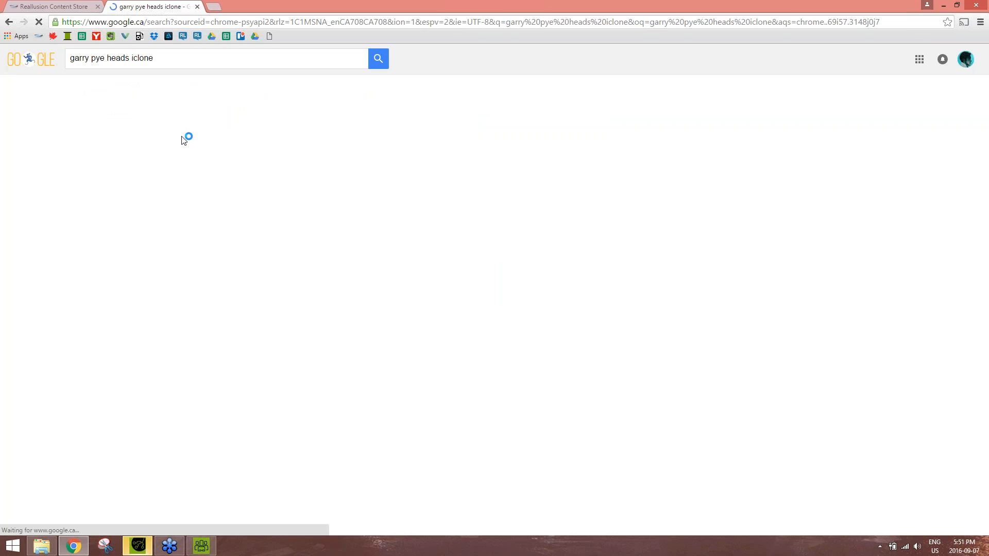
{"action": "left_click", "coordinate": [198, 137]}
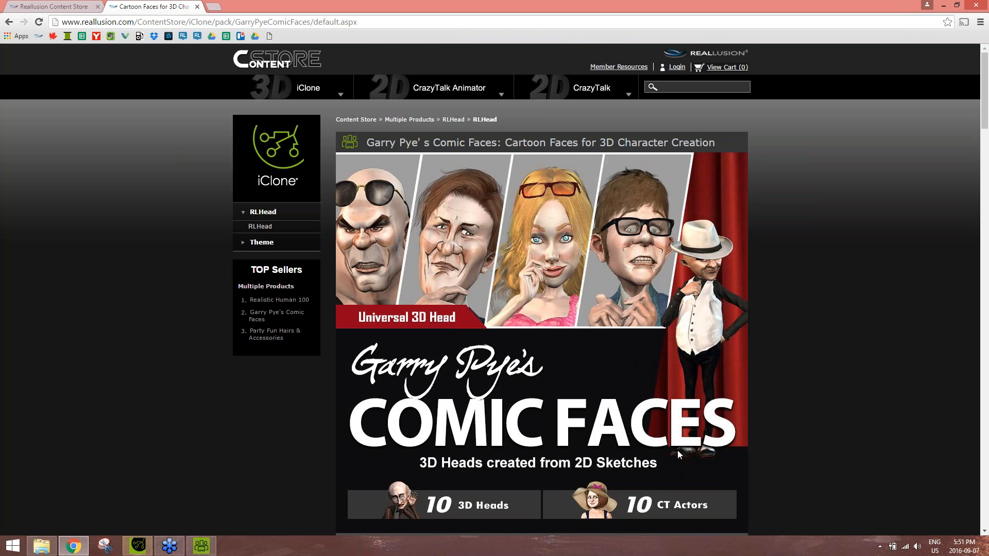
{"action": "scroll", "coordinate": [817, 372], "scroll_direction": "down", "scroll_amount": 9}
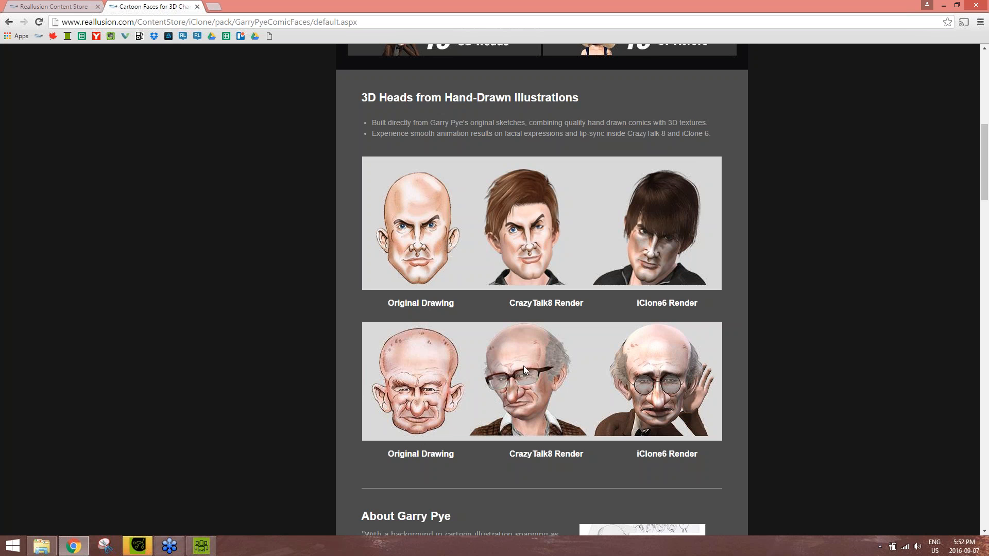
Step: Switch to iClone 6 Pro, decline the registration offer, and frame the transferred character's face in a close-up
{"action": "left_click", "coordinate": [150, 542]}
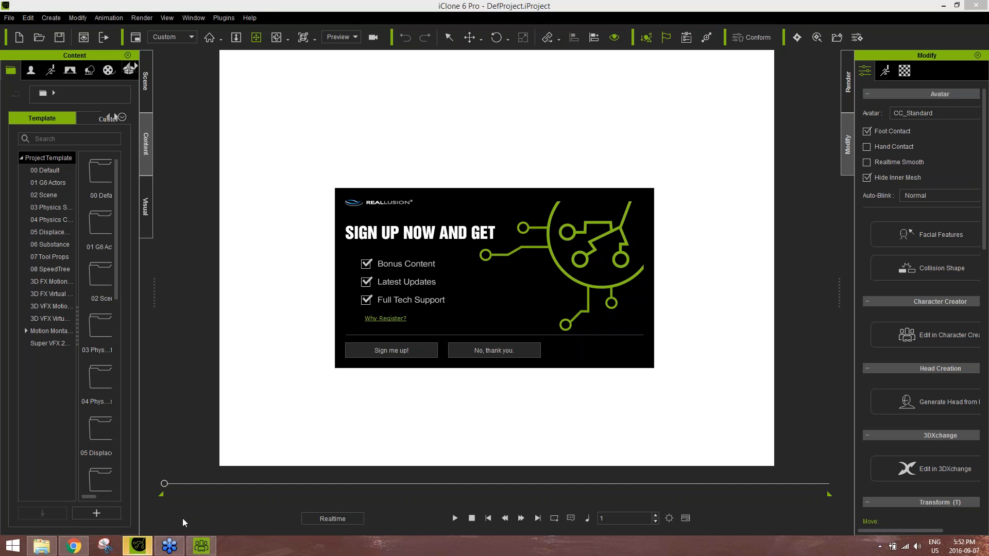
{"action": "left_click", "coordinate": [493, 354]}
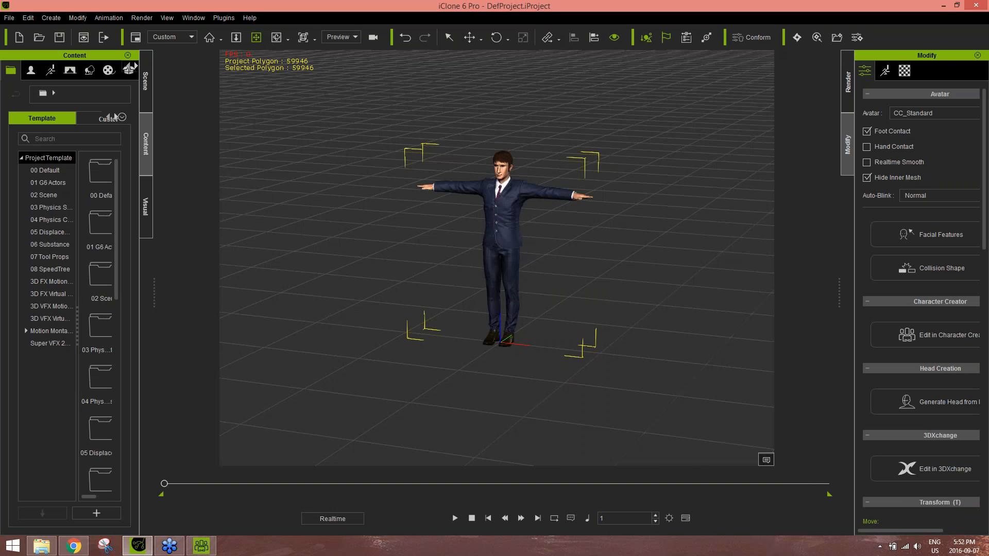
{"action": "key", "text": "Home"}
{"action": "right_click_drag", "start_coordinate": [644, 309], "coordinate": [602, 381]}
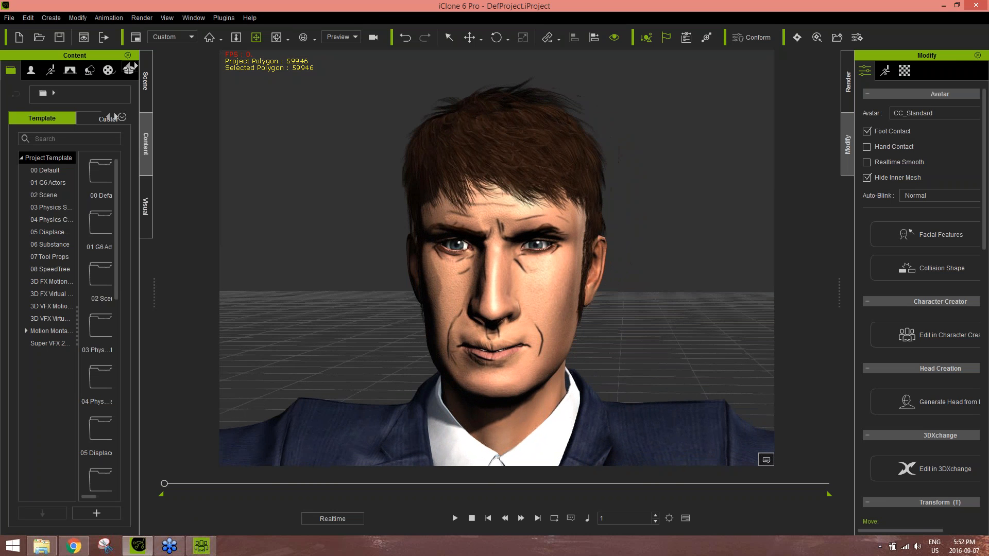
Step: Open the Face Puppet for the suited character and select the 00_Slacker face animation profile
{"action": "key", "text": "ctrl+1"}
{"action": "mouse_move", "coordinate": [530, 233]}
{"action": "left_mouse_down"}
{"action": "mouse_move", "coordinate": [507, 245]}
{"action": "mouse_move", "coordinate": [531, 244]}
{"action": "left_mouse_up"}
{"action": "left_click", "coordinate": [545, 266]}
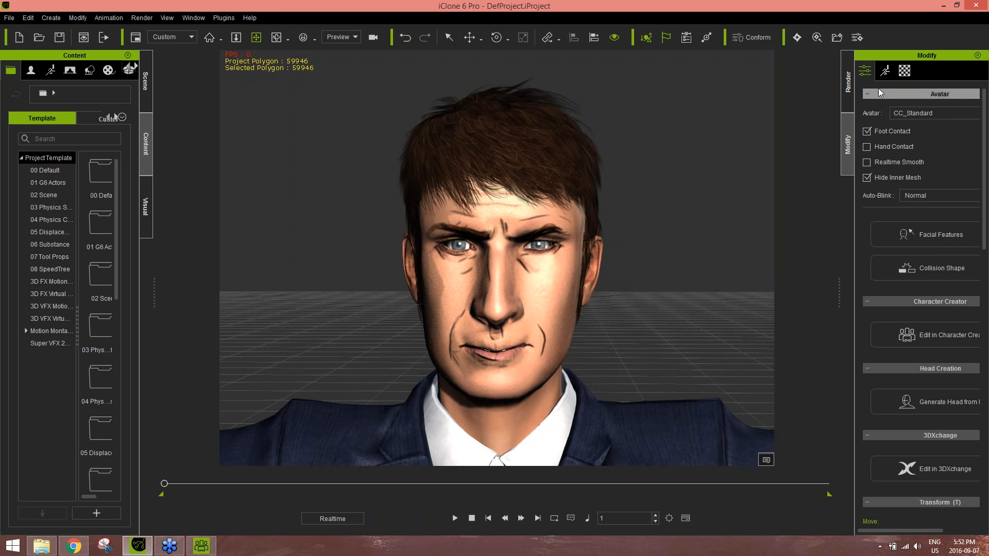
{"action": "left_click", "coordinate": [886, 70]}
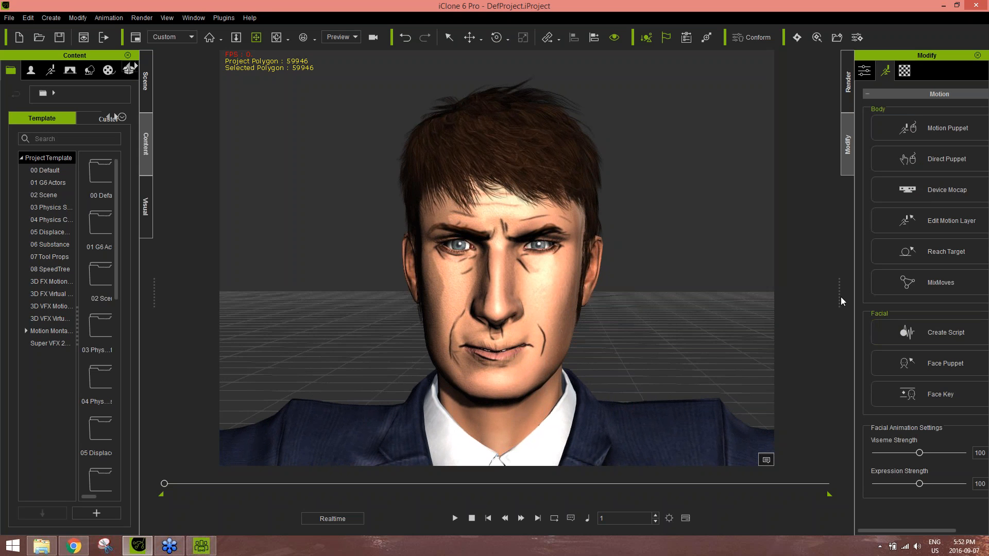
{"action": "left_click_drag", "start_coordinate": [841, 302], "coordinate": [802, 293]}
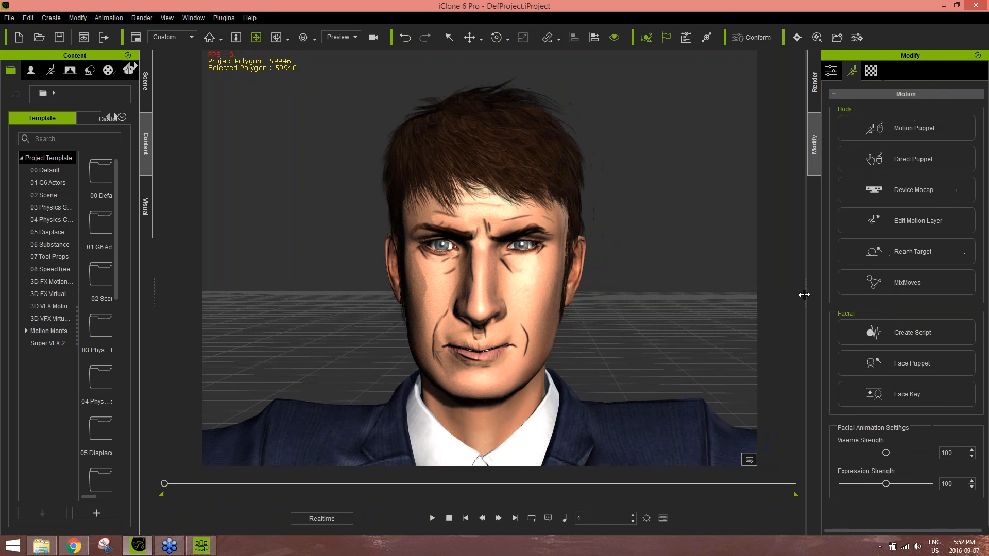
{"action": "left_click", "coordinate": [908, 366]}
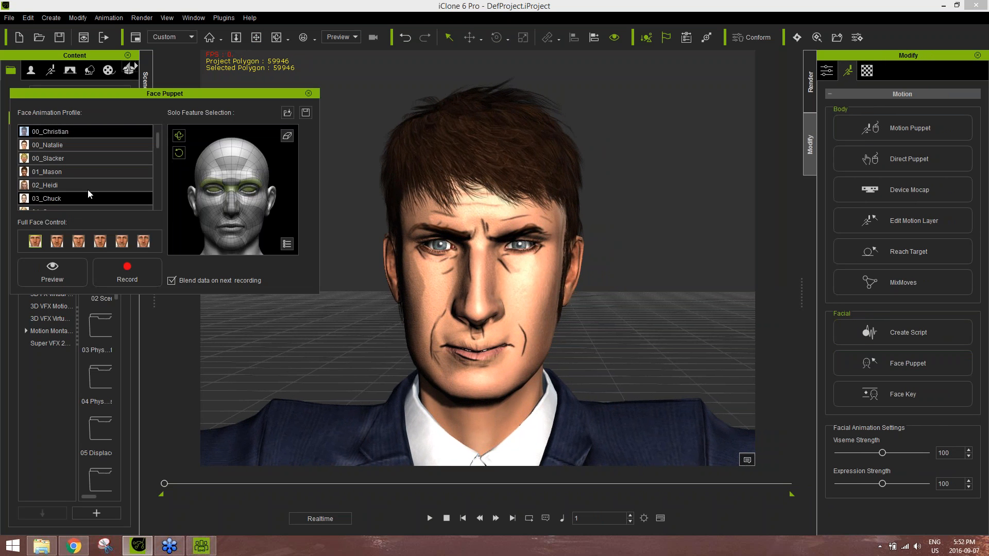
{"action": "left_click", "coordinate": [57, 159]}
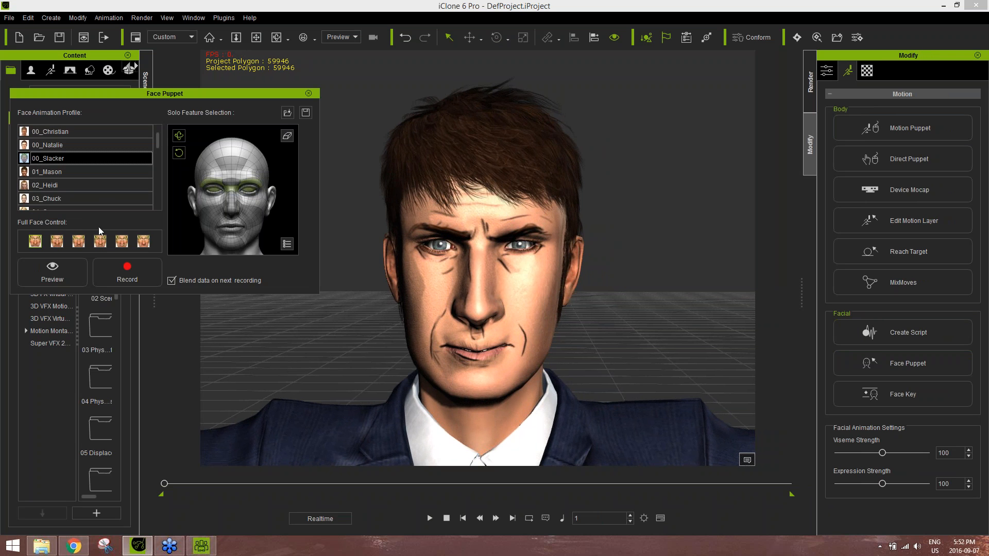
Step: Preview several 00_Slacker full face controls on the character, including the last preset, and close the Face Puppet
{"action": "key", "text": "space"}
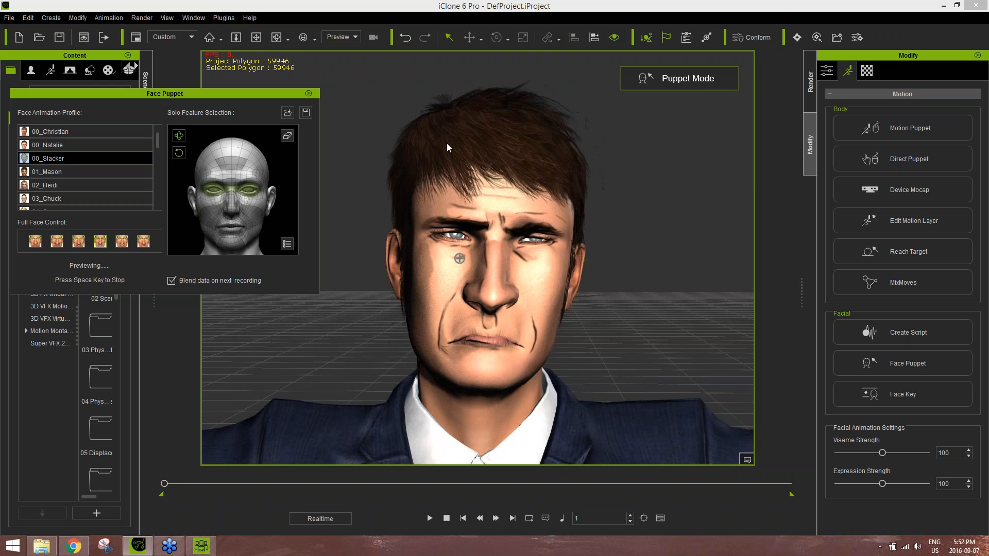
{"action": "key", "text": "space"}
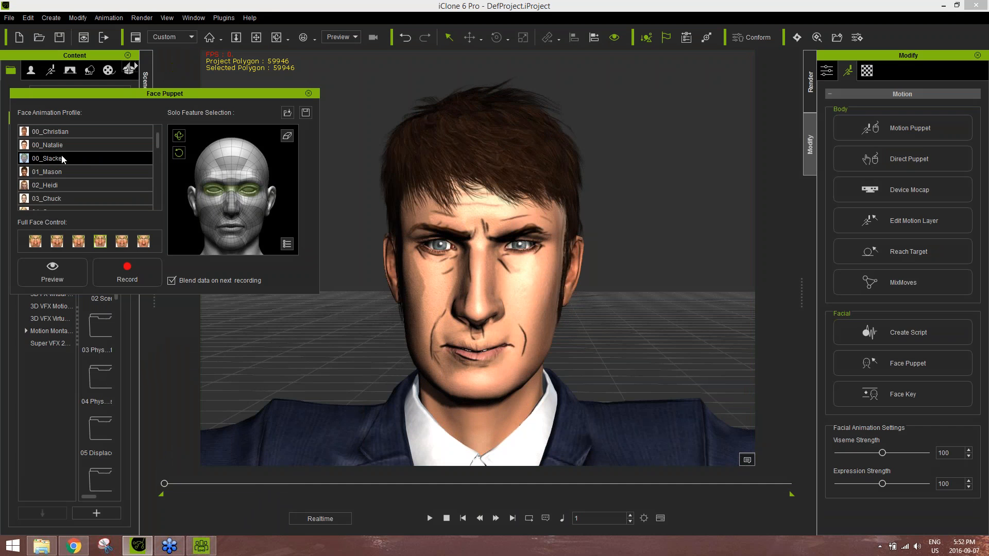
{"action": "key", "text": "space"}
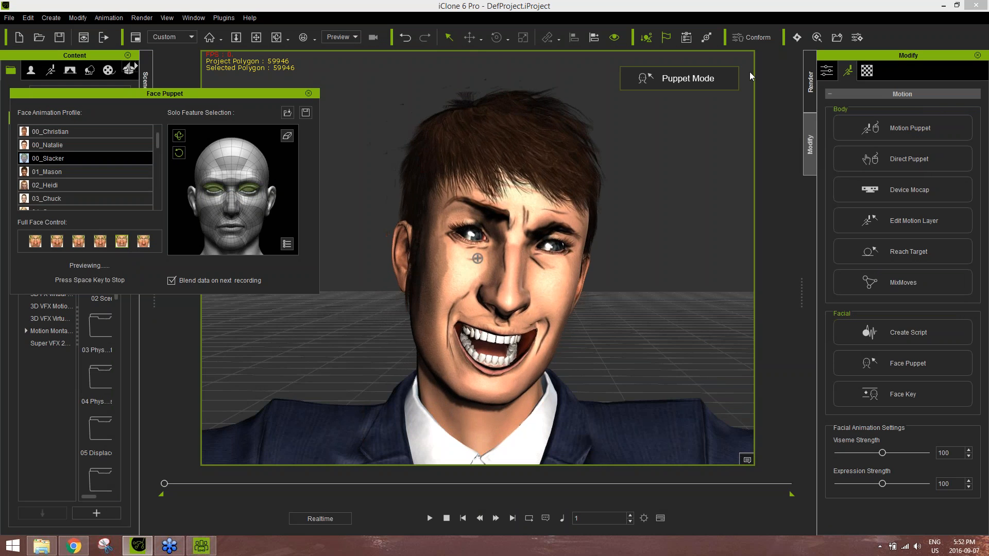
{"action": "key", "text": "space"}
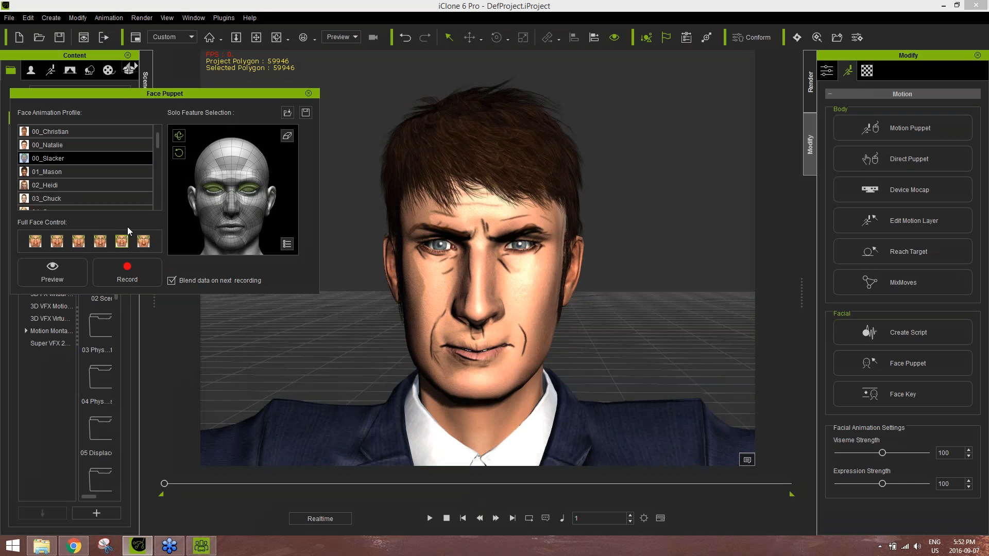
{"action": "left_click", "coordinate": [141, 239]}
{"action": "key", "text": "space"}
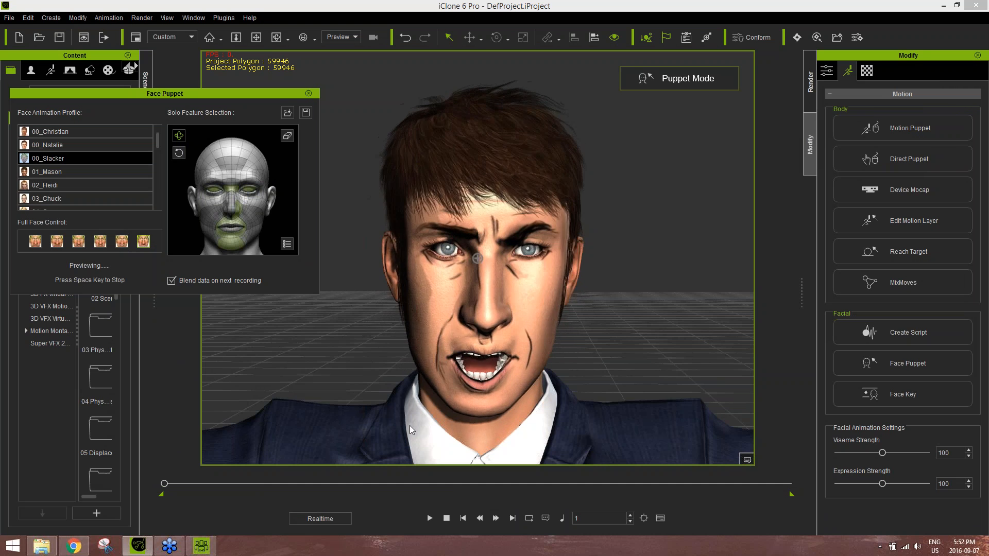
{"action": "key", "text": "space"}
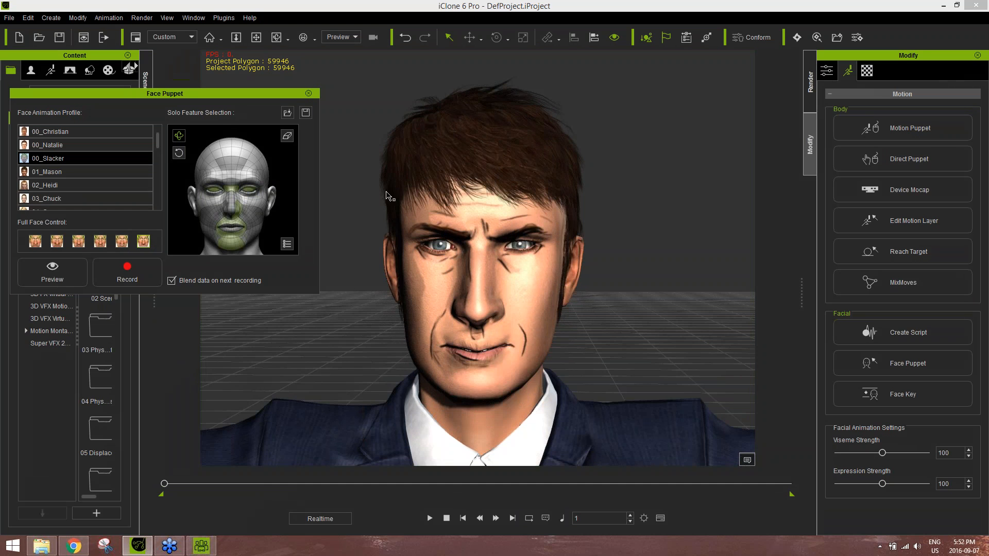
{"action": "left_click", "coordinate": [309, 93]}
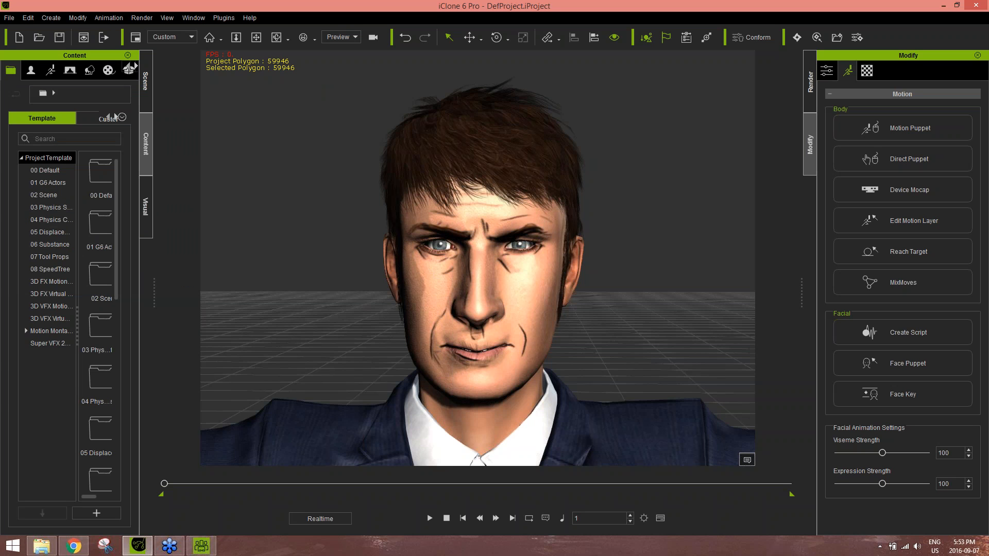
{"action": "right_click_drag", "start_coordinate": [360, 385], "coordinate": [609, 380]}
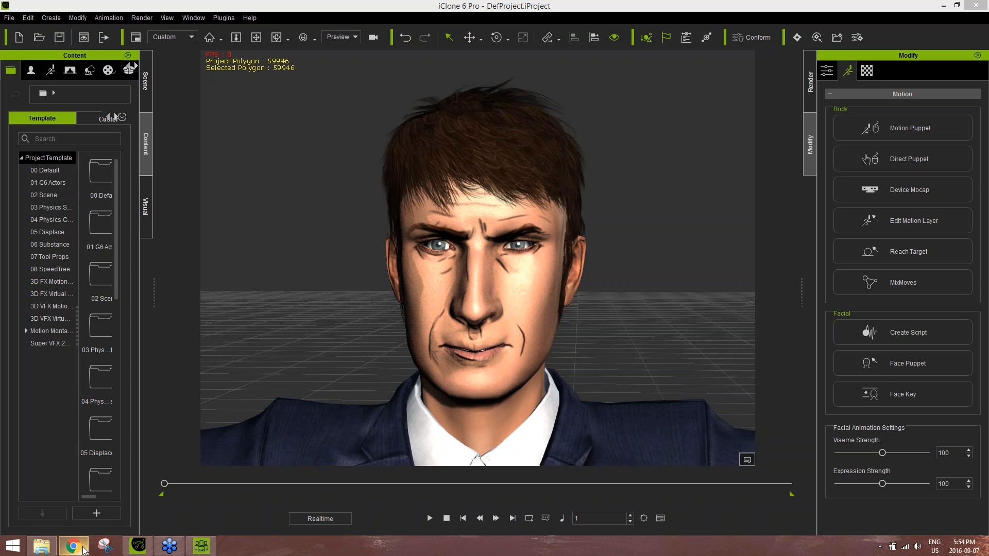
{"action": "mouse_move", "coordinate": [83, 550]}
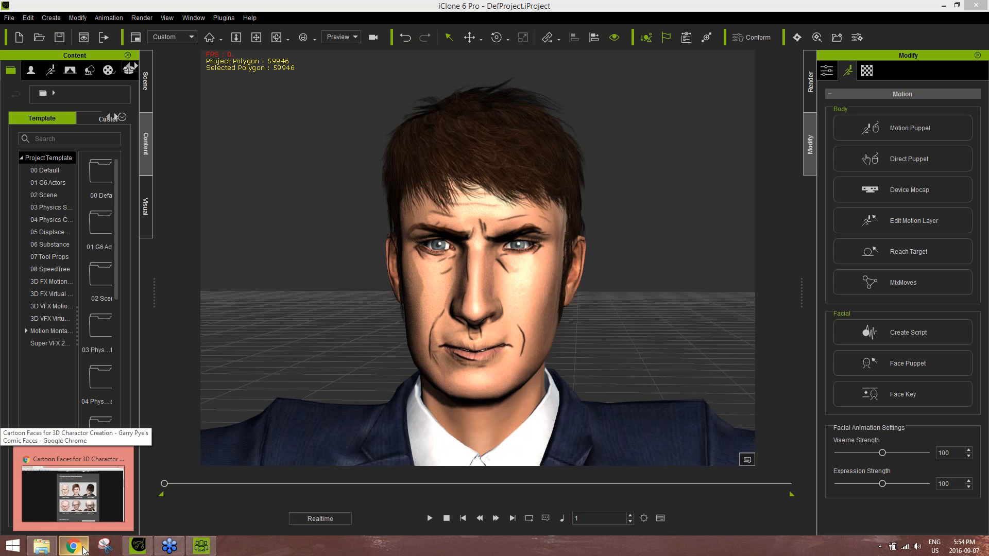
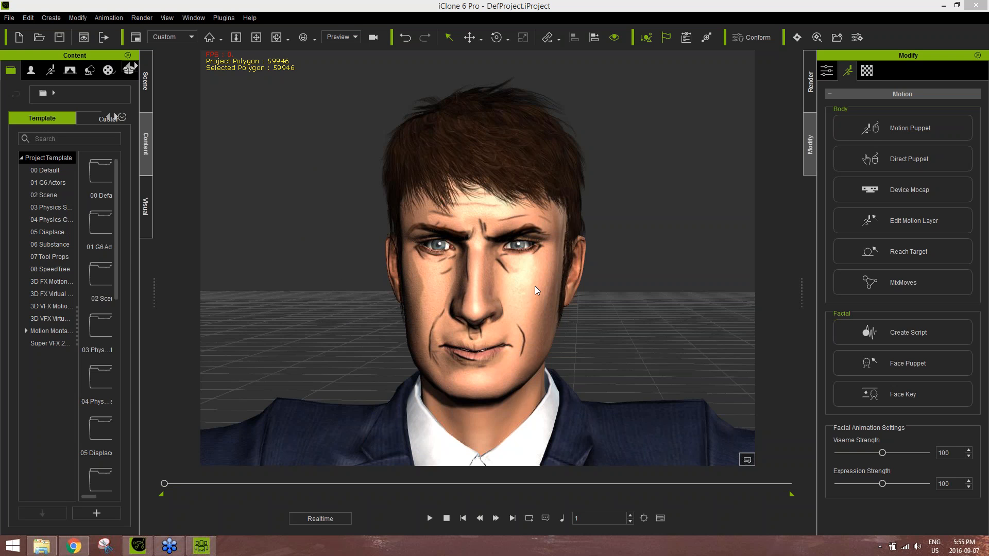
{"action": "mouse_move", "coordinate": [146, 548]}
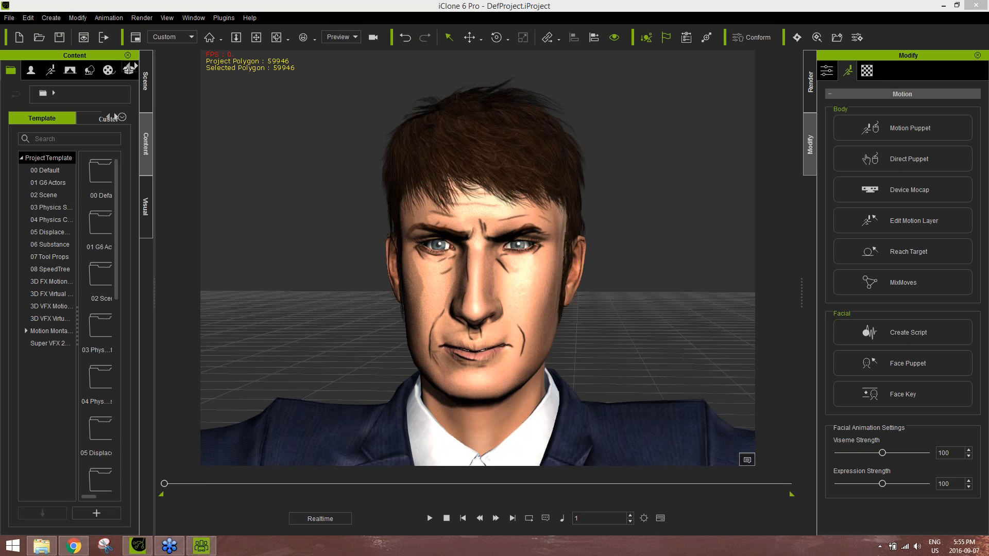
Step: Widen the content library, launch CrazyTalk 8 Pipeline from the desktop, and decline its registration offer
{"action": "left_click_drag", "start_coordinate": [153, 288], "coordinate": [205, 289]}
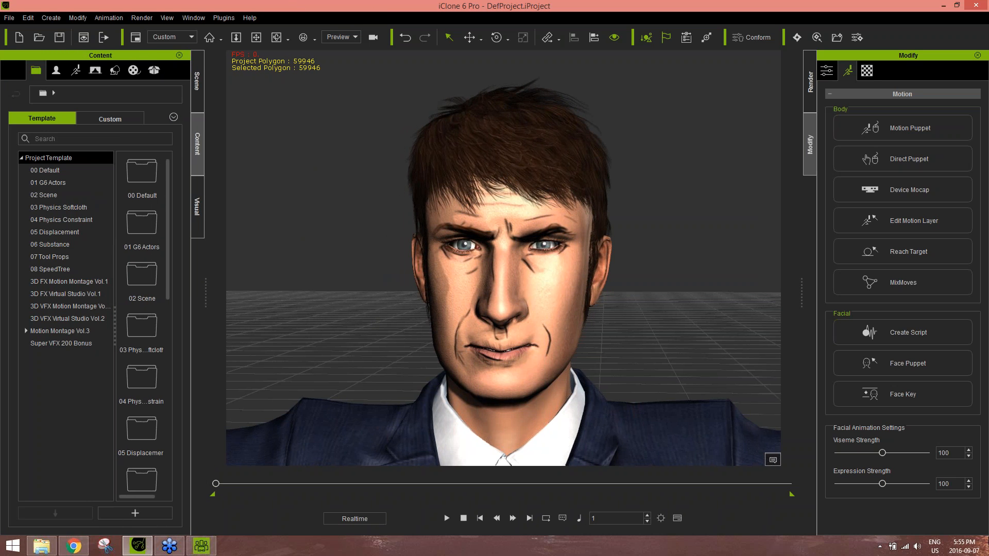
{"action": "left_click", "coordinate": [986, 550]}
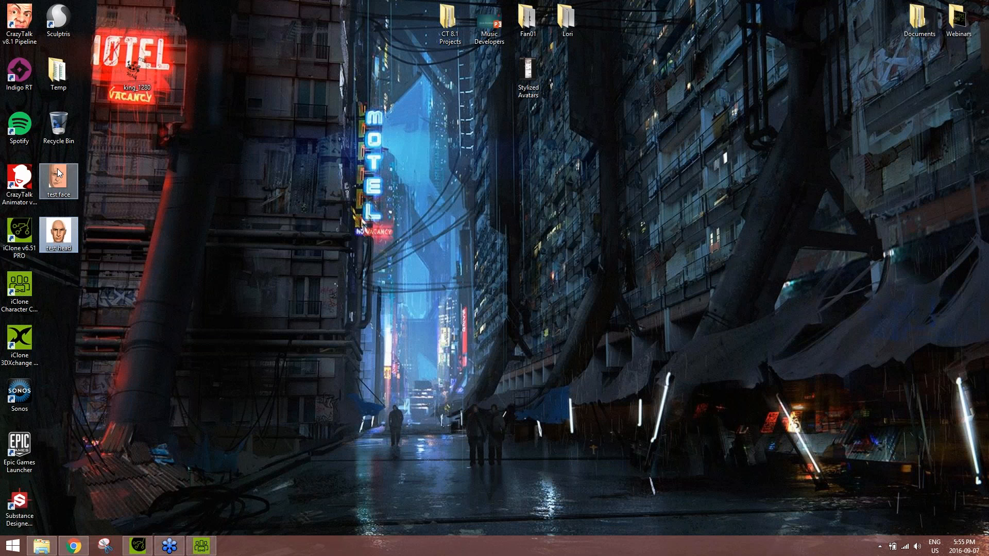
{"action": "left_click", "coordinate": [21, 22]}
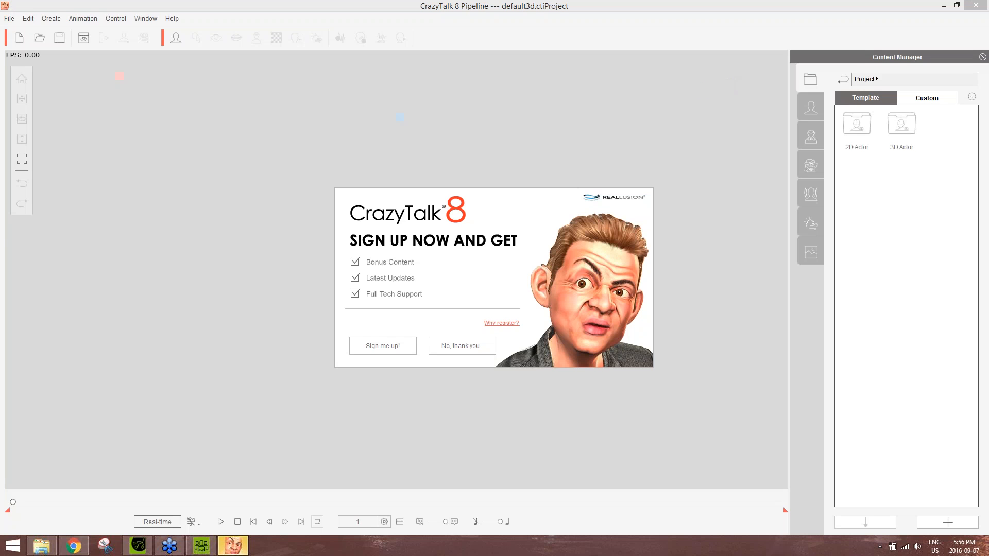
{"action": "left_click", "coordinate": [456, 346]}
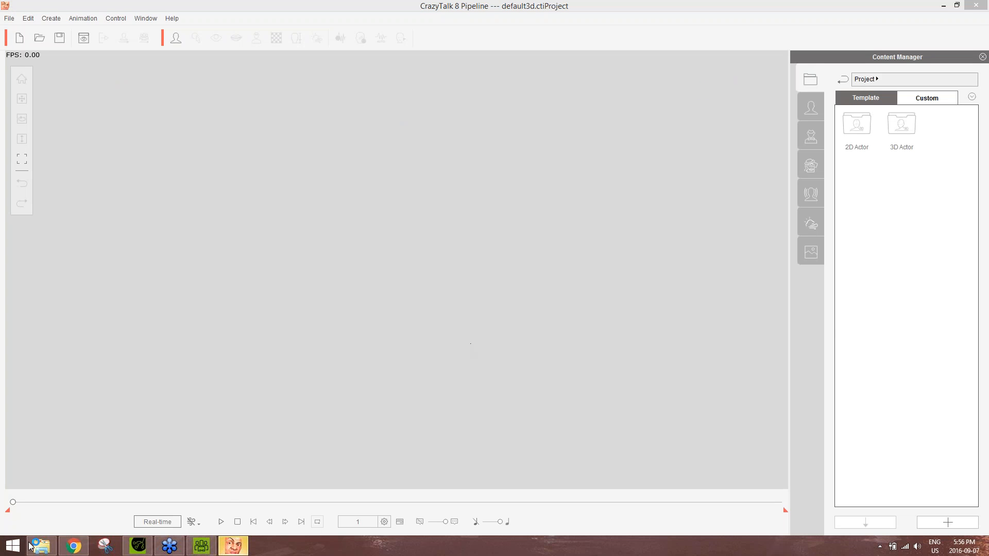
Step: Load the Saul CrazyTalk project from the CT8 3D Head Creation folder and stop its playback
{"action": "left_click", "coordinate": [42, 549]}
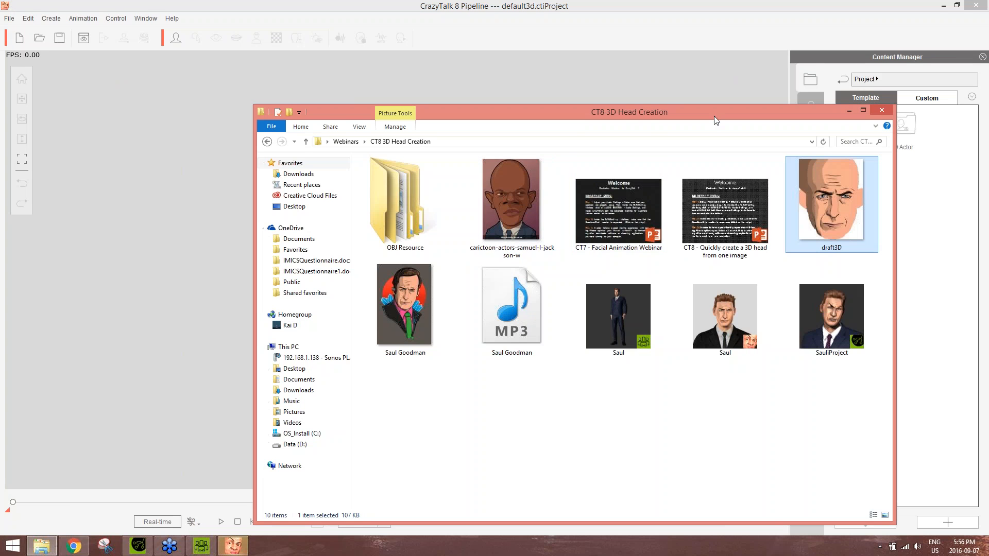
{"action": "left_click_drag", "start_coordinate": [699, 110], "coordinate": [608, 98]}
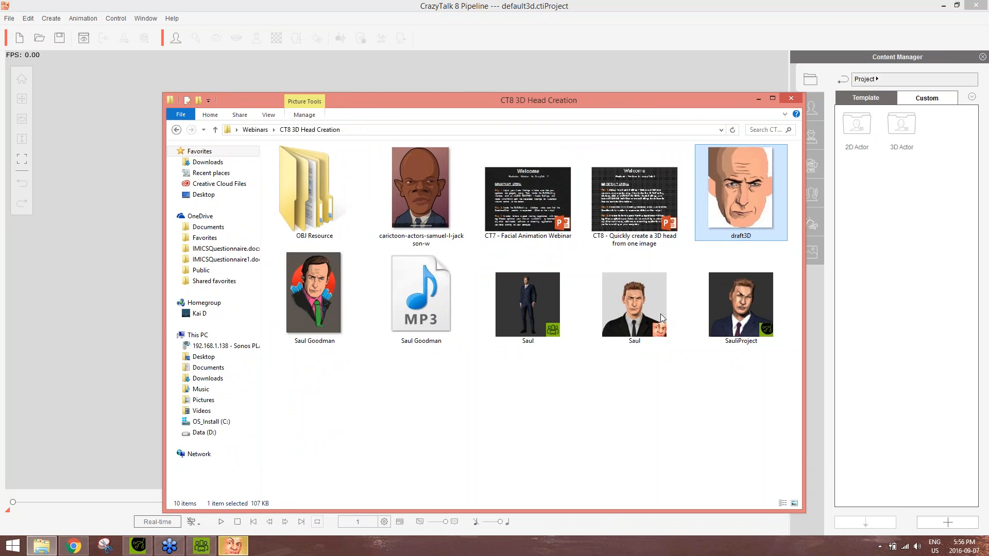
{"action": "left_click_drag", "start_coordinate": [644, 311], "coordinate": [135, 322]}
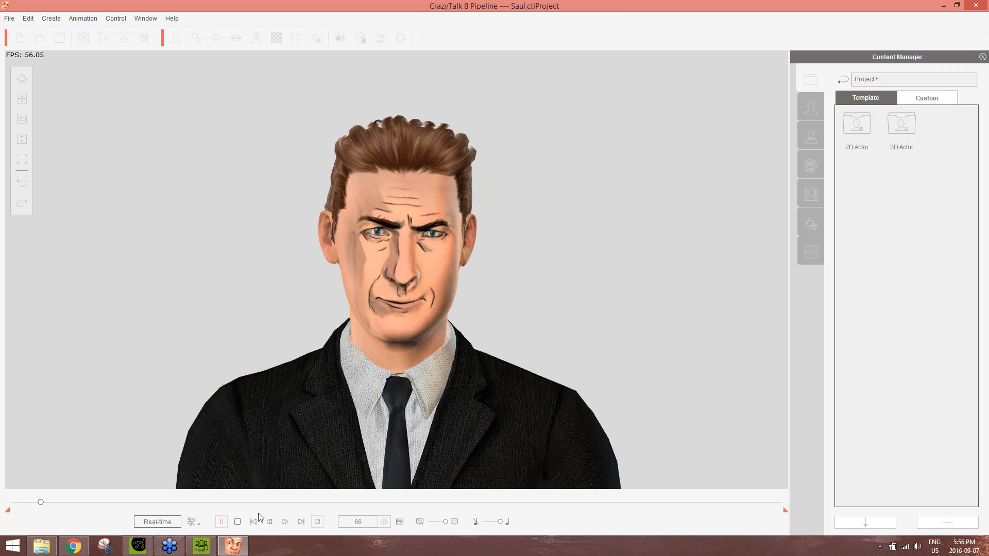
{"action": "left_click", "coordinate": [238, 522]}
{"action": "left_click", "coordinate": [238, 523]}
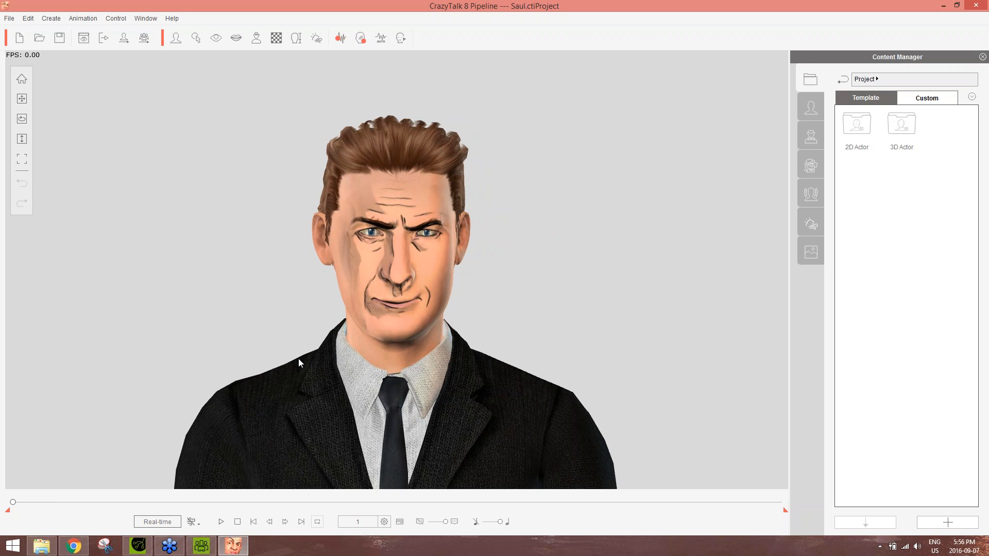
Step: Switch to iClone 6 Pro and apply the P_Beard B moustache from the Toon Maker beard accessories to the character
{"action": "left_click", "coordinate": [138, 545]}
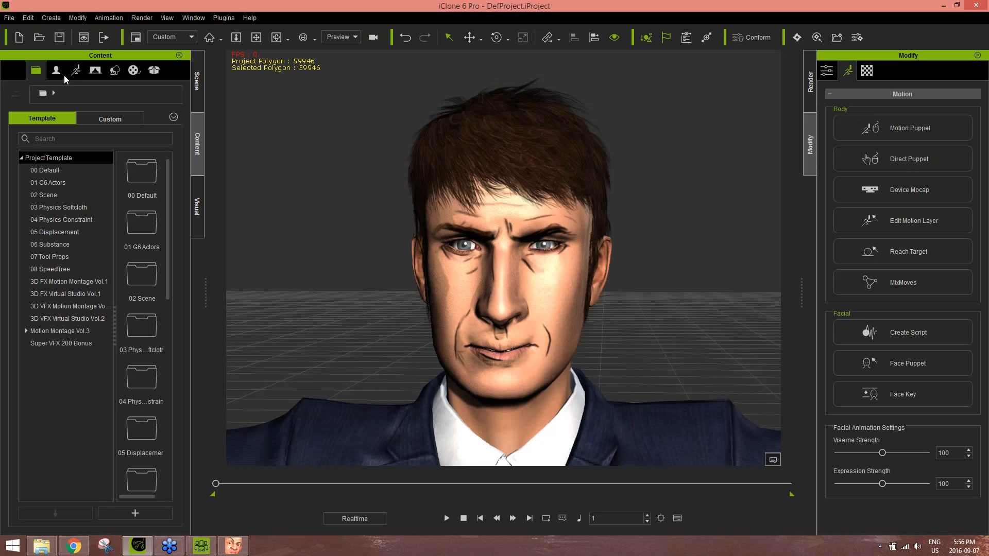
{"action": "left_click", "coordinate": [57, 74]}
{"action": "left_click", "coordinate": [26, 208]}
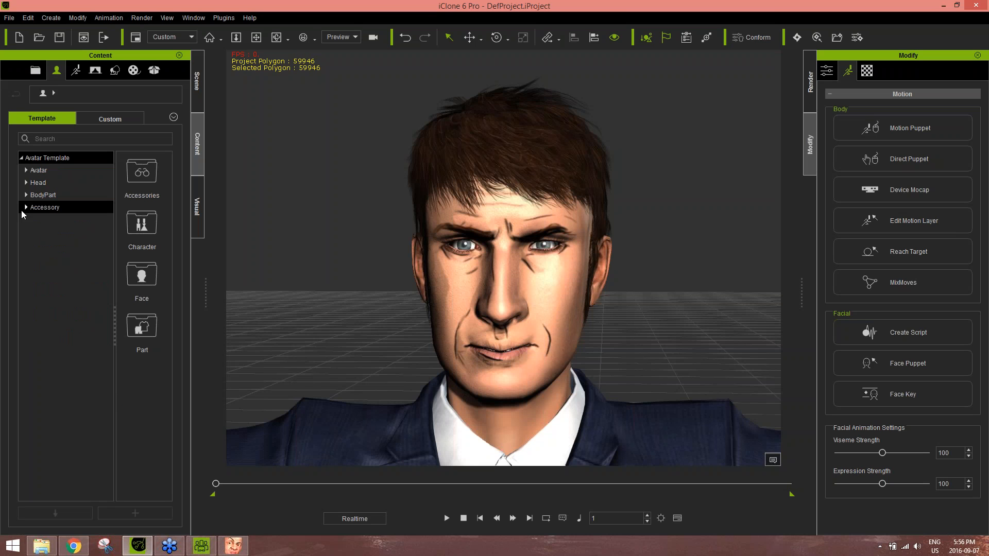
{"action": "left_click", "coordinate": [26, 207]}
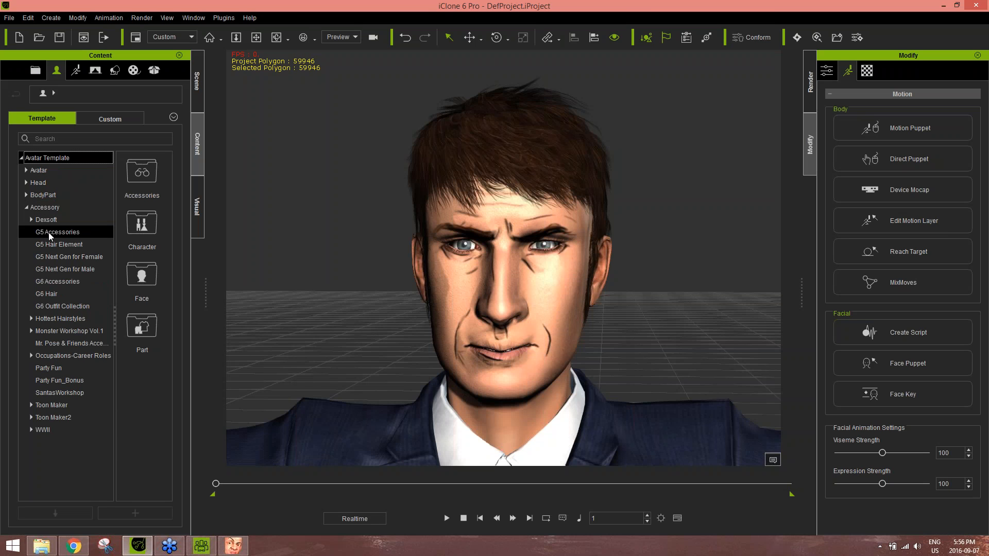
{"action": "left_click", "coordinate": [32, 406]}
{"action": "left_click", "coordinate": [58, 418]}
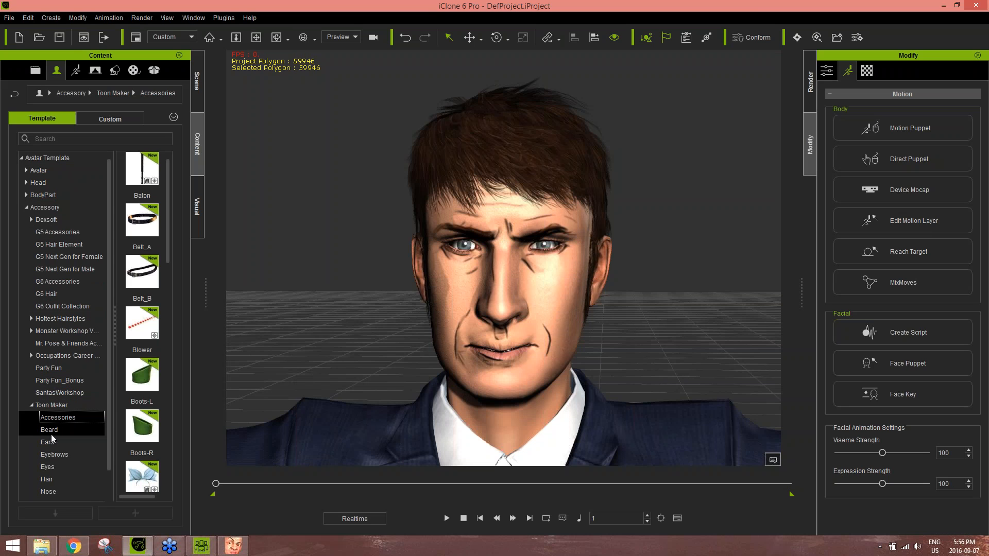
{"action": "left_click", "coordinate": [55, 434]}
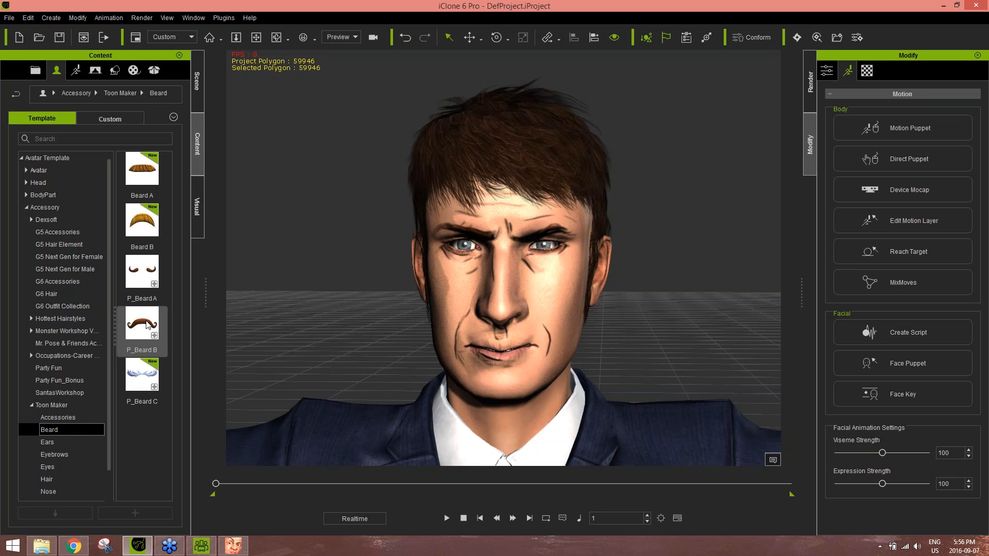
{"action": "left_click_drag", "start_coordinate": [147, 325], "coordinate": [528, 345]}
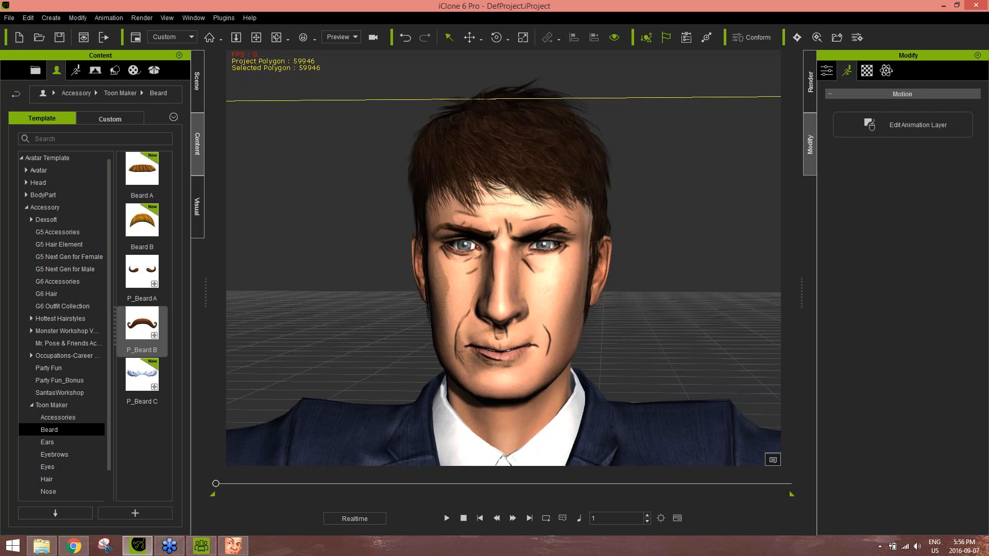
Step: Move the moustache down from the head to just below the character's nose
{"action": "right_click_drag", "start_coordinate": [643, 349], "coordinate": [395, 376]}
{"action": "key", "text": "w"}
{"action": "left_click_drag", "start_coordinate": [514, 245], "coordinate": [519, 346]}
Step: Select the P_Beard 02 mesh inside the P_Beard B accessory and adjust its scale
{"action": "key", "text": "r"}
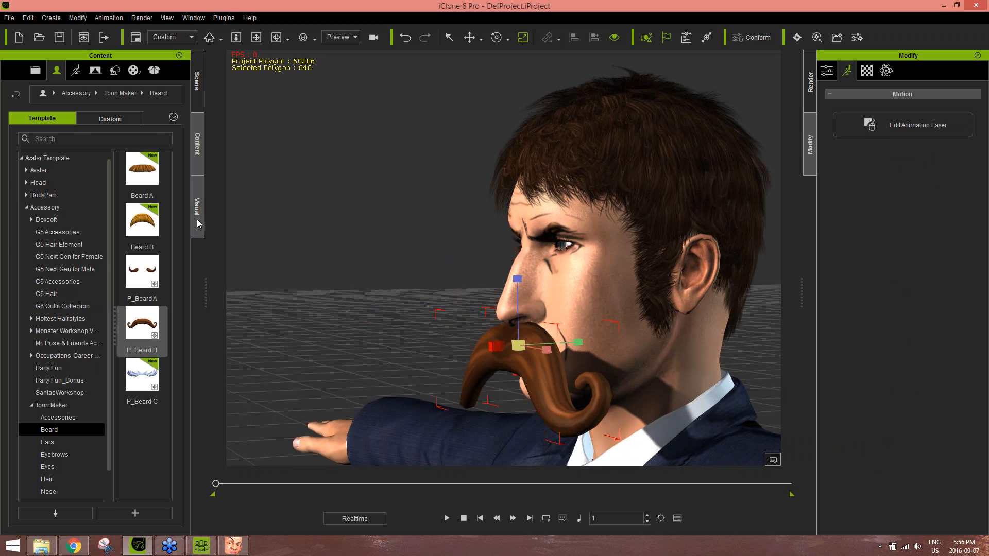
{"action": "left_click", "coordinate": [197, 82]}
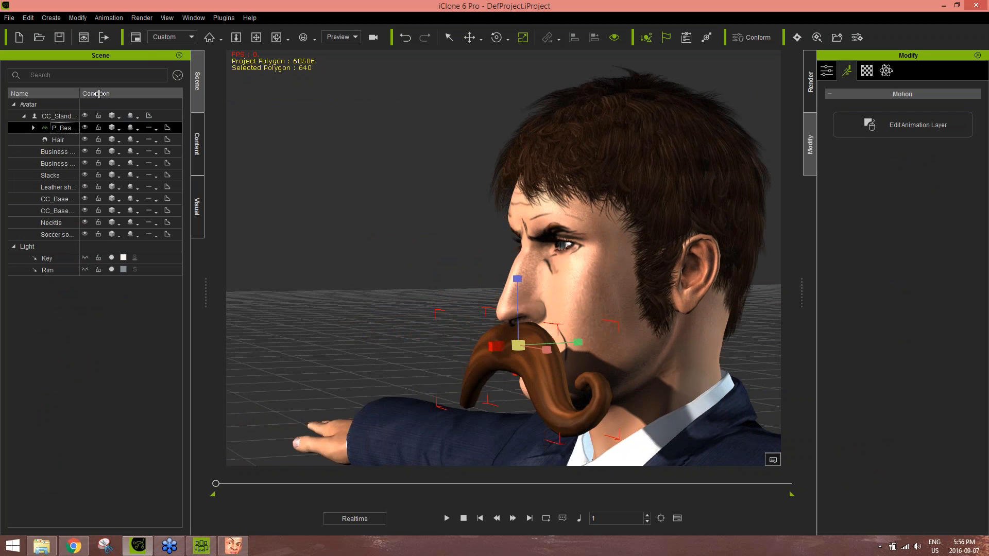
{"action": "left_click", "coordinate": [33, 128]}
{"action": "left_click", "coordinate": [45, 140]}
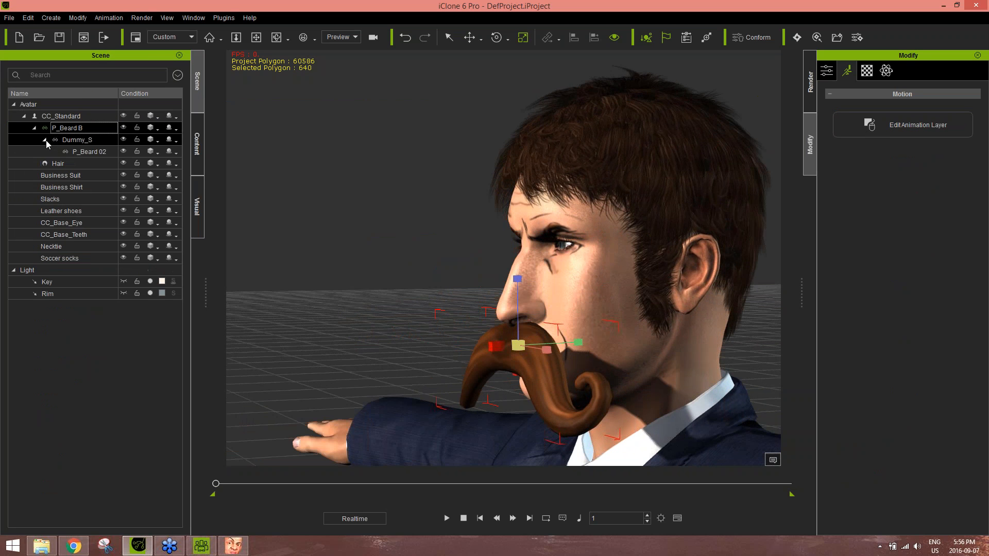
{"action": "left_click", "coordinate": [88, 151]}
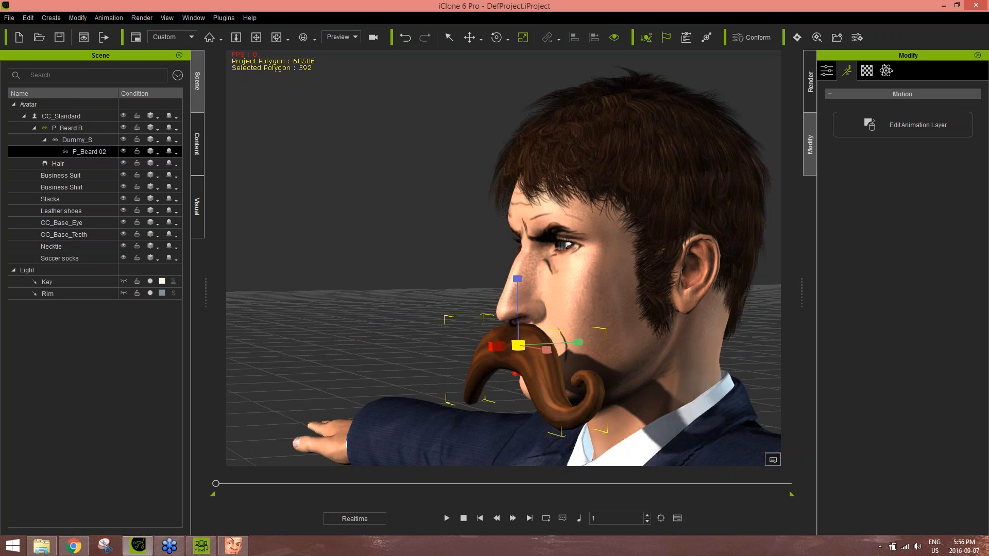
{"action": "left_click_drag", "start_coordinate": [488, 378], "coordinate": [450, 411]}
Step: Move the P_Beard 02 mesh up so the moustache sits directly under the character's nose above the upper lip
{"action": "right_click_drag", "start_coordinate": [485, 402], "coordinate": [608, 407]}
{"action": "scroll", "coordinate": [598, 380], "scroll_direction": "up", "scroll_amount": 6}
{"action": "scroll", "coordinate": [598, 379], "scroll_direction": "down", "scroll_amount": 5}
{"action": "middle_click_drag", "start_coordinate": [598, 376], "coordinate": [586, 332]}
{"action": "right_click_drag", "start_coordinate": [586, 333], "coordinate": [605, 335]}
{"action": "key", "text": "w"}
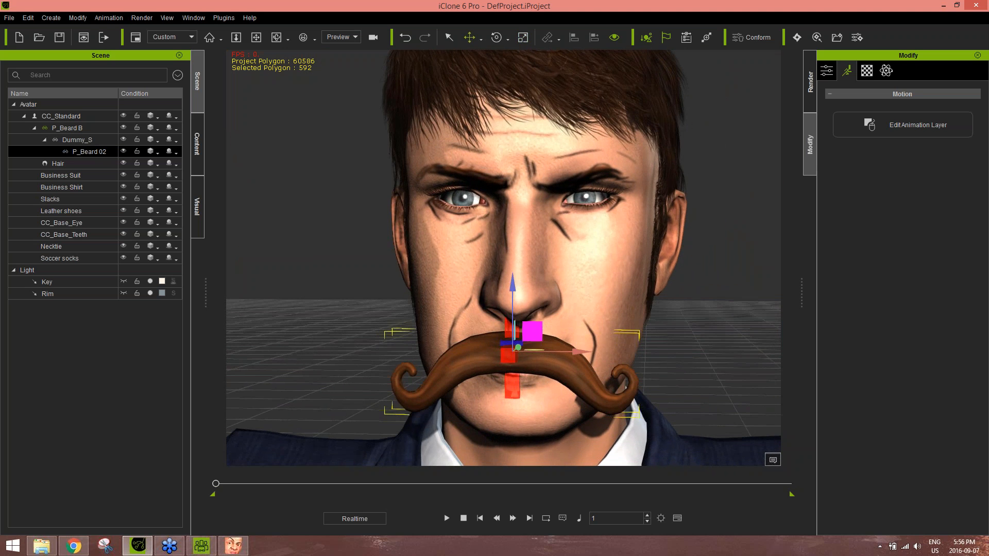
{"action": "left_click_drag", "start_coordinate": [535, 334], "coordinate": [540, 318]}
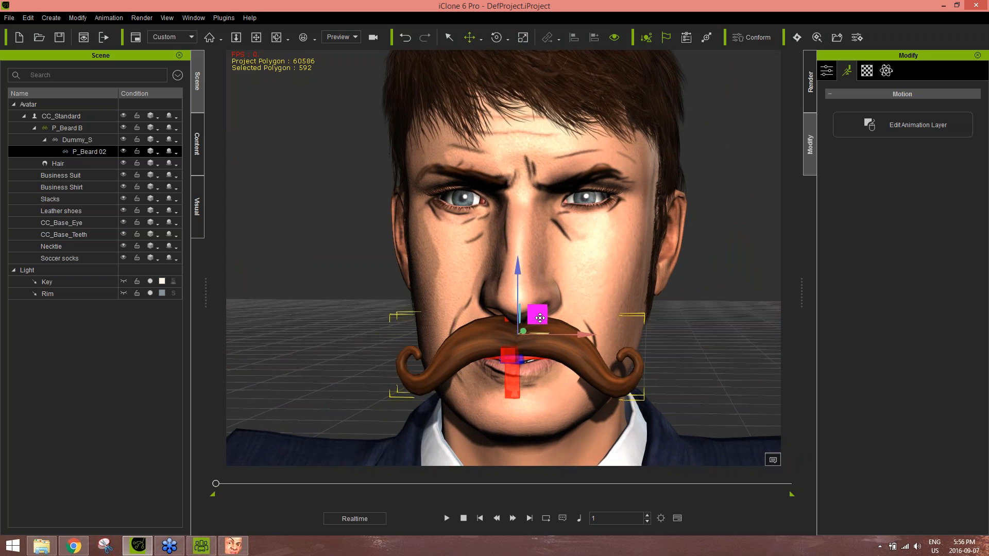
{"action": "scroll", "coordinate": [545, 335], "scroll_direction": "down", "scroll_amount": 5}
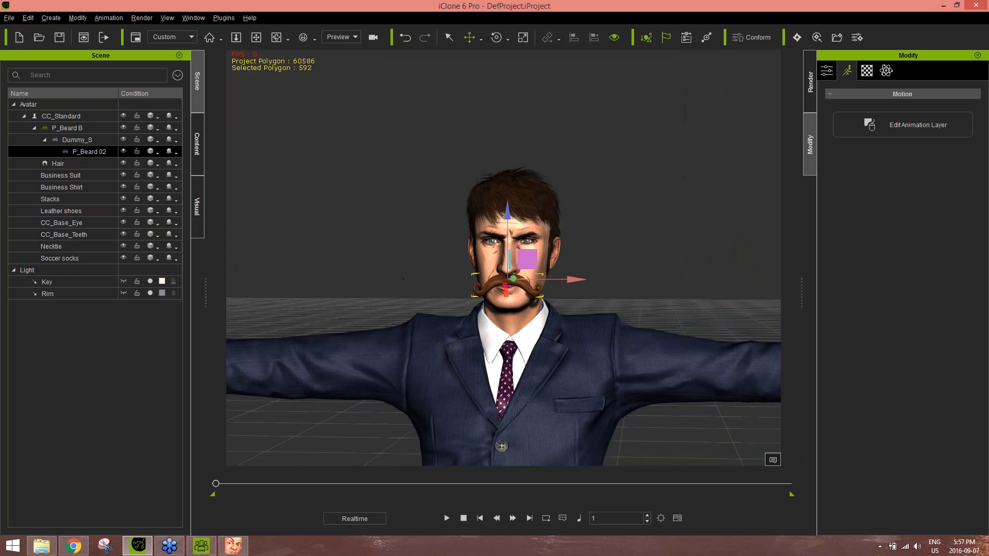
{"action": "right_click_drag", "start_coordinate": [545, 345], "coordinate": [519, 356]}
{"action": "scroll", "coordinate": [520, 356], "scroll_direction": "up", "scroll_amount": 5}
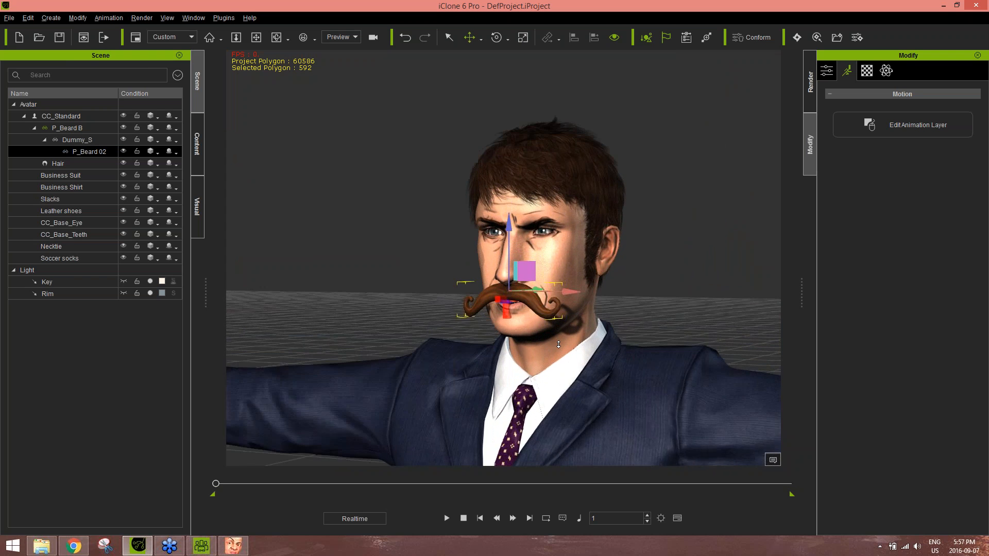
Step: Transfer the Toon Maker Beard B accessory from iClone to the actor in CrazyTalk 8 and attach it to face part F
{"action": "left_click", "coordinate": [197, 151]}
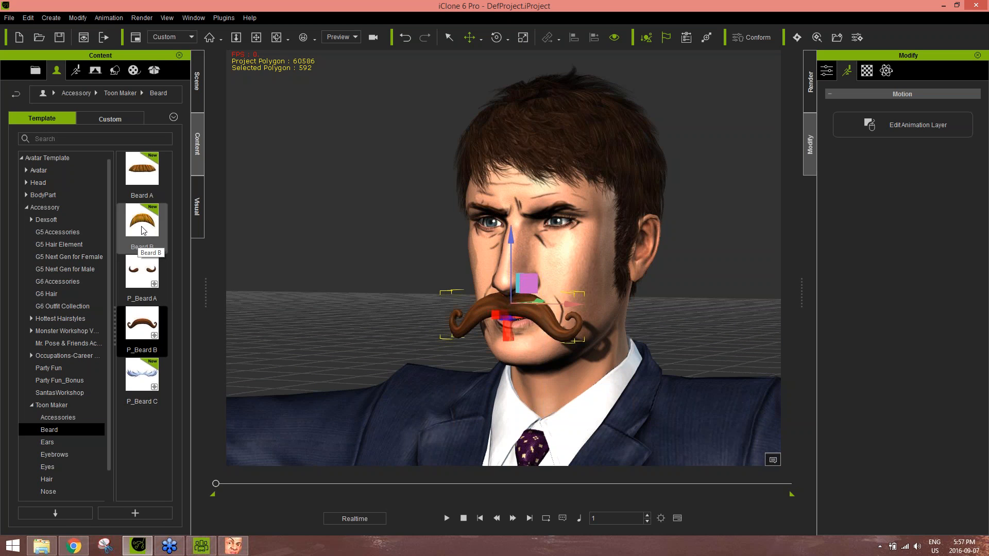
{"action": "left_click_drag", "start_coordinate": [149, 226], "coordinate": [383, 286]}
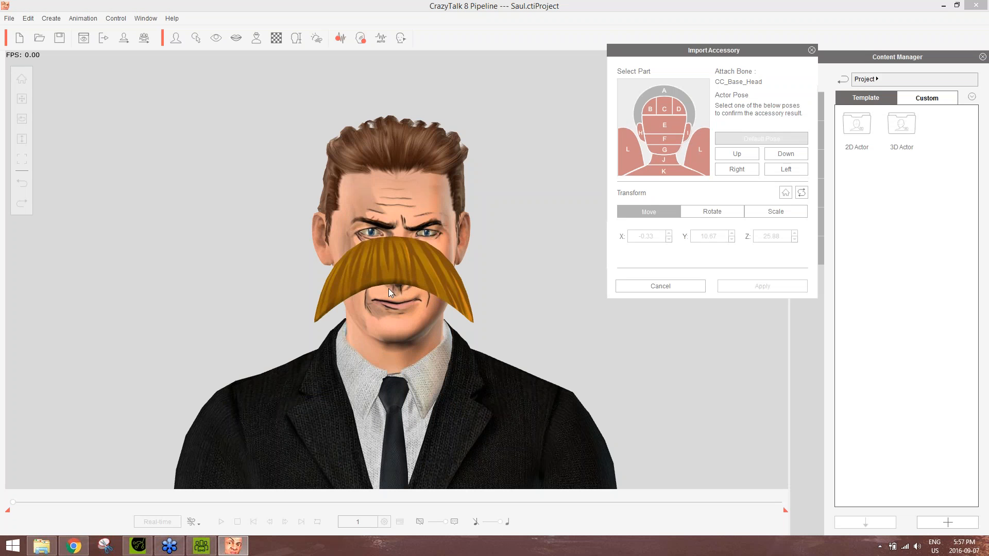
{"action": "left_click", "coordinate": [669, 138]}
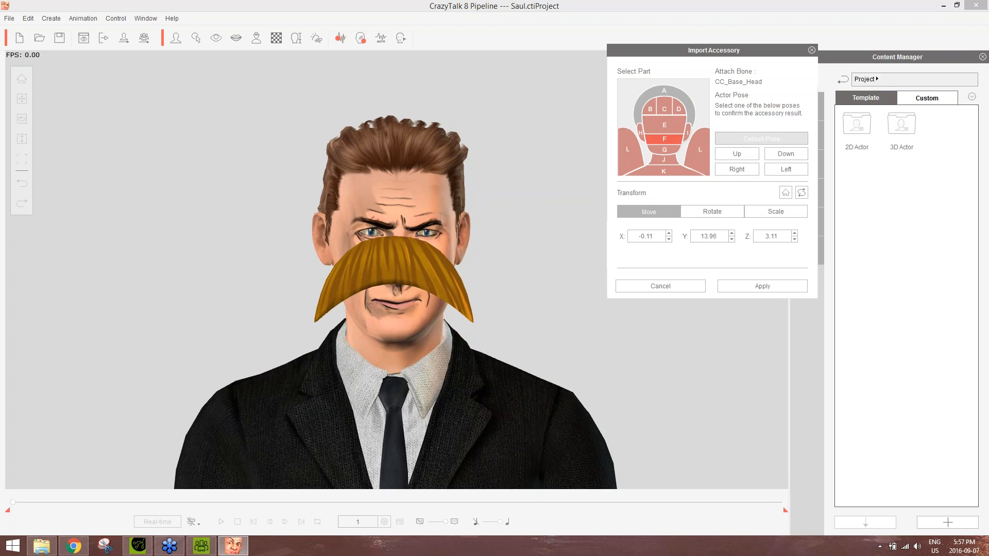
Step: Set the imported moustache's Y position to 10.16 so it sits closer to the face
{"action": "left_click", "coordinate": [779, 211]}
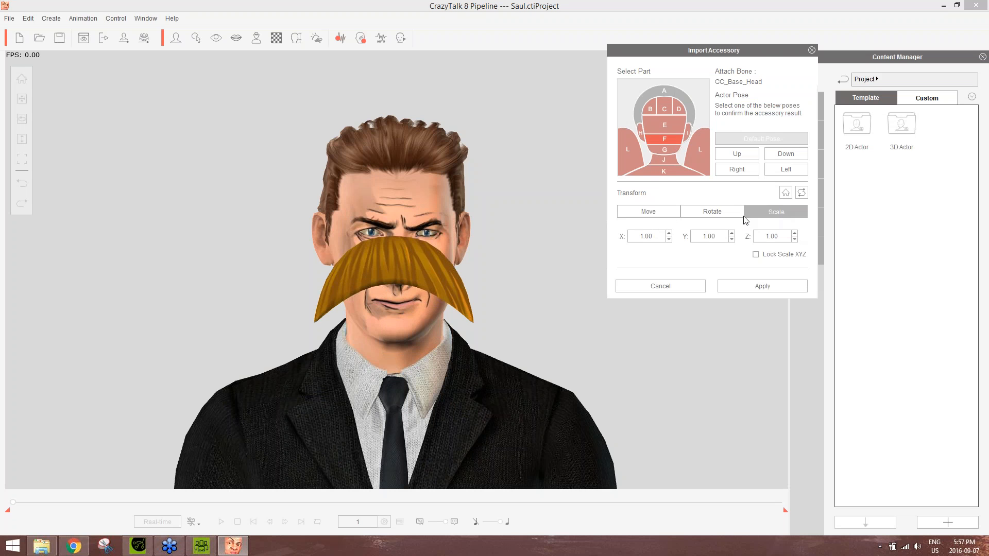
{"action": "left_click", "coordinate": [662, 213]}
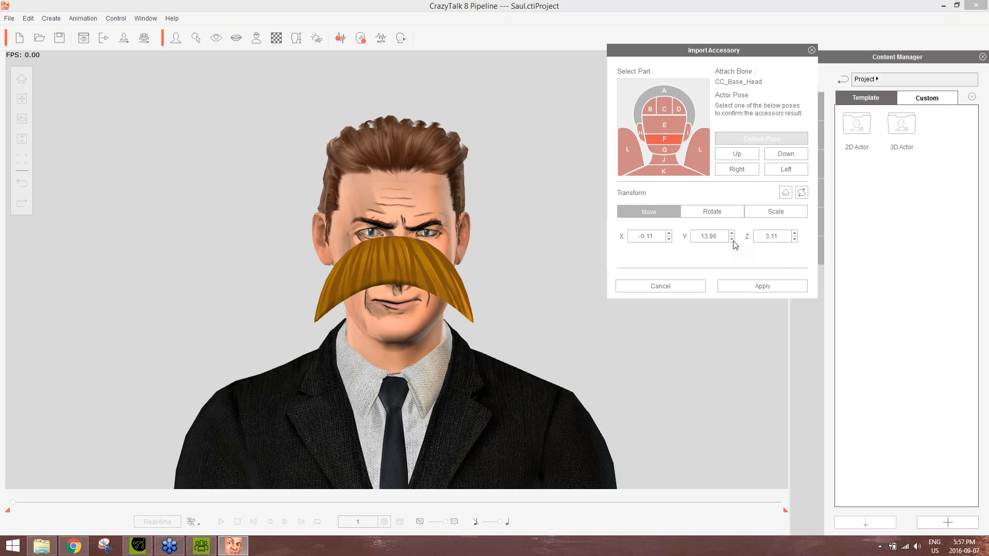
{"action": "left_click", "coordinate": [732, 239]}
{"action": "left_click", "coordinate": [731, 239]}
{"action": "left_click", "coordinate": [732, 239]}
{"action": "left_click", "coordinate": [731, 239]}
{"action": "left_click", "coordinate": [723, 236]}
{"action": "key", "text": "Down"}
{"action": "key", "text": "Down"}
{"action": "key", "text": "Down"}
{"action": "key", "text": "Down"}
{"action": "key", "text": "Down"}
{"action": "key", "text": "Down"}
{"action": "key", "text": "Down"}
{"action": "key", "text": "Down"}
{"action": "key", "text": "Down"}
{"action": "key", "text": "Down"}
{"action": "key", "text": "Down"}
{"action": "key", "text": "Down"}
{"action": "key", "text": "Down"}
{"action": "key", "text": "Down"}
{"action": "key", "text": "Down"}
{"action": "key", "text": "Down"}
{"action": "key", "text": "Down"}
{"action": "key", "text": "Down"}
{"action": "key", "text": "Down"}
{"action": "key", "text": "Down"}
{"action": "key", "text": "Down"}
{"action": "key", "text": "Down"}
{"action": "key", "text": "Down"}
{"action": "key", "text": "Down"}
{"action": "key", "text": "Down"}
{"action": "key", "text": "Down"}
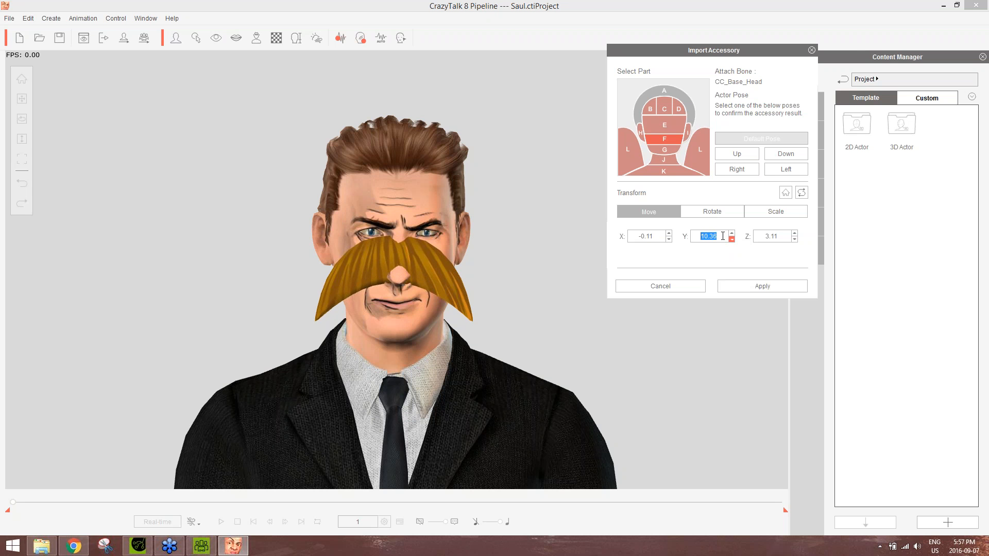
{"action": "key", "text": "Up"}
Step: Lower the imported moustache below the nose by setting its Z position to 0.31
{"action": "key", "text": "Tab"}
{"action": "key", "text": "Down"}
{"action": "key", "text": "Down"}
{"action": "key", "text": "Down"}
{"action": "key", "text": "Down"}
{"action": "key", "text": "Down"}
{"action": "key", "text": "Down"}
{"action": "key", "text": "Down"}
{"action": "key", "text": "Down"}
{"action": "key", "text": "Down"}
{"action": "key", "text": "Down"}
{"action": "key", "text": "Down"}
{"action": "key", "text": "Down"}
{"action": "key", "text": "Down"}
{"action": "key", "text": "Down"}
{"action": "key", "text": "Down"}
{"action": "key", "text": "Down"}
{"action": "key", "text": "Down"}
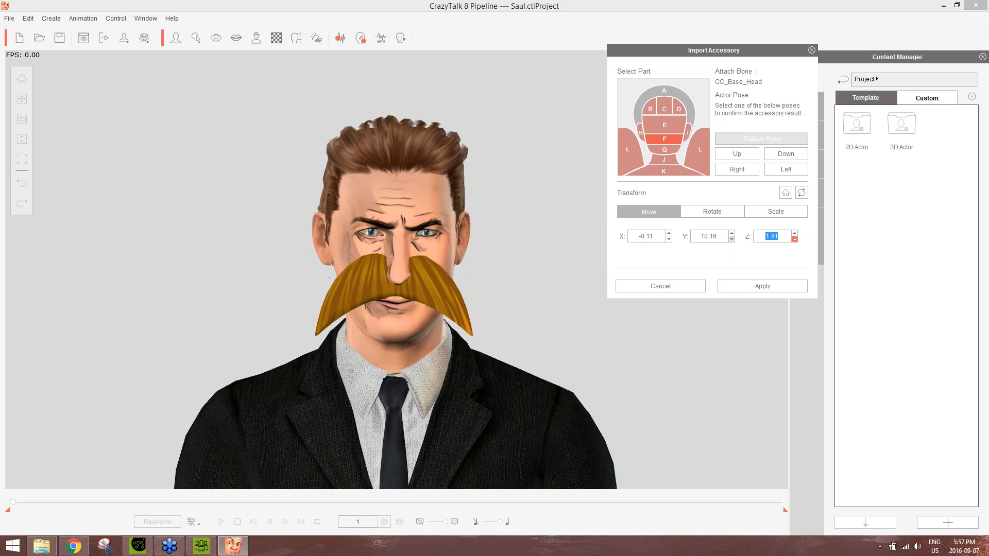
{"action": "key", "text": "Down"}
{"action": "key", "text": "Down"}
{"action": "key", "text": "Down"}
{"action": "key", "text": "Down"}
{"action": "key", "text": "Down"}
{"action": "key", "text": "Down"}
{"action": "key", "text": "Down"}
{"action": "key", "text": "Down"}
{"action": "key", "text": "Down"}
{"action": "key", "text": "Down"}
{"action": "key", "text": "Down"}
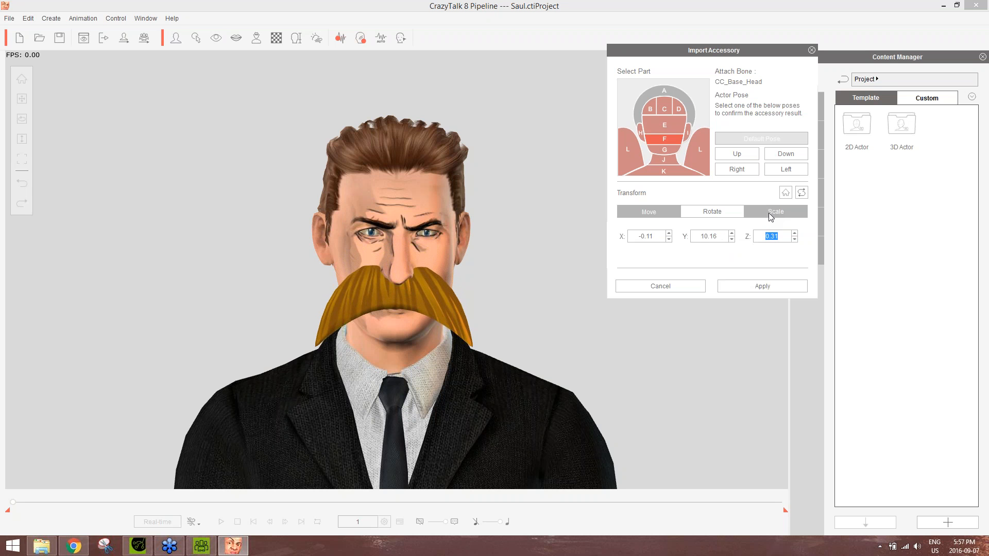
Step: Try to scale the imported moustache to 0.36 with Lock Scale XYZ enabled, and discard the accessory import
{"action": "left_click", "coordinate": [771, 216]}
{"action": "left_click", "coordinate": [783, 254]}
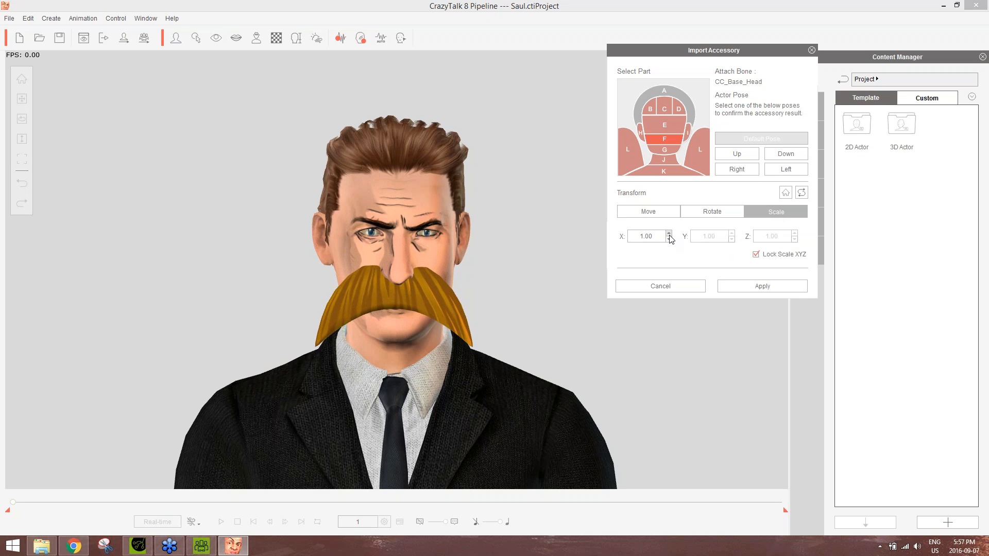
{"action": "left_click", "coordinate": [652, 236]}
{"action": "key", "text": "Down"}
{"action": "key", "text": "Down"}
{"action": "key", "text": "Down"}
{"action": "key", "text": "Down"}
{"action": "key", "text": "Down"}
{"action": "key", "text": "Down"}
{"action": "key", "text": "Down"}
{"action": "key", "text": "Down"}
{"action": "key", "text": "Down"}
{"action": "key", "text": "Down"}
{"action": "key", "text": "Down"}
{"action": "key", "text": "Down"}
{"action": "key", "text": "Down"}
{"action": "key", "text": "Down"}
{"action": "key", "text": "Down"}
{"action": "key", "text": "Down"}
{"action": "left_click", "coordinate": [812, 50]}
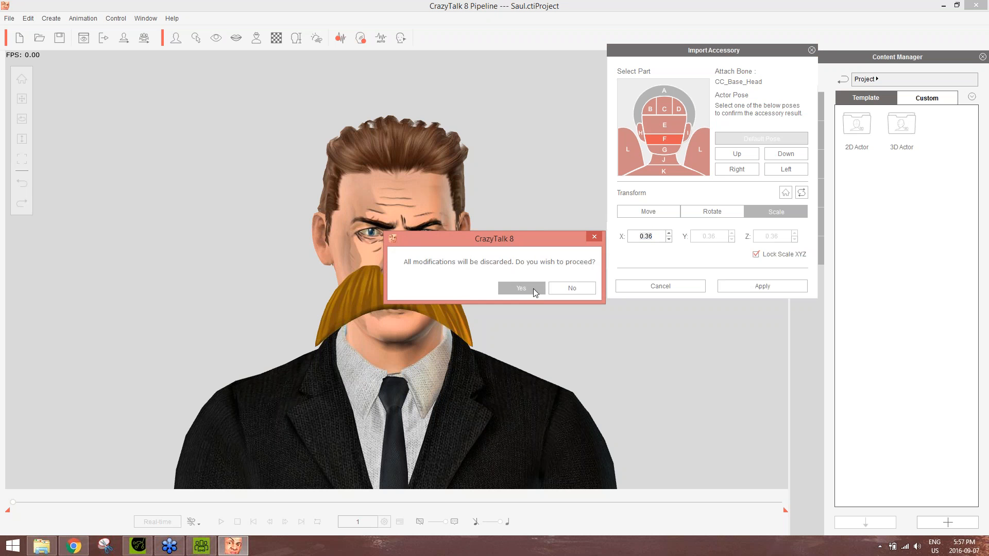
{"action": "left_click", "coordinate": [533, 288]}
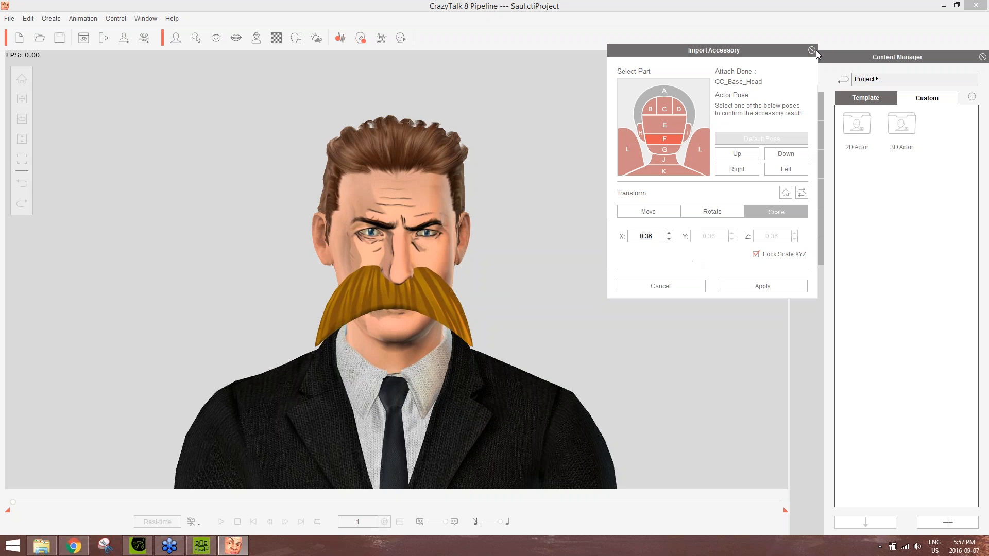
Step: Switch to iClone 6 Pro and examine the fitted moustache on the character from the side and front
{"action": "left_click", "coordinate": [148, 548]}
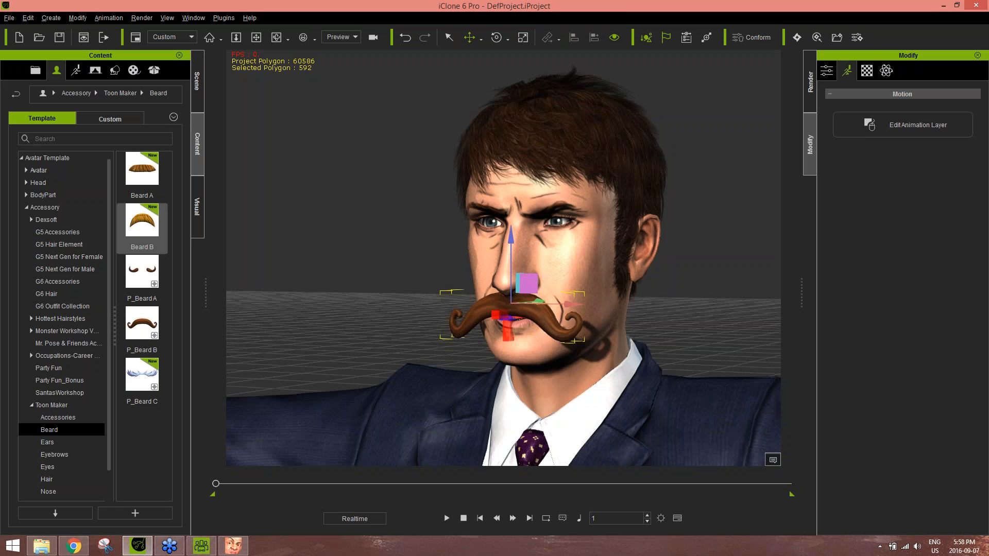
{"action": "right_click_drag", "start_coordinate": [582, 326], "coordinate": [561, 327]}
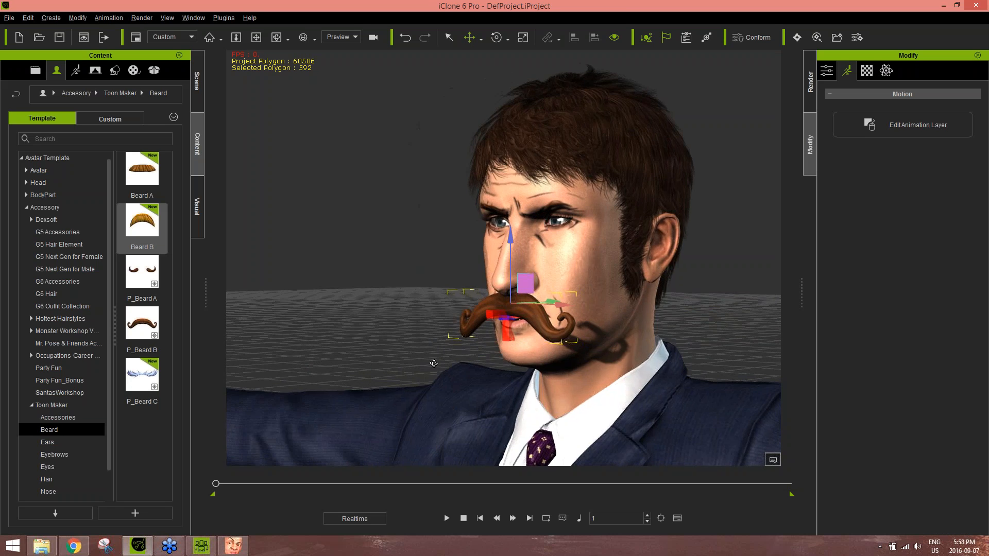
{"action": "left_click", "coordinate": [197, 105]}
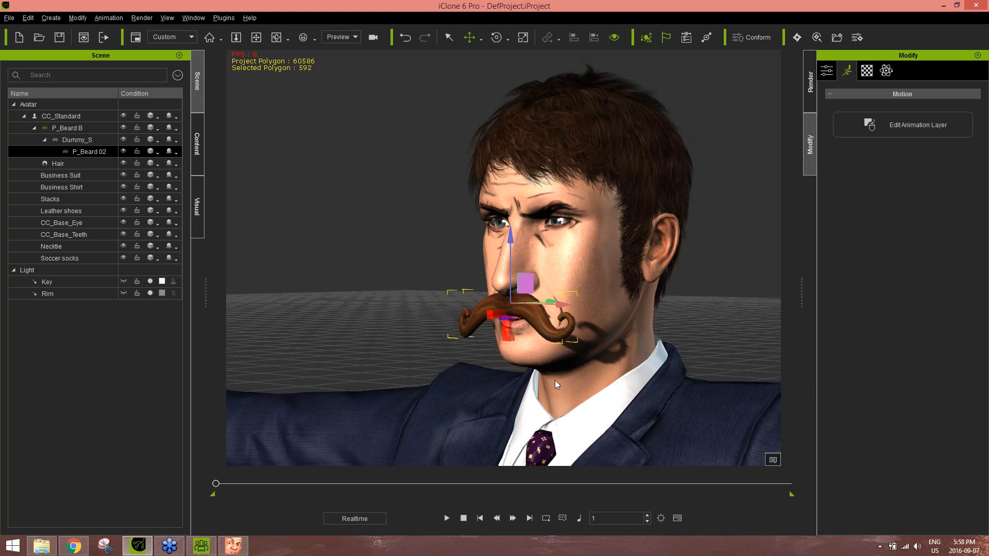
{"action": "right_click_drag", "start_coordinate": [557, 383], "coordinate": [625, 381]}
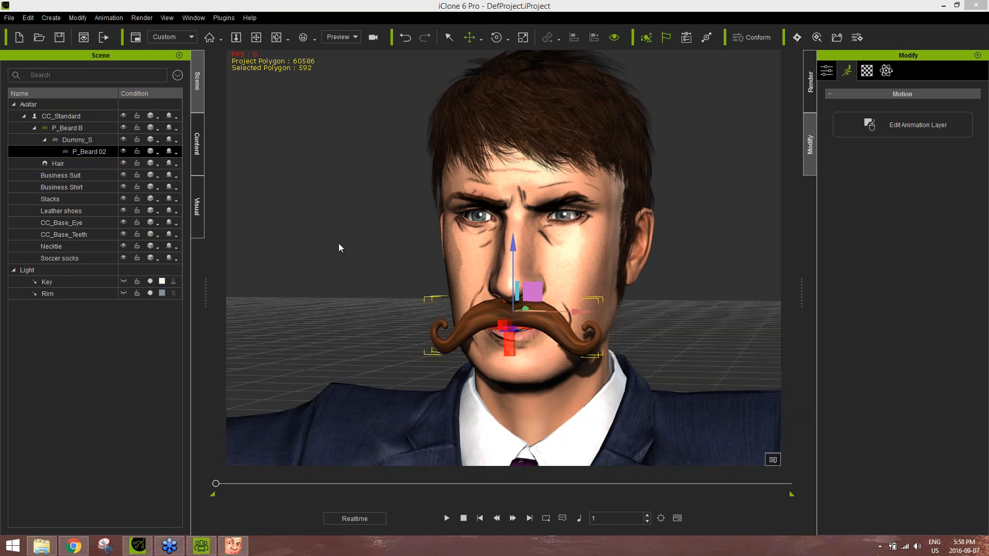
Step: Switch to CrazyTalk 8, preview face puppeteering on the Saul actor, and close the Face Puppet settings
{"action": "left_click", "coordinate": [233, 546]}
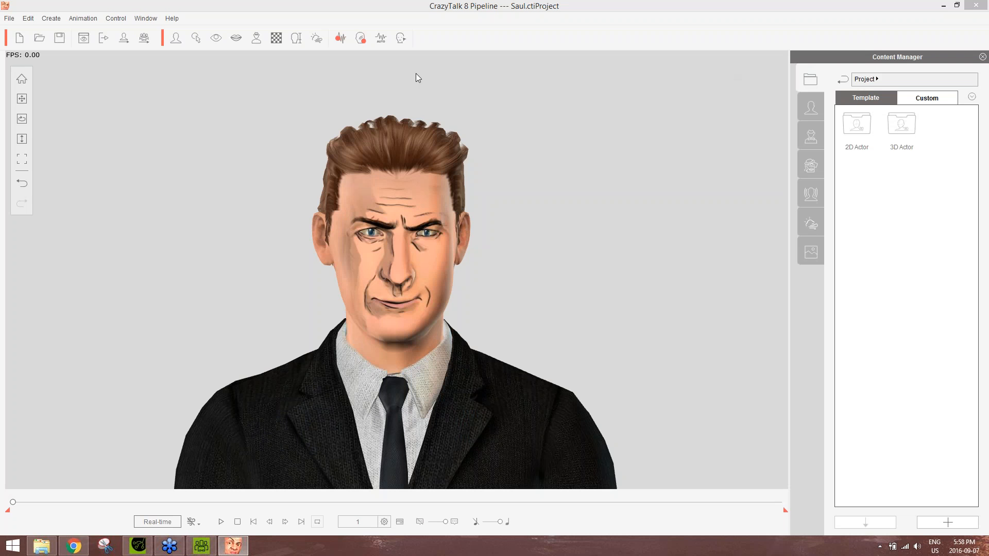
{"action": "left_click", "coordinate": [361, 38]}
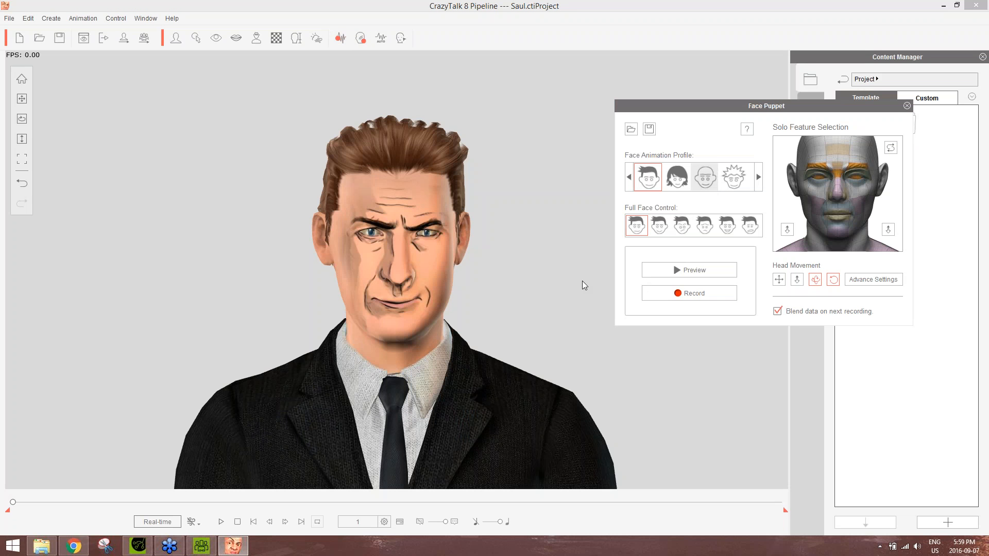
{"action": "key", "text": "space"}
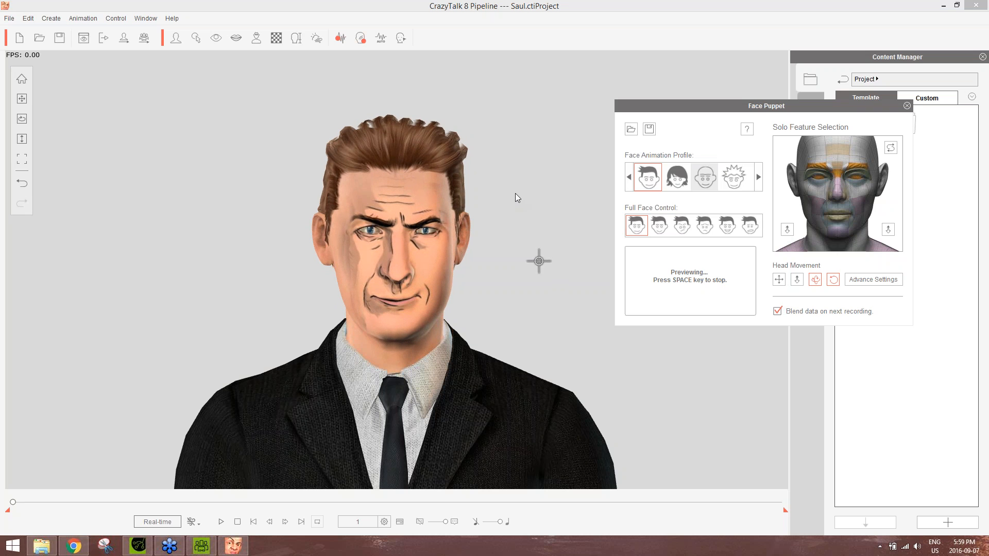
{"action": "key", "text": "space"}
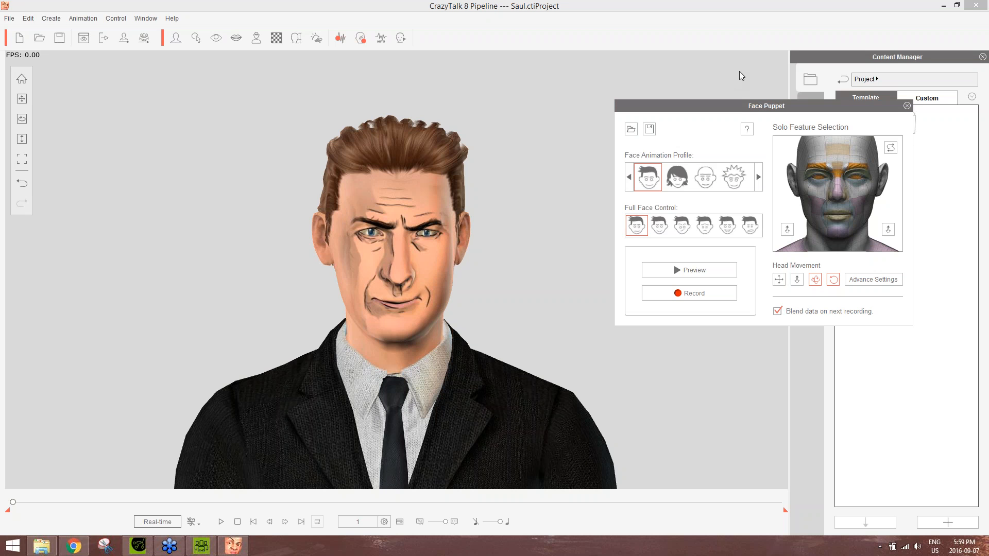
{"action": "left_click_drag", "start_coordinate": [802, 106], "coordinate": [513, 107]}
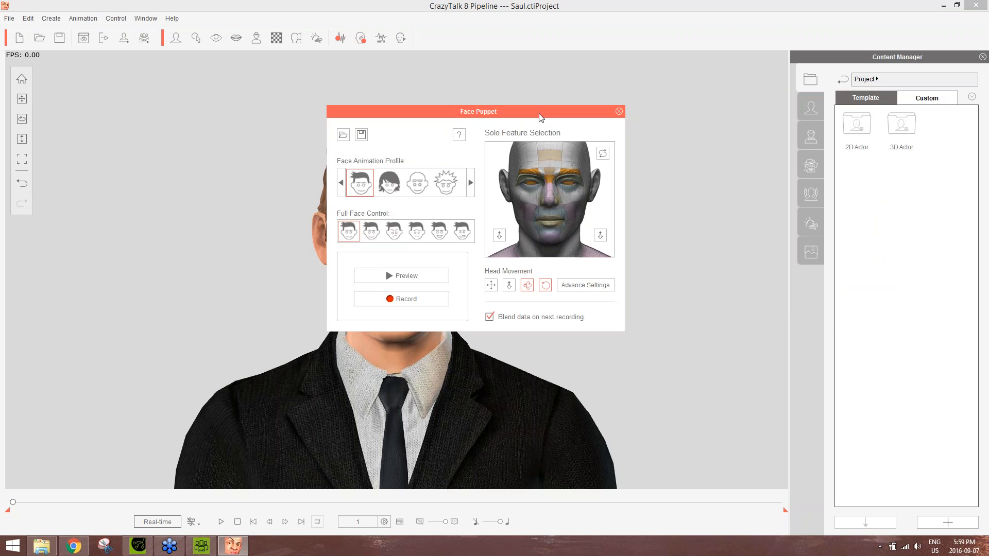
{"action": "left_click", "coordinate": [618, 107]}
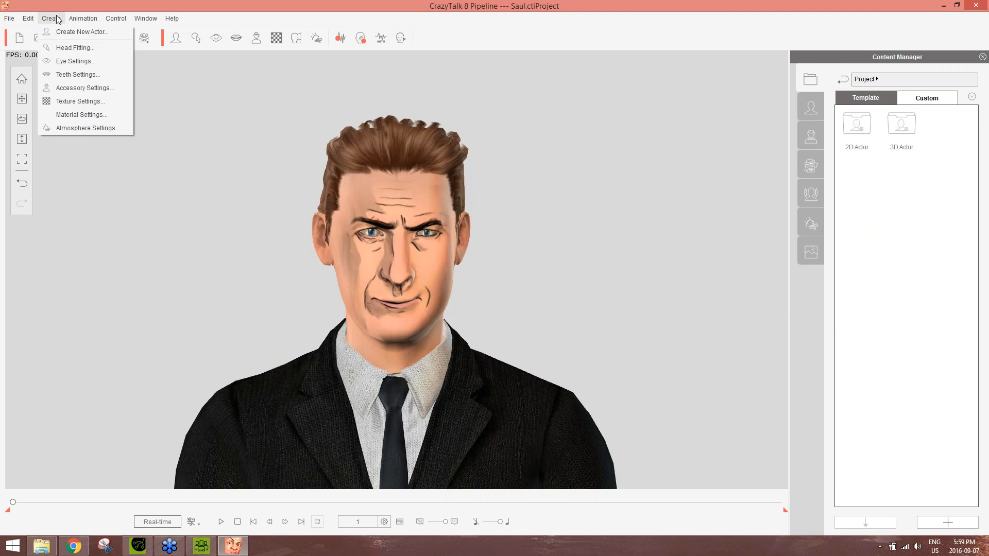
Step: Activate a background image in the Atmosphere Settings and load the test face JPEG from the Desktop
{"action": "left_click", "coordinate": [84, 129]}
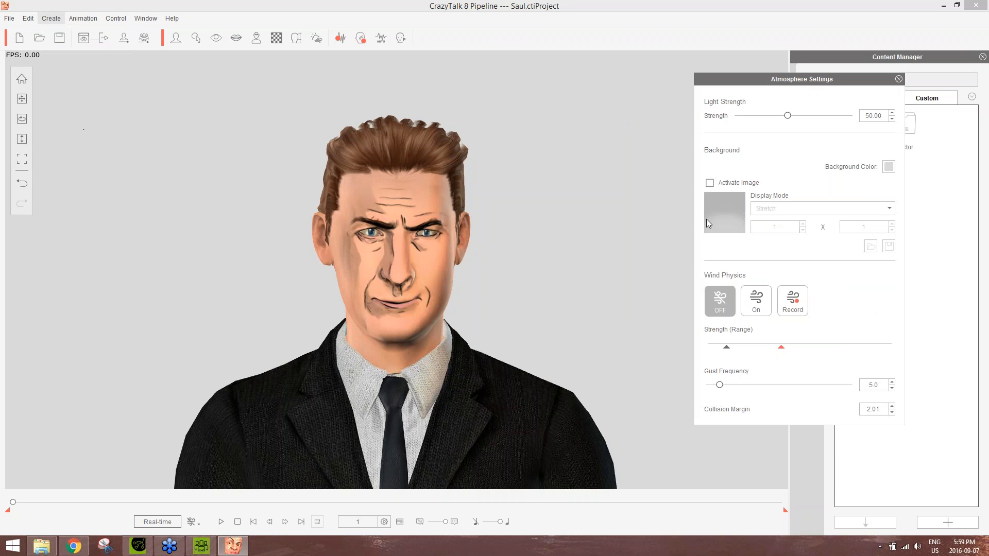
{"action": "left_click_drag", "start_coordinate": [803, 78], "coordinate": [567, 66]}
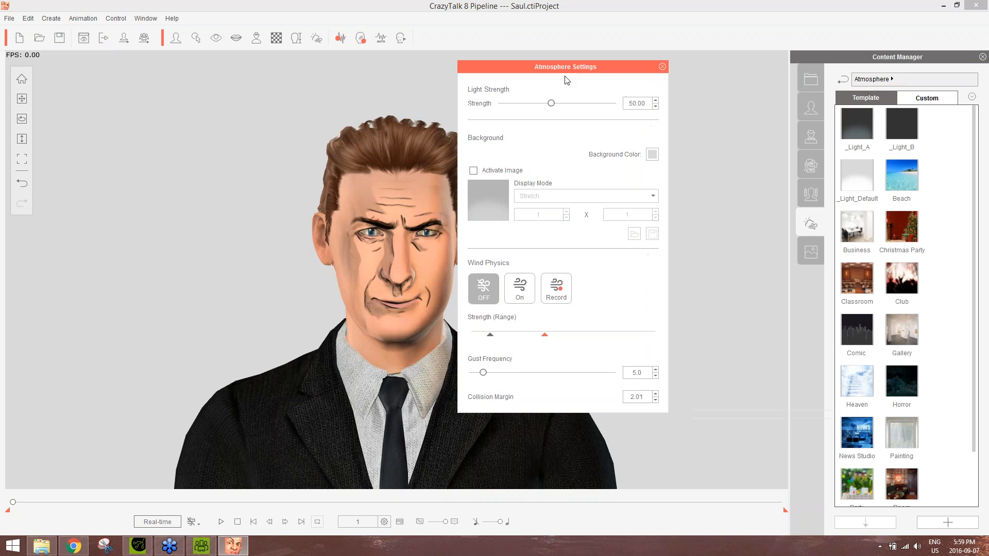
{"action": "left_click", "coordinate": [500, 171]}
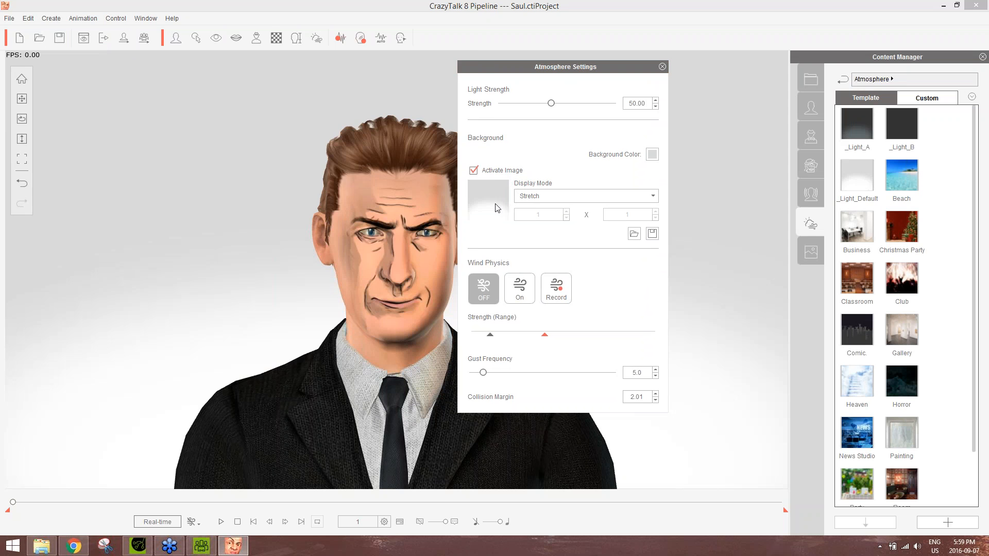
{"action": "left_click", "coordinate": [496, 208]}
{"action": "left_click", "coordinate": [282, 193]}
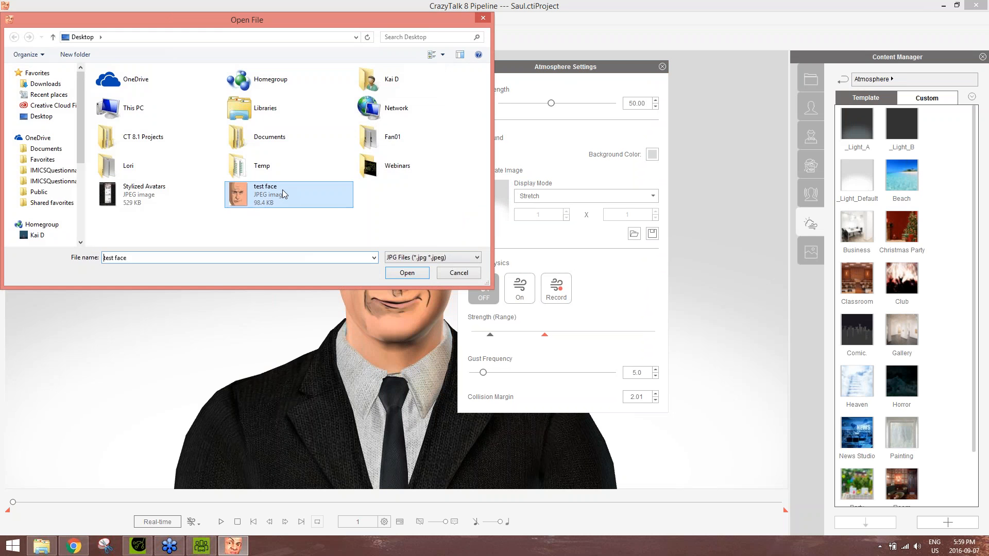
{"action": "double_click", "coordinate": [282, 190]}
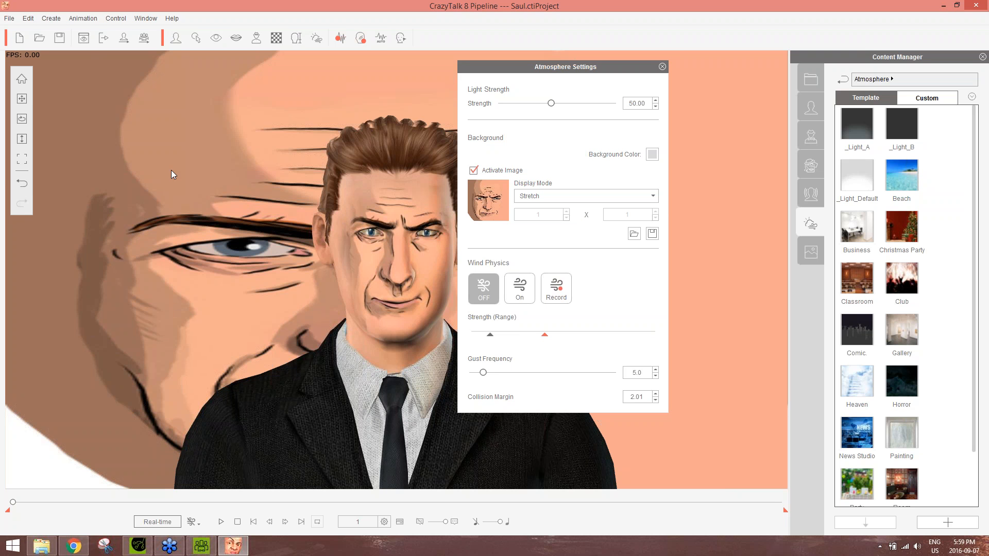
{"action": "left_click", "coordinate": [34, 19]}
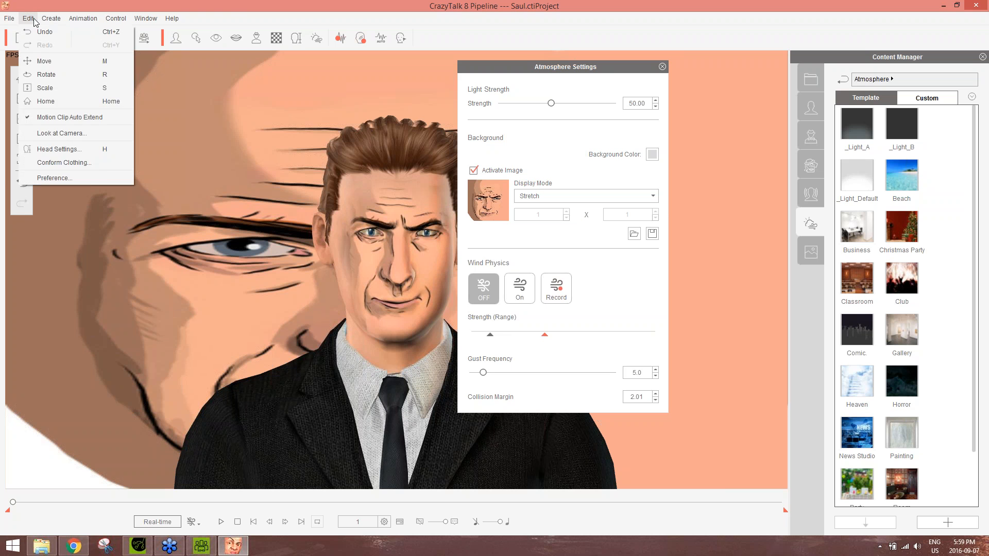
{"action": "mouse_move", "coordinate": [51, 18]}
{"action": "left_click", "coordinate": [242, 5]}
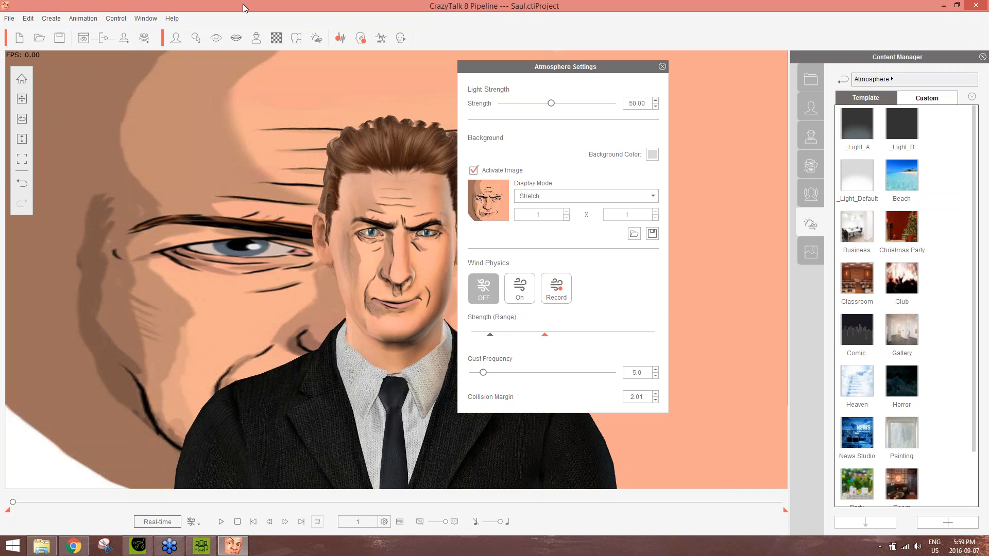
Step: Change the background image's display mode to Tile with 4 horizontal repeats
{"action": "left_click", "coordinate": [530, 196]}
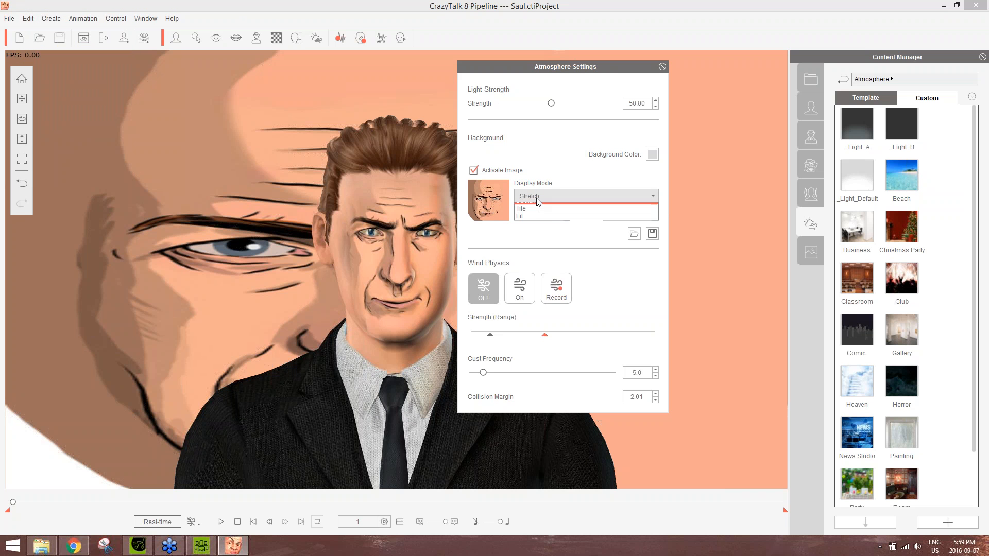
{"action": "left_click", "coordinate": [546, 212]}
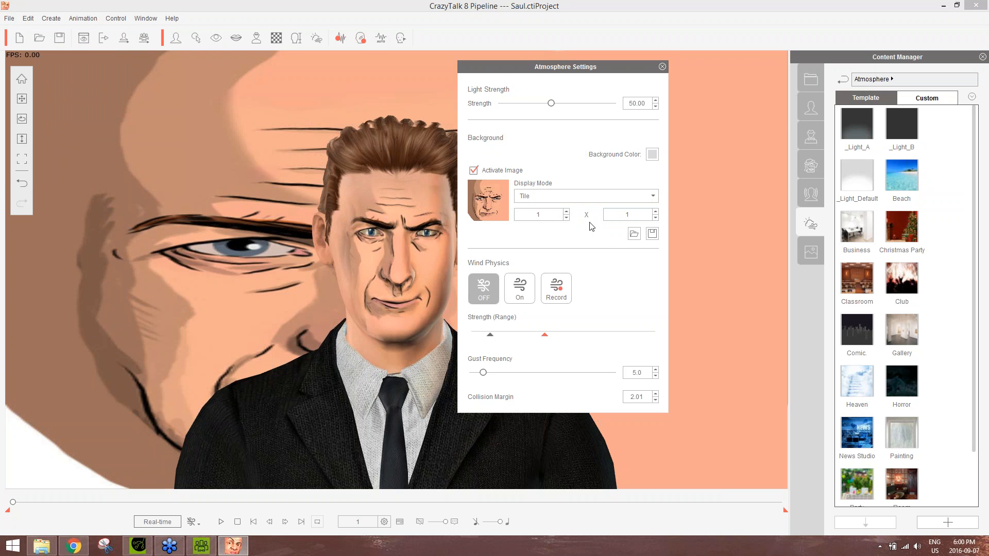
{"action": "left_click", "coordinate": [566, 212]}
{"action": "left_click", "coordinate": [566, 212]}
{"action": "left_click", "coordinate": [566, 211]}
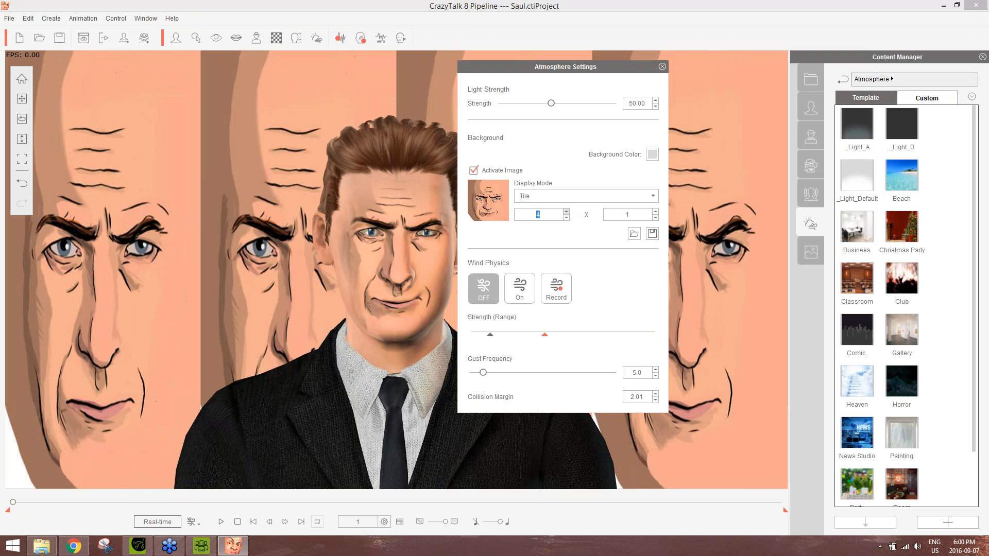
Step: Set the background tiling to 5 horizontal repeats and browse for a new image in Production Resources > Texture Maps on Data (D:)
{"action": "left_click", "coordinate": [566, 211]}
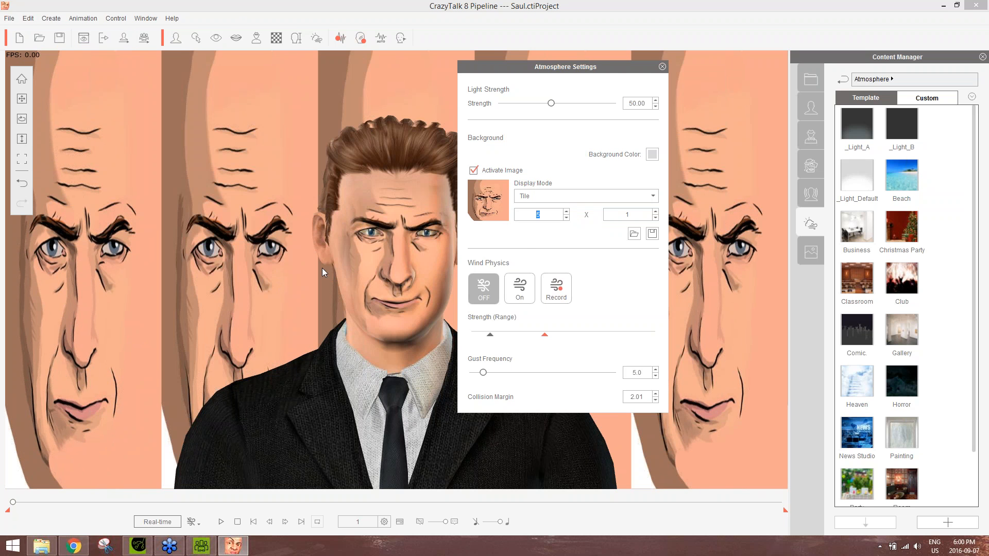
{"action": "left_click", "coordinate": [493, 204]}
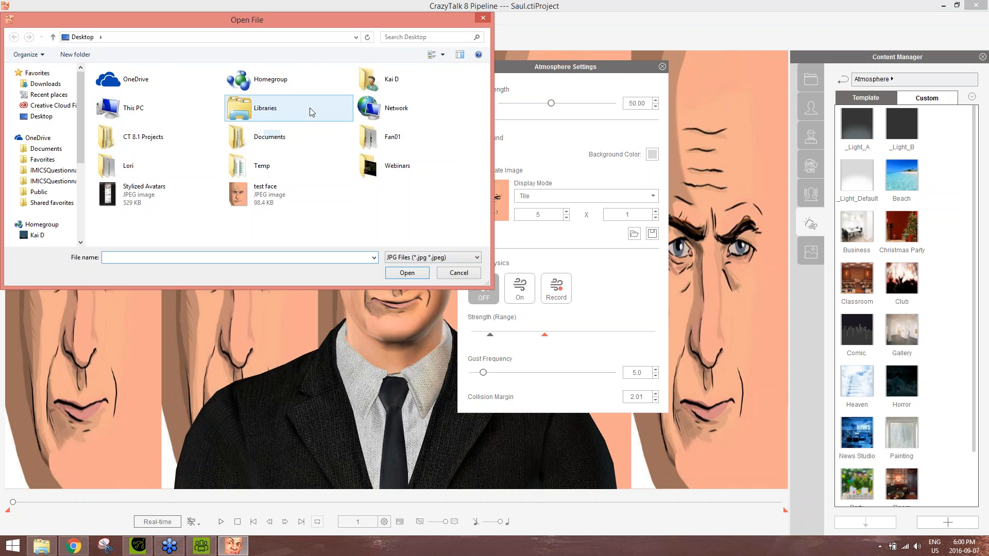
{"action": "scroll", "coordinate": [71, 229], "scroll_direction": "down", "scroll_amount": 5}
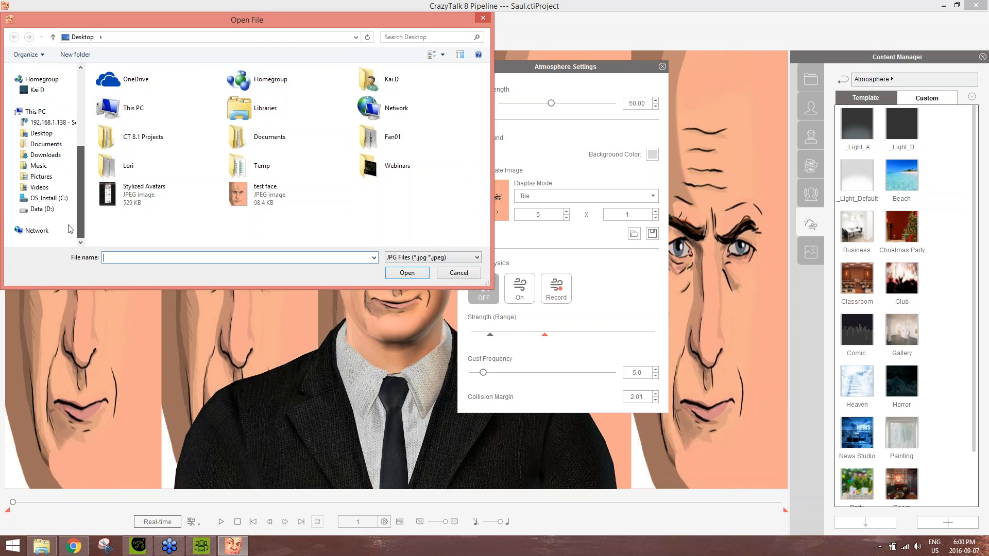
{"action": "left_click", "coordinate": [40, 209]}
{"action": "left_click", "coordinate": [155, 195]}
{"action": "scroll", "coordinate": [188, 195], "scroll_direction": "down", "scroll_amount": 1}
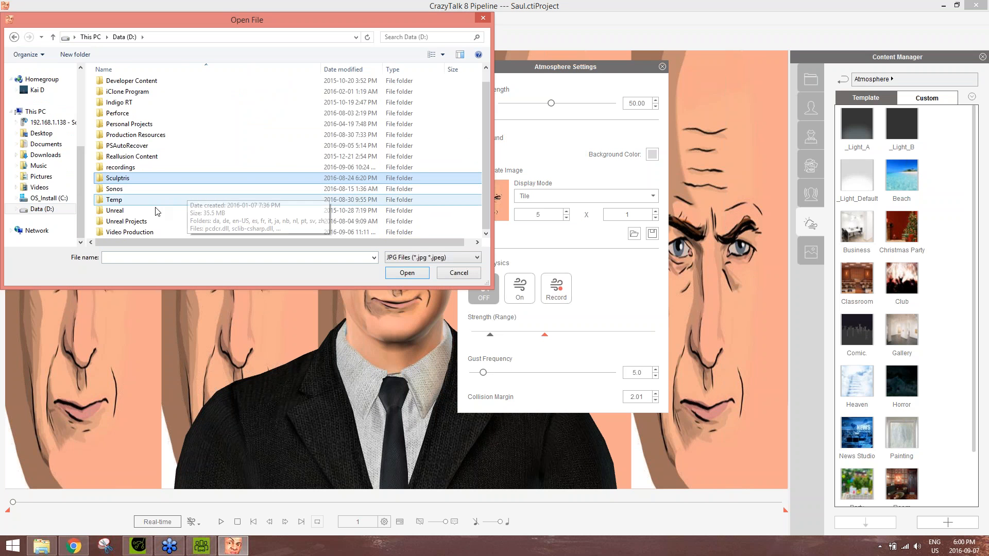
{"action": "left_click", "coordinate": [137, 136]}
{"action": "double_click", "coordinate": [137, 138]}
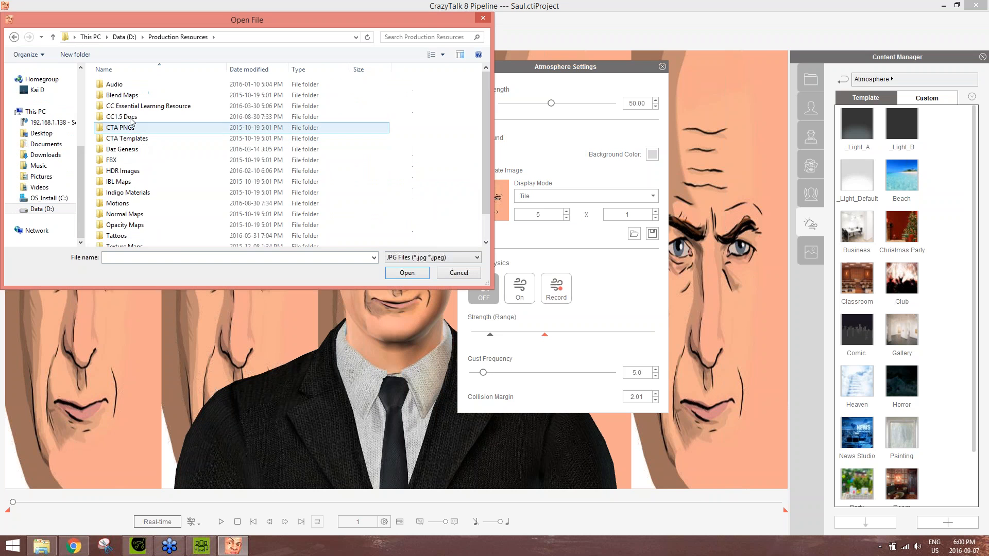
{"action": "scroll", "coordinate": [158, 182], "scroll_direction": "down", "scroll_amount": 1}
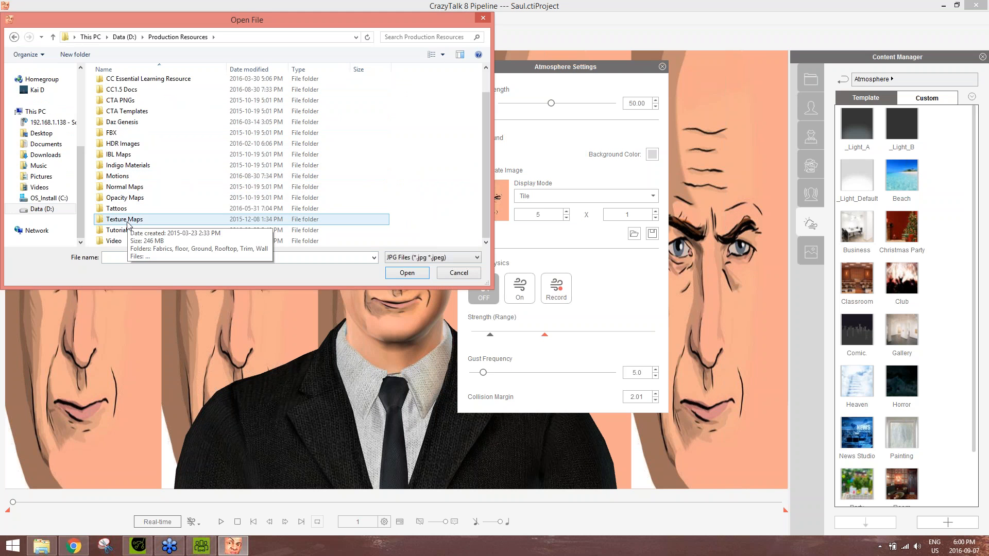
{"action": "double_click", "coordinate": [127, 221]}
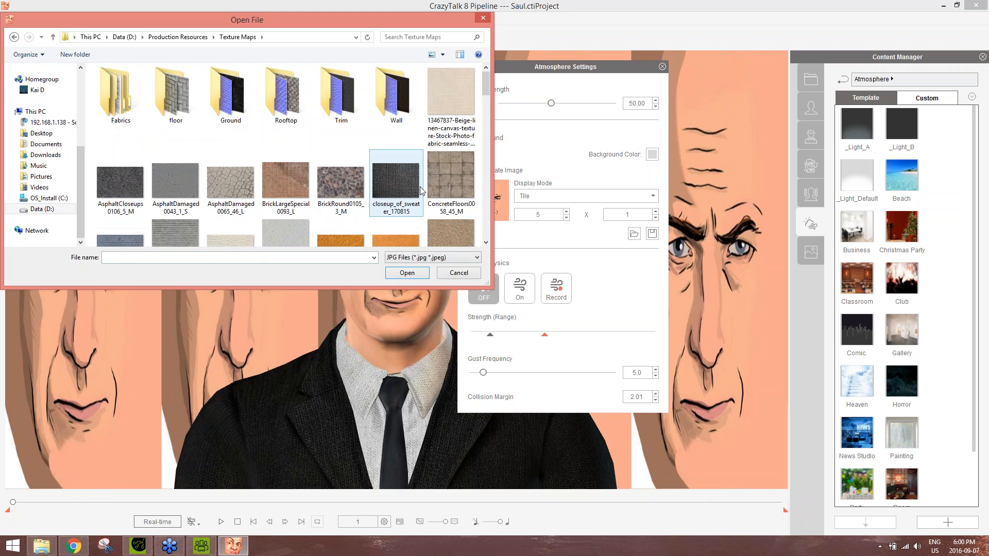
Step: Load the fabric_multiple_woven_colours_9271280 texture as the background image and close the Atmosphere Settings
{"action": "scroll", "coordinate": [287, 179], "scroll_direction": "down", "scroll_amount": 2}
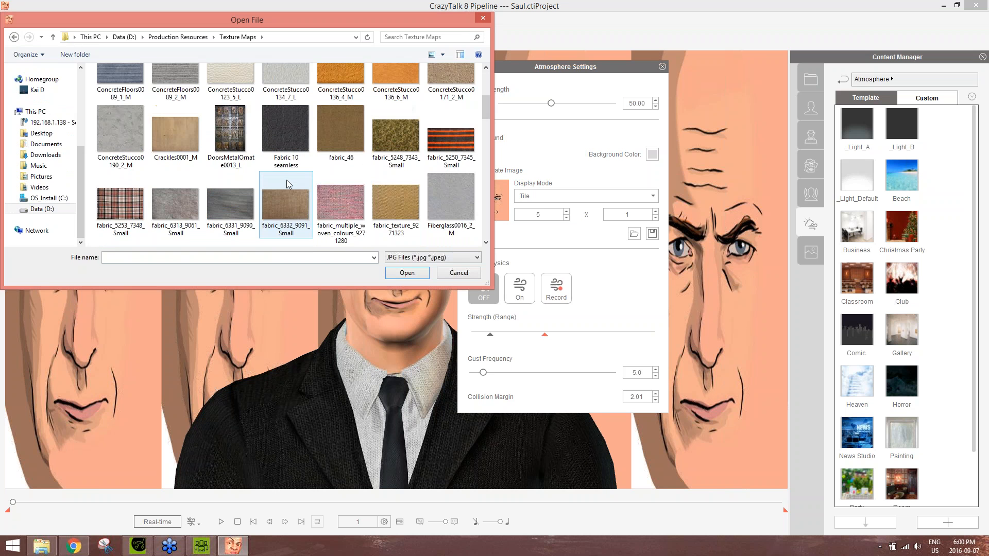
{"action": "double_click", "coordinate": [352, 213]}
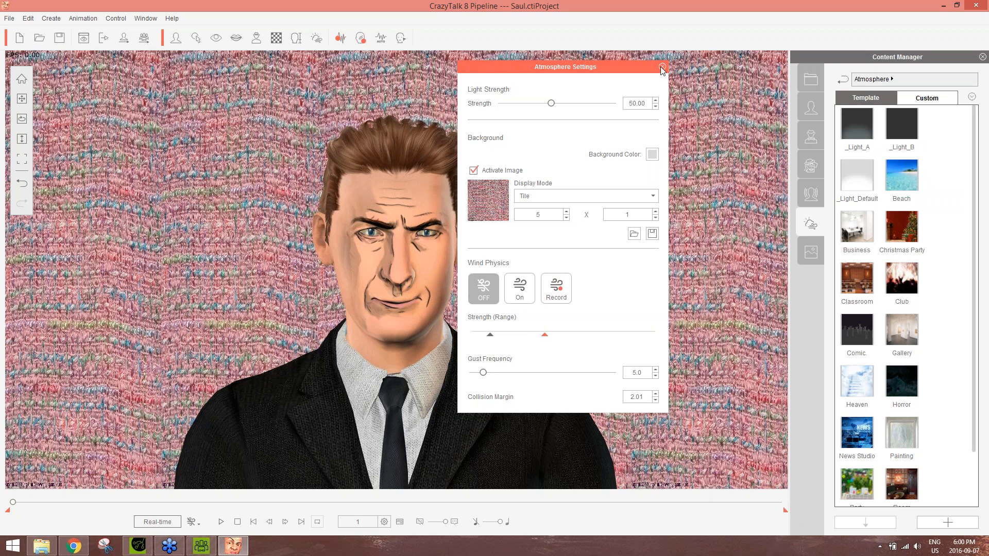
{"action": "left_click", "coordinate": [662, 67]}
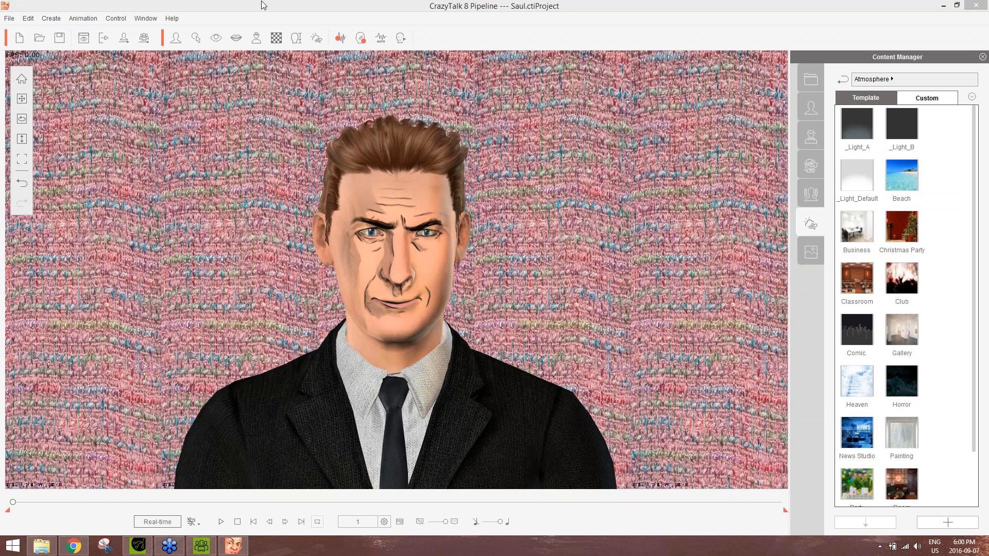
Step: Reopen the Atmosphere Settings, replace the background image with the AsphaltDamaged0043_1_S texture, and close the settings
{"action": "left_click", "coordinate": [51, 18]}
{"action": "left_click", "coordinate": [83, 135]}
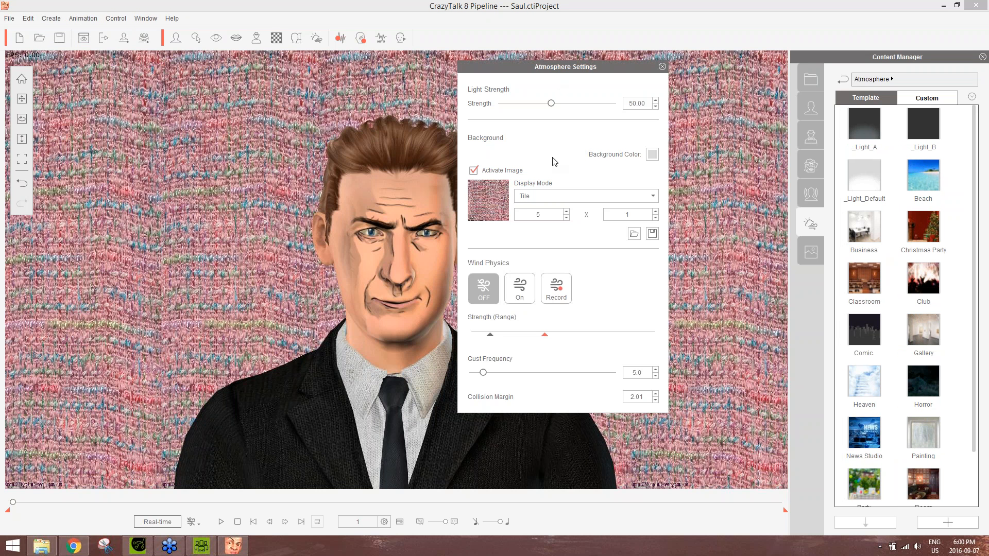
{"action": "left_click", "coordinate": [487, 195]}
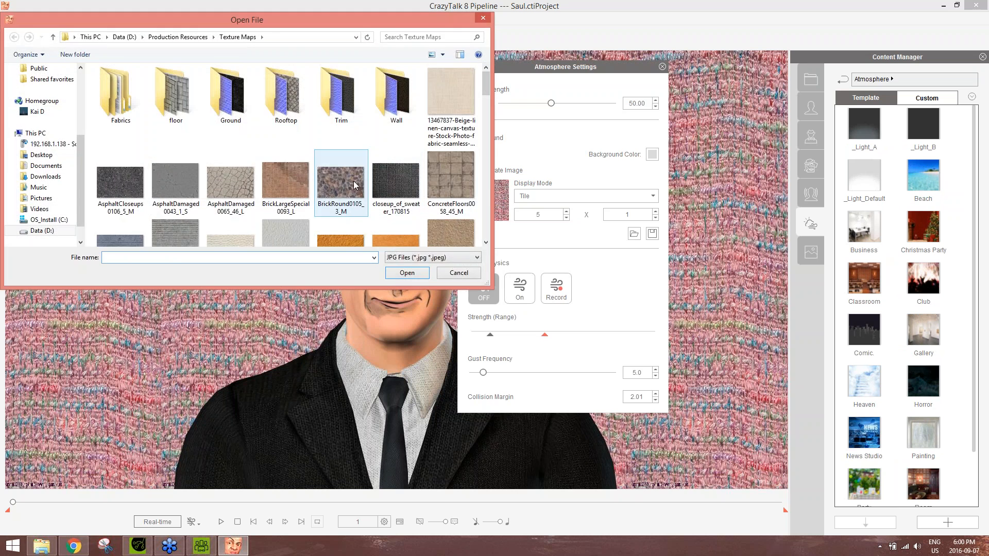
{"action": "double_click", "coordinate": [175, 183]}
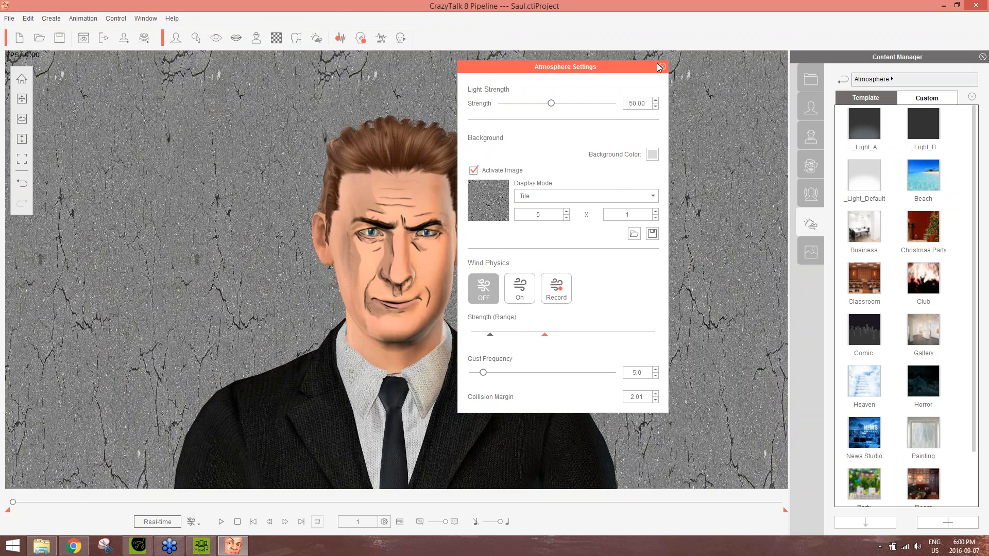
{"action": "left_click", "coordinate": [661, 66]}
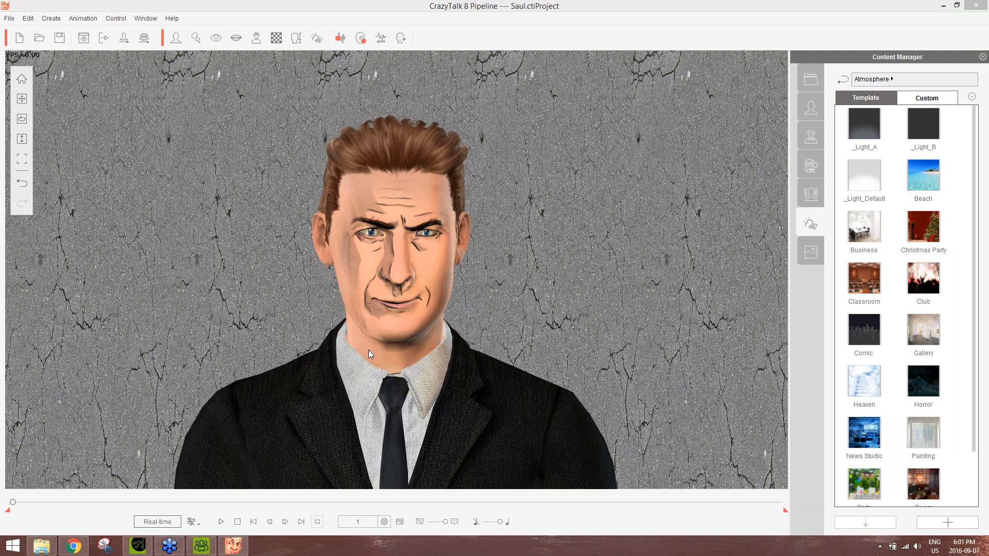
Step: Switch to iClone 6 Pro, select the character, and bring up the Adjust Color settings of its Skin_Head material
{"action": "left_click", "coordinate": [443, 10]}
{"action": "left_click", "coordinate": [143, 545]}
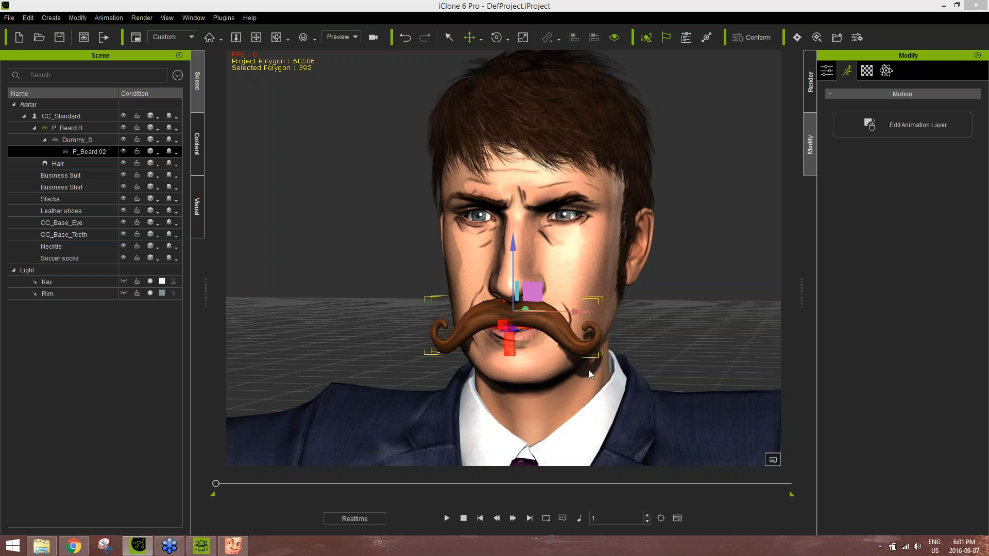
{"action": "right_click_drag", "start_coordinate": [601, 381], "coordinate": [598, 354]}
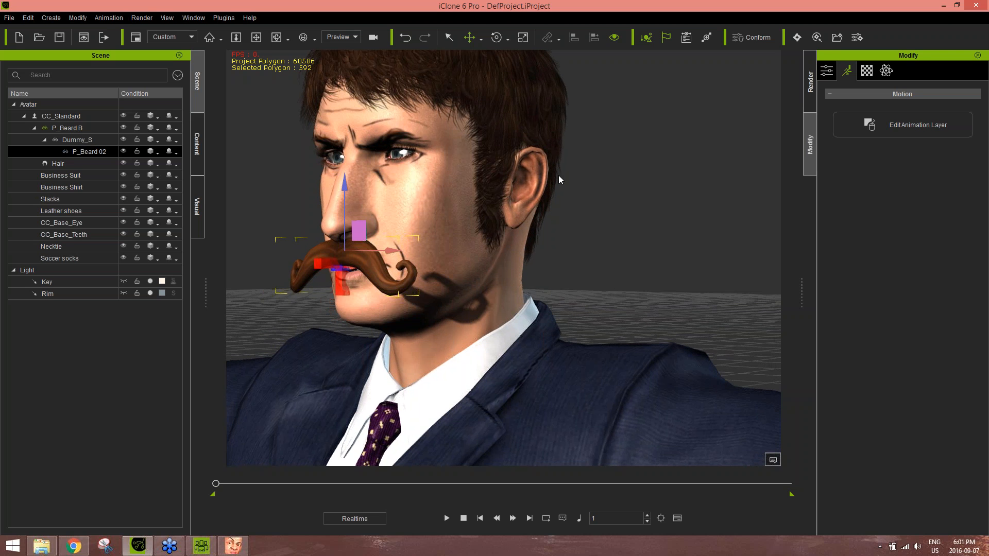
{"action": "left_click", "coordinate": [457, 227]}
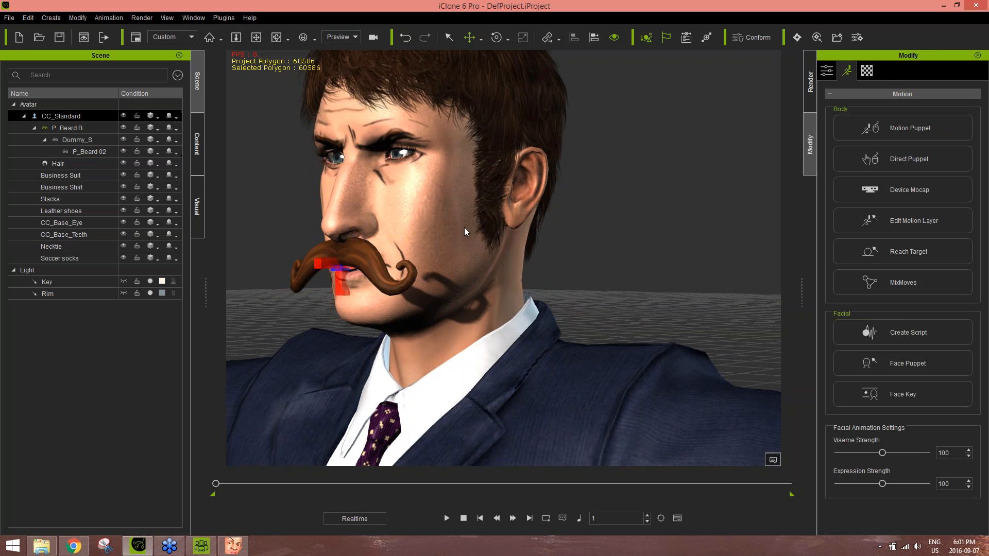
{"action": "left_click", "coordinate": [869, 74]}
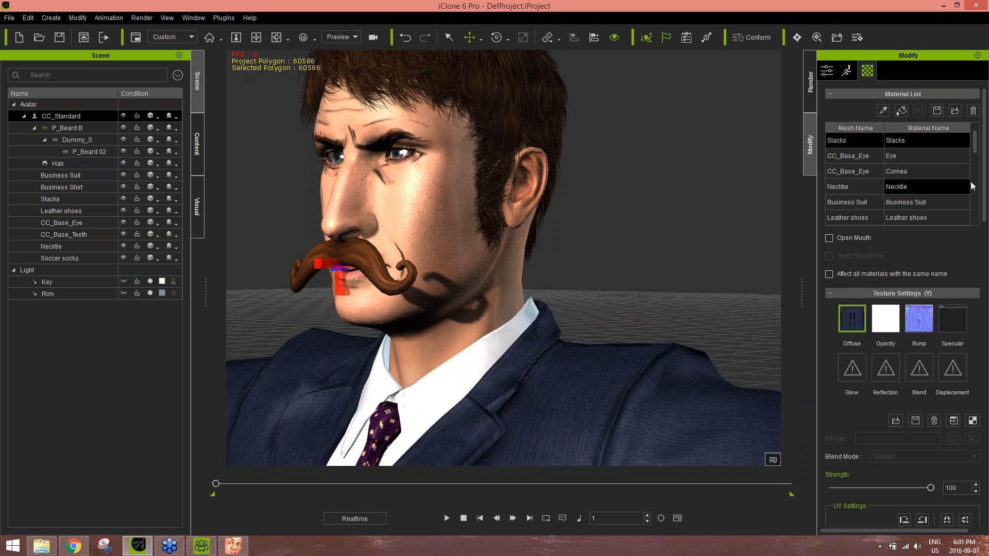
{"action": "scroll", "coordinate": [976, 163], "scroll_direction": "down", "scroll_amount": 4}
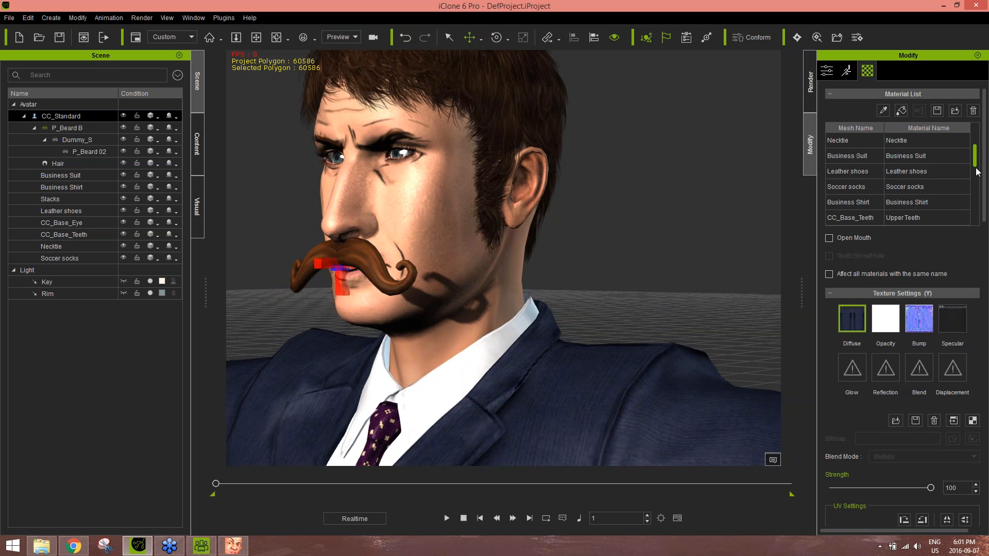
{"action": "left_click_drag", "start_coordinate": [976, 175], "coordinate": [981, 212]}
{"action": "left_click", "coordinate": [915, 178]}
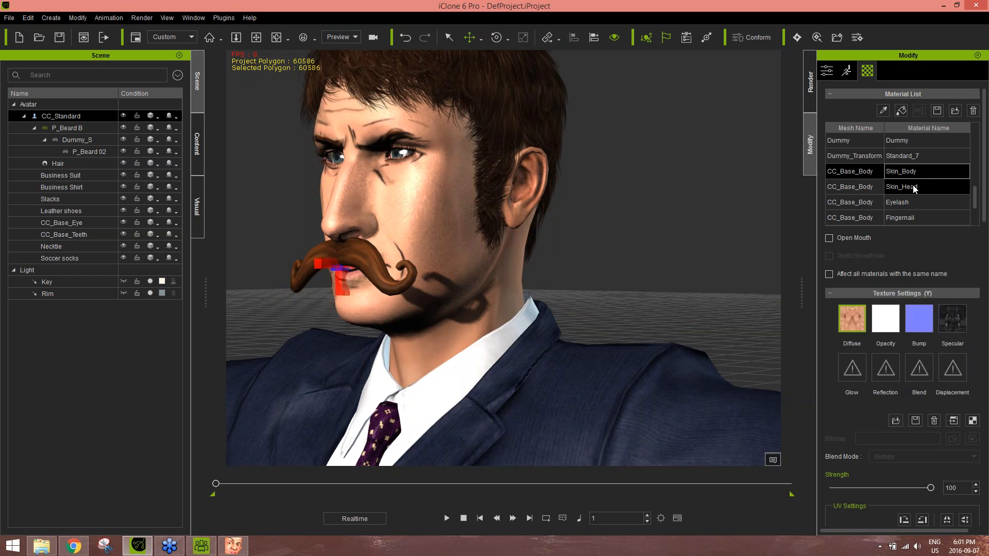
{"action": "left_click", "coordinate": [915, 188]}
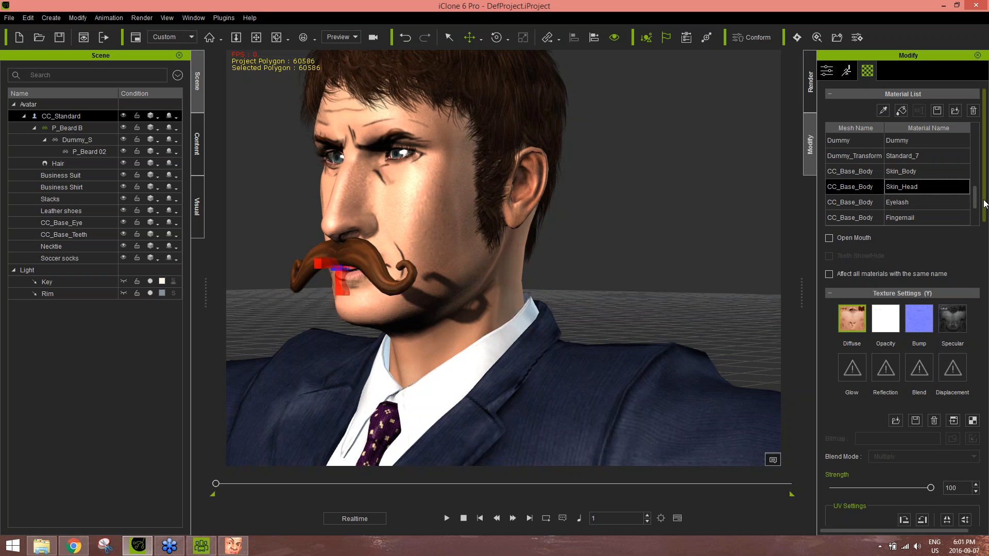
{"action": "left_click_drag", "start_coordinate": [985, 203], "coordinate": [985, 500]}
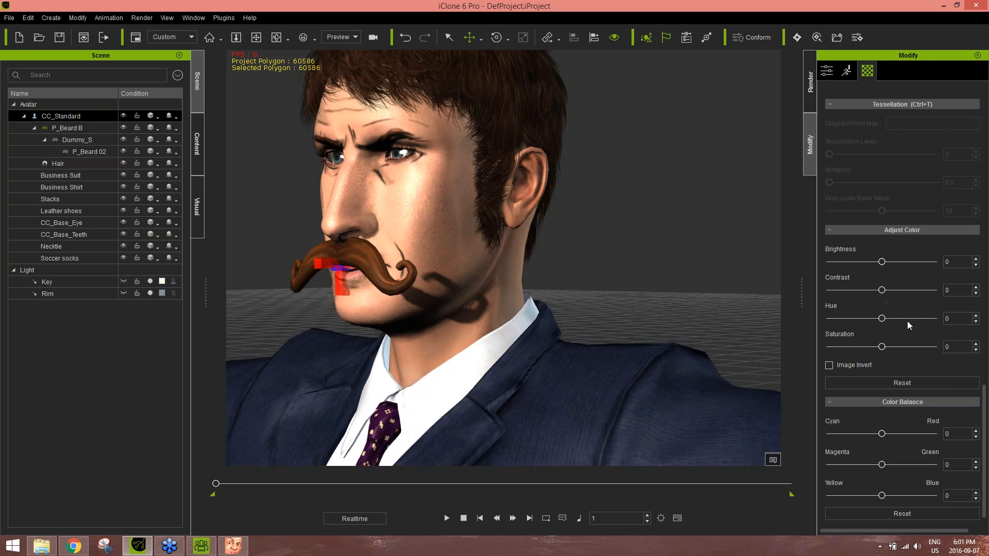
Step: Try Brightness values of -12 and -4 on the Skin_Head material while checking the neck seam, and reset it to 0
{"action": "left_click_drag", "start_coordinate": [882, 261], "coordinate": [876, 263]}
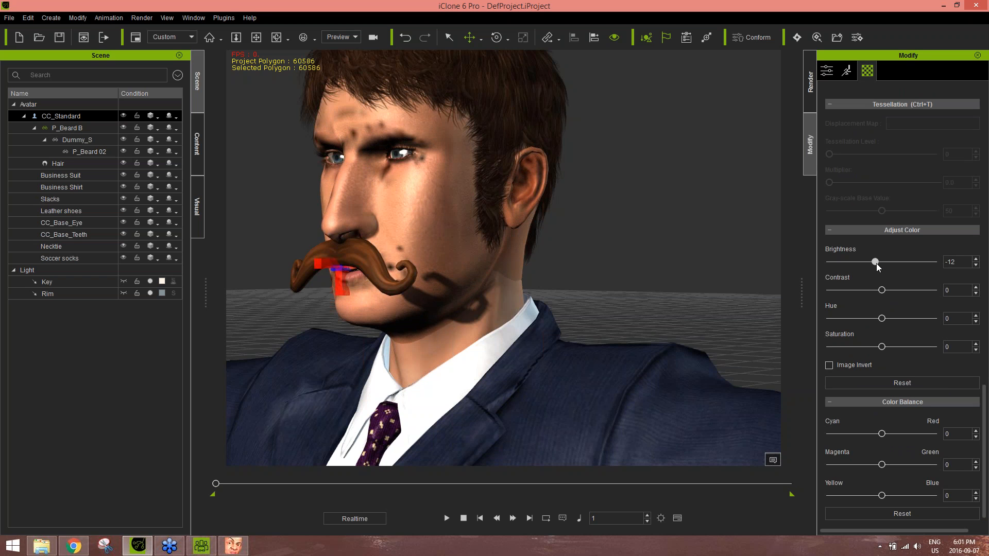
{"action": "right_click_drag", "start_coordinate": [589, 434], "coordinate": [448, 433]}
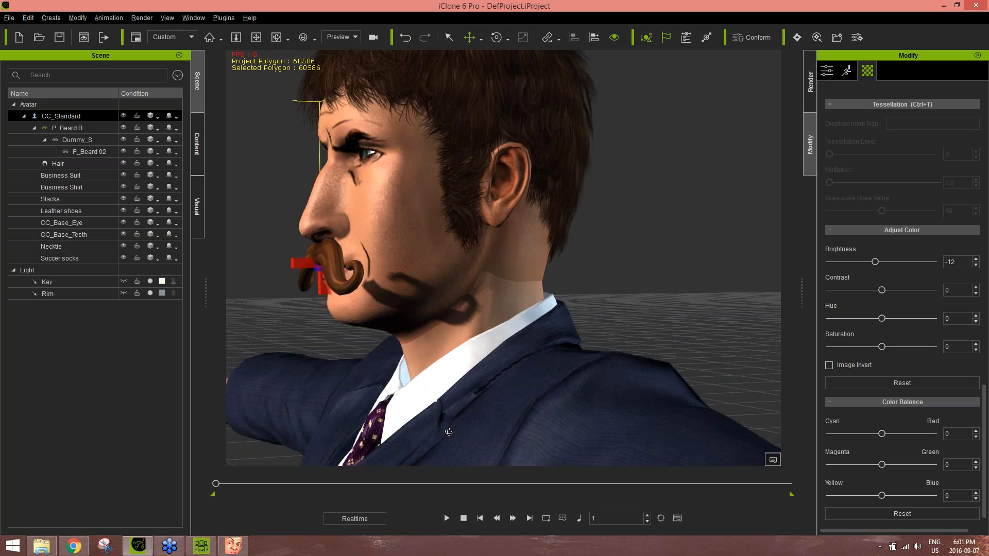
{"action": "scroll", "coordinate": [511, 365], "scroll_direction": "up", "scroll_amount": 2}
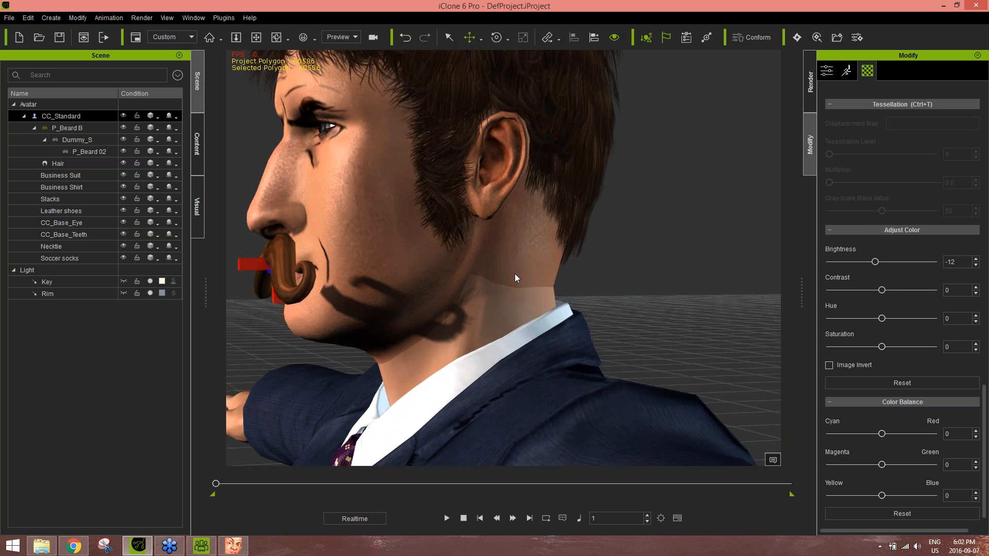
{"action": "left_click_drag", "start_coordinate": [874, 261], "coordinate": [879, 265]}
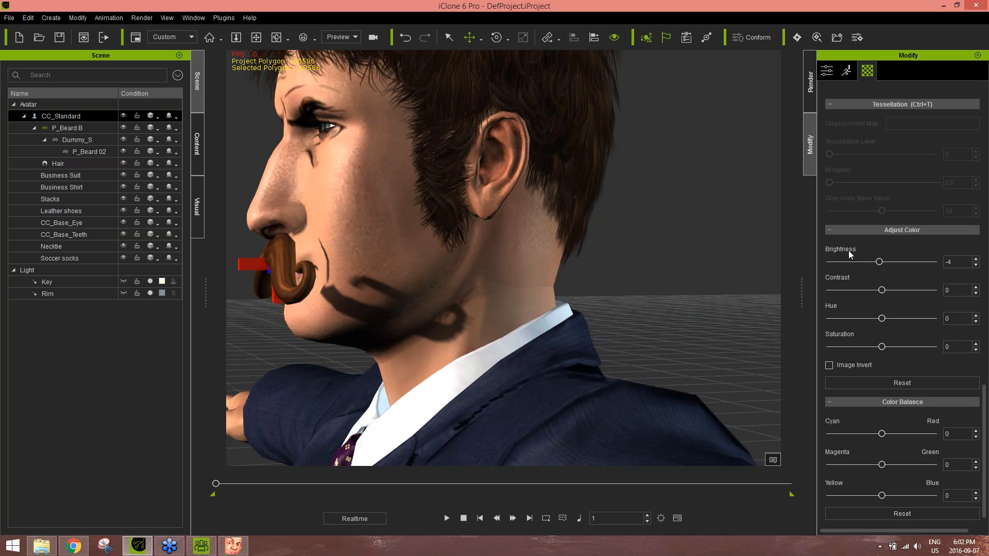
{"action": "double_click", "coordinate": [948, 262]}
{"action": "type", "text": "0"}
{"action": "key", "text": "Return"}
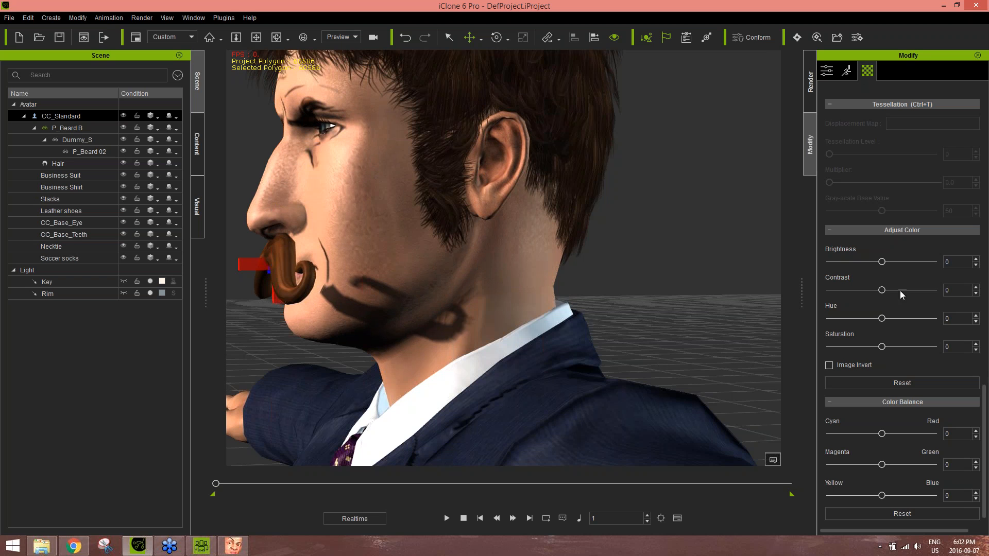
Step: Set Brightness to -10 on both the Skin_Head and Skin_Body materials so the head and neck tones match
{"action": "right_click_drag", "start_coordinate": [472, 293], "coordinate": [518, 338]}
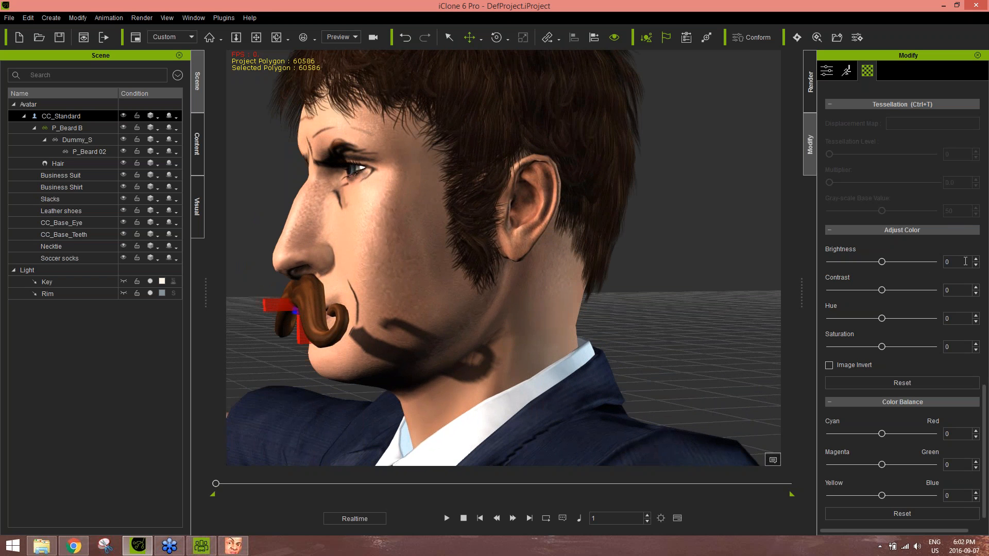
{"action": "type", "text": "10"}
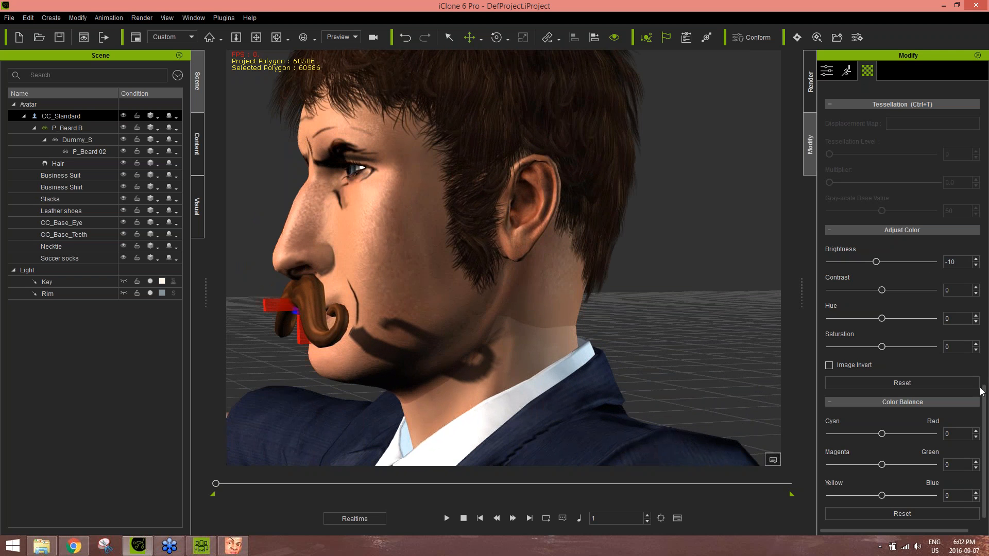
{"action": "left_click_drag", "start_coordinate": [985, 406], "coordinate": [985, 116]}
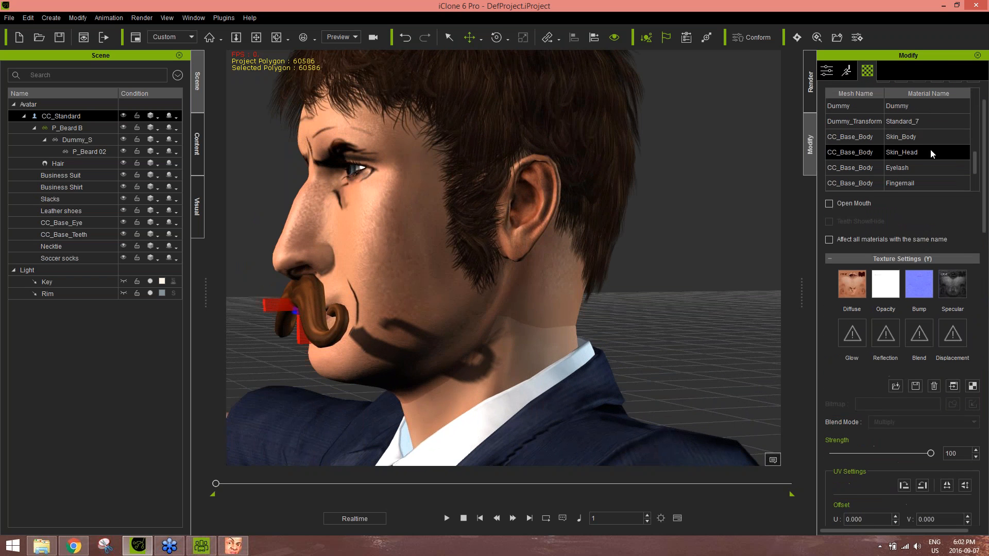
{"action": "left_click", "coordinate": [925, 141]}
{"action": "left_click_drag", "start_coordinate": [984, 182], "coordinate": [987, 466]}
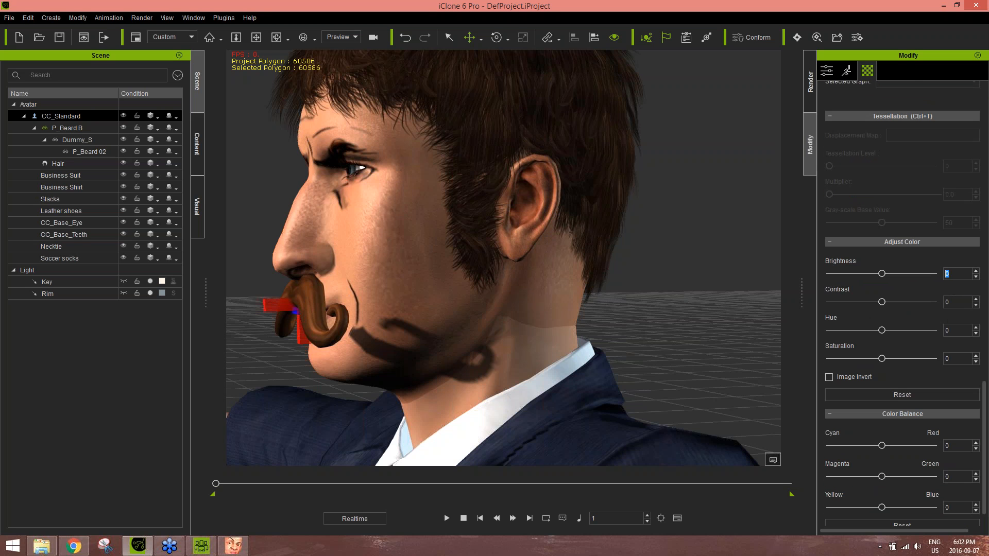
{"action": "type", "text": "-10"}
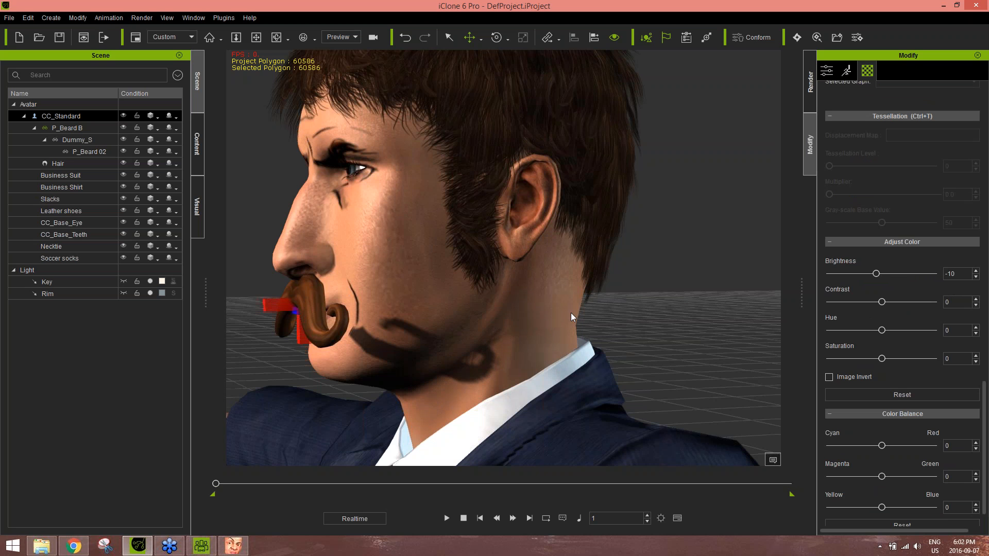
Step: Examine the character's adjusted skin tone from the front and at a three-quarter angle
{"action": "mouse_move", "coordinate": [637, 370]}
{"action": "right_mouse_down"}
{"action": "mouse_move", "coordinate": [387, 432]}
{"action": "mouse_move", "coordinate": [451, 390]}
{"action": "mouse_move", "coordinate": [653, 369]}
{"action": "mouse_move", "coordinate": [638, 374]}
{"action": "right_mouse_up"}
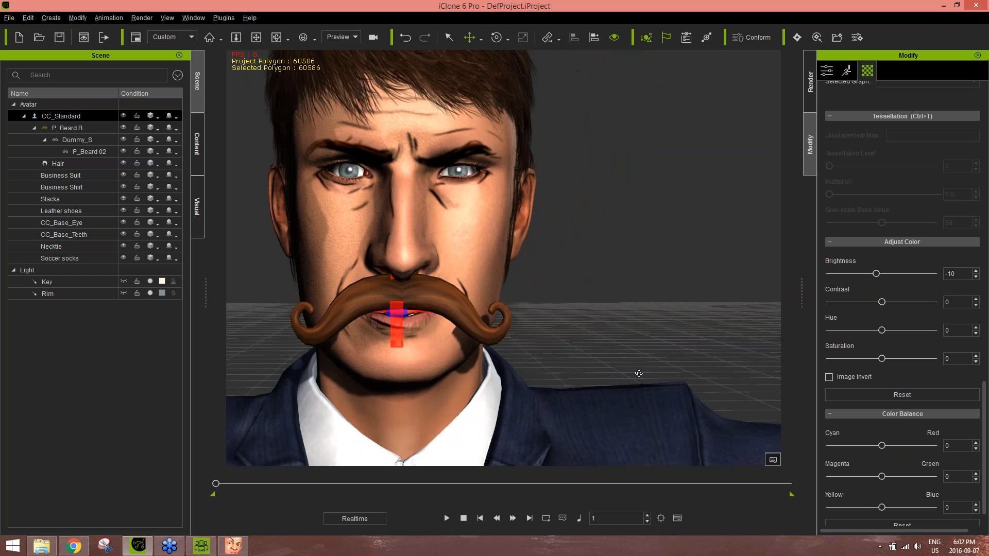
{"action": "middle_click_drag", "start_coordinate": [578, 318], "coordinate": [631, 320]}
{"action": "scroll", "coordinate": [634, 328], "scroll_direction": "down", "scroll_amount": 3}
{"action": "right_click_drag", "start_coordinate": [638, 333], "coordinate": [567, 331]}
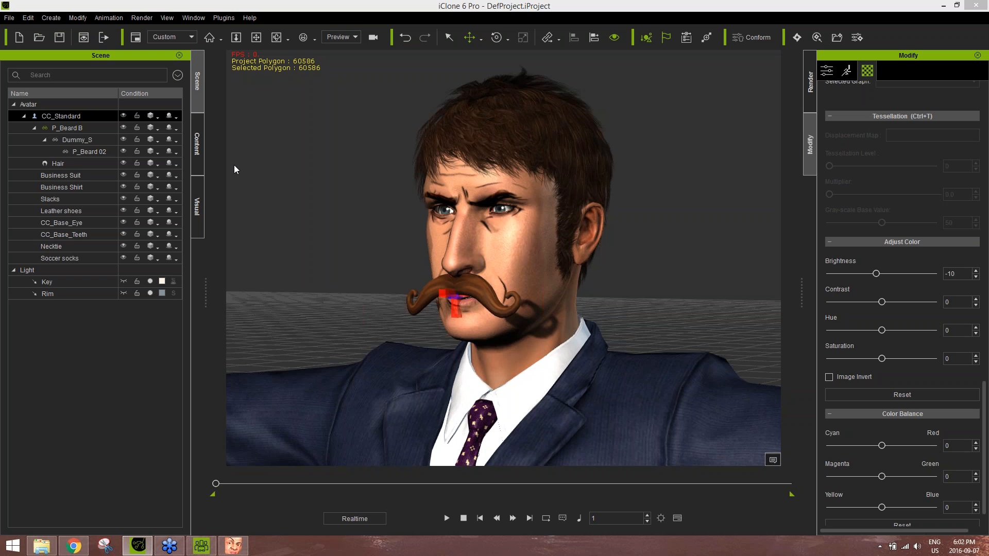
{"action": "left_click", "coordinate": [299, 13]}
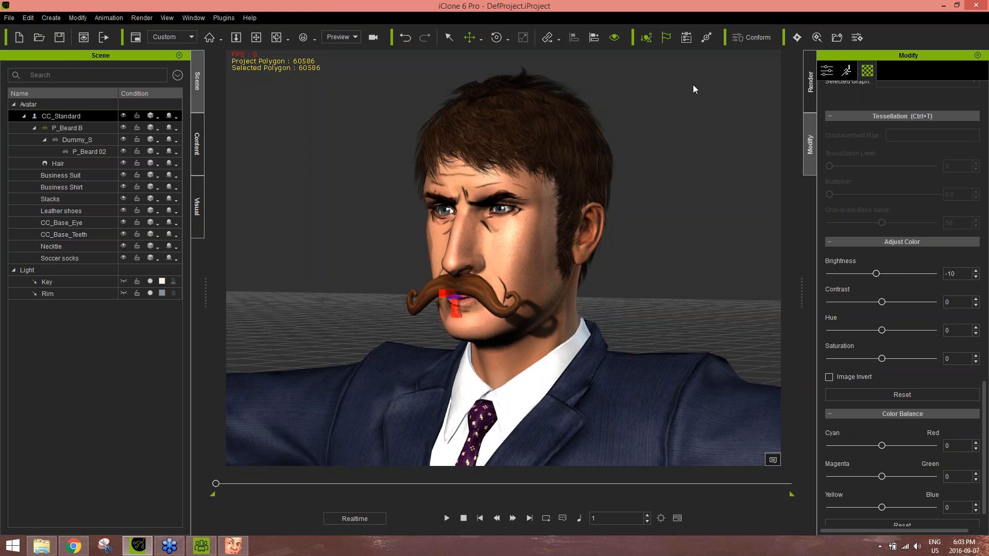
Step: Find the ToKoMotion Stylized Animals avatars in the iClone content library
{"action": "left_click", "coordinate": [197, 146]}
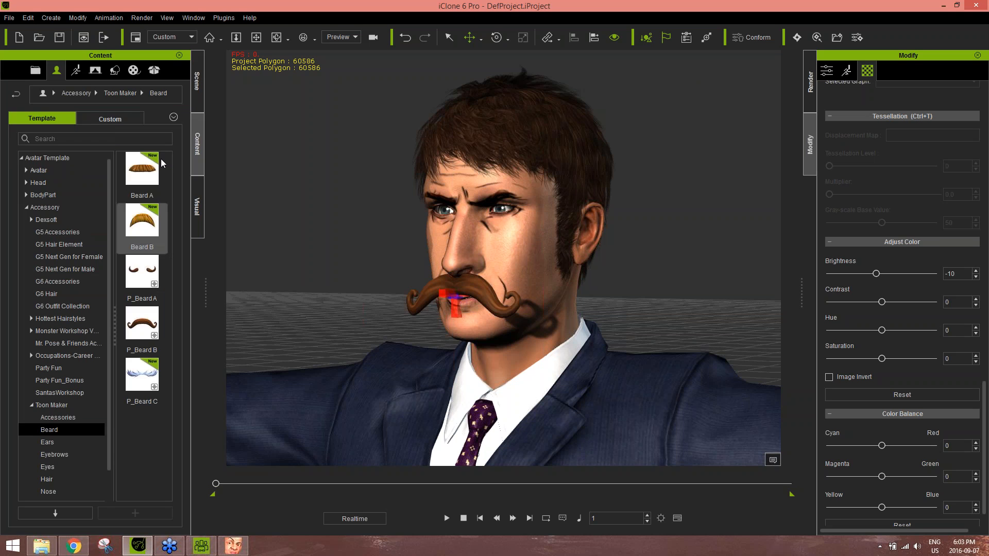
{"action": "left_click", "coordinate": [26, 208]}
{"action": "left_click", "coordinate": [26, 170]}
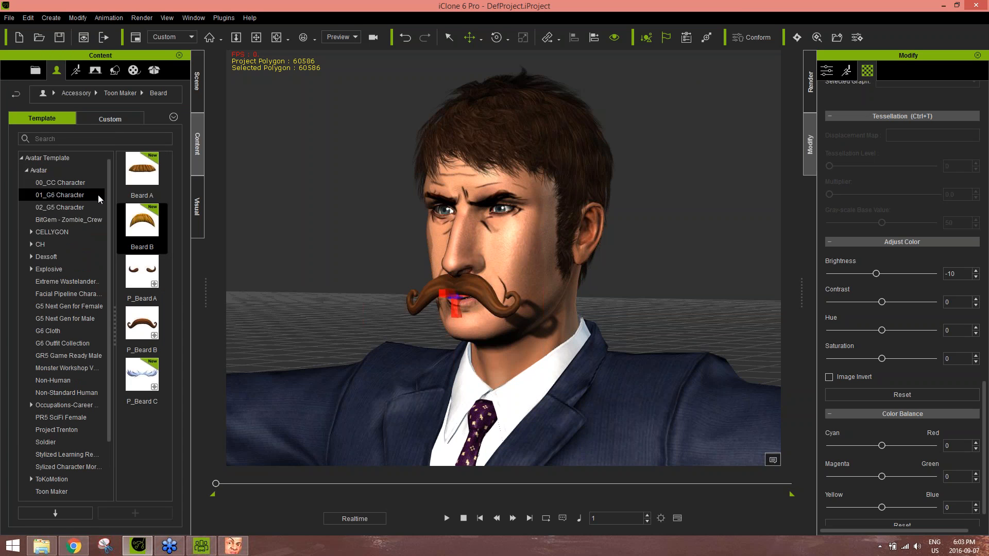
{"action": "scroll", "coordinate": [106, 309], "scroll_direction": "down", "scroll_amount": 2}
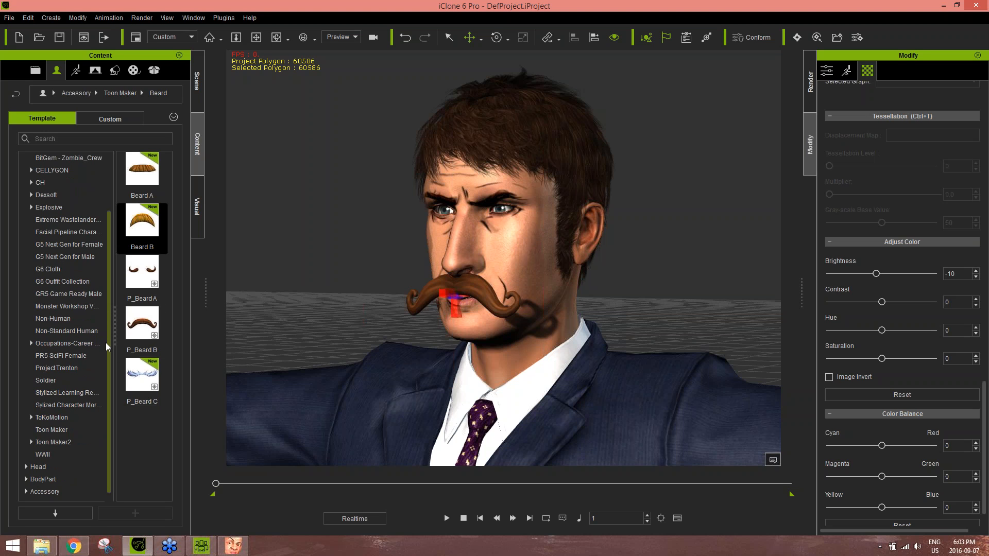
{"action": "double_click", "coordinate": [52, 418]}
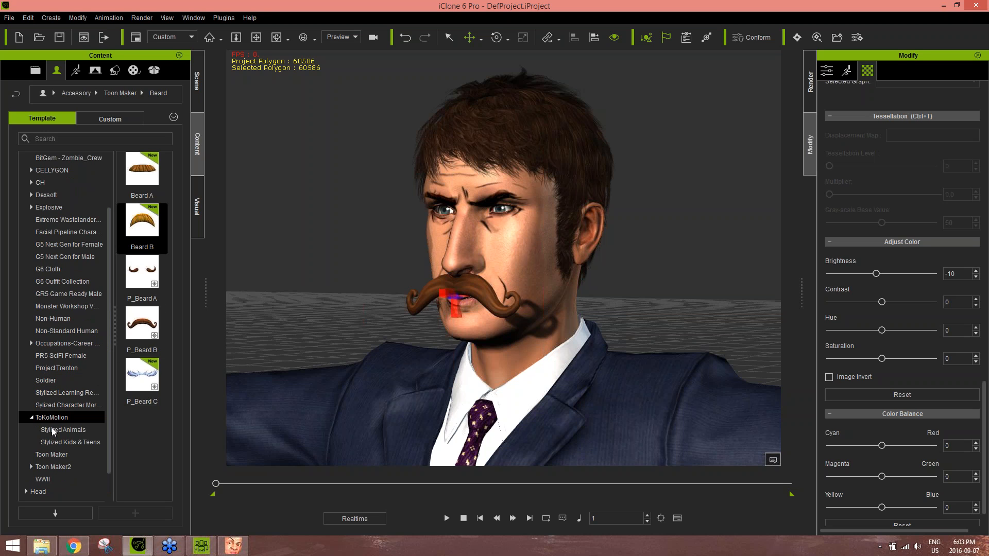
{"action": "left_click", "coordinate": [53, 431]}
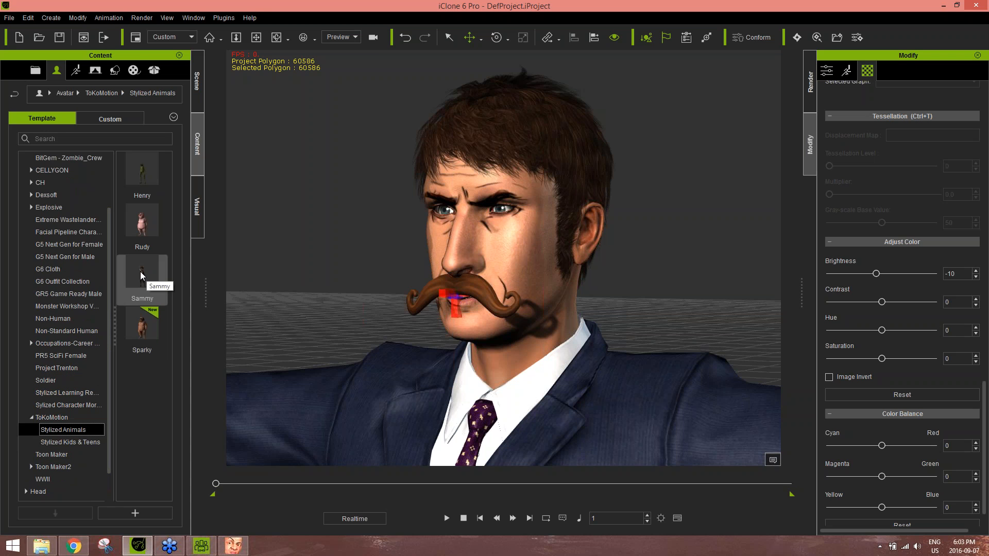
Step: Transfer the Sammy avatar into CrazyTalk 8 in place of the current head and play back its idle motion
{"action": "left_click_drag", "start_coordinate": [140, 275], "coordinate": [393, 382]}
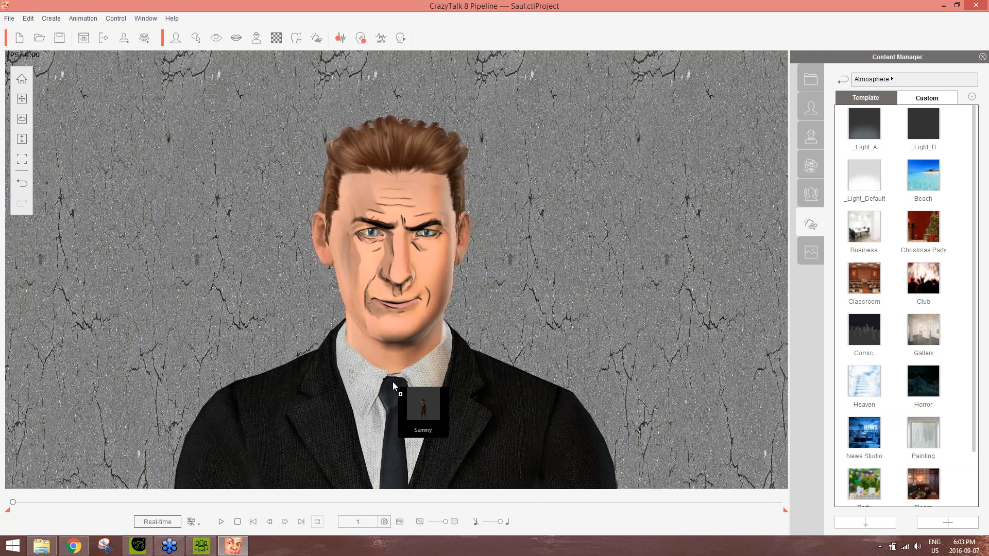
{"action": "left_click_drag", "start_coordinate": [392, 382], "coordinate": [392, 382]}
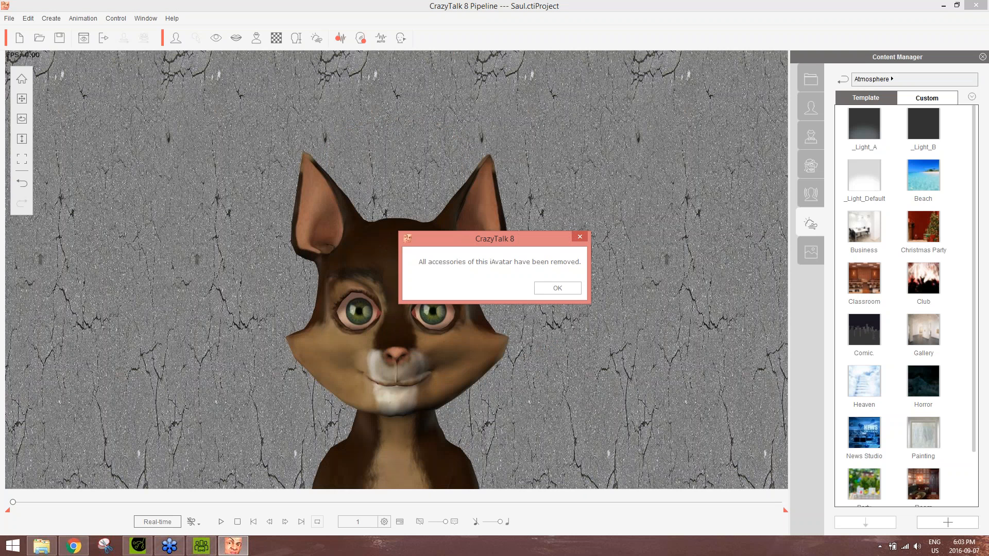
{"action": "left_click", "coordinate": [558, 288]}
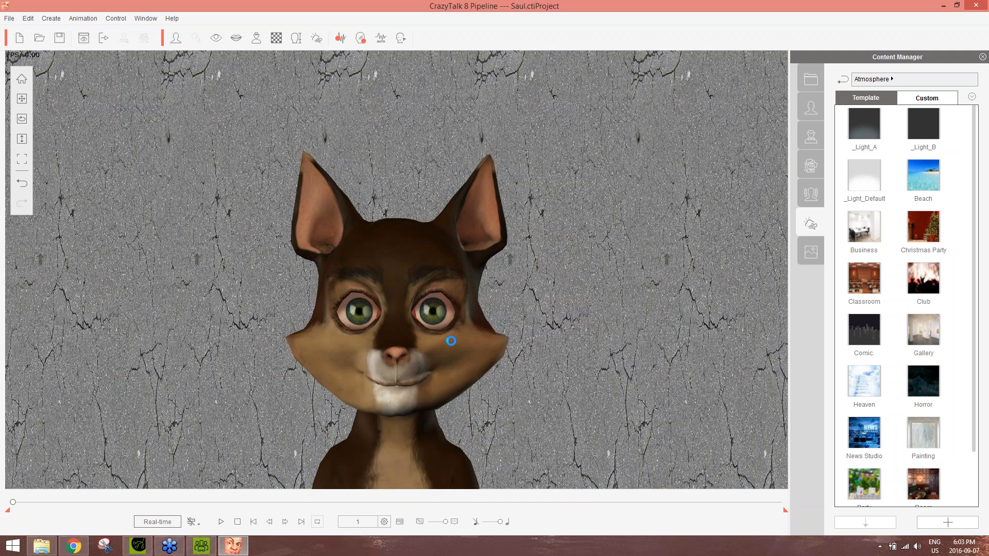
{"action": "left_click", "coordinate": [220, 522]}
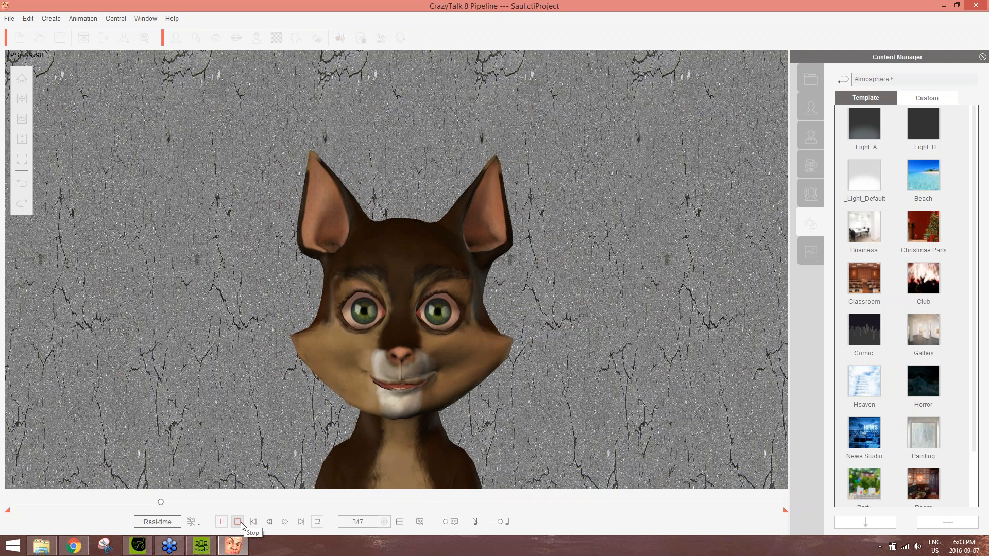
{"action": "left_click", "coordinate": [238, 522]}
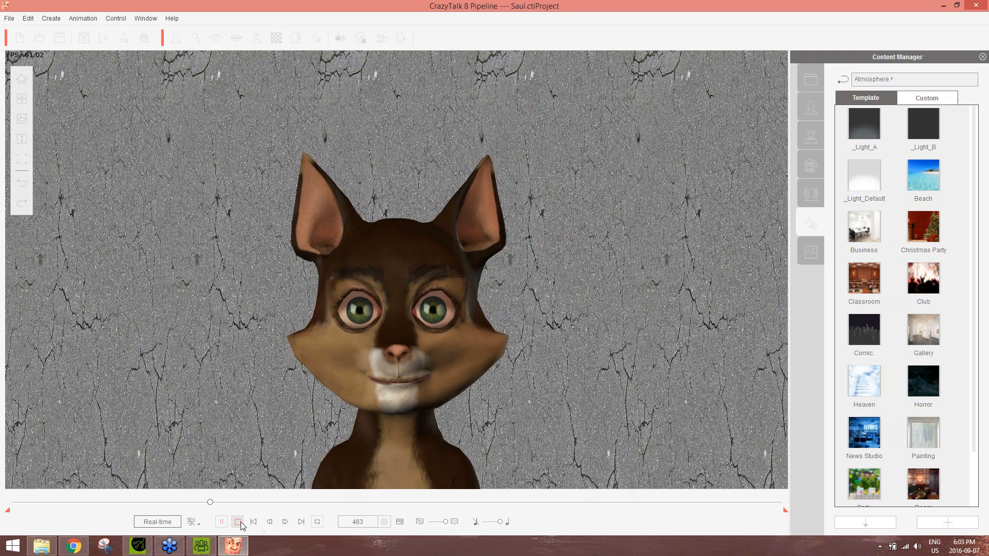
Step: Preview Face Puppet on Sammy with the first animation profile and the second full face control
{"action": "left_click", "coordinate": [361, 37]}
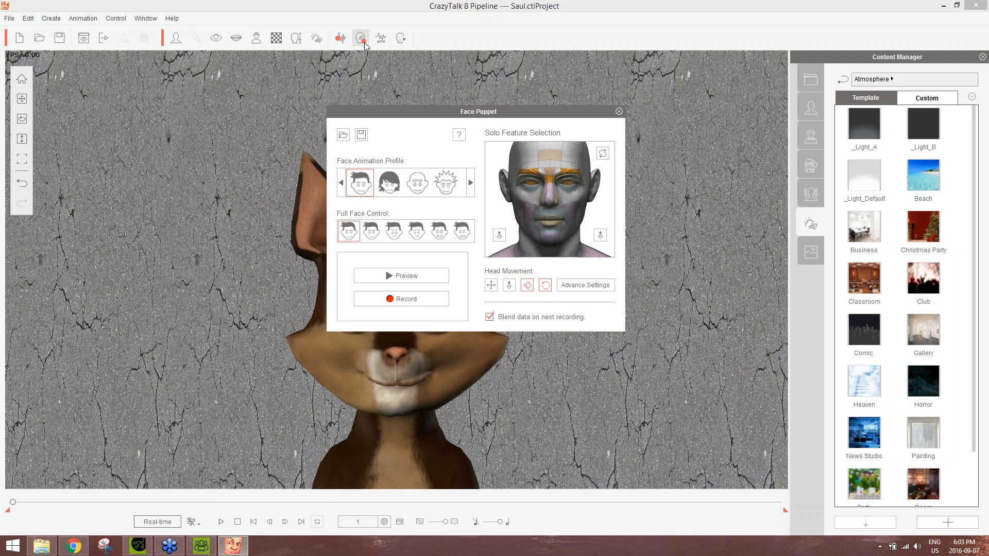
{"action": "left_click_drag", "start_coordinate": [475, 112], "coordinate": [742, 187]}
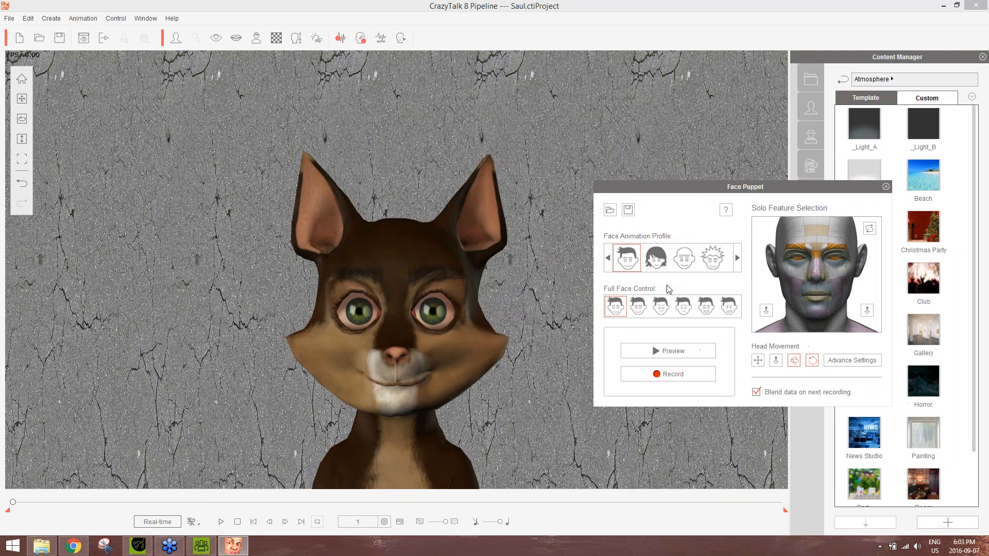
{"action": "left_click", "coordinate": [637, 306]}
{"action": "key", "text": "space"}
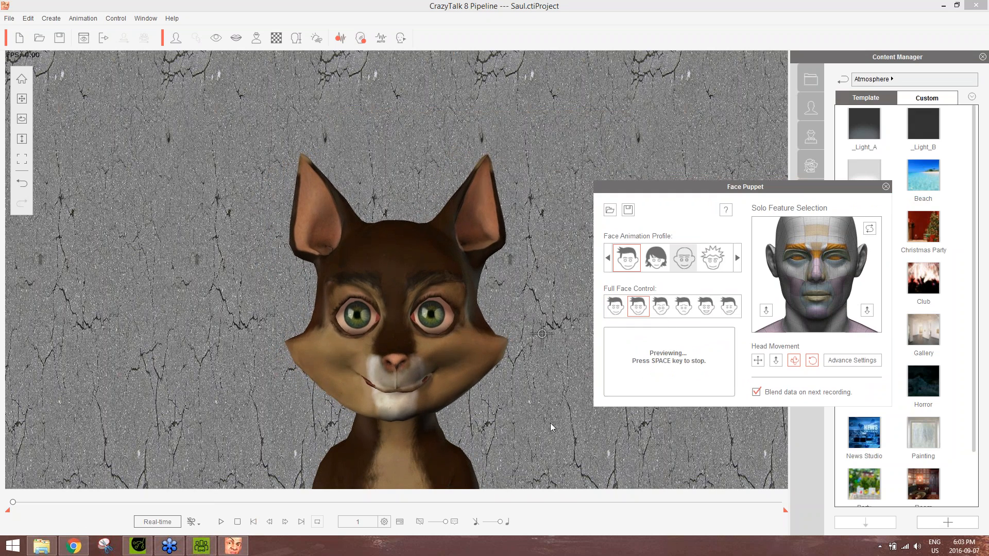
{"action": "key", "text": "space"}
Step: Preview Face Puppet with the fourth animation profile and fourth full face control, and close Face Puppet
{"action": "left_click", "coordinate": [712, 258]}
{"action": "left_click", "coordinate": [681, 312]}
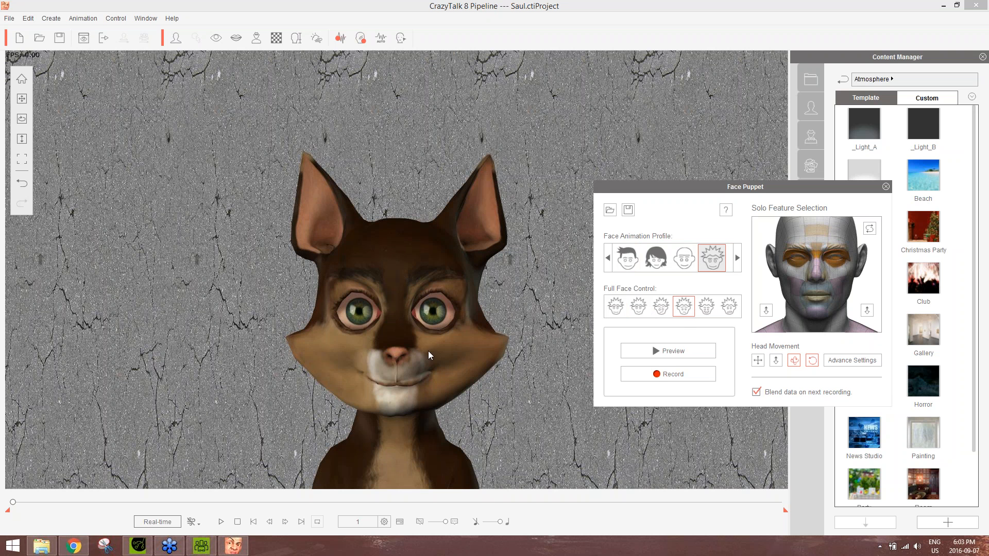
{"action": "key", "text": "space"}
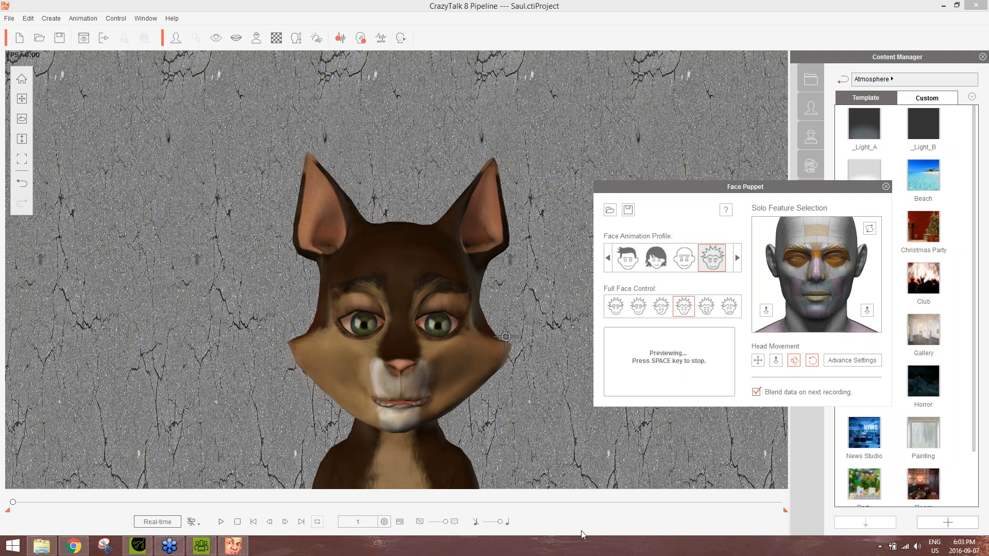
{"action": "key", "text": "space"}
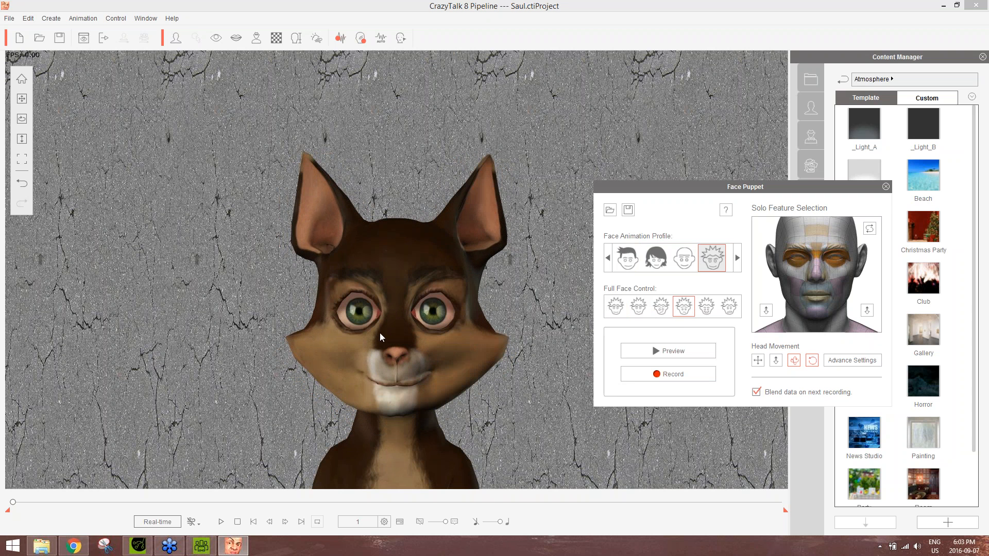
{"action": "left_click", "coordinate": [886, 186]}
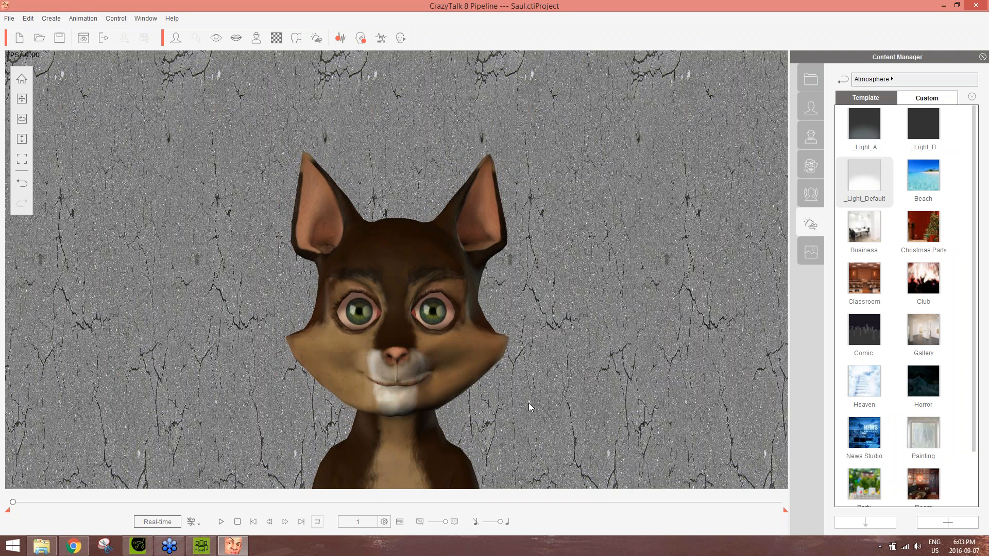
{"action": "left_click", "coordinate": [978, 24]}
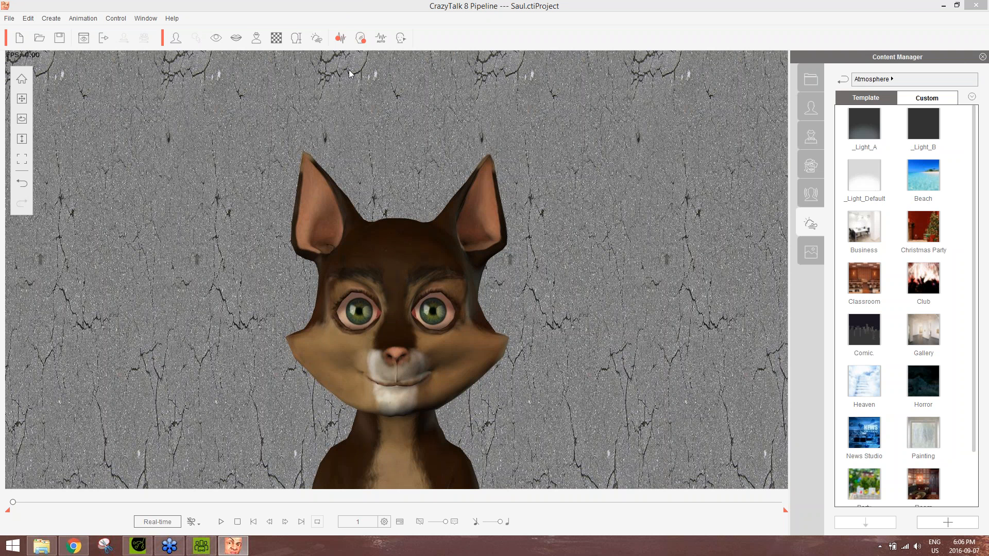
Step: Bring up Sammy's Texture Settings with the Skin_Body material selected, keeping the character unobstructed
{"action": "left_click", "coordinate": [276, 39]}
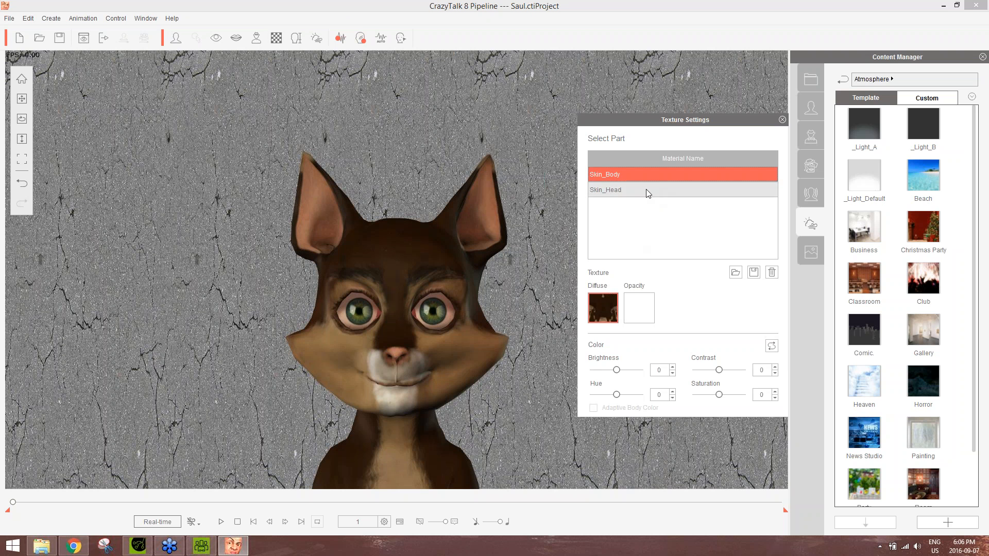
{"action": "left_click", "coordinate": [646, 189]}
{"action": "left_click", "coordinate": [632, 176]}
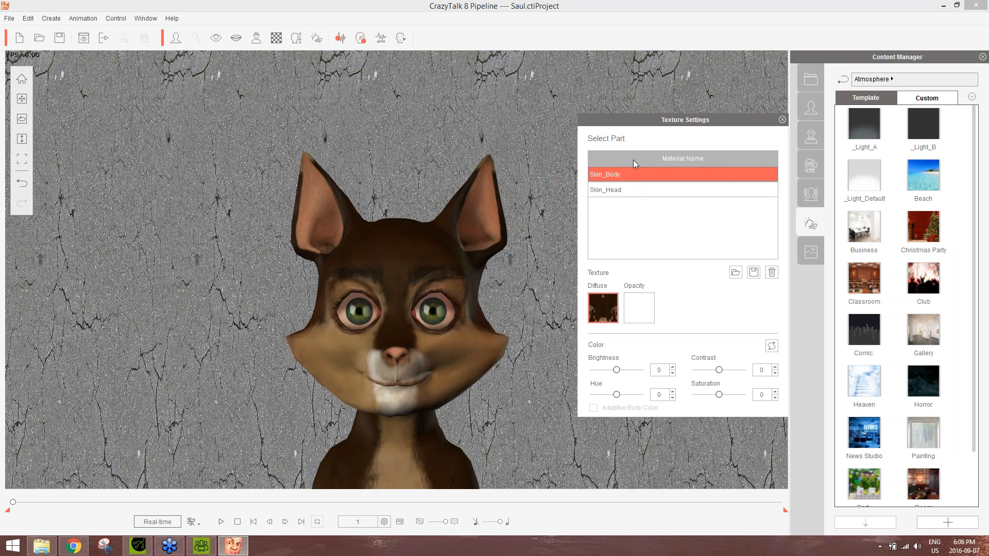
{"action": "left_click_drag", "start_coordinate": [654, 119], "coordinate": [616, 87]}
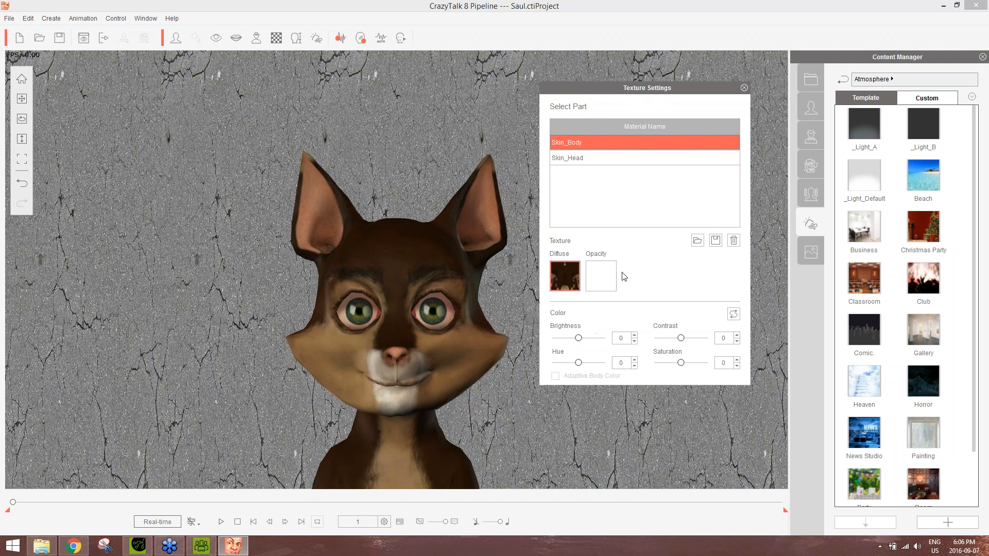
Step: Try a Brightness of -15 on the Skin_Body material and reset it to 0
{"action": "mouse_move", "coordinate": [578, 338]}
{"action": "left_mouse_down"}
{"action": "mouse_move", "coordinate": [588, 339]}
{"action": "mouse_move", "coordinate": [575, 339]}
{"action": "left_mouse_up"}
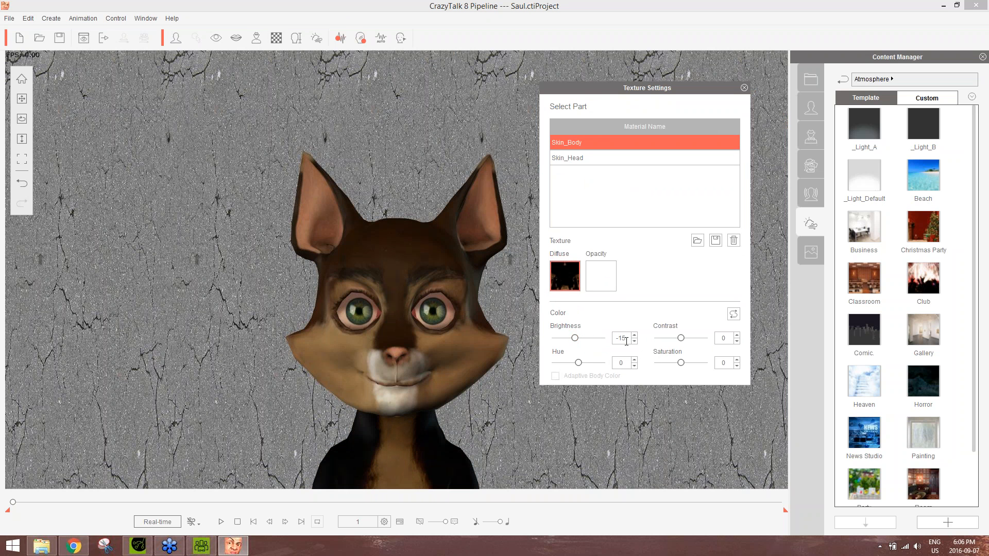
{"action": "double_click", "coordinate": [626, 340]}
{"action": "type", "text": "0"}
{"action": "key", "text": "Return"}
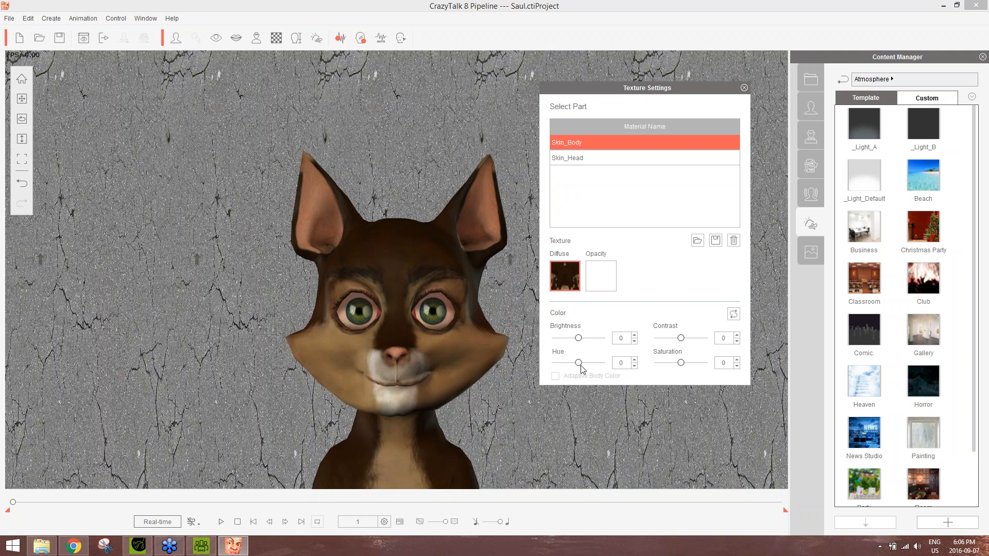
Step: Set Hue to -100 on both the Skin_Body and Skin_Head materials
{"action": "left_click_drag", "start_coordinate": [579, 363], "coordinate": [554, 363]}
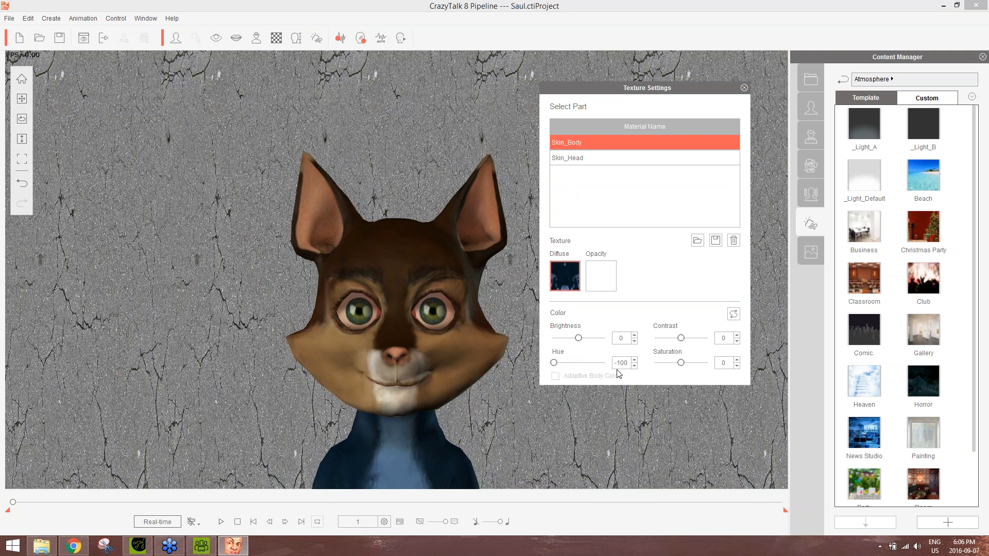
{"action": "left_click", "coordinate": [591, 160]}
{"action": "left_click_drag", "start_coordinate": [578, 363], "coordinate": [545, 368]}
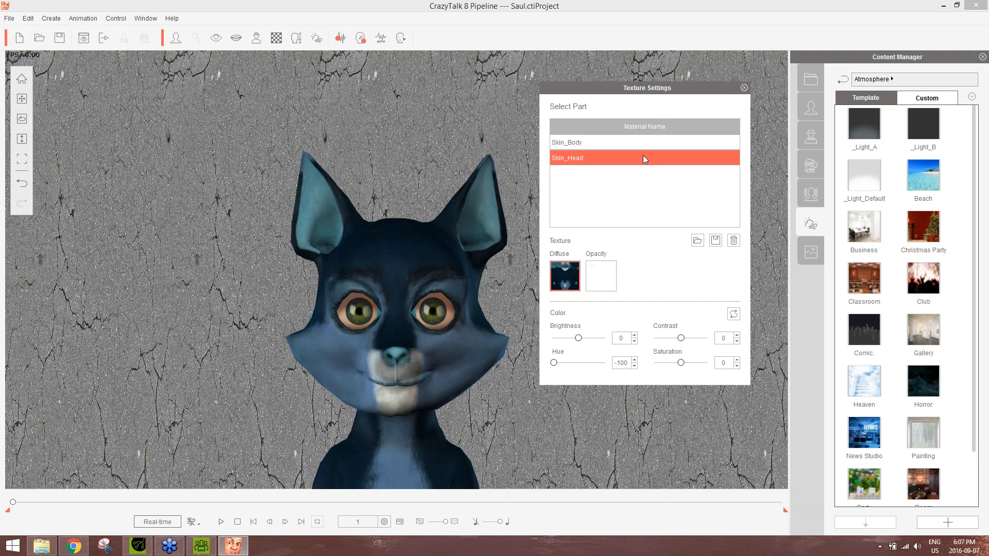
Step: Compare the texture settings of the Skin_Body and Skin_Head materials, and close Texture Settings
{"action": "left_click", "coordinate": [617, 144]}
{"action": "left_click", "coordinate": [611, 156]}
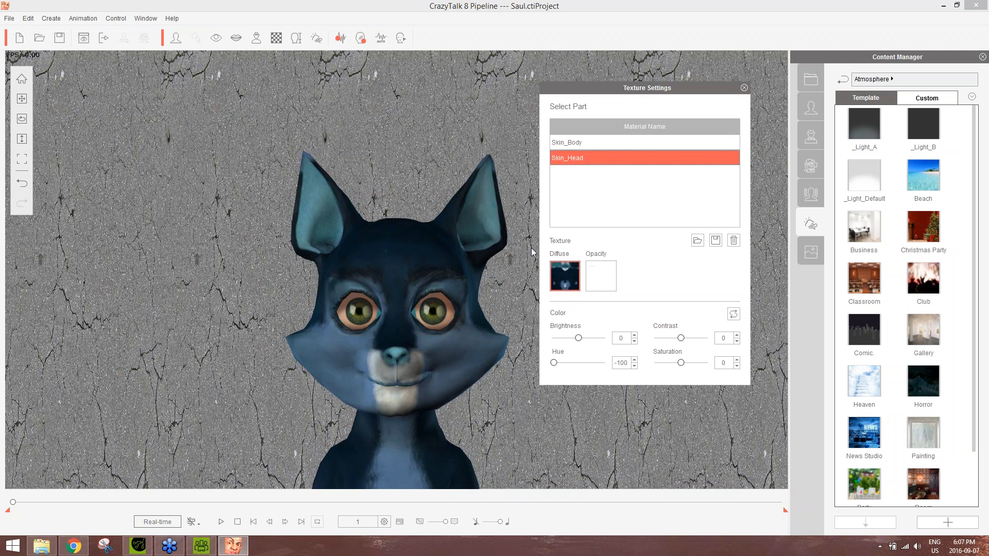
{"action": "left_click", "coordinate": [570, 144]}
{"action": "left_click", "coordinate": [573, 155]}
{"action": "left_click", "coordinate": [573, 143]}
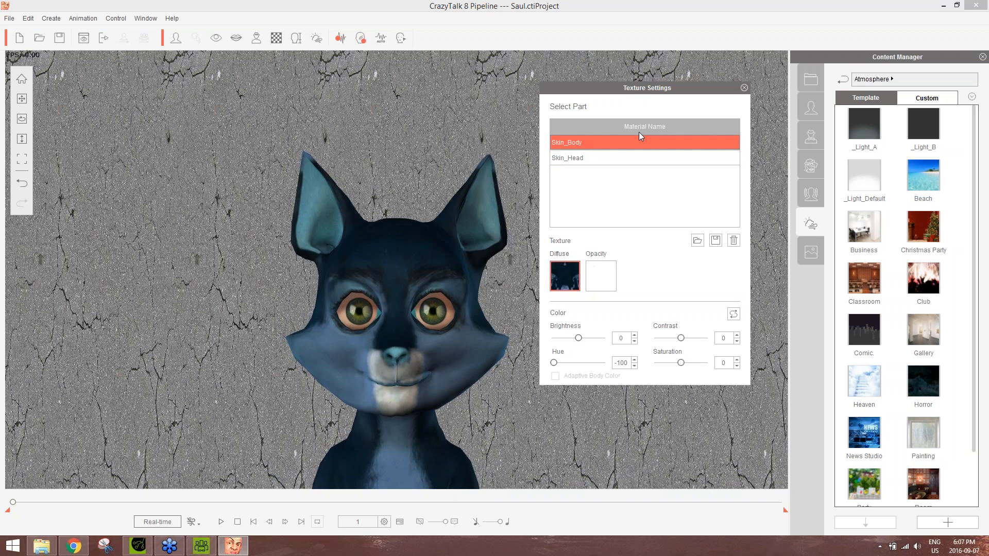
{"action": "left_click", "coordinate": [744, 88]}
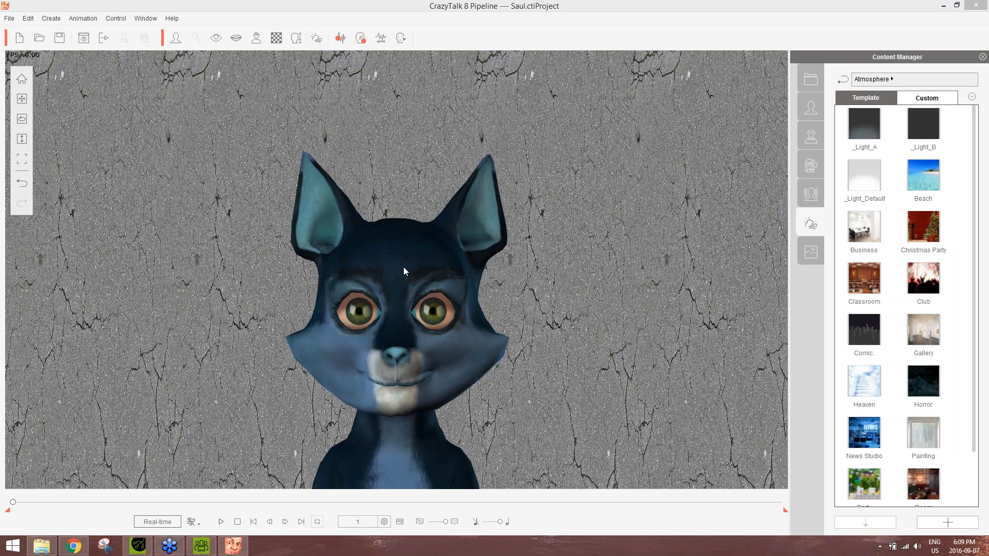
Step: Switch to Chrome and go from the Content Store page to the reallusion.com home page
{"action": "left_click", "coordinate": [73, 546]}
{"action": "left_click", "coordinate": [70, 7]}
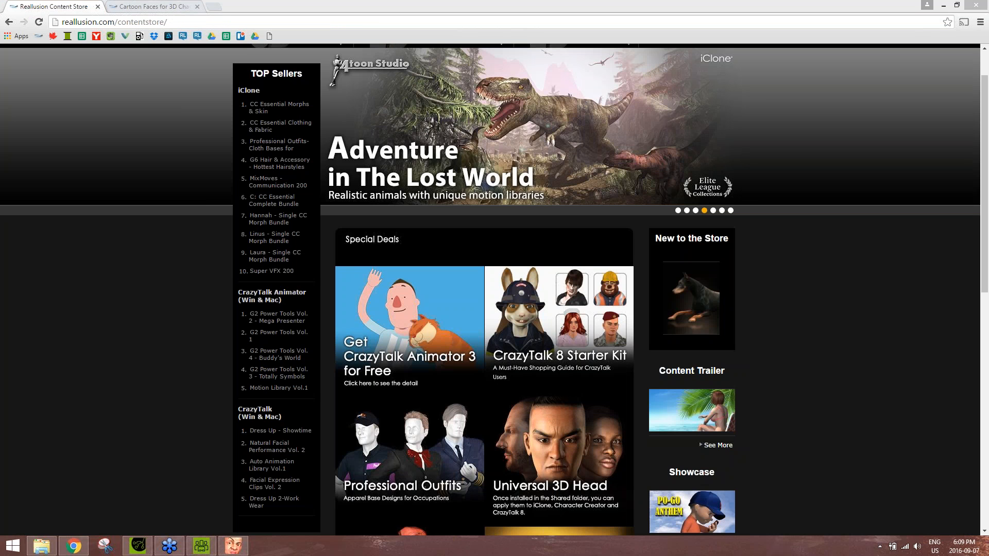
{"action": "left_click_drag", "start_coordinate": [117, 22], "coordinate": [232, 23]}
{"action": "key", "text": "BackSpace"}
{"action": "key", "text": "Return"}
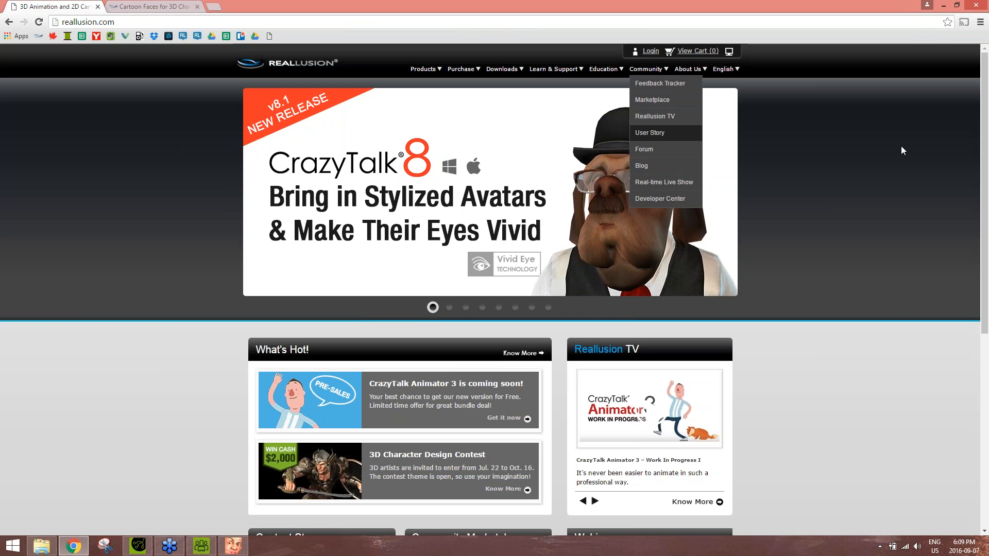
Step: Open the CrazyTalk Animator 3 pre-sales page and examine its offers and Free-Bone Tools section
{"action": "left_click", "coordinate": [450, 307]}
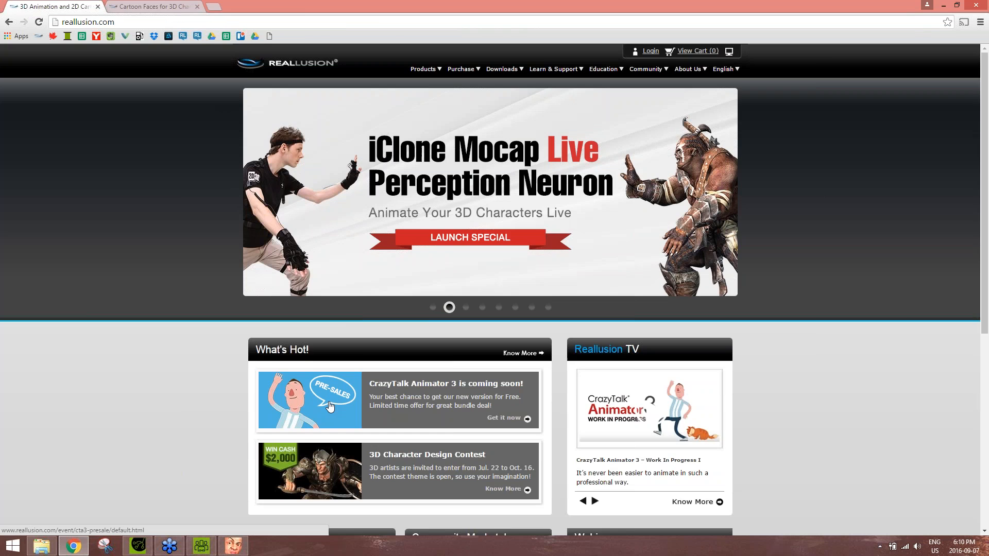
{"action": "left_click", "coordinate": [330, 406]}
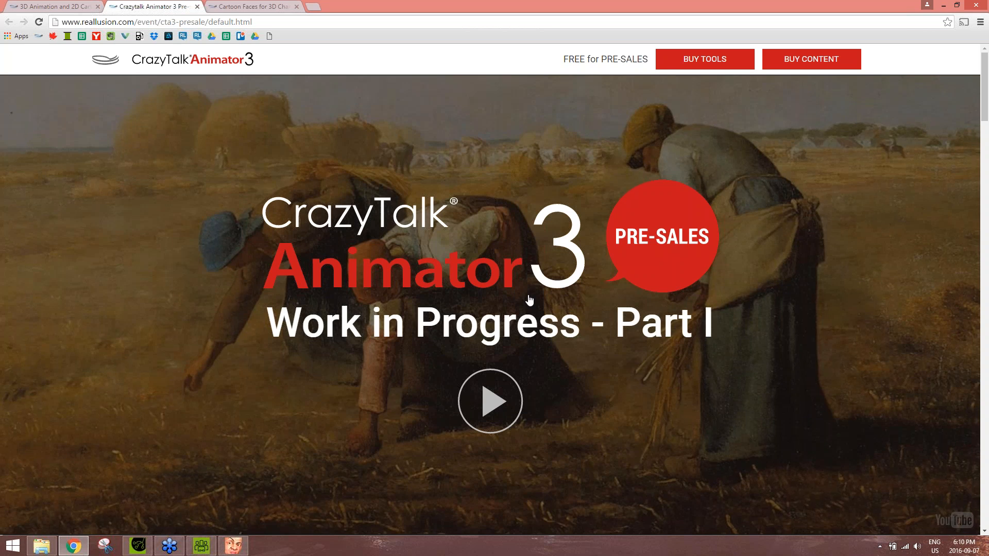
{"action": "scroll", "coordinate": [634, 308], "scroll_direction": "down", "scroll_amount": 6}
{"action": "scroll", "coordinate": [634, 308], "scroll_direction": "down", "scroll_amount": 7}
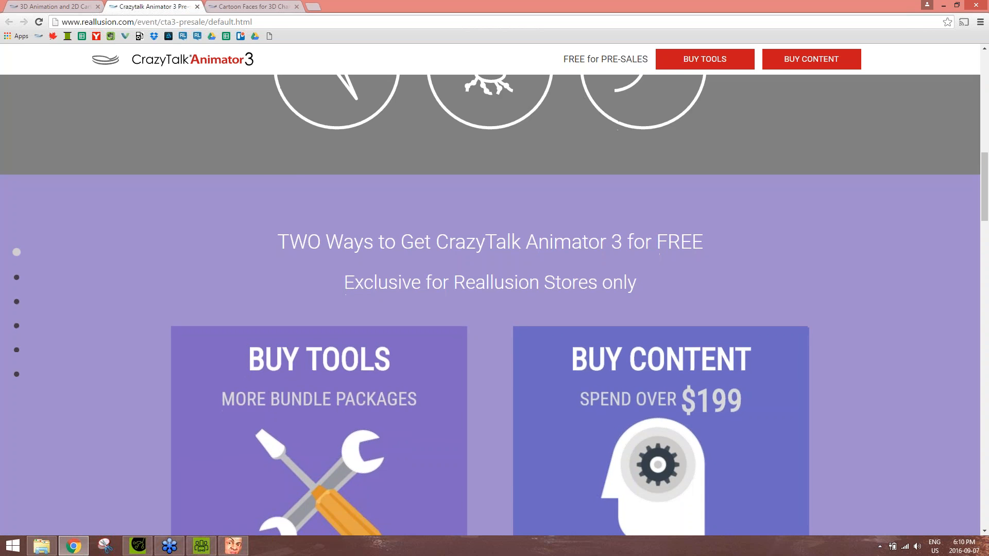
{"action": "scroll", "coordinate": [495, 304], "scroll_direction": "down", "scroll_amount": 18}
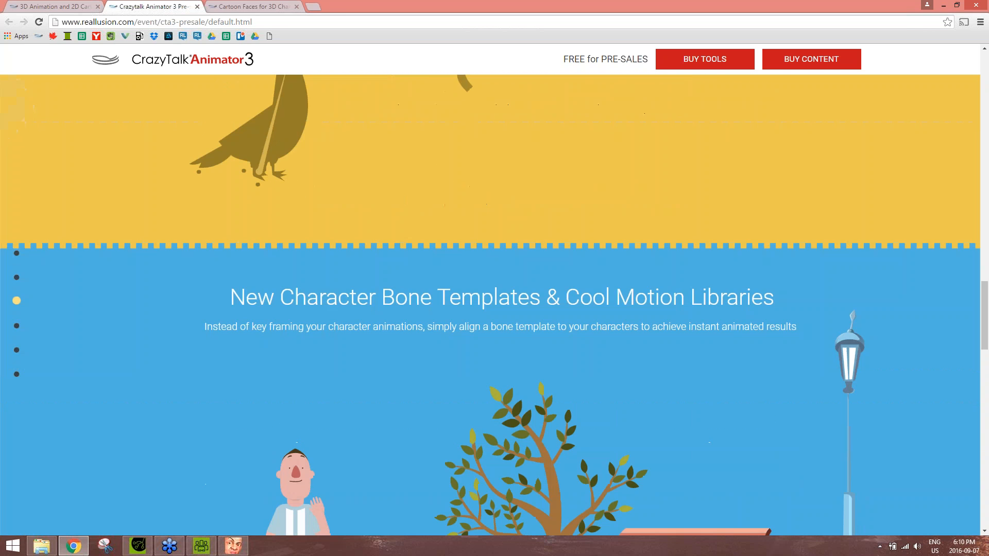
{"action": "scroll", "coordinate": [495, 304], "scroll_direction": "up", "scroll_amount": 4}
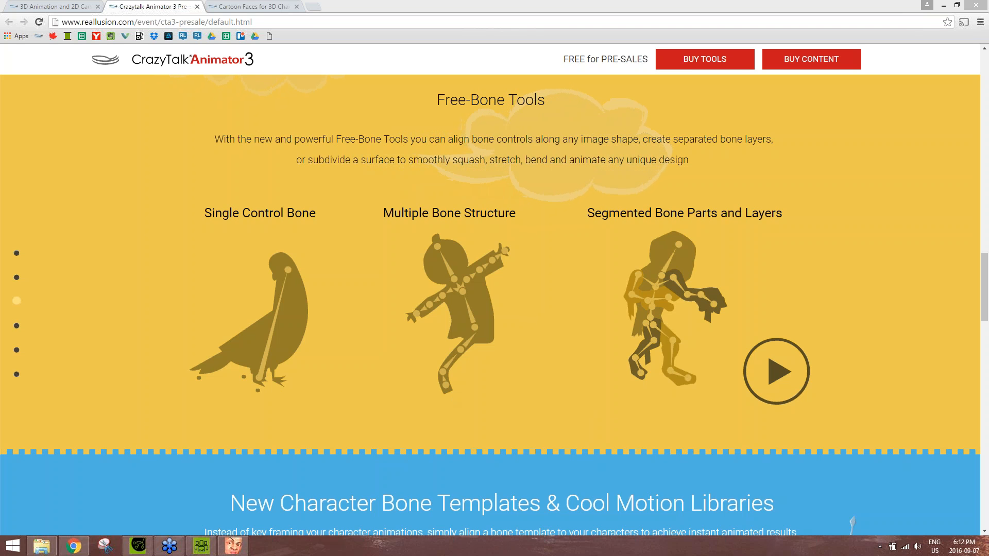
Step: Switch to CrazyTalk 8 and turn off the background image in the Atmosphere Settings
{"action": "left_click", "coordinate": [225, 550]}
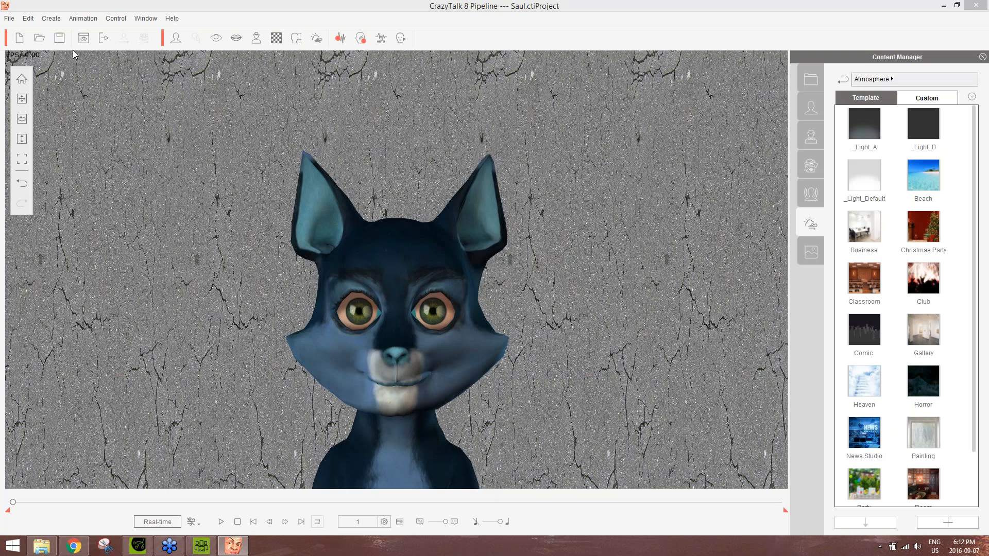
{"action": "left_click", "coordinate": [28, 18]}
{"action": "mouse_move", "coordinate": [51, 18]}
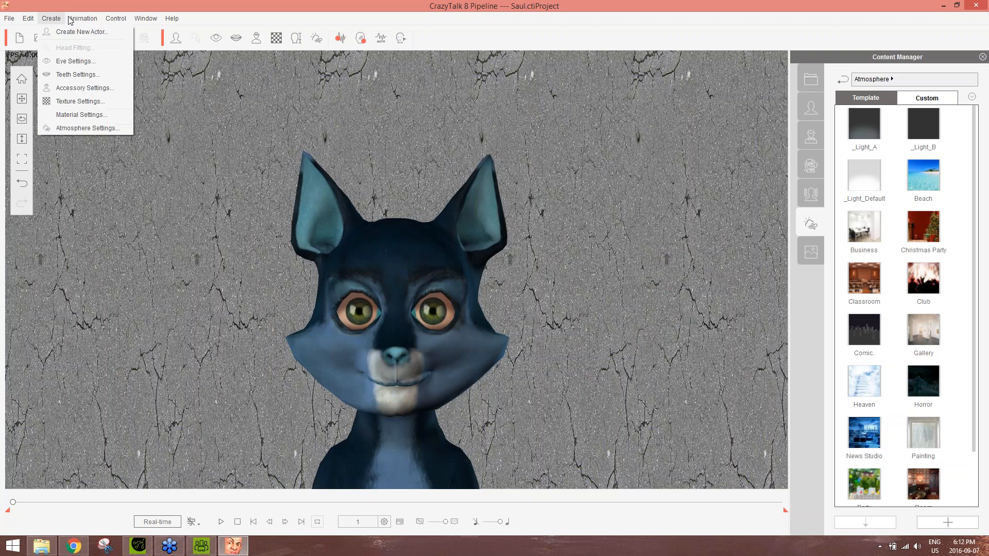
{"action": "left_click", "coordinate": [81, 127]}
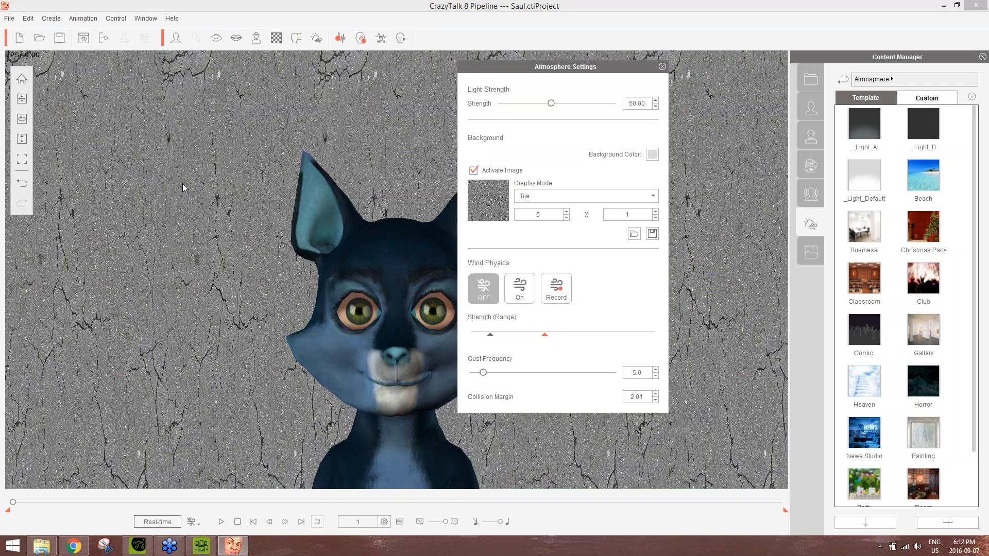
{"action": "left_click", "coordinate": [507, 172]}
Step: Set the background color to bright green (#3bff00) for chroma keying, and close Atmosphere Settings
{"action": "left_click", "coordinate": [652, 154]}
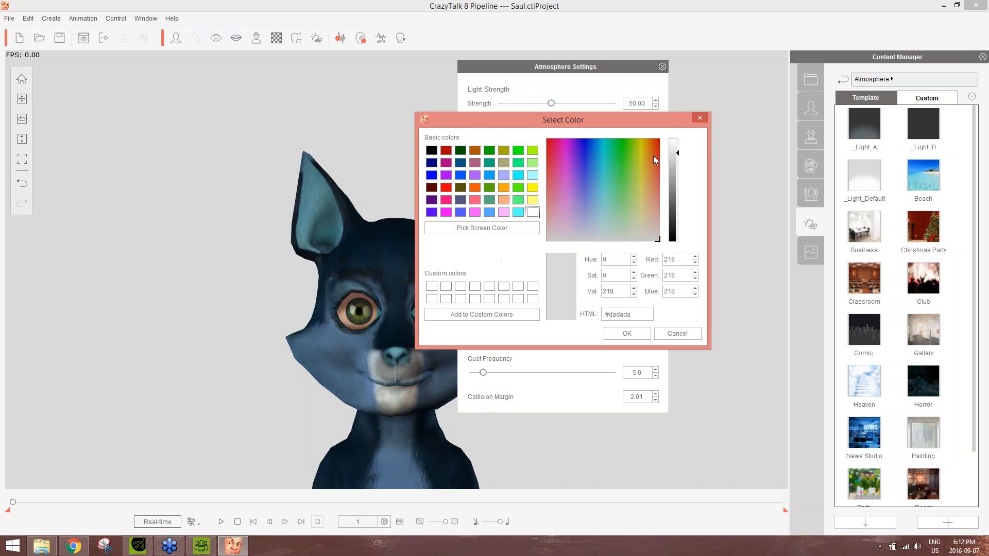
{"action": "left_click_drag", "start_coordinate": [626, 190], "coordinate": [626, 140]}
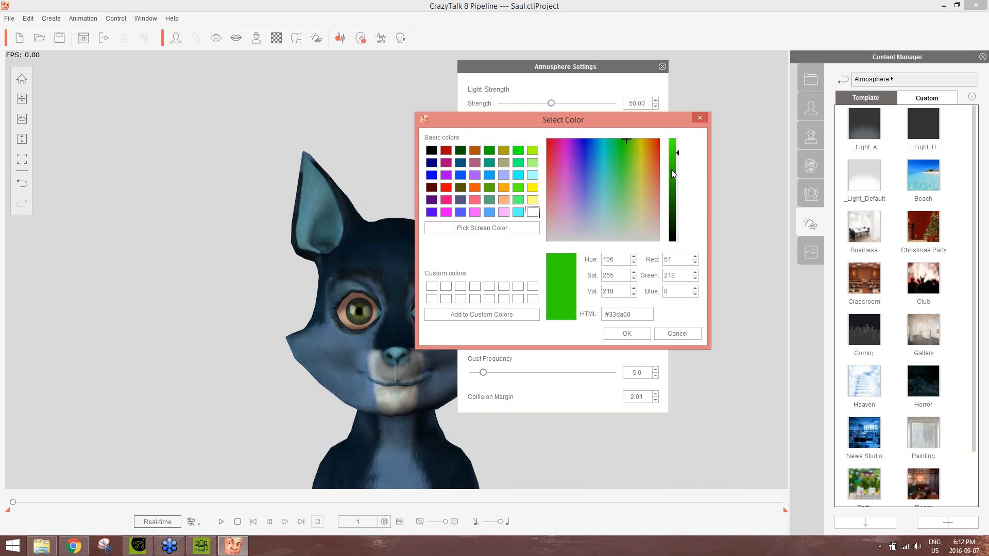
{"action": "left_click_drag", "start_coordinate": [672, 169], "coordinate": [669, 133]}
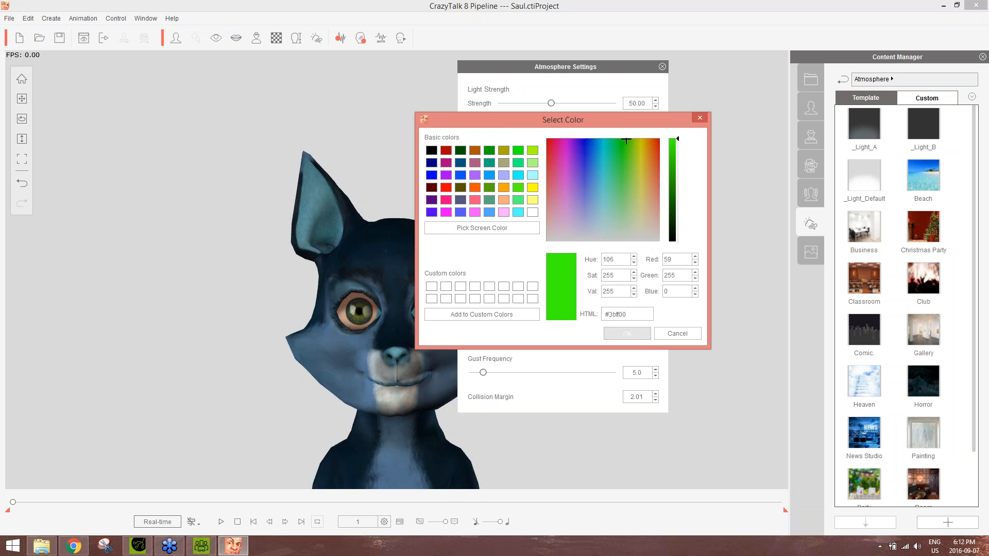
{"action": "left_click", "coordinate": [634, 334]}
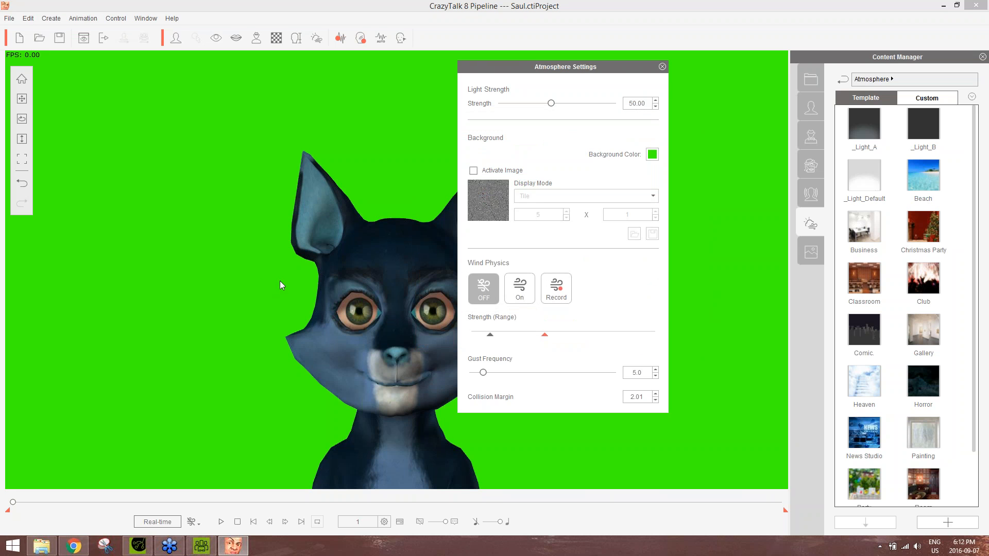
{"action": "left_click", "coordinate": [662, 67]}
Step: Open the Export Video/Image settings and examine the available video formats, choosing MOV
{"action": "left_click", "coordinate": [116, 19]}
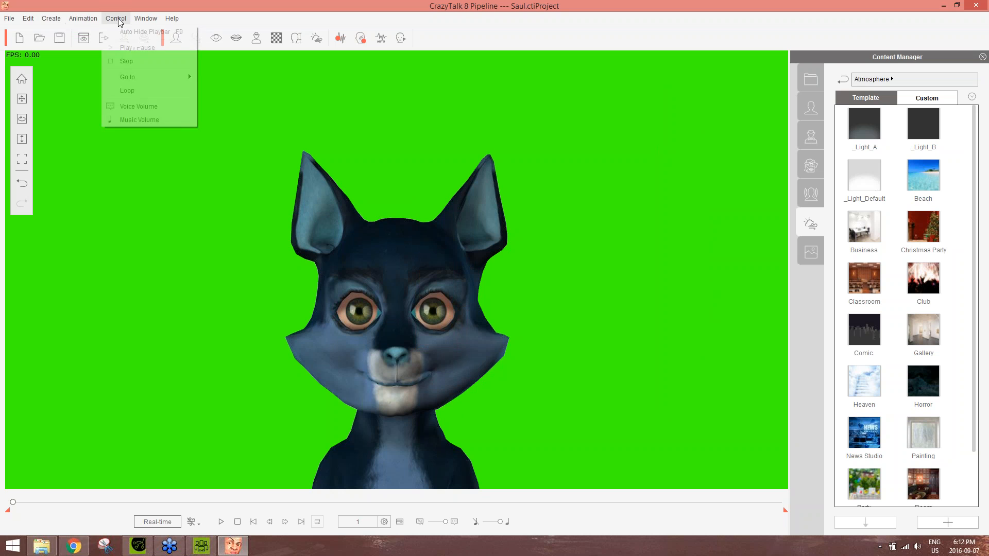
{"action": "mouse_move", "coordinate": [15, 19]}
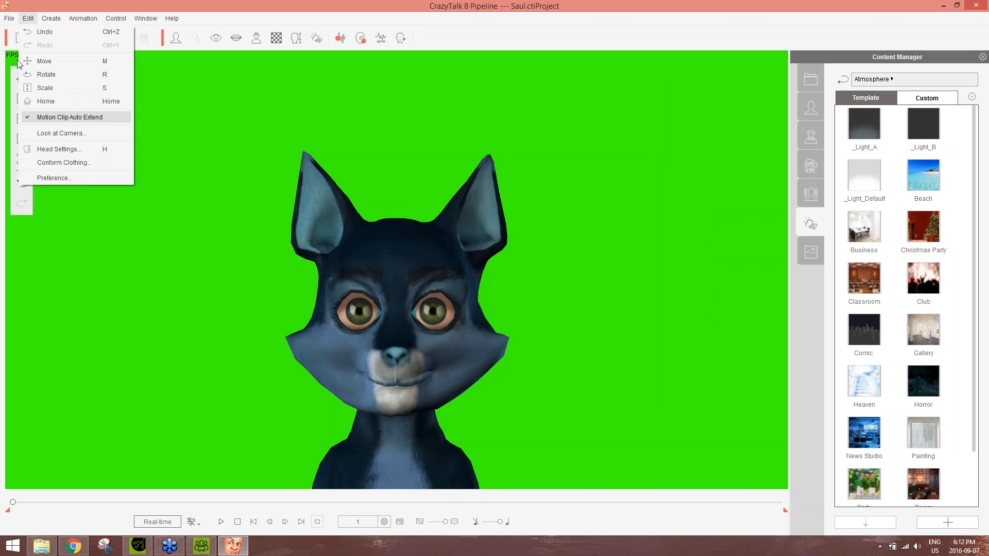
{"action": "mouse_move", "coordinate": [67, 128]}
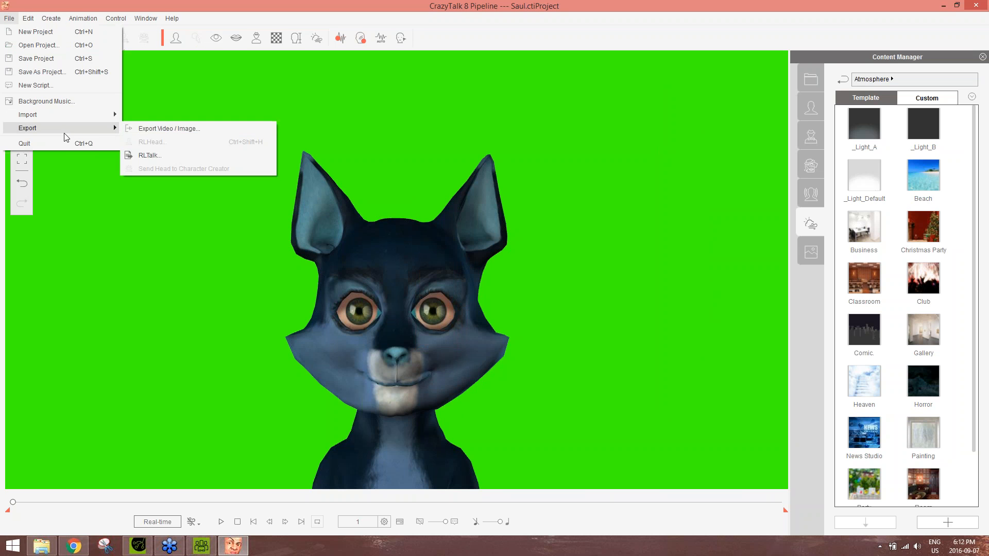
{"action": "left_click", "coordinate": [164, 130]}
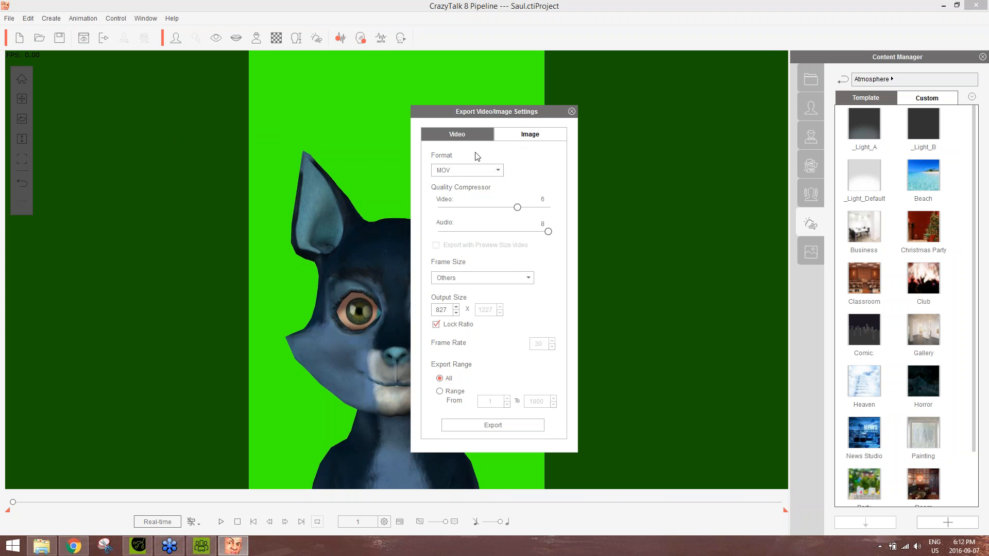
{"action": "left_click", "coordinate": [486, 171]}
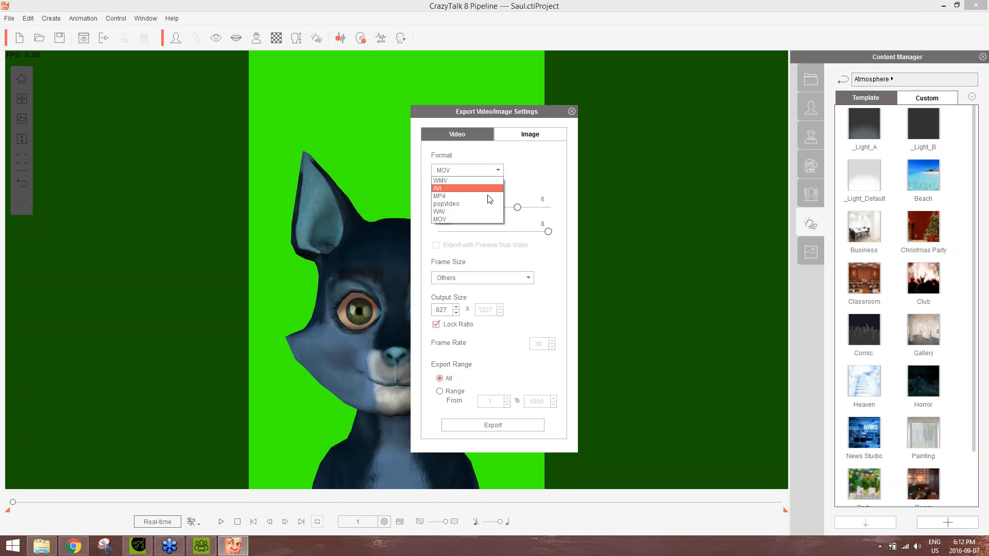
{"action": "left_click", "coordinate": [528, 164]}
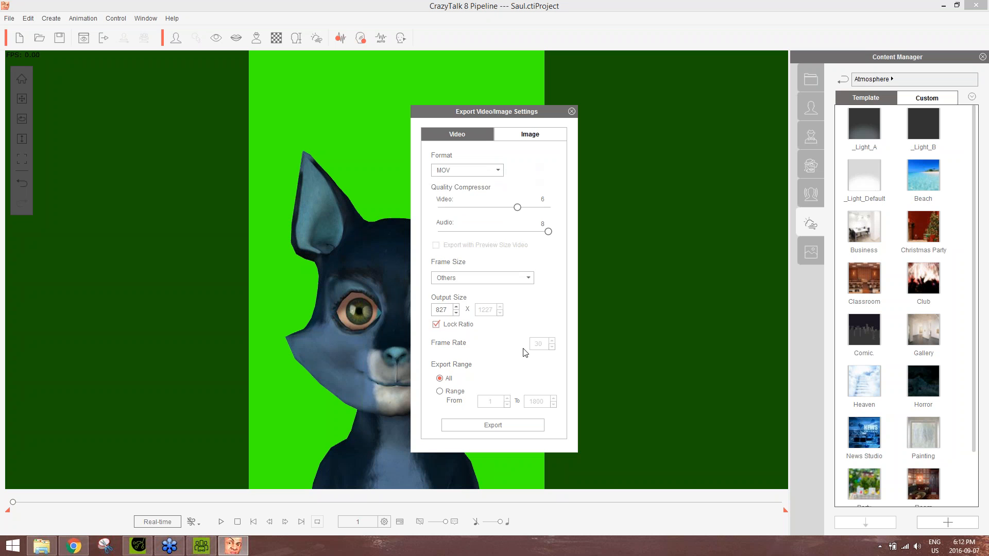
{"action": "left_click", "coordinate": [497, 171]}
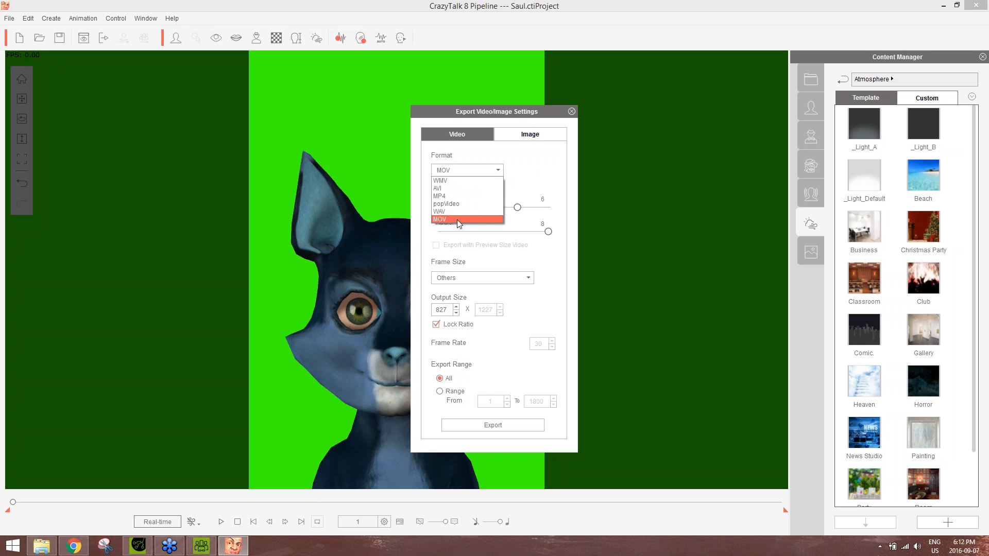
{"action": "left_click", "coordinate": [456, 219]}
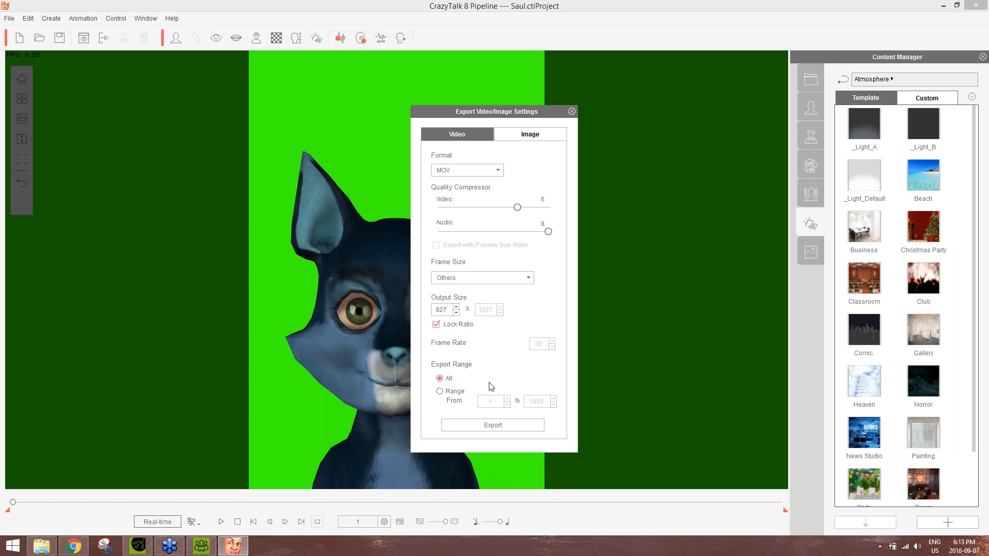
{"action": "left_click", "coordinate": [503, 172]}
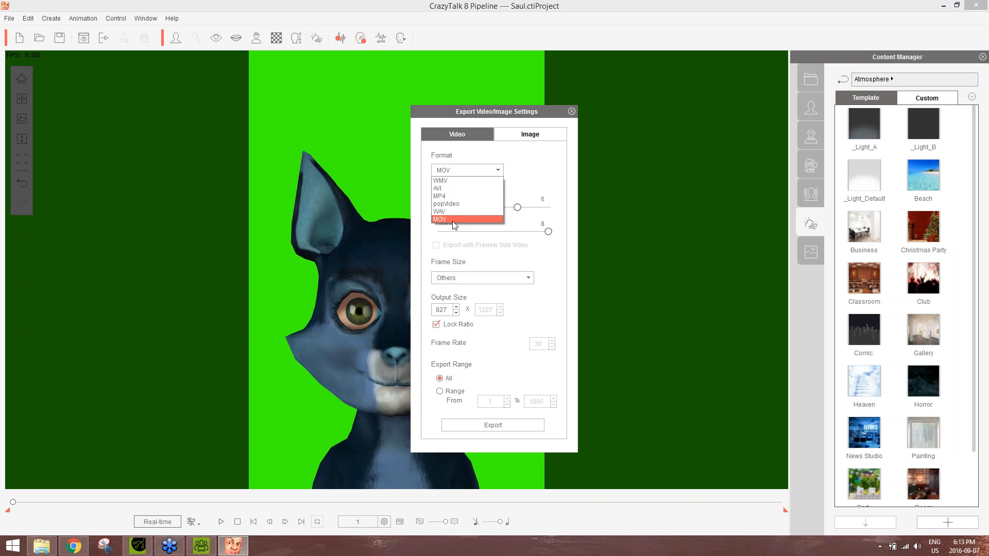
Step: Examine the image export format options, return to the video export options, and close the export settings without exporting
{"action": "left_click", "coordinate": [526, 132]}
{"action": "left_click", "coordinate": [528, 135]}
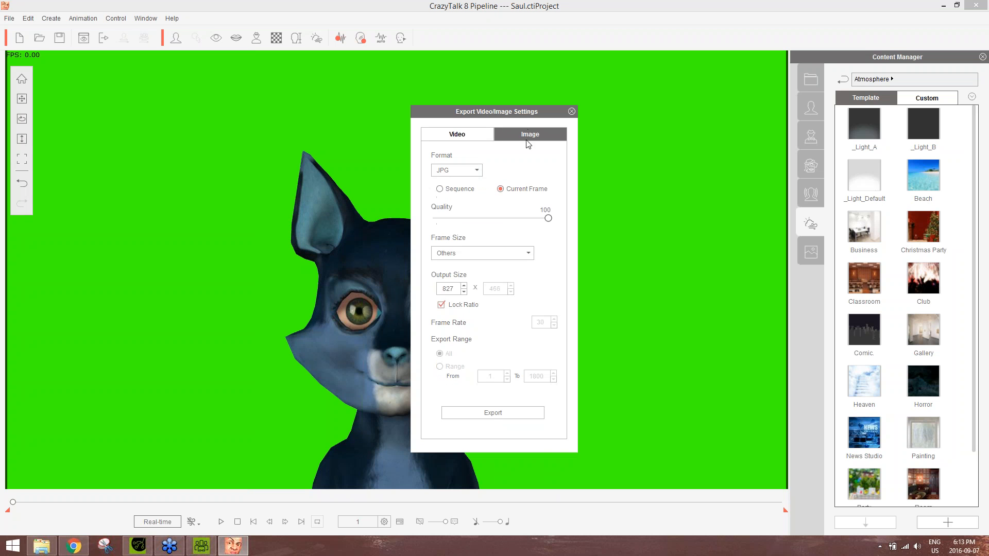
{"action": "left_click", "coordinate": [469, 173]}
{"action": "left_click", "coordinate": [452, 203]}
{"action": "left_click", "coordinate": [481, 133]}
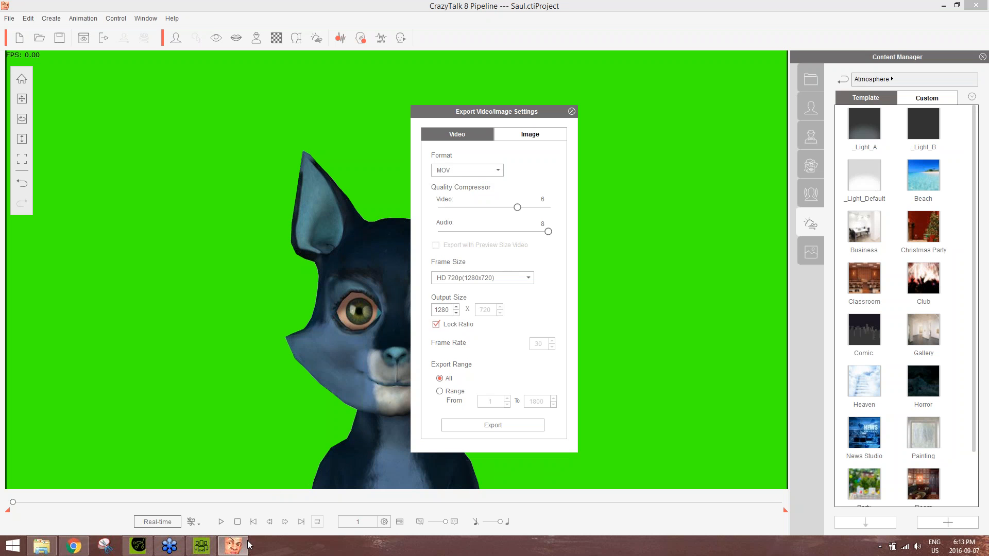
{"action": "mouse_move", "coordinate": [246, 547]}
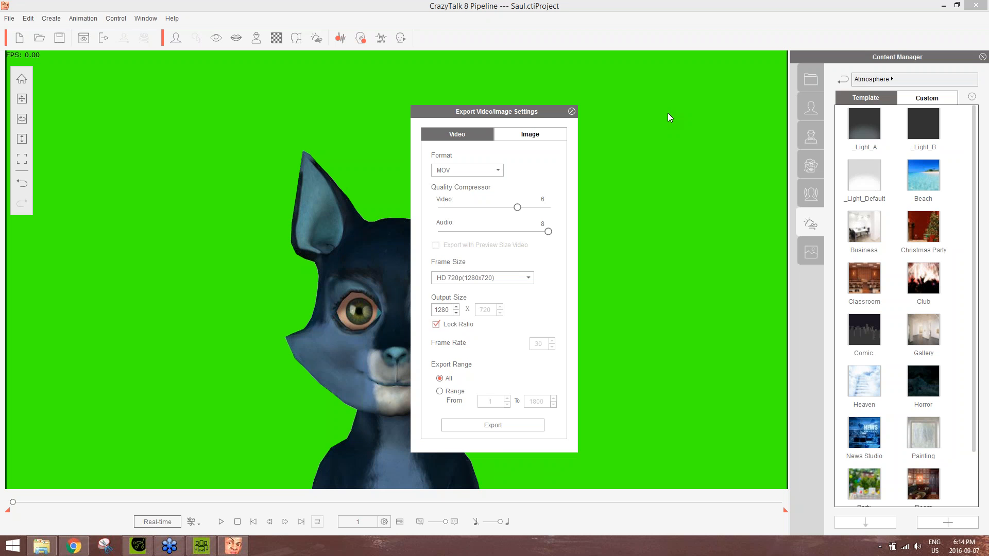
{"action": "left_click", "coordinate": [573, 112]}
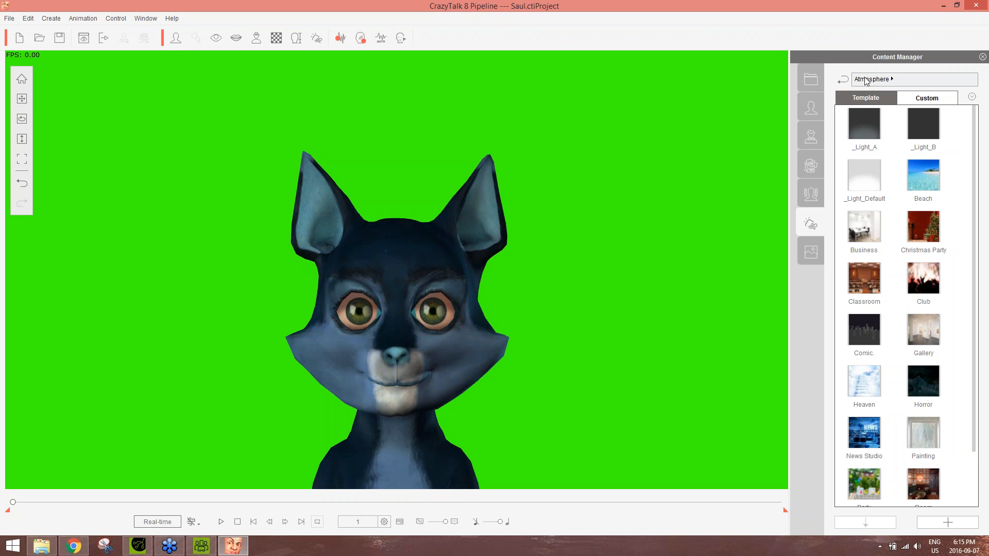
{"action": "left_click", "coordinate": [860, 6]}
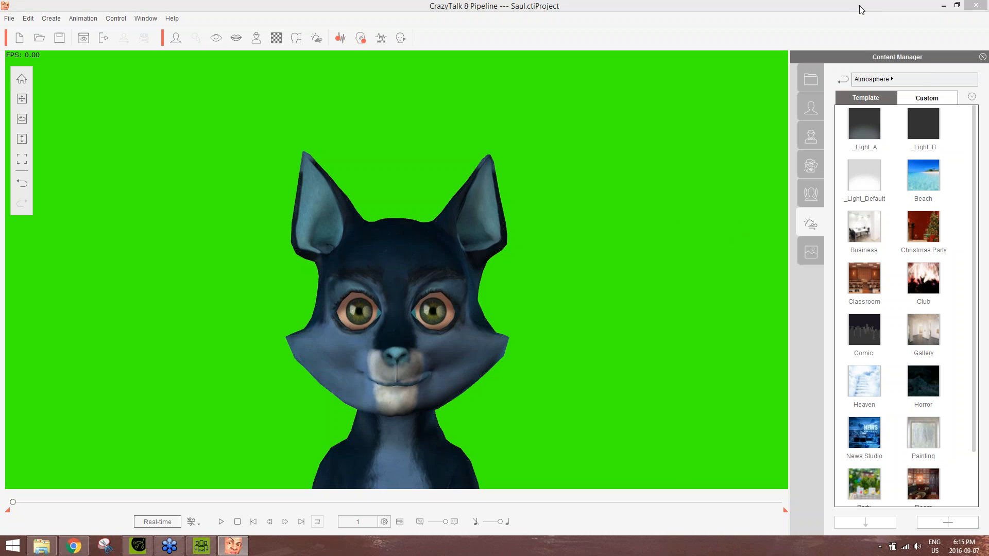